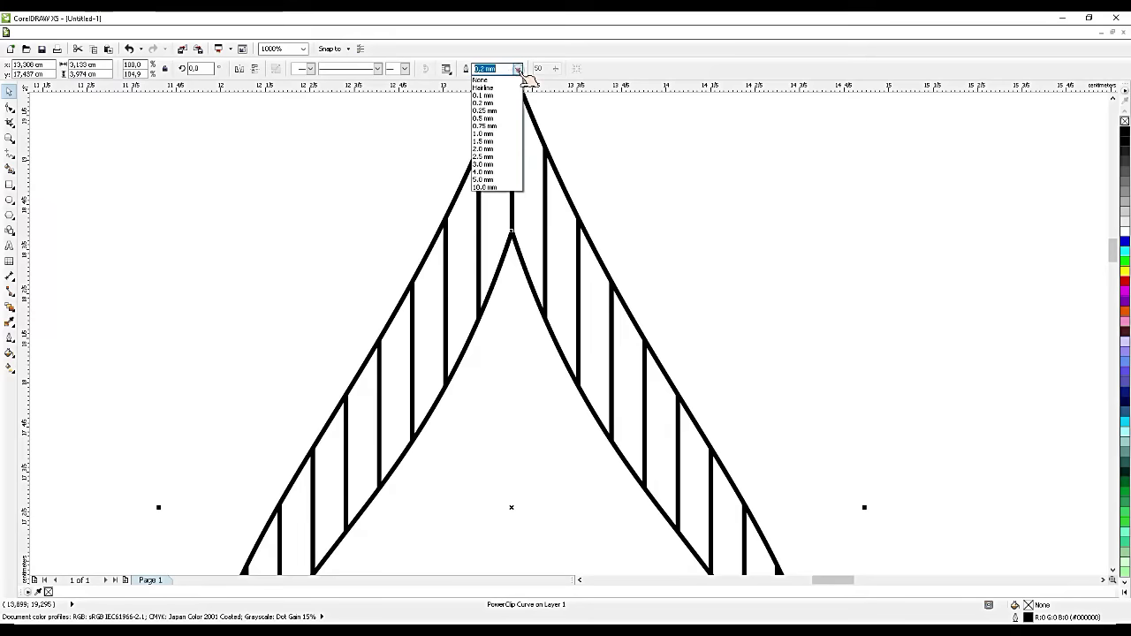
Step: Set the outline width of the arch-shaped PowerClip curve to 0.5 mm
click(499, 126)
scroll(634, 251, down, 2)
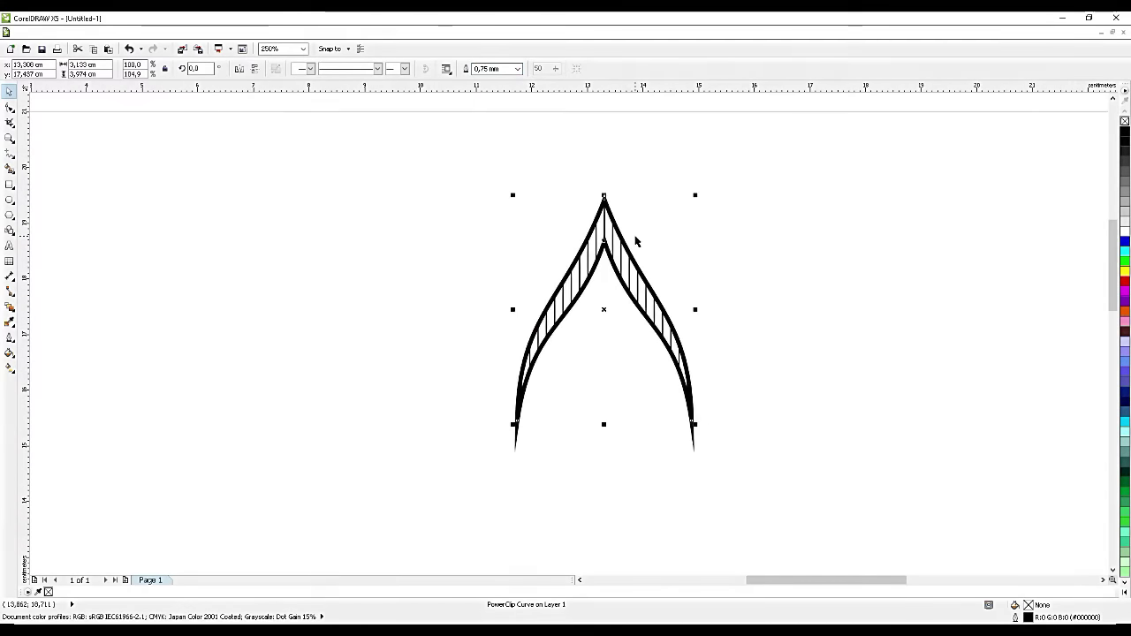
click(517, 69)
click(492, 123)
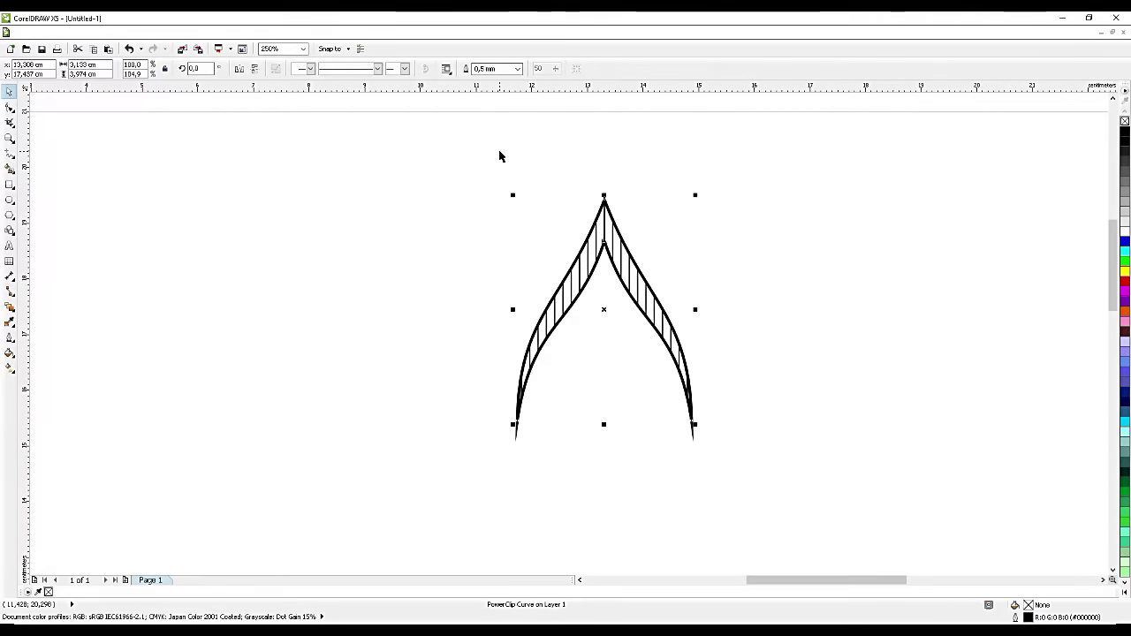
click(500, 152)
scroll(473, 188, down, 1)
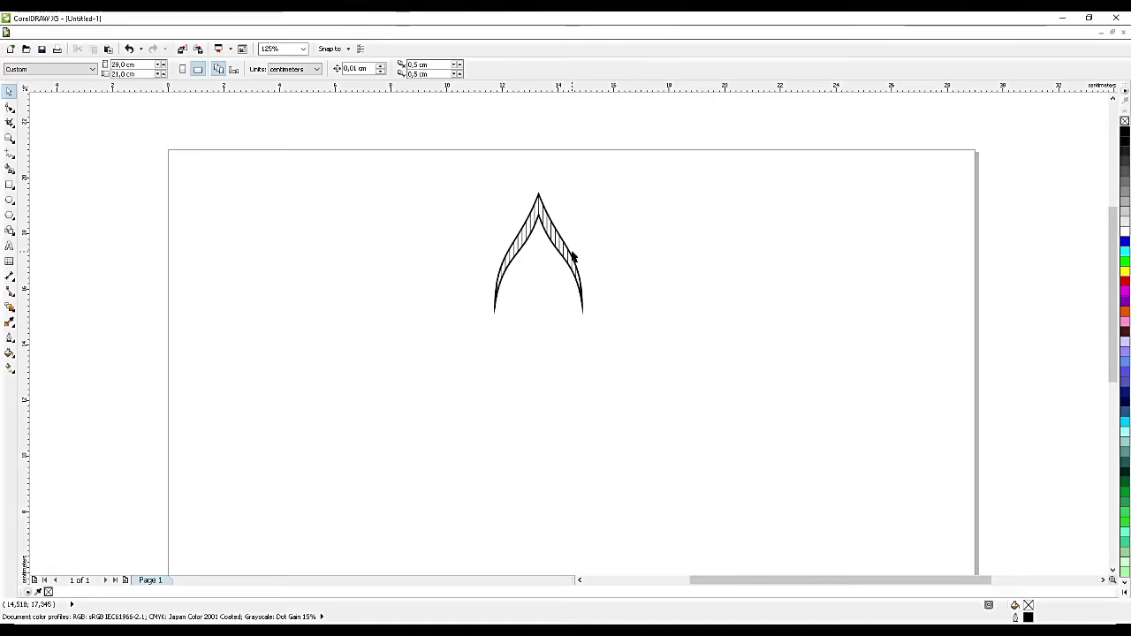
Step: Open the arch's PowerClip contents for editing
scroll(572, 256, up, 1)
scroll(527, 196, up, 1)
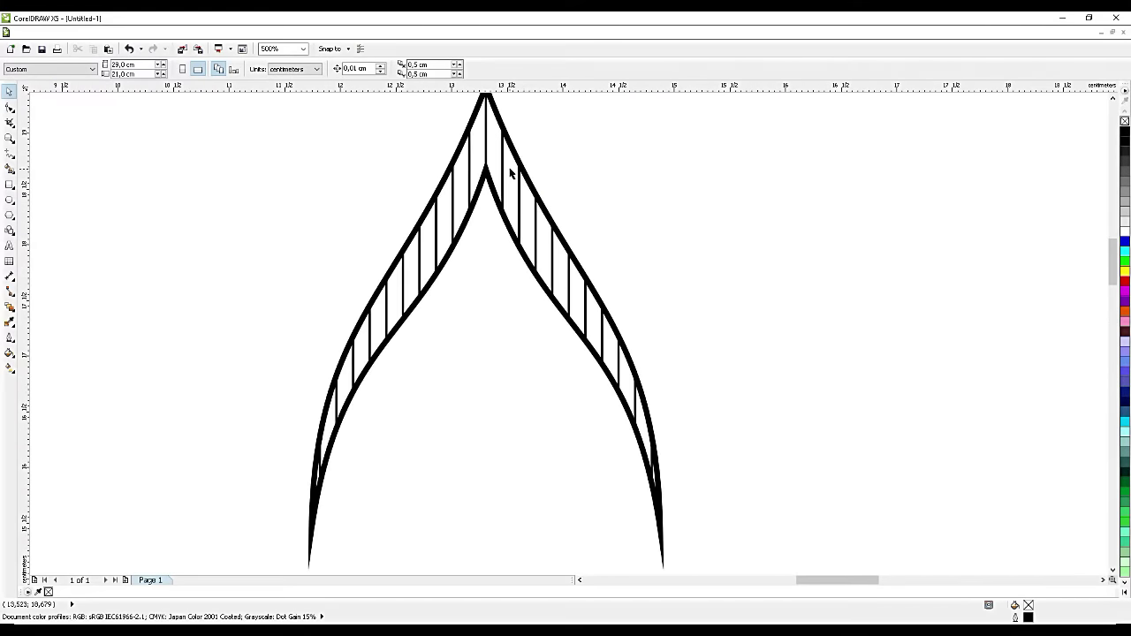
double_click(503, 165)
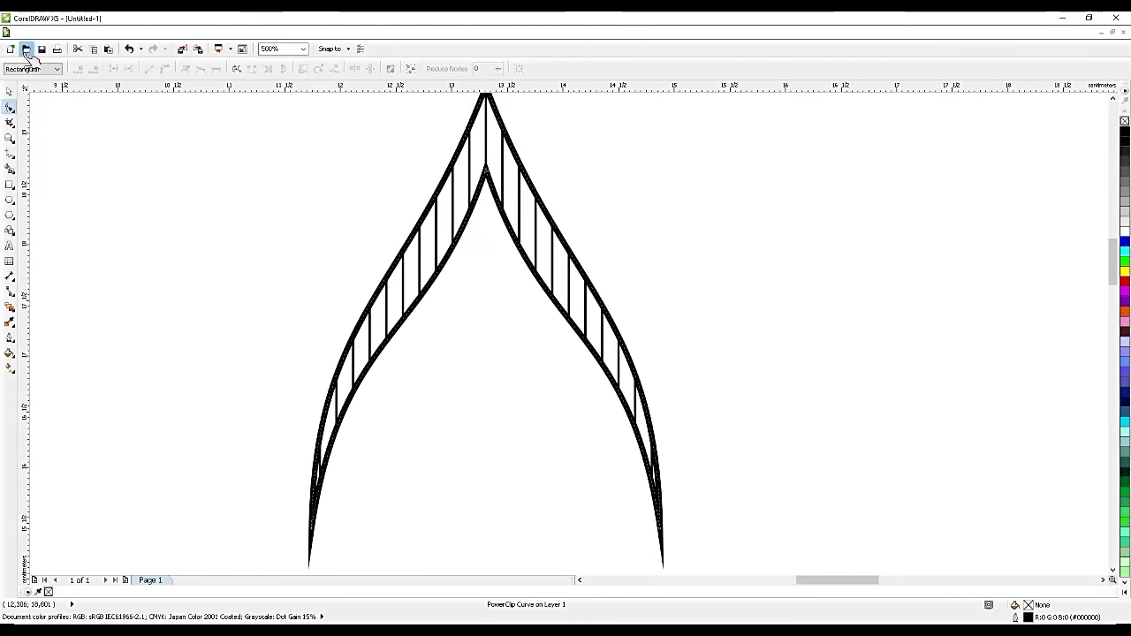
click(9, 91)
click(273, 177)
double_click(442, 209)
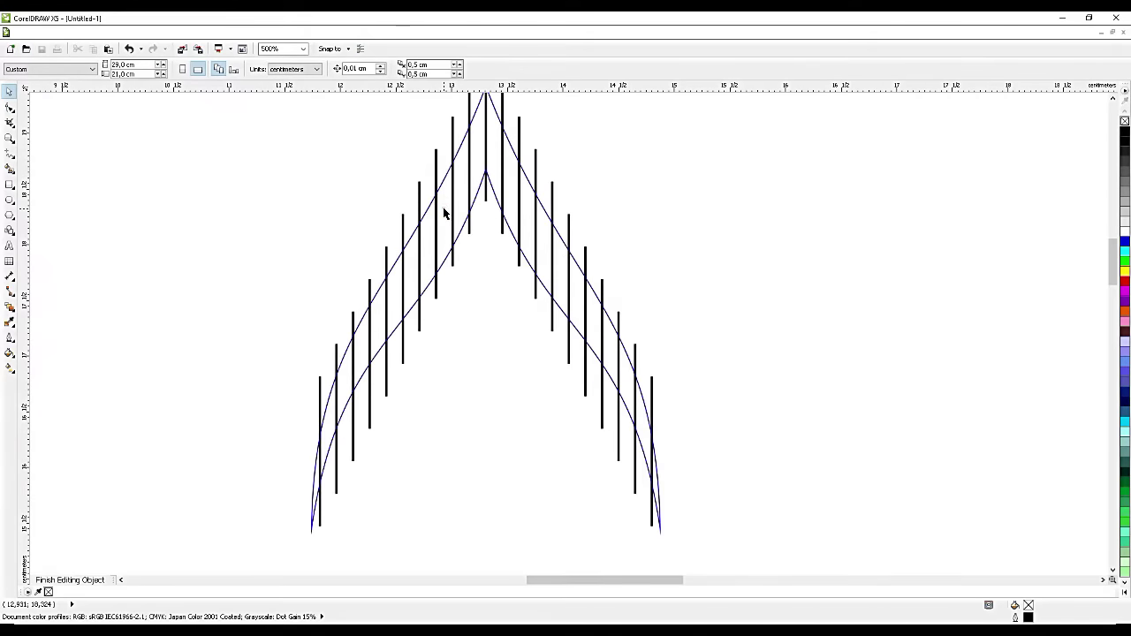
Step: Increase the outline width of the grouped vertical lines inside the PowerClip through the Outline Pen settings
scroll(442, 208, down, 1)
drag(652, 449, 291, 106)
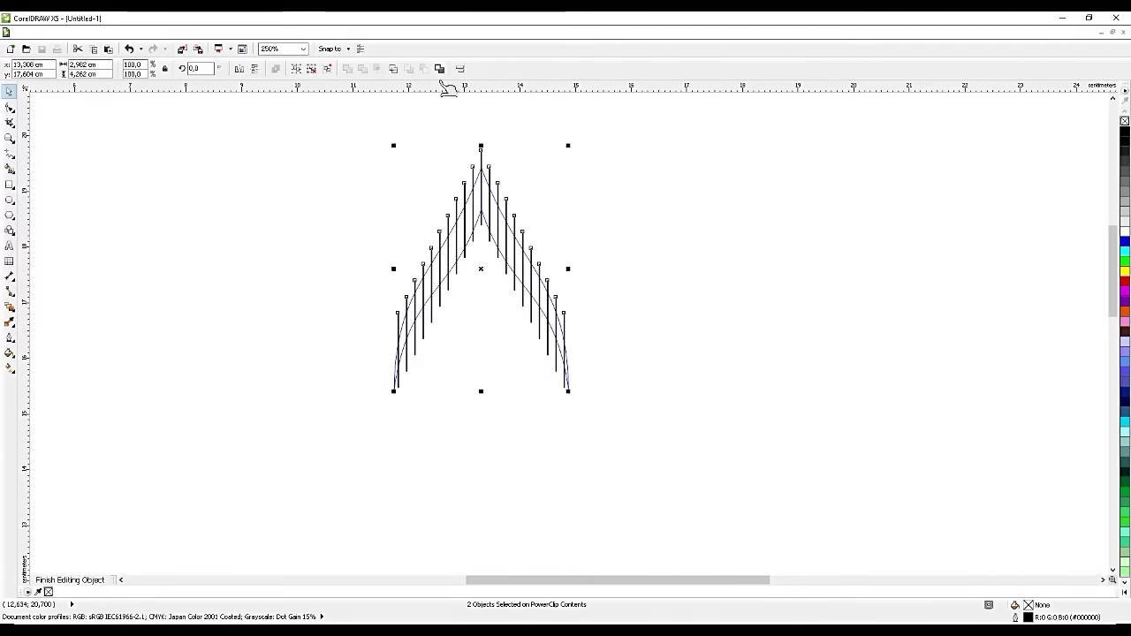
click(396, 161)
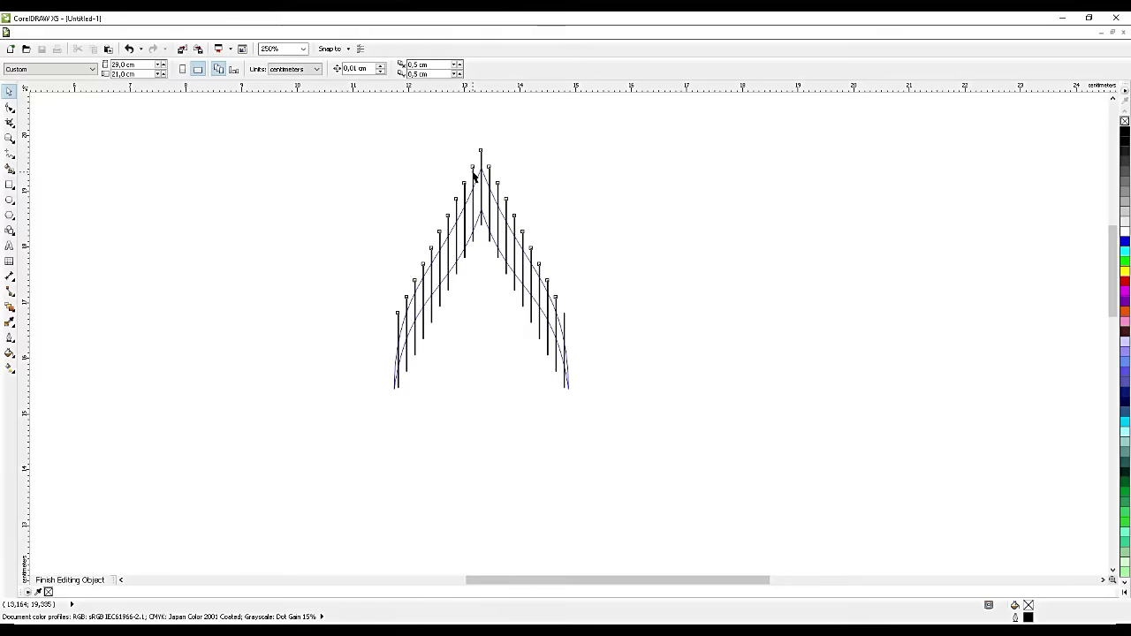
click(478, 173)
scroll(474, 171, up, 1)
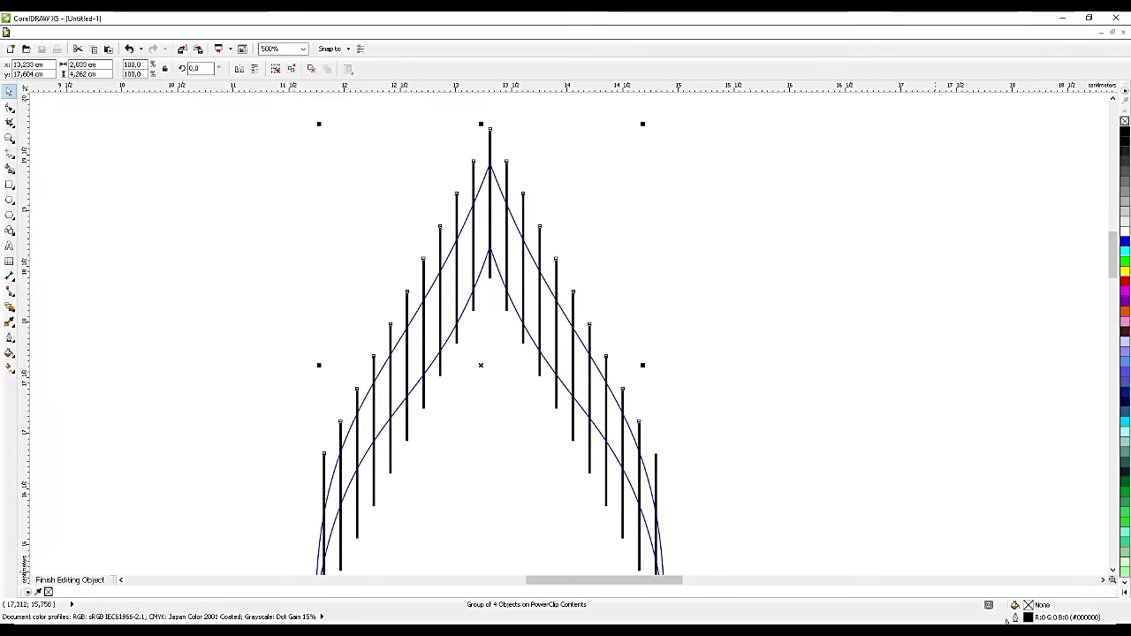
scroll(727, 411, down, 1)
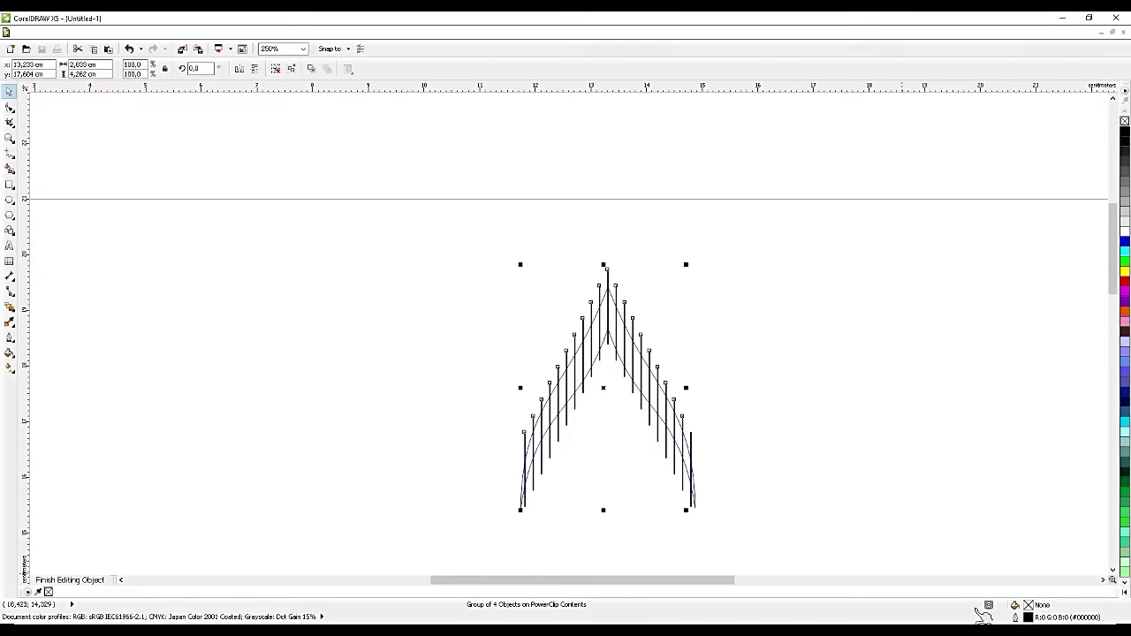
double_click(1015, 617)
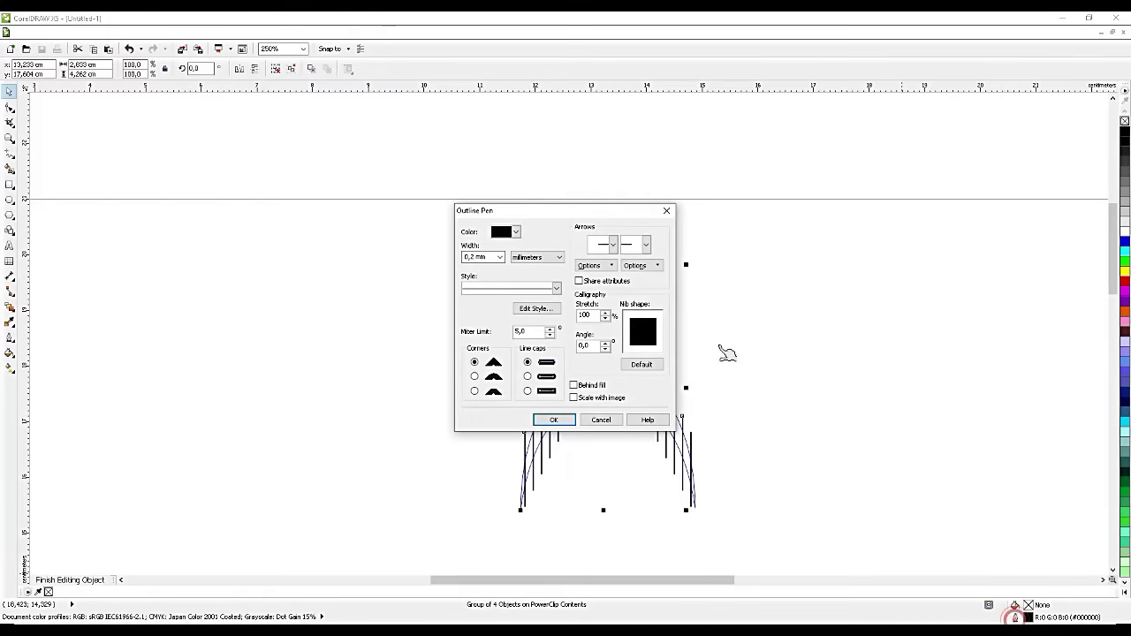
click(500, 256)
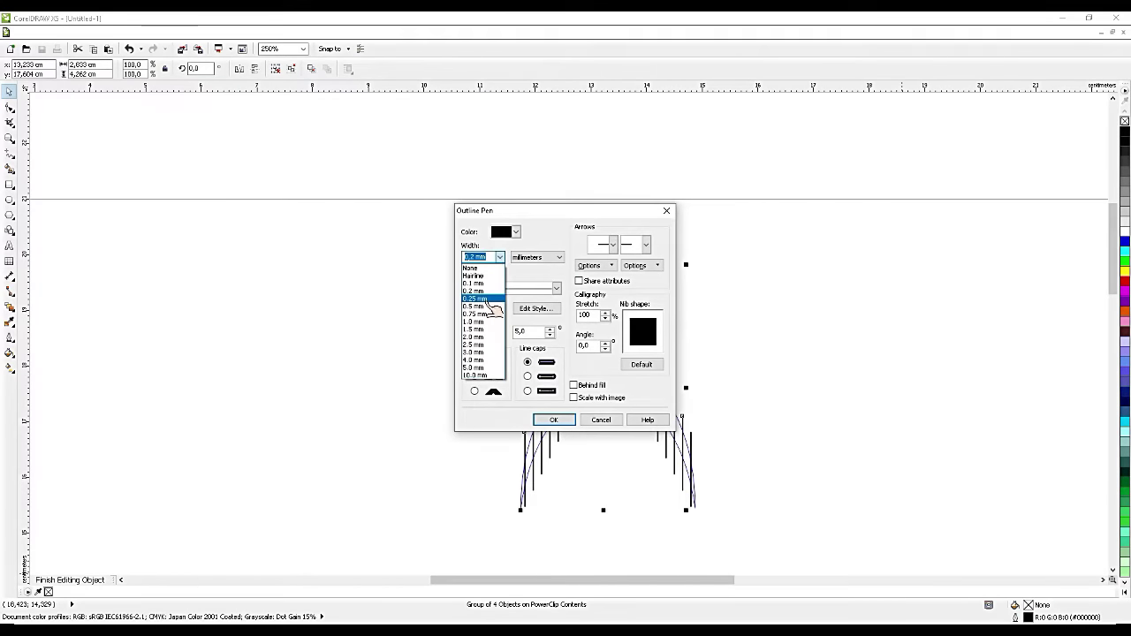
click(477, 257)
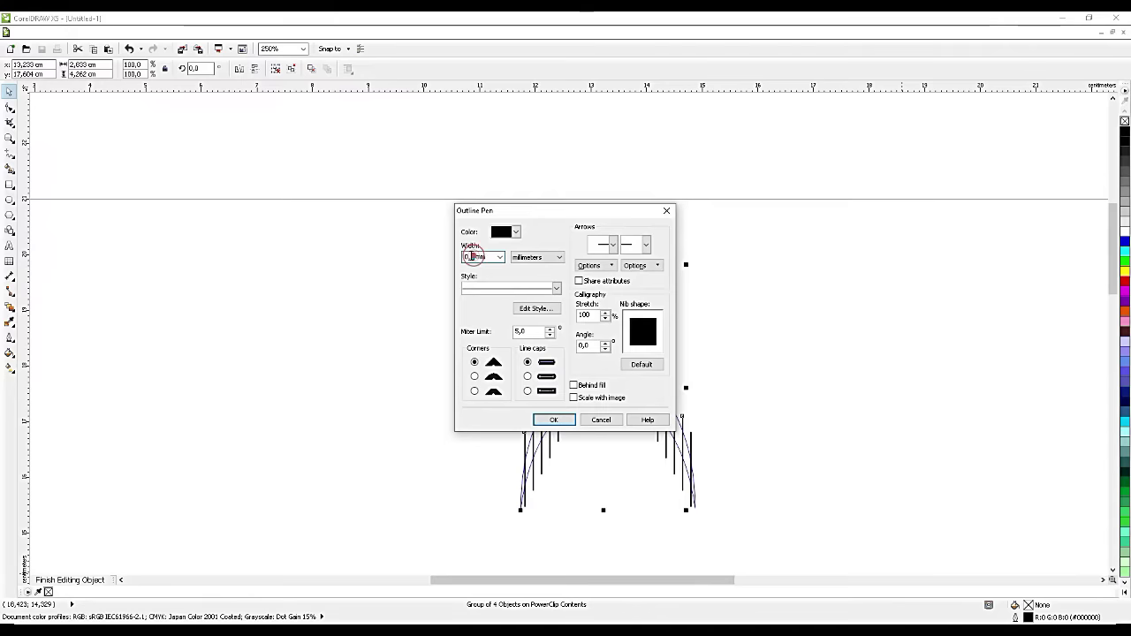
click(565, 420)
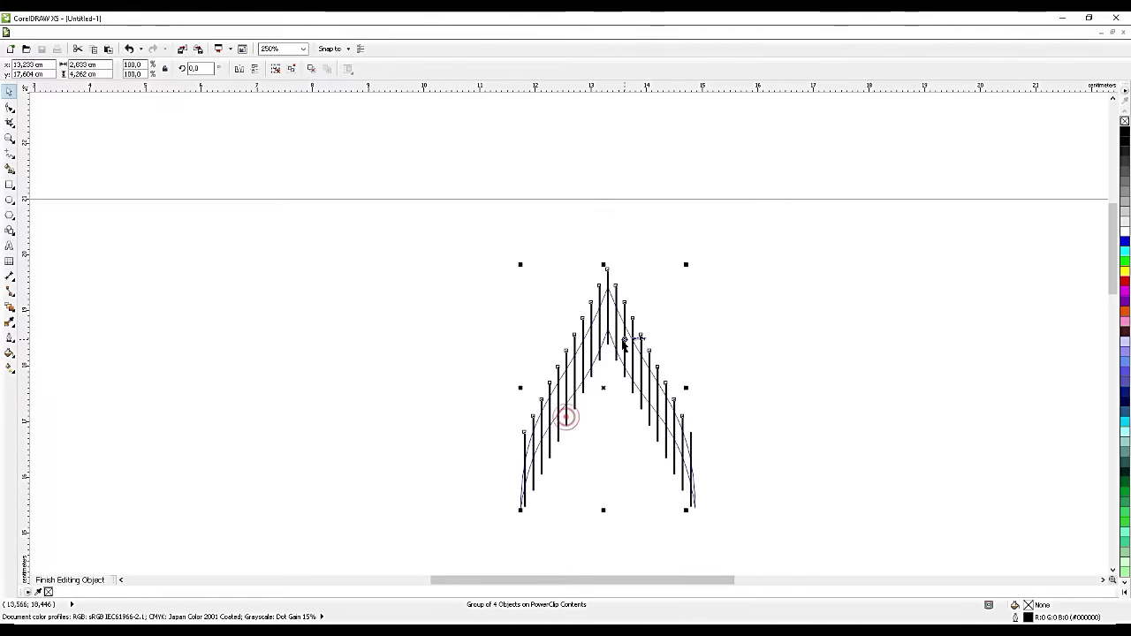
Step: Colour the outline of the grouped vertical lines medium green and finish editing the PowerClip contents
scroll(624, 345, up, 2)
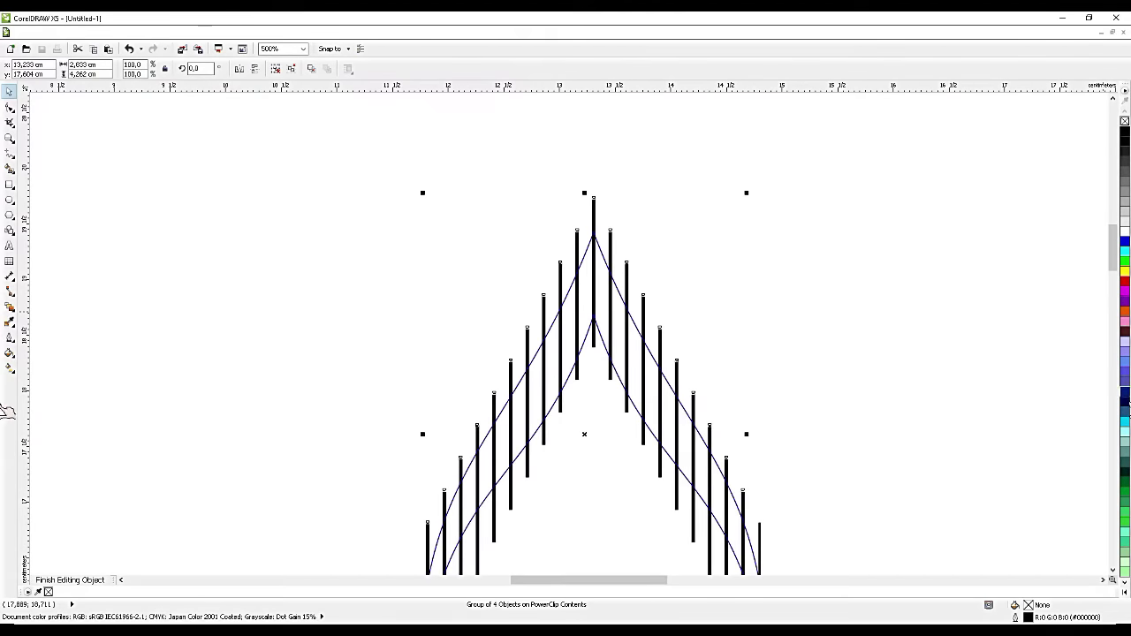
right_click(1125, 500)
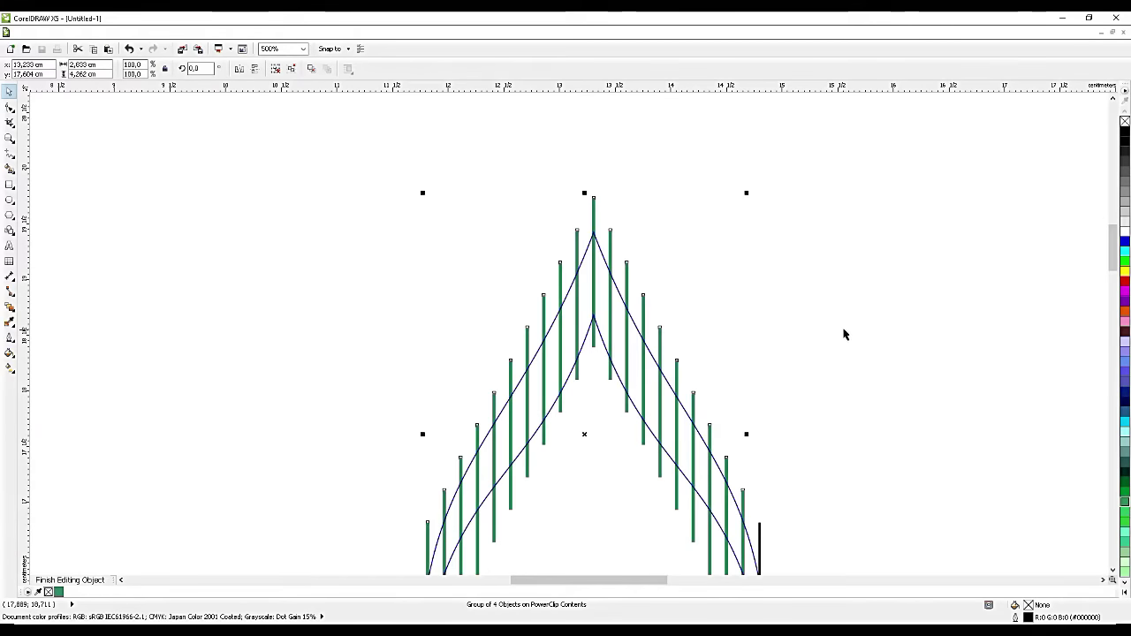
ctrl+click(793, 320)
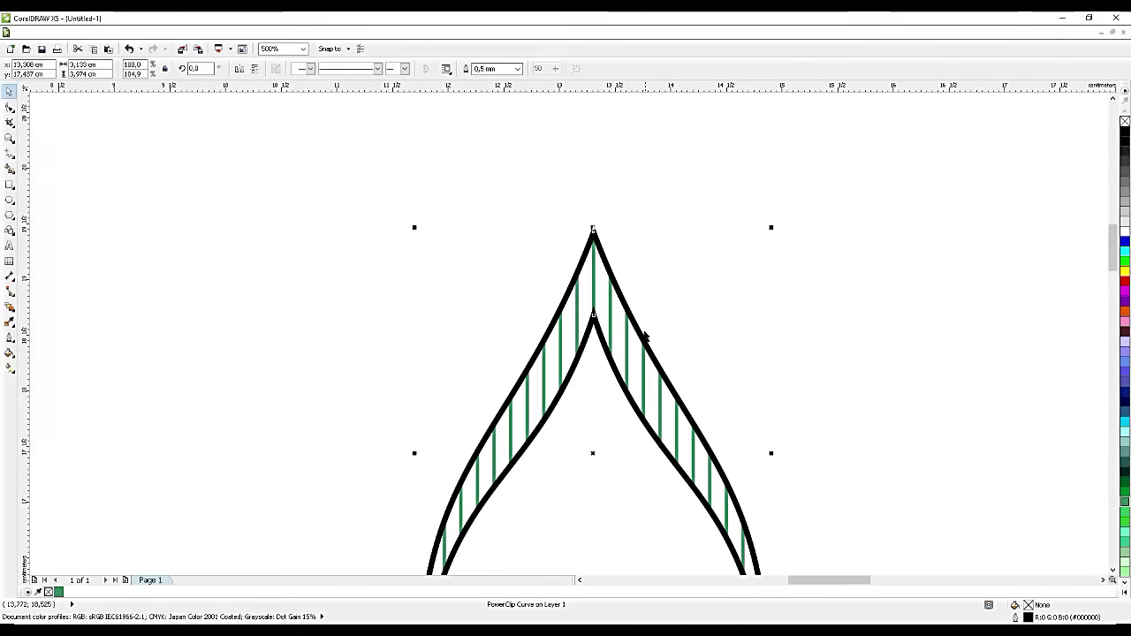
Step: Set the outline colour of the arch curve to green #009933
right_click(1122, 469)
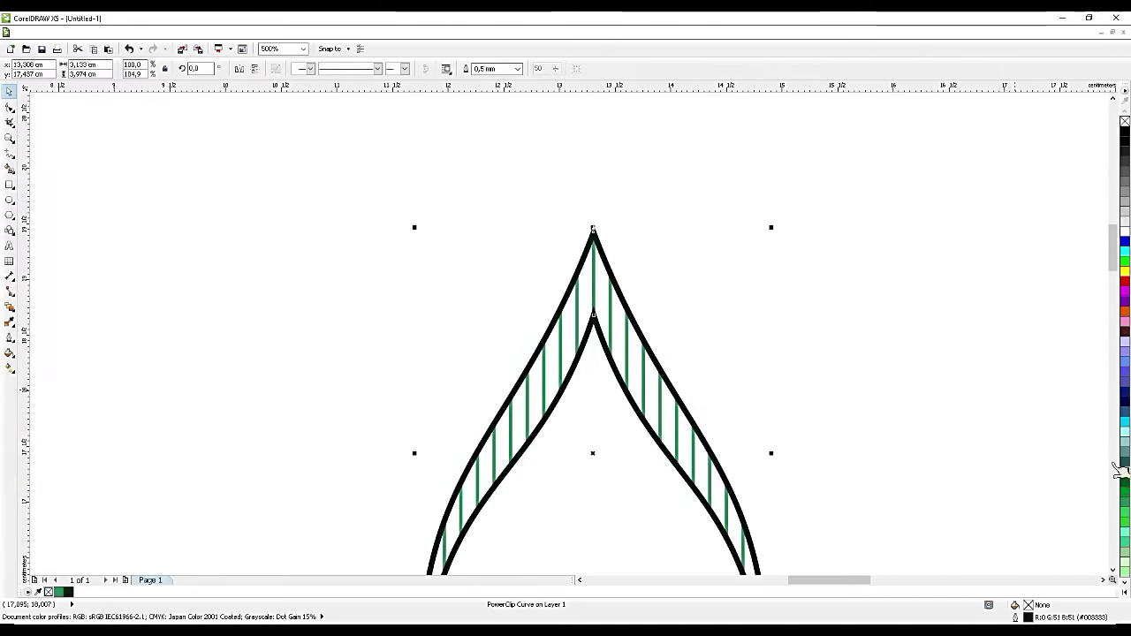
scroll(662, 178, down, 1)
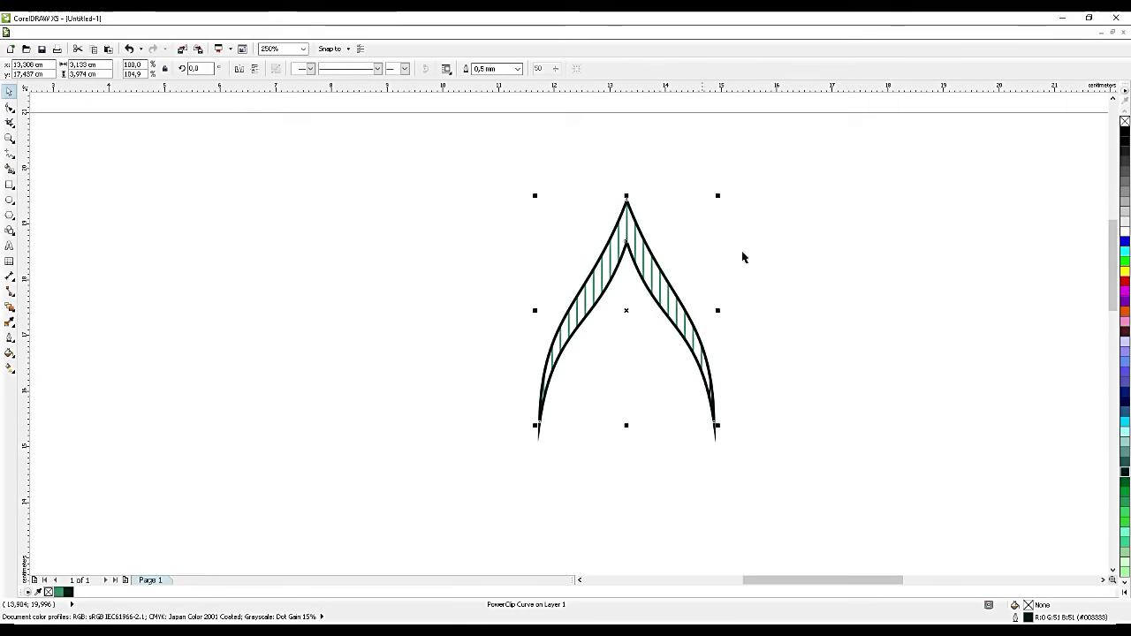
click(791, 293)
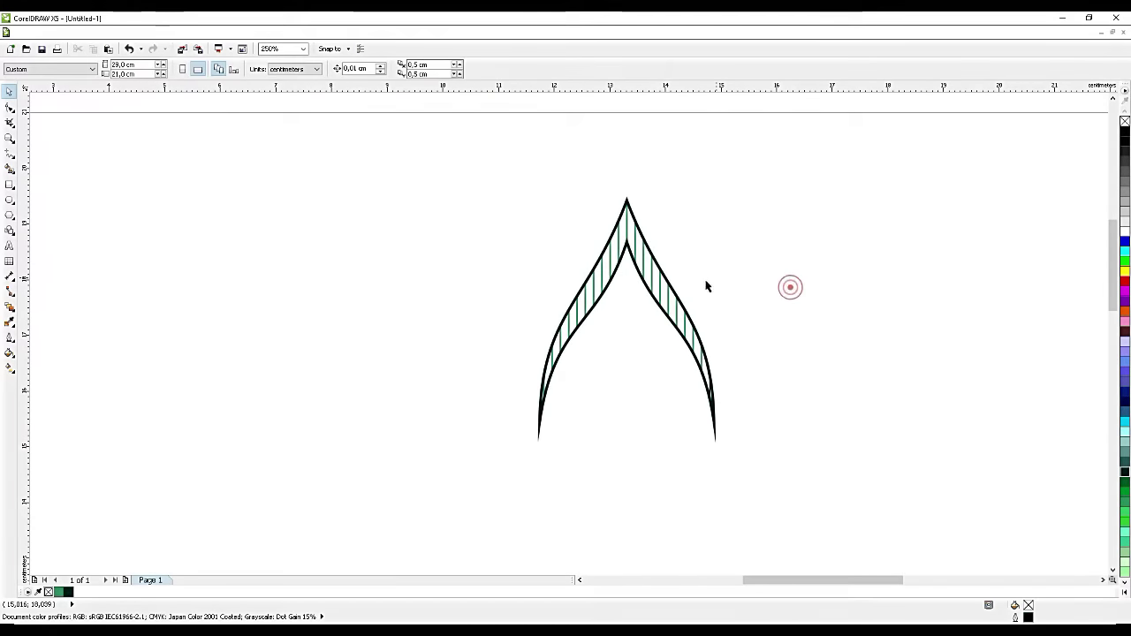
scroll(684, 289, up, 1)
click(674, 312)
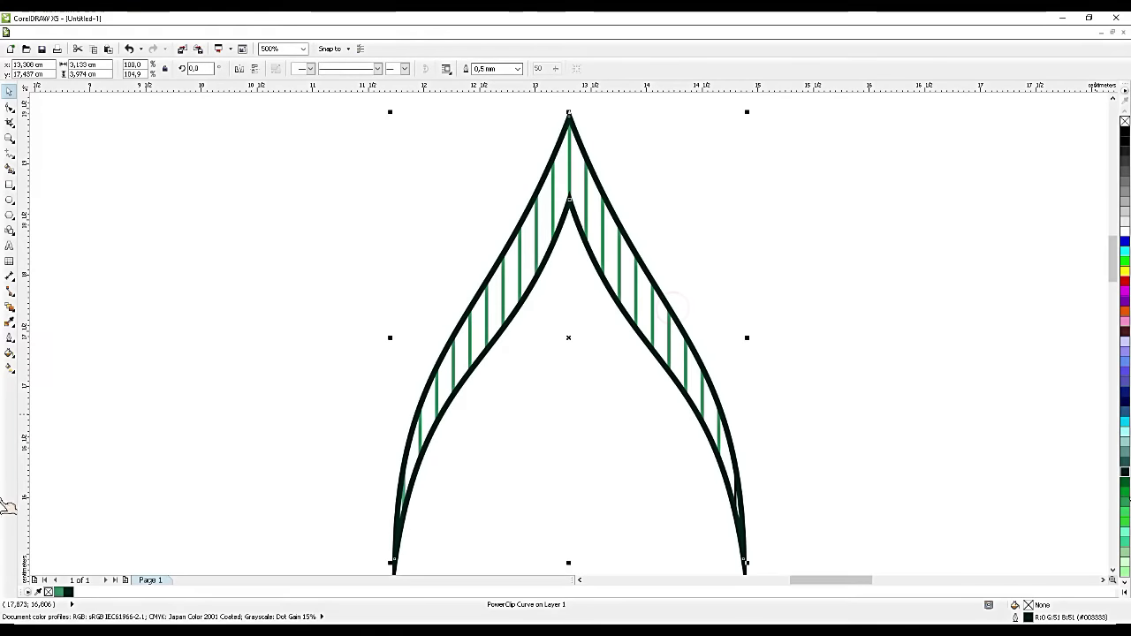
right_click(1125, 520)
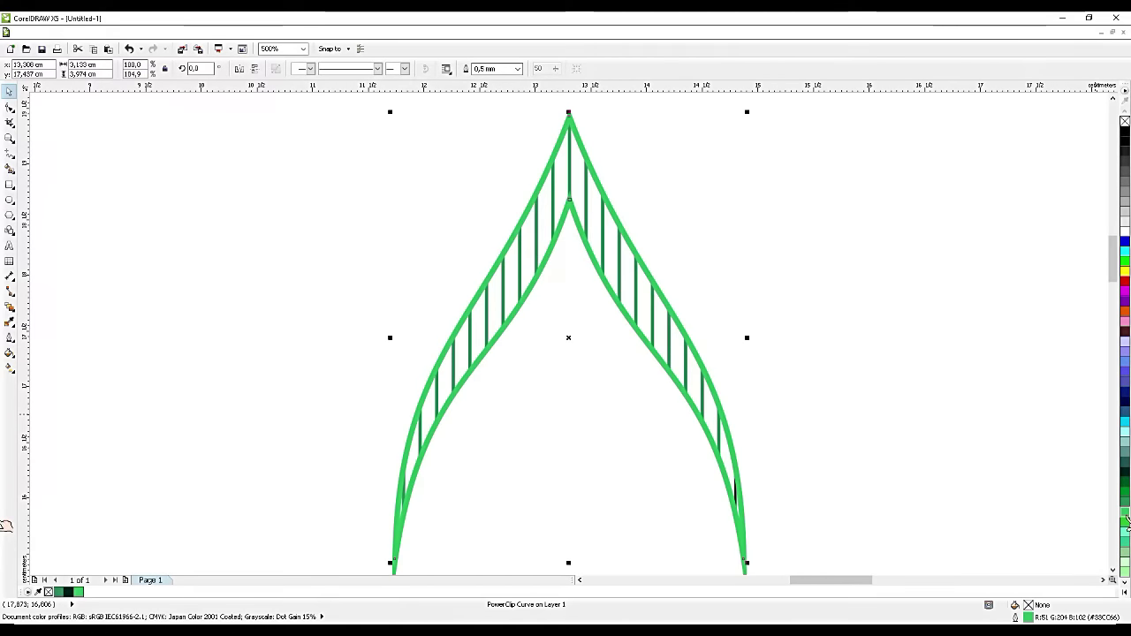
right_click(1125, 493)
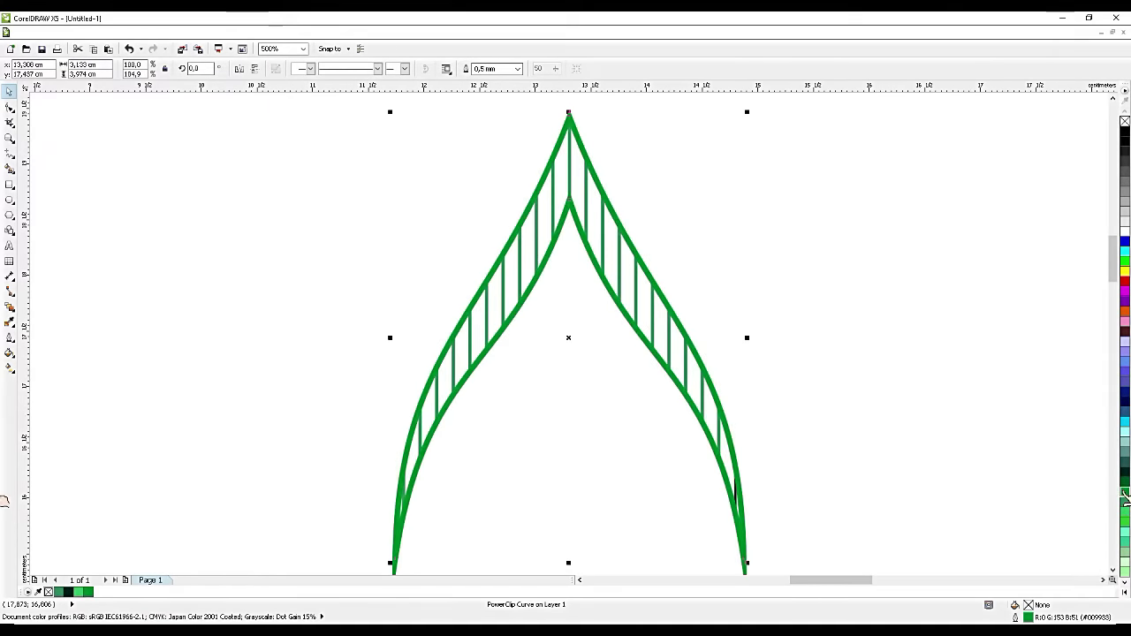
click(804, 248)
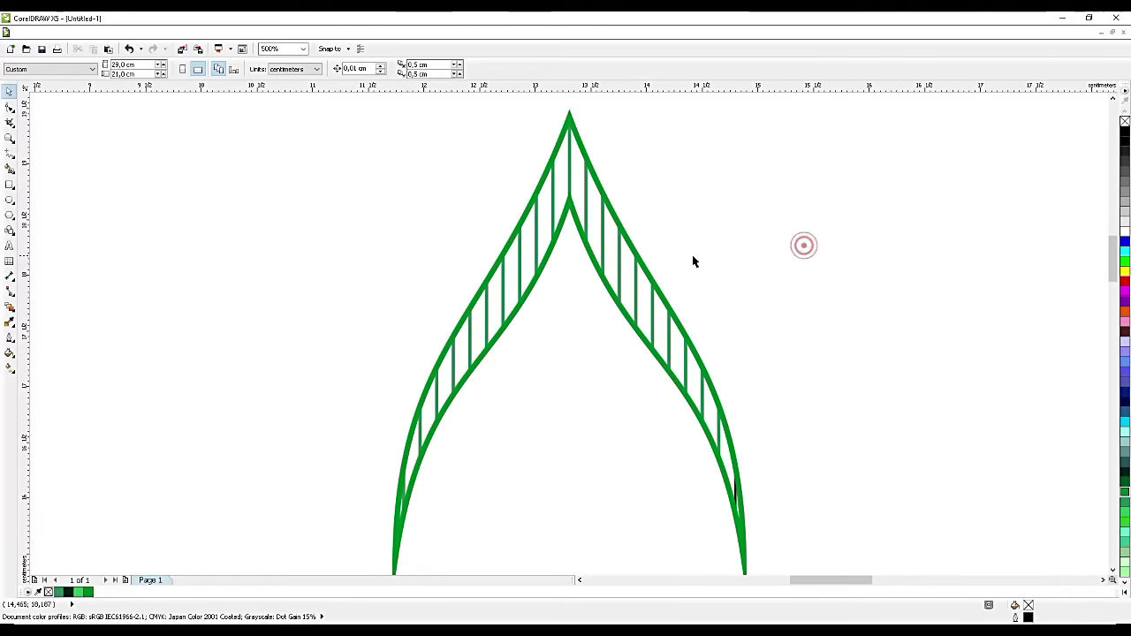
Step: Set the outline colour of all vertical lines inside the arch's PowerClip to dark green #006633 and finish editing the contents
click(634, 284)
ctrl+click(633, 283)
scroll(633, 281, down, 2)
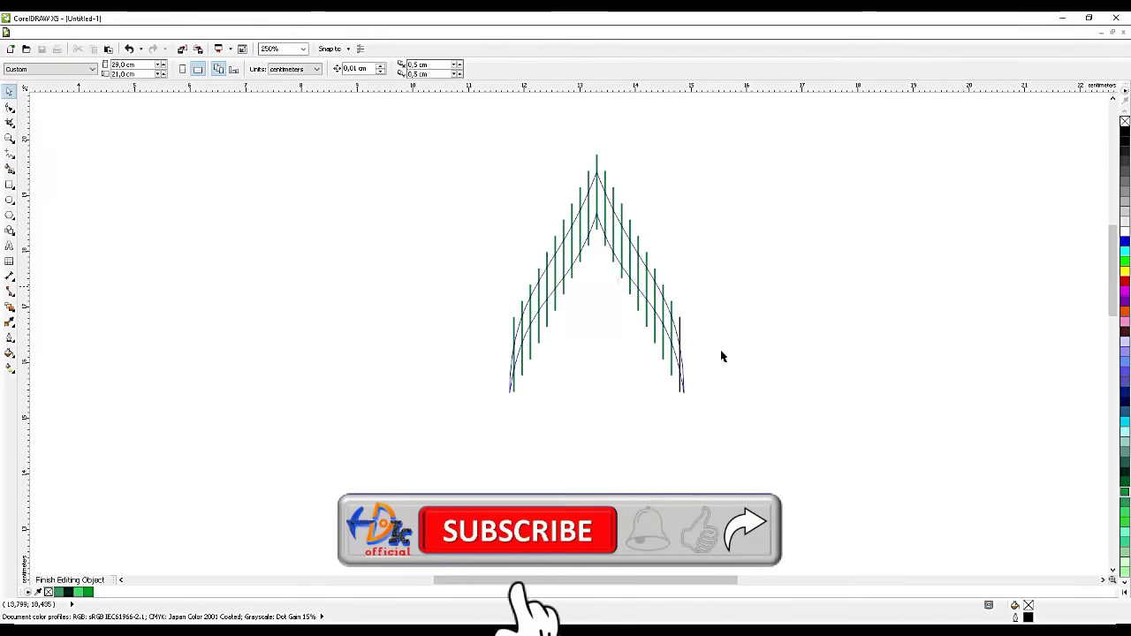
drag(412, 132, 792, 467)
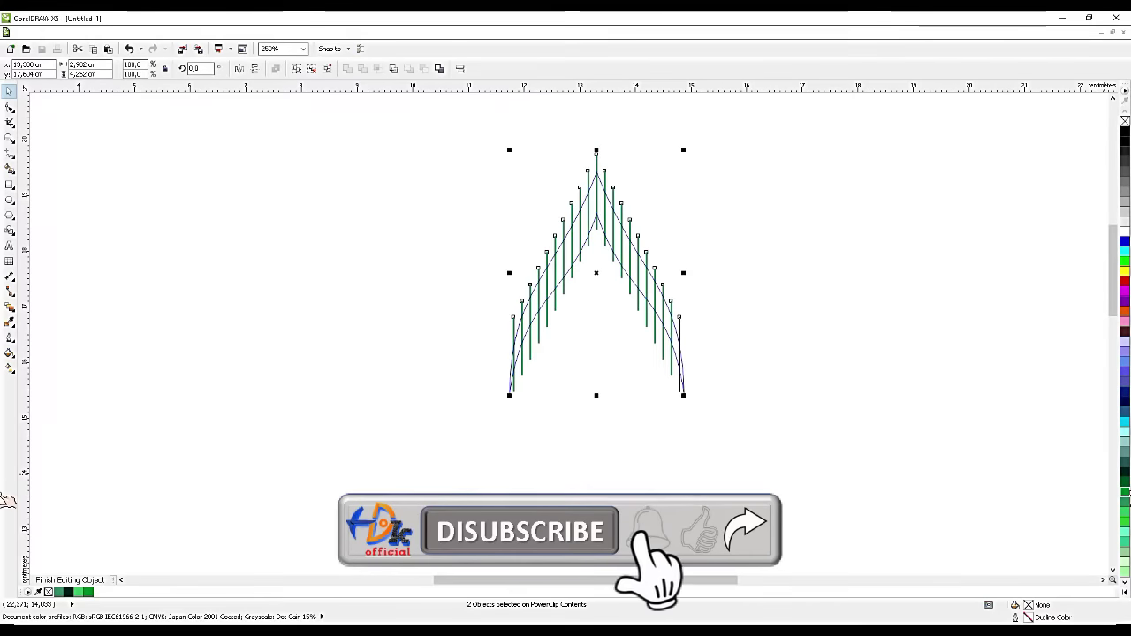
right_click(1125, 481)
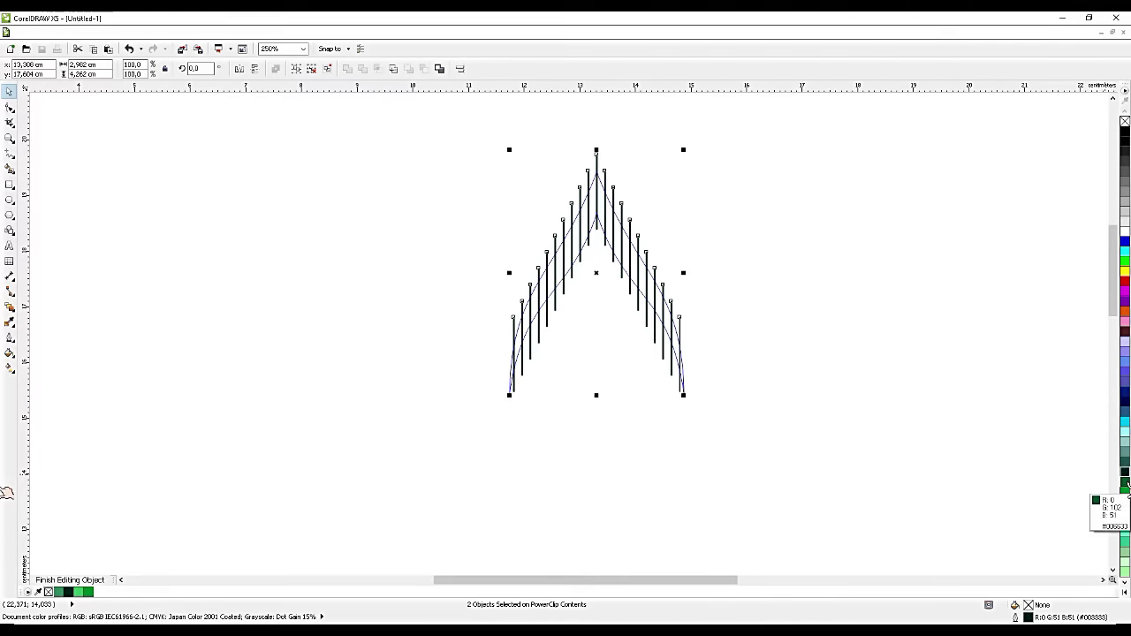
ctrl+click(795, 285)
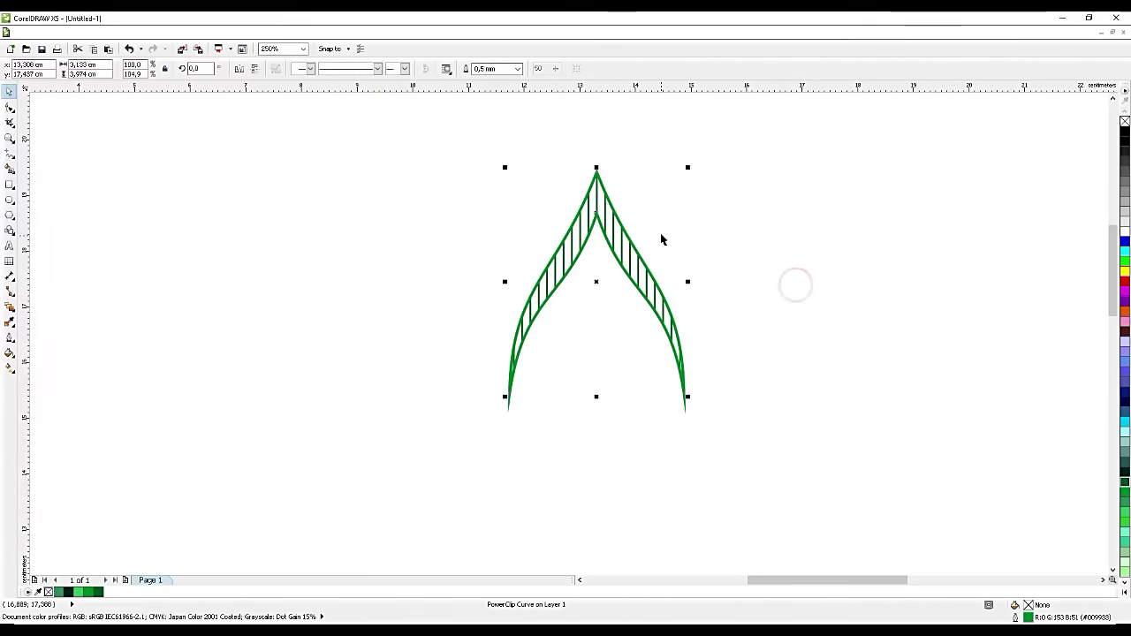
scroll(662, 237, up, 2)
scroll(664, 235, up, 2)
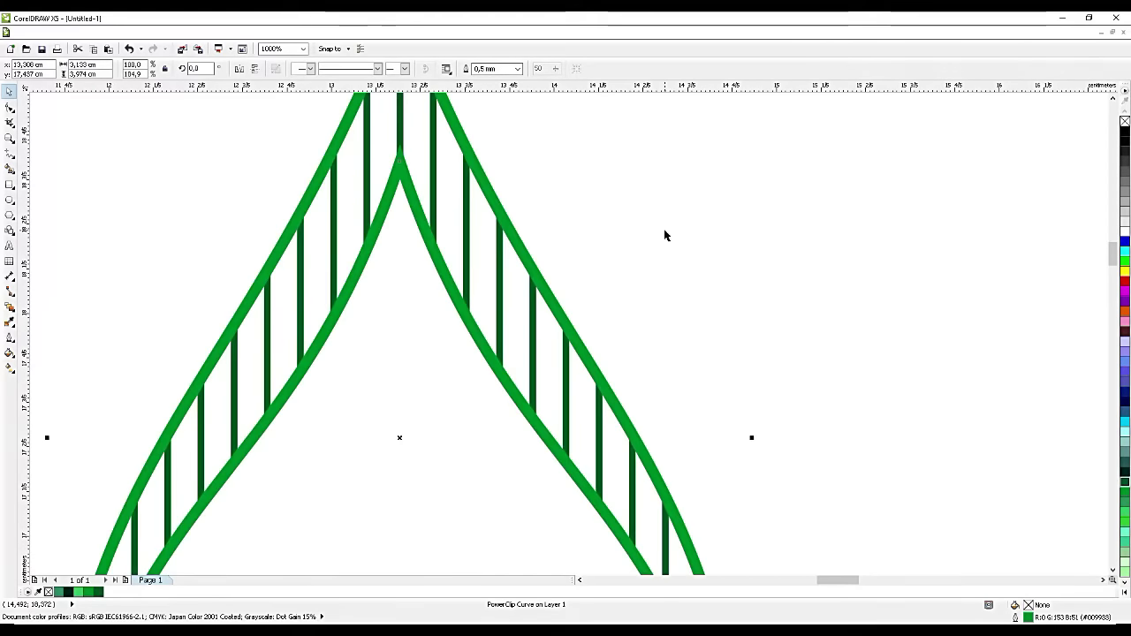
scroll(666, 235, down, 6)
click(682, 248)
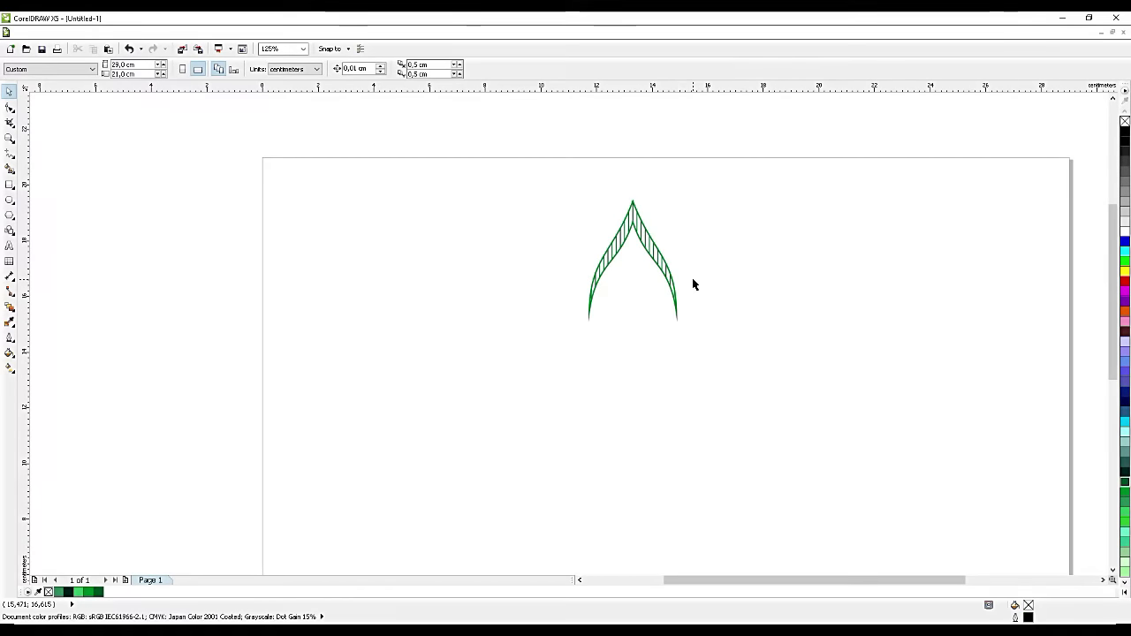
Step: Draw a circle about 2.6 cm in diameter with the Ellipse tool, overlapping the lower tip of the arch's right leg
scroll(706, 306, up, 2)
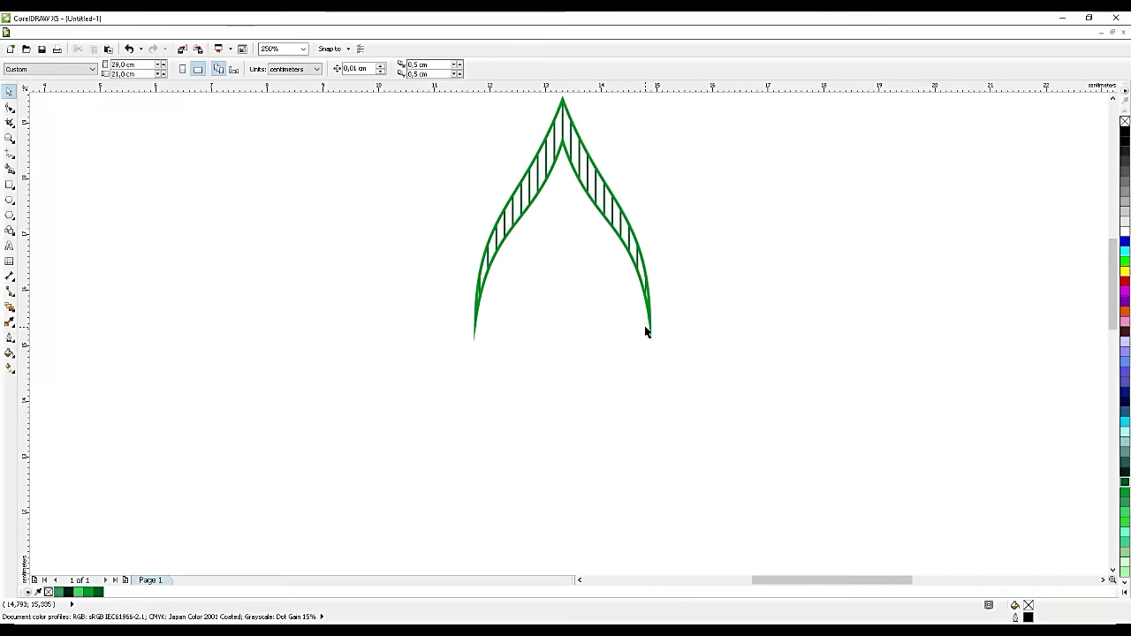
scroll(645, 331, up, 2)
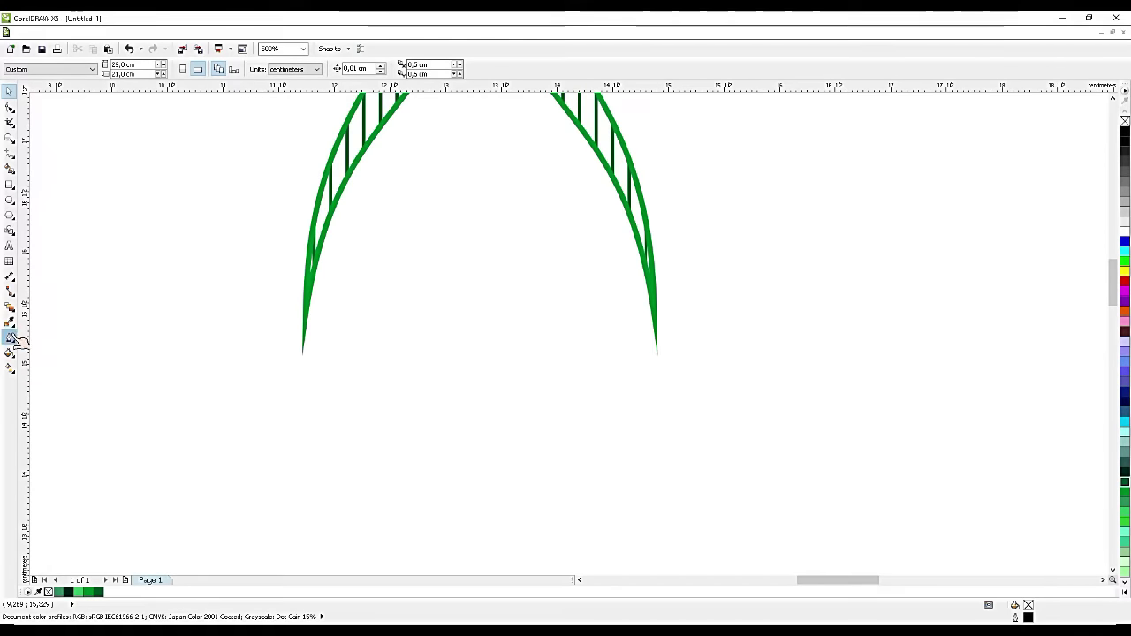
click(10, 201)
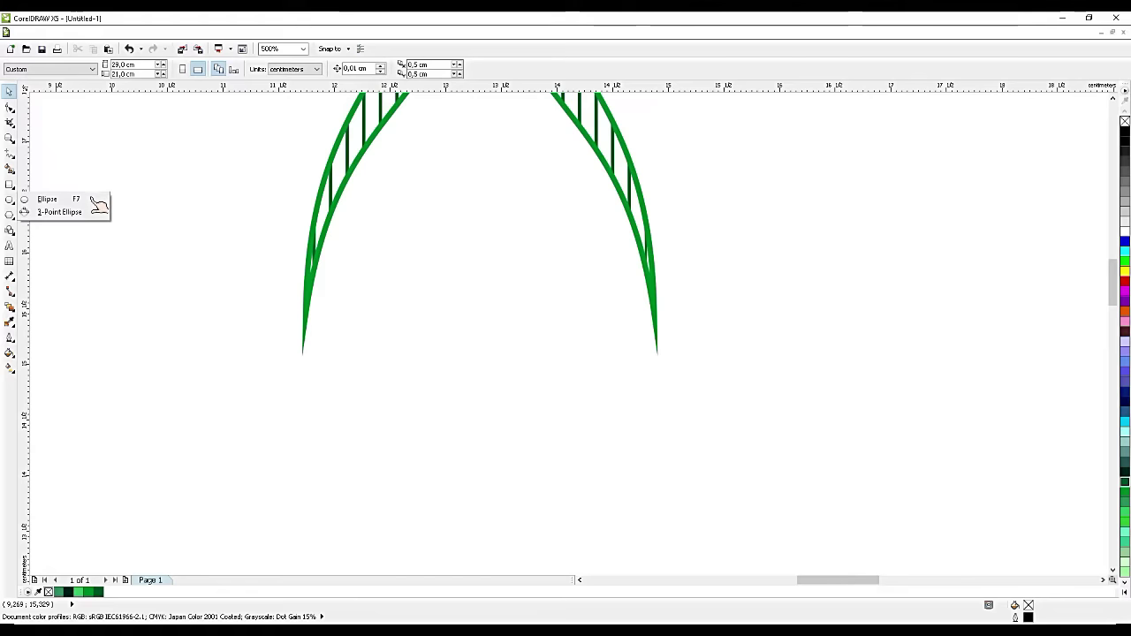
click(53, 198)
drag(434, 254, 664, 520)
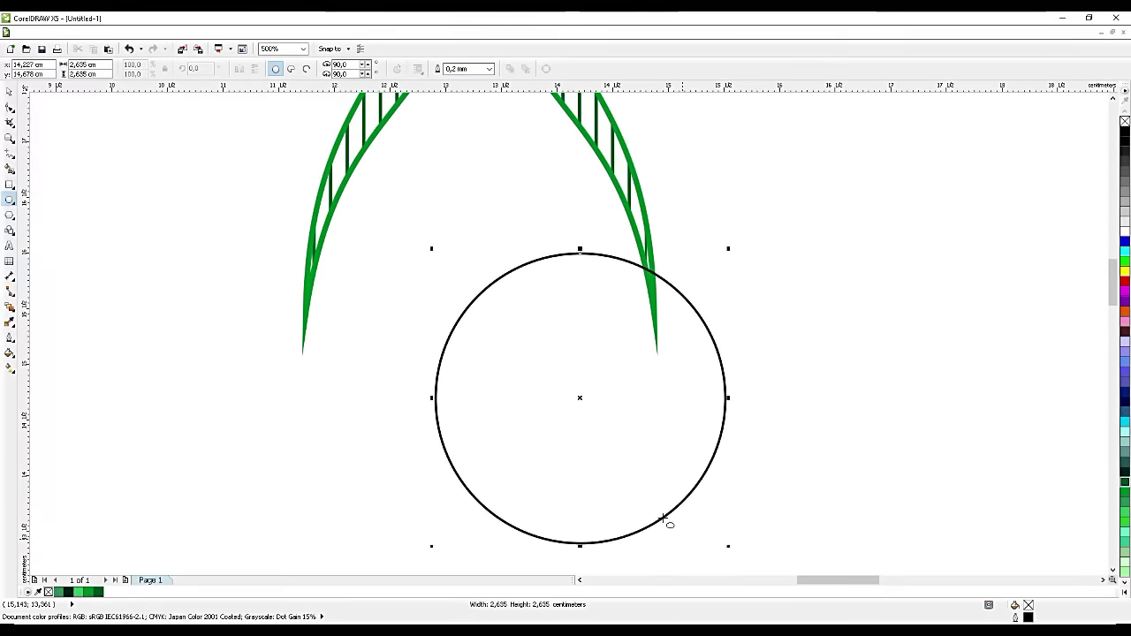
click(9, 91)
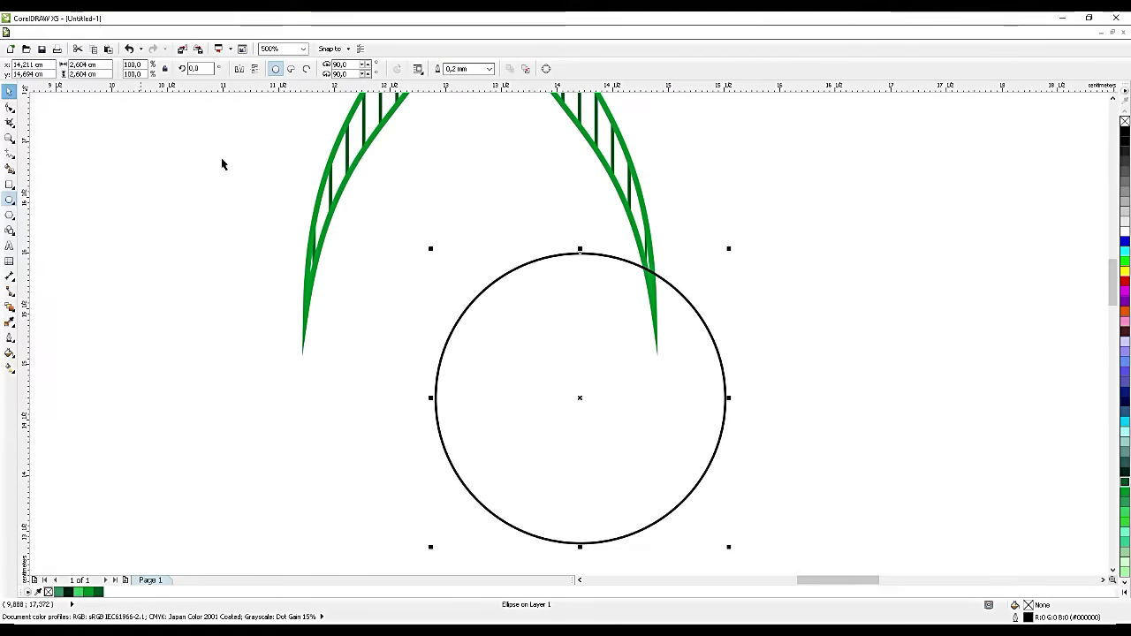
Step: Centre the circle horizontally on the arch and enlarge it to about 3.3 cm in diameter
shift+click(332, 202)
key(c)
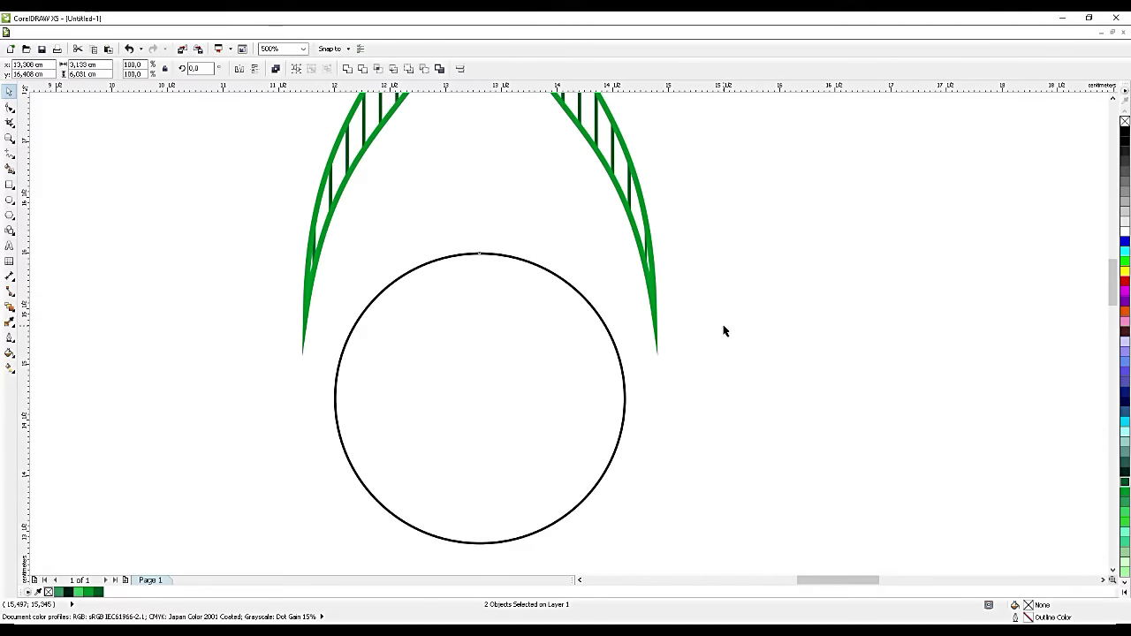
click(522, 381)
drag(628, 249, 680, 210)
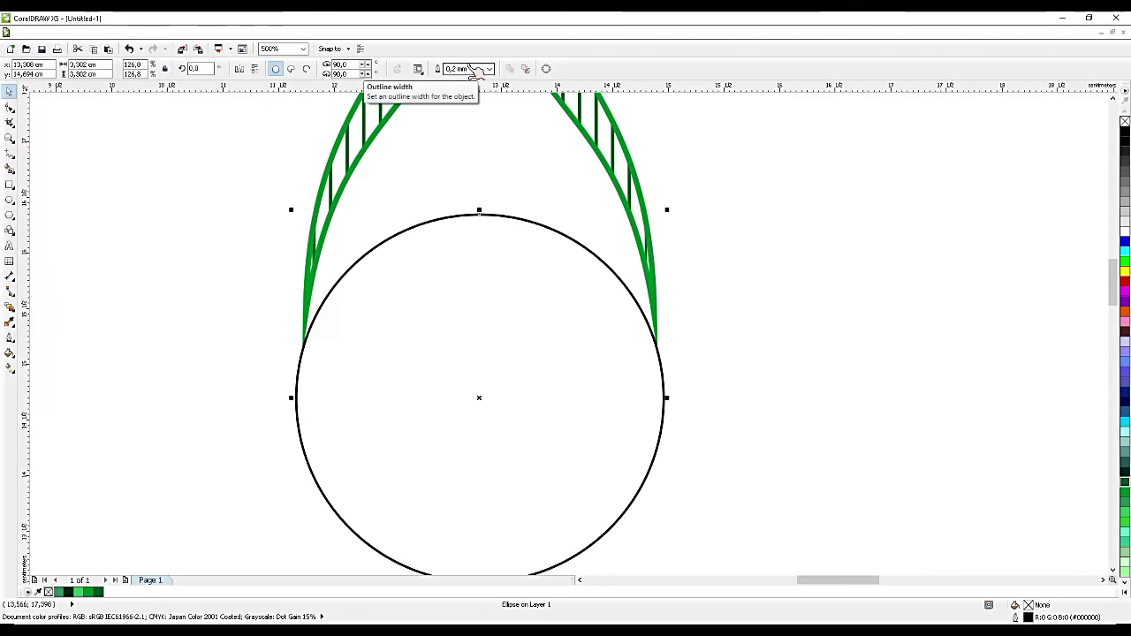
Step: Set the circle's outline width to 0.3 mm and cut the circle down to an open arc between the arch's two leg tips
drag(476, 68, 459, 71)
key(Return)
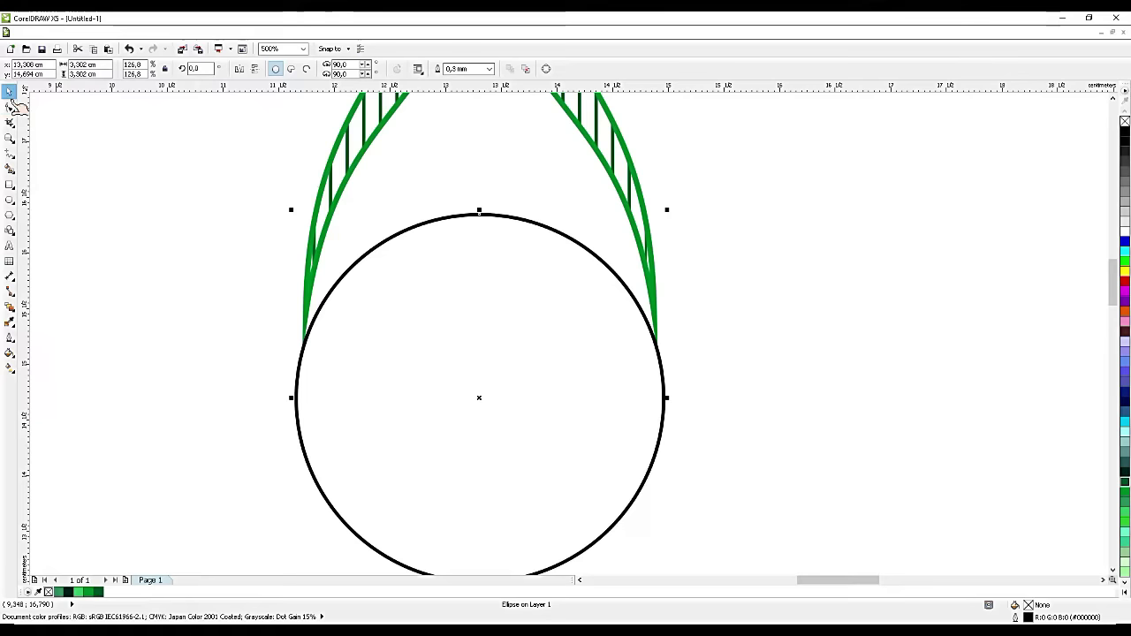
click(307, 70)
scroll(450, 373, down, 1)
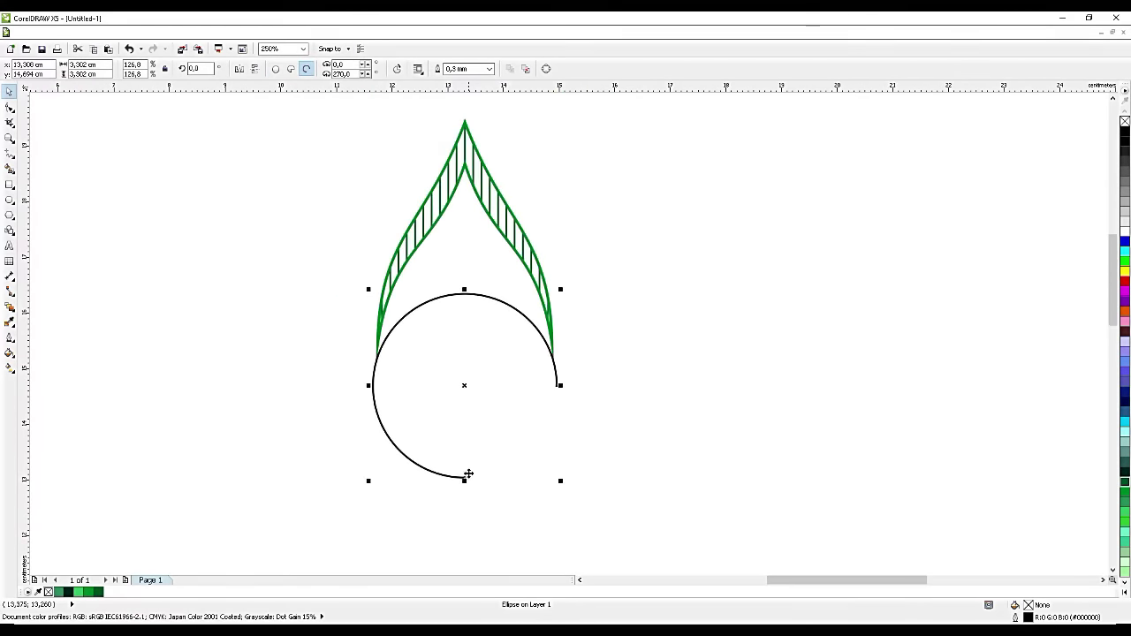
scroll(468, 474, up, 1)
key(F10)
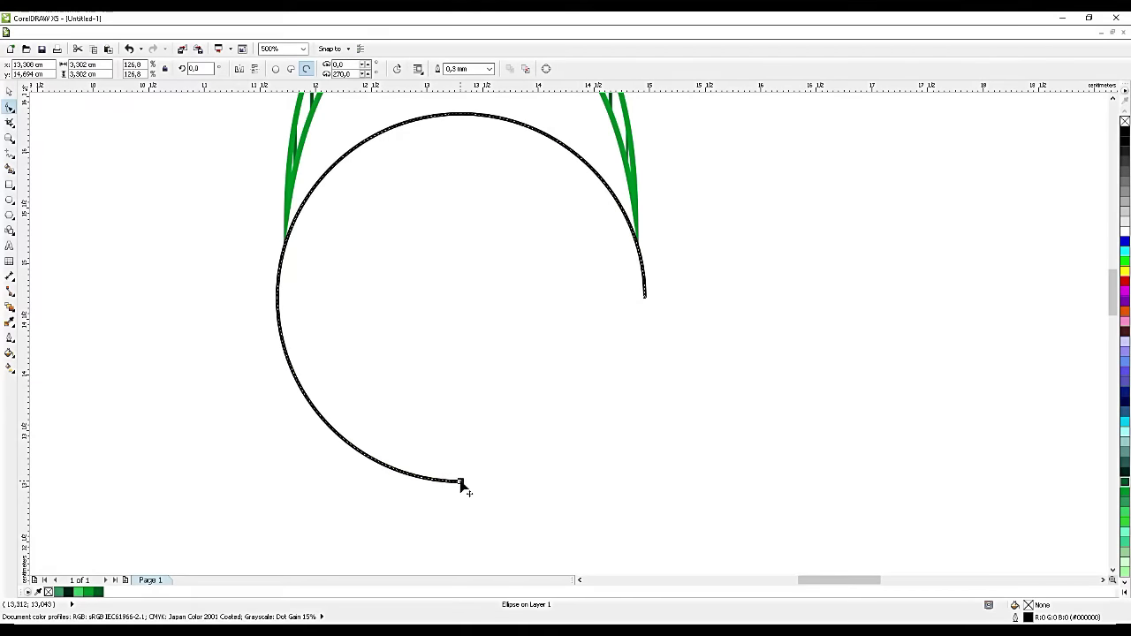
drag(456, 483, 283, 250)
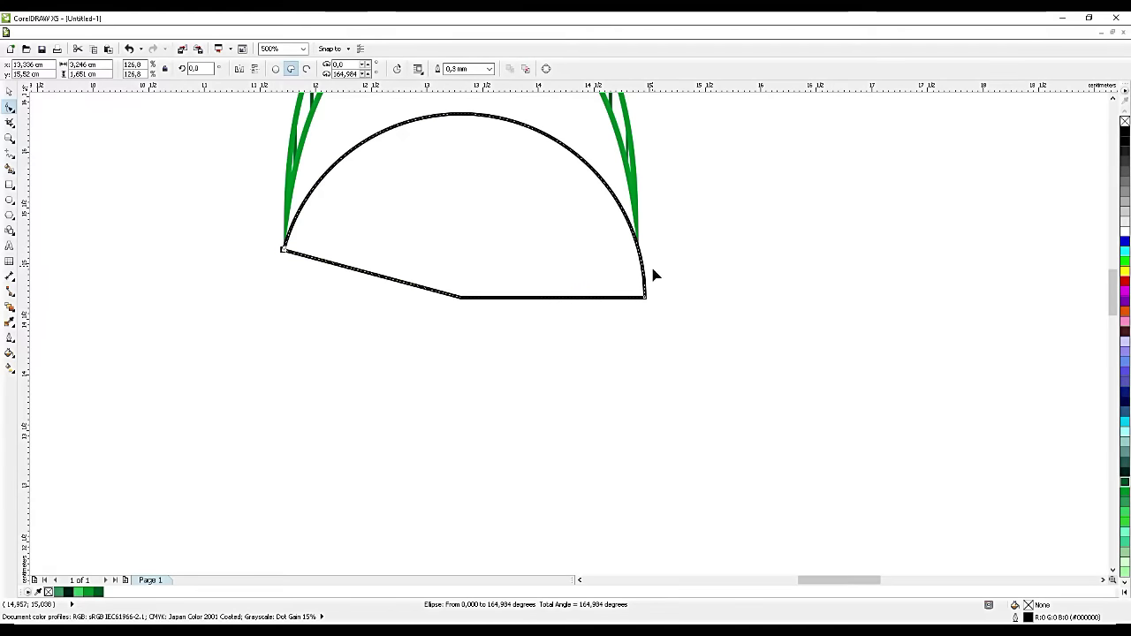
drag(645, 295, 637, 249)
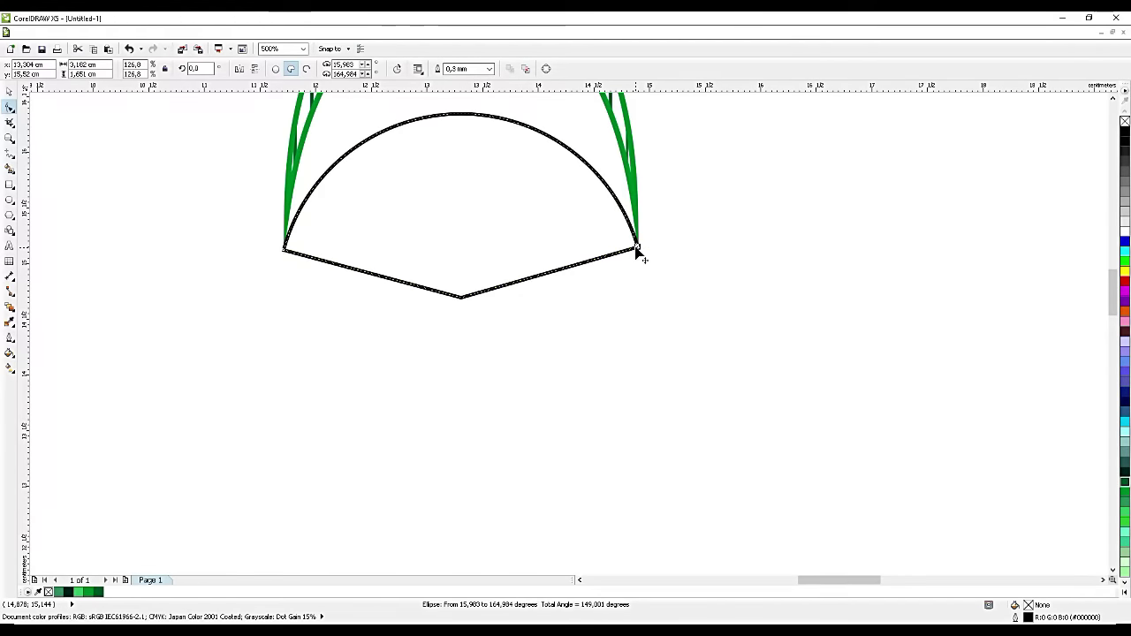
click(308, 69)
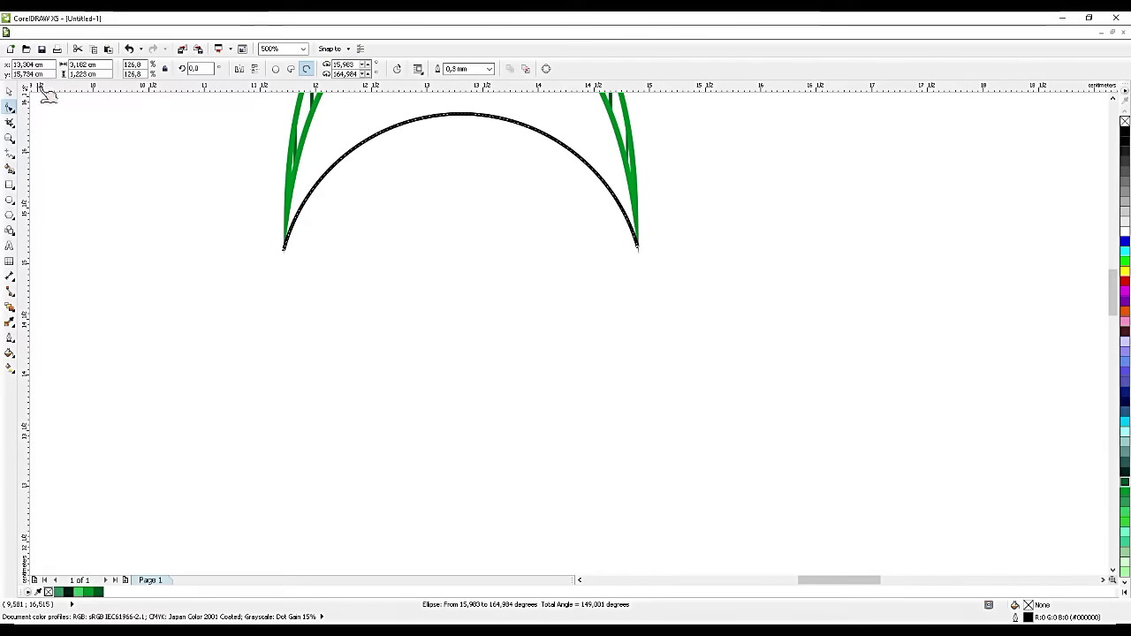
Step: Set the outline colour of the arc between the arch's legs to green #009933
key(space)
scroll(542, 318, down, 1)
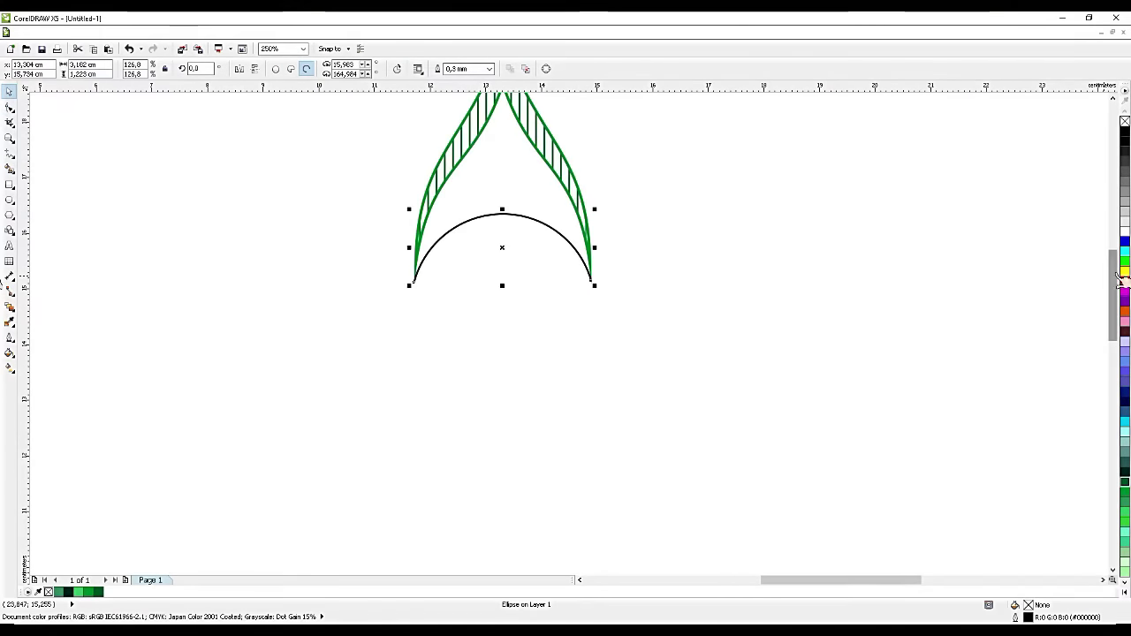
right_click(1124, 483)
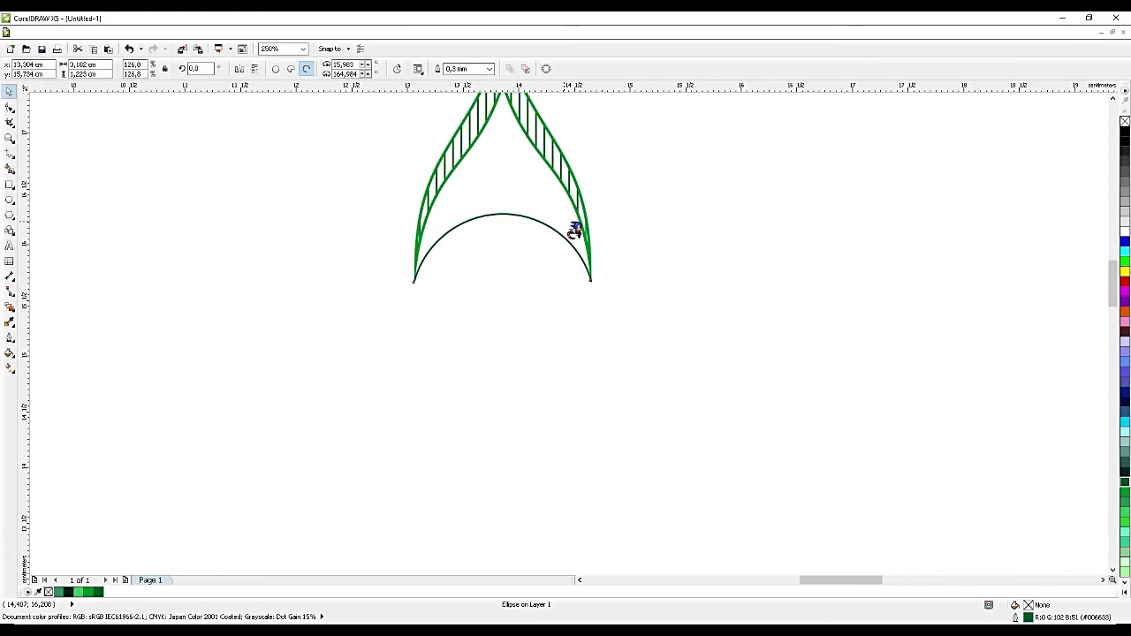
scroll(566, 225, up, 1)
right_click(1126, 504)
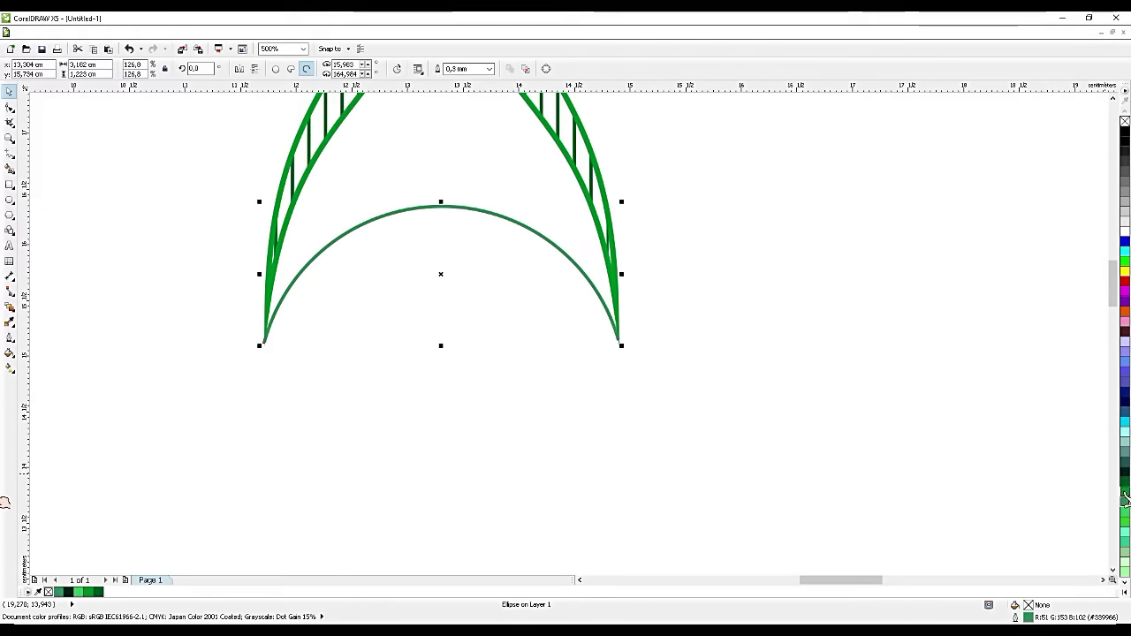
right_click(79, 593)
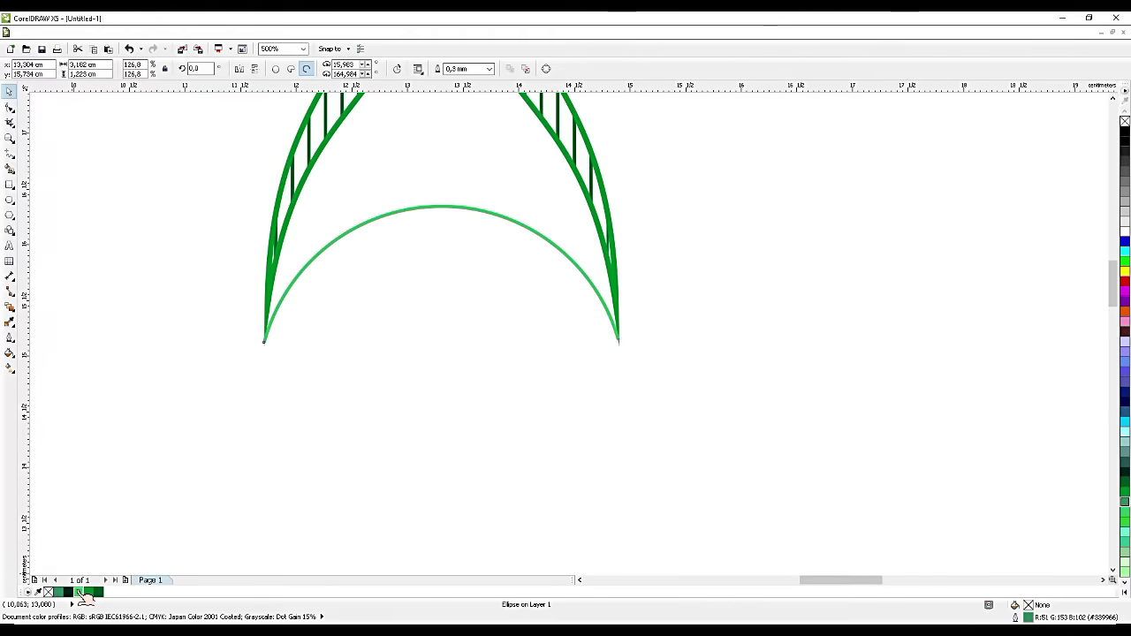
right_click(89, 593)
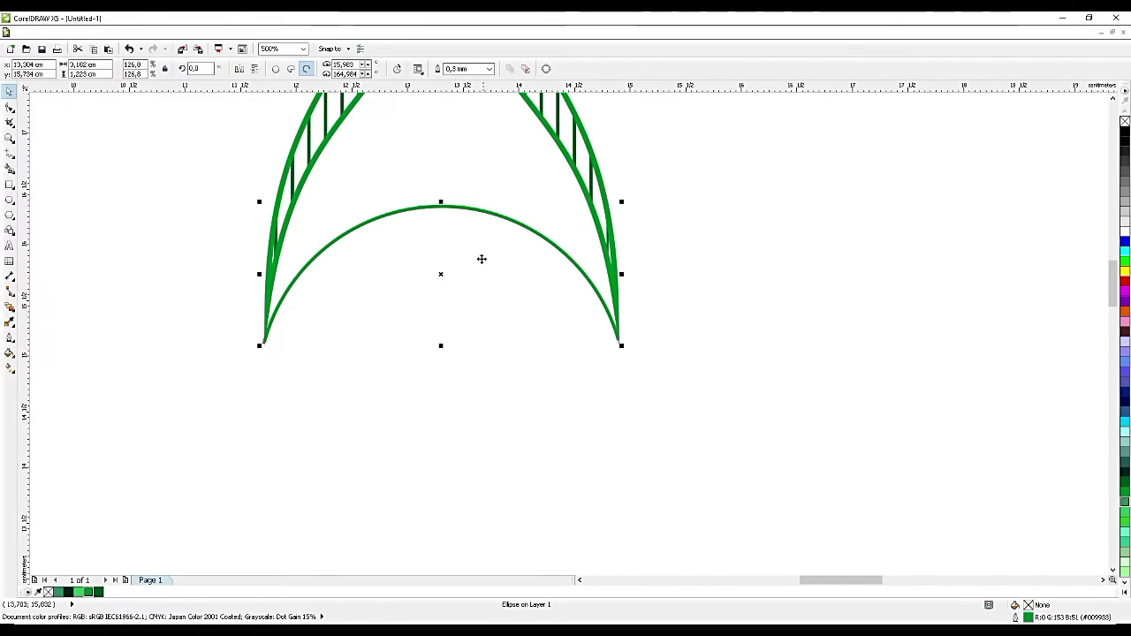
Step: Place a horizontal guideline at the arc's left end and extend its right end to that guideline, keeping an open arc
scroll(482, 258, up, 2)
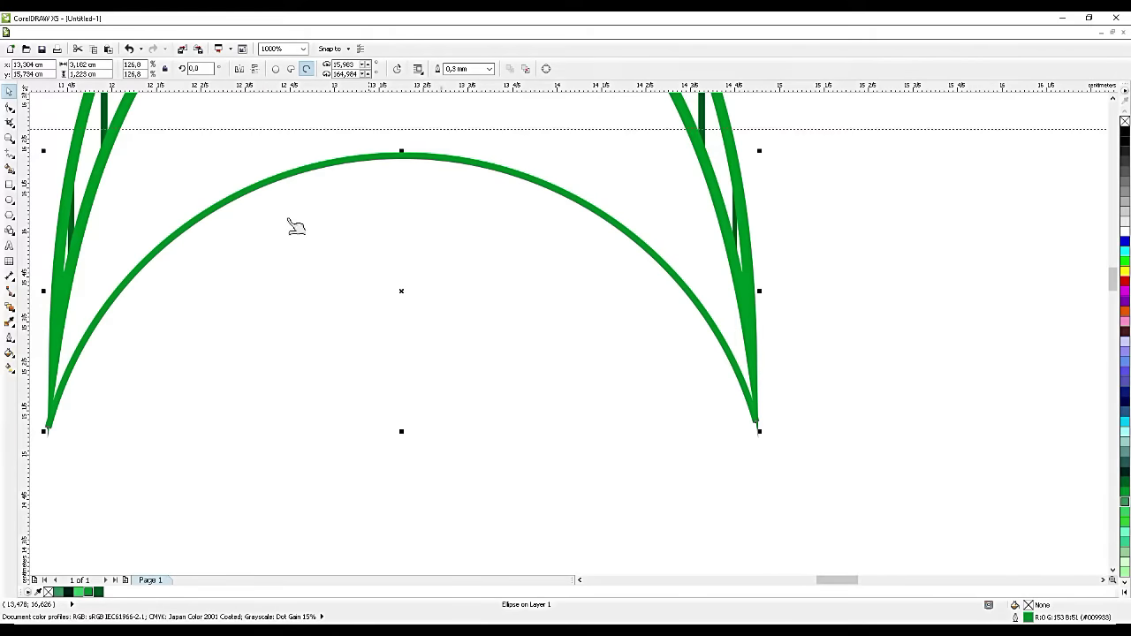
drag(442, 89, 56, 432)
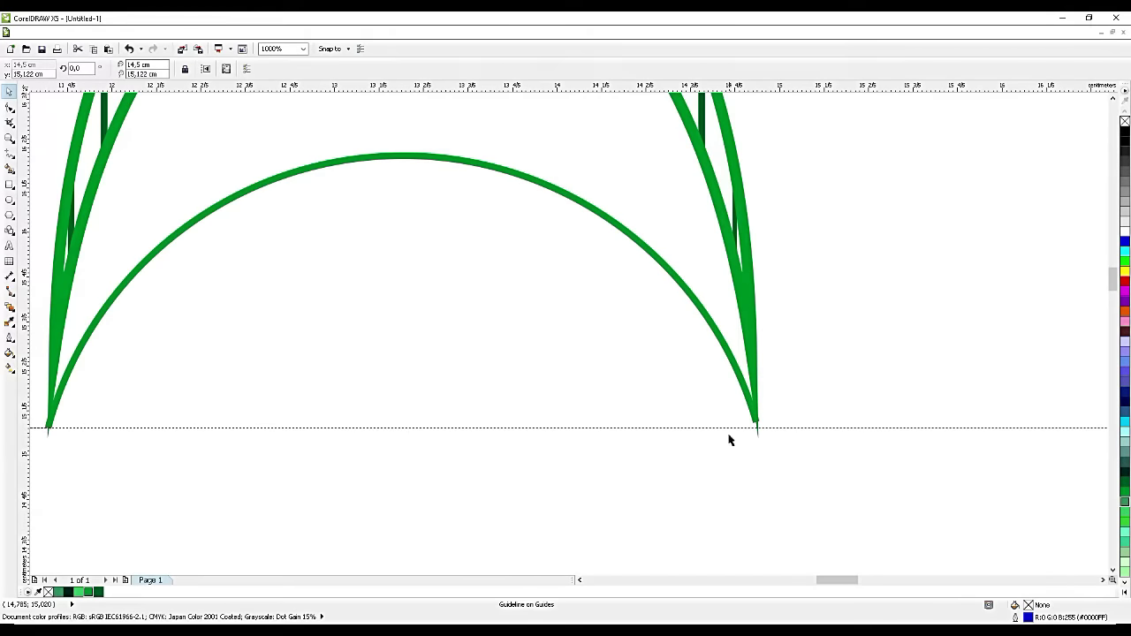
scroll(729, 439, up, 4)
click(751, 404)
click(9, 106)
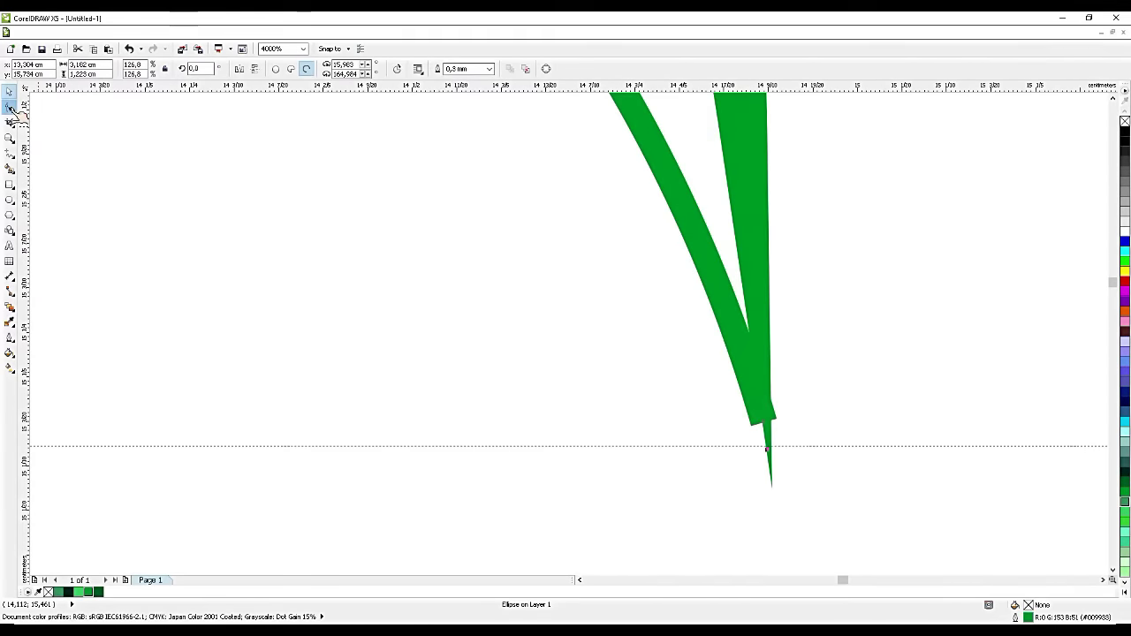
mouse_move(768, 449)
mouse_down()
mouse_move(767, 429)
mouse_move(770, 449)
mouse_up()
scroll(751, 391, down, 3)
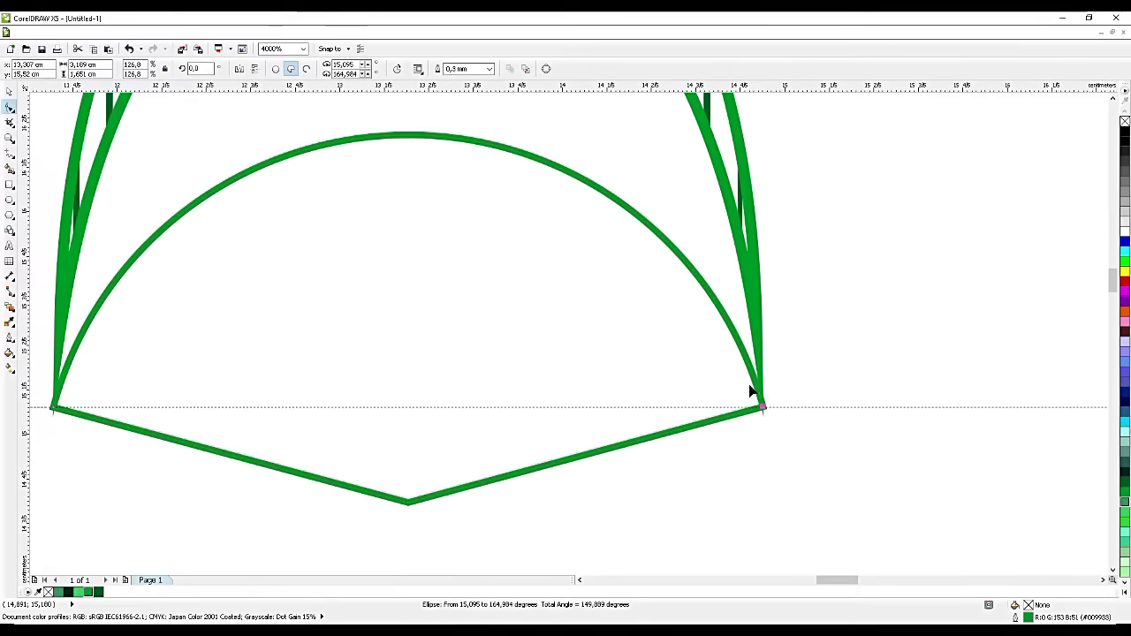
click(307, 69)
click(9, 91)
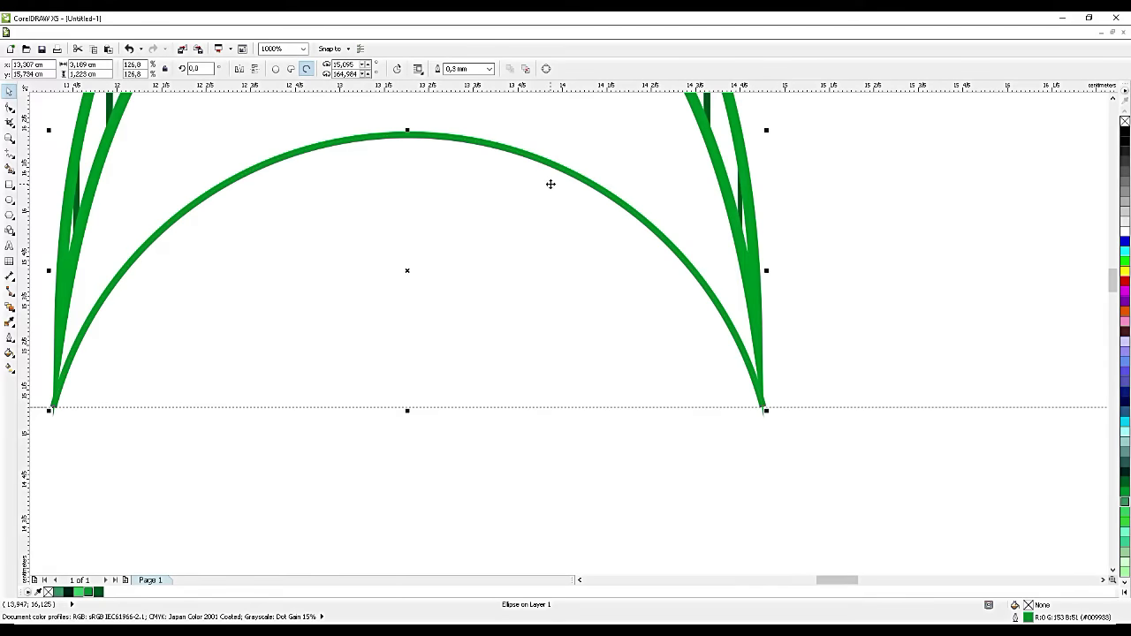
Step: Duplicate the arc in place and shrink the copy from its centre to about 2.36 cm wide
key(ctrl+c)
key(ctrl+v)
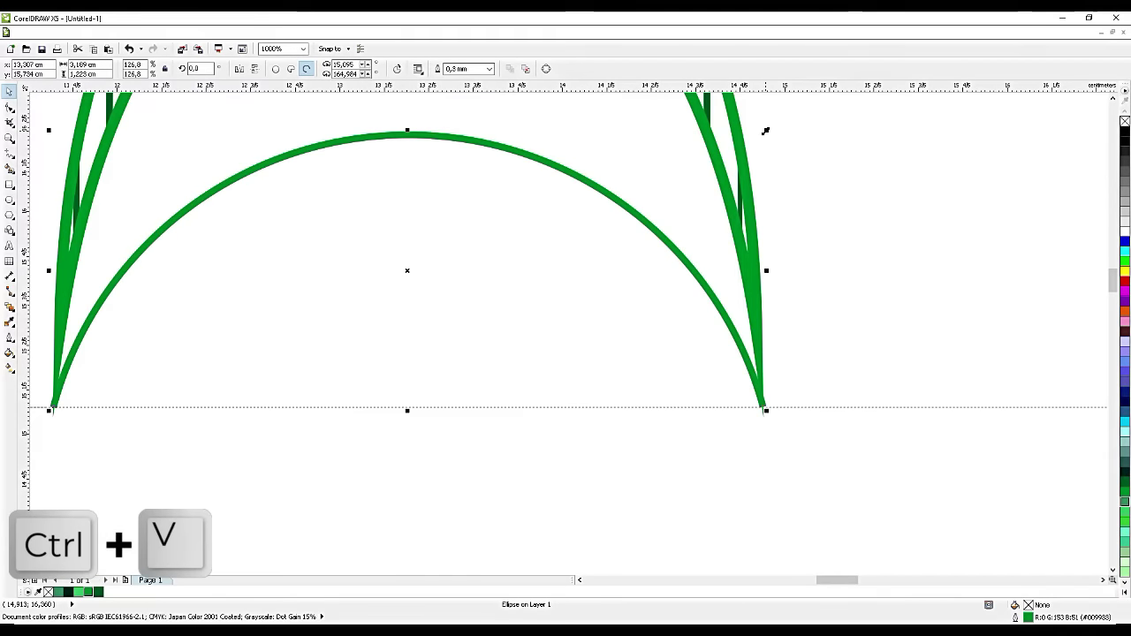
drag(765, 131, 690, 167)
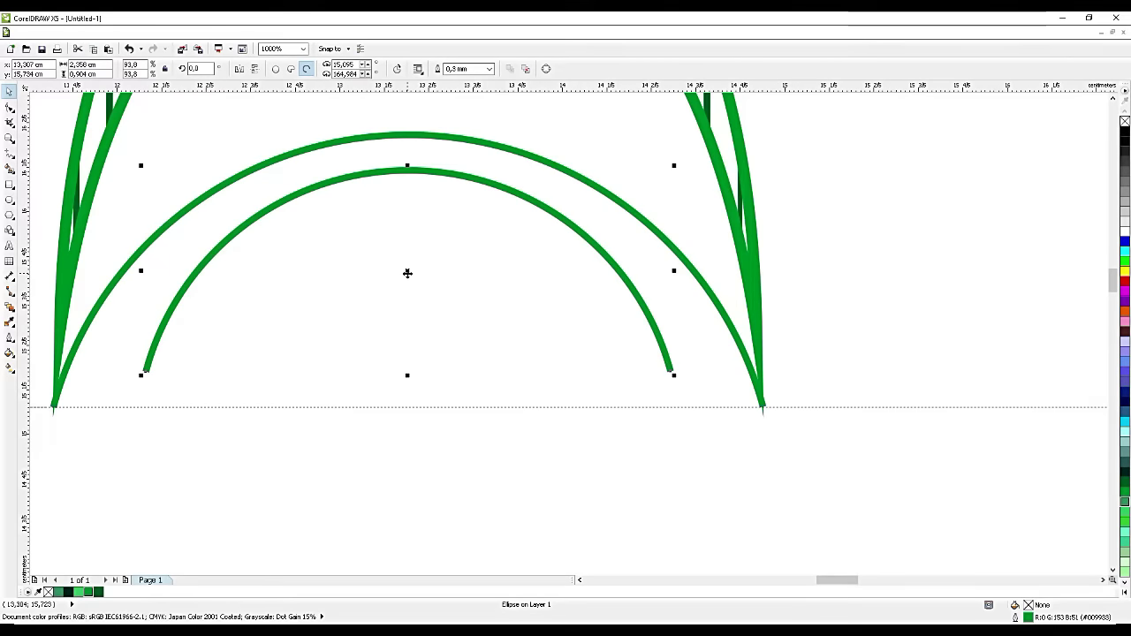
Step: Lower the smaller arc toward the guideline and flatten it slightly so that its ends rest on the guideline
drag(408, 274, 408, 305)
drag(407, 201, 407, 214)
scroll(673, 353, down, 2)
click(659, 457)
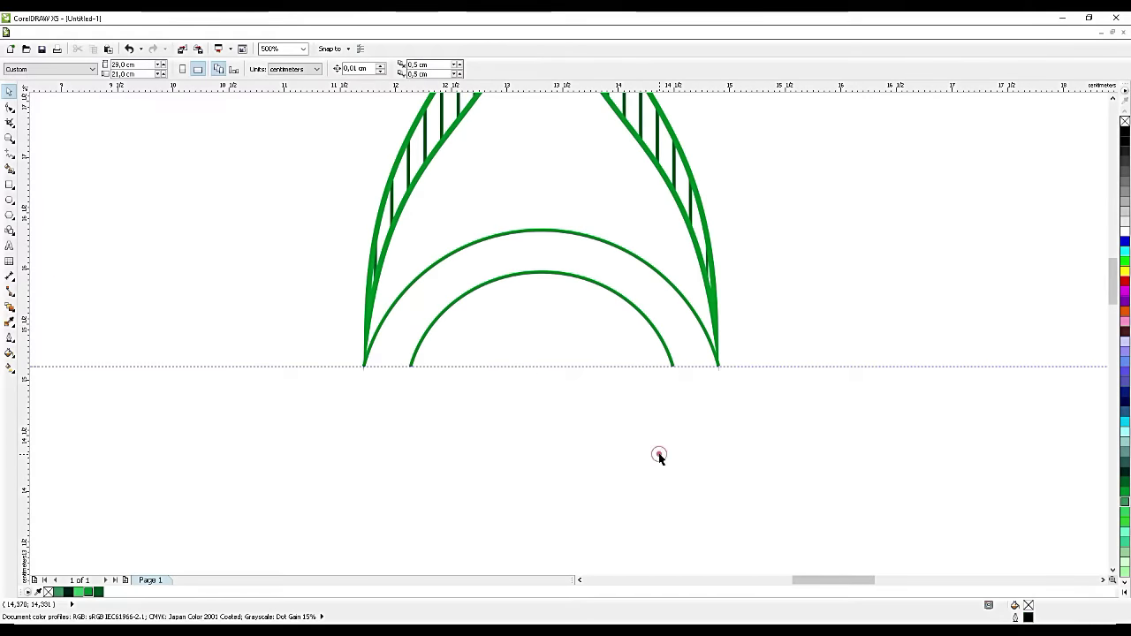
scroll(659, 456, down, 2)
scroll(628, 285, up, 2)
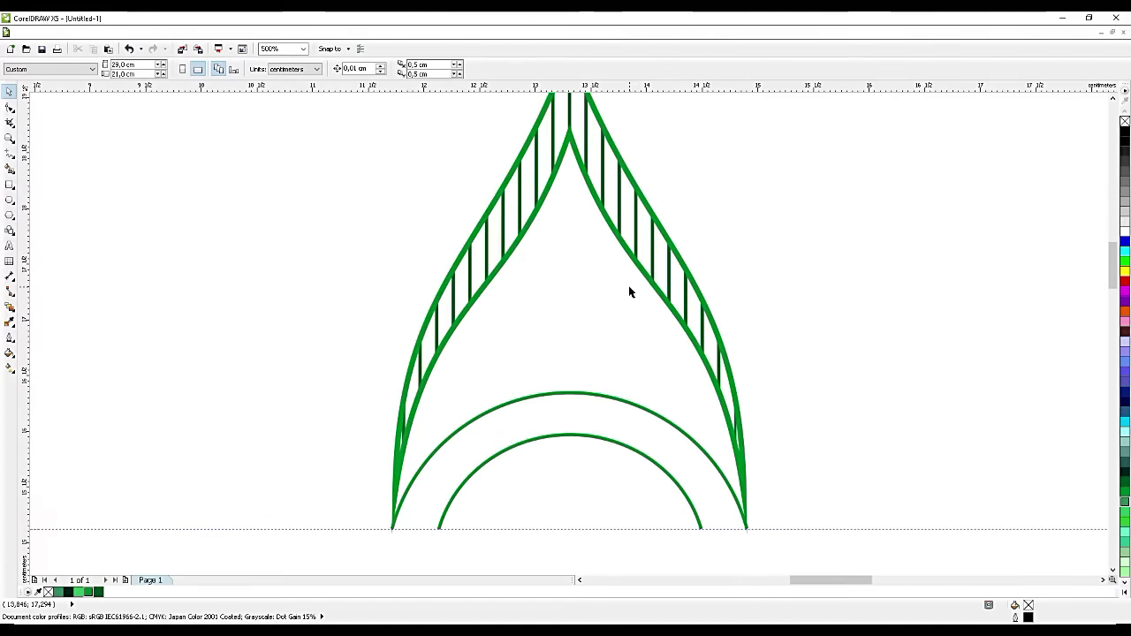
scroll(464, 302, down, 2)
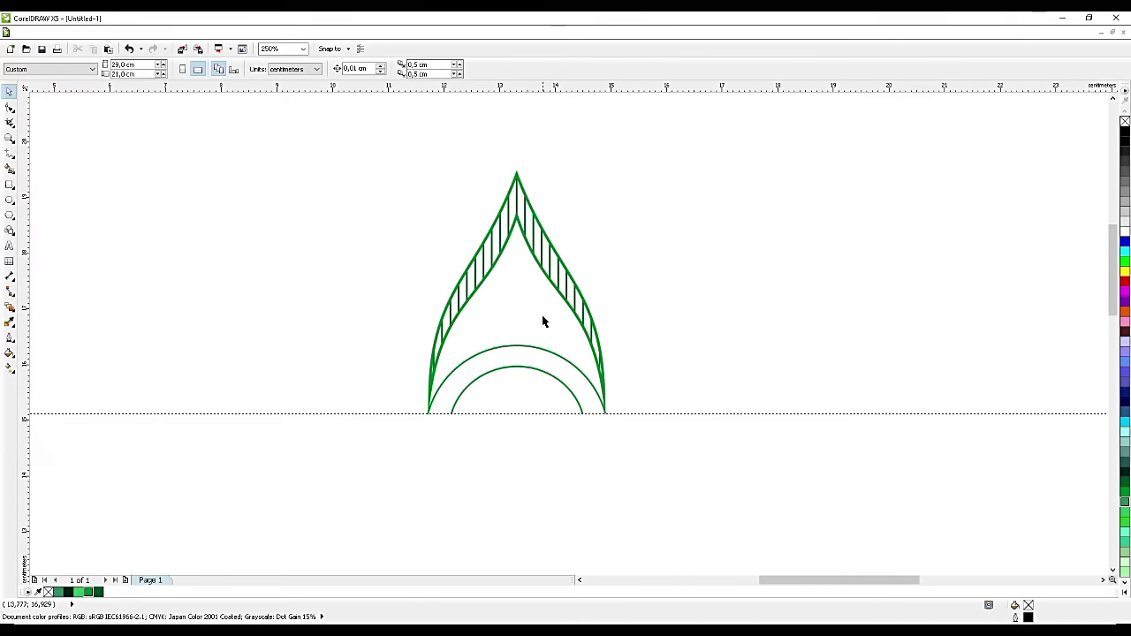
scroll(582, 239, up, 2)
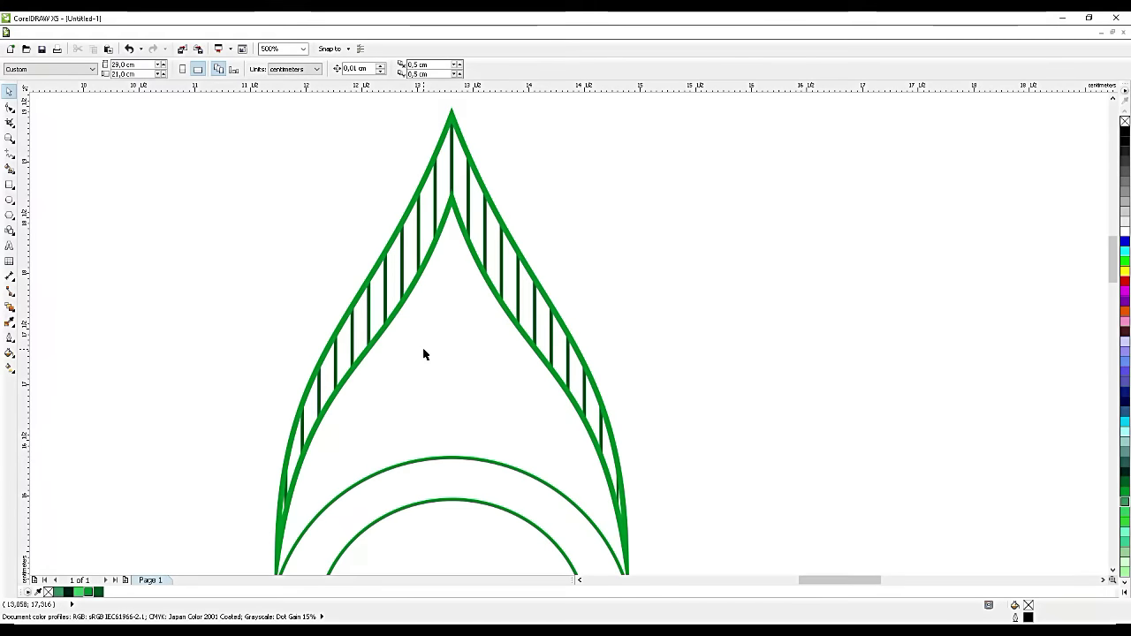
Step: Insert the Taurus symbol character from the Wingdings font onto the page beside the arch
click(303, 36)
mouse_move(237, 35)
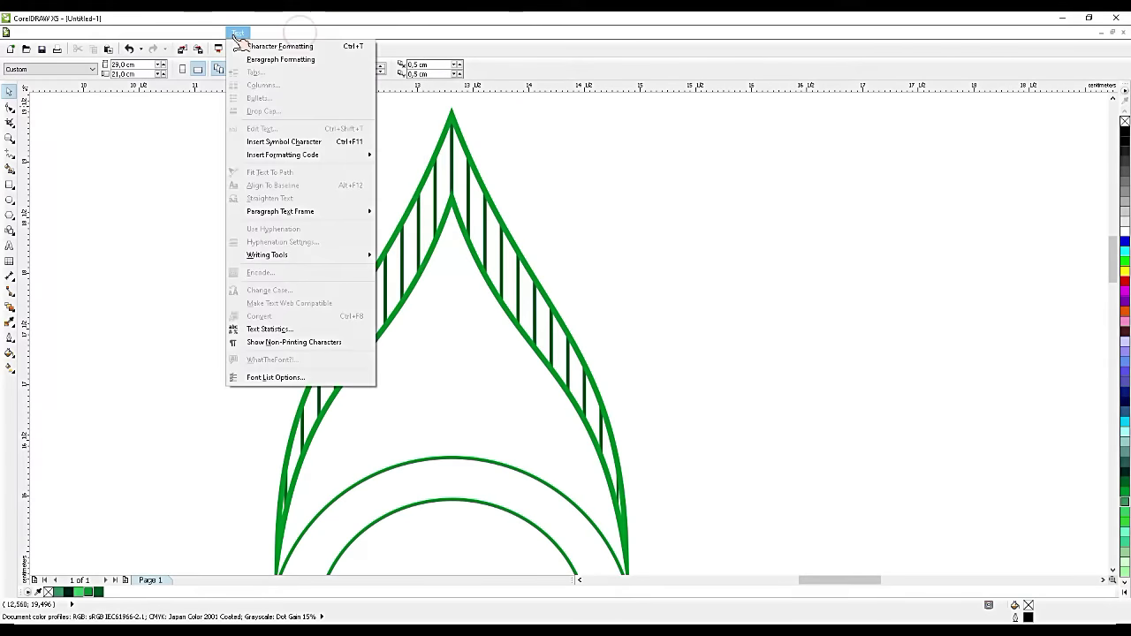
click(288, 144)
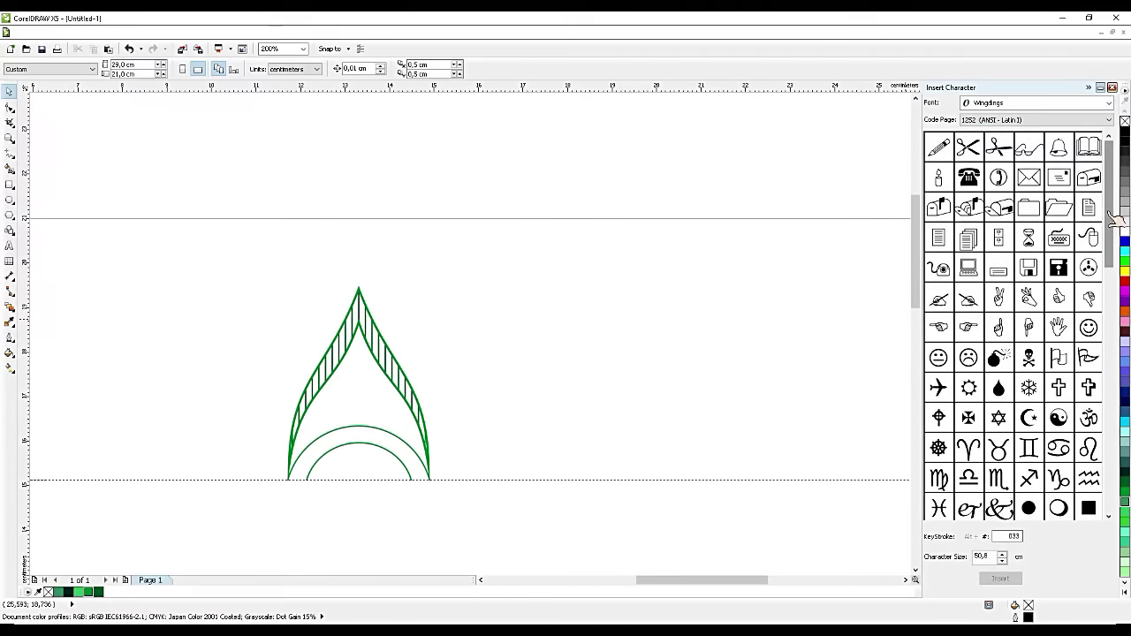
drag(1112, 215, 1118, 308)
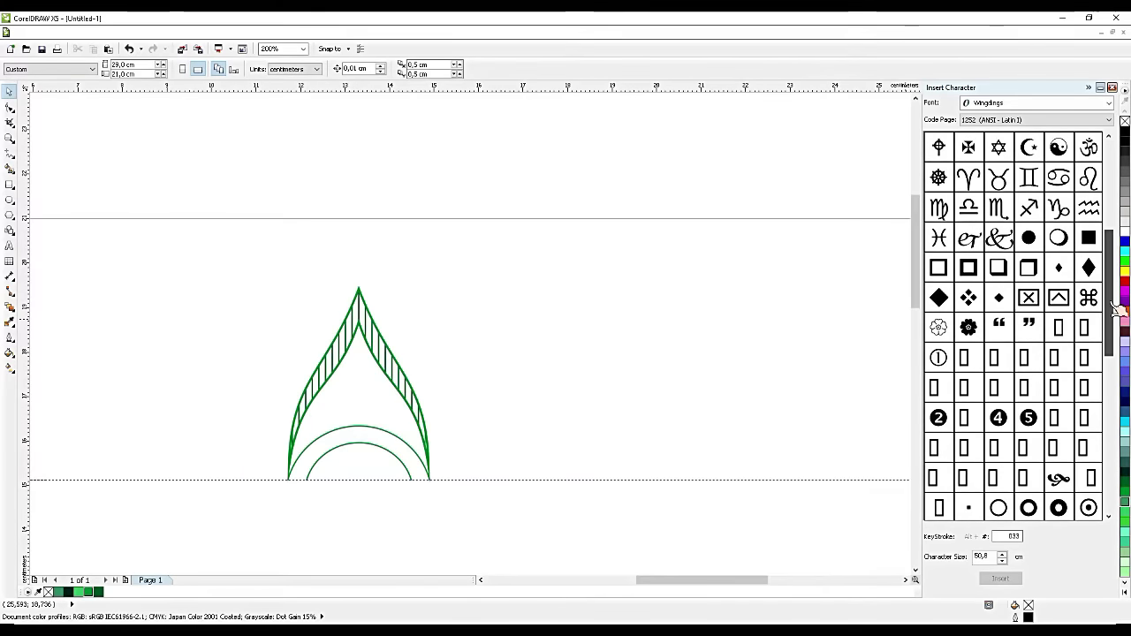
drag(998, 178, 501, 330)
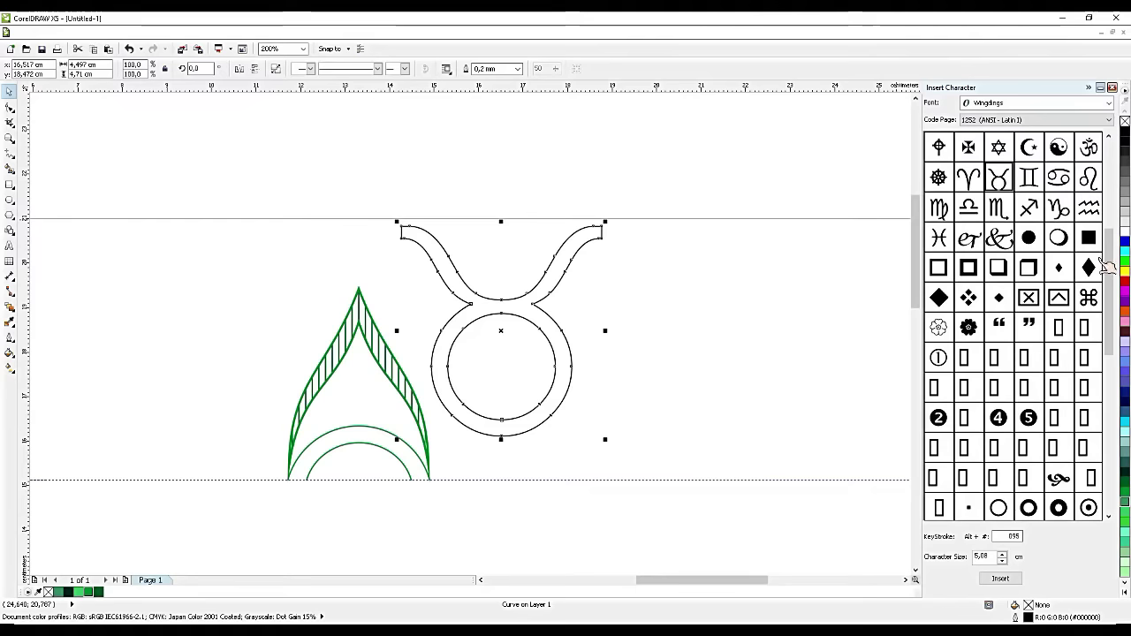
Step: Insert the Wingdings four-petal ornament character beside the Taurus symbol and collapse the character docker
drag(1107, 267, 1115, 430)
drag(998, 270, 735, 334)
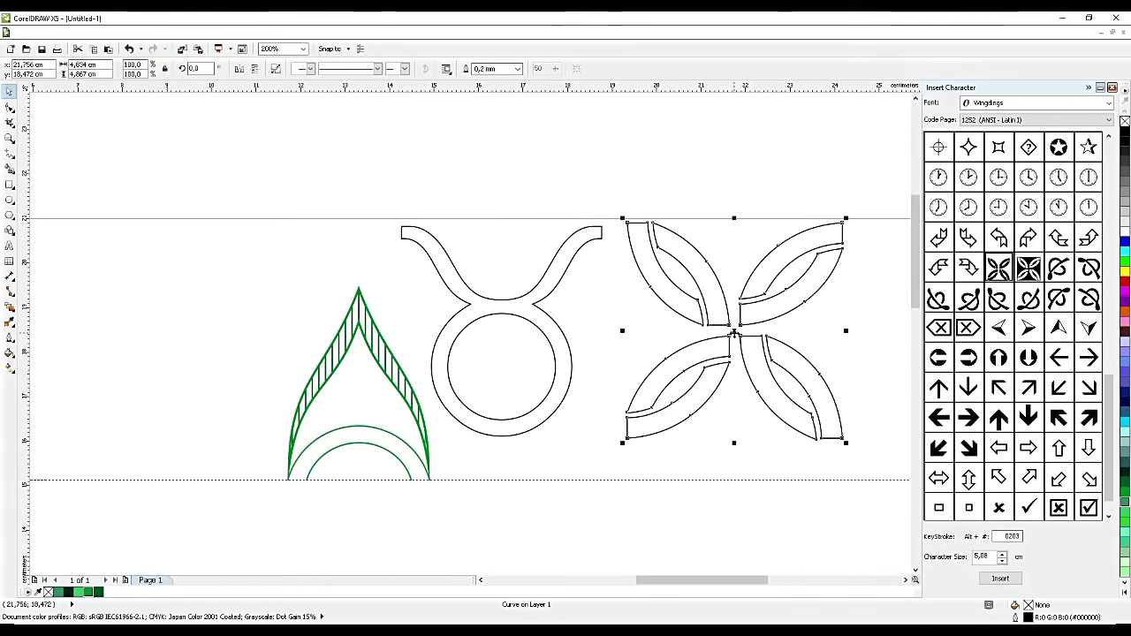
click(1087, 86)
Step: Move the Taurus symbol inside the smaller arc and scale it to about 0.72 cm wide
click(611, 309)
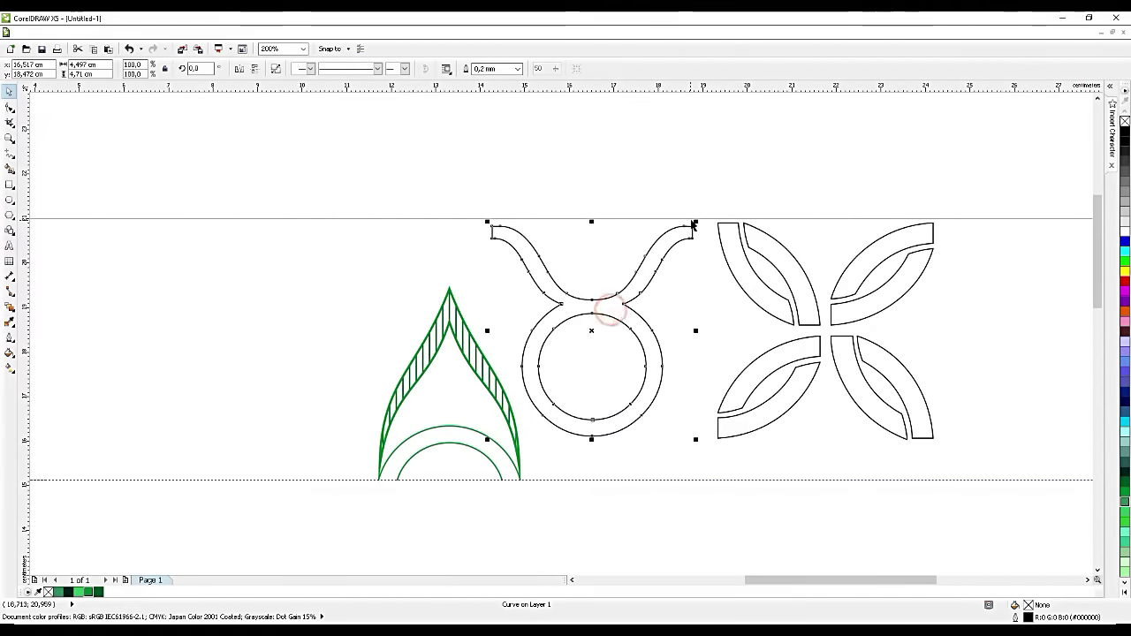
drag(694, 222, 449, 472)
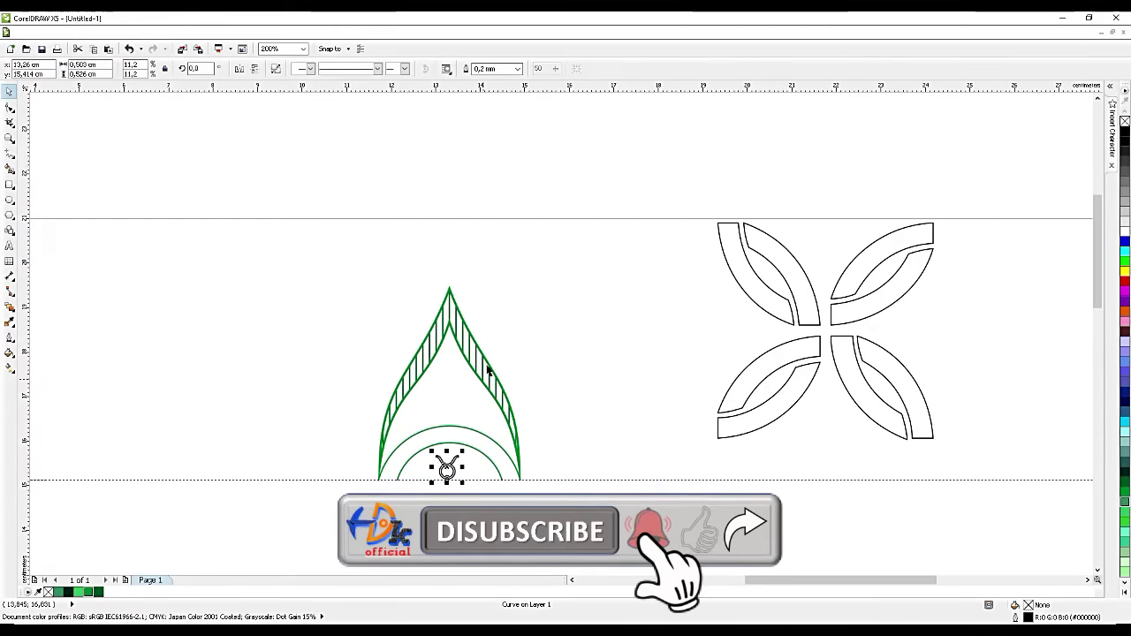
scroll(460, 426, down, 2)
scroll(460, 426, up, 5)
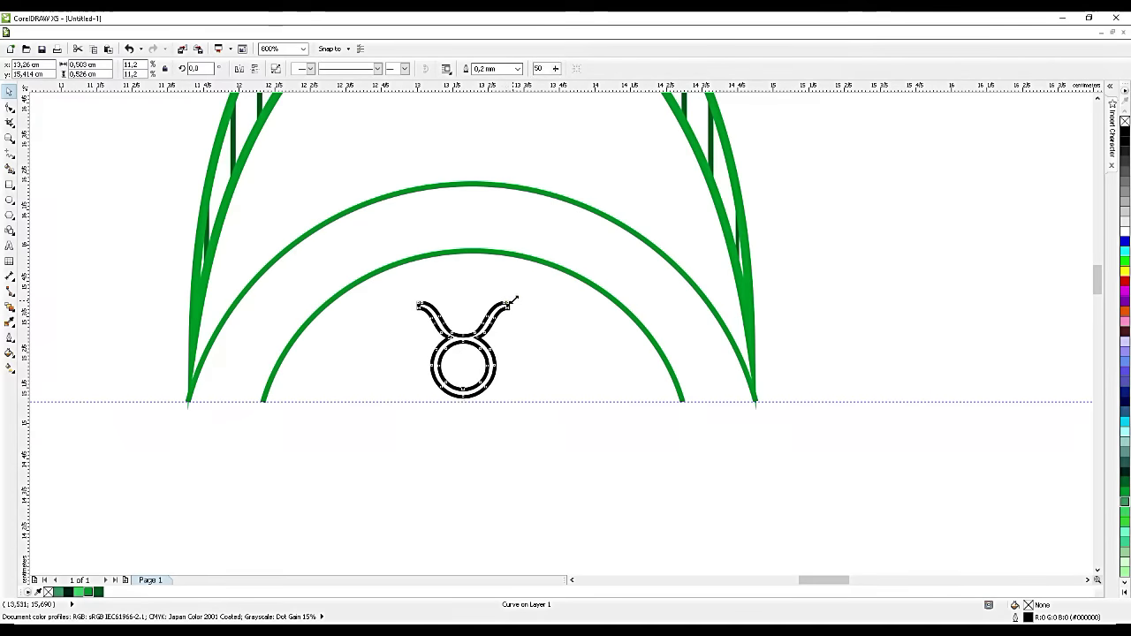
drag(517, 299, 543, 288)
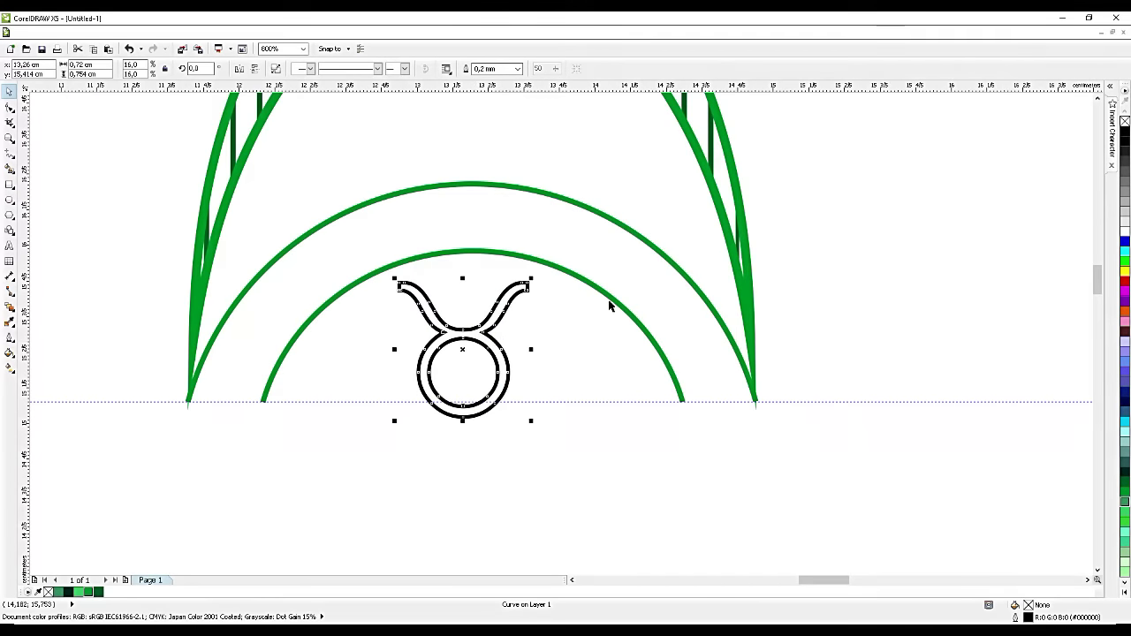
Step: Centre the Taurus symbol horizontally on the arch, leaving only the symbol selected
shift+click(721, 210)
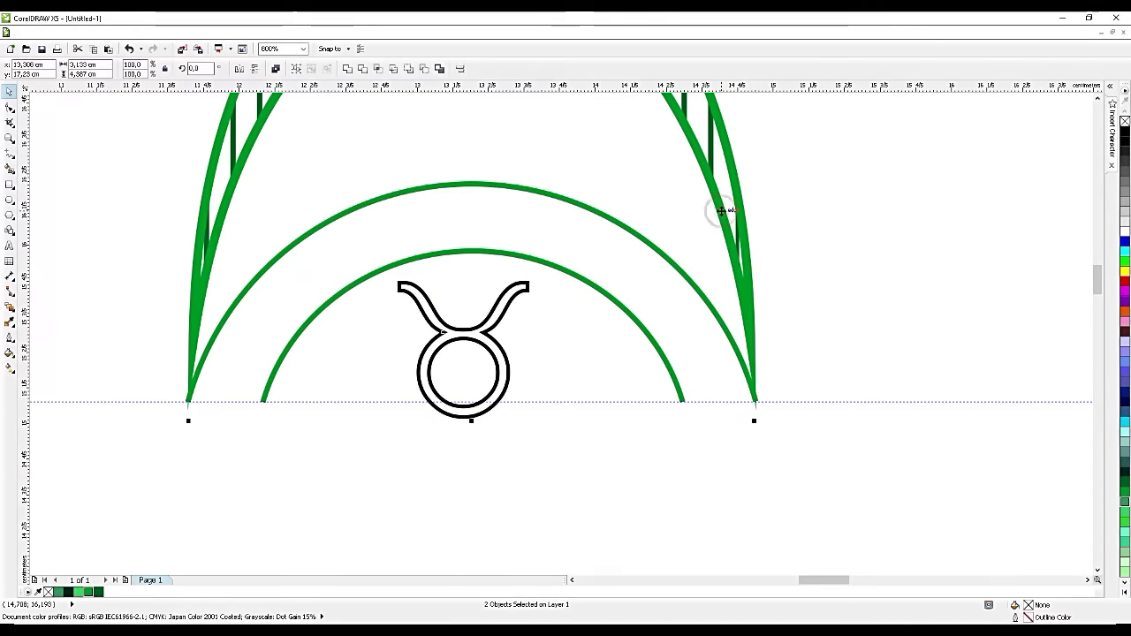
key(c)
click(836, 303)
click(491, 415)
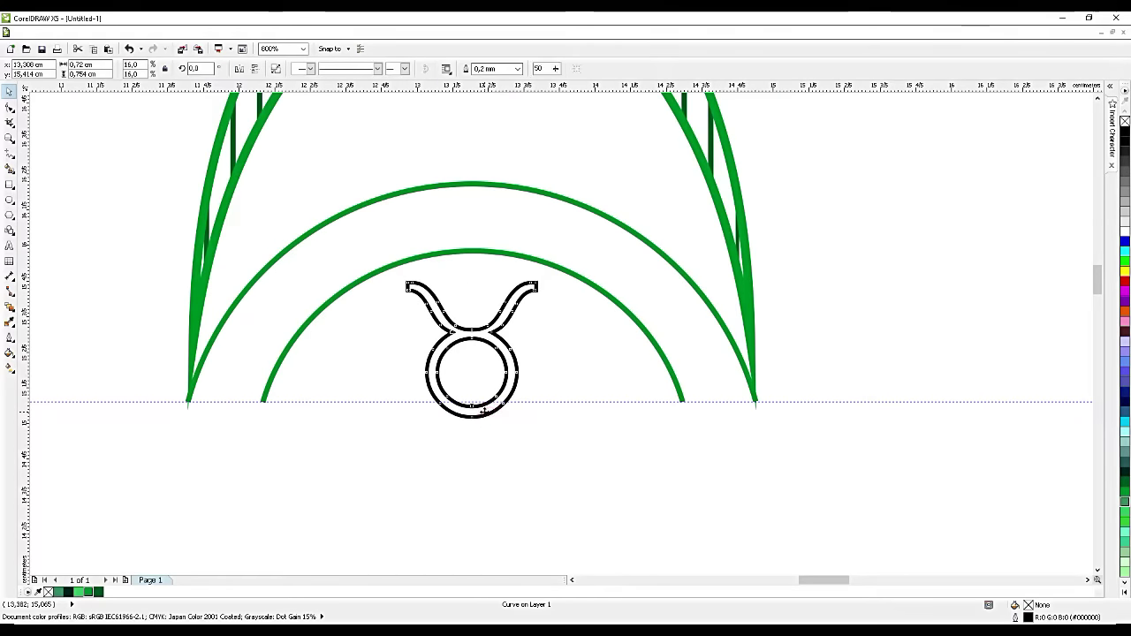
Step: Raise the Taurus symbol onto the horizontal guideline at the arch's base and scale it to about 0.68 cm wide
drag(483, 410, 486, 389)
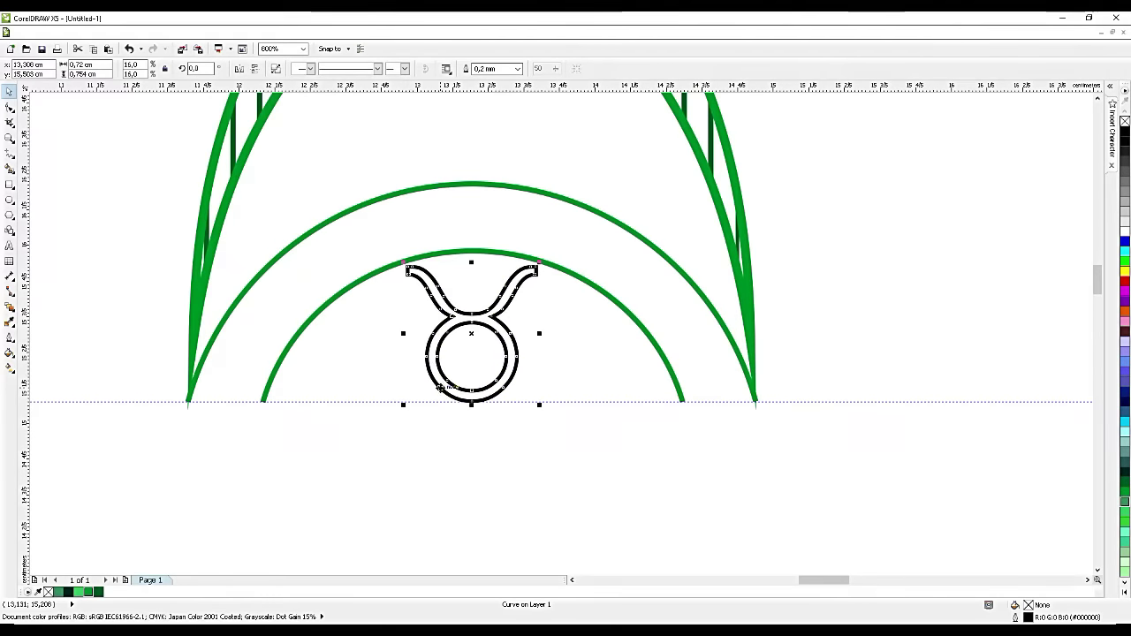
drag(538, 263, 535, 267)
scroll(478, 396, up, 2)
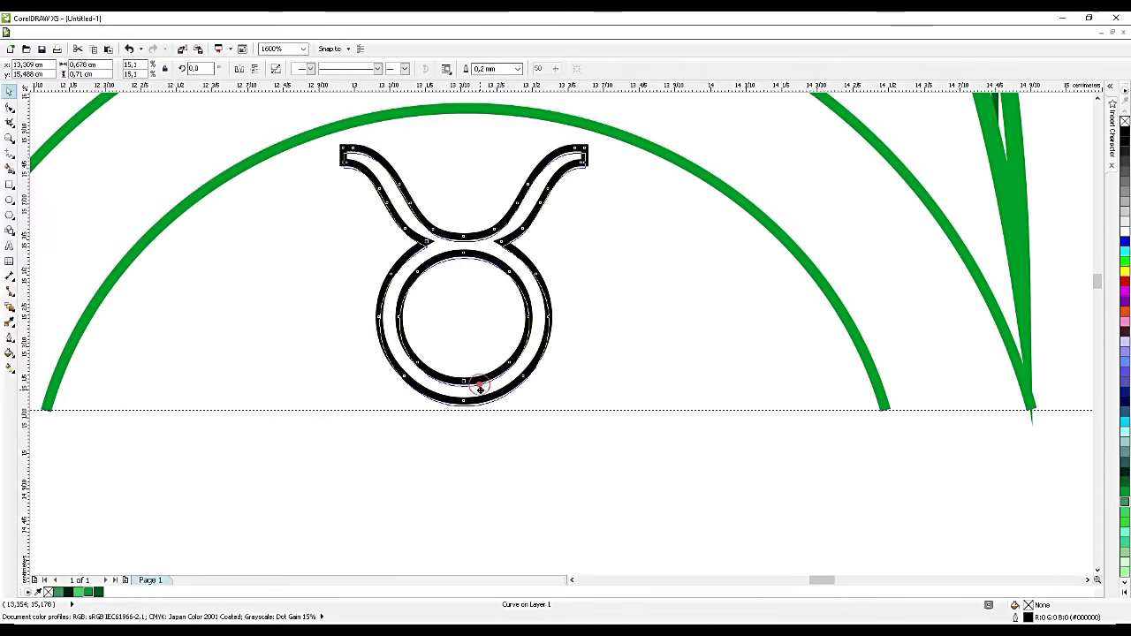
scroll(491, 354, down, 2)
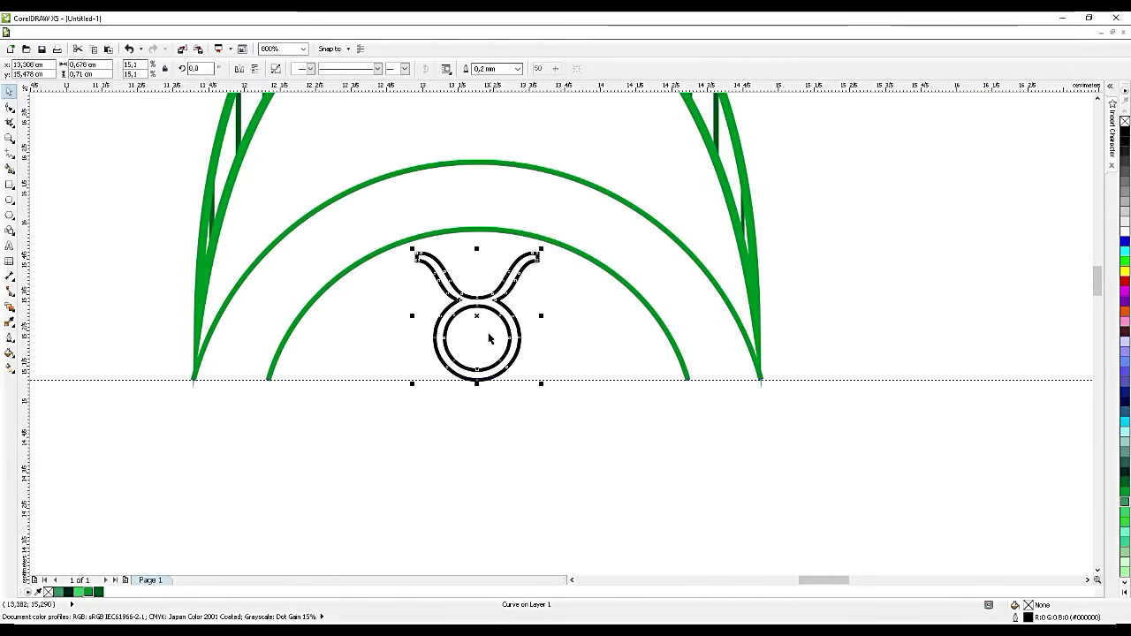
scroll(489, 337, up, 2)
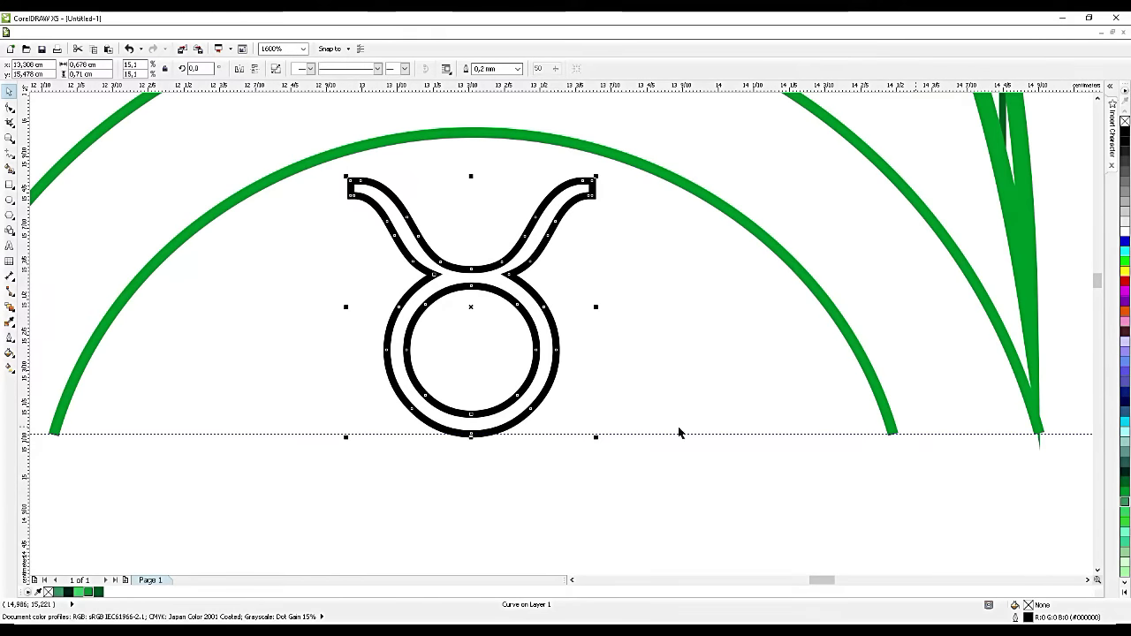
Step: Fill the Taurus symbol with the mid green #009933 used by the arcs and remove its outline
click(97, 592)
scroll(521, 347, down, 2)
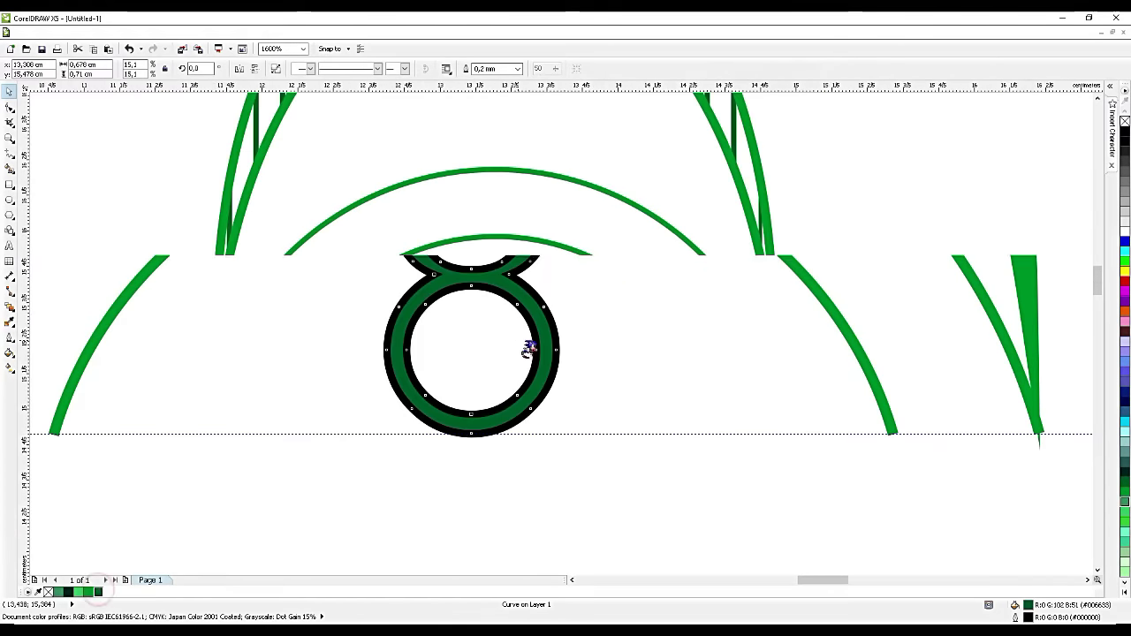
click(83, 592)
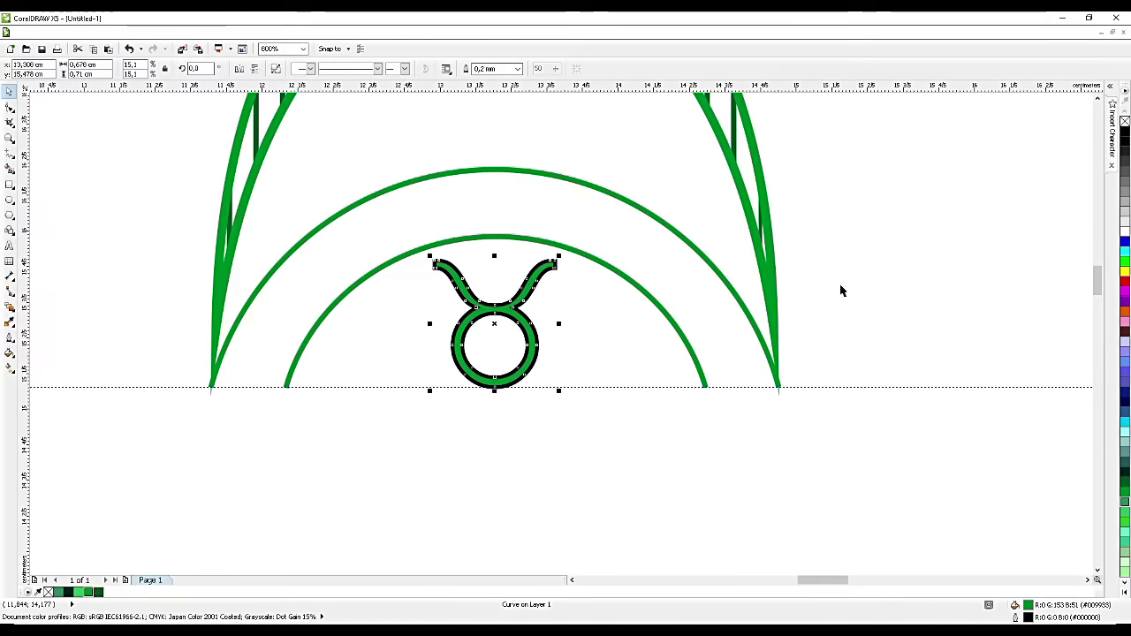
right_click(1124, 121)
click(563, 375)
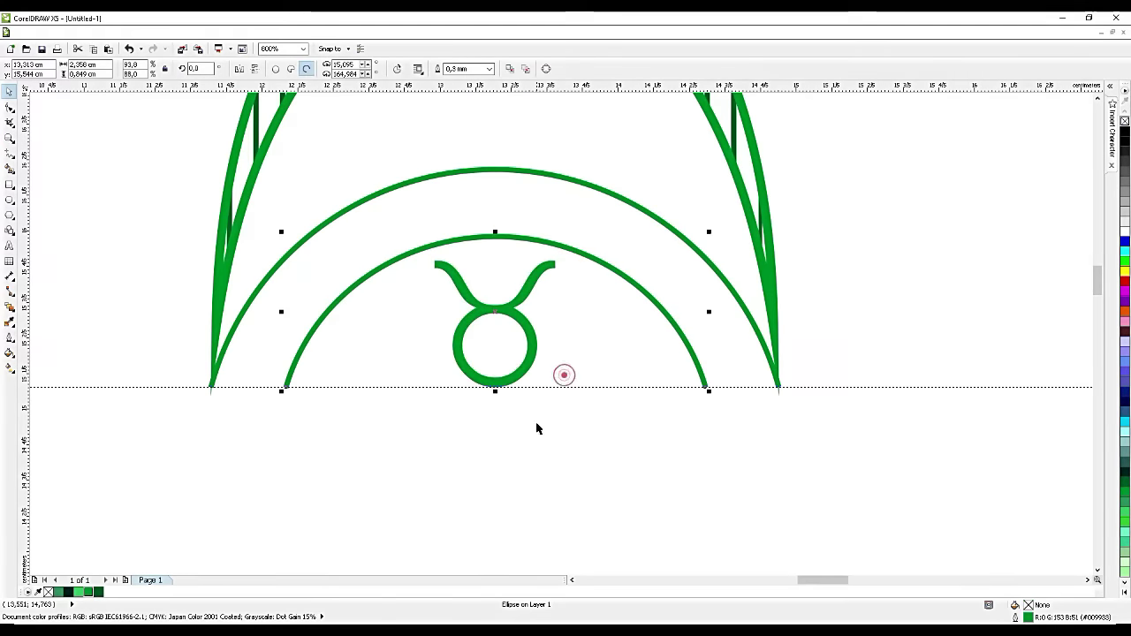
Step: Draw a circle about 0.25 cm in diameter beside the Taurus symbol and centre it horizontally on the symbol
scroll(536, 413, down, 4)
scroll(533, 413, up, 3)
scroll(537, 401, up, 2)
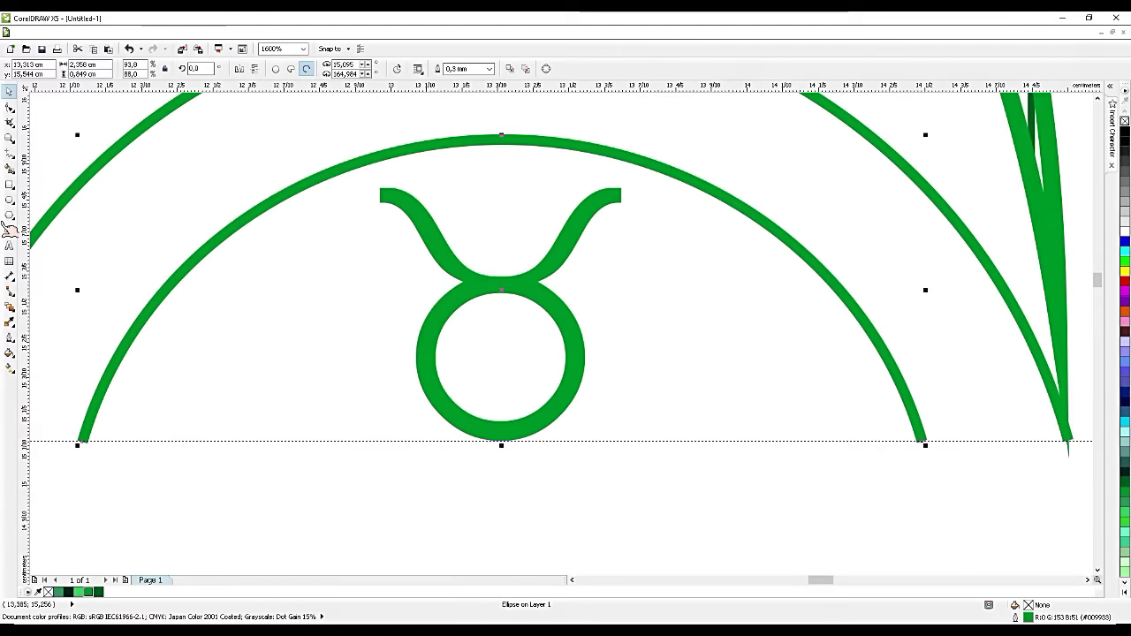
drag(256, 290, 354, 385)
click(10, 91)
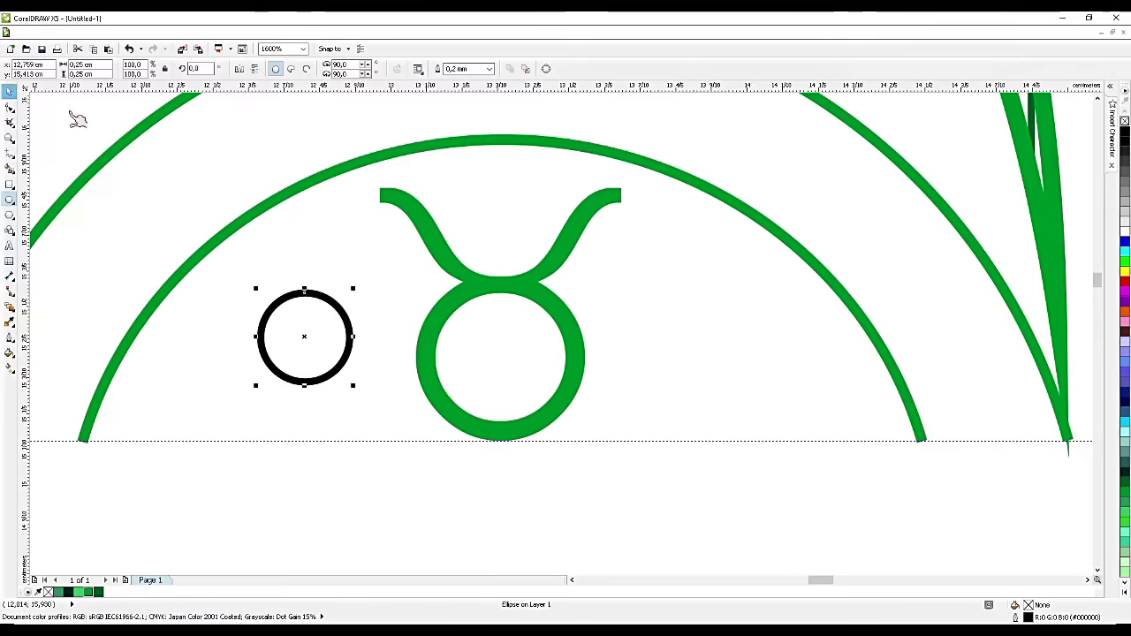
shift+click(428, 329)
key(c)
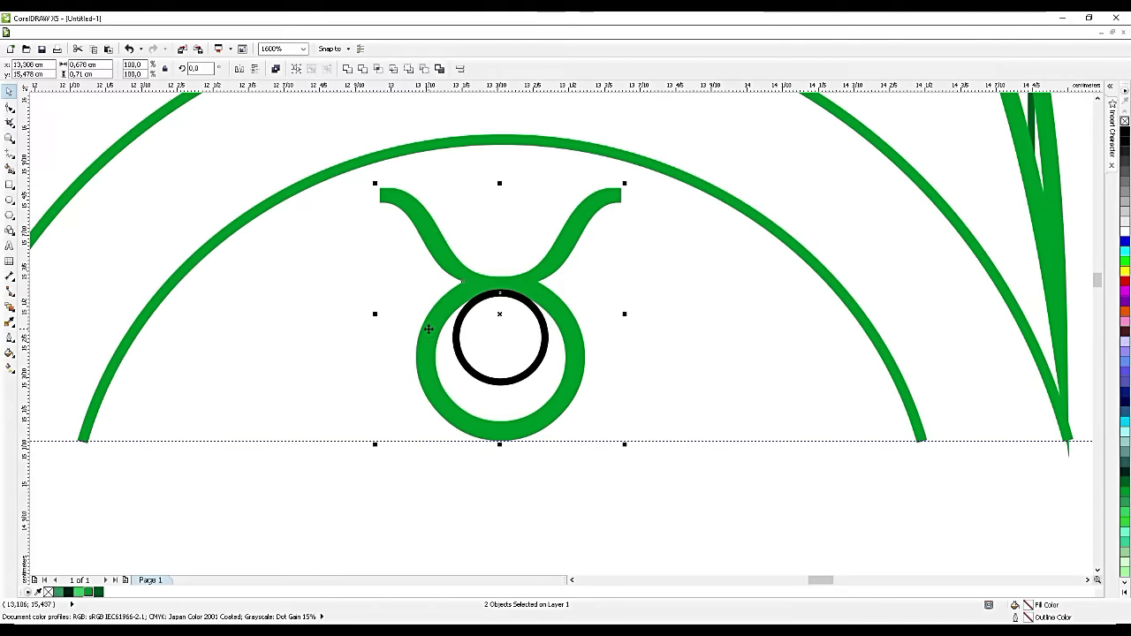
Step: Move the small circle to the middle of the Taurus ring and scale it to about 0.235 cm in diameter
click(482, 551)
click(531, 377)
click(531, 377)
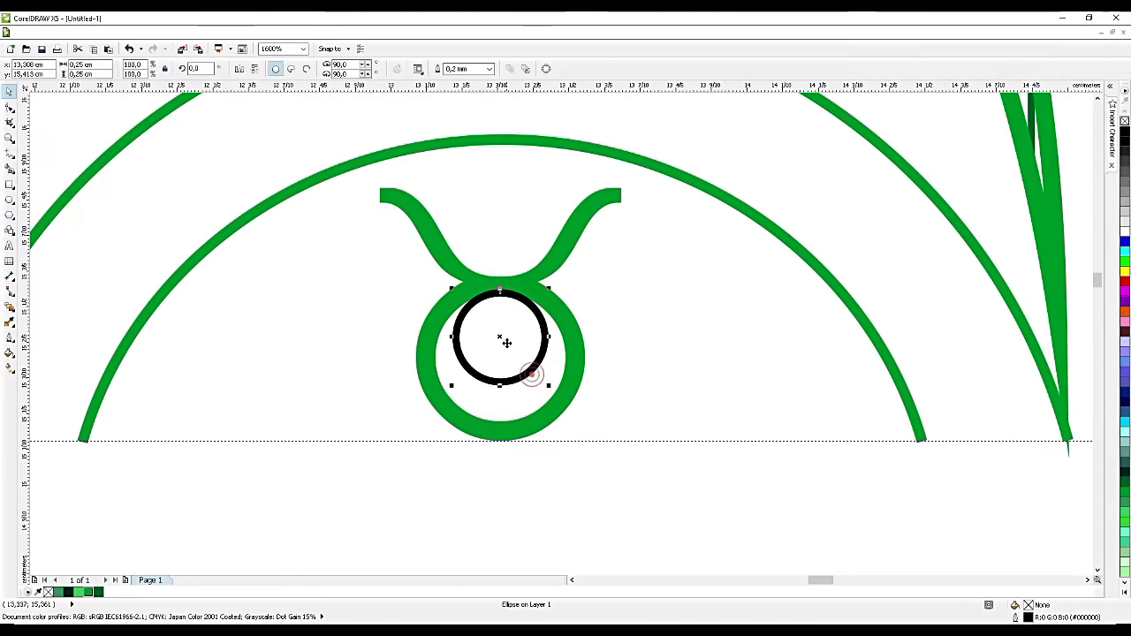
drag(505, 338, 508, 355)
scroll(507, 362, up, 2)
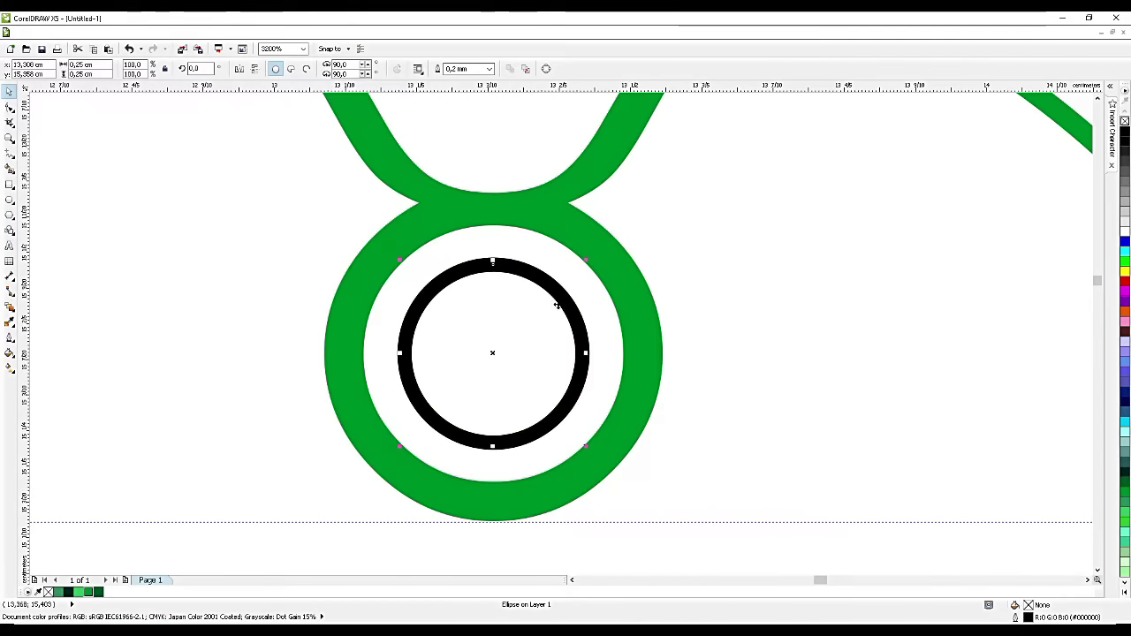
drag(585, 264, 583, 268)
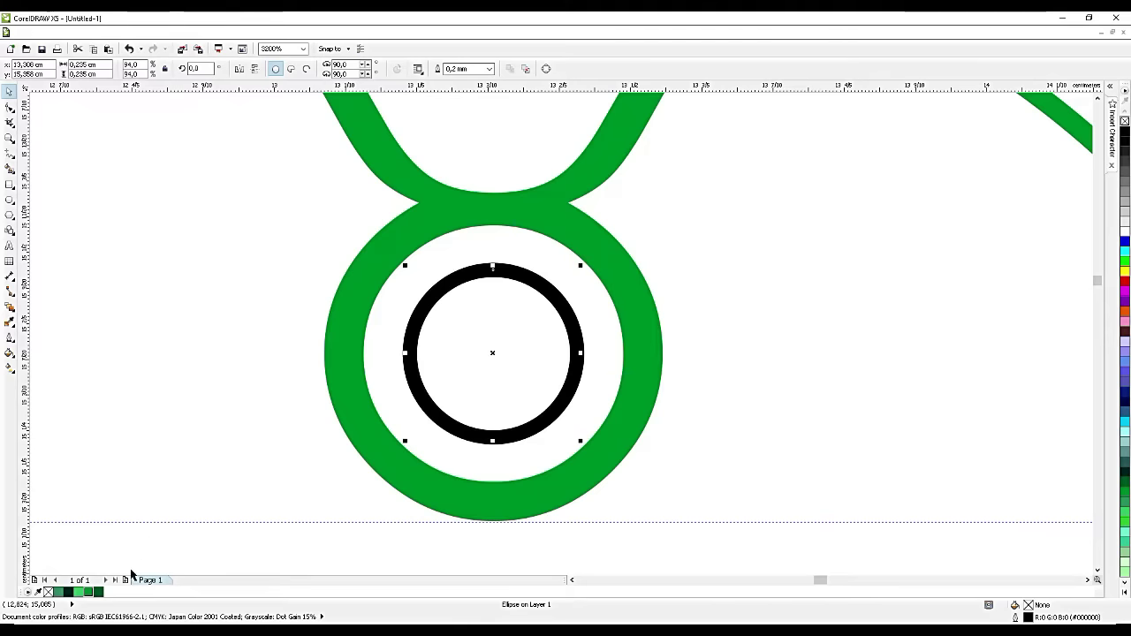
Step: Fill the circle inside the ring with dark green #006633 and remove its outline
click(98, 592)
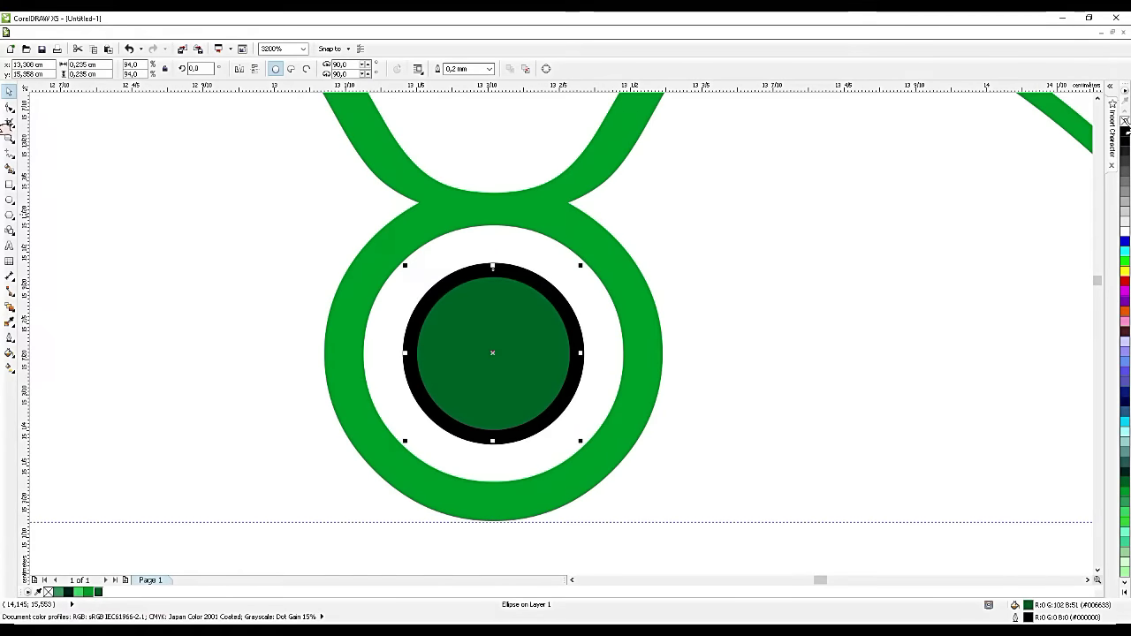
right_click(1125, 122)
scroll(734, 263, down, 1)
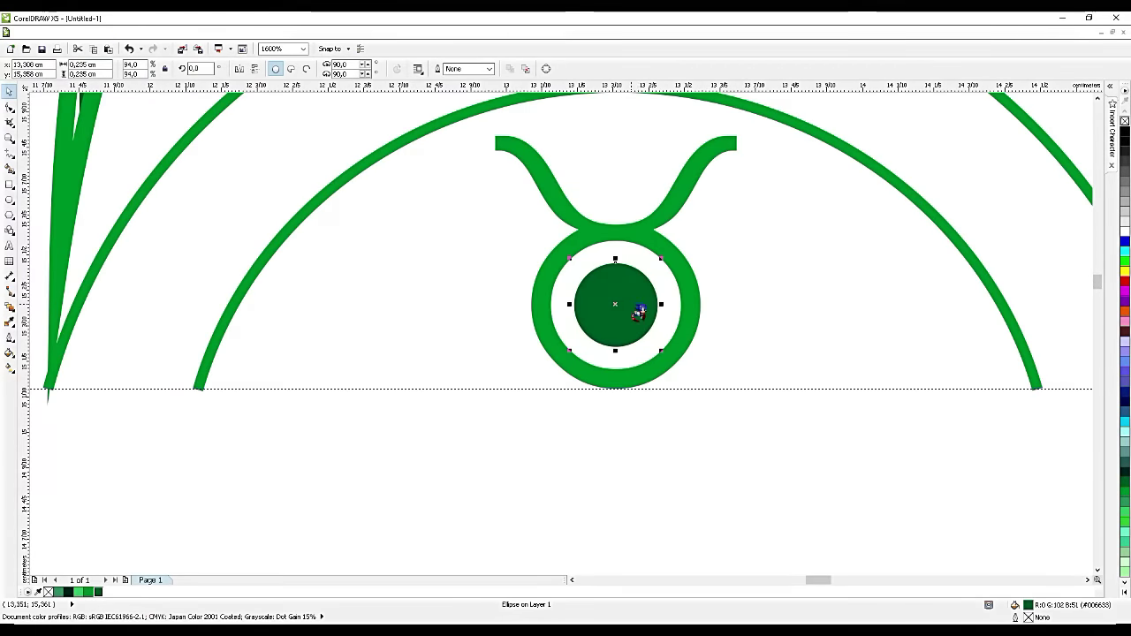
Step: Place two copies of the dark green circle in a row to the left of the Taurus ring
key(ctrl+c)
key(ctrl+v)
drag(597, 303, 343, 304)
key(ctrl+c)
key(ctrl+v)
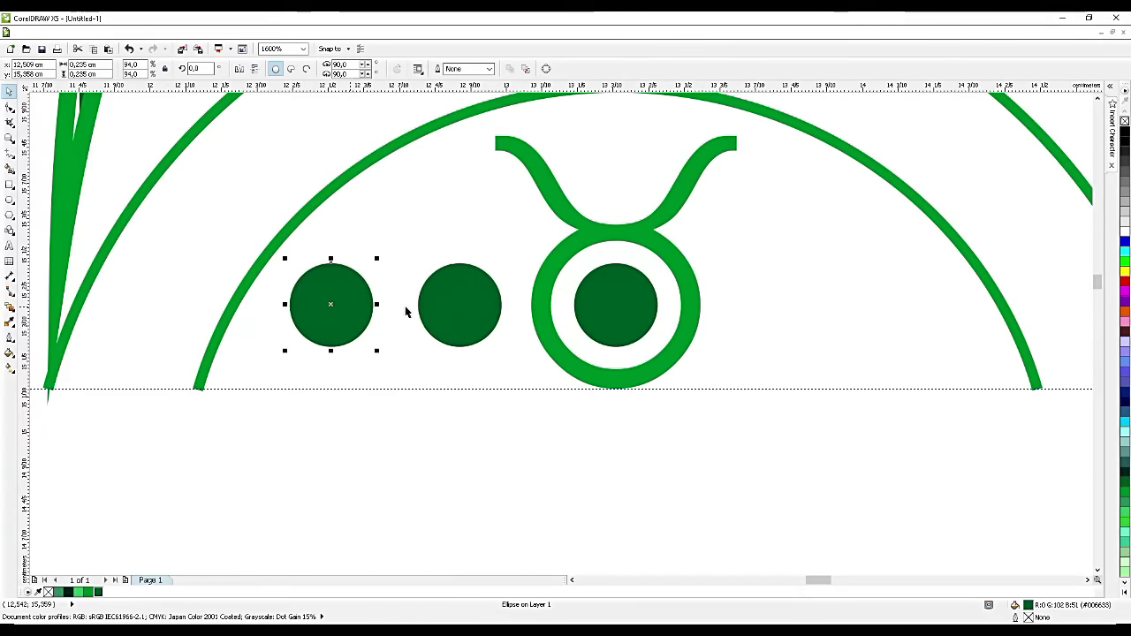
drag(465, 311, 460, 309)
Step: Copy the pair of circles to the right of the Taurus ring in the same row
shift+click(367, 313)
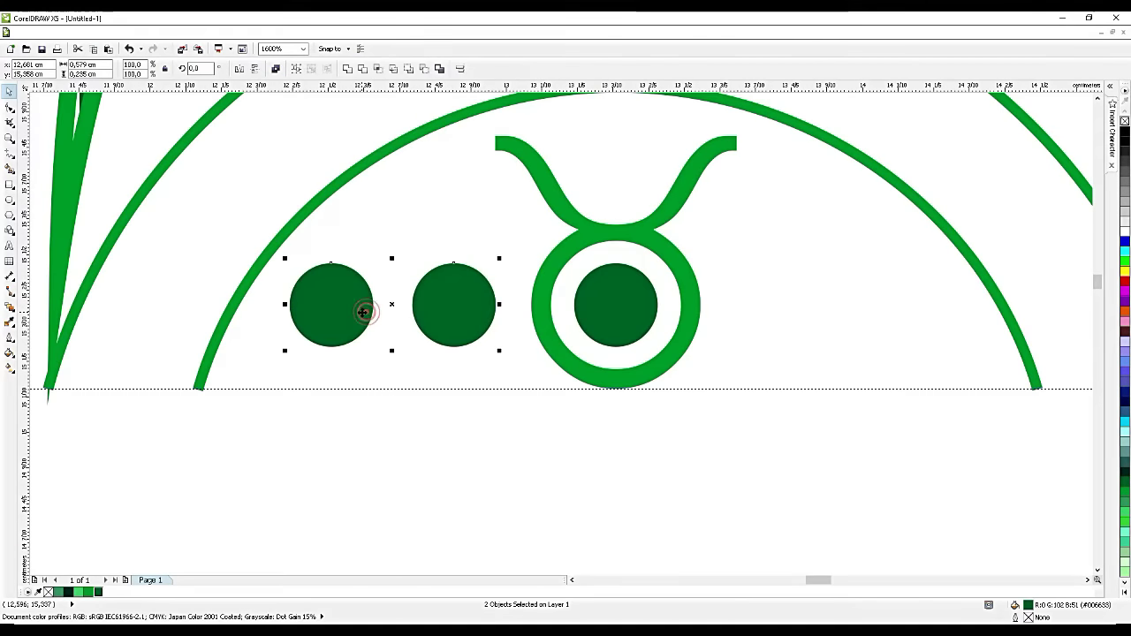
key(ctrl+c)
key(ctrl+v)
drag(368, 321, 805, 323)
click(674, 470)
Step: Scale the four-petal ornament to about 1.46 cm wide and place a duplicate of it inside the arch
scroll(674, 471, down, 5)
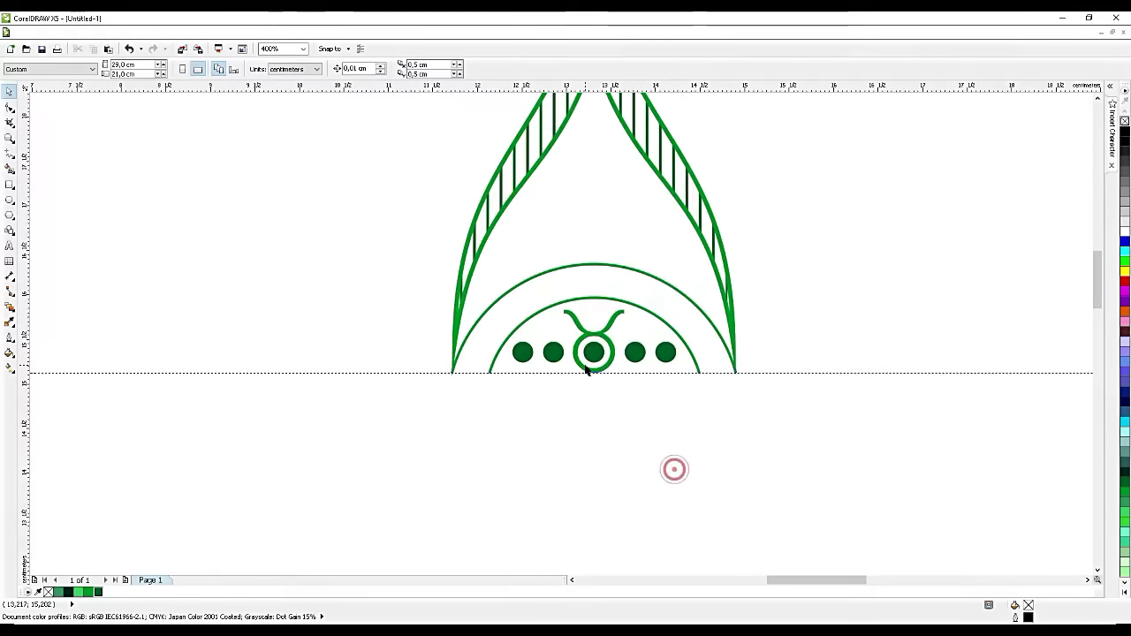
scroll(589, 369, up, 2)
click(859, 258)
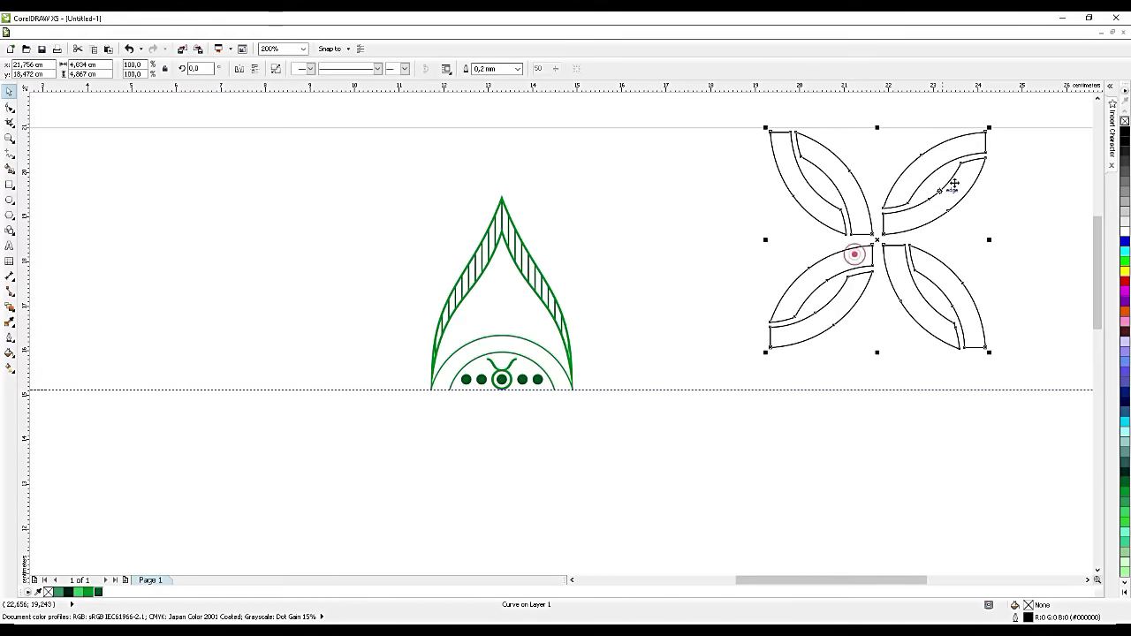
drag(989, 129, 867, 239)
key(ctrl+d)
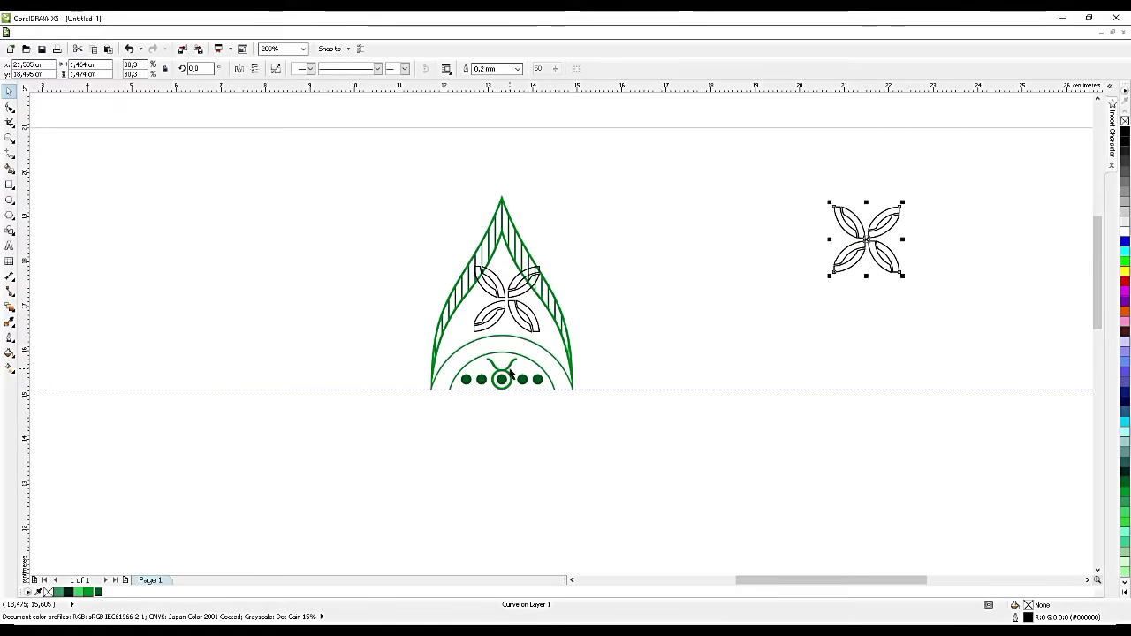
Step: Duplicate the green Taurus symbol and move the copy outside the arch, near the spare four-petal ornament
click(510, 374)
key(ctrl+d)
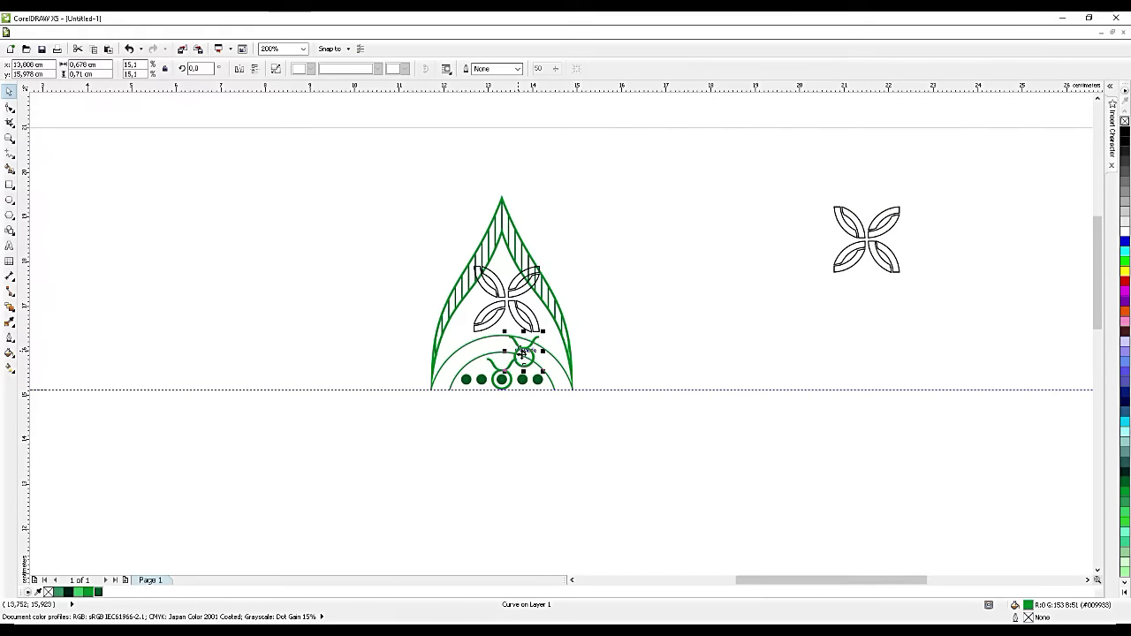
drag(523, 352, 848, 285)
Step: Scale the four-petal ornament inside the arch to about 0.93 cm wide
scroll(514, 299, up, 3)
click(596, 209)
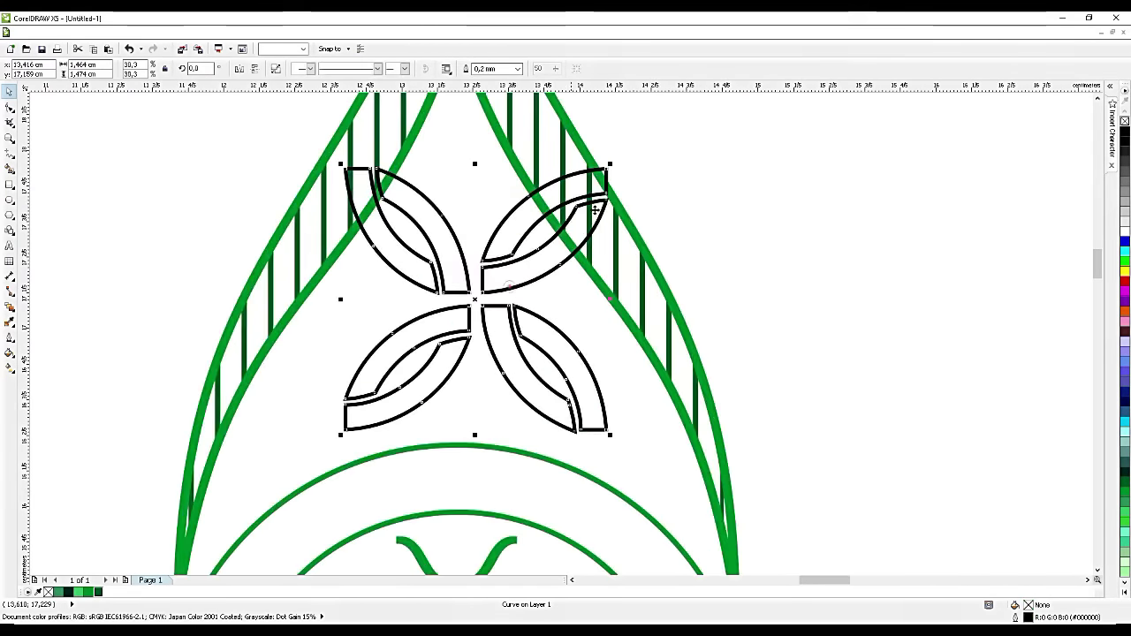
drag(609, 165, 560, 216)
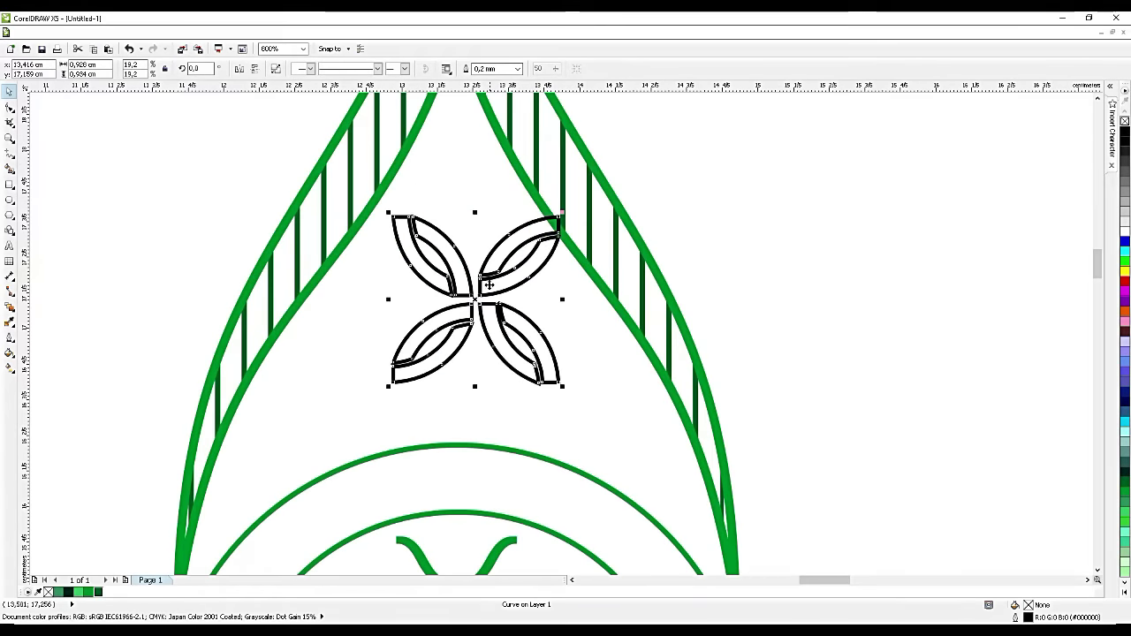
Step: Centre the four-petal ornament horizontally on the arch and lower it to just above the larger inner arc
drag(489, 285, 469, 306)
click(601, 287)
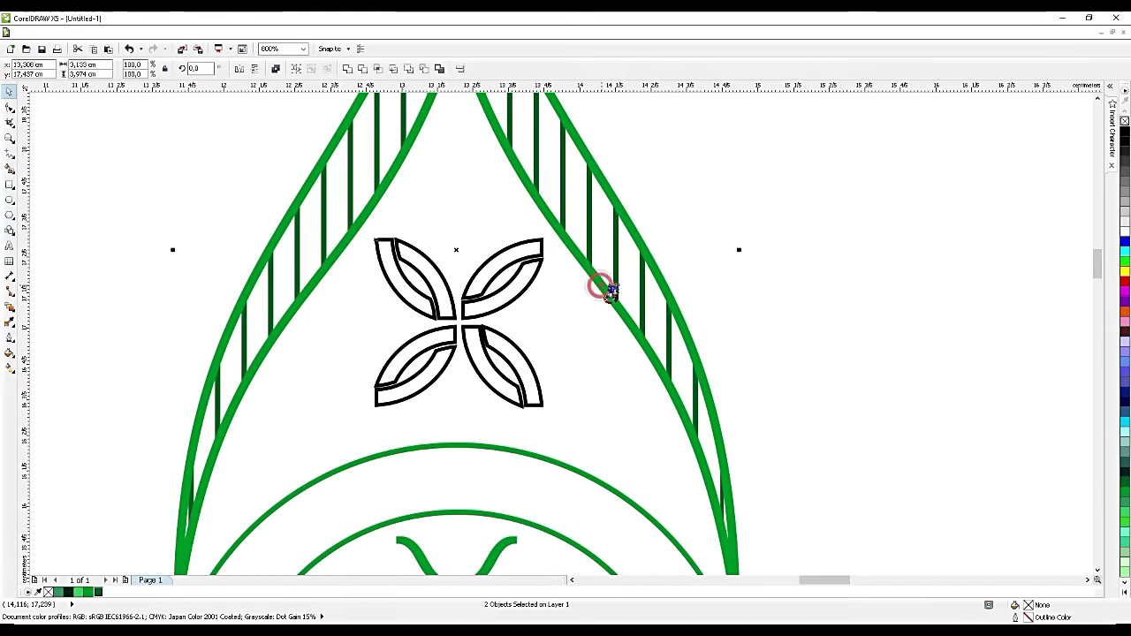
click(677, 283)
click(482, 300)
drag(477, 284, 475, 317)
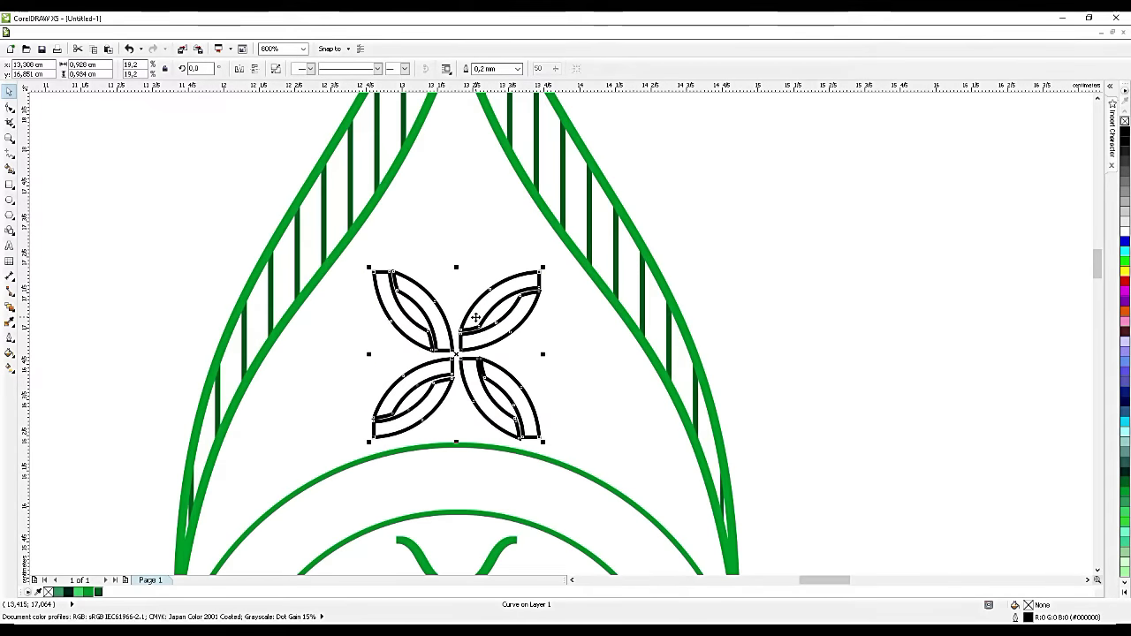
Step: Fill the four-petal ornament inside the arch with dark green #006633 and remove its outline
click(100, 592)
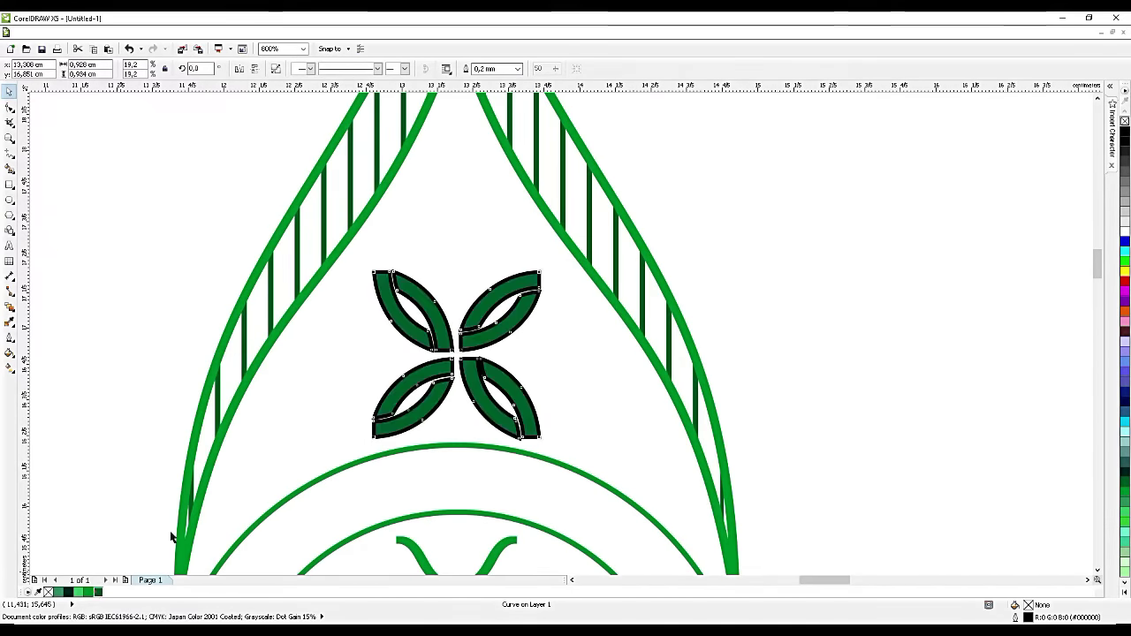
click(868, 226)
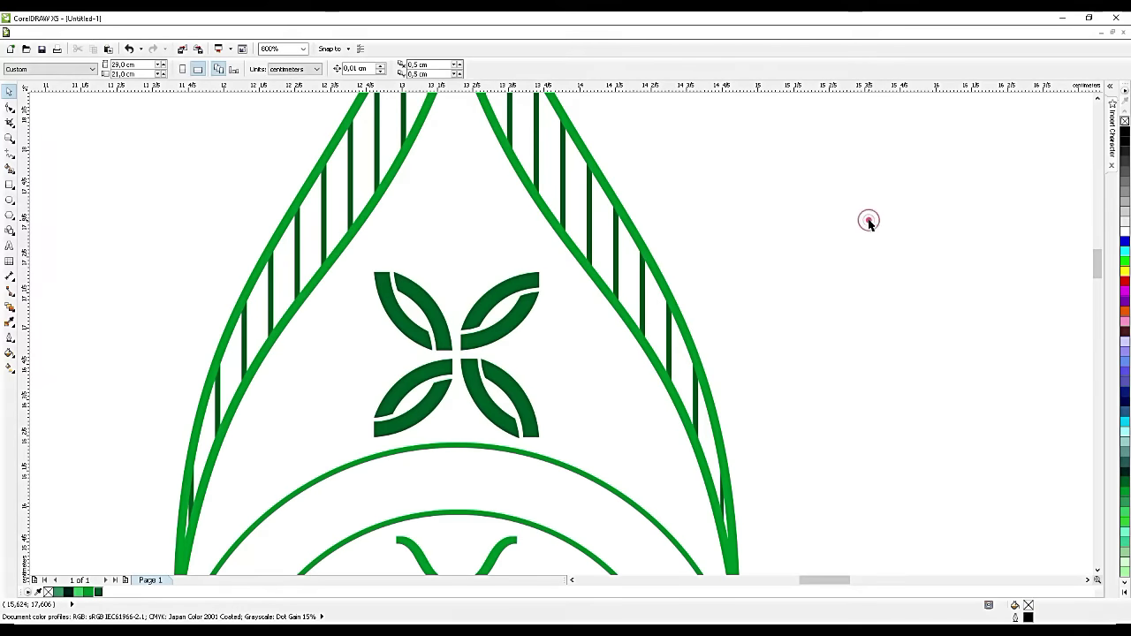
Step: Duplicate the leftmost dark green circle and place the copy just left of the four-petal ornament
scroll(869, 225, down, 3)
scroll(754, 264, up, 3)
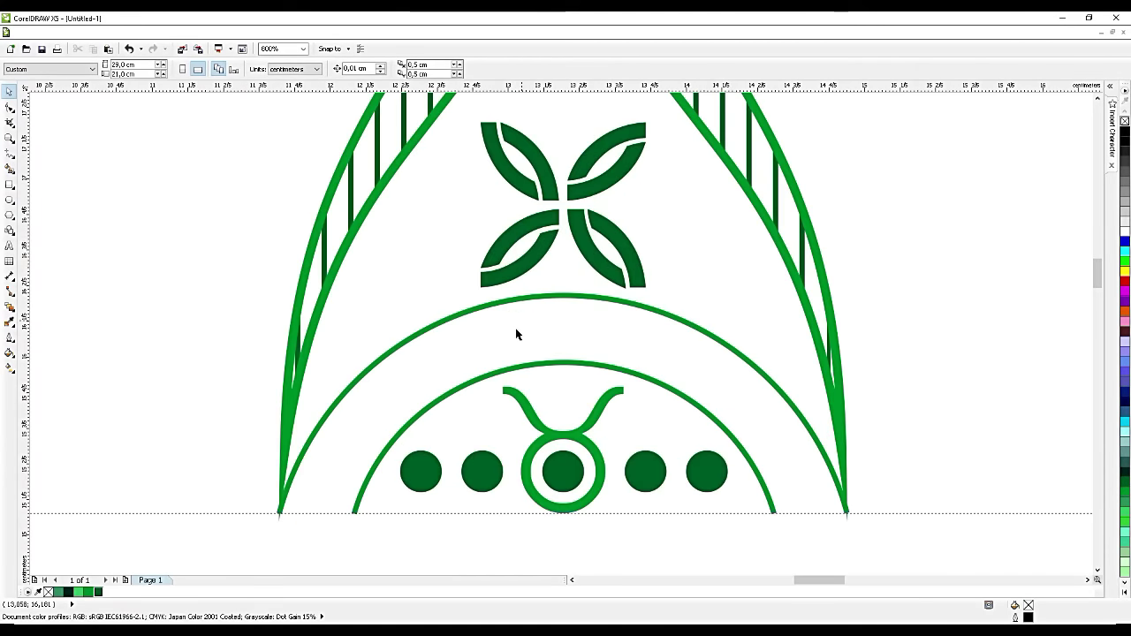
click(421, 477)
key(ctrl+d)
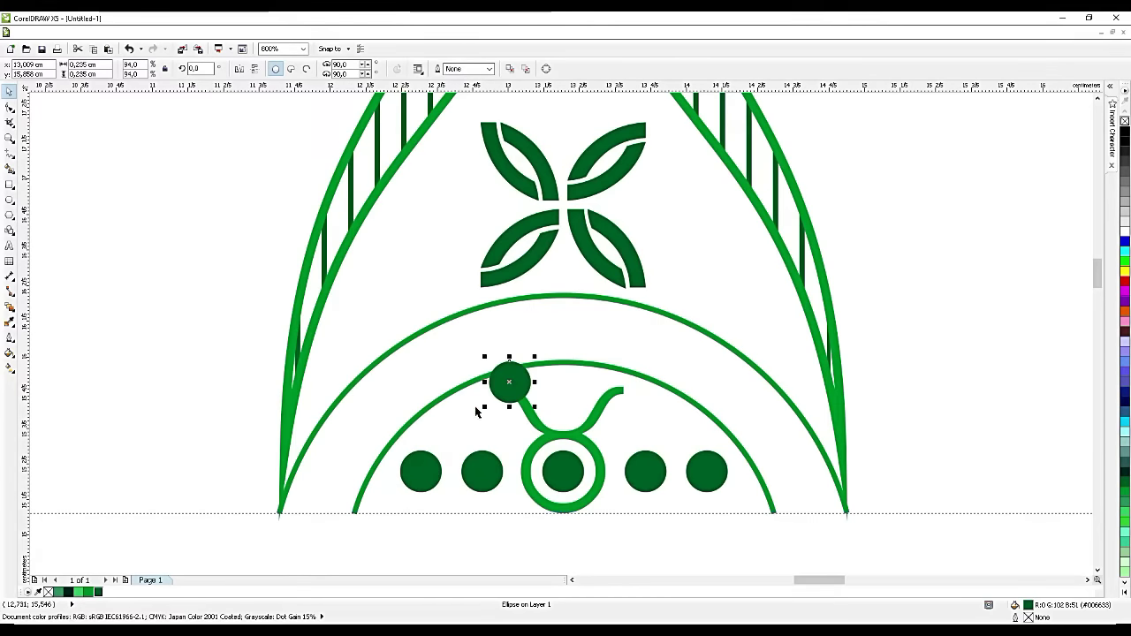
key(F7)
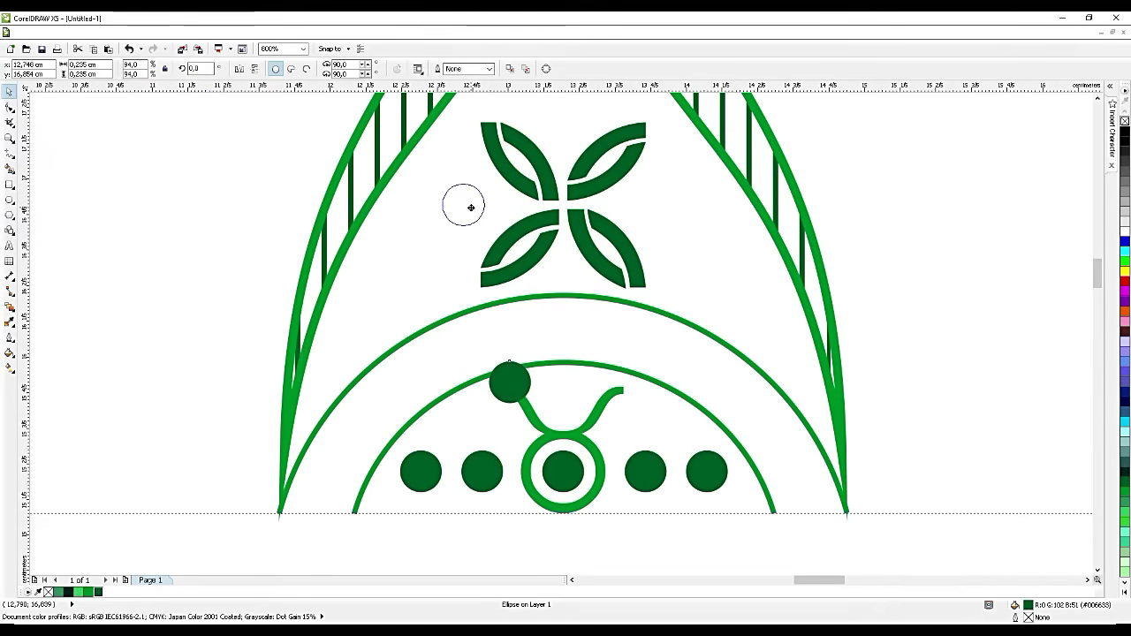
drag(471, 207, 469, 206)
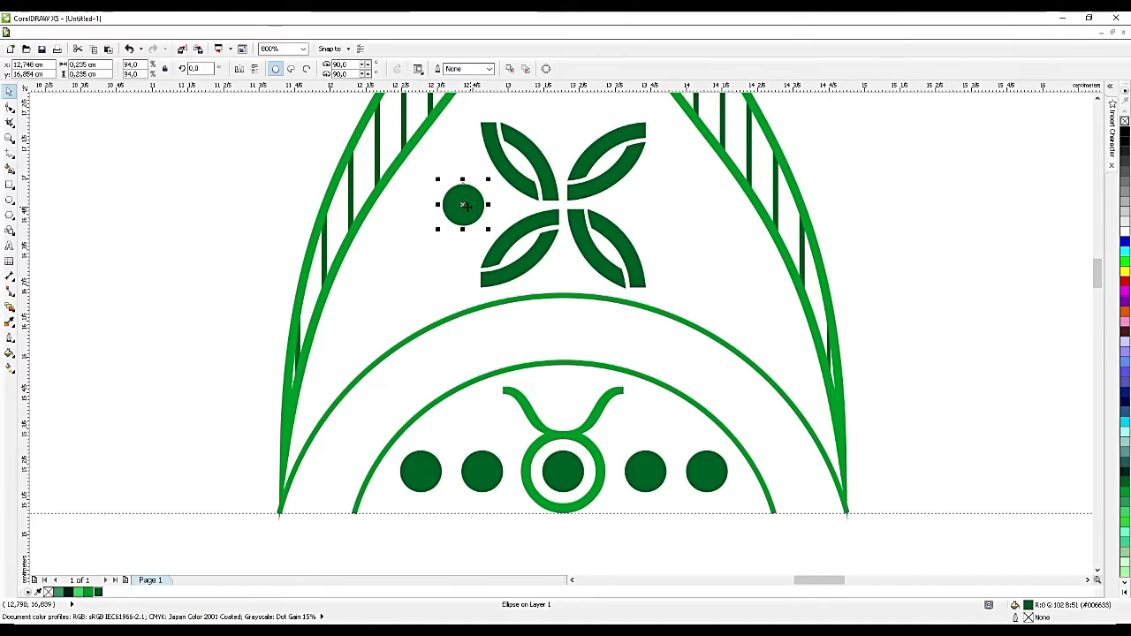
Step: Place a smaller copy of that circle lower down, between the arch's left side and the larger inner arc
key(ctrl+c)
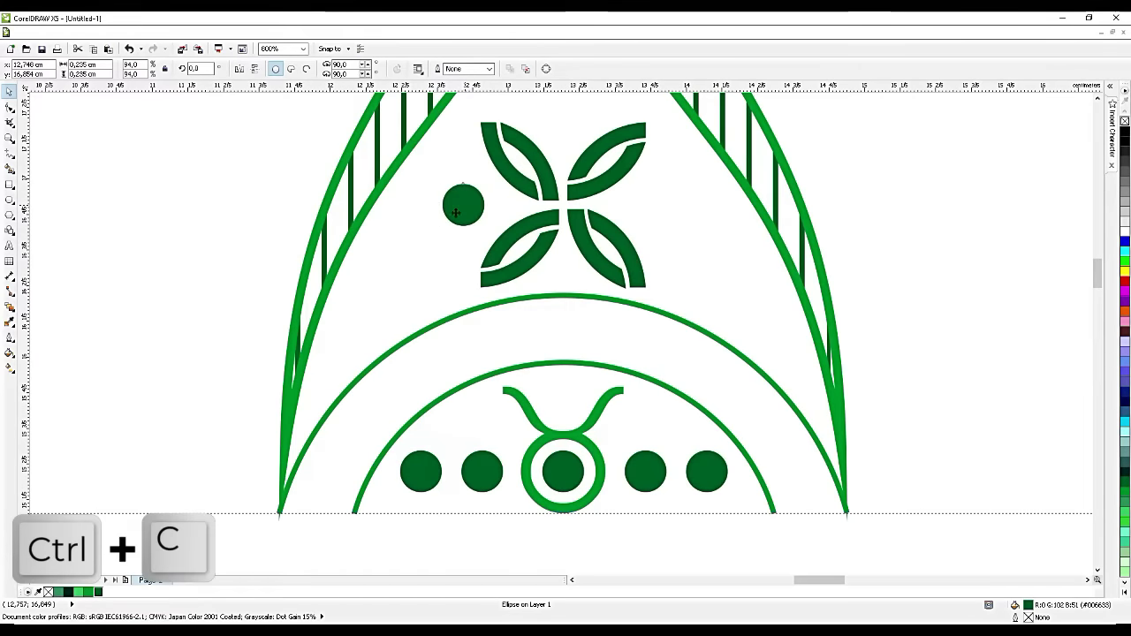
drag(464, 205, 341, 350)
key(ctrl+v)
Step: Add another reduced copy of the circle beside the ornament, continuing the dots that descend along the arch's left side
click(454, 208)
key(ctrl+c)
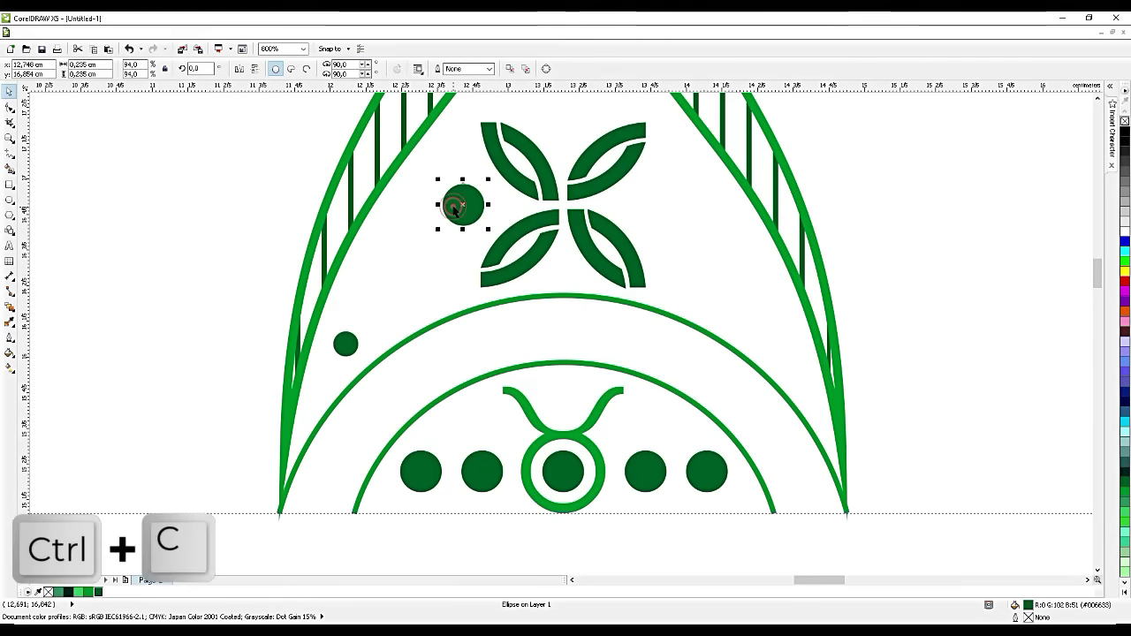
key(ctrl+v)
drag(455, 209, 328, 332)
Step: Add a copy about 0.14 cm in diameter at the lower end of the descending dots and adjust its position
scroll(425, 252, up, 1)
key(ctrl+c)
key(ctrl+v)
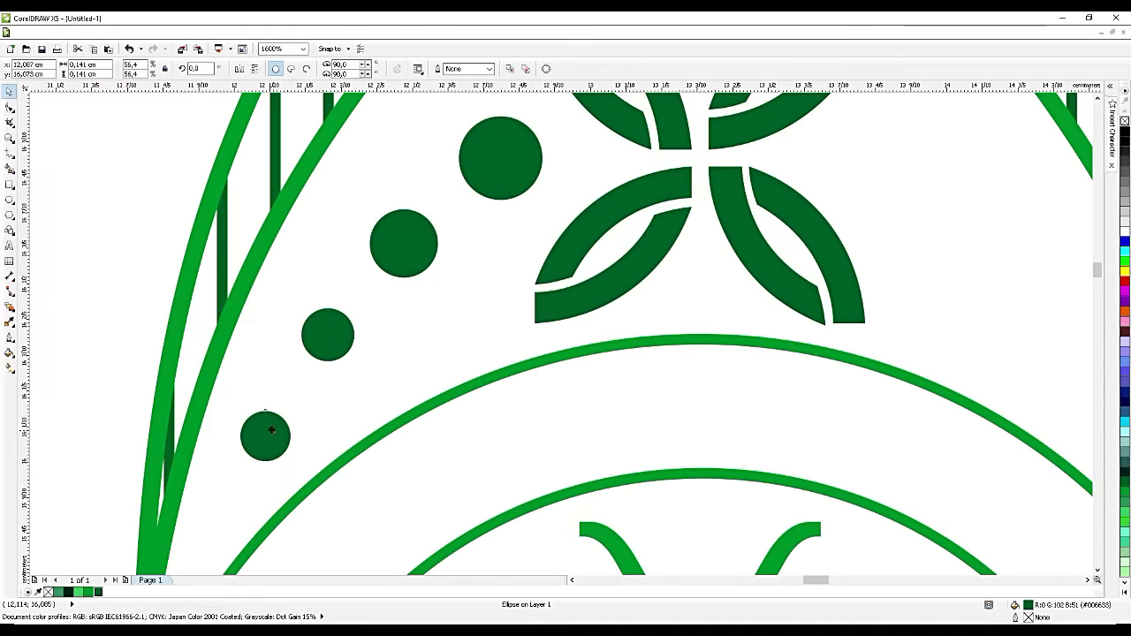
click(270, 433)
scroll(395, 261, down, 2)
scroll(389, 278, up, 1)
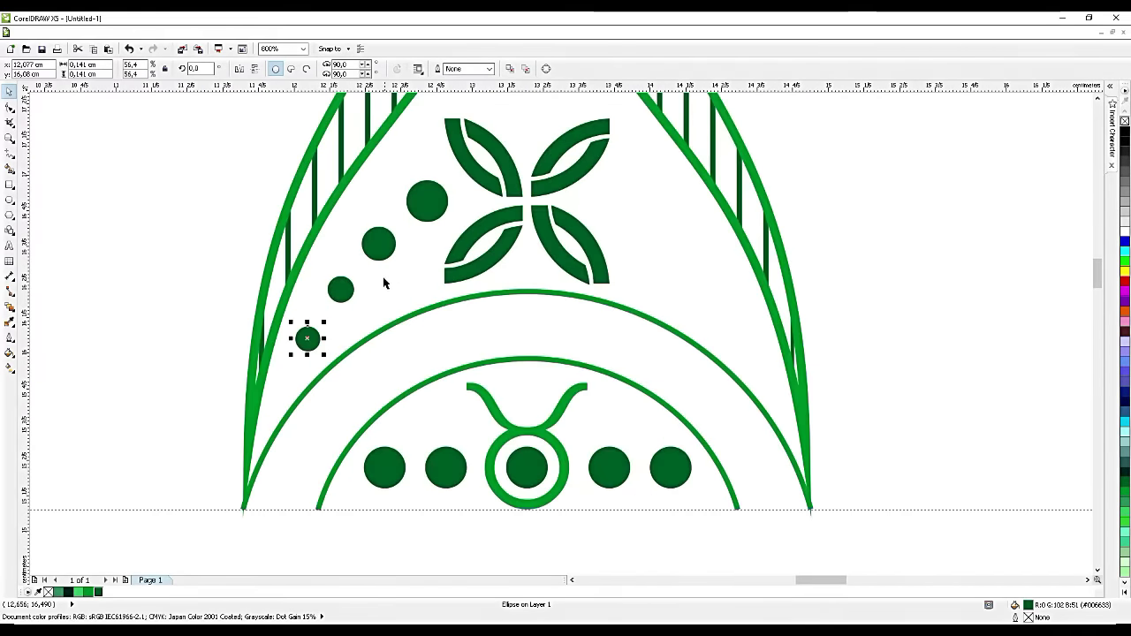
Step: Weld the four dots descending along the arch's left side into a single object
shift+click(385, 251)
shift+click(428, 210)
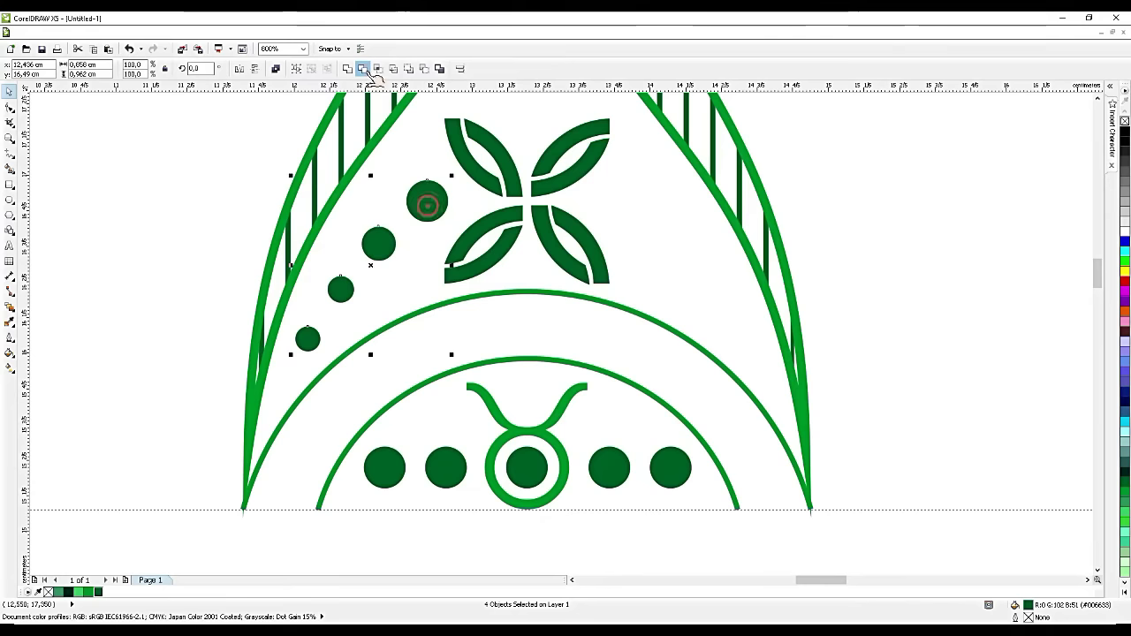
click(350, 69)
Step: Duplicate the welded dots, mirror the copy horizontally and place it between the four-petal ornament and the arch's right side
key(ctrl+c)
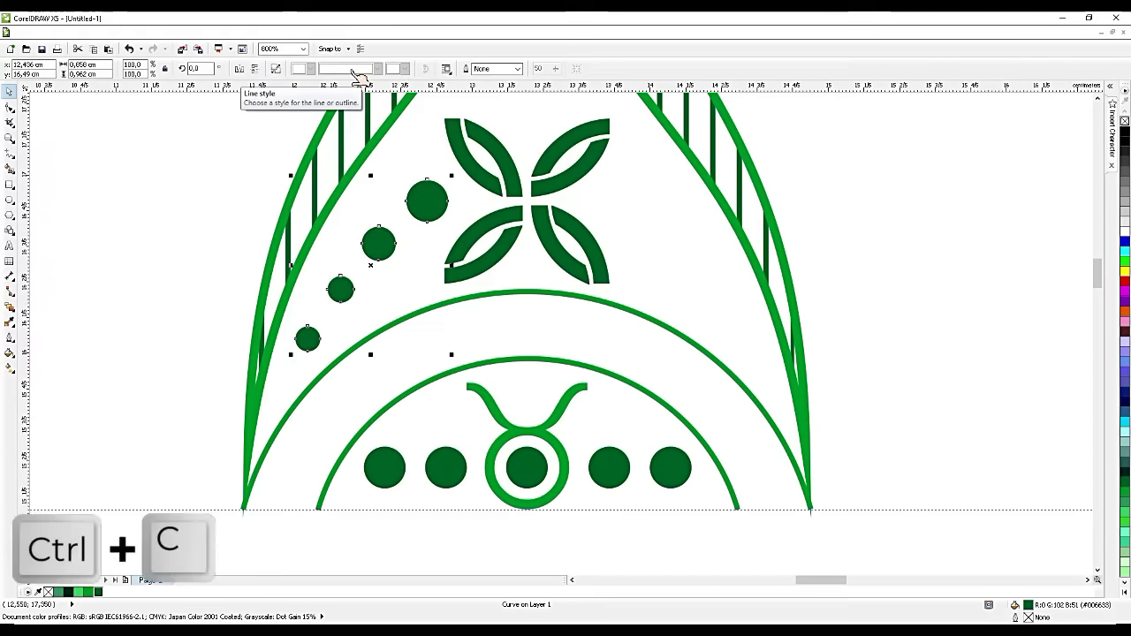
key(ctrl+v)
click(241, 69)
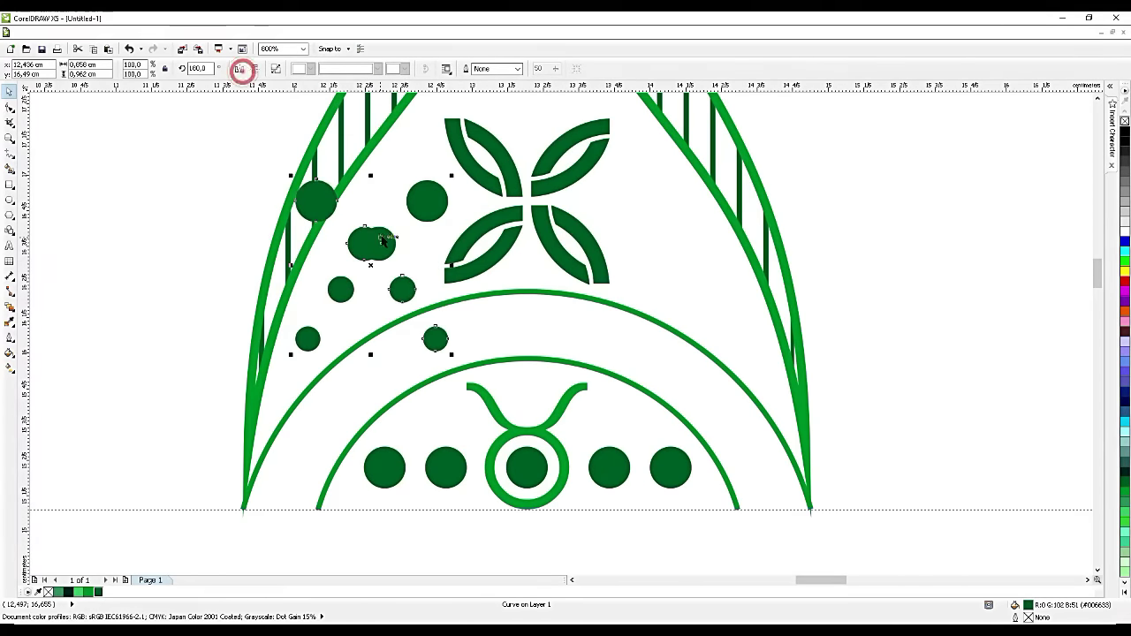
drag(389, 243, 679, 243)
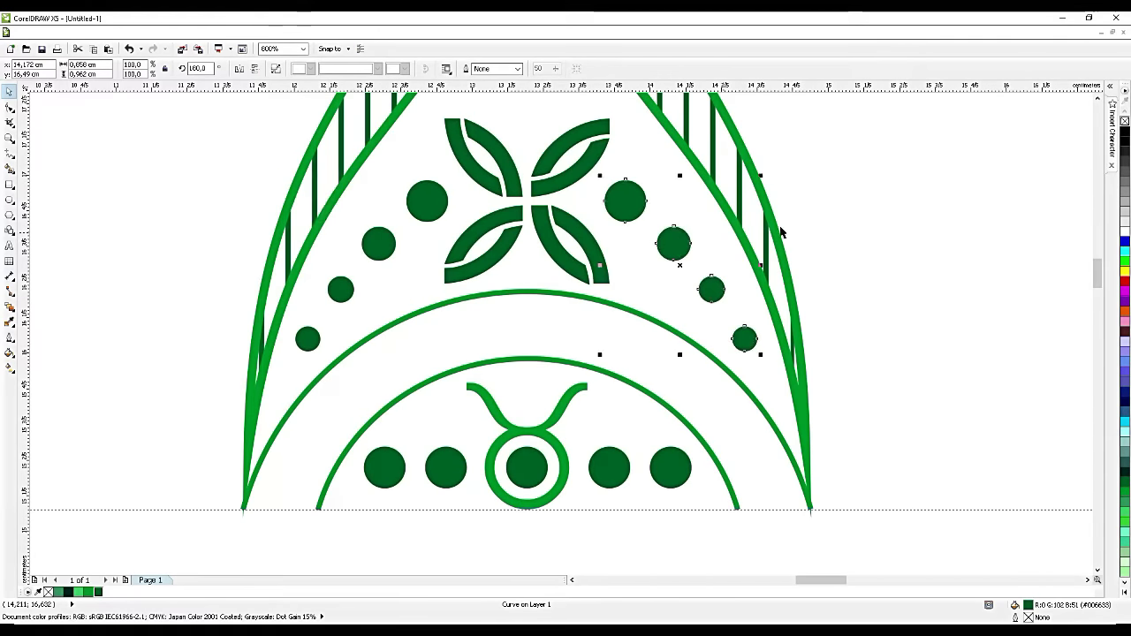
click(836, 230)
Step: Draw an outlined circle about 0.44 cm in diameter outside the arch's upper left side
scroll(652, 214, down, 4)
scroll(699, 192, up, 4)
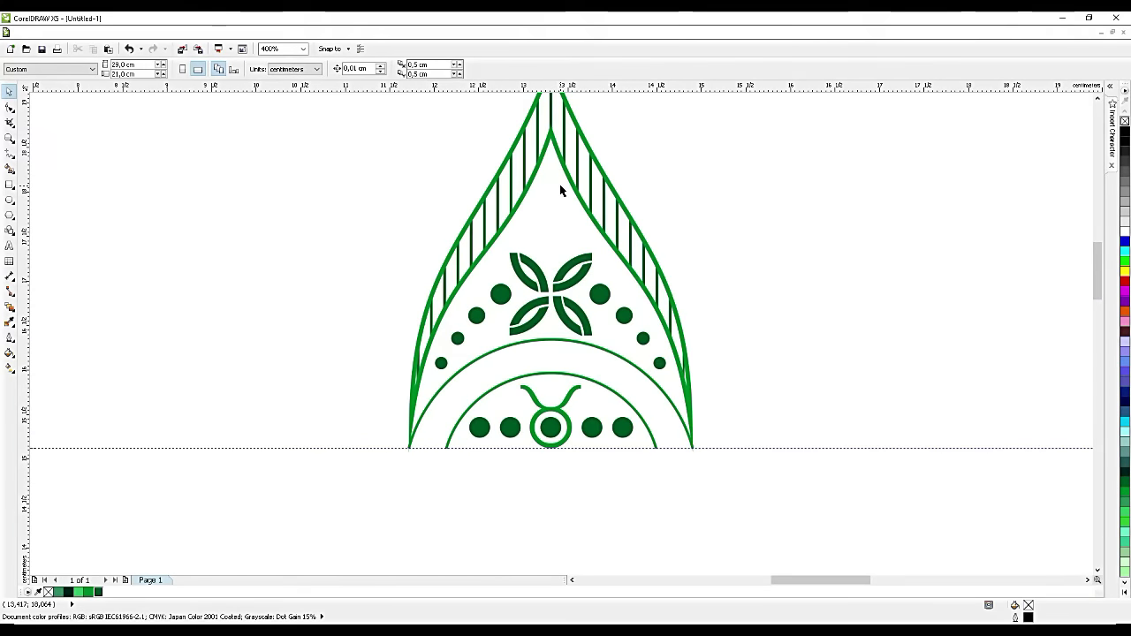
scroll(579, 187, up, 2)
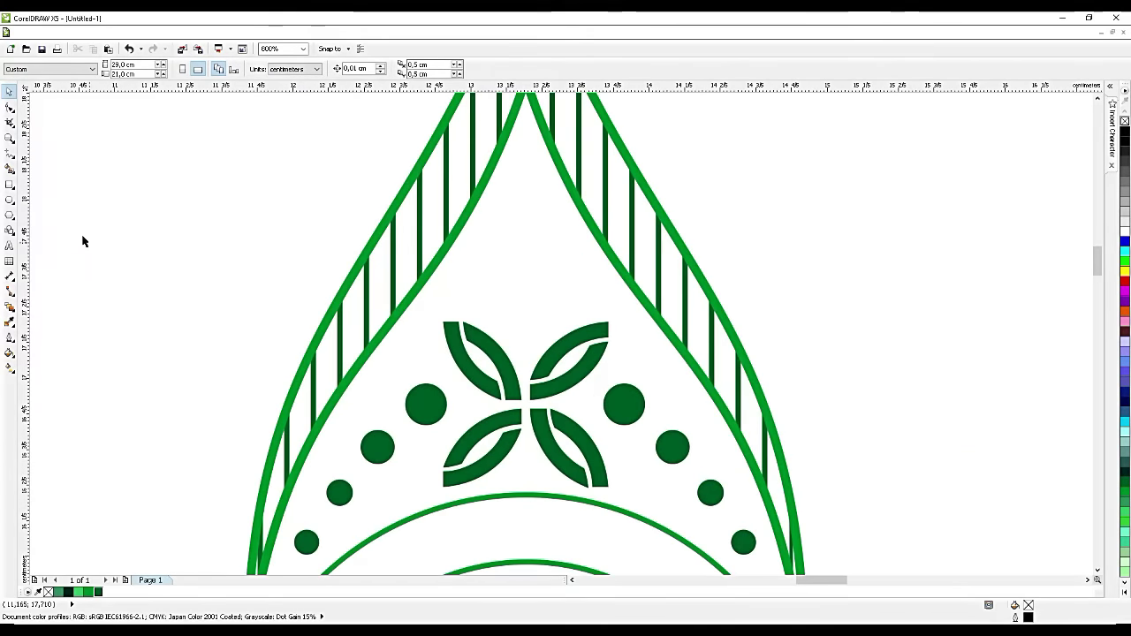
click(10, 200)
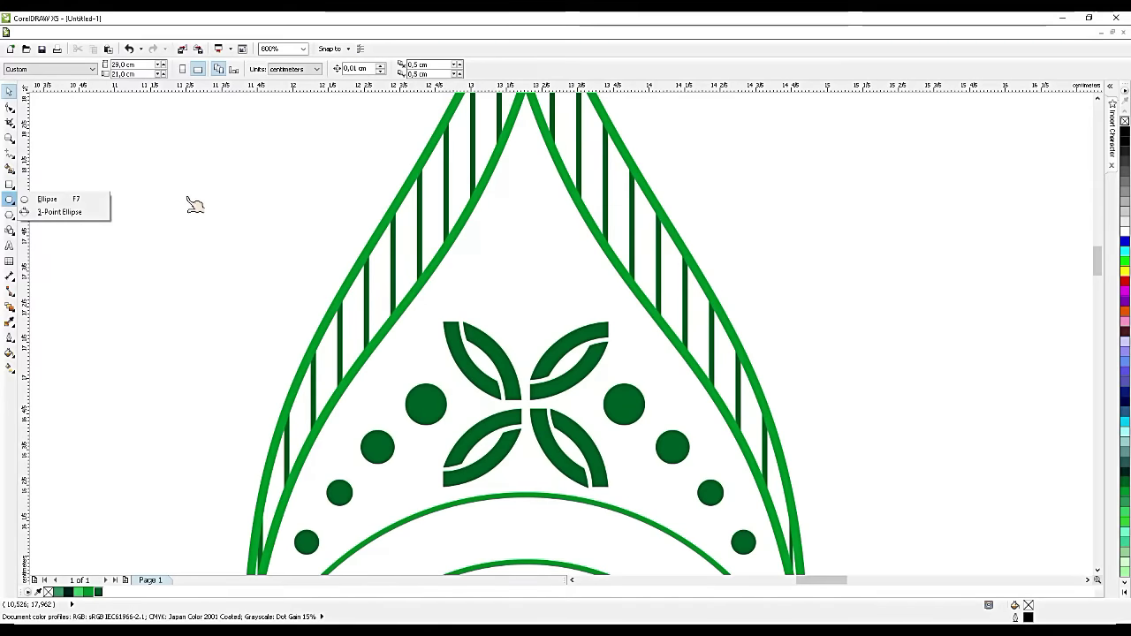
click(89, 198)
drag(203, 164, 287, 249)
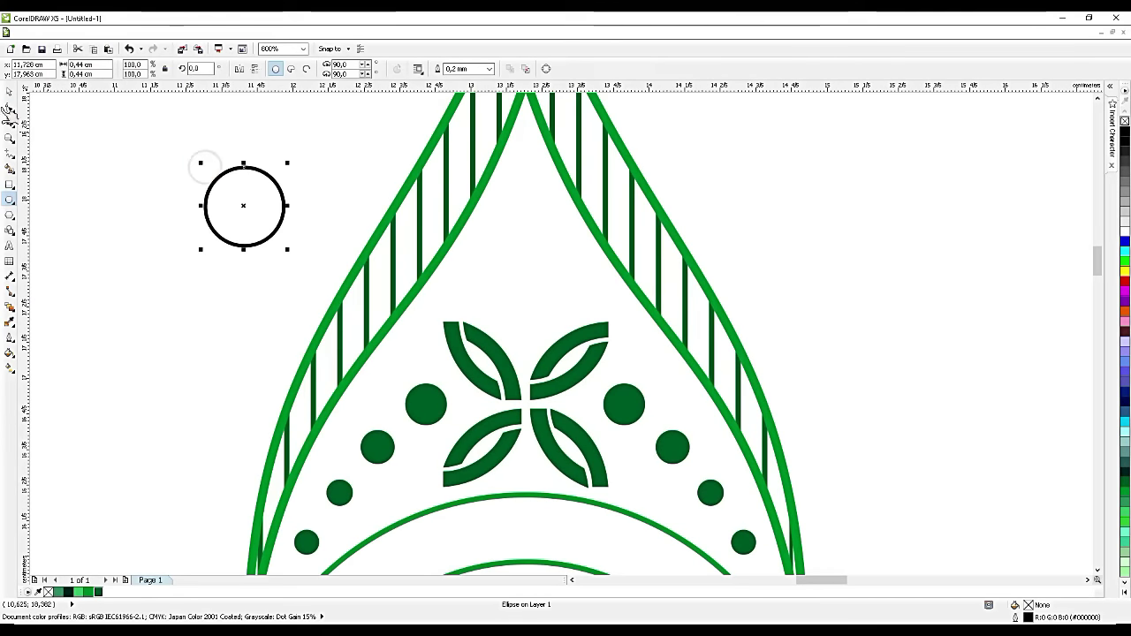
Step: Create a leaf shape by intersecting the circle with an overlapping duplicate beside it, and delete both original circles
key(ctrl+c)
drag(232, 205, 292, 206)
key(ctrl+v)
shift+click(240, 202)
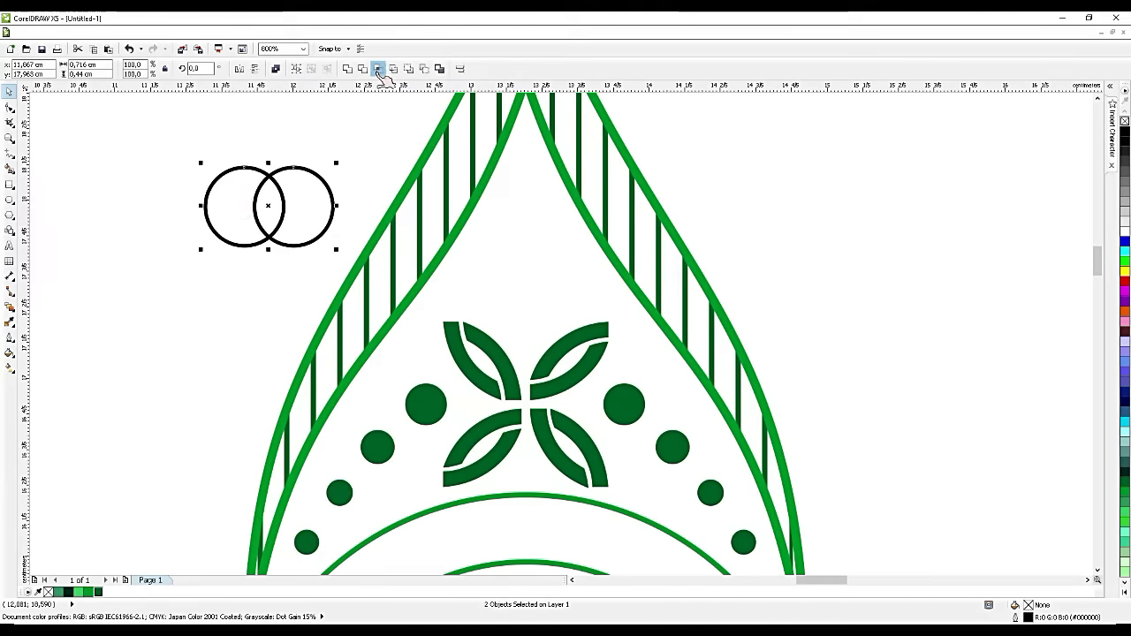
click(303, 222)
key(Delete)
click(238, 225)
key(Delete)
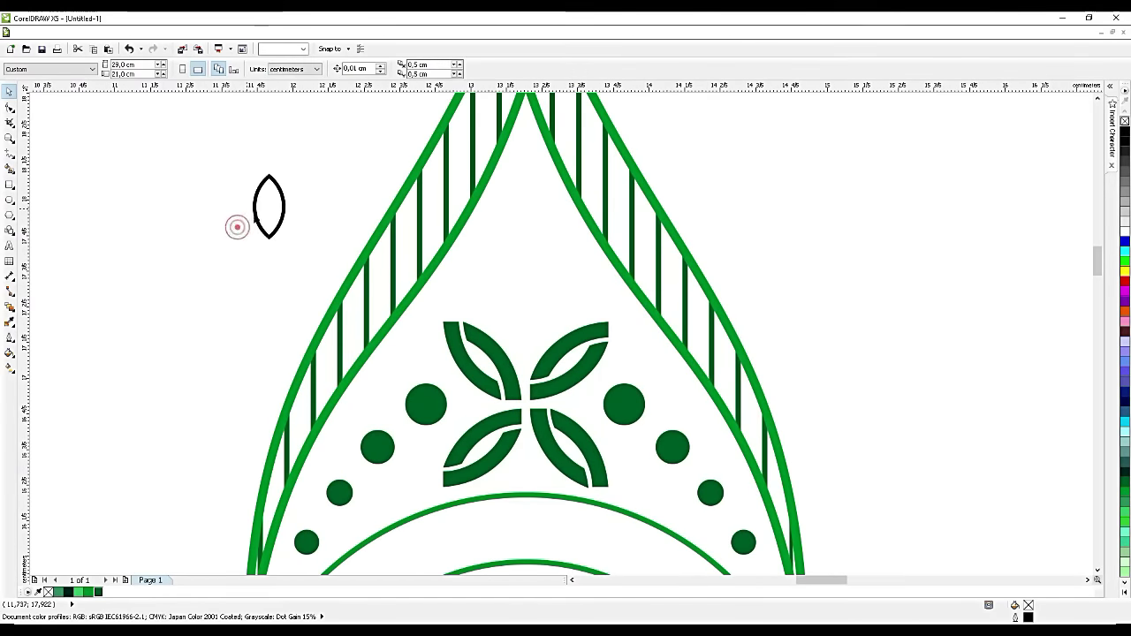
Step: Move the leaf shape above the four-petal ornament, enlarge it to about 0.33 × 0.68 cm and center it in the arch
click(268, 202)
drag(272, 209, 564, 312)
drag(528, 244, 528, 259)
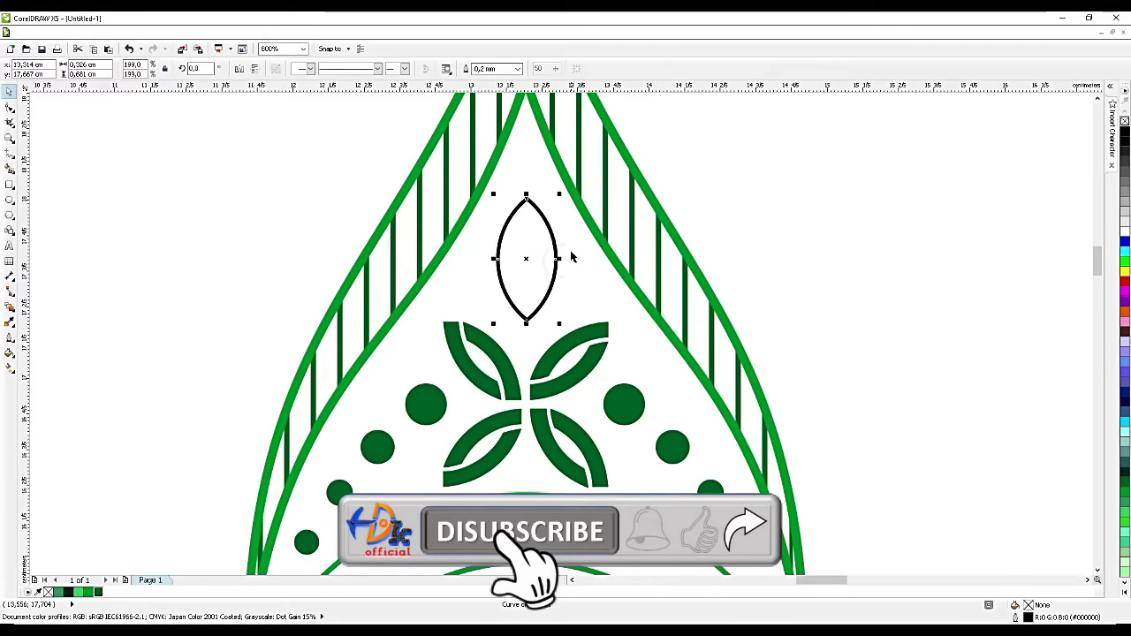
shift+click(598, 245)
click(765, 207)
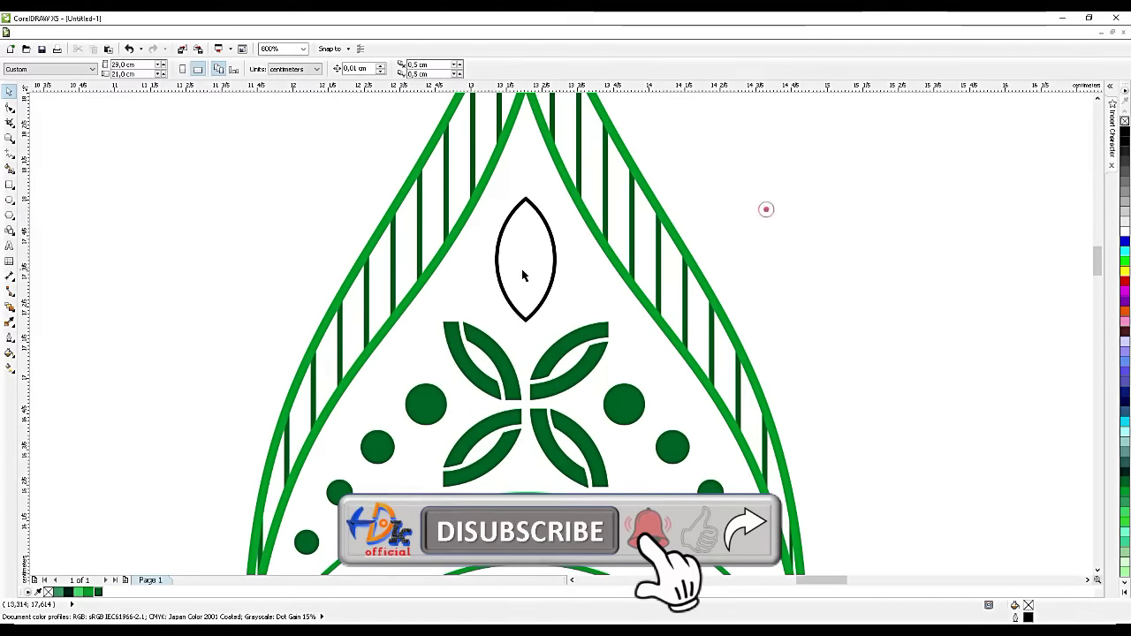
Step: Fill the leaf shape with dark green #006633 and remove its outline
click(521, 271)
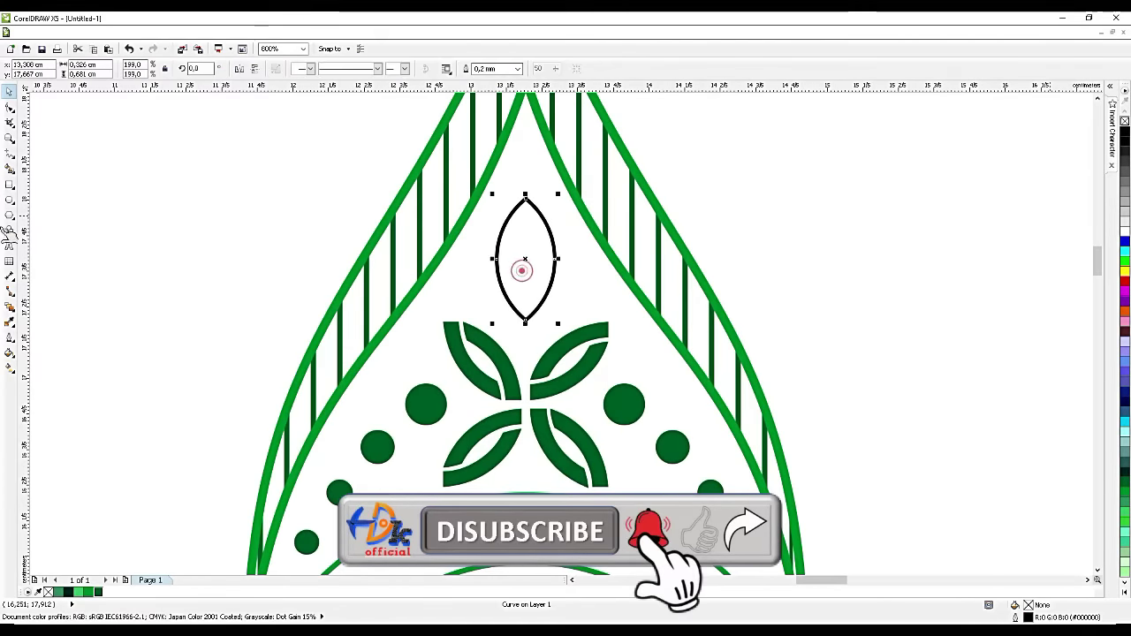
click(99, 591)
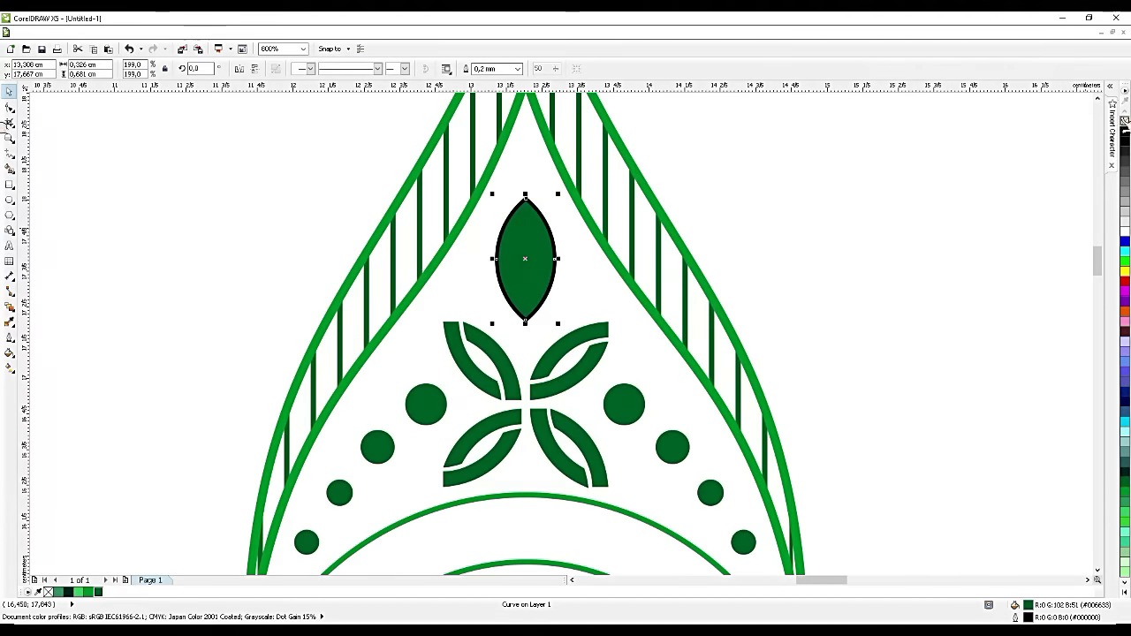
click(840, 207)
Step: Place a copy of the lower row's leftmost circle, reduced to about 0.16 cm, between the left ends of the inner arcs
scroll(840, 207, down, 3)
scroll(300, 171, up, 3)
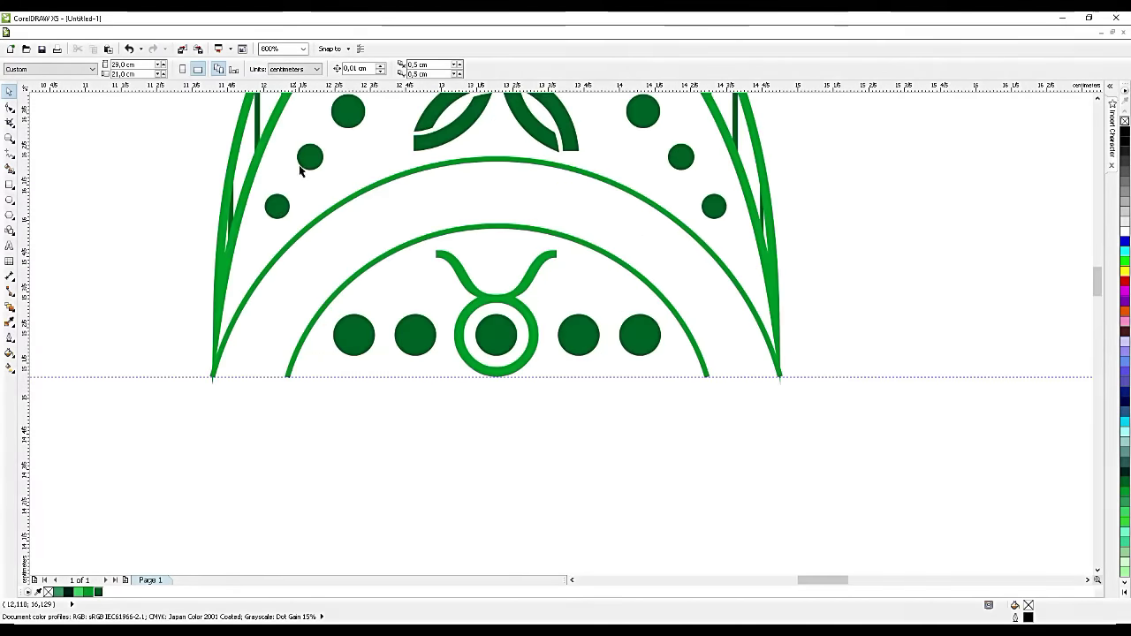
click(351, 116)
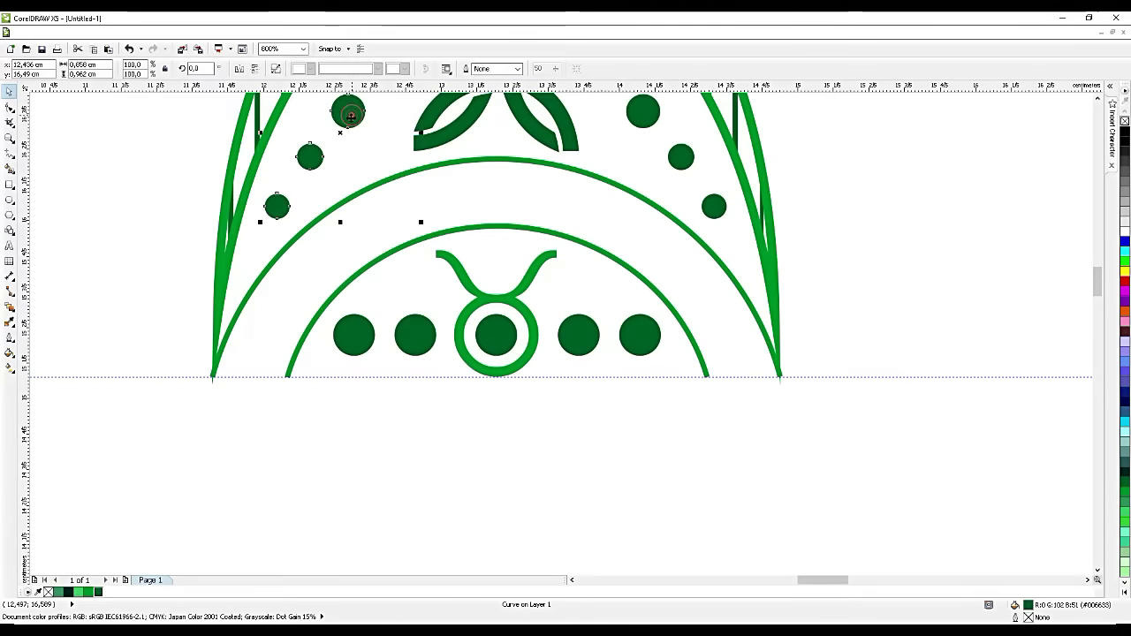
click(349, 344)
key(ctrl+c)
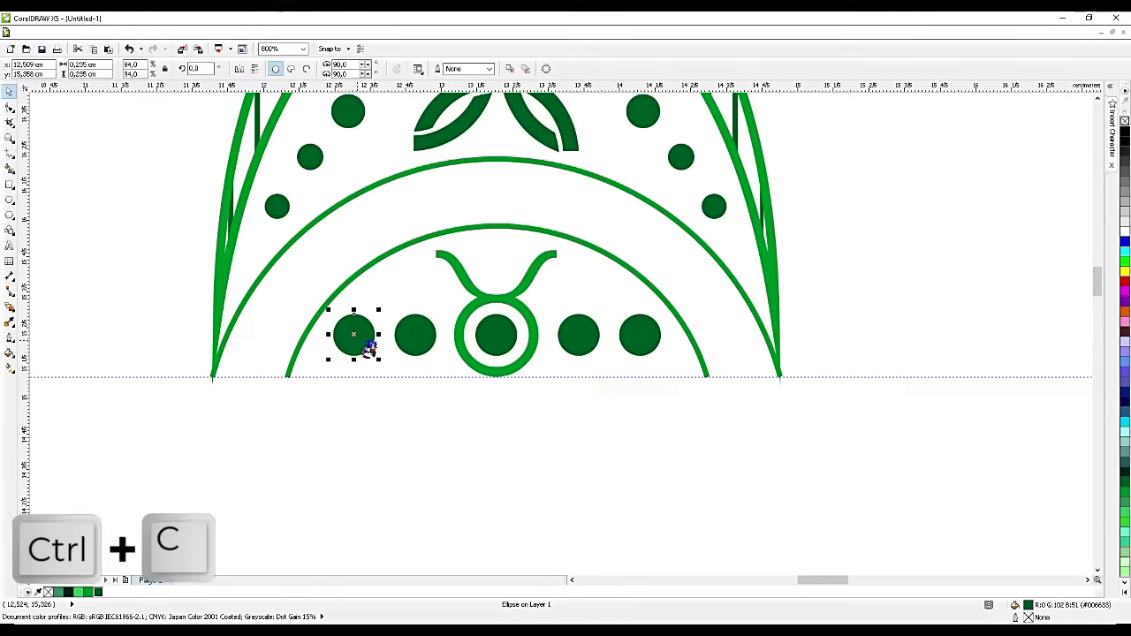
key(ctrl+v)
drag(354, 341, 238, 367)
scroll(265, 336, up, 1)
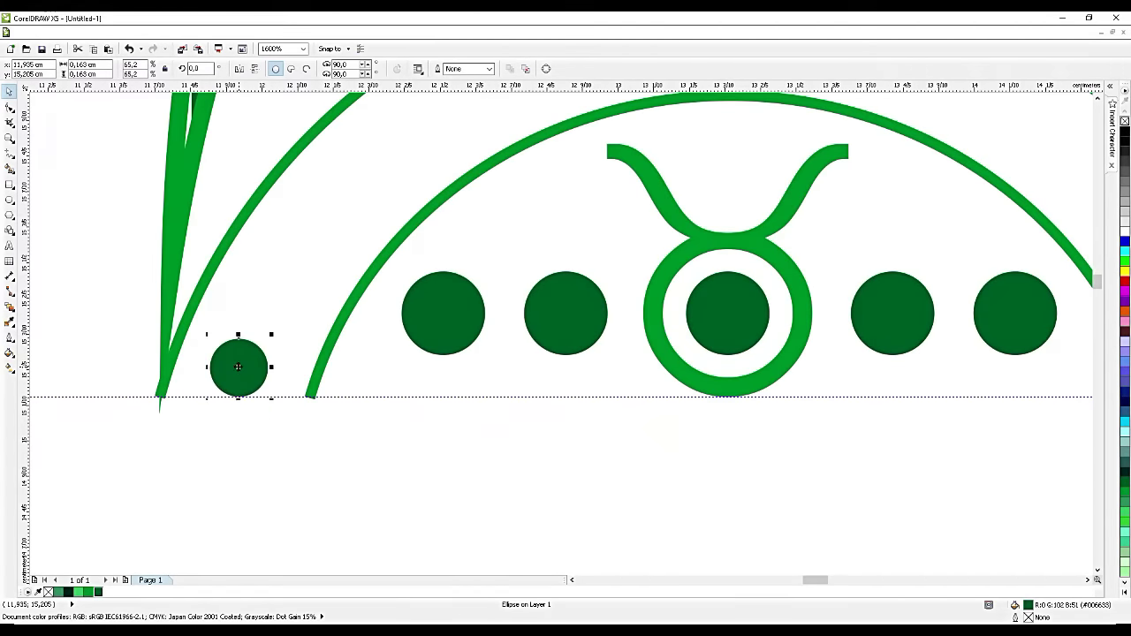
Step: Duplicate the small circle and move the copy horizontally between the right ends of the two inner arcs
scroll(241, 332, down, 3)
scroll(241, 329, up, 1)
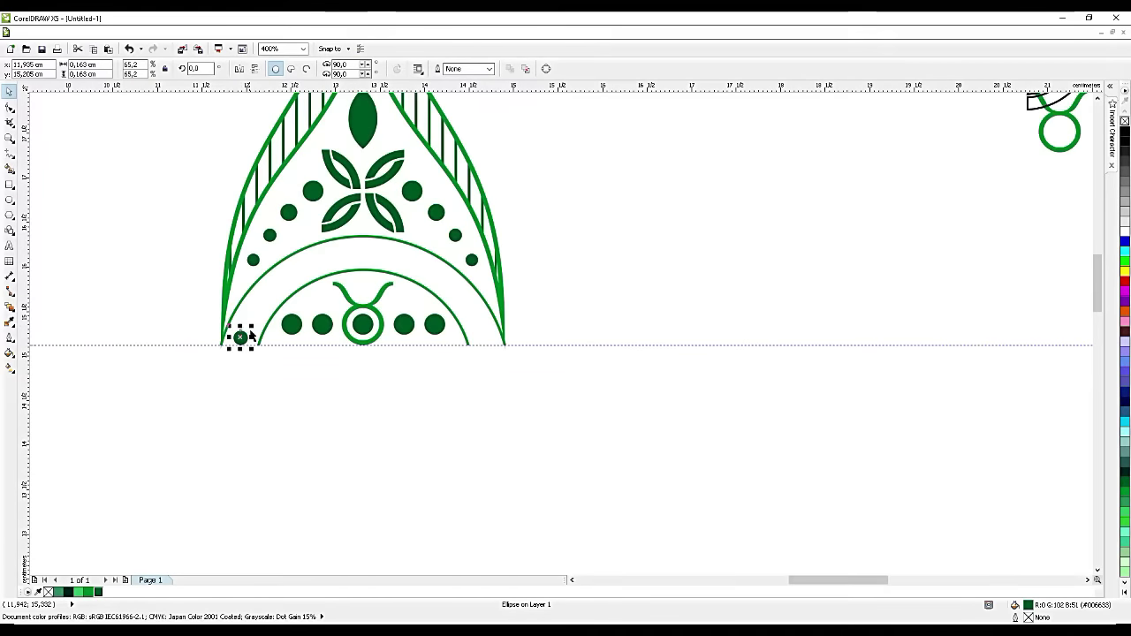
scroll(251, 334, up, 1)
key(ctrl+c)
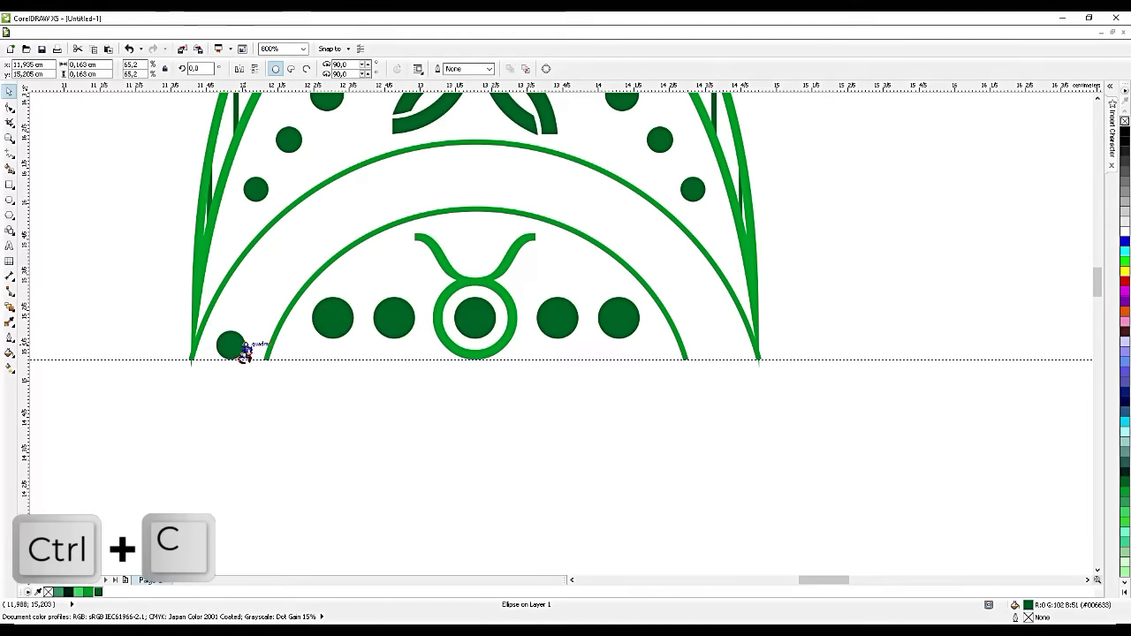
key(ctrl+v)
drag(230, 358, 722, 365)
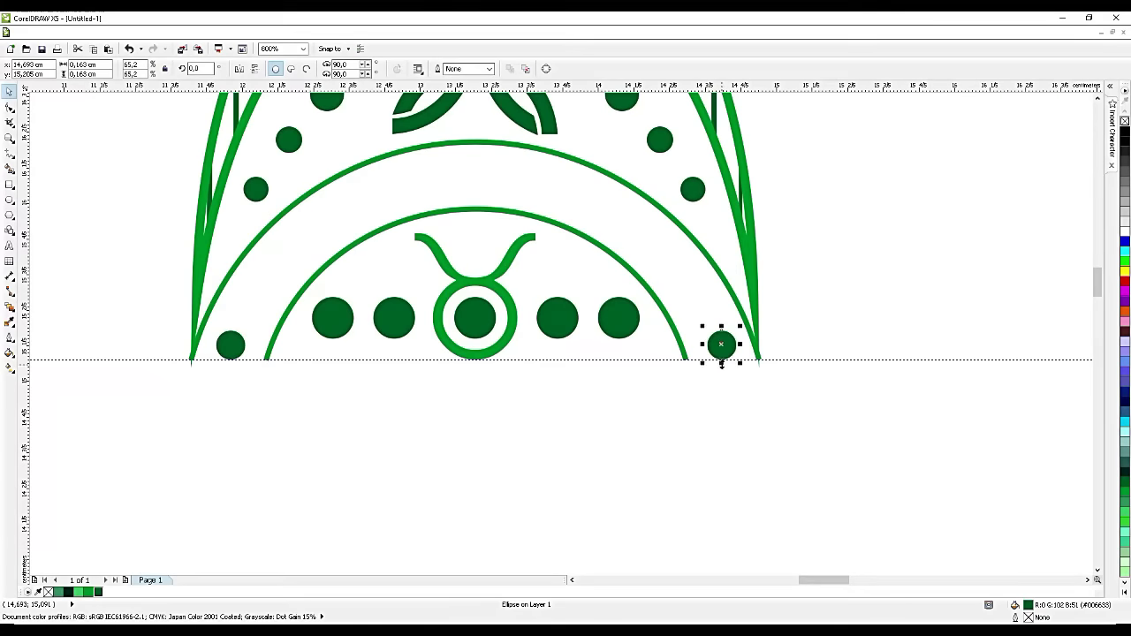
Step: Blend the two small circles and attach the blend to the larger inner arc as its new path
click(10, 308)
drag(241, 350, 721, 356)
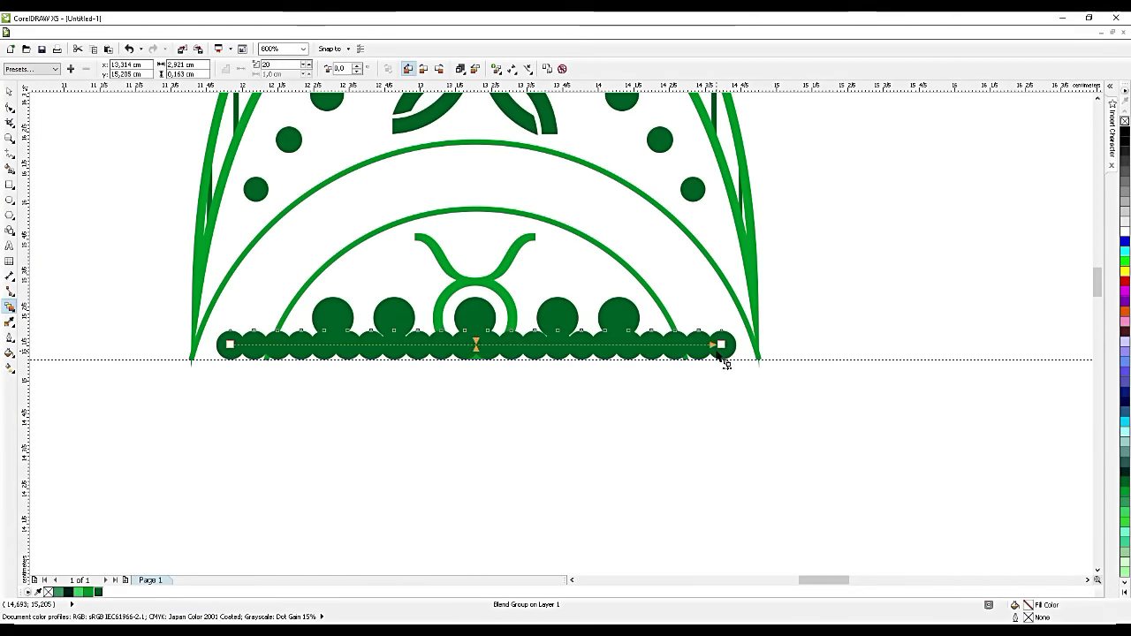
click(531, 71)
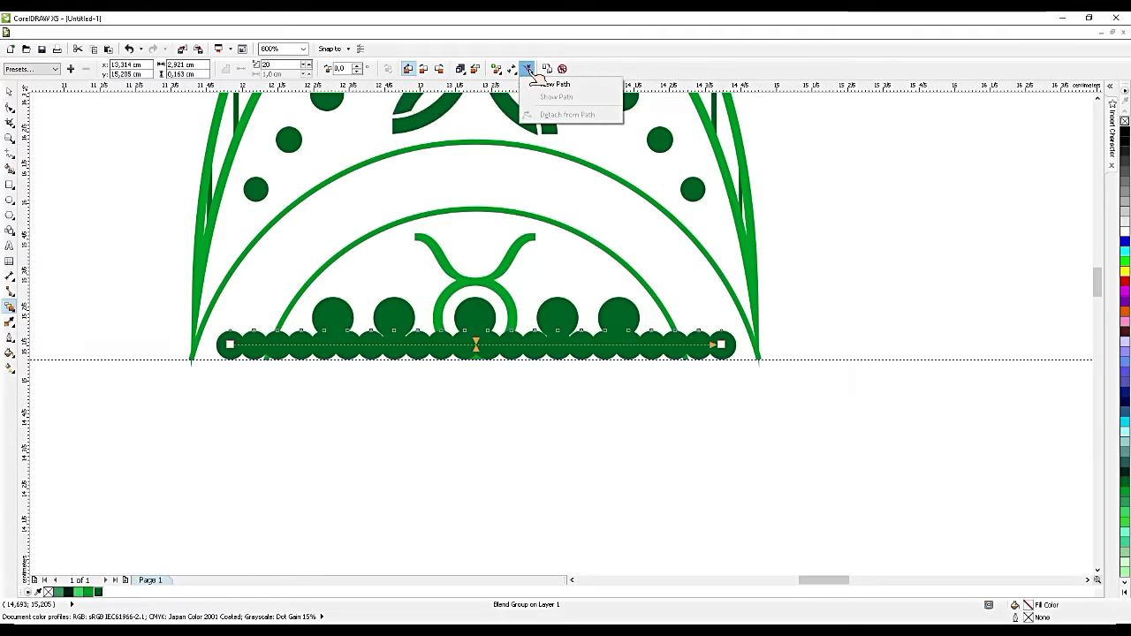
click(548, 85)
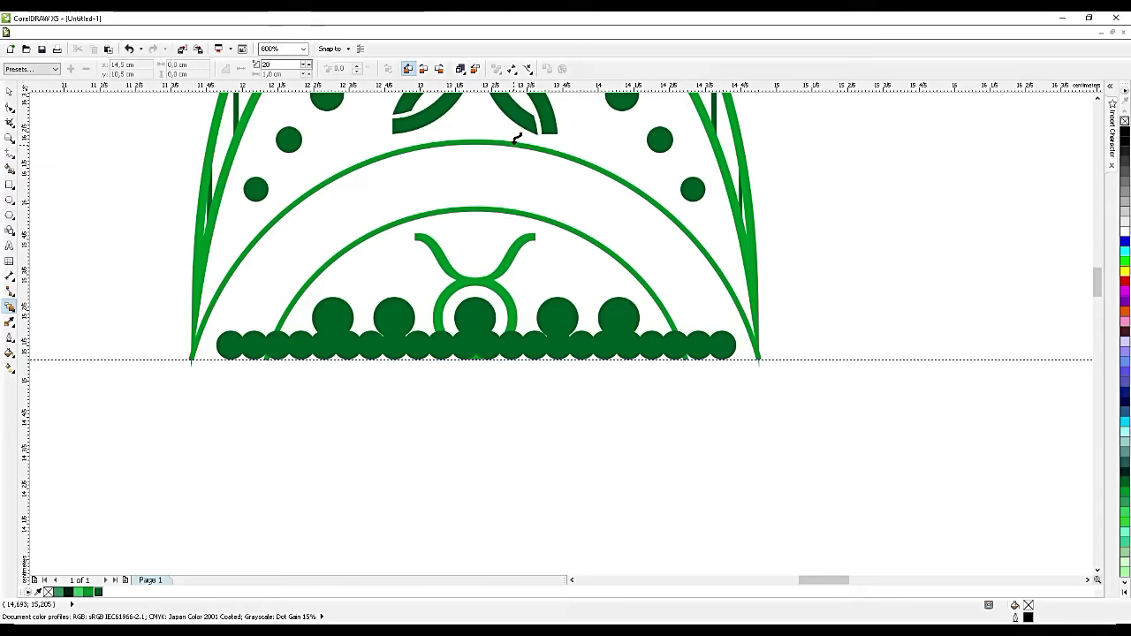
click(516, 142)
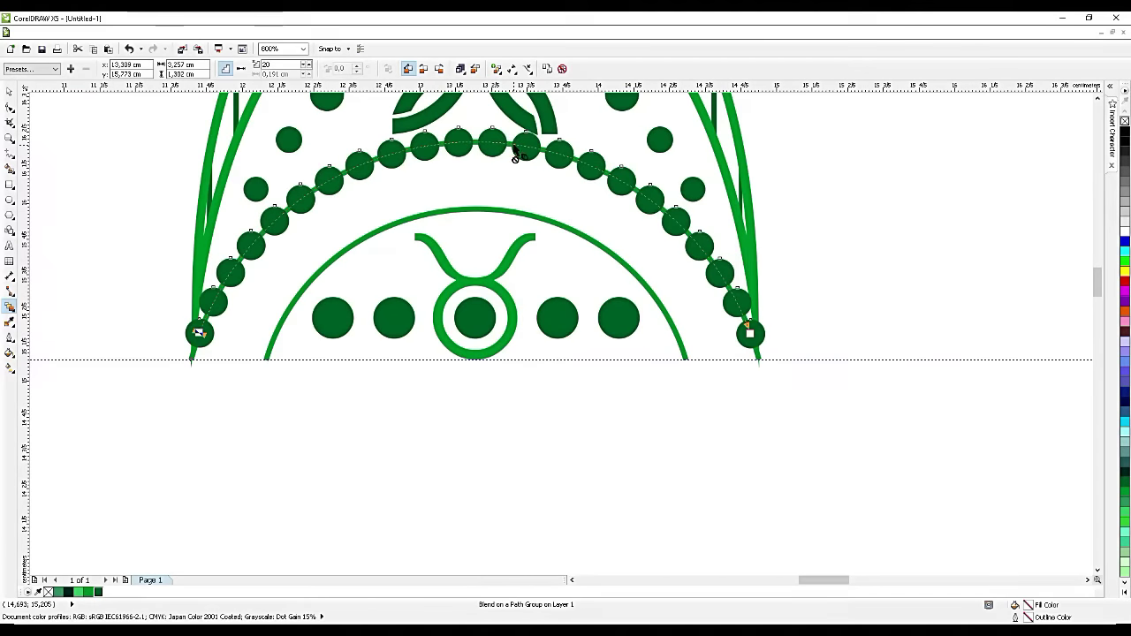
Step: Set the number of blend steps along the larger inner arc to 14
click(306, 71)
click(306, 71)
click(306, 71)
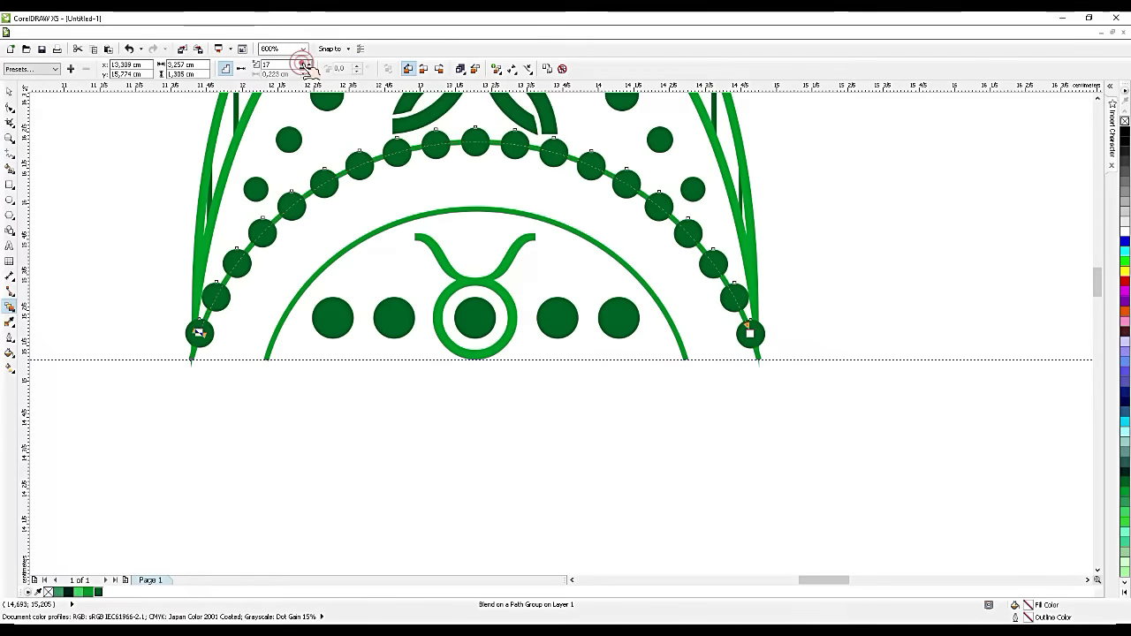
click(307, 70)
click(307, 71)
click(307, 71)
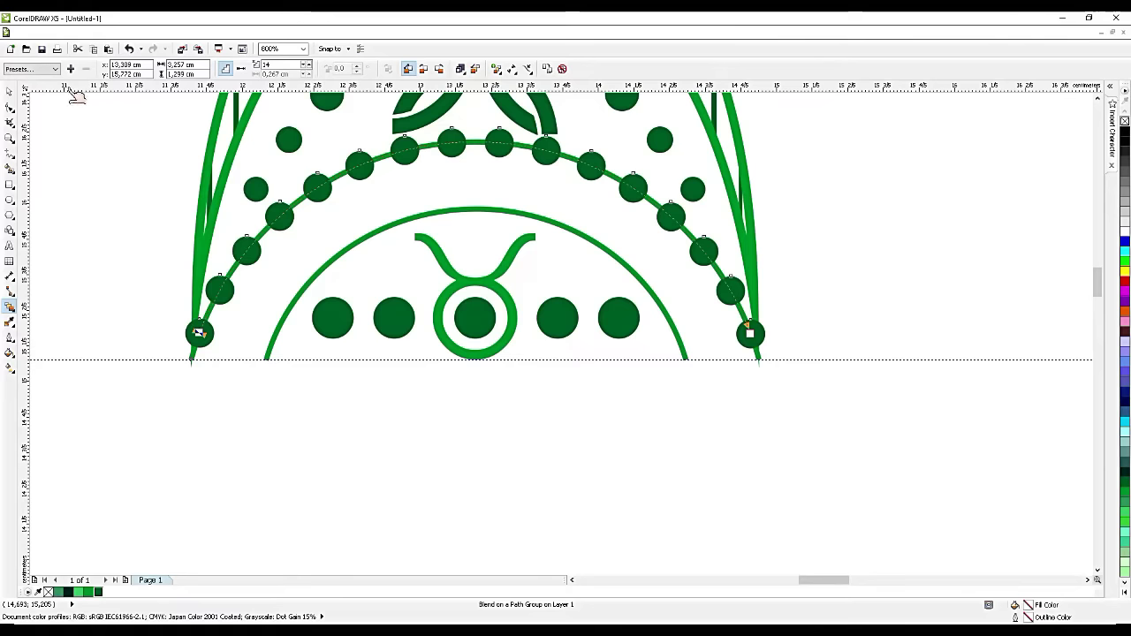
Step: Break the dot blend apart from the larger inner arc and clear the selection
click(10, 92)
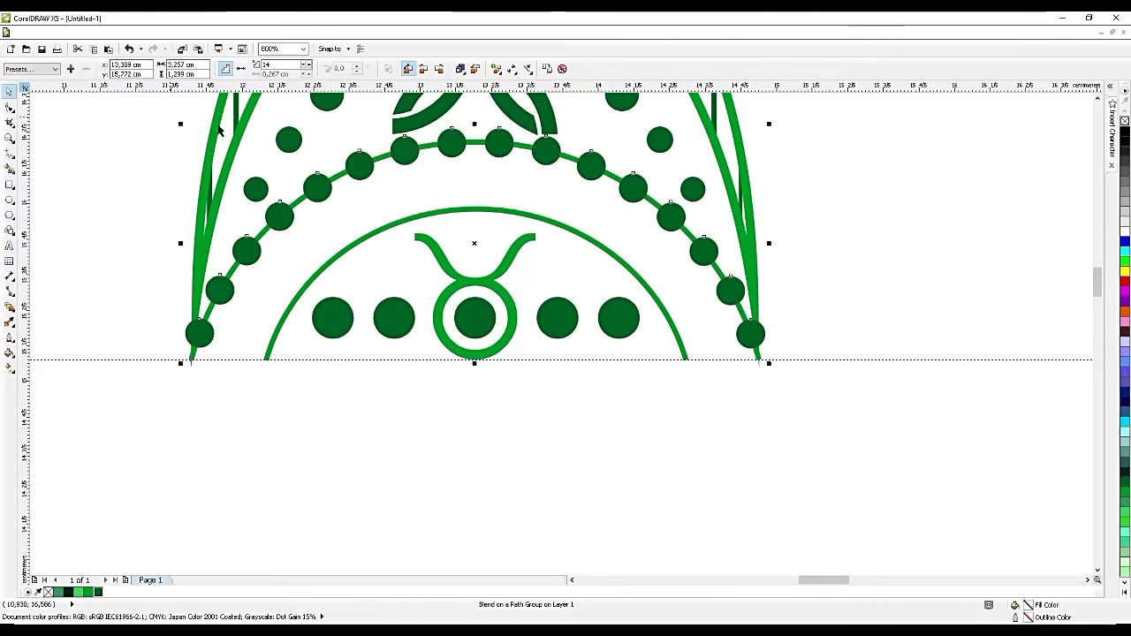
right_click(348, 160)
click(649, 442)
click(672, 488)
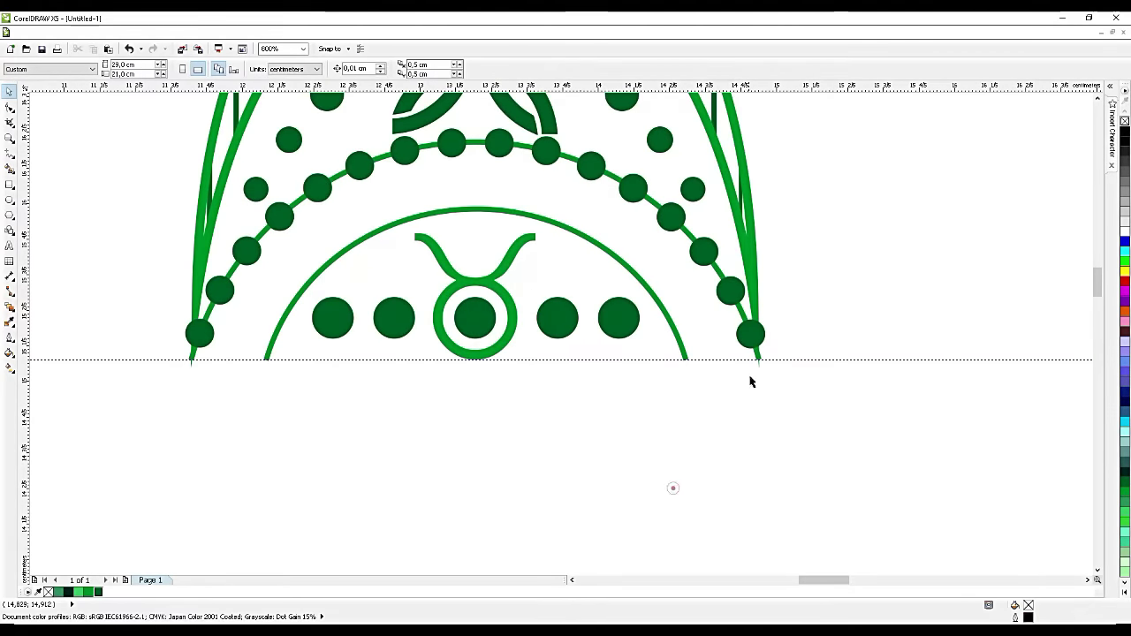
Step: Group the dots along the larger inner arc together with both end dots
click(750, 334)
shift+click(730, 295)
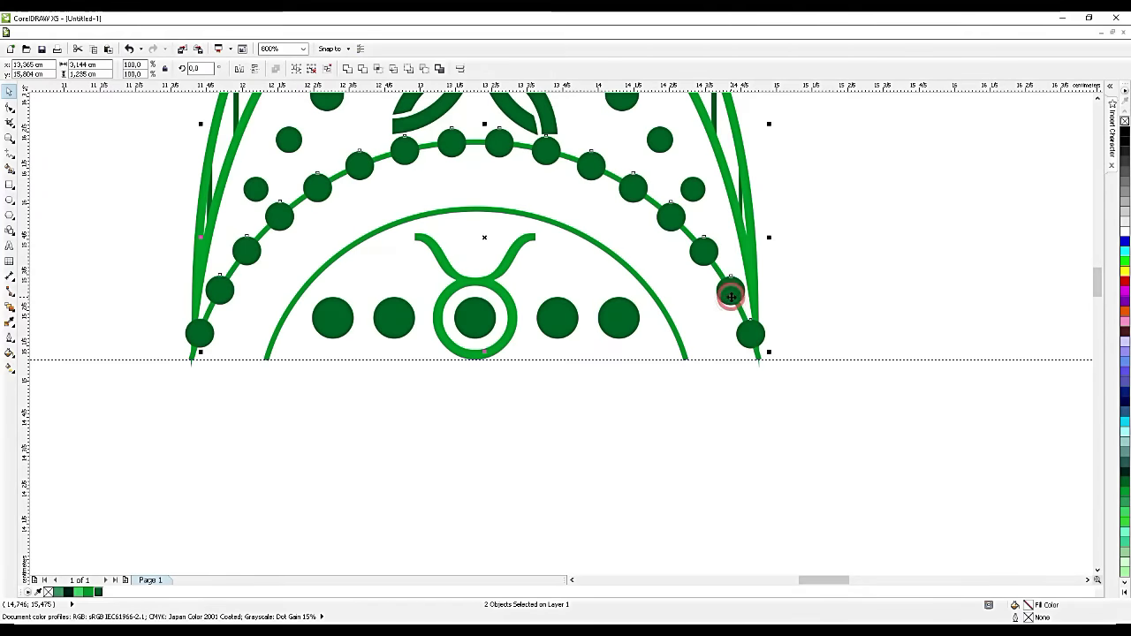
key(ctrl+g)
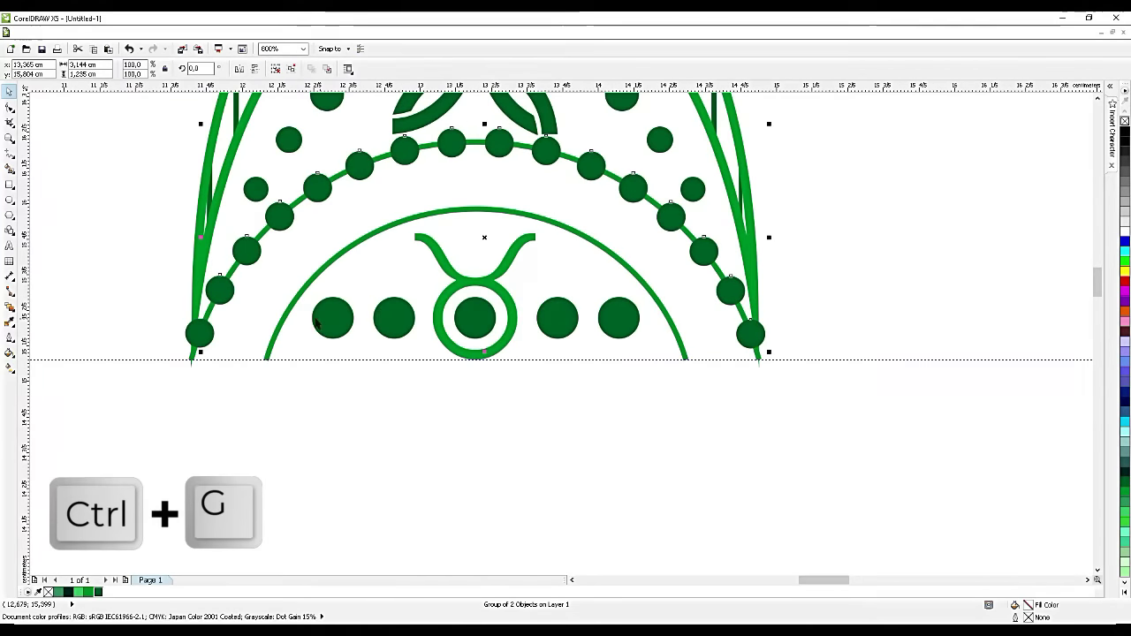
shift+click(199, 334)
key(ctrl+g)
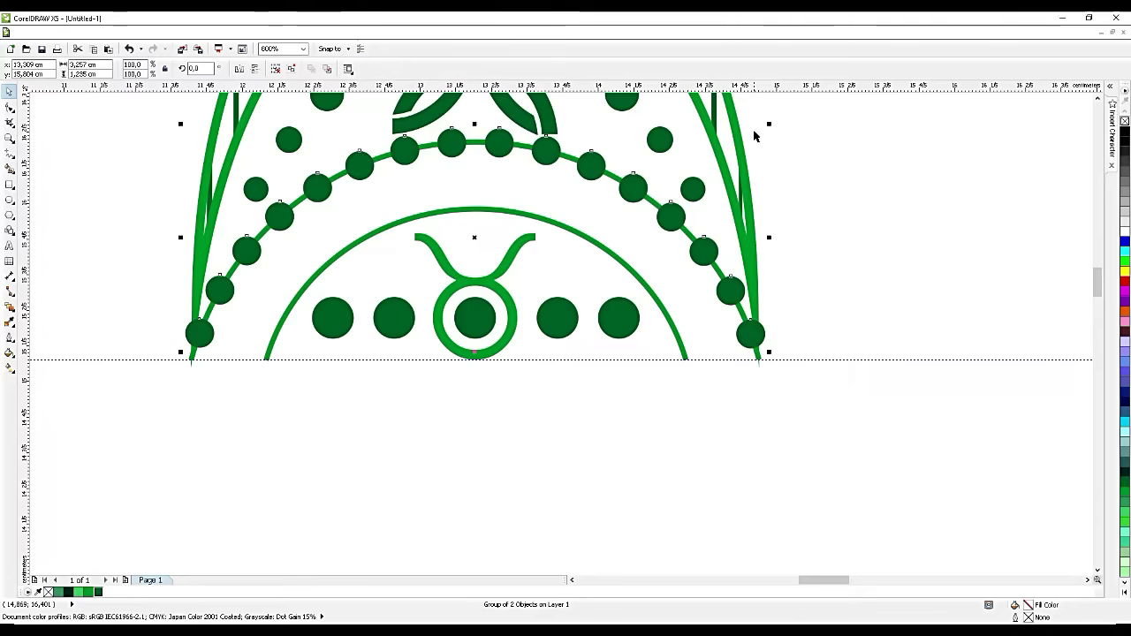
Step: Scale the dot group down to 87% and move it down so the dots run between the two inner arcs
drag(766, 126, 745, 134)
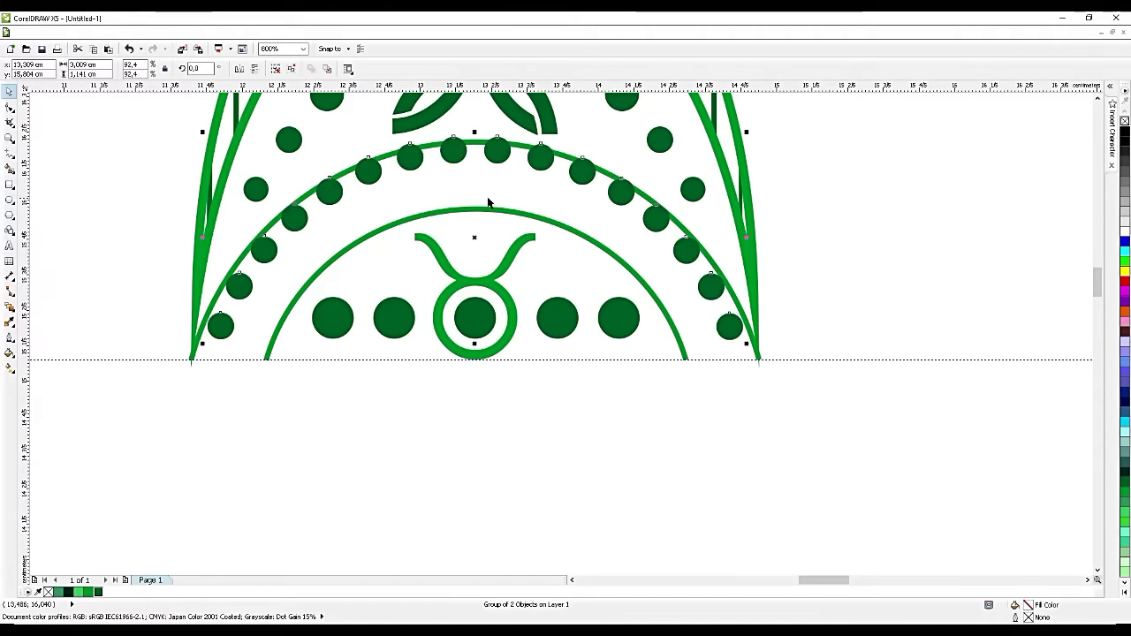
drag(495, 154, 495, 174)
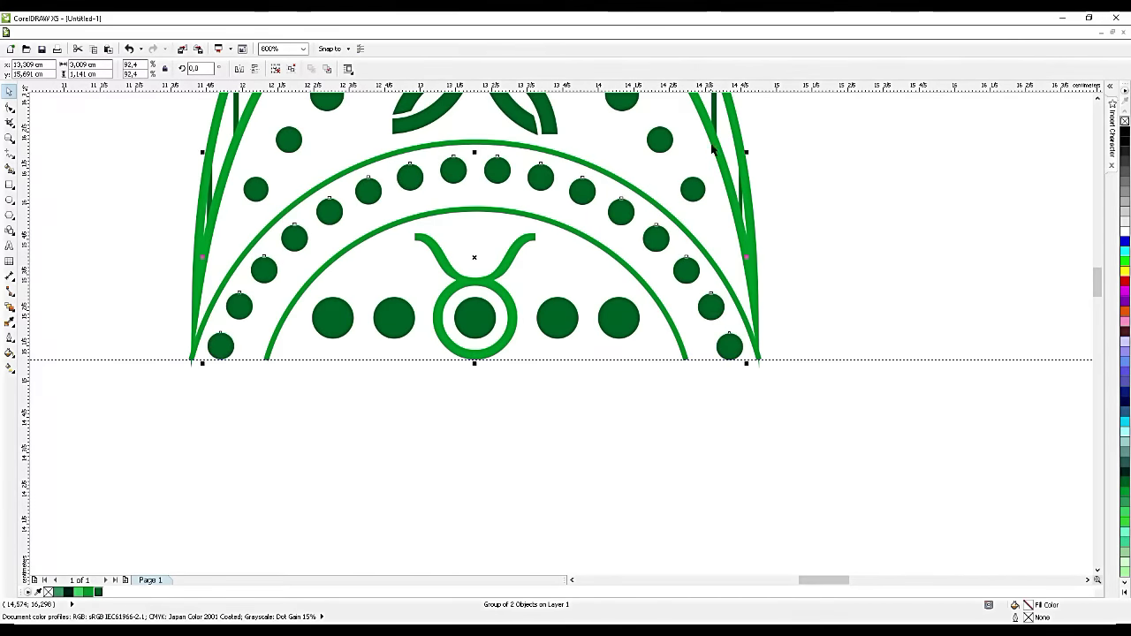
drag(746, 152, 733, 159)
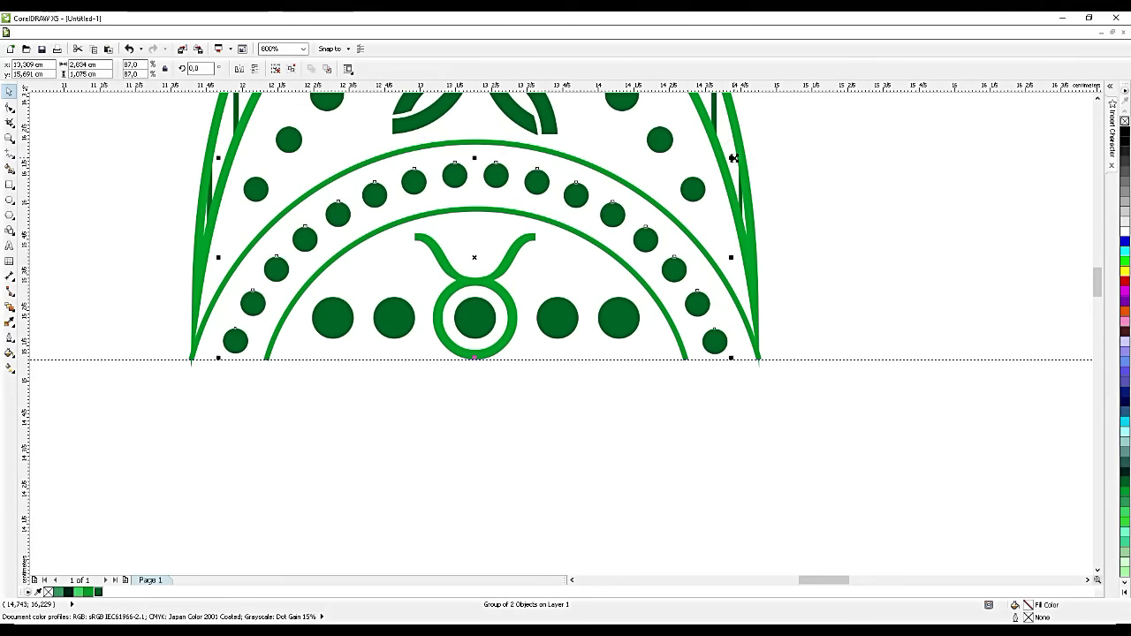
Step: Group all the objects that make up the arch-shaped ornament
click(613, 445)
scroll(613, 445, down, 2)
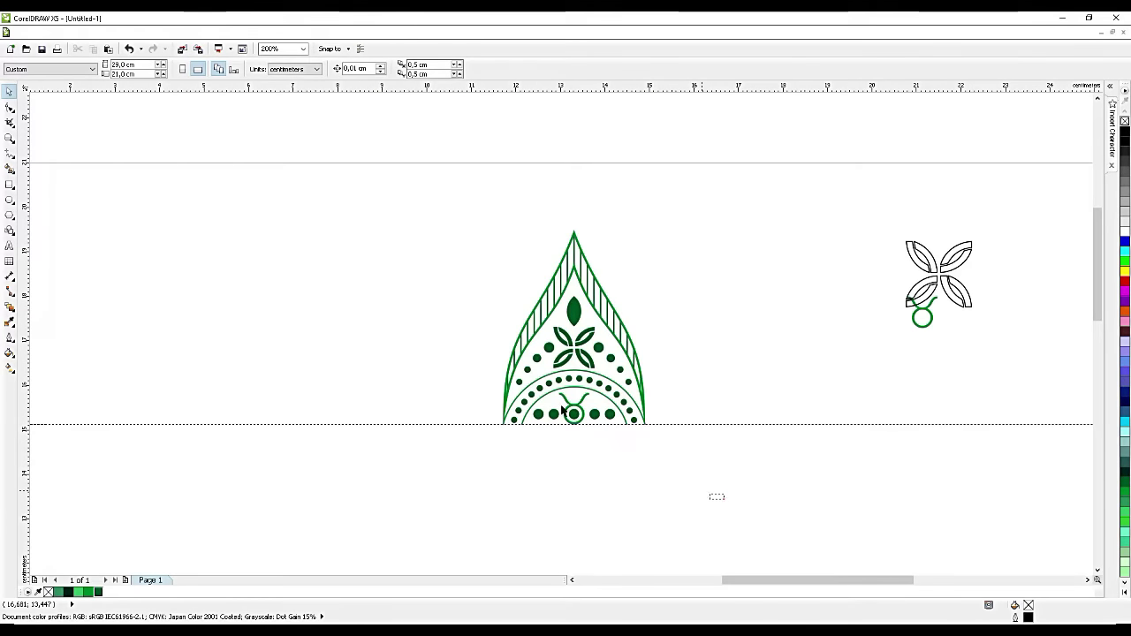
drag(374, 165, 724, 498)
scroll(612, 381, up, 1)
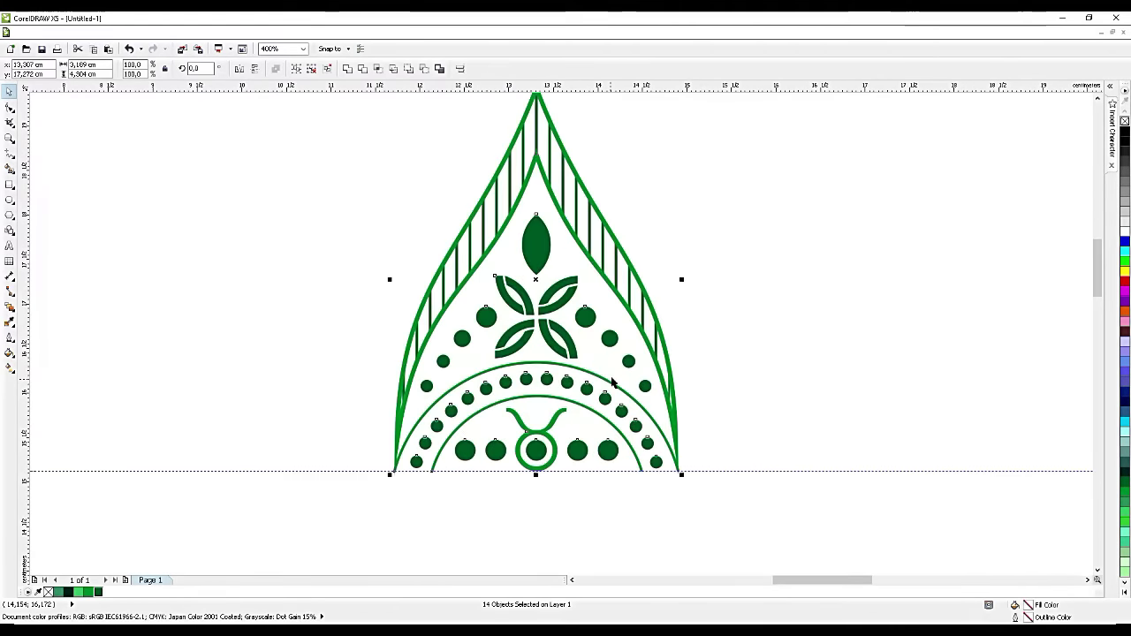
key(ctrl+g)
scroll(479, 243, down, 2)
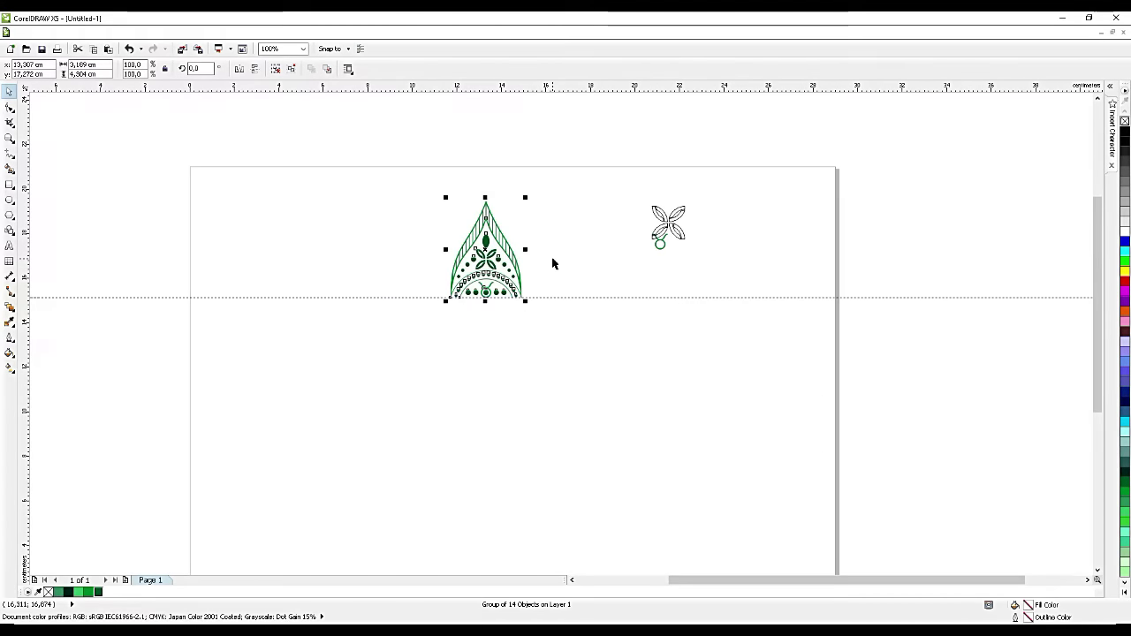
Step: Centre the ornament group on the page and move it straight up so its base rests on the horizontal guideline
key(p)
click(575, 389)
scroll(556, 391, down, 1)
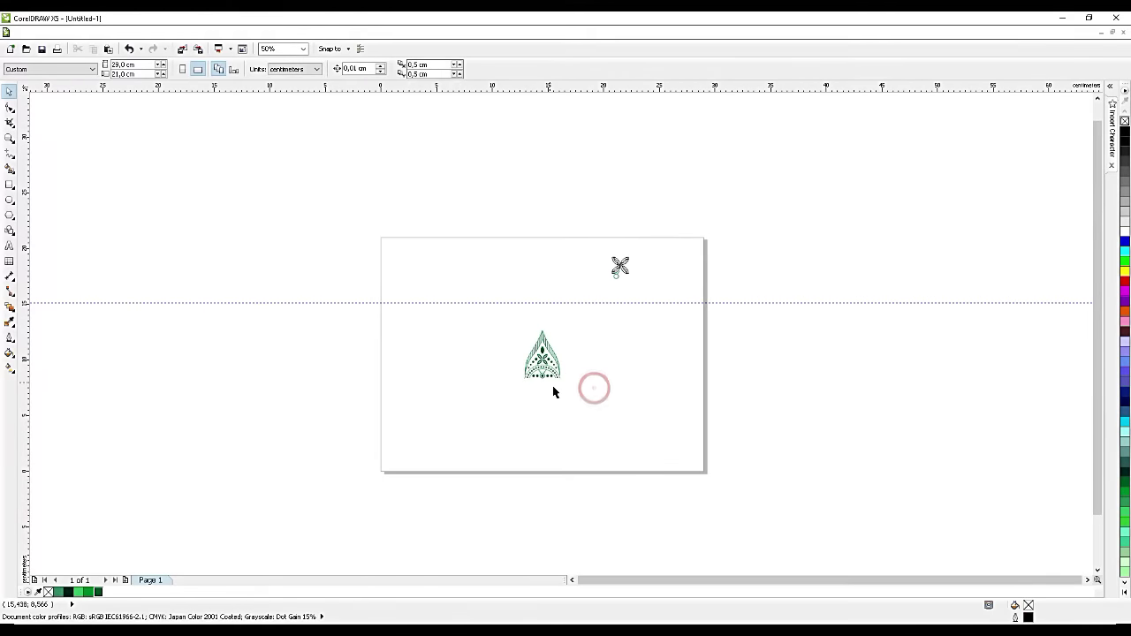
scroll(555, 391, up, 2)
scroll(532, 305, down, 1)
click(532, 306)
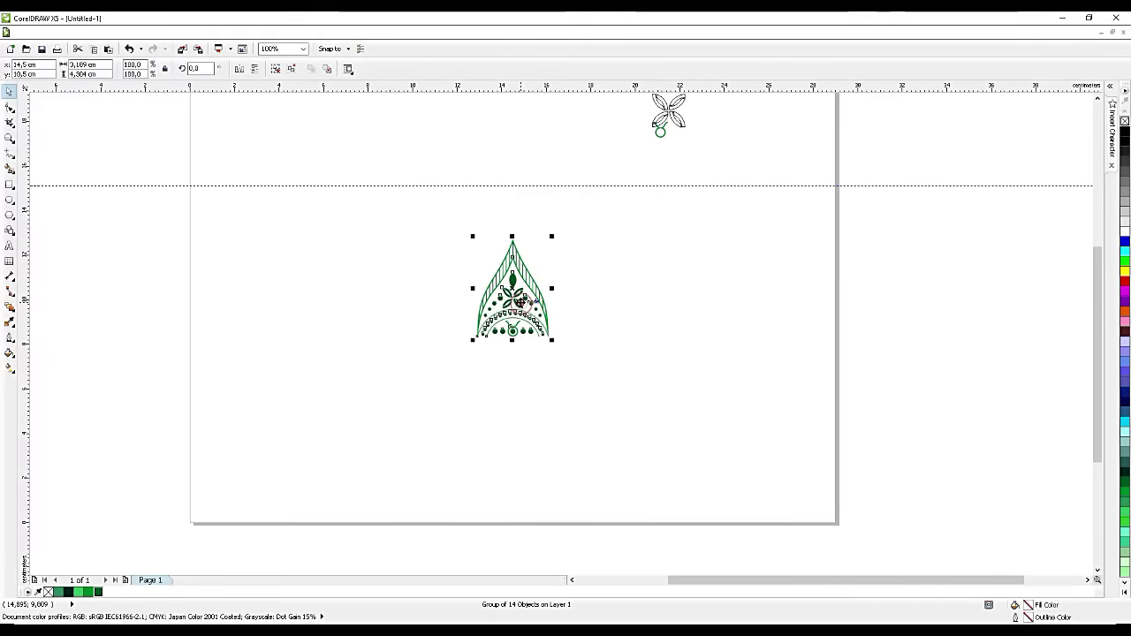
drag(532, 305, 531, 150)
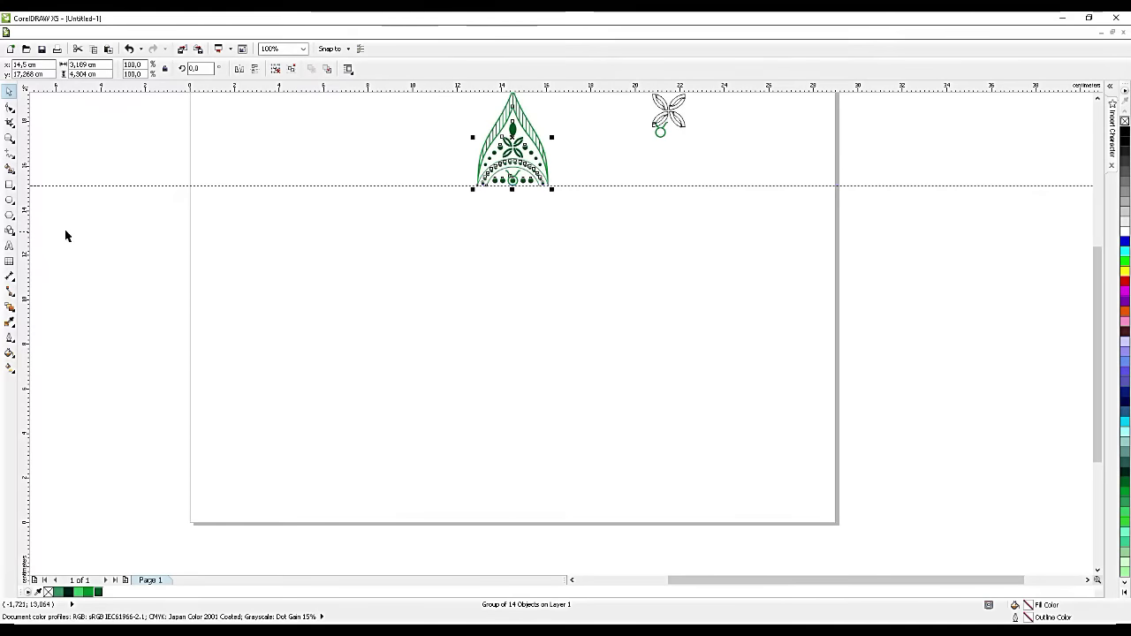
Step: Draw a circle centred beneath the ornament and enlarge it to about 8.6 cm so its top reaches the guideline
click(11, 199)
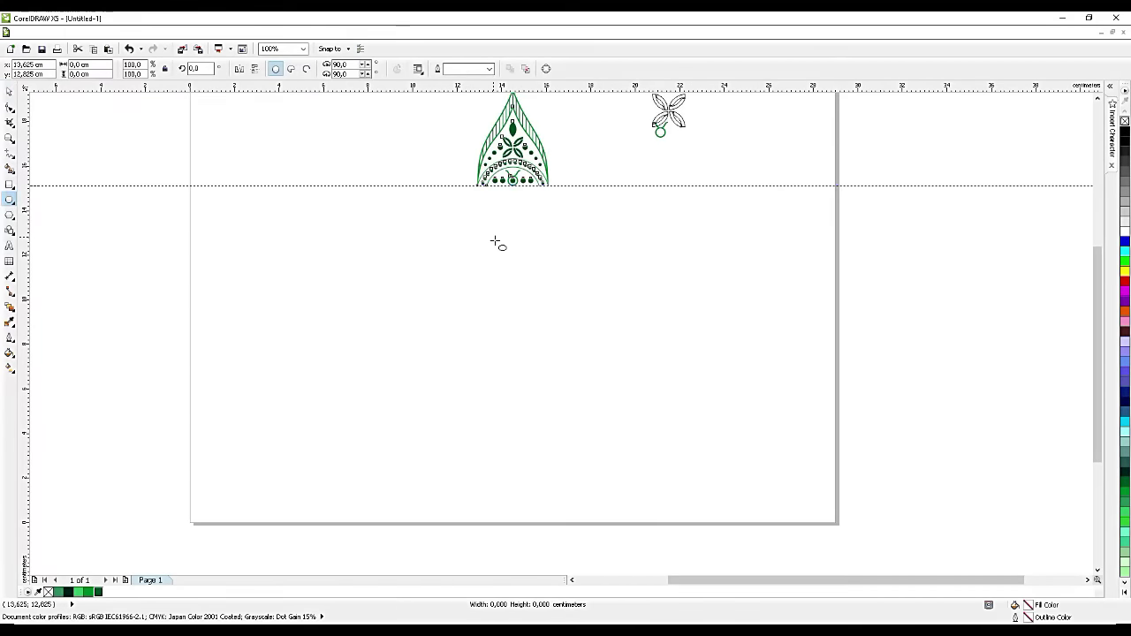
drag(495, 238, 629, 413)
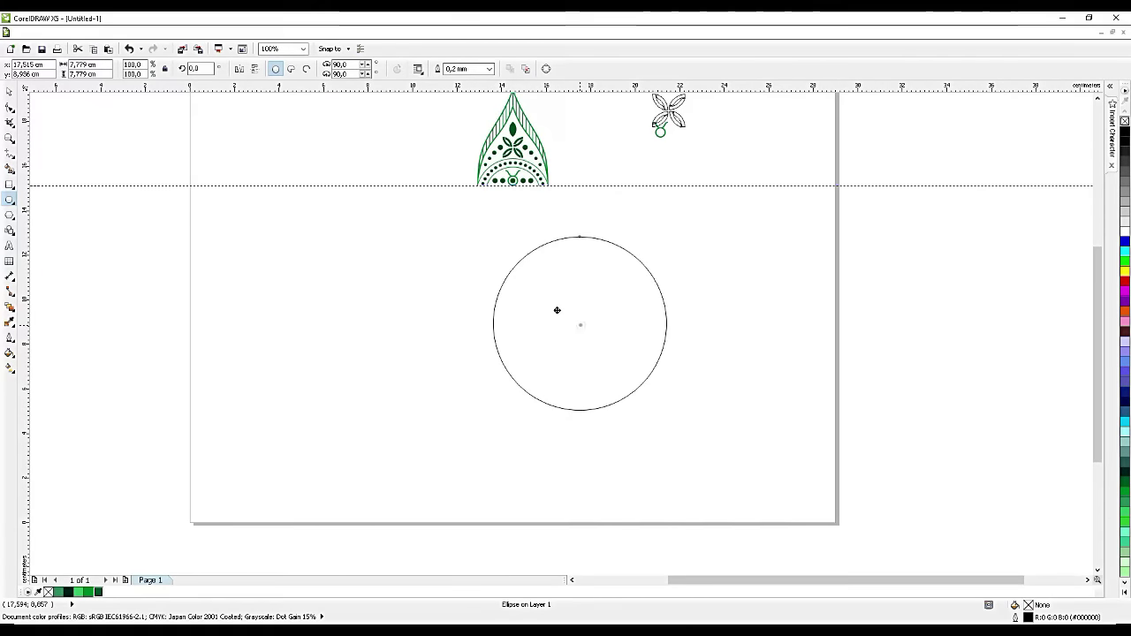
drag(557, 310, 514, 284)
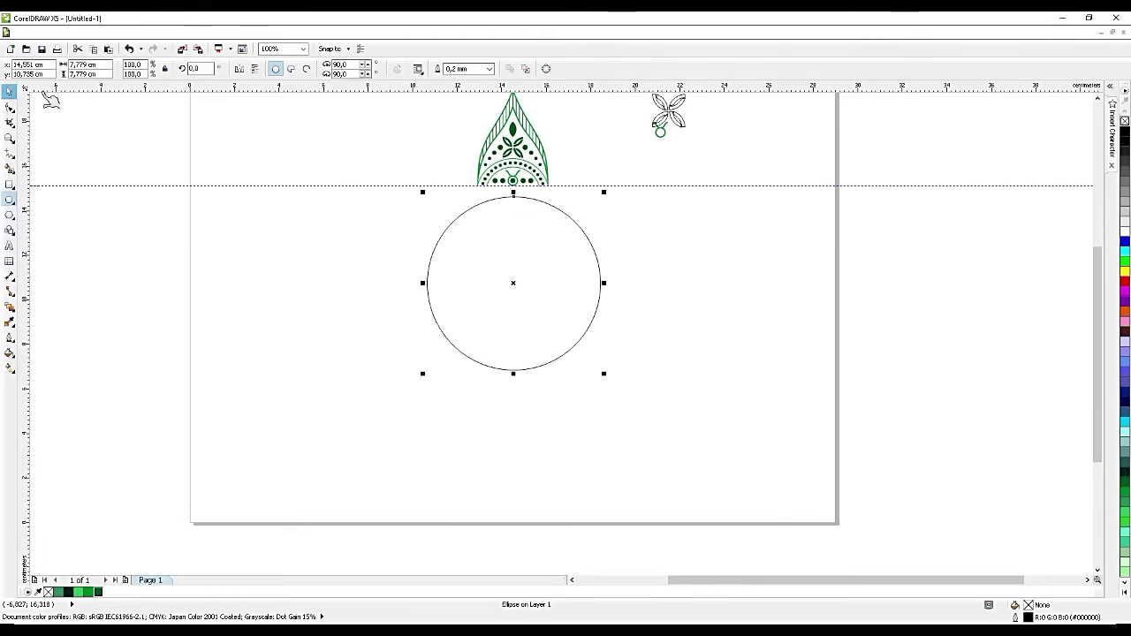
click(11, 92)
drag(603, 191, 616, 183)
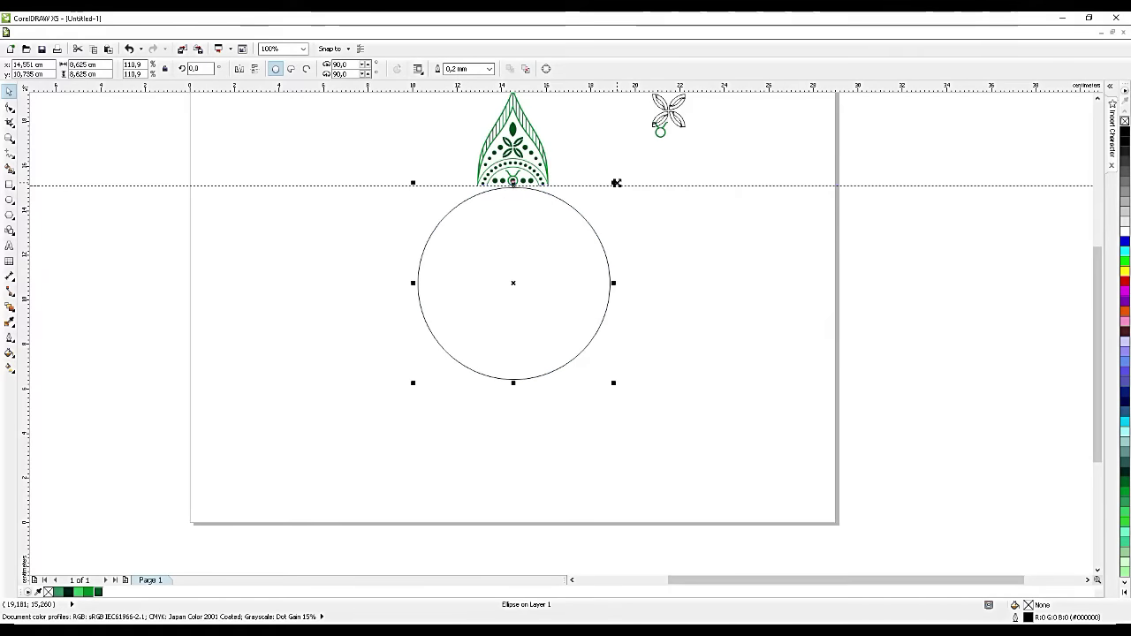
Step: Duplicate the circle in place, scale the copy down concentrically to about 7.8 cm, and select both circles
scroll(589, 212, up, 2)
key(ctrl+c)
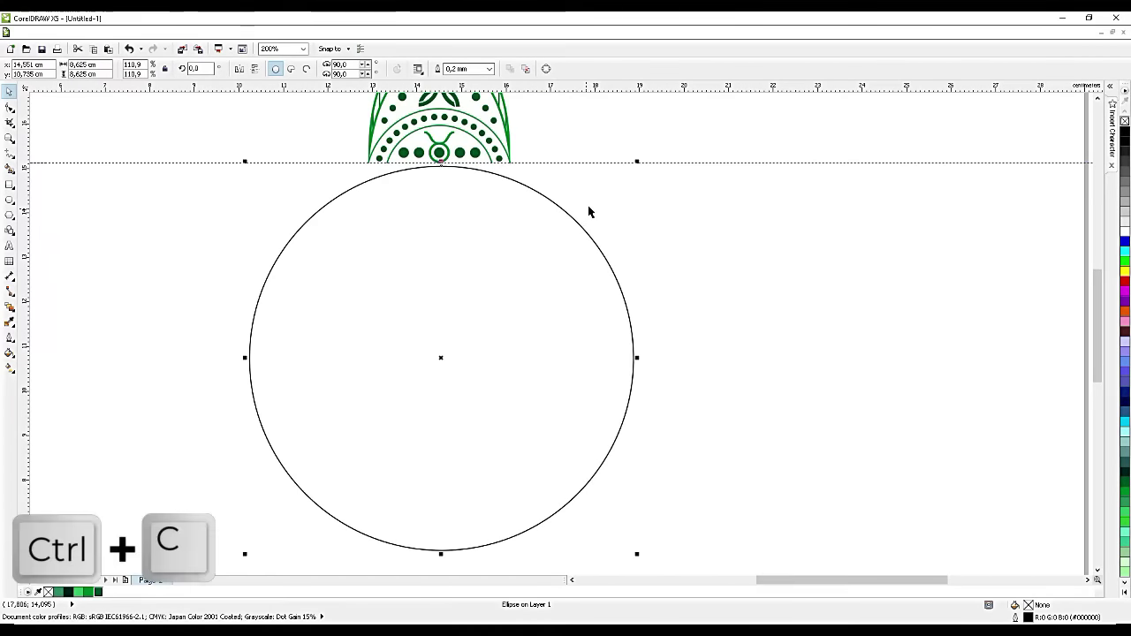
key(ctrl+v)
drag(638, 163, 631, 172)
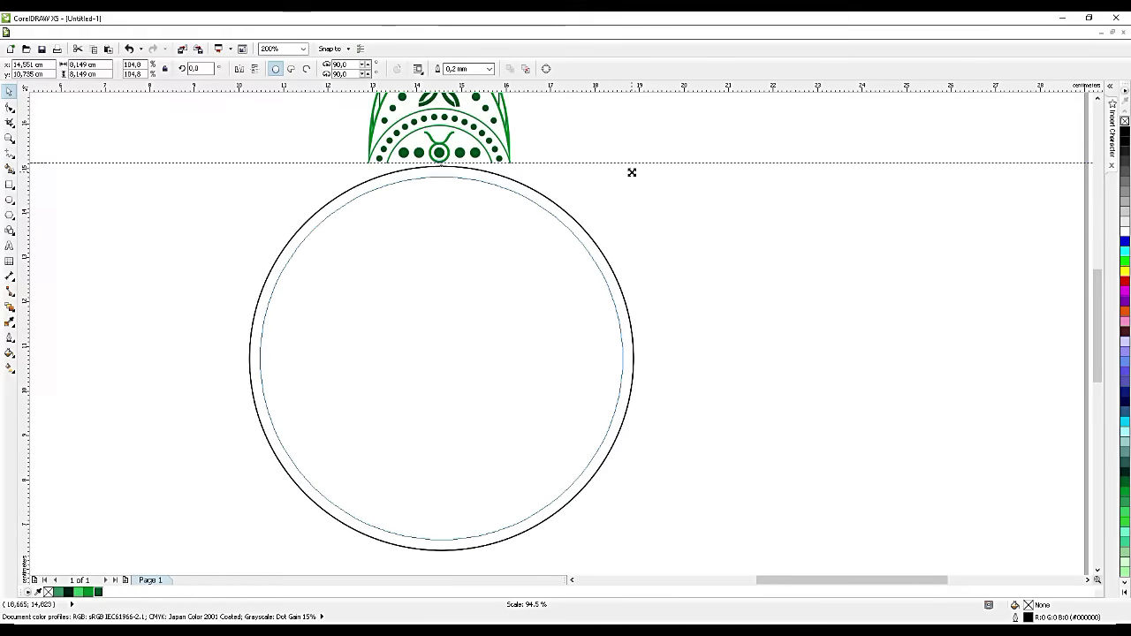
drag(631, 172, 629, 174)
drag(718, 195, 711, 202)
shift+click(636, 222)
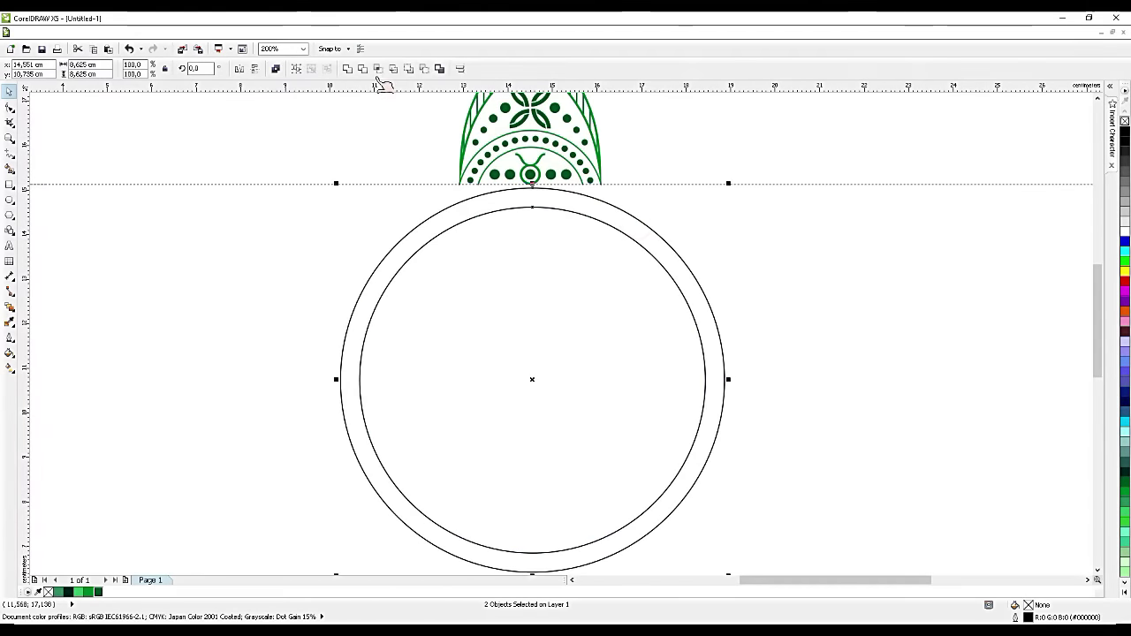
scroll(645, 239, down, 2)
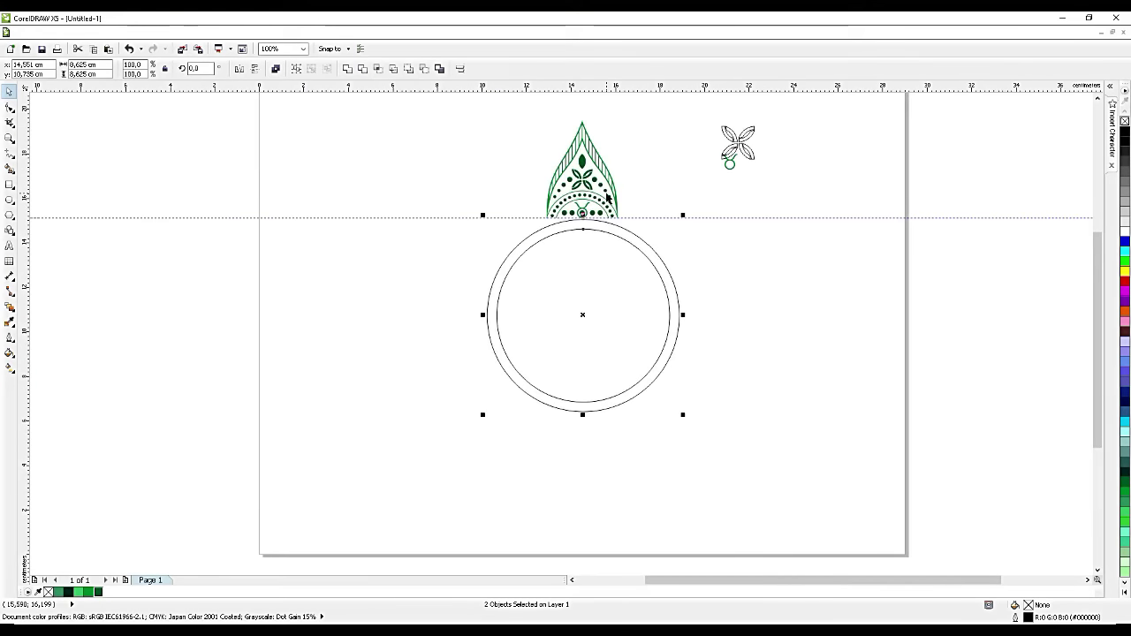
Step: Scale the ornament group down to 81.6%
click(609, 181)
drag(622, 119, 618, 121)
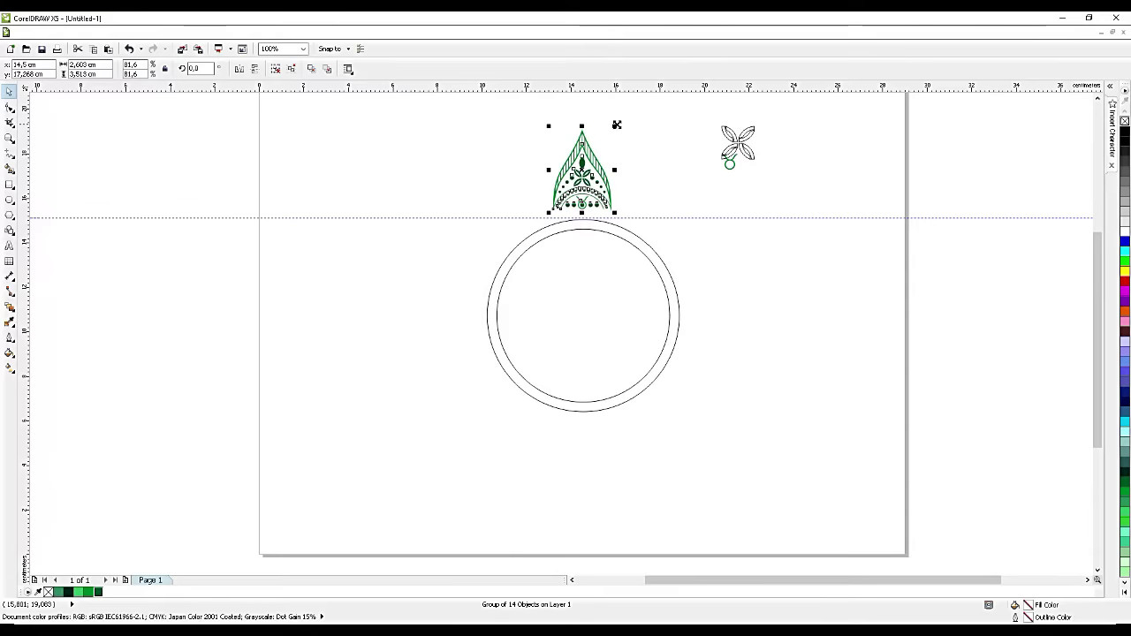
scroll(629, 179, up, 2)
Step: Align the ornament's centre horizontally with the circles and move it down so its base rests on the guideline
shift+click(571, 312)
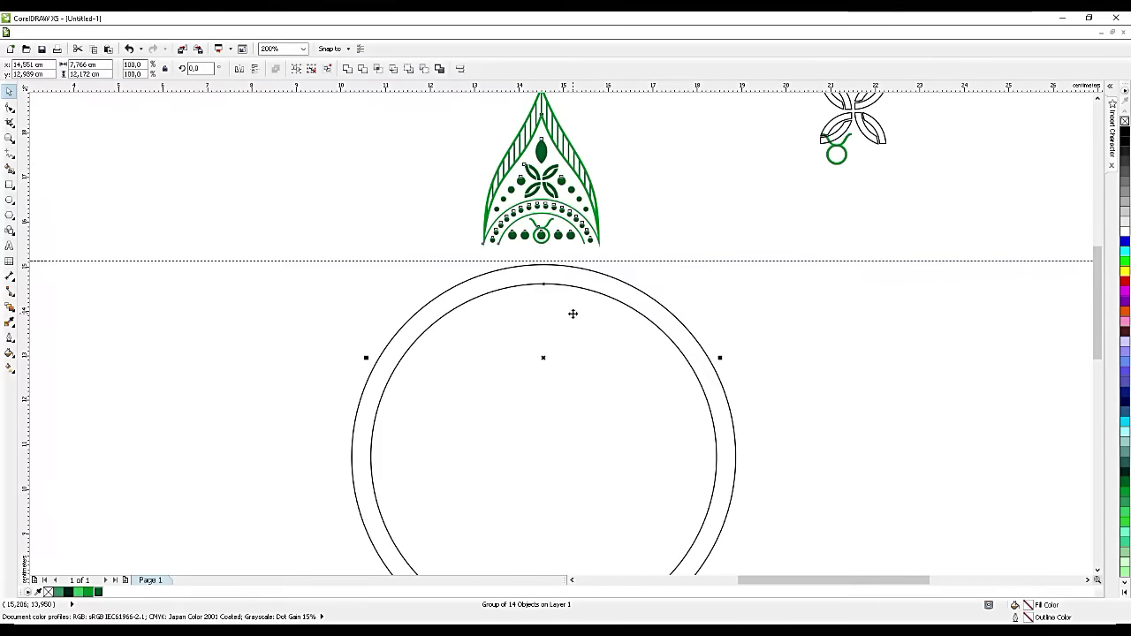
key(c)
key(Escape)
mouse_move(546, 185)
mouse_down()
mouse_move(548, 200)
mouse_move(551, 185)
mouse_up()
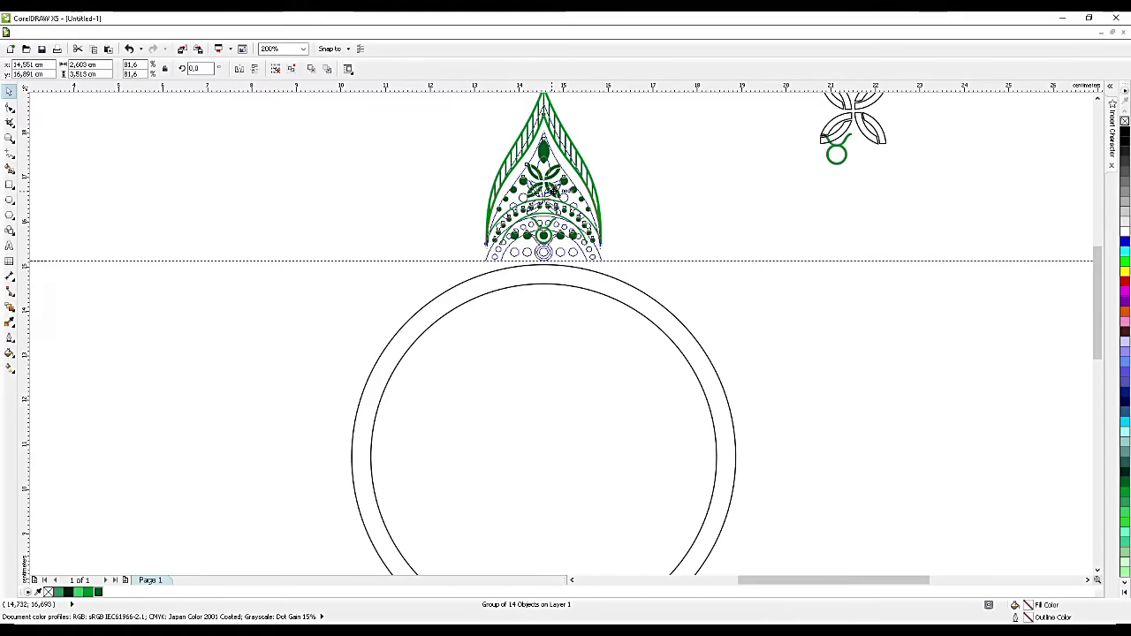
scroll(612, 184, down, 2)
click(726, 287)
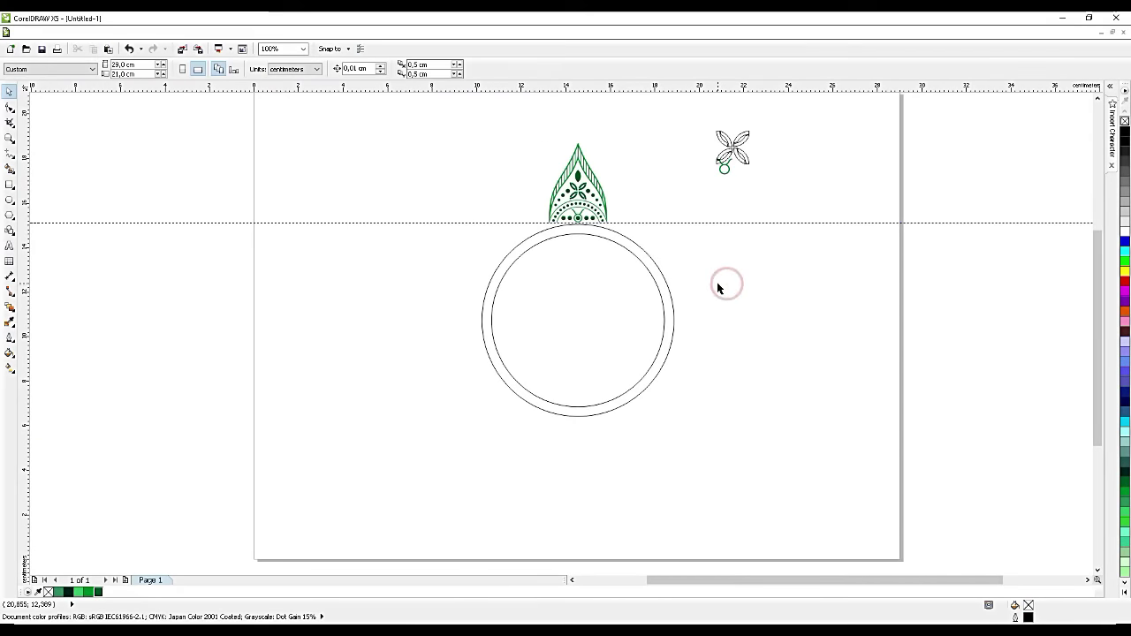
Step: Trim the outer circle with the inner one, and scale the inner circle down concentrically to about 5.3 cm
scroll(607, 292, up, 2)
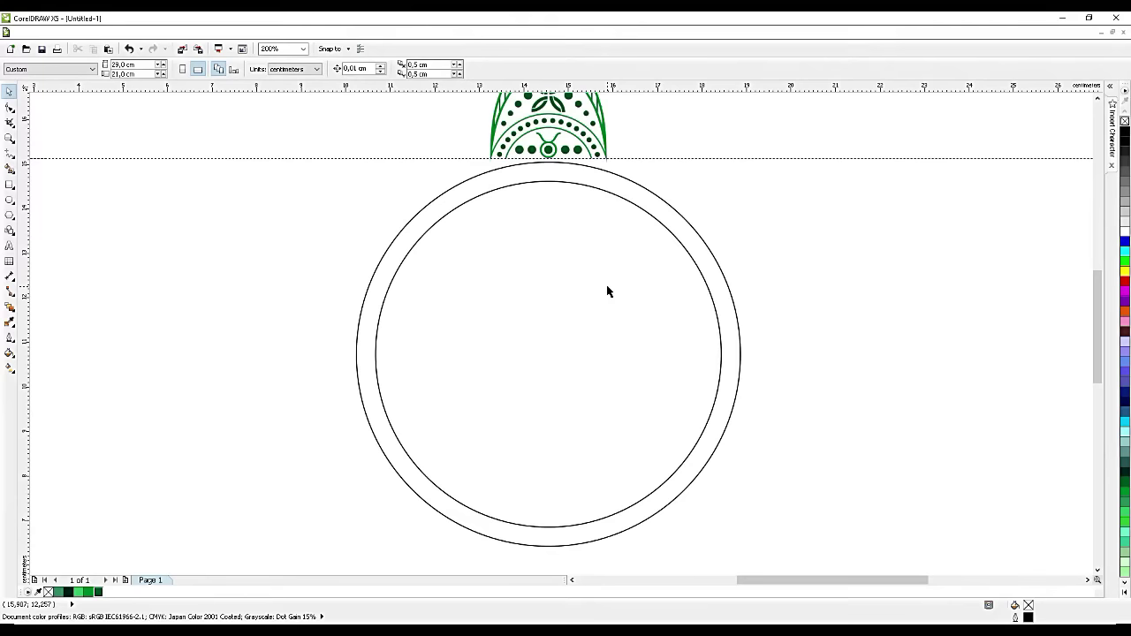
click(607, 291)
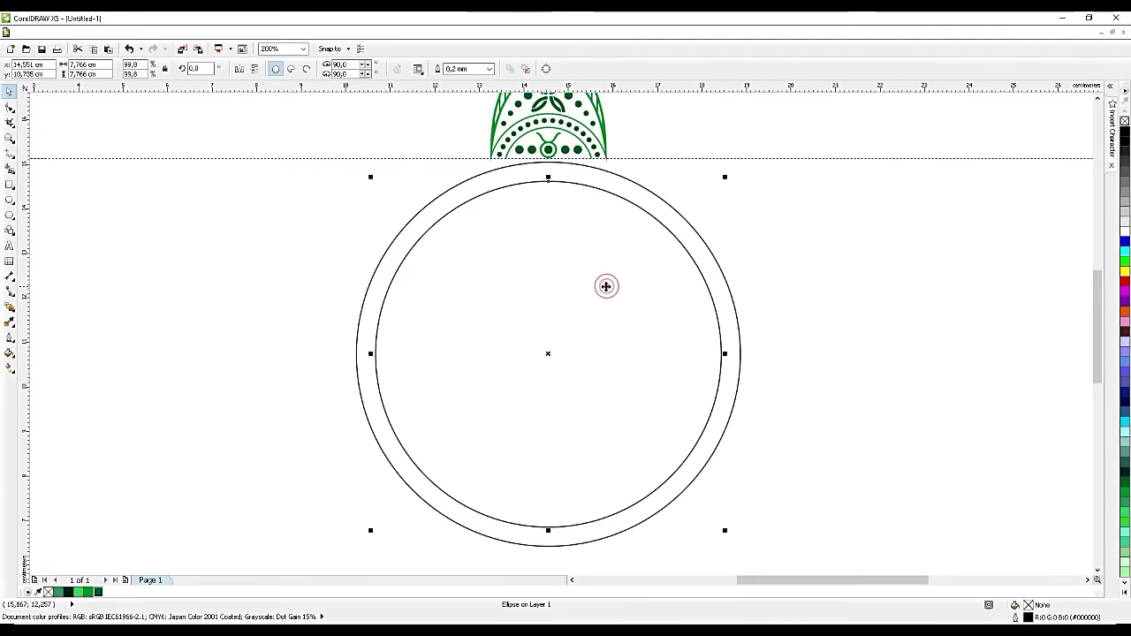
shift+click(662, 202)
click(576, 266)
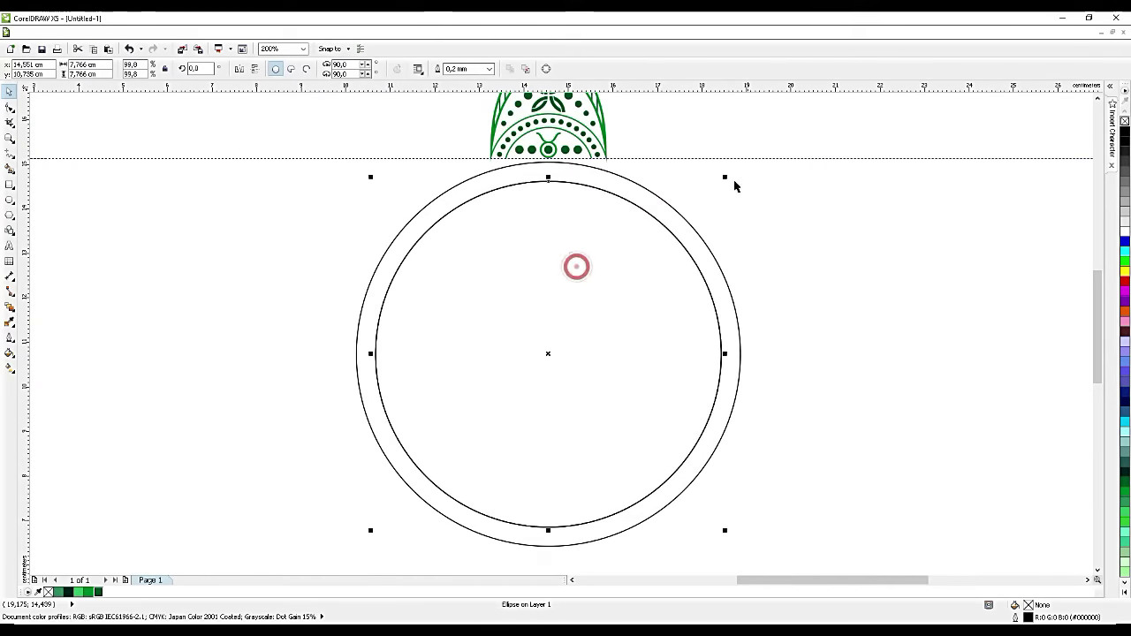
drag(725, 177, 669, 232)
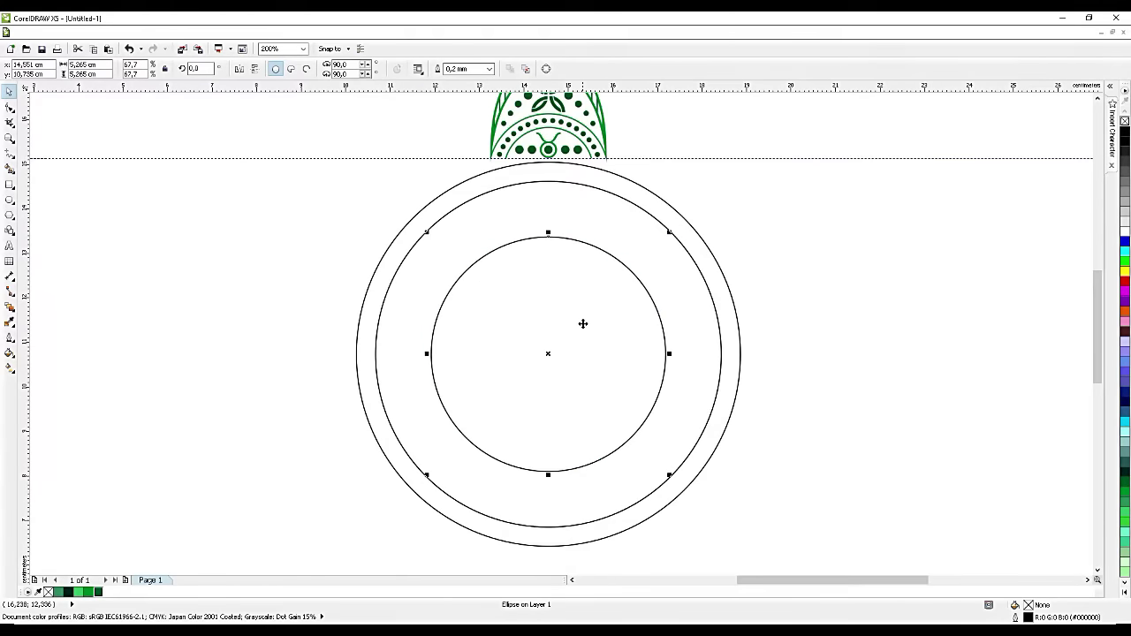
Step: Duplicate the 5.3 cm circle in place and scale the copy down concentrically to about 4.4 cm
click(582, 324)
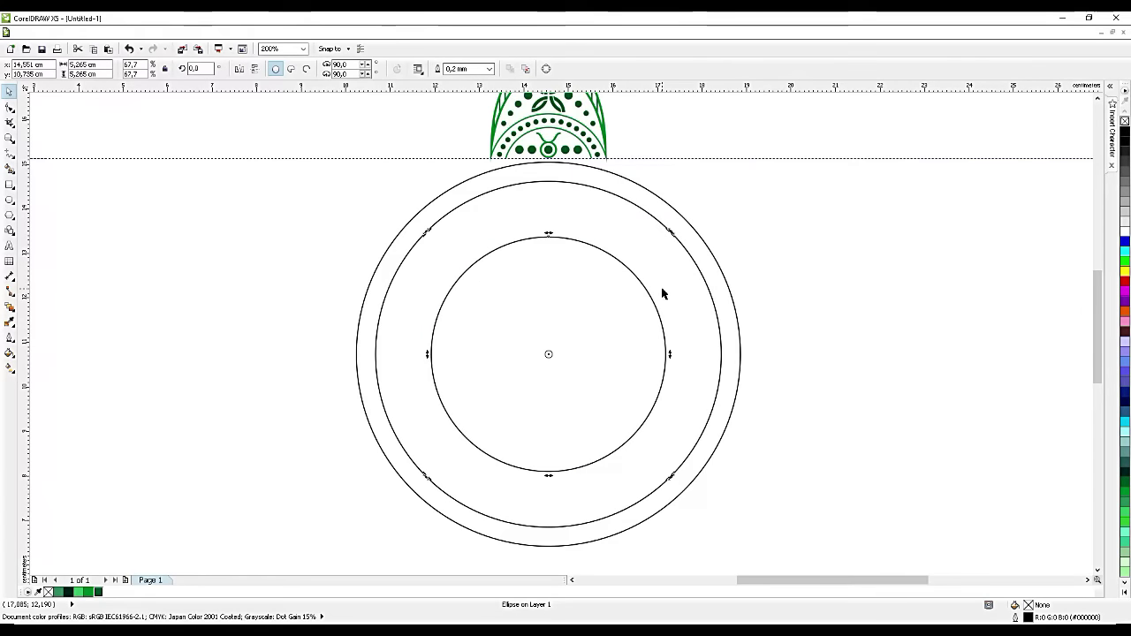
key(ctrl+c)
click(618, 305)
key(ctrl+v)
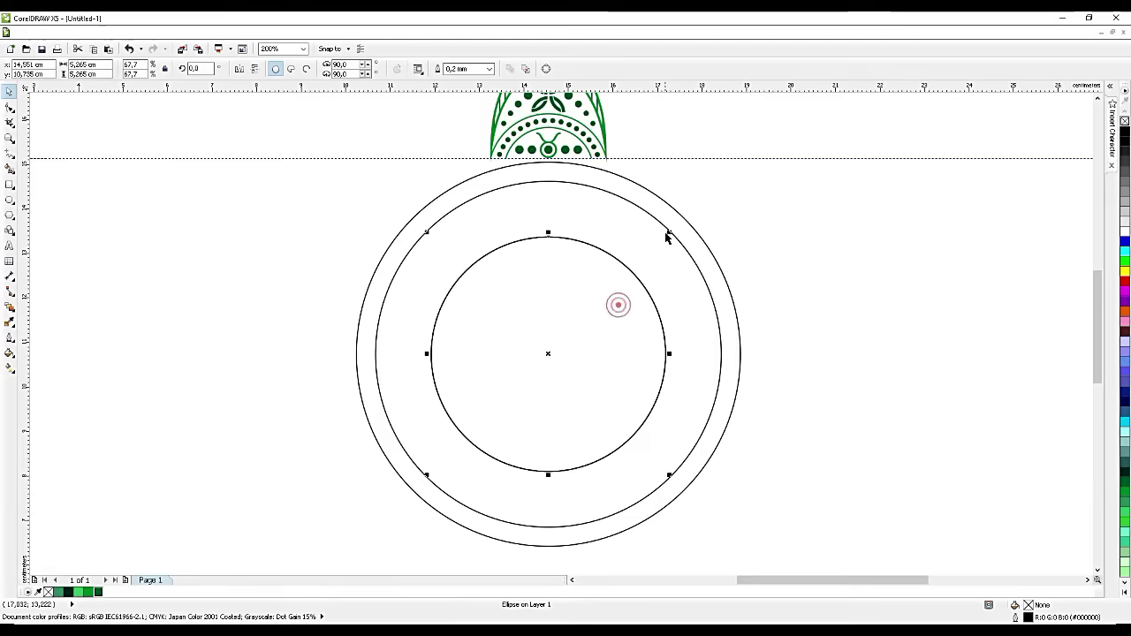
drag(668, 234, 647, 251)
Step: Trim the 5.3 cm circle with the smaller one and move the smaller circle out to the right of the rings
shift+click(619, 263)
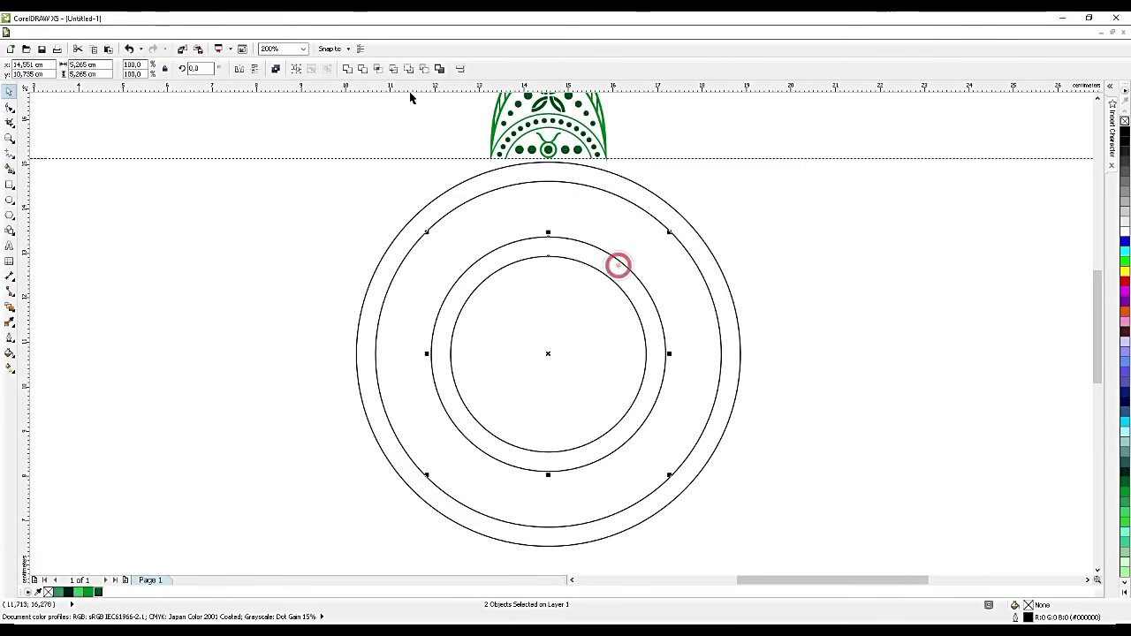
click(362, 69)
drag(553, 298, 943, 283)
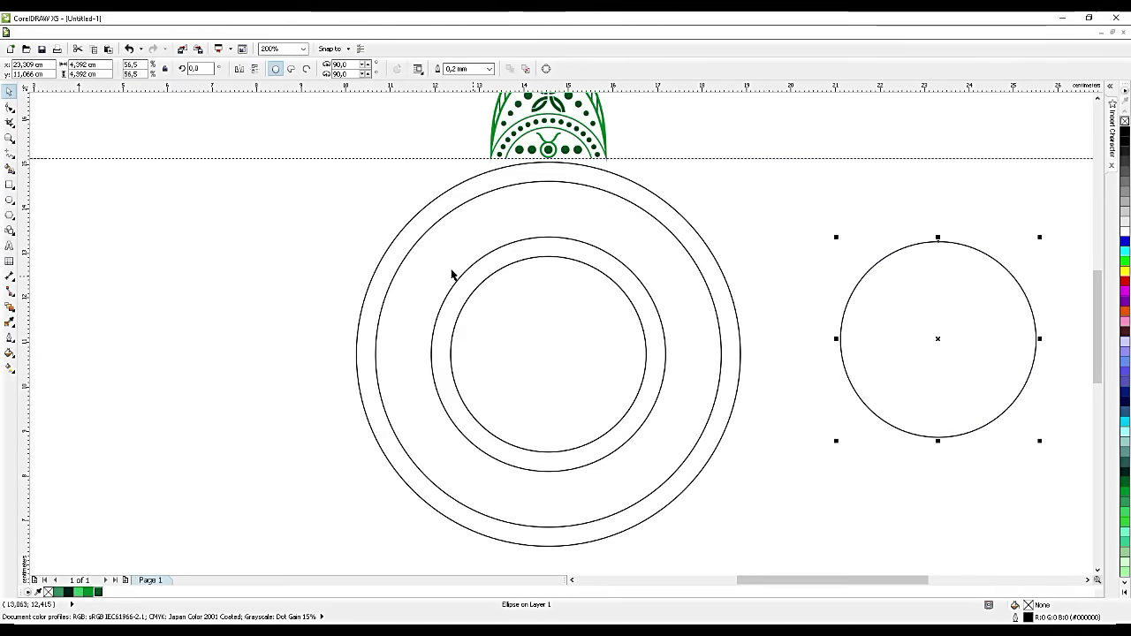
scroll(452, 275, down, 1)
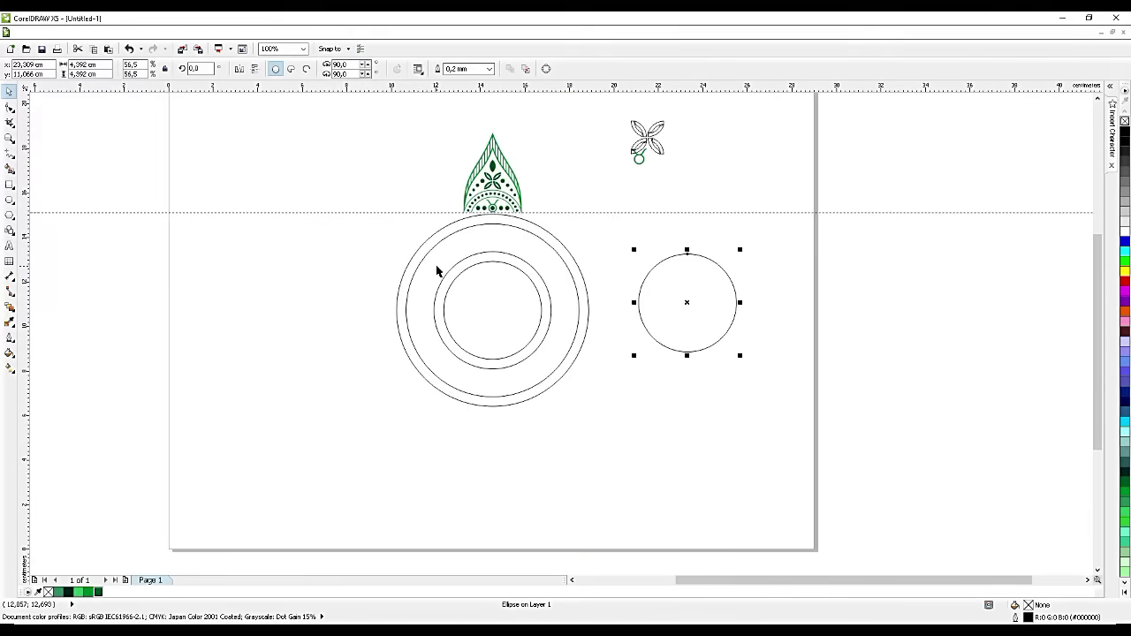
Step: Draw a vertical straight line about 6.4 cm long through the centre of the inner ring, extending past its edges
click(518, 265)
click(14, 155)
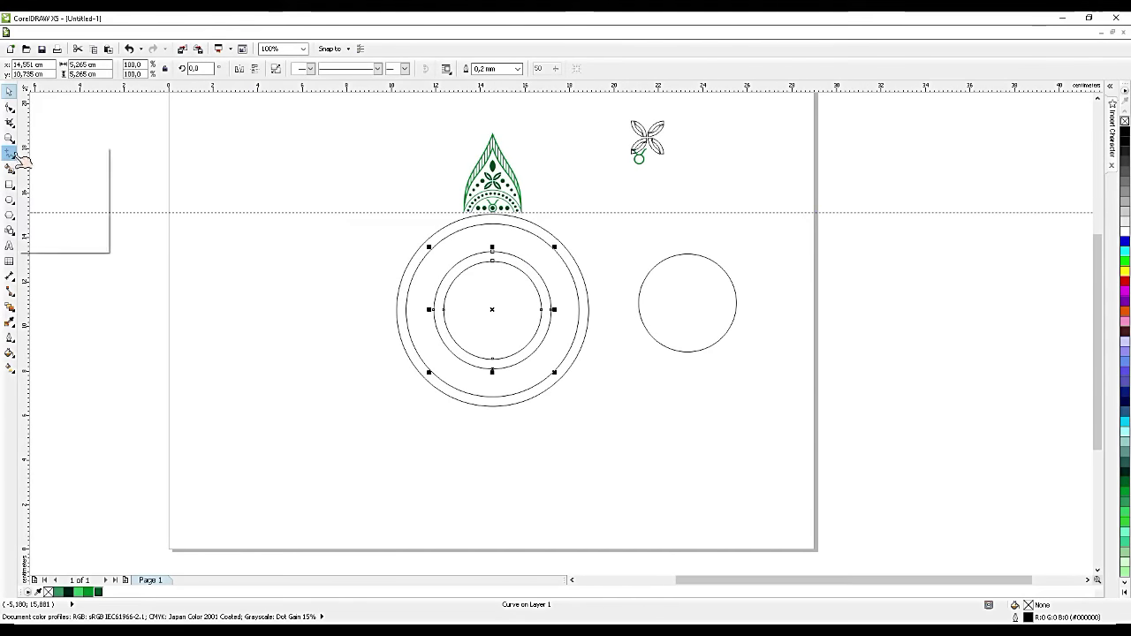
click(53, 183)
scroll(492, 280, up, 1)
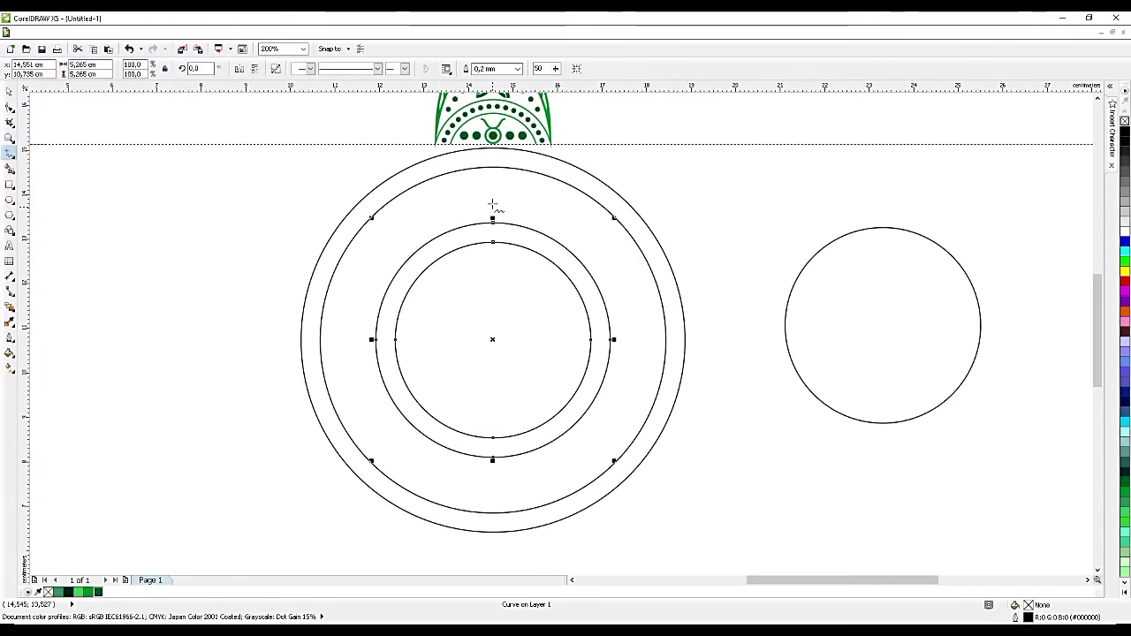
drag(492, 189, 493, 479)
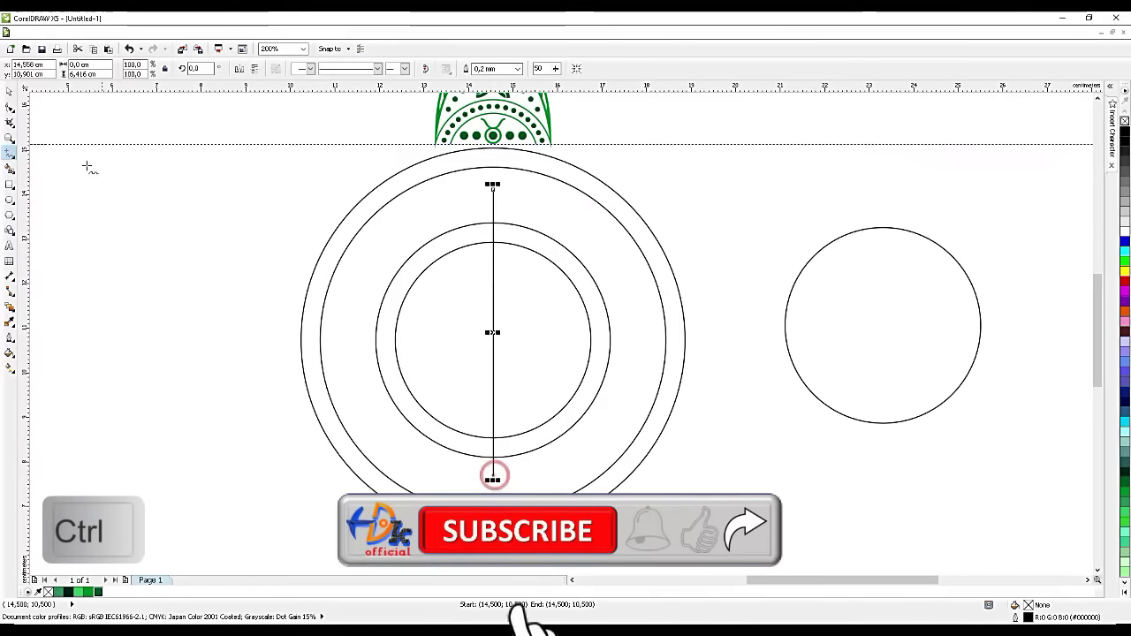
Step: Create 1 copy of the vertical line rotated 5° about its centre using the Rotate transformation
click(9, 91)
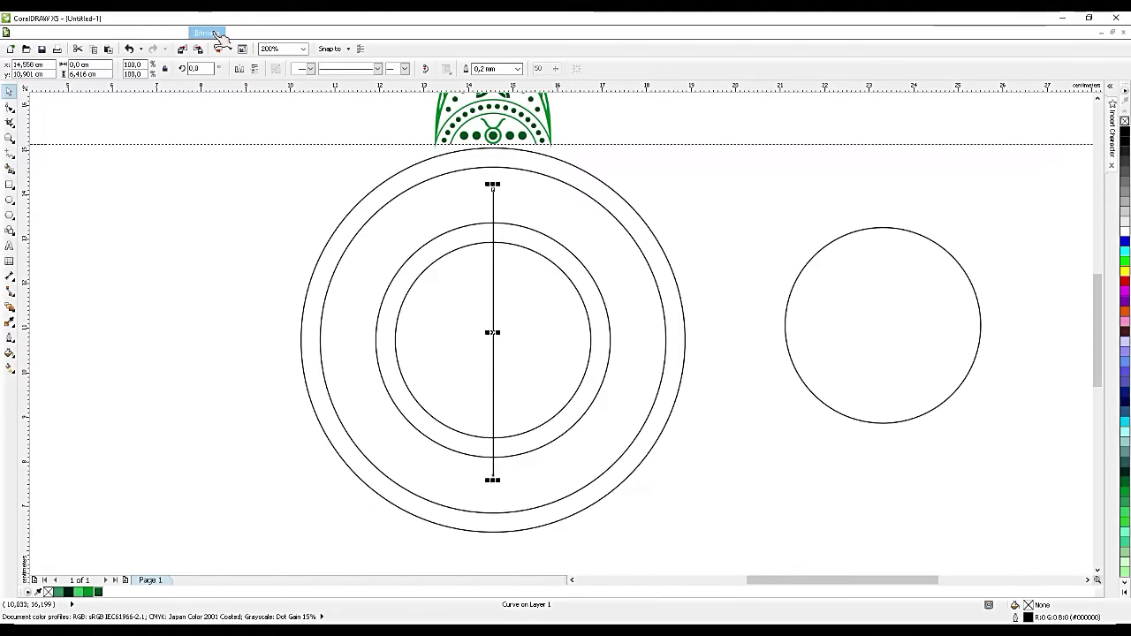
click(171, 33)
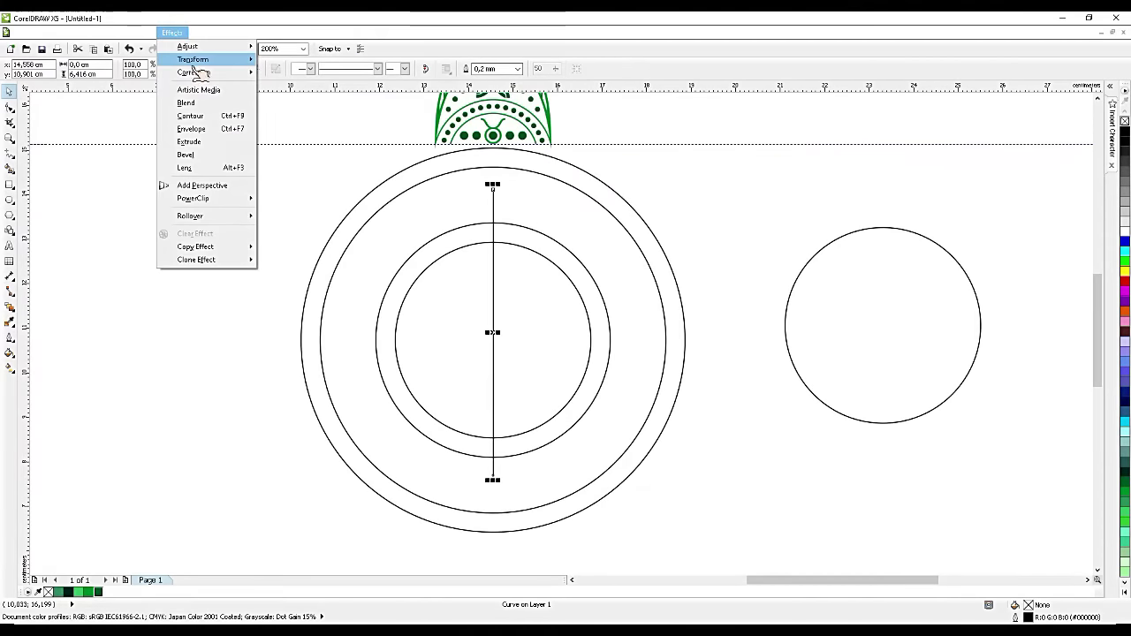
mouse_move(106, 33)
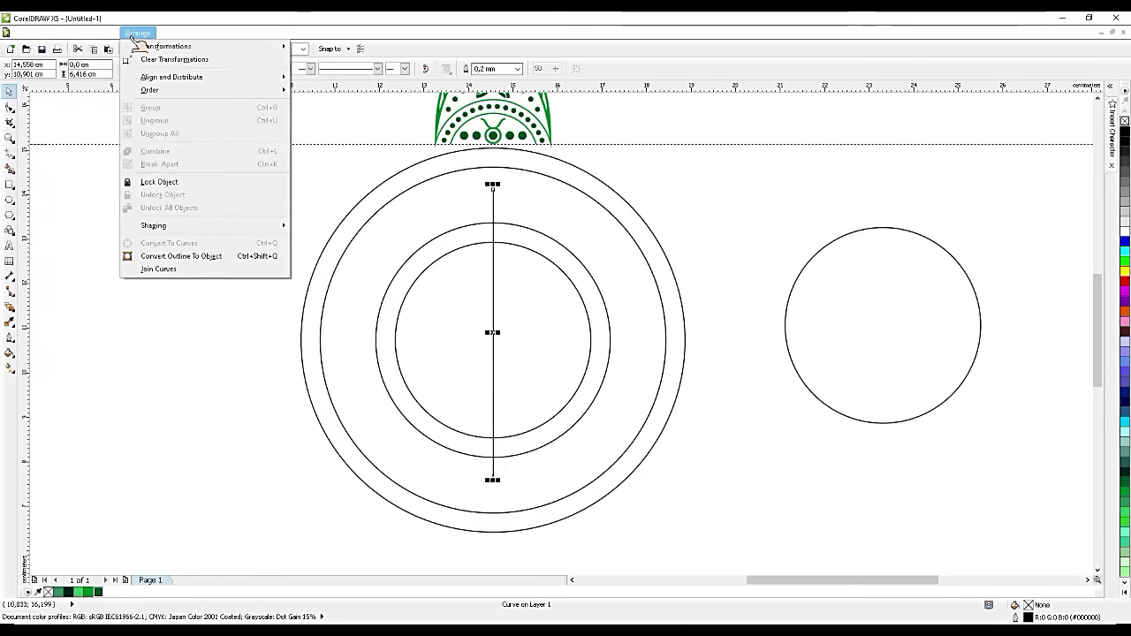
click(181, 46)
click(328, 62)
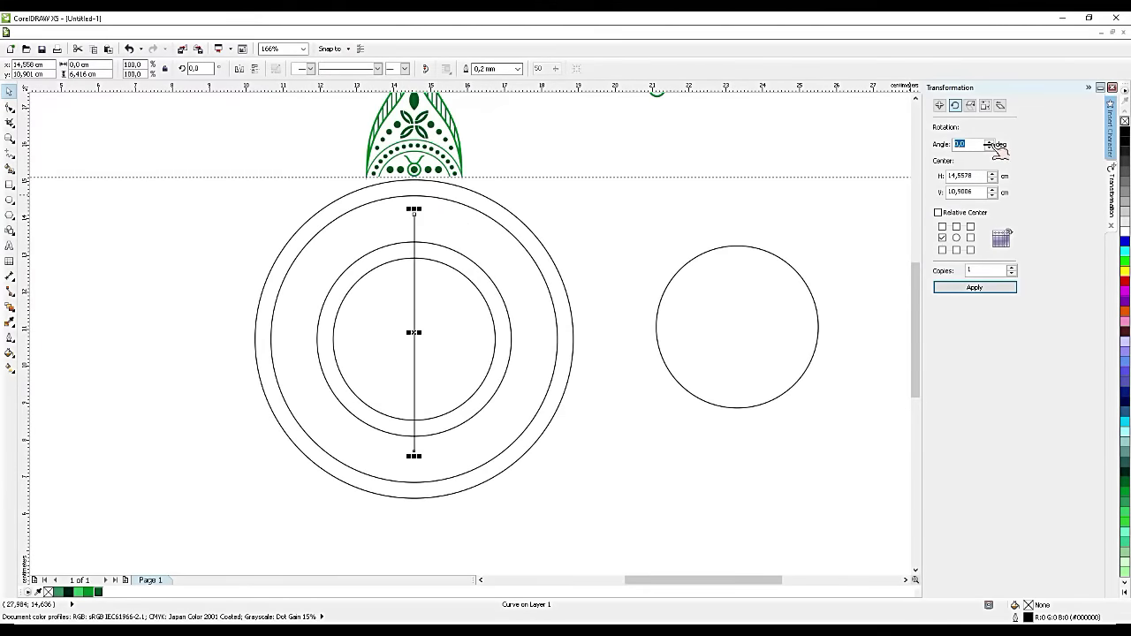
text(5)
click(984, 289)
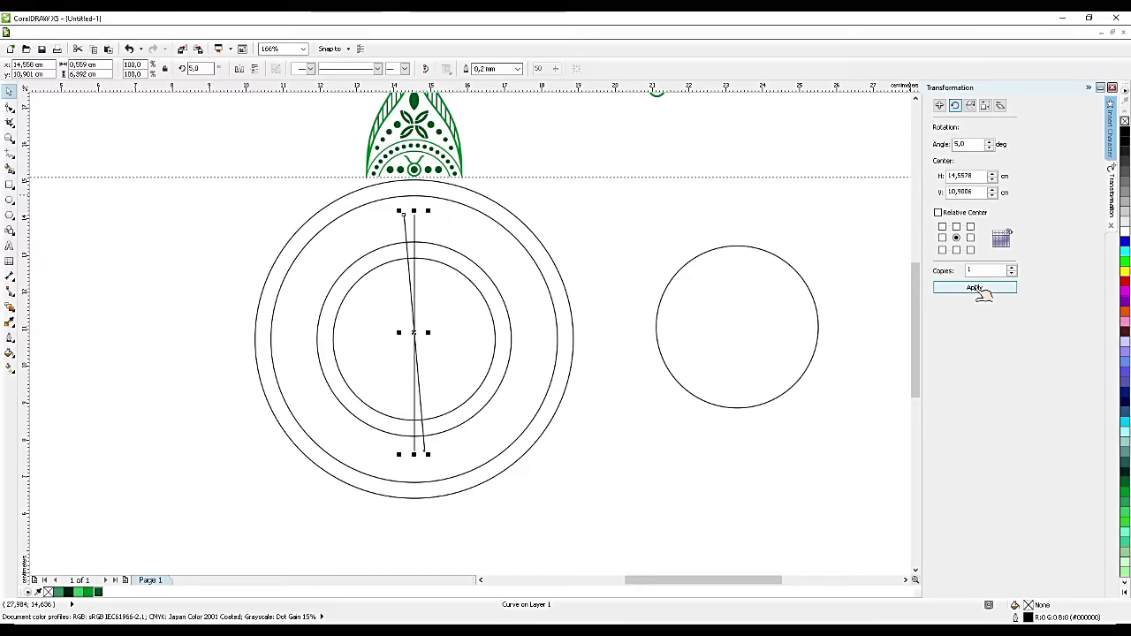
Step: Undo the single rotated line and create 35 copies of the vertical line rotated in 5° increments around its centre
key(ctrl+z)
click(977, 270)
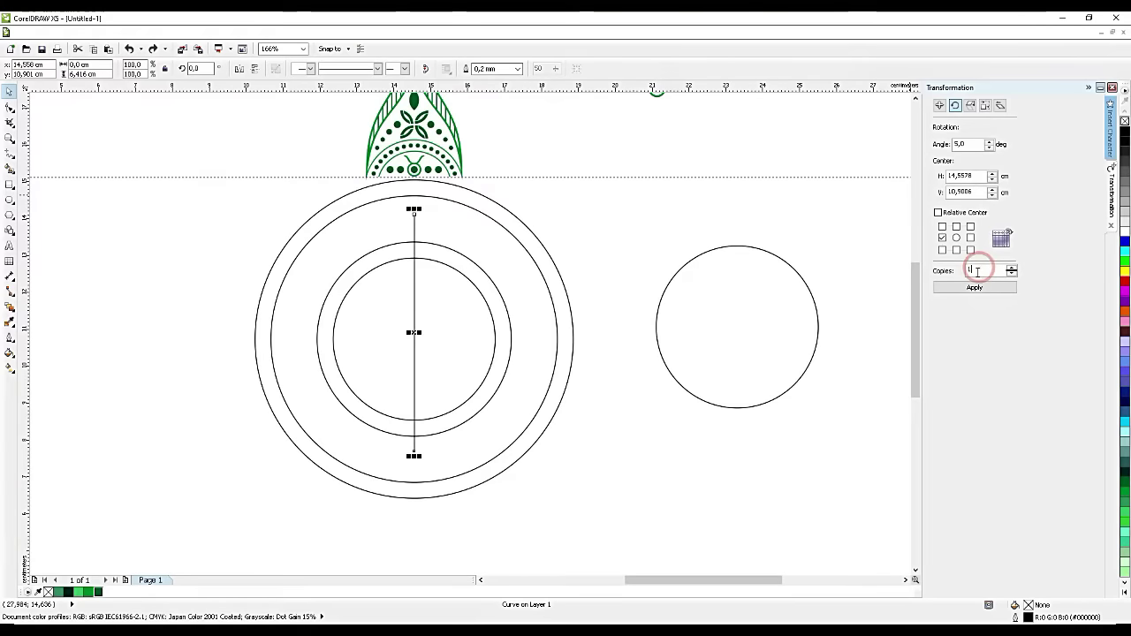
double_click(972, 271)
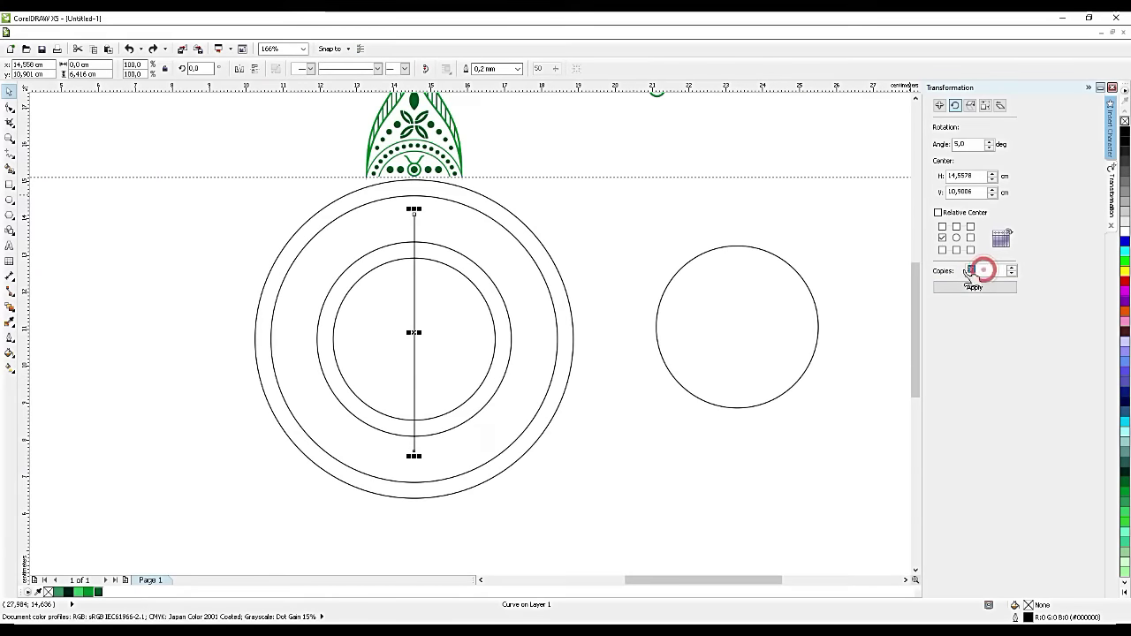
text(35)
click(989, 288)
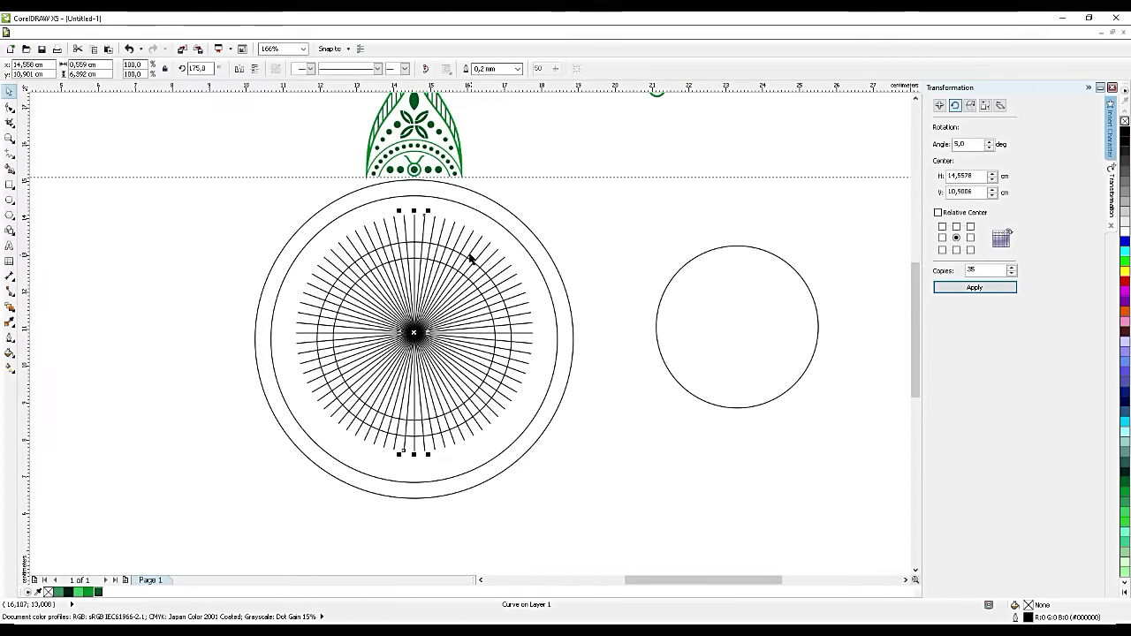
Step: Select all the radial lines without the ring and place them inside the inner ring as a PowerClip
mouse_move(158, 145)
mouse_down()
mouse_move(515, 408)
mouse_move(577, 499)
mouse_up()
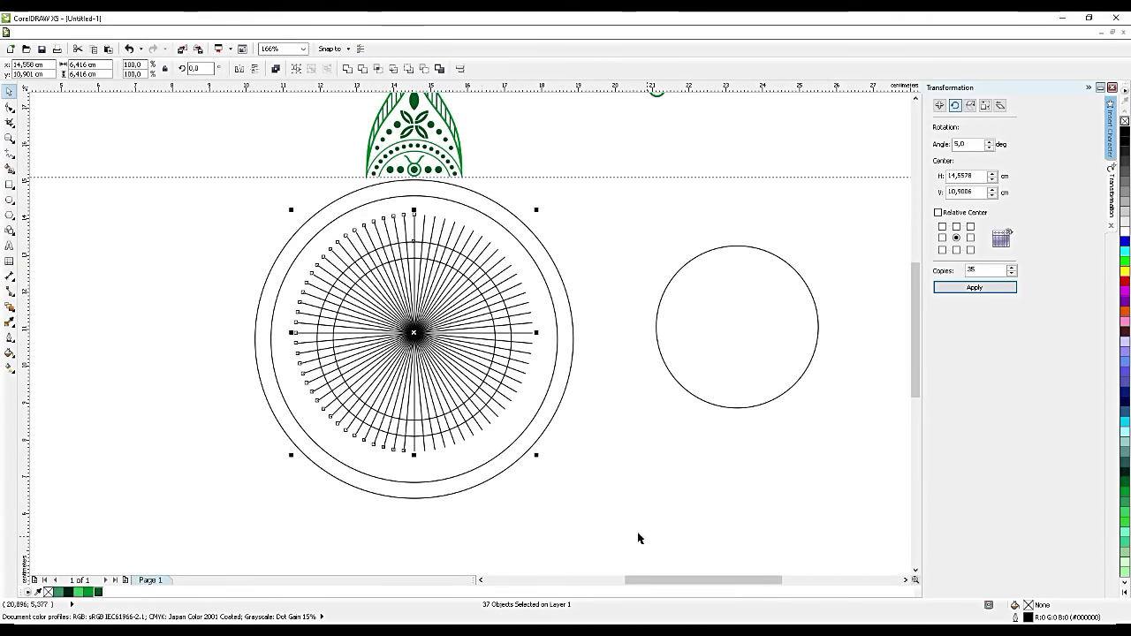
drag(640, 538, 218, 190)
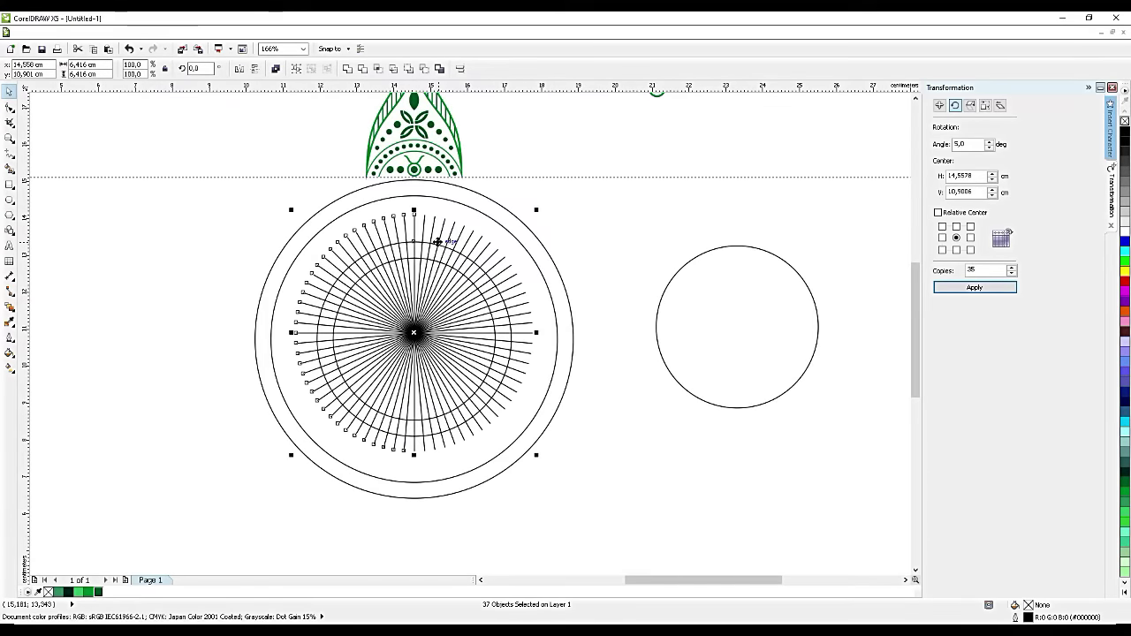
scroll(433, 244, up, 3)
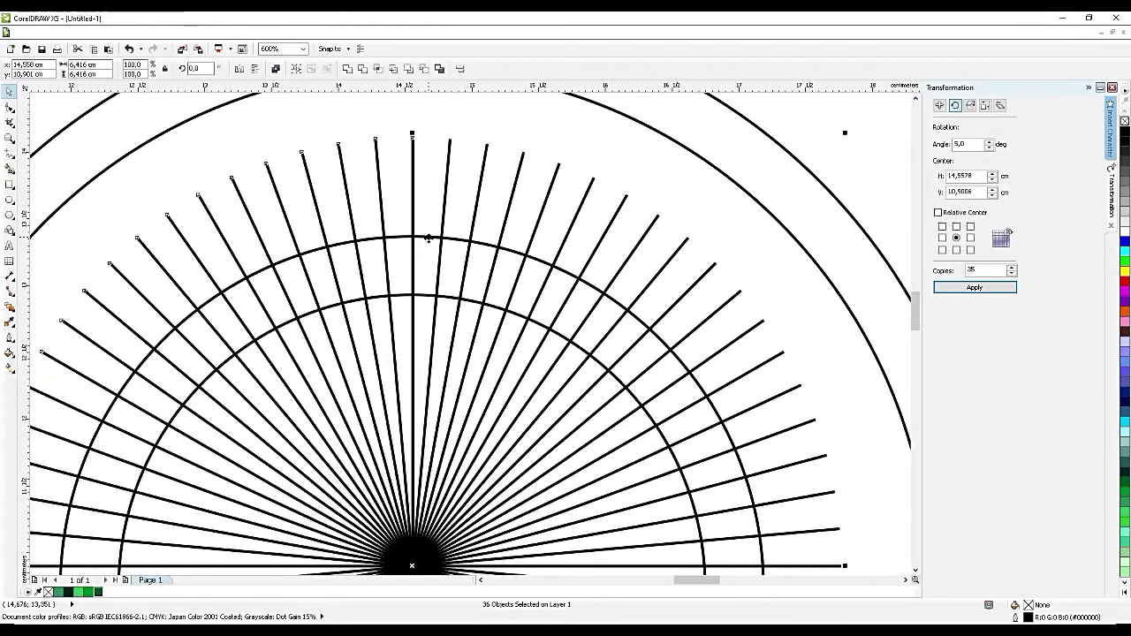
shift+click(429, 238)
scroll(430, 240, down, 3)
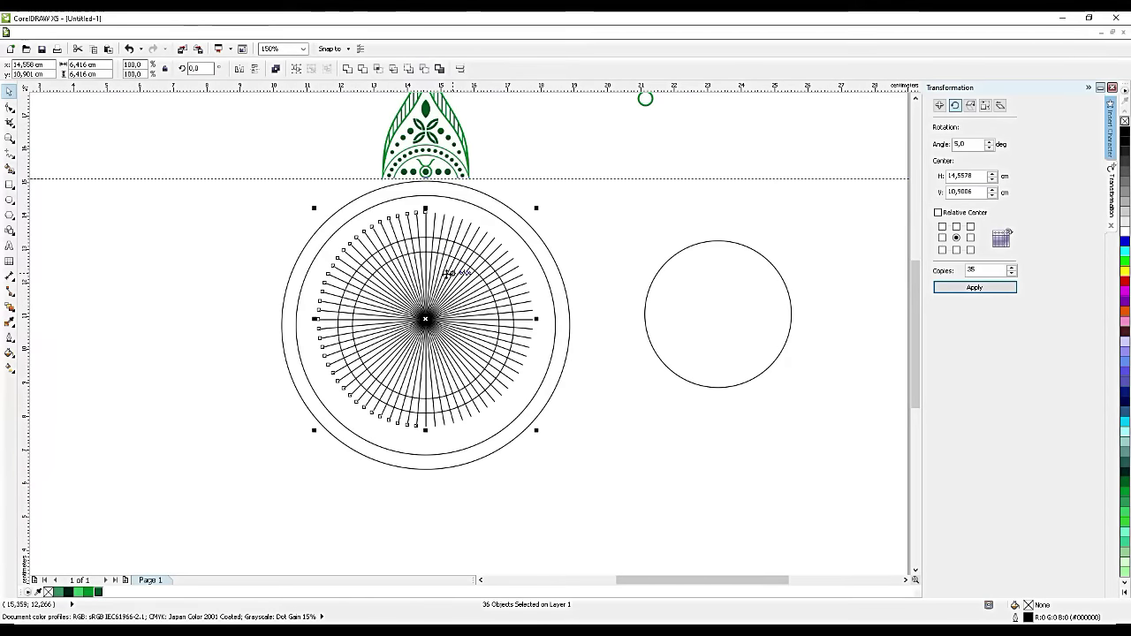
click(172, 34)
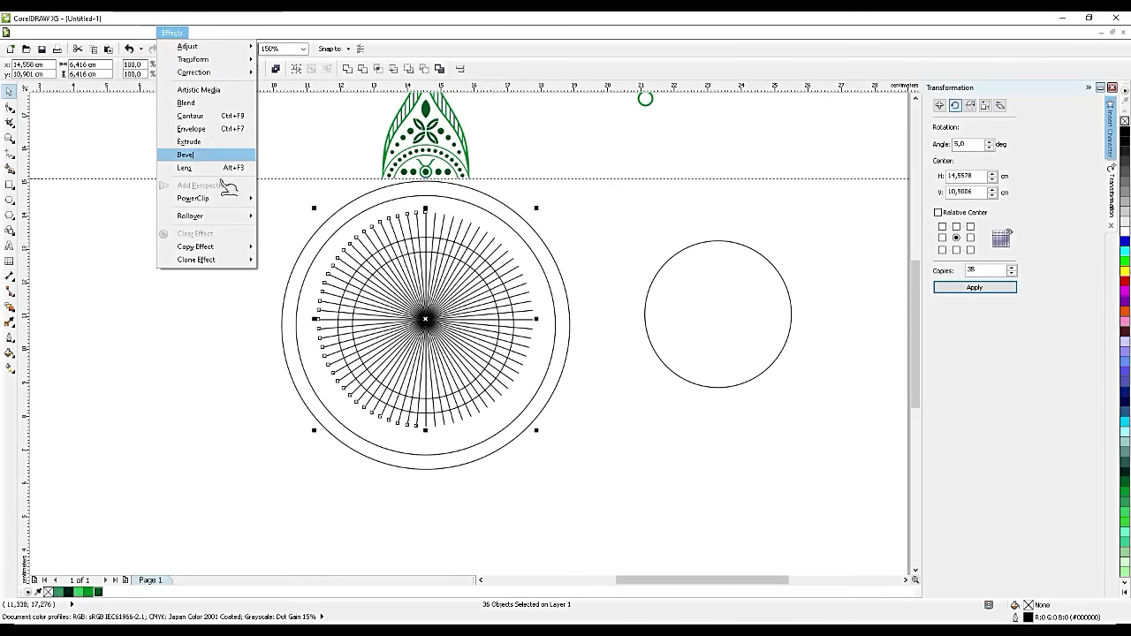
click(222, 200)
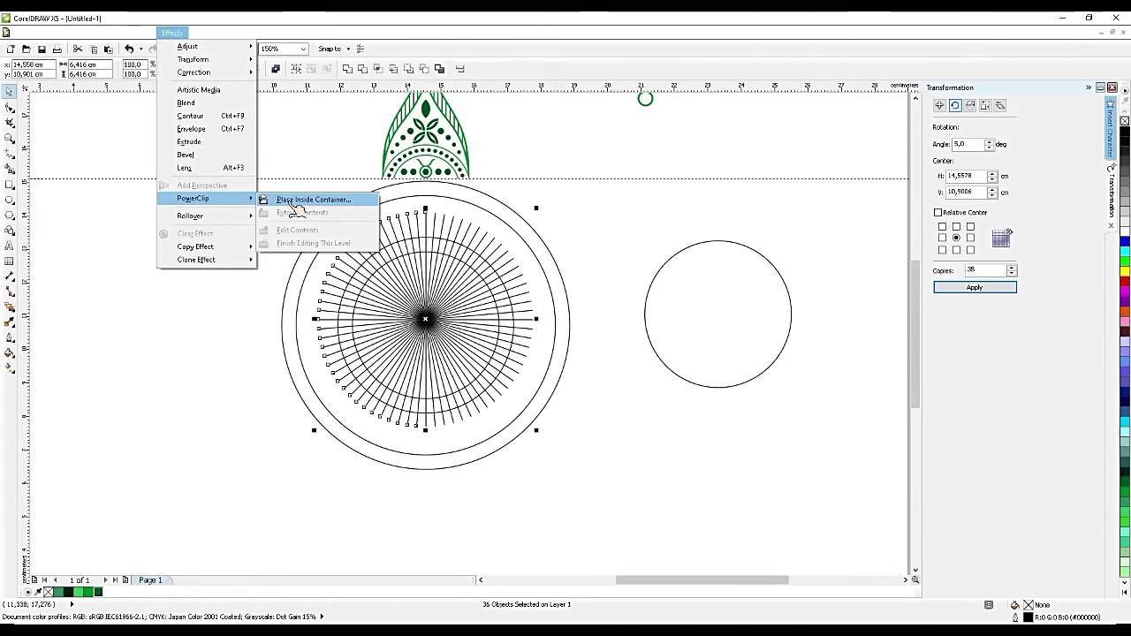
click(291, 201)
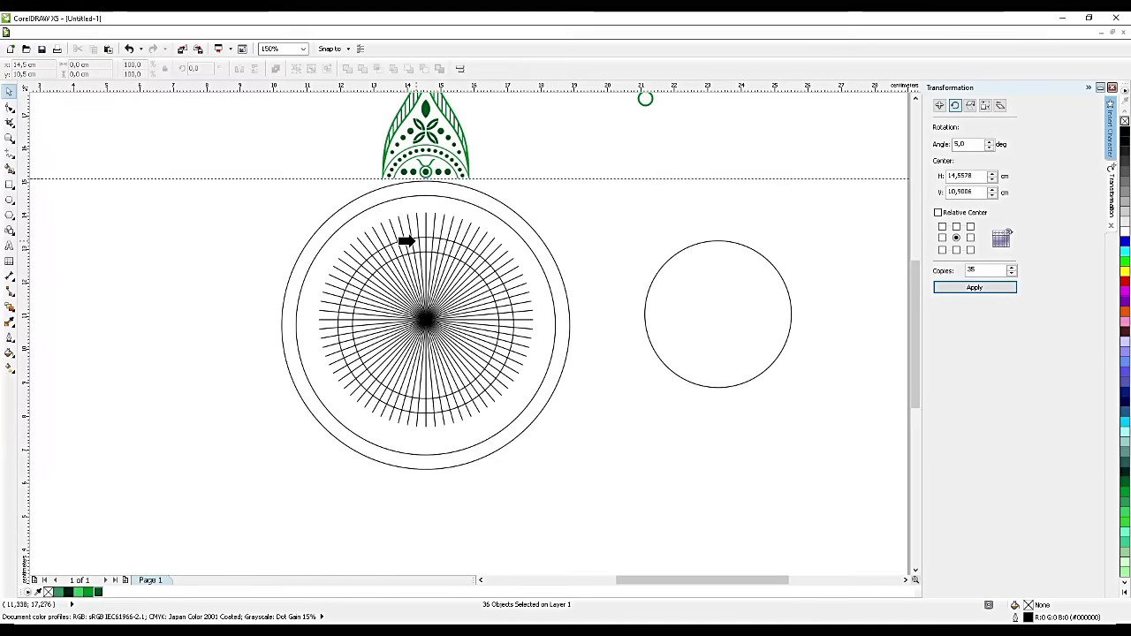
click(425, 244)
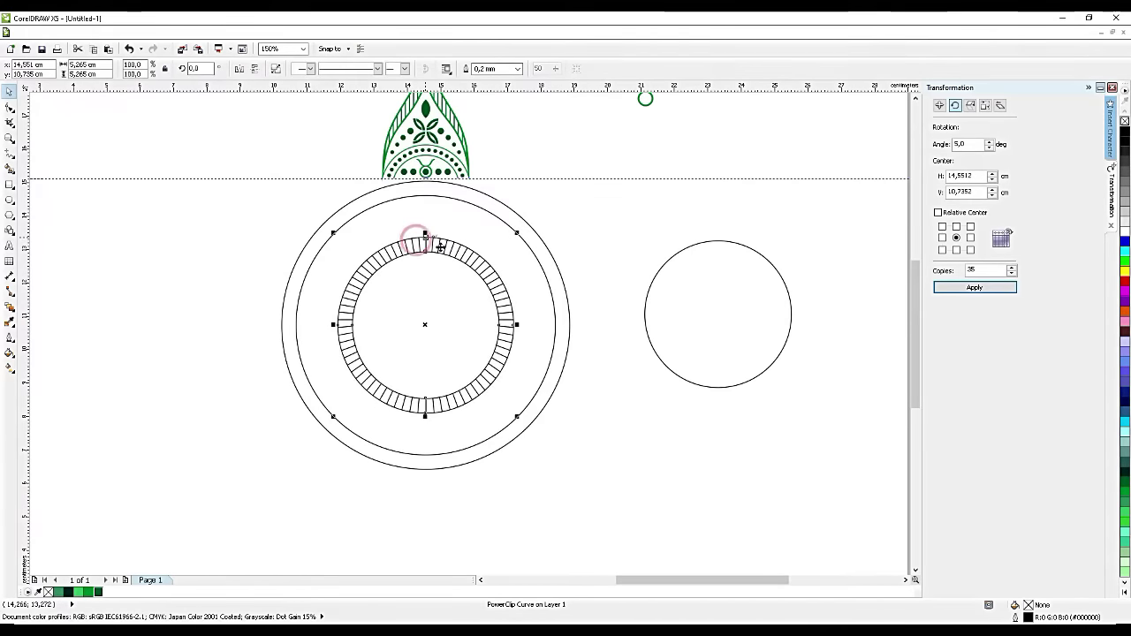
Step: Set the outline width of the inner ring to 0.3 mm
click(623, 465)
click(489, 284)
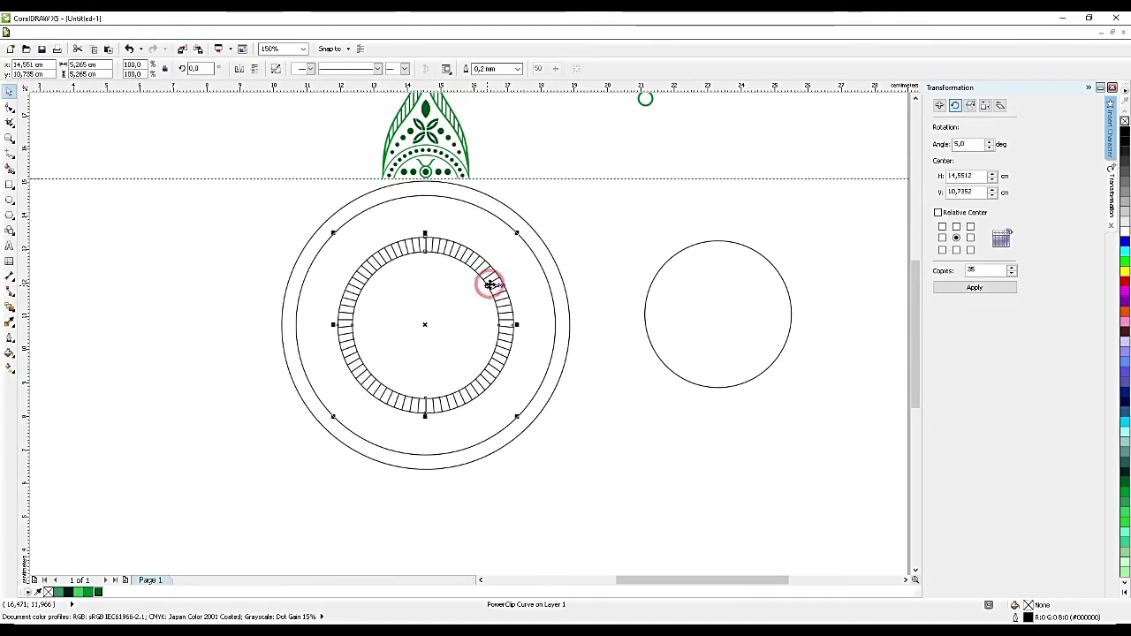
scroll(489, 285, up, 2)
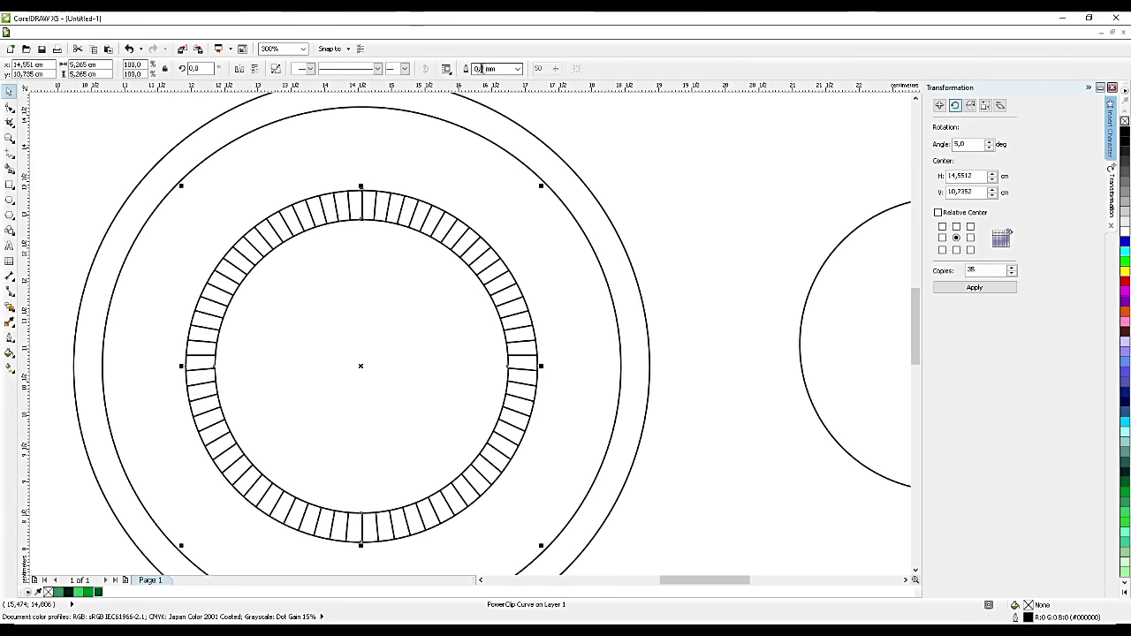
drag(479, 69, 484, 69)
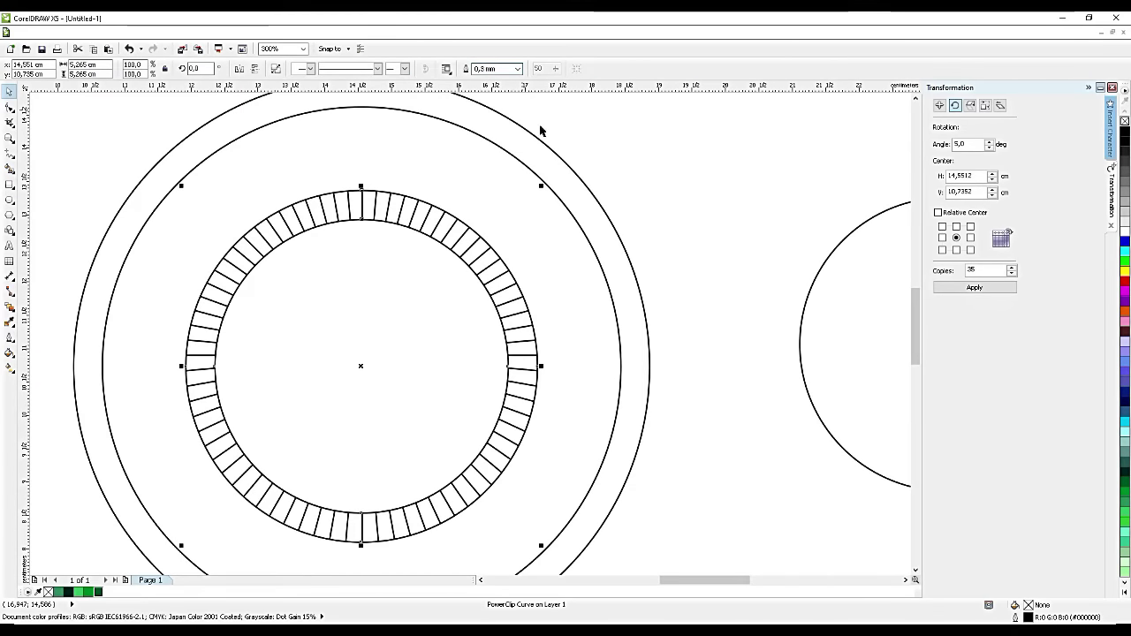
text(3)
click(512, 365)
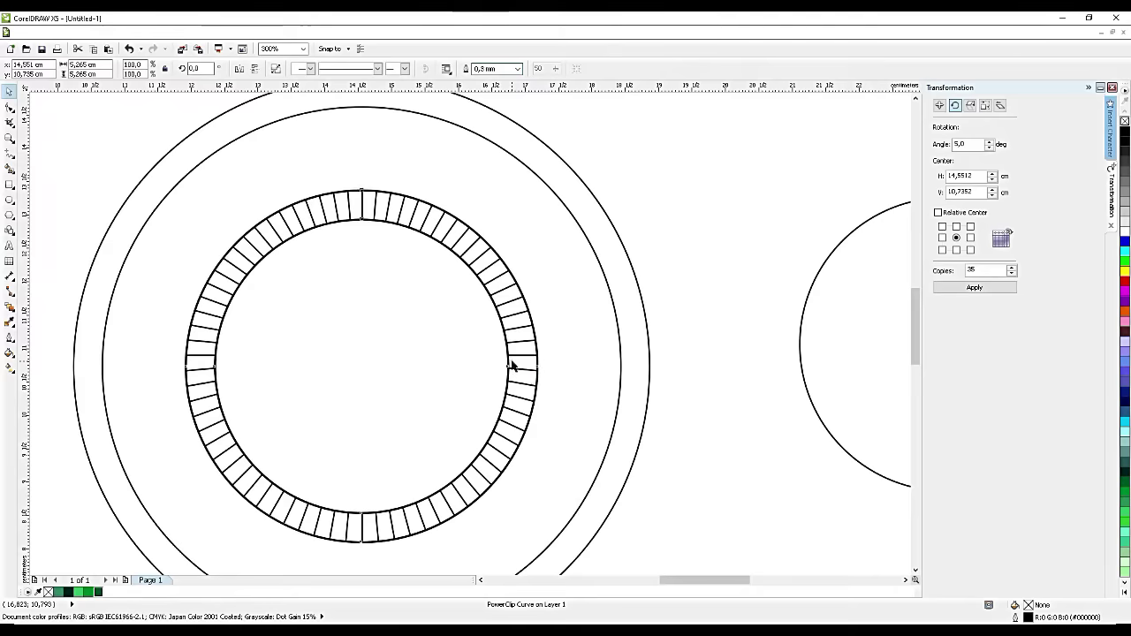
Step: Edit the inner ring's PowerClip contents, adjusting the outline width of all radial lines and colouring their outlines dark green
scroll(512, 365, down, 3)
click(513, 293)
ctrl+click(500, 290)
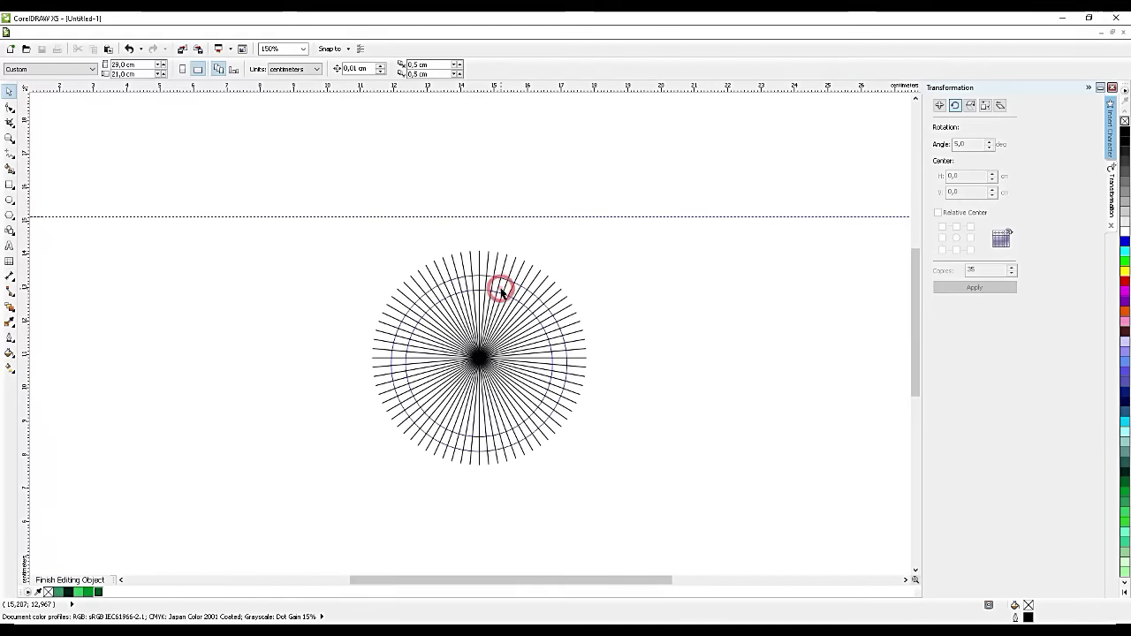
click(513, 269)
drag(685, 221, 265, 501)
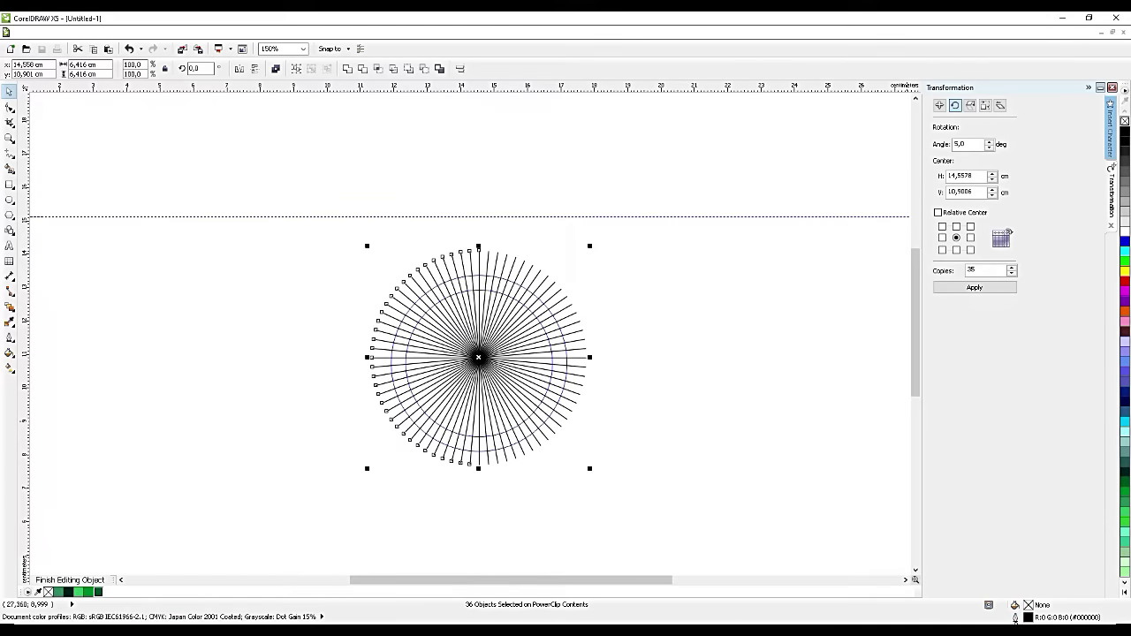
double_click(1015, 617)
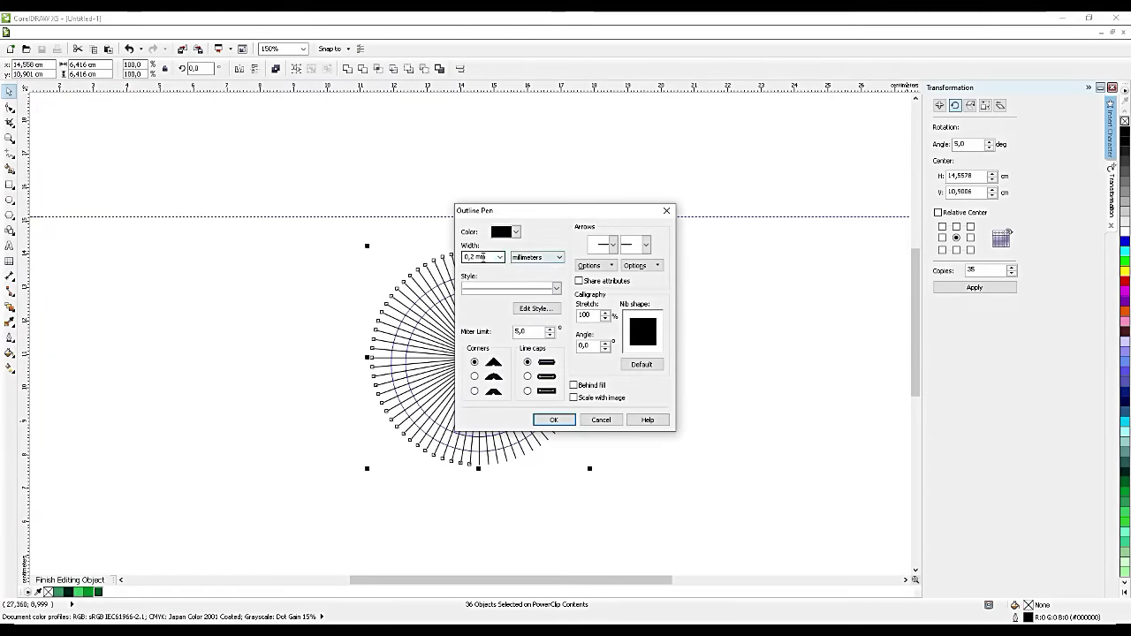
click(474, 257)
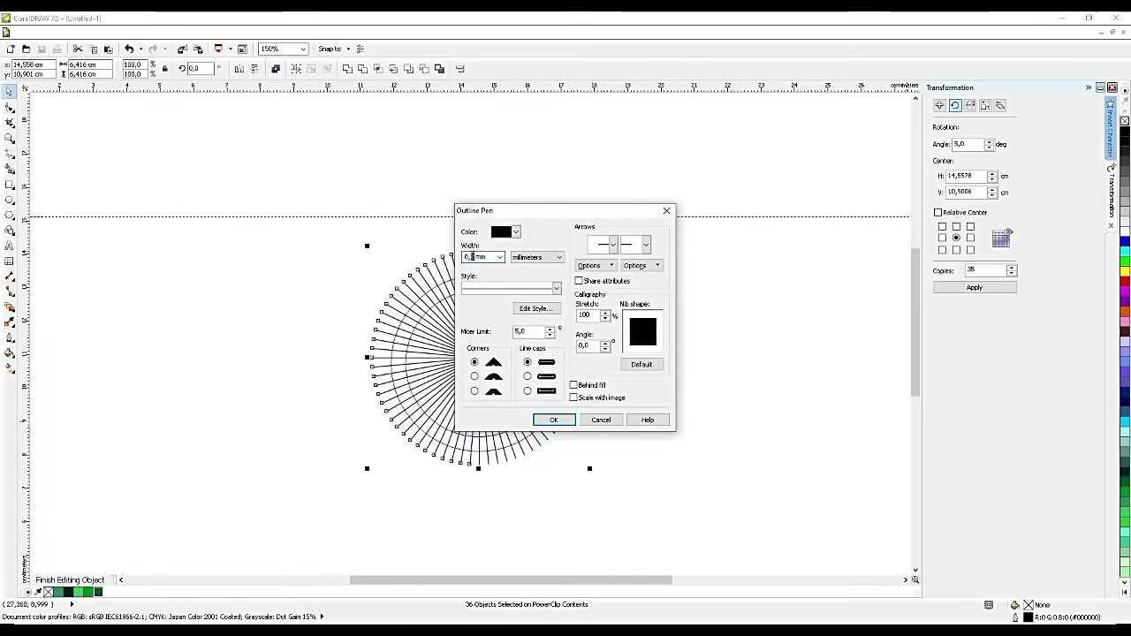
click(556, 420)
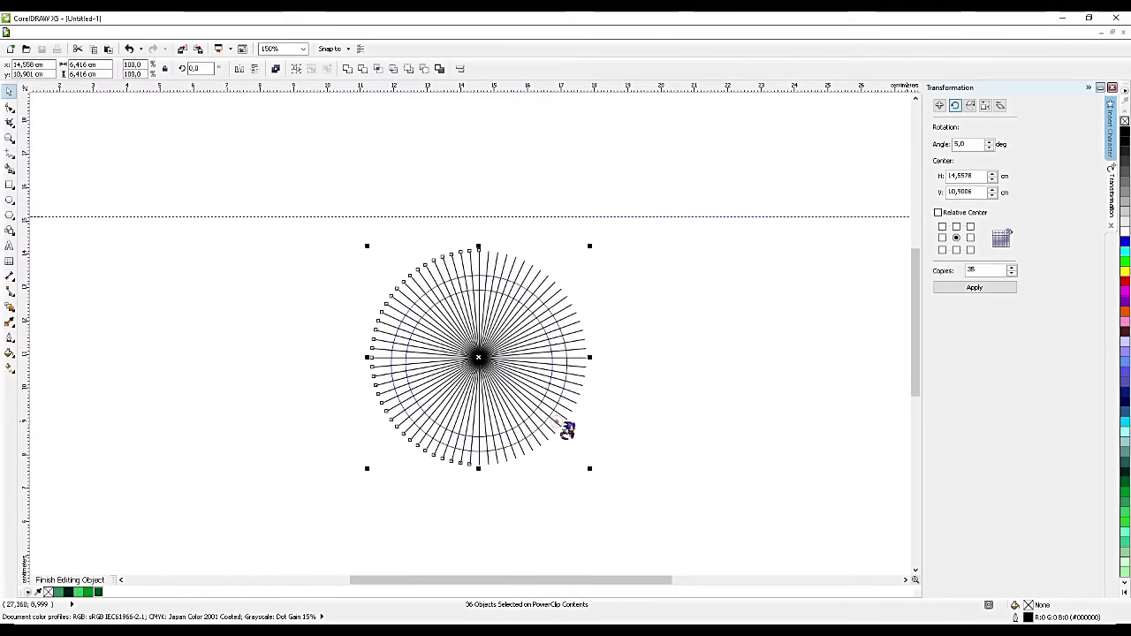
right_click(104, 595)
ctrl+click(725, 424)
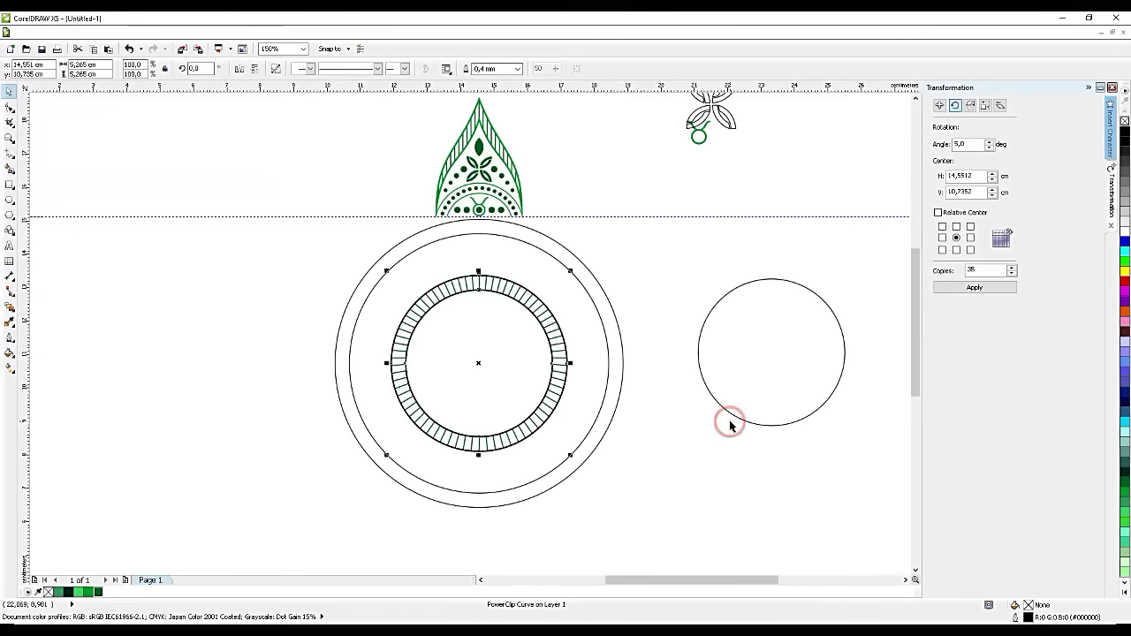
Step: Colour the inner ring's outline dark green (#006633)
scroll(444, 296, up, 3)
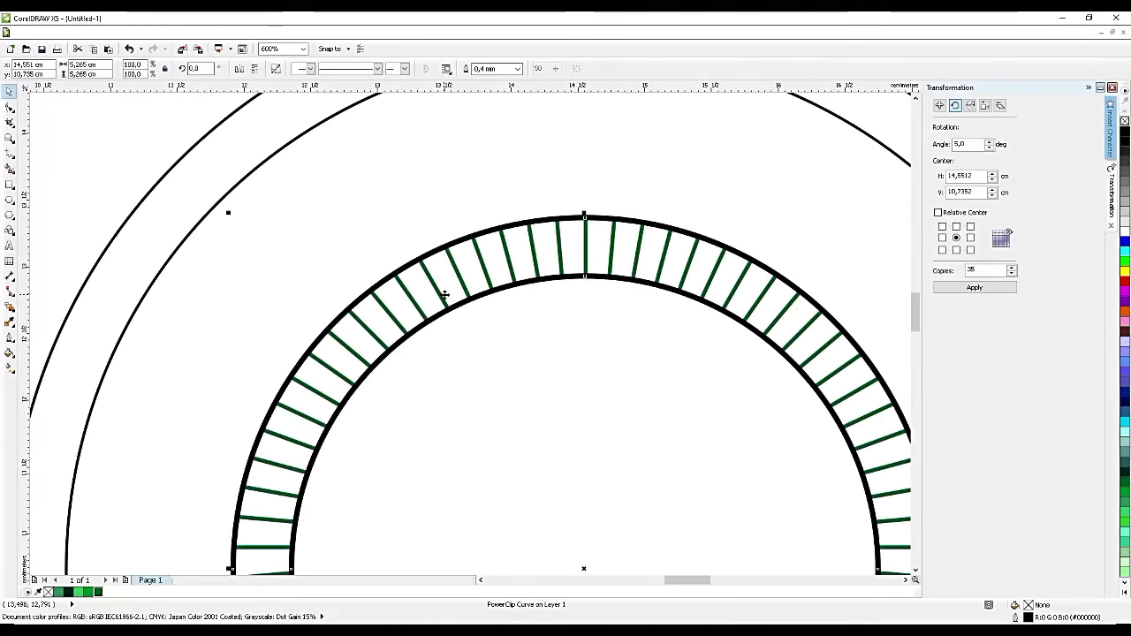
right_click(99, 591)
scroll(499, 331, down, 3)
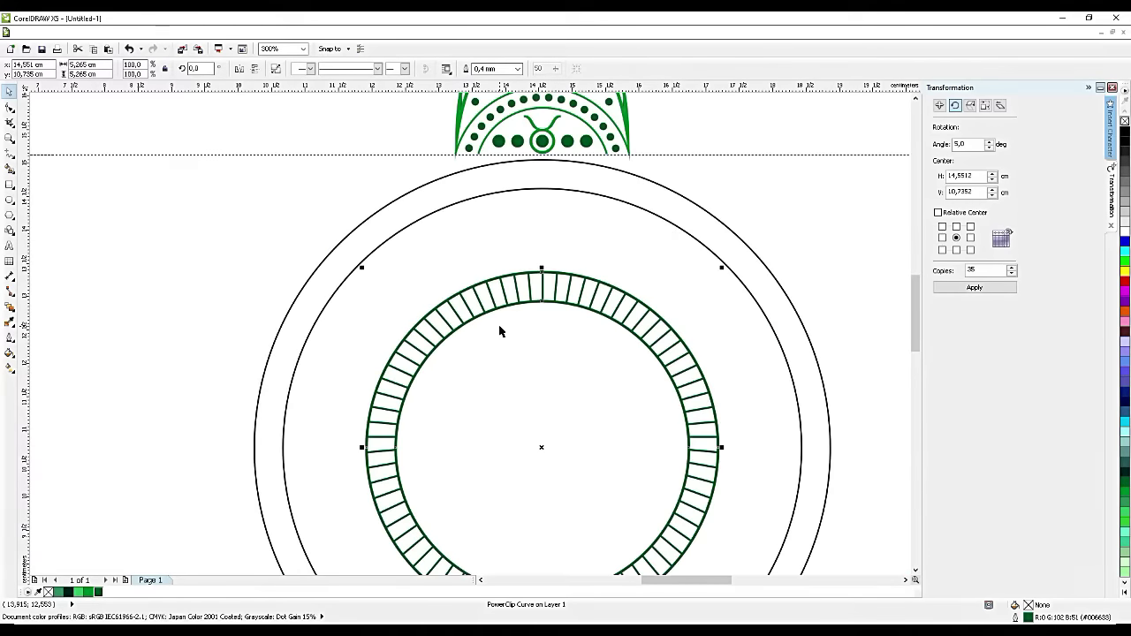
Step: Fill the large outer ring with dark green (#006633)
scroll(527, 254, up, 2)
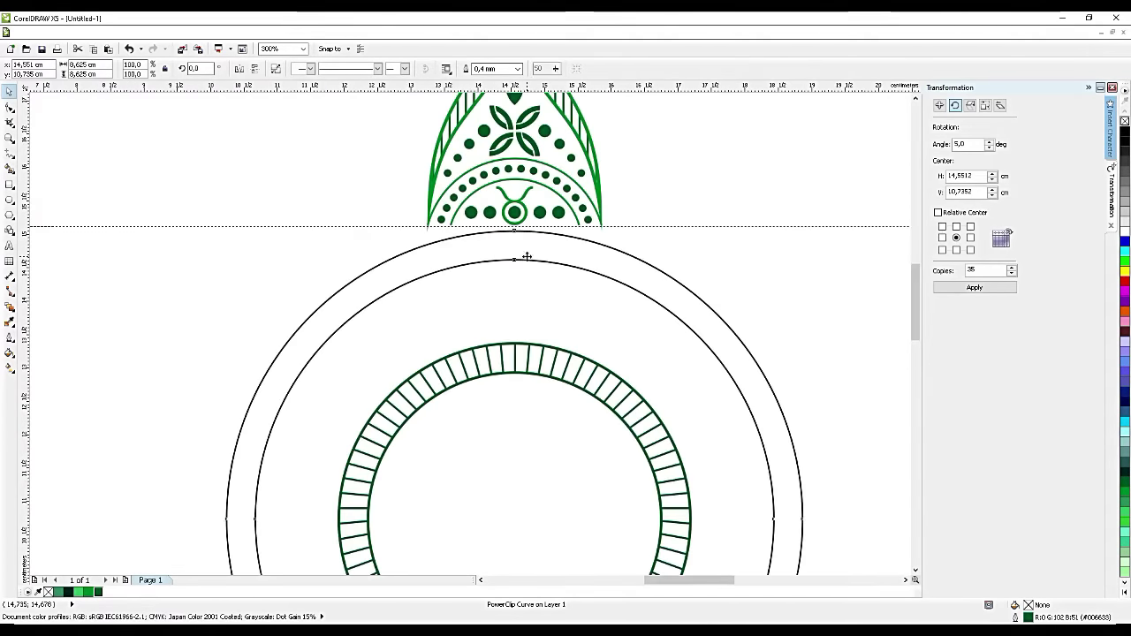
click(523, 255)
click(98, 591)
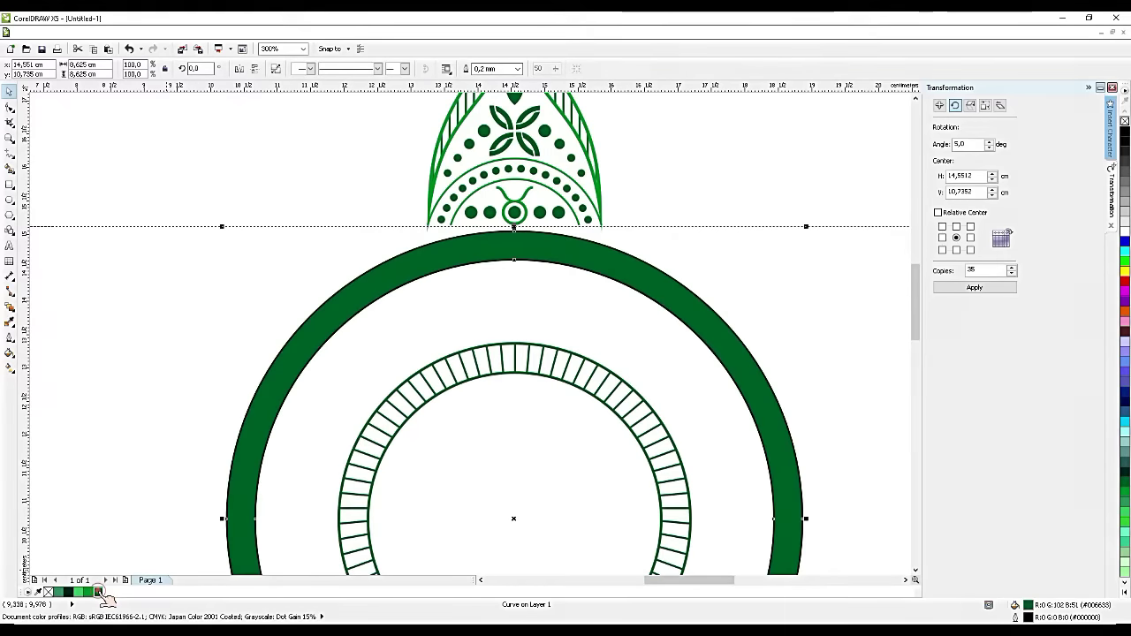
click(133, 371)
Step: Scale the striped inner ring down concentrically to about 4.5 cm in diameter
scroll(531, 339, down, 5)
scroll(535, 340, up, 1)
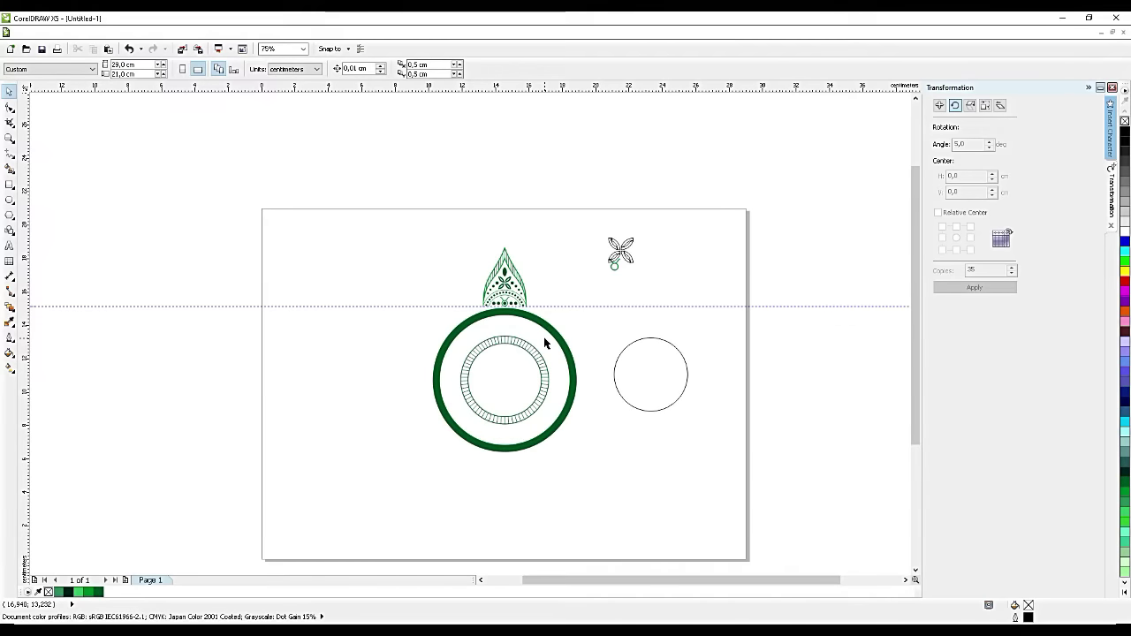
scroll(521, 382, up, 1)
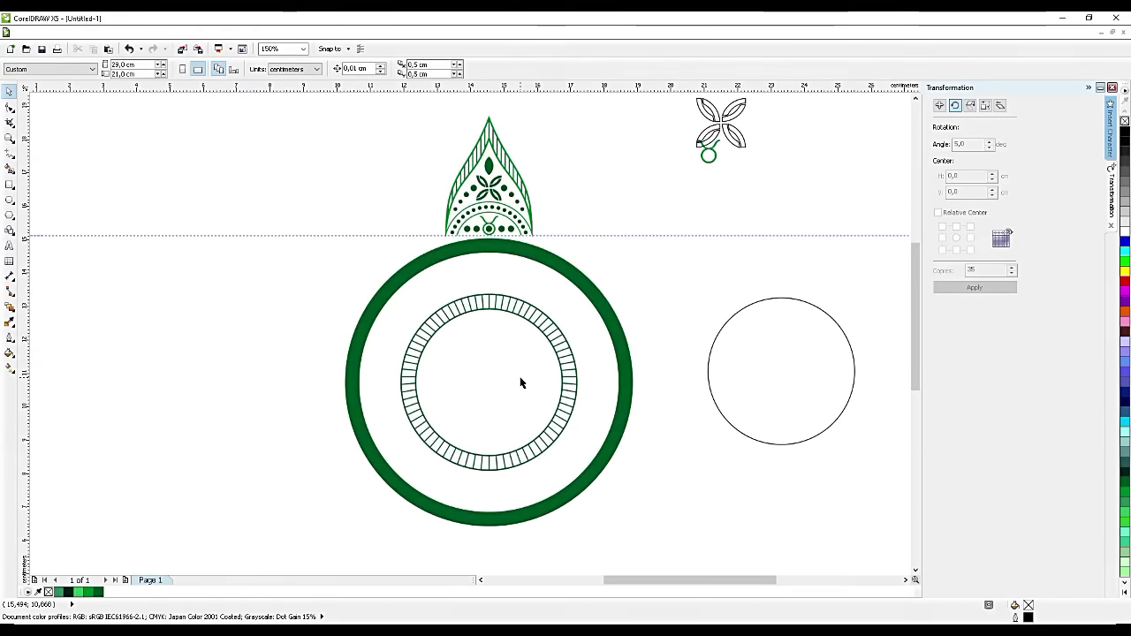
click(564, 355)
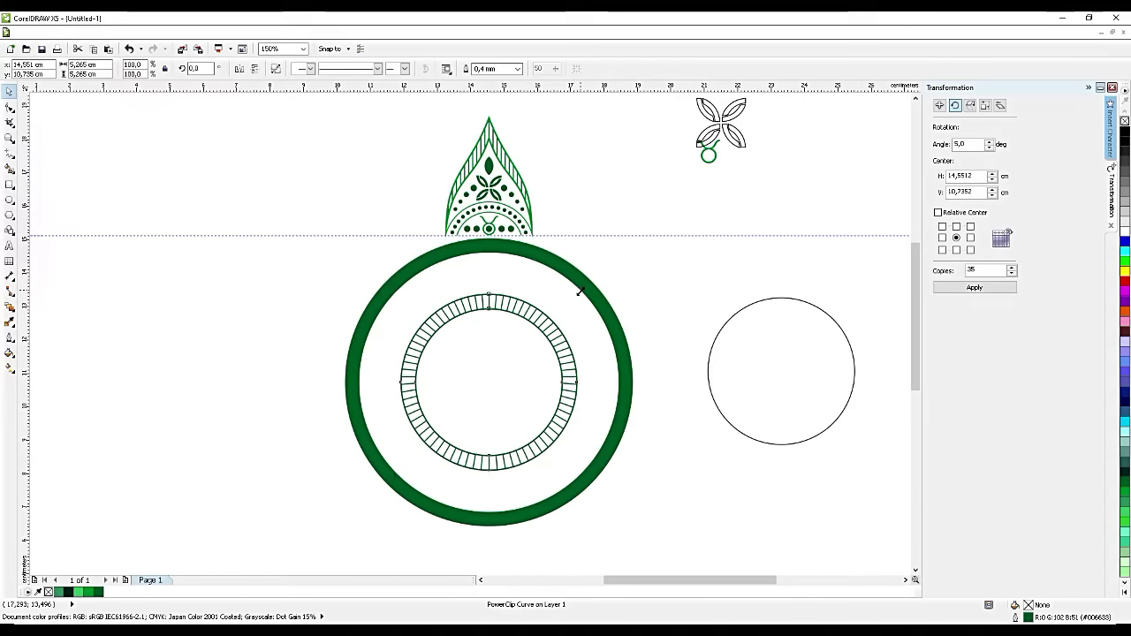
drag(581, 292, 567, 303)
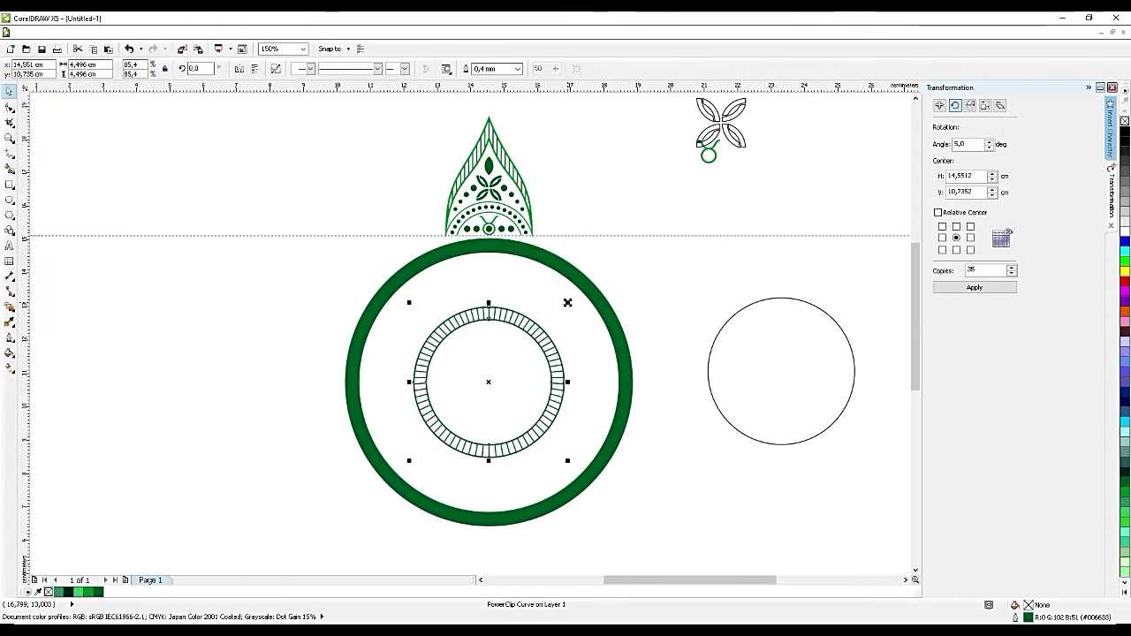
click(681, 457)
Step: Place an enlarged copy of the four-petal motif, about 2.3 cm wide, inside the striped ring and centre it horizontally on the ring
scroll(682, 457, down, 1)
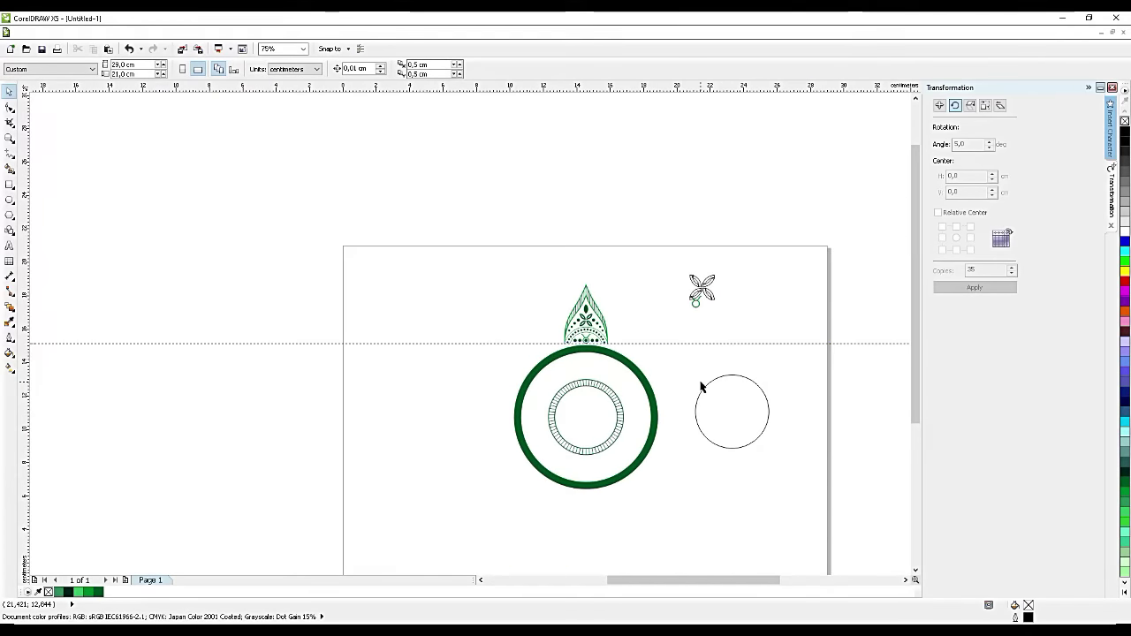
scroll(700, 388, up, 1)
click(708, 200)
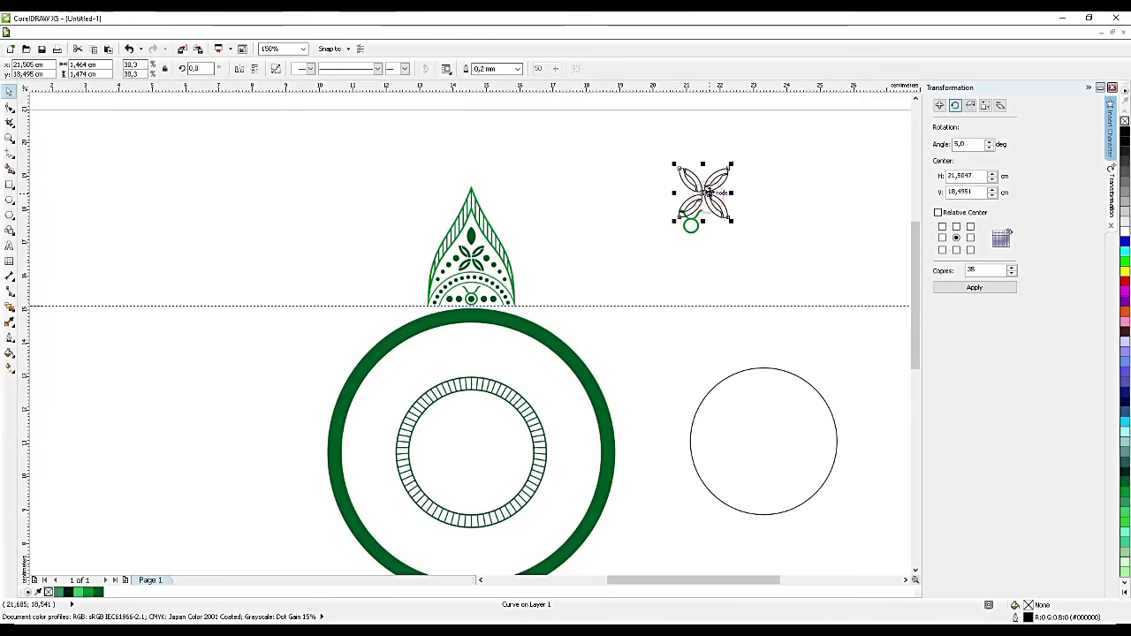
mouse_move(708, 192)
mouse_down()
mouse_move(725, 174)
mouse_move(494, 429)
mouse_move(507, 411)
mouse_up()
shift+click(524, 419)
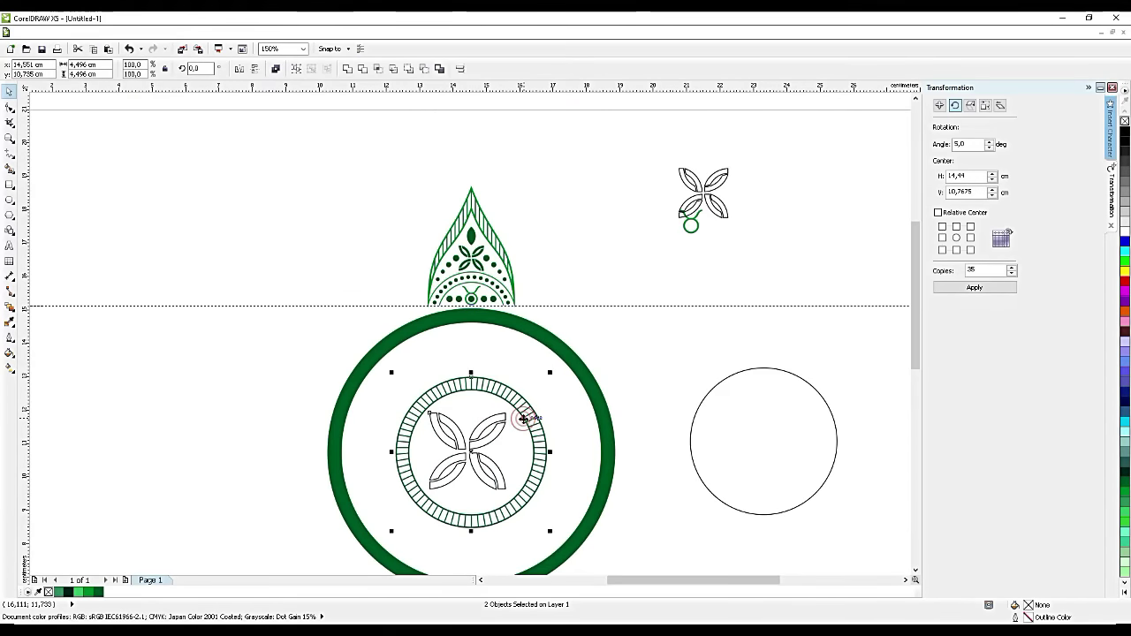
click(644, 427)
Step: Give the four-petal motif inside the ring a dark green (#006633) outline 0.4 mm wide
click(497, 437)
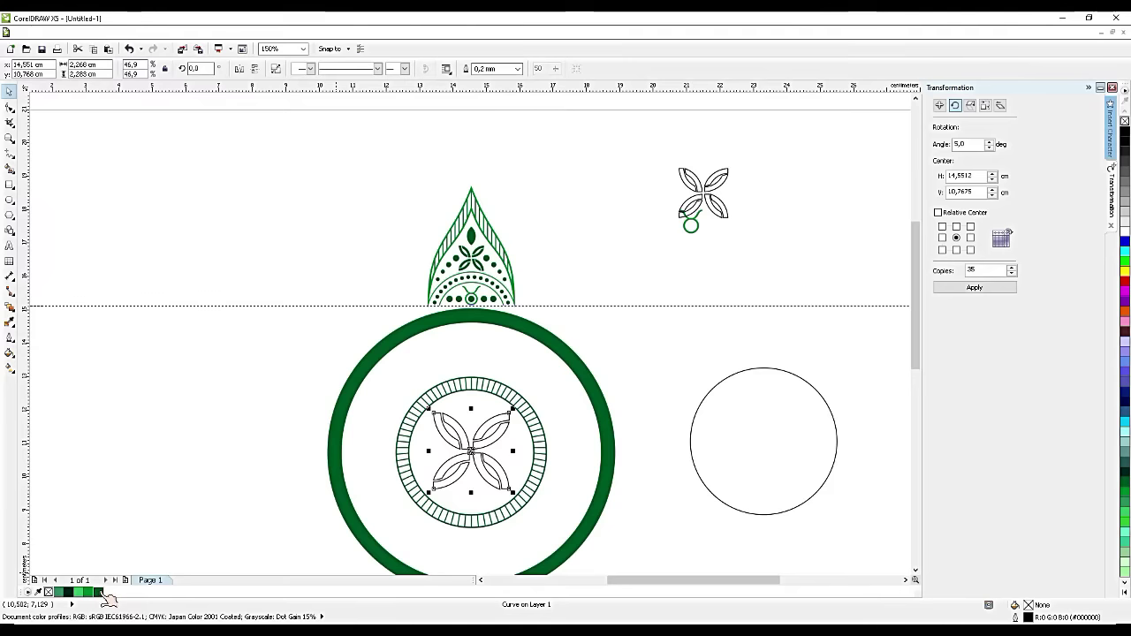
scroll(446, 466, up, 2)
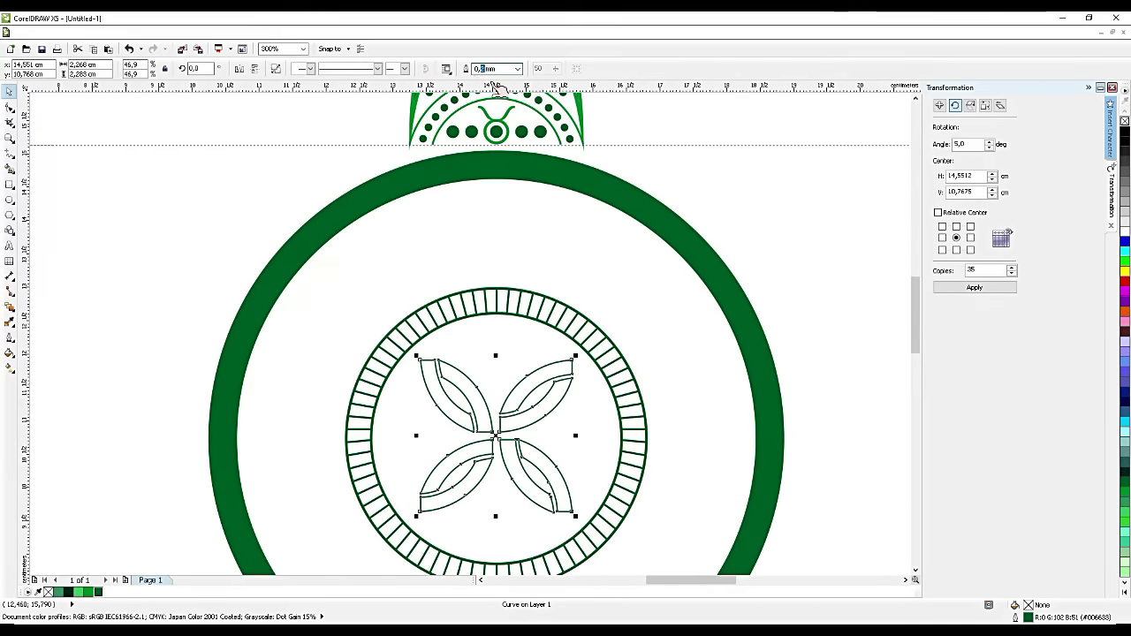
click(517, 383)
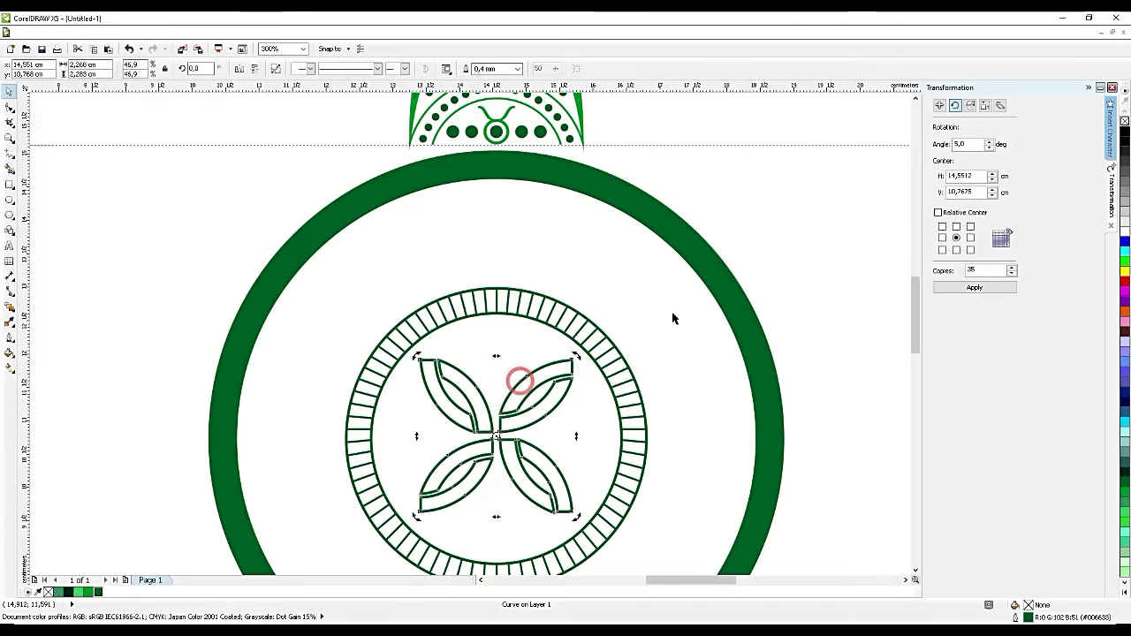
Step: Place a copy of the green horned-circle symbol inside the striped ring, centred just above the four-petal motif
click(743, 234)
scroll(719, 244, down, 4)
scroll(716, 259, up, 1)
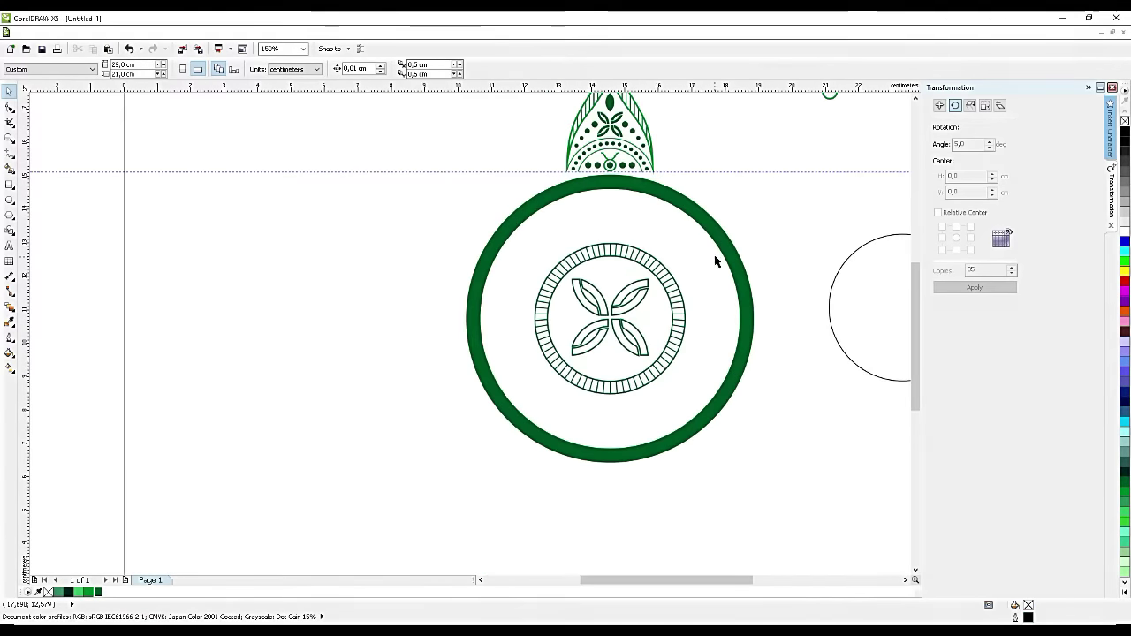
scroll(579, 240, up, 3)
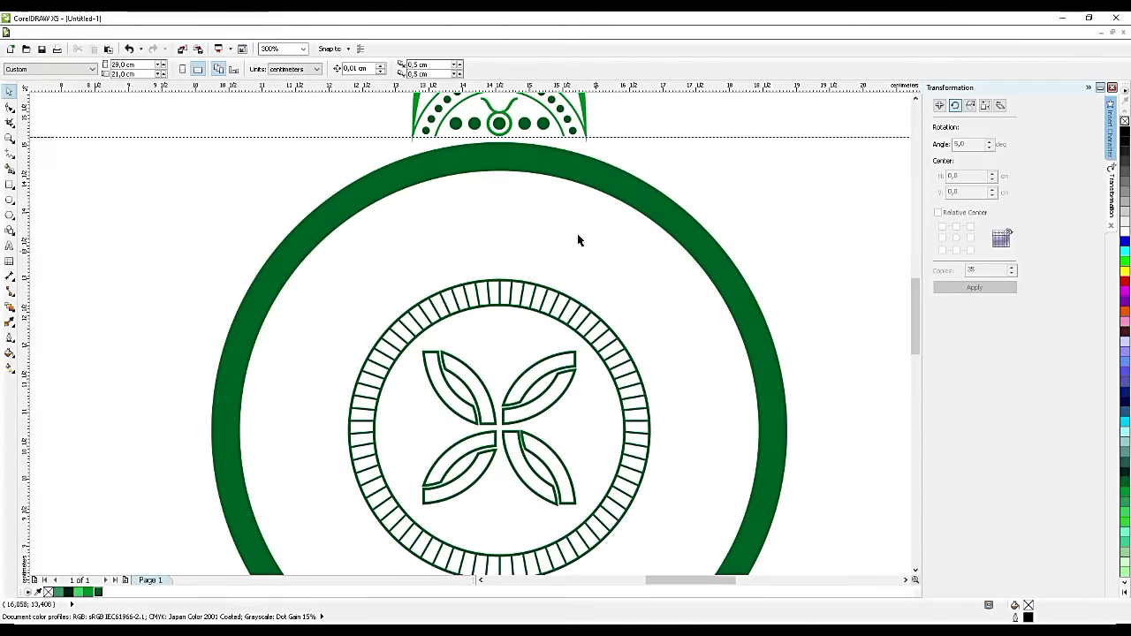
click(476, 125)
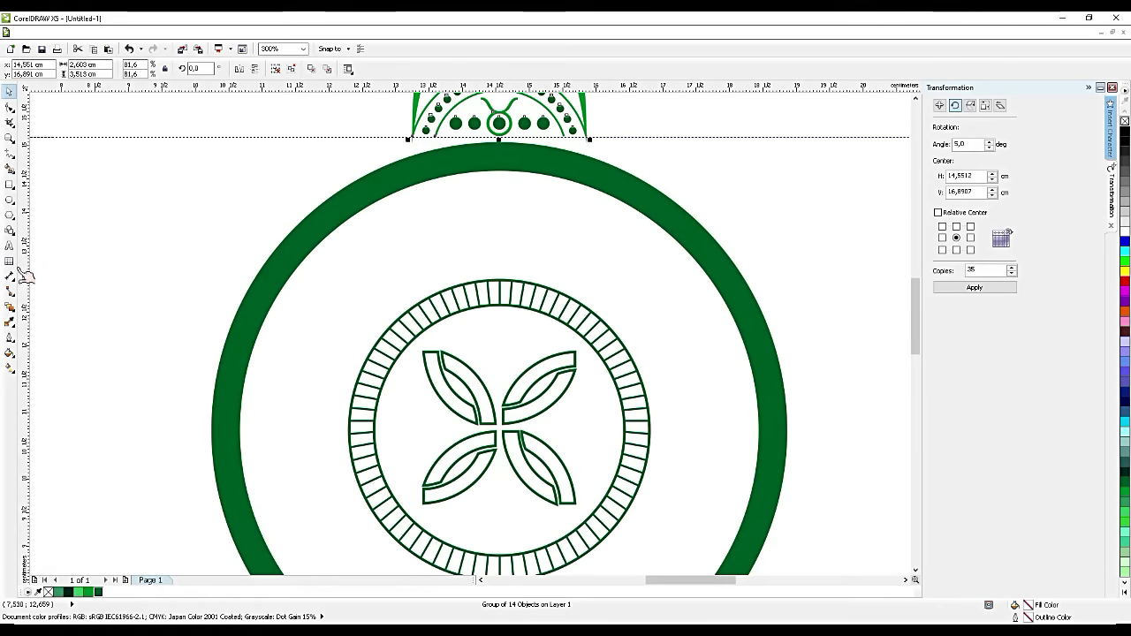
scroll(391, 334, down, 2)
drag(665, 156, 643, 189)
scroll(444, 340, up, 4)
scroll(444, 340, down, 4)
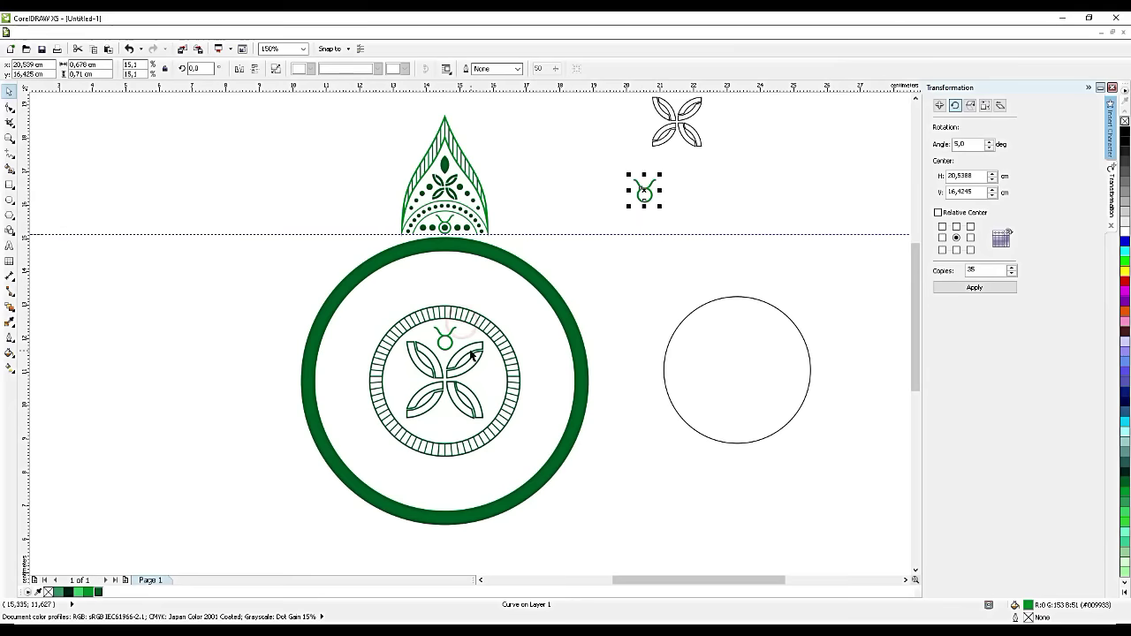
Step: Give the horned-circle symbol inside the ring a dark green (#006633) fill and outline and shift it slightly down
click(446, 343)
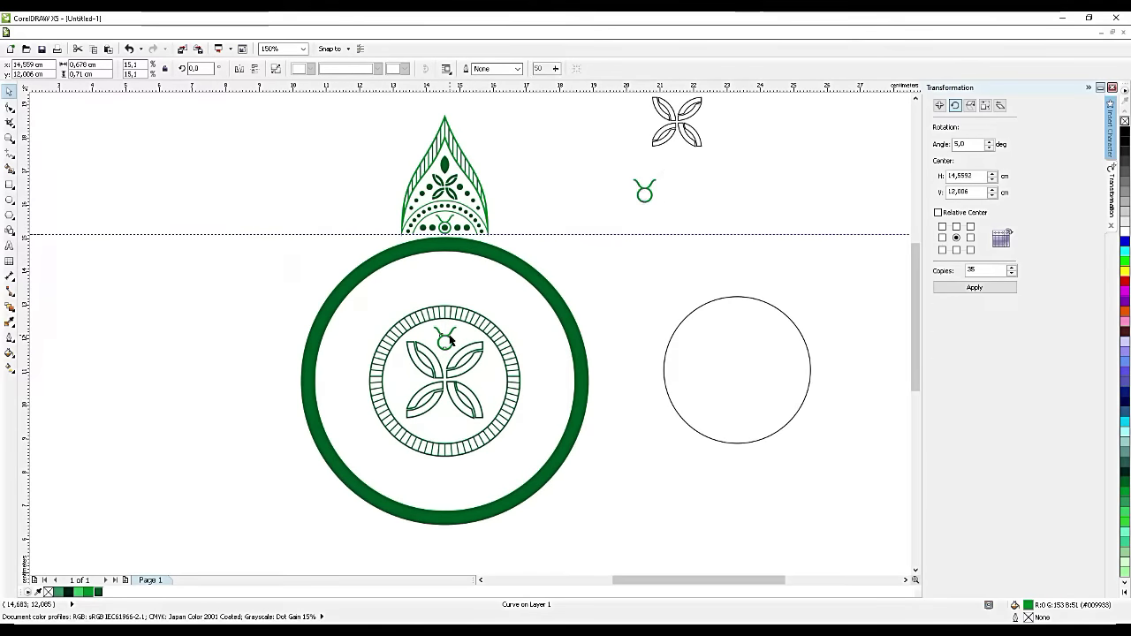
right_click(99, 593)
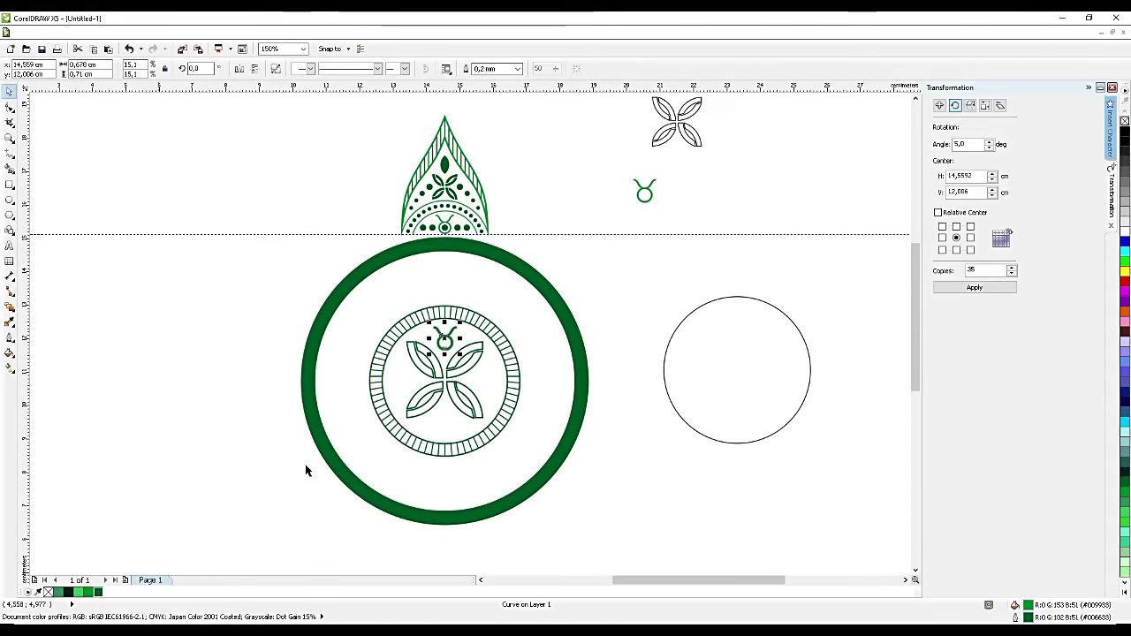
scroll(444, 350, up, 2)
click(99, 593)
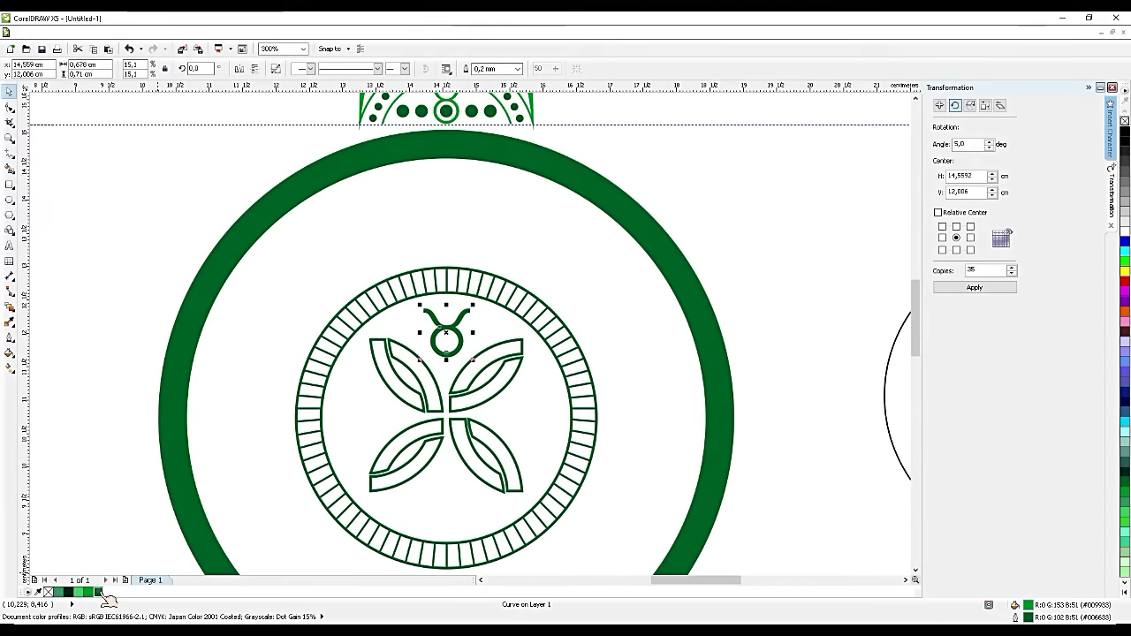
scroll(445, 345, up, 2)
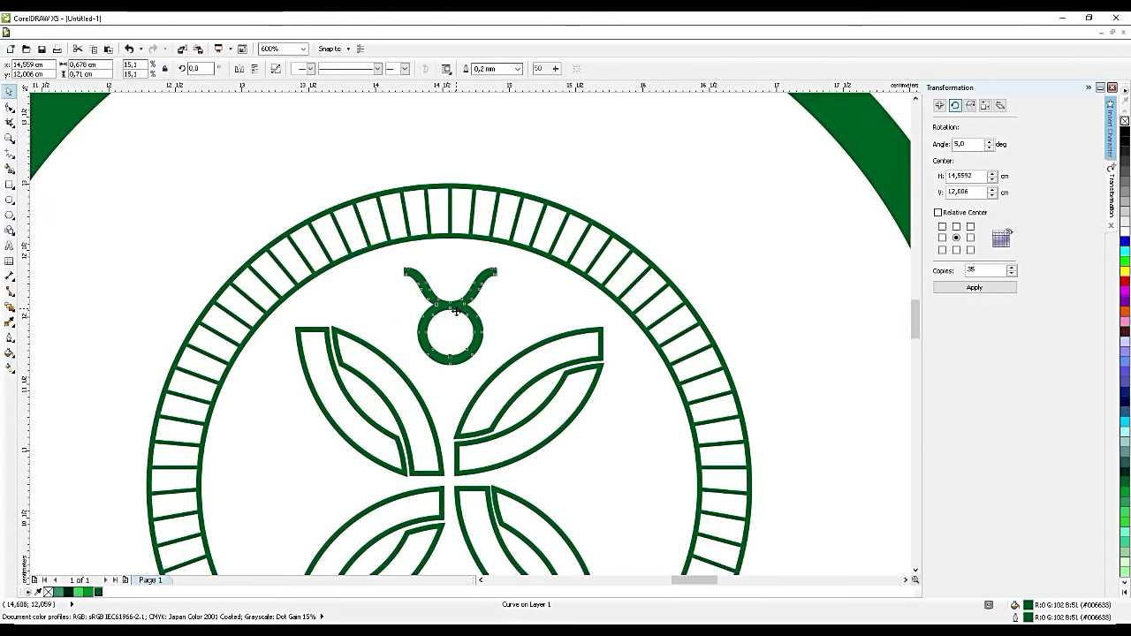
drag(455, 311, 455, 320)
scroll(467, 323, down, 4)
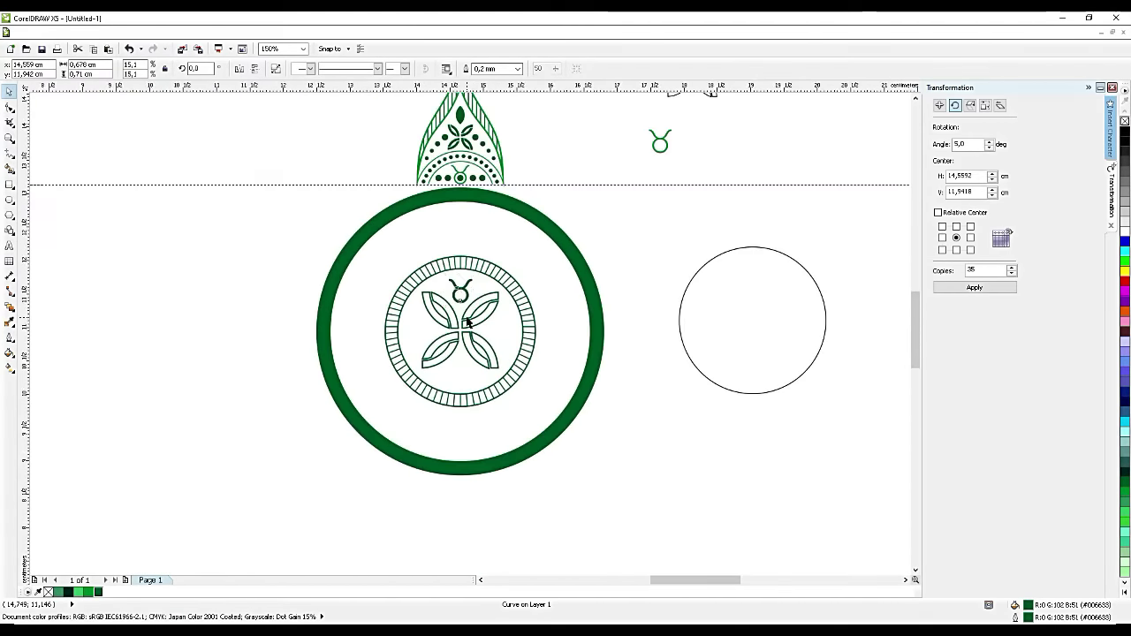
scroll(467, 323, up, 4)
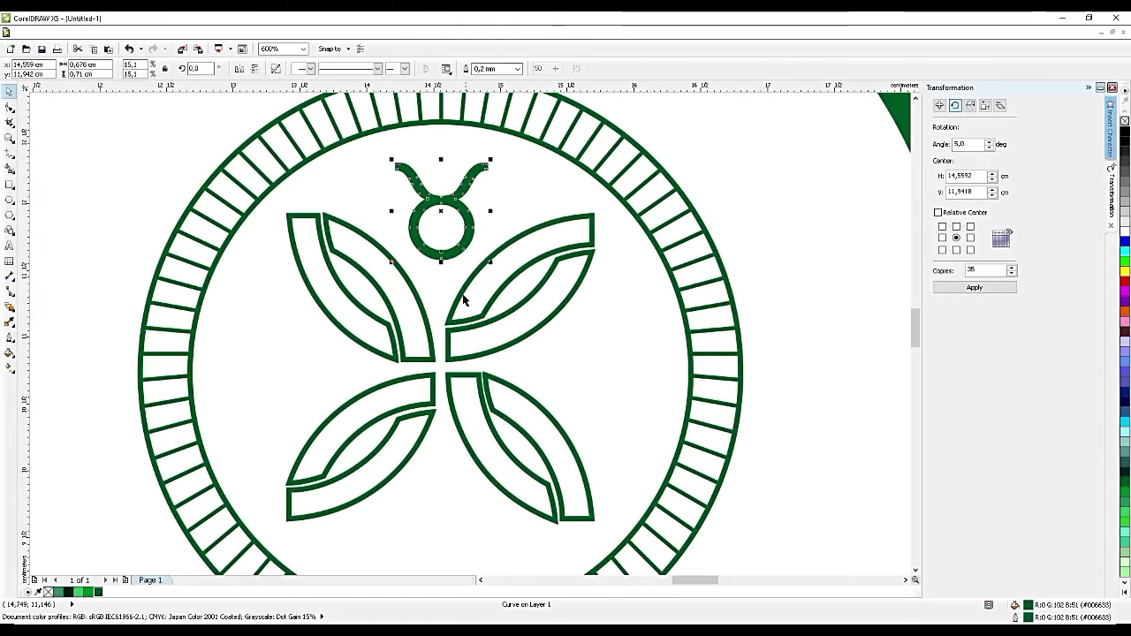
Step: Add copies of the horned-circle symbol to the right and left of the four-petal motif by rotating them about the motif's centre
click(463, 218)
drag(441, 211, 440, 367)
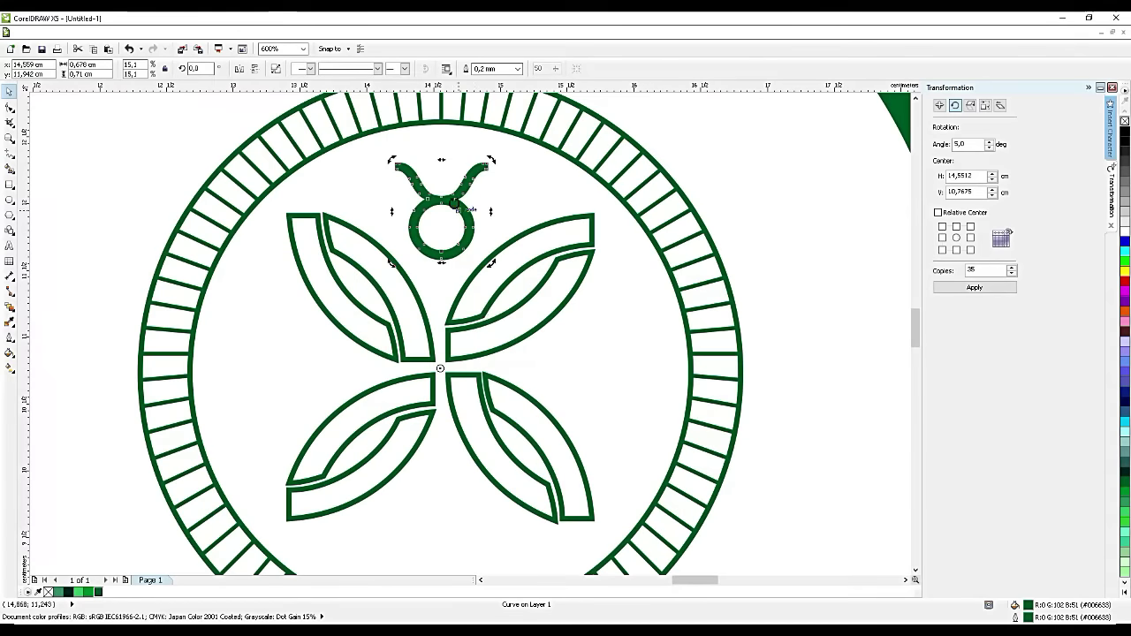
key(ctrl+c)
drag(491, 159, 649, 404)
key(ctrl+v)
key(ctrl+c)
key(ctrl+v)
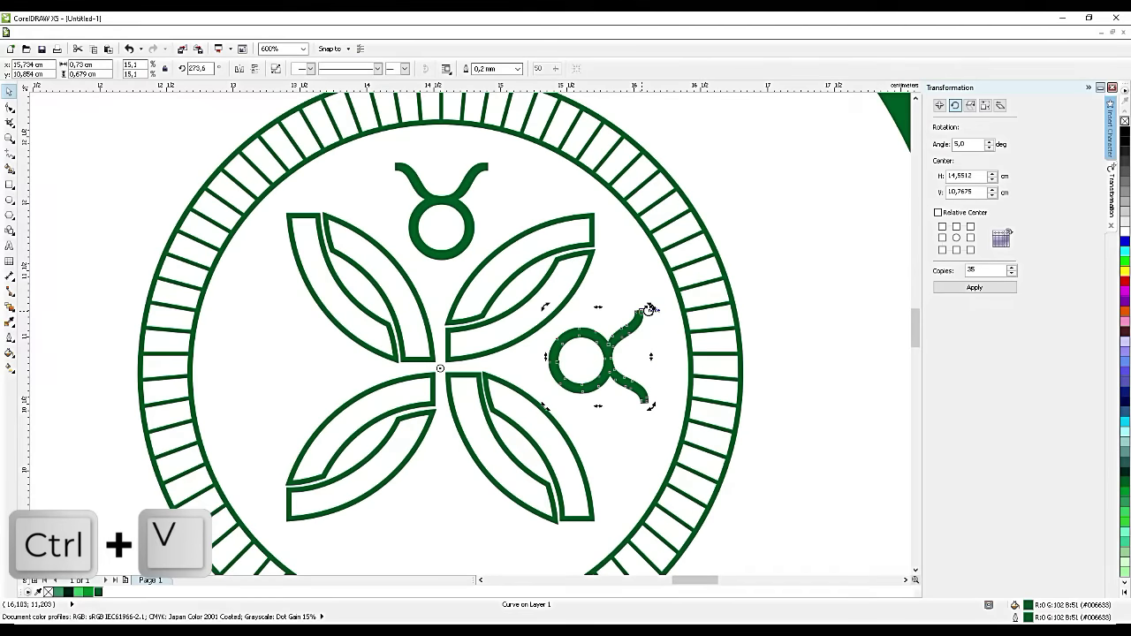
drag(650, 307, 294, 406)
scroll(473, 285, down, 2)
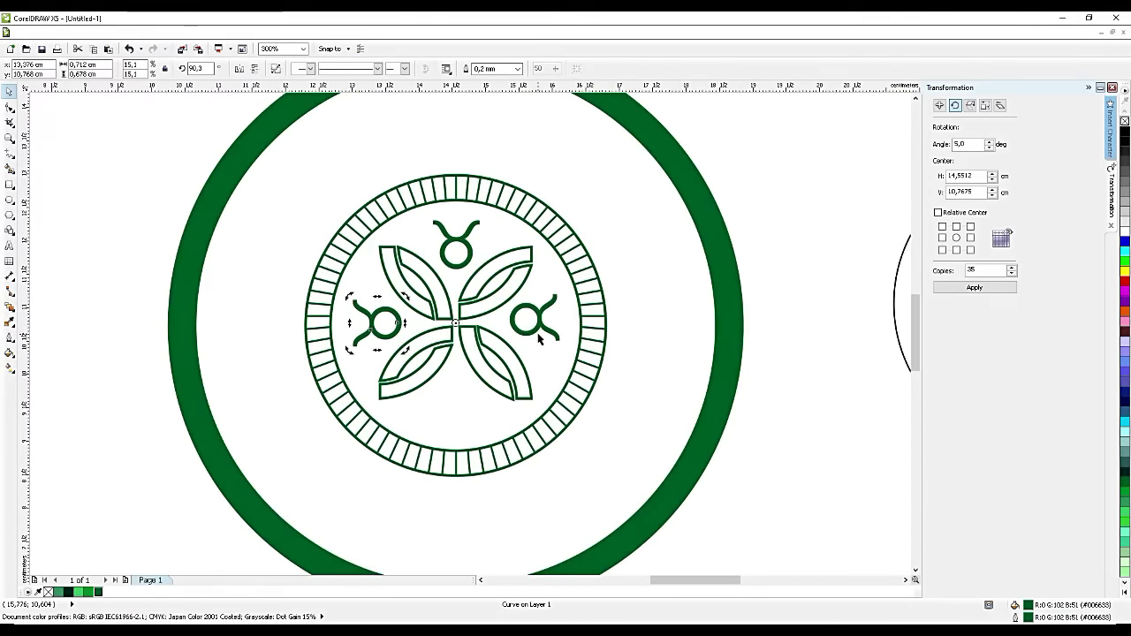
Step: Add a fourth horned-circle symbol below the four-petal motif by rotating a copy of the right-hand one about the motif's centre
click(536, 325)
key(ctrl+c)
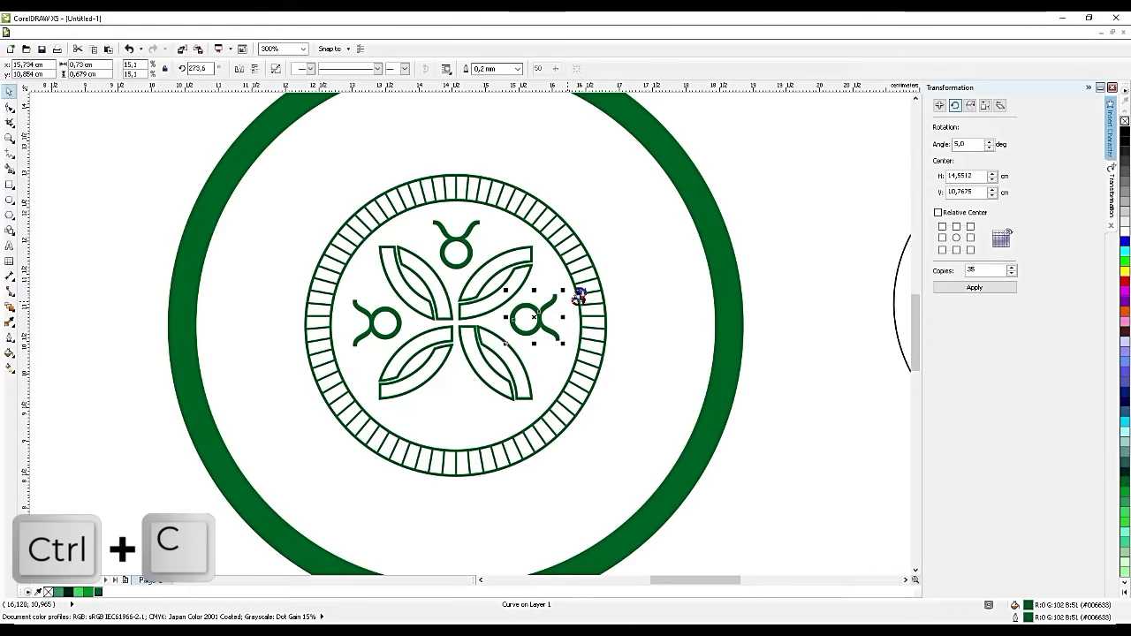
key(ctrl+v)
click(555, 297)
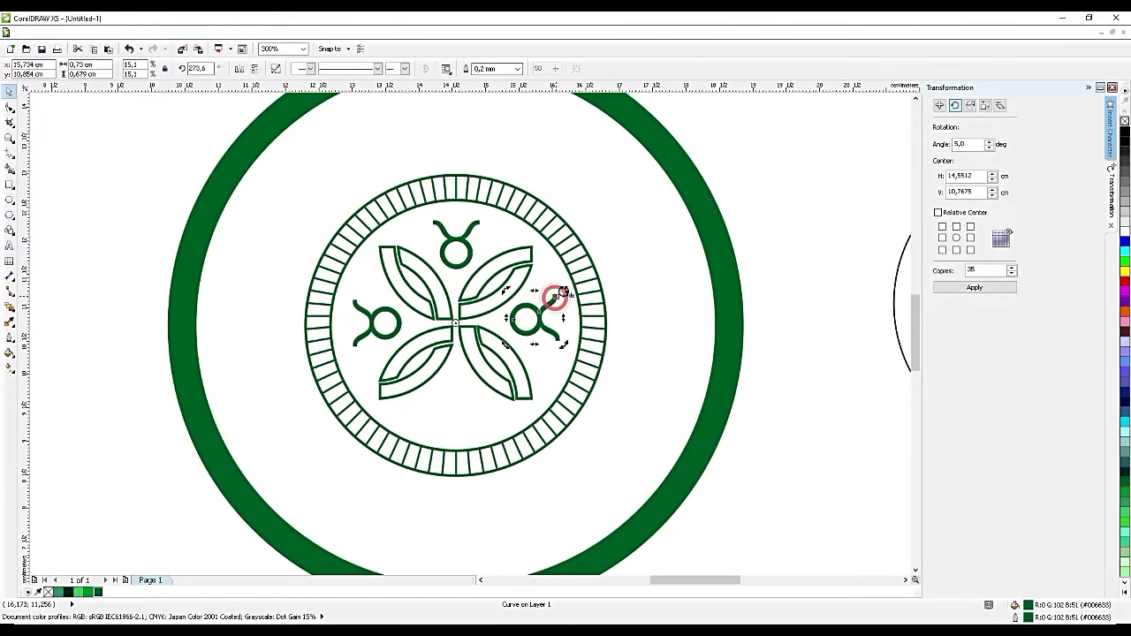
drag(555, 297, 488, 446)
click(796, 480)
scroll(585, 360, down, 4)
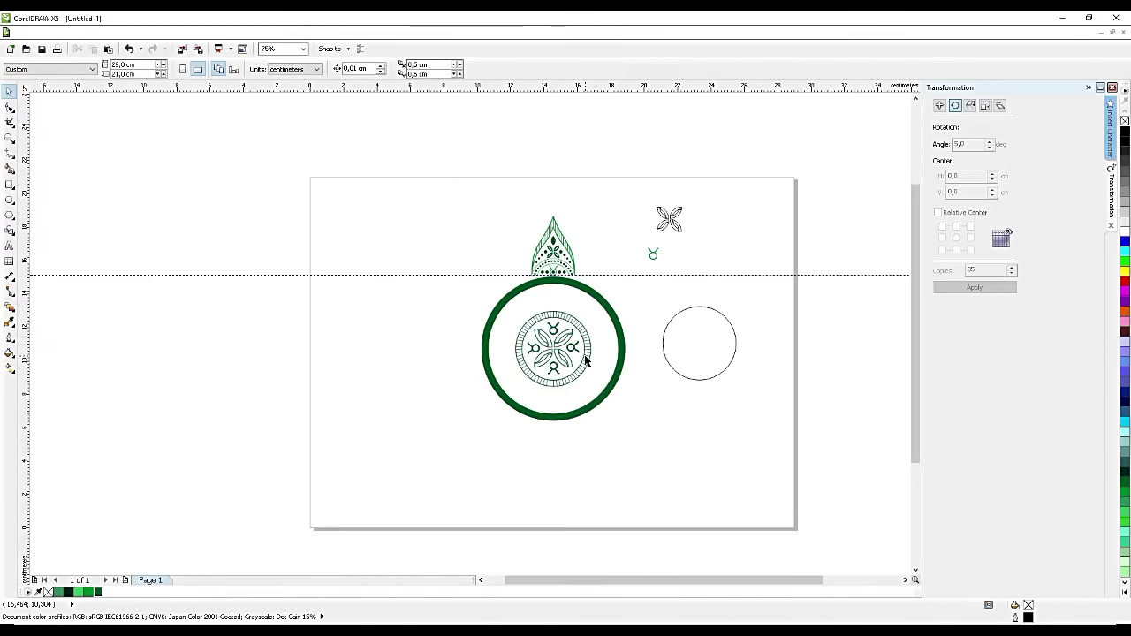
scroll(582, 308, up, 2)
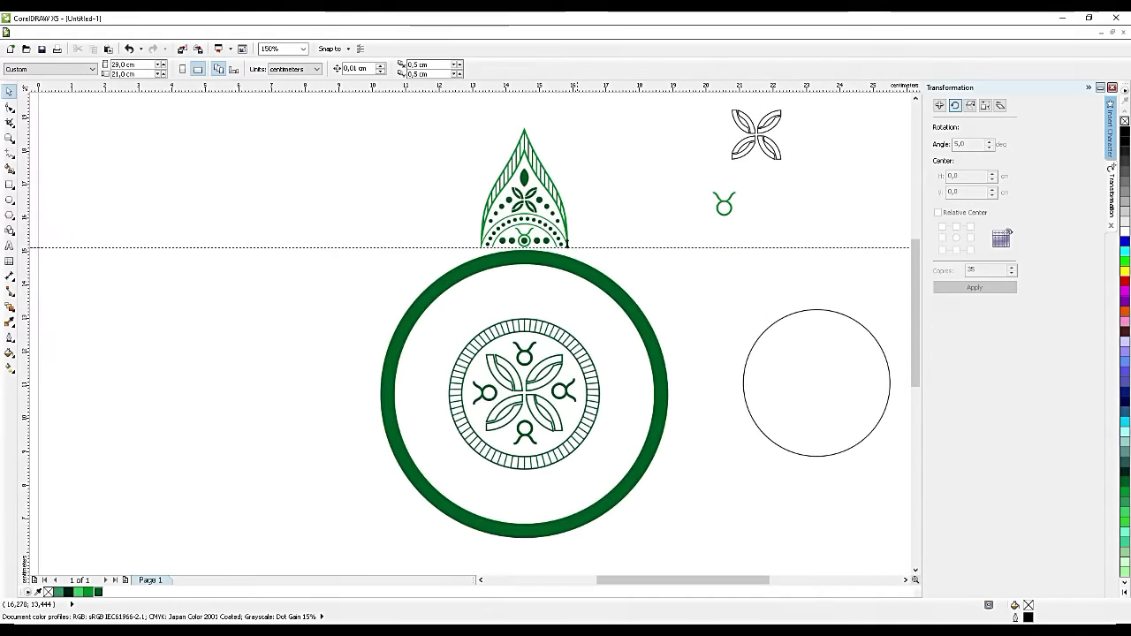
Step: Group the outer ring, striped ring, four-petal motif and four horned-circle symbols
drag(263, 218, 699, 584)
key(ctrl+g)
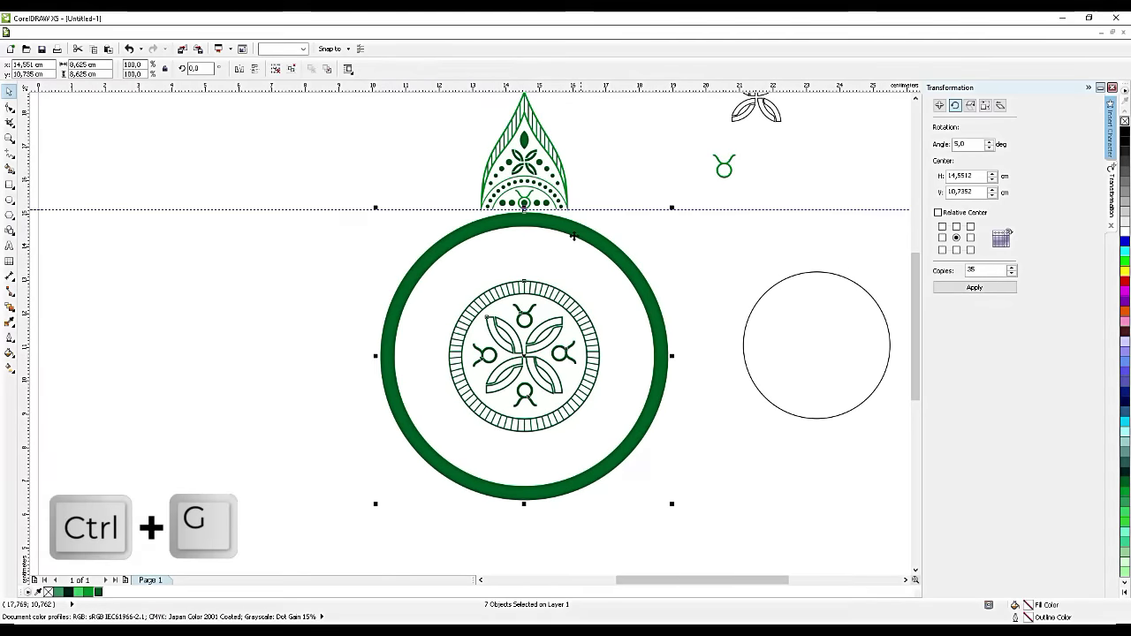
click(557, 171)
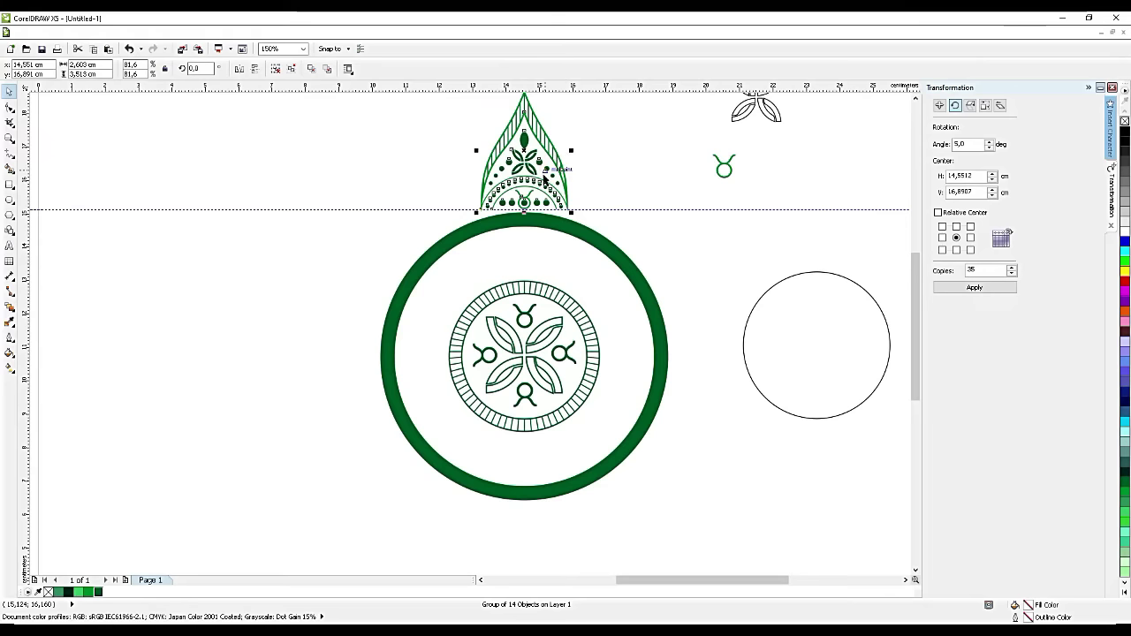
scroll(504, 181, up, 2)
scroll(505, 181, down, 2)
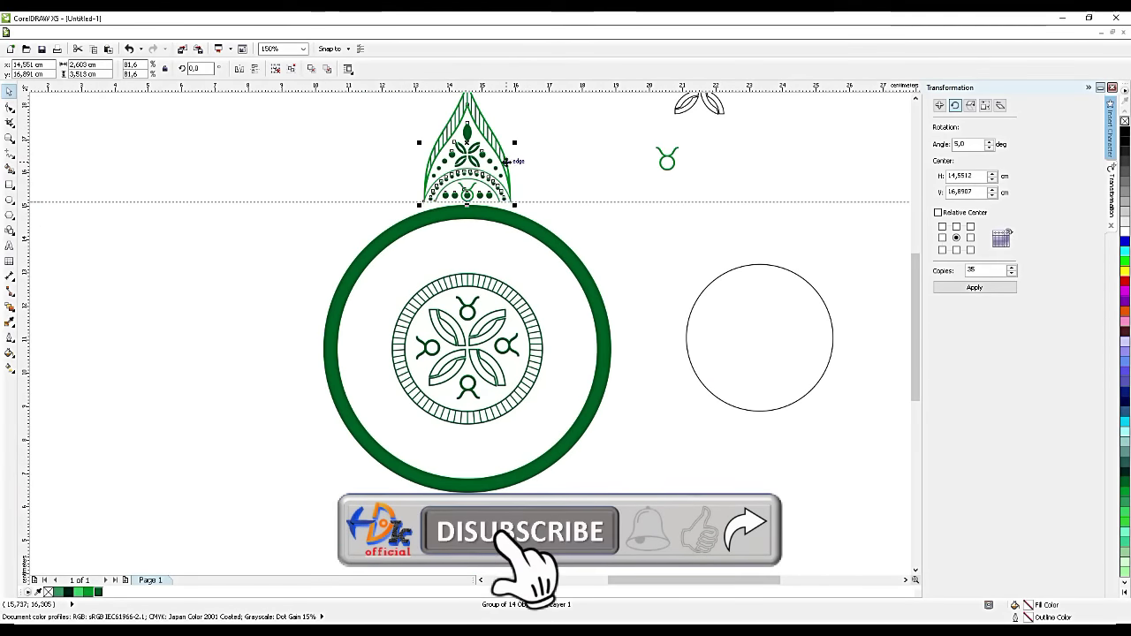
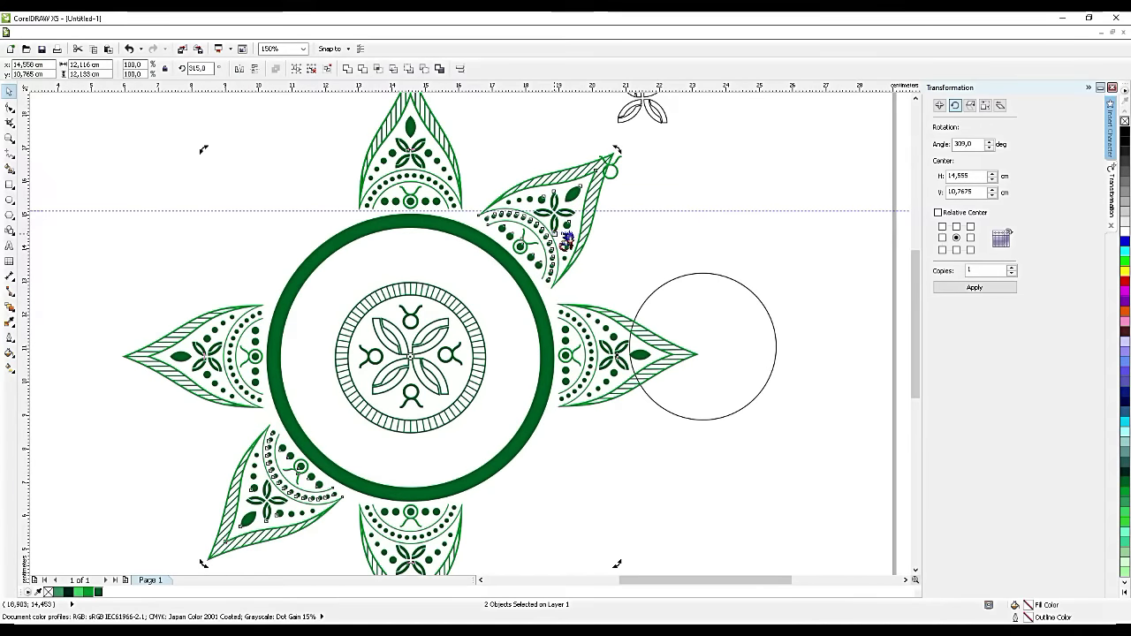
Step: Rotate a copy of the two diagonal arch motifs about the ring's centre to fill the two empty diagonal positions
key(ctrl+c)
key(ctrl+v)
drag(616, 150, 233, 175)
scroll(322, 191, down, 2)
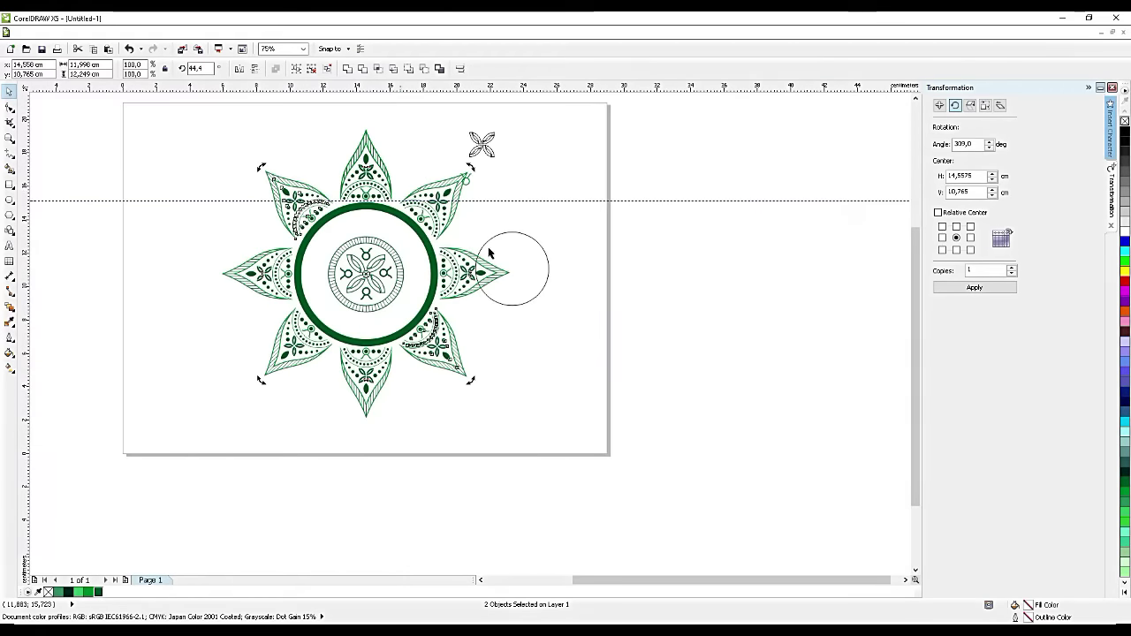
Step: Delete the spare black circle beside the mandala and move the spare horned-circle symbol away from the arch tip
click(542, 277)
key(Delete)
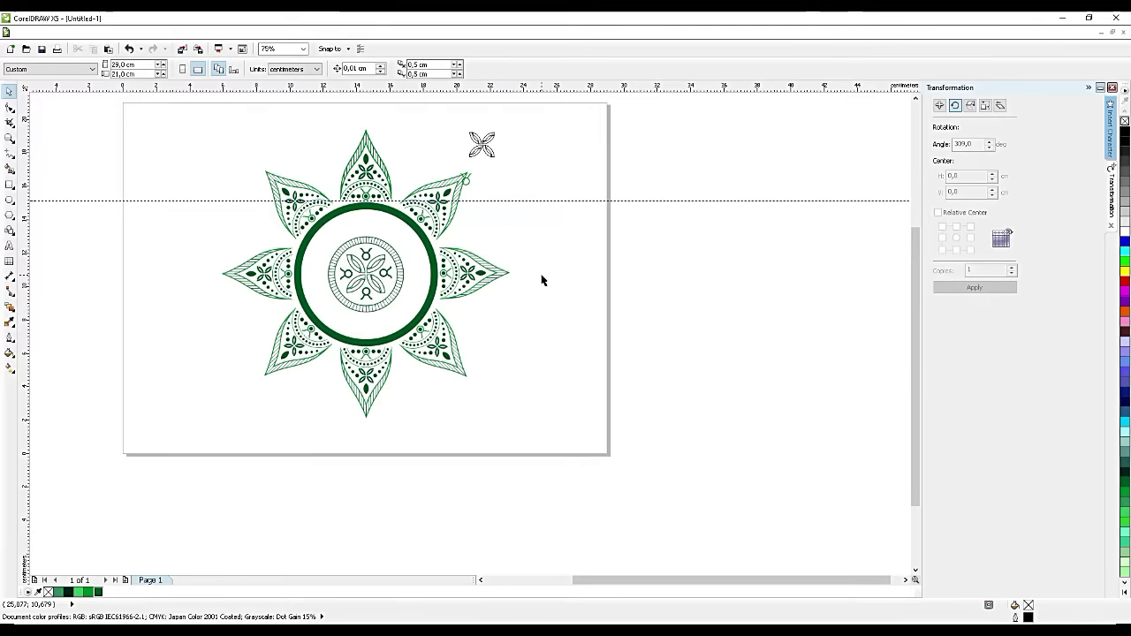
click(467, 179)
drag(467, 179, 527, 174)
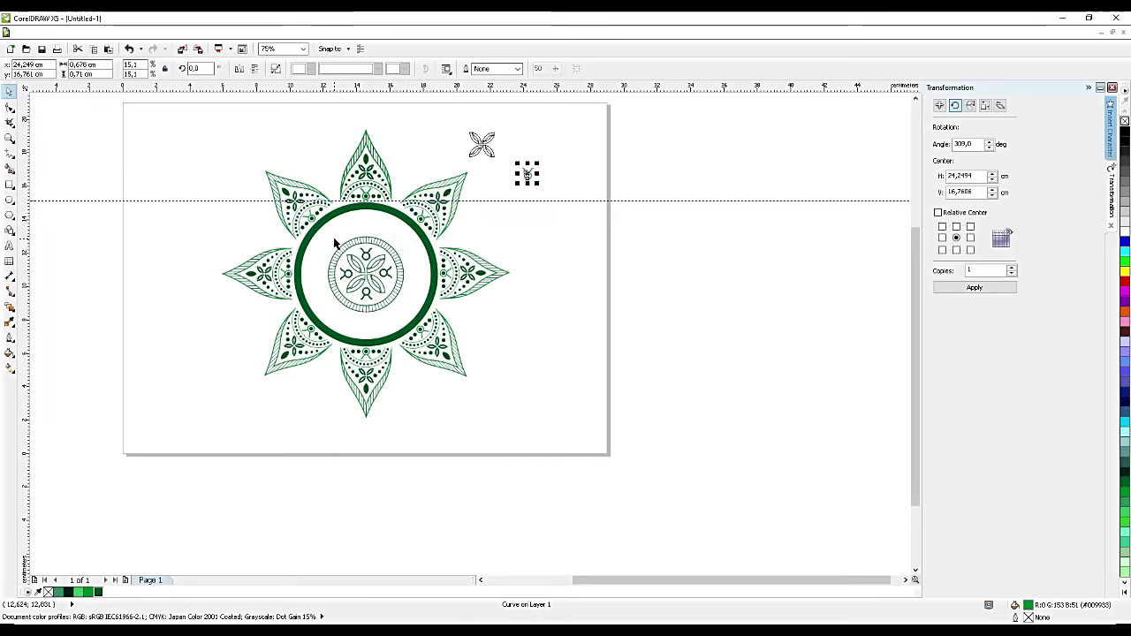
Step: Draw a small circle, scale it to about 0.27 cm in diameter and place it between the top and upper-left arch motifs
scroll(318, 171, up, 3)
click(9, 199)
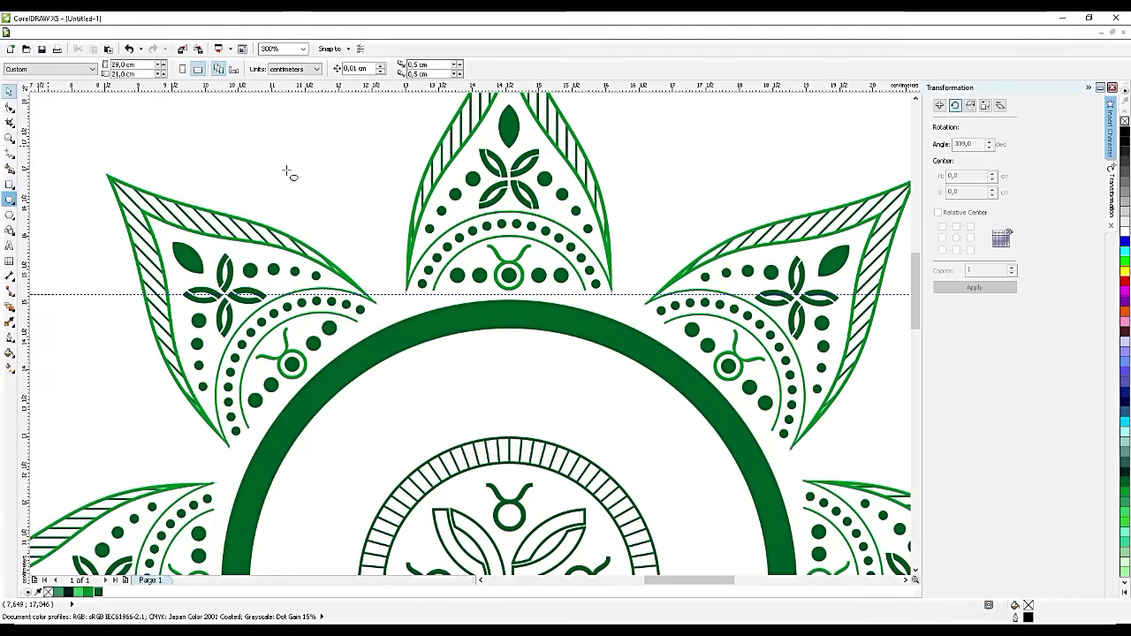
drag(317, 168, 348, 202)
scroll(353, 170, up, 2)
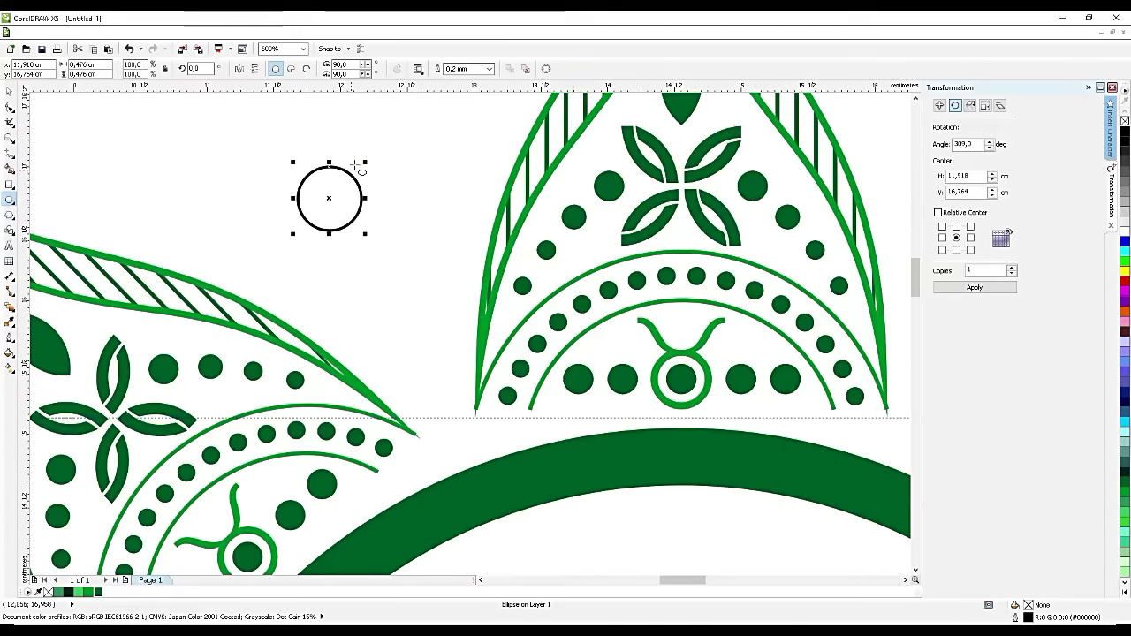
drag(366, 161, 350, 177)
click(329, 197)
drag(429, 372, 427, 371)
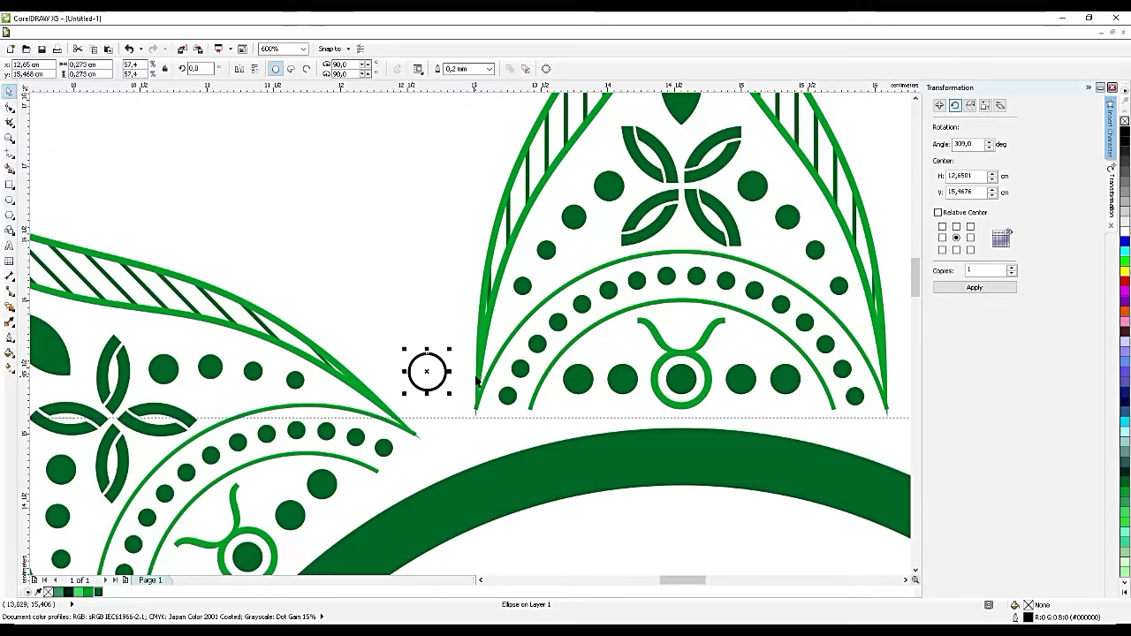
Step: Duplicate the small circle in place and enlarge the copy concentrically to about 0.42 cm in diameter
key(ctrl+c)
key(ctrl+v)
mouse_move(450, 350)
mouse_down()
mouse_move(459, 339)
mouse_move(452, 350)
mouse_up()
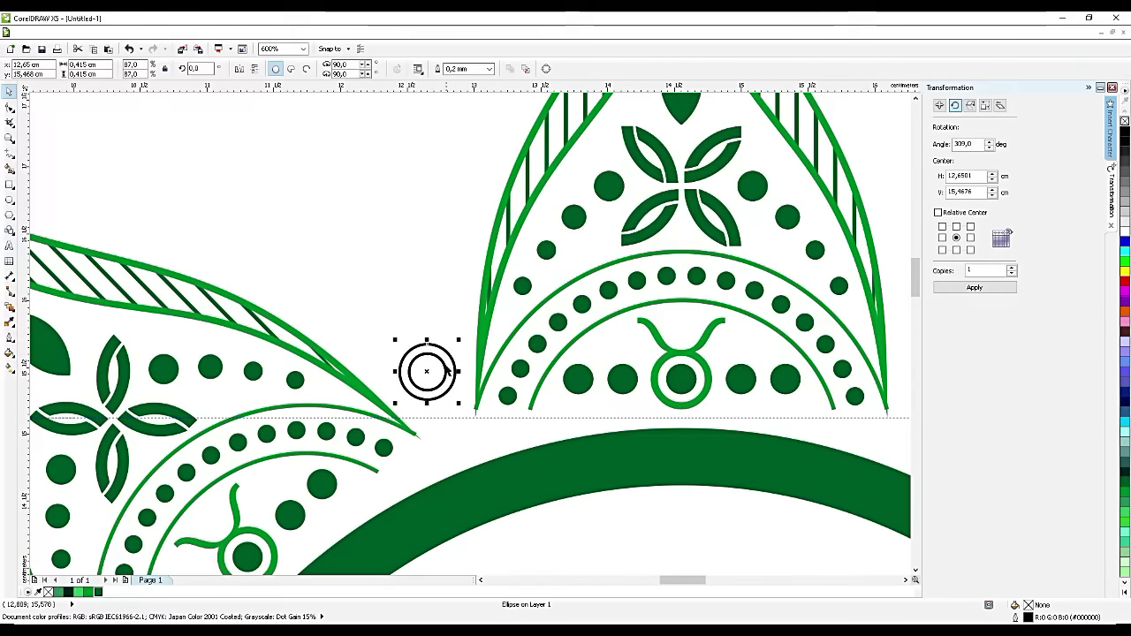
Step: Fill the inner circle dark green (#006633) without an outline, and give the outer circle a dark green outline 0.3 mm wide
click(98, 593)
click(436, 348)
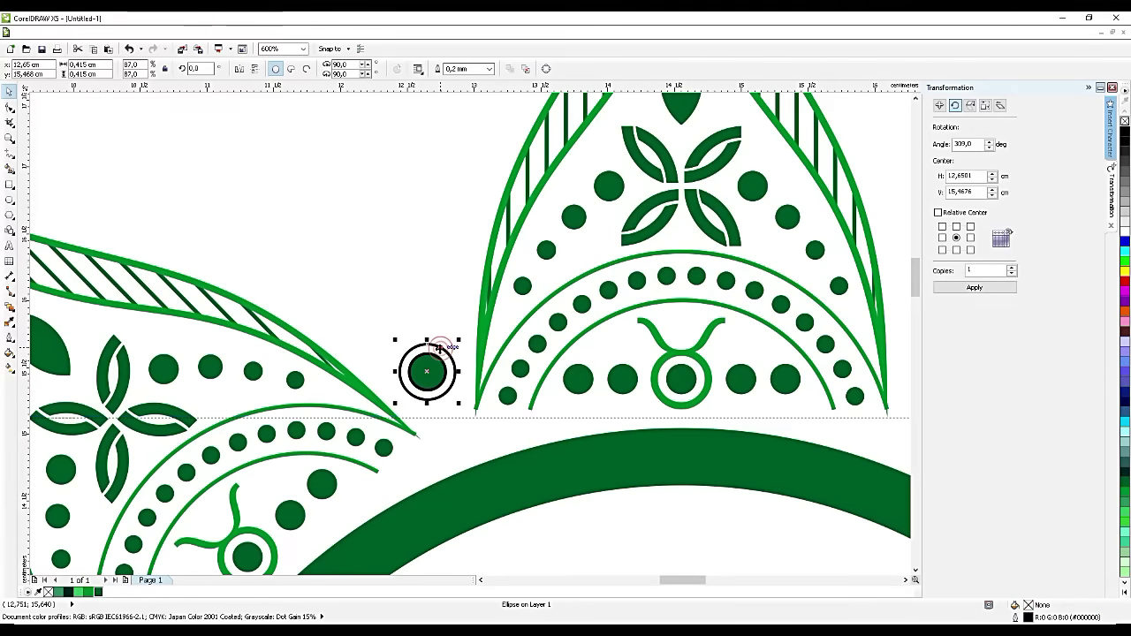
scroll(440, 350, up, 2)
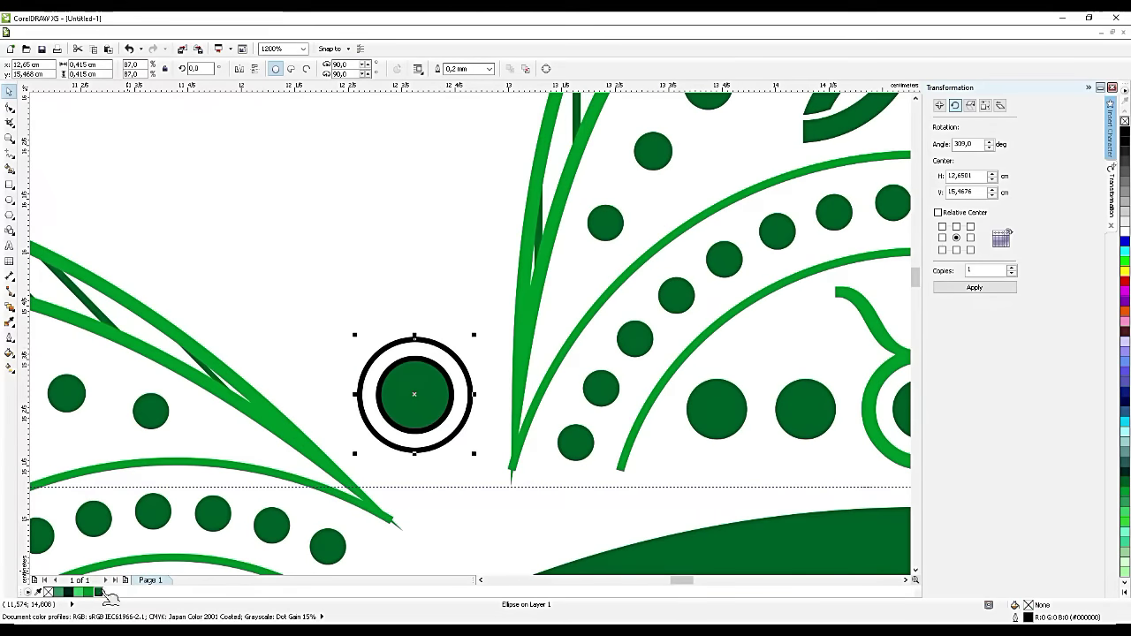
right_click(98, 592)
click(414, 415)
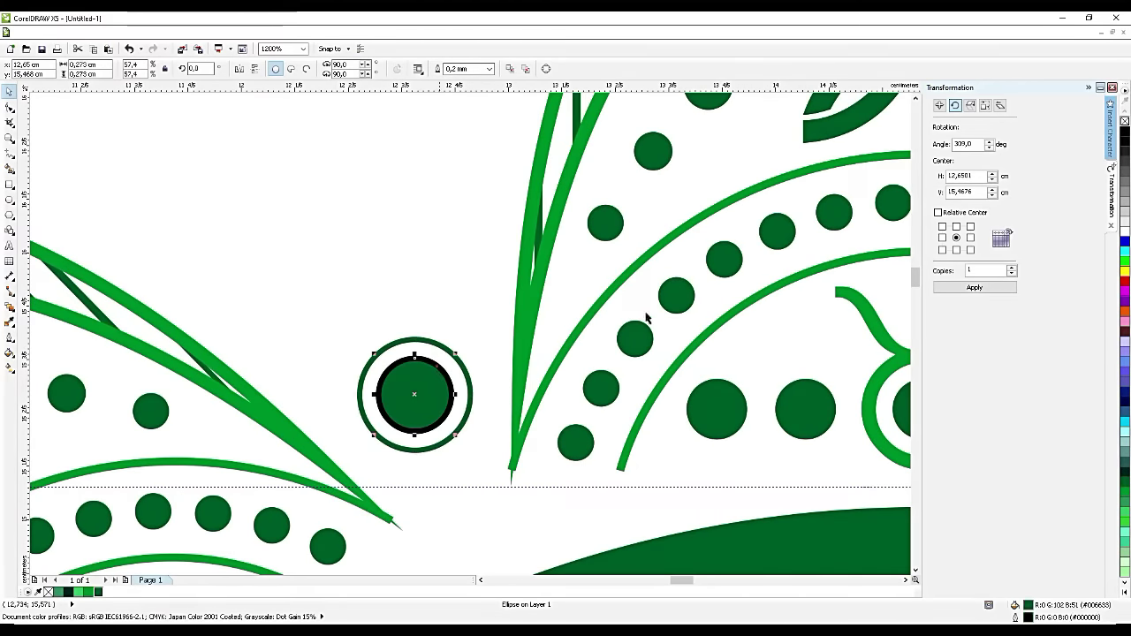
right_click(1124, 121)
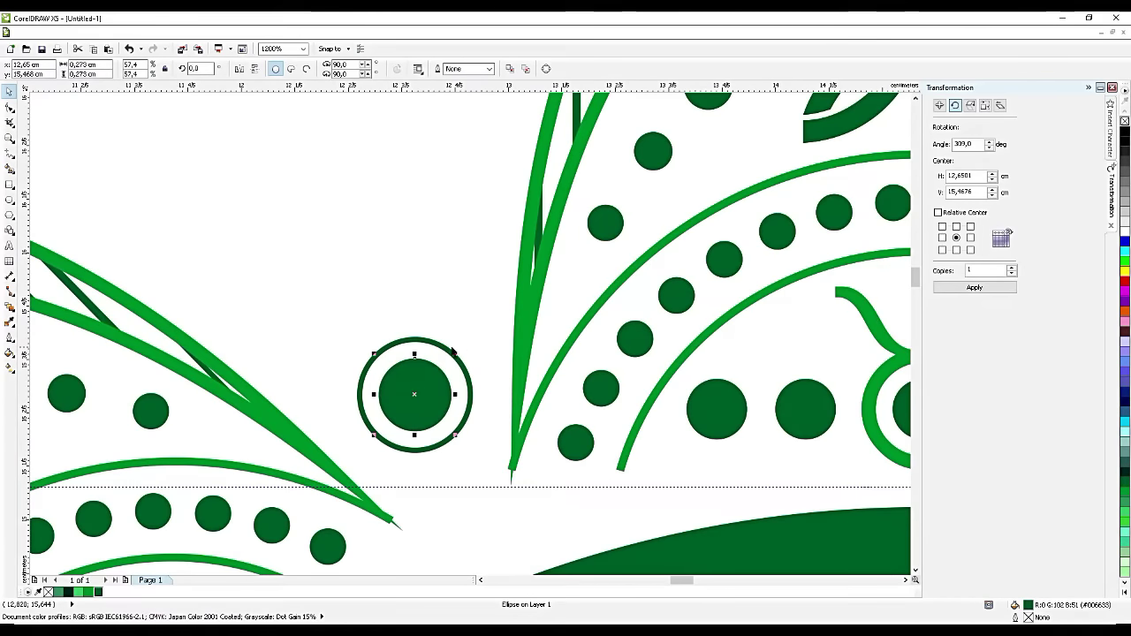
click(447, 344)
click(442, 298)
click(430, 340)
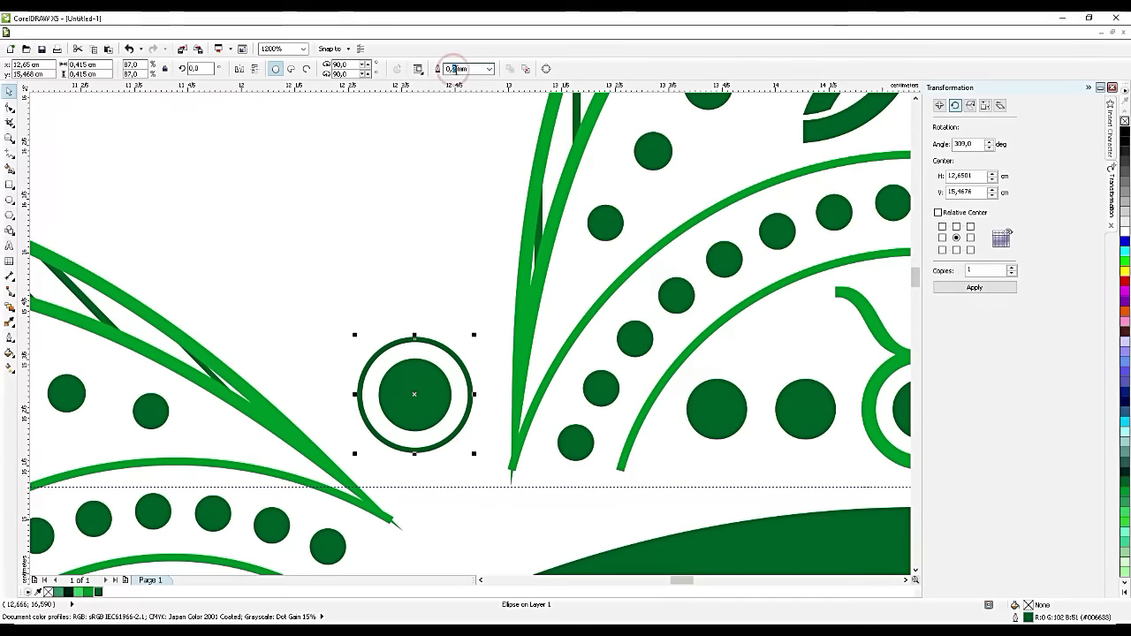
key(Return)
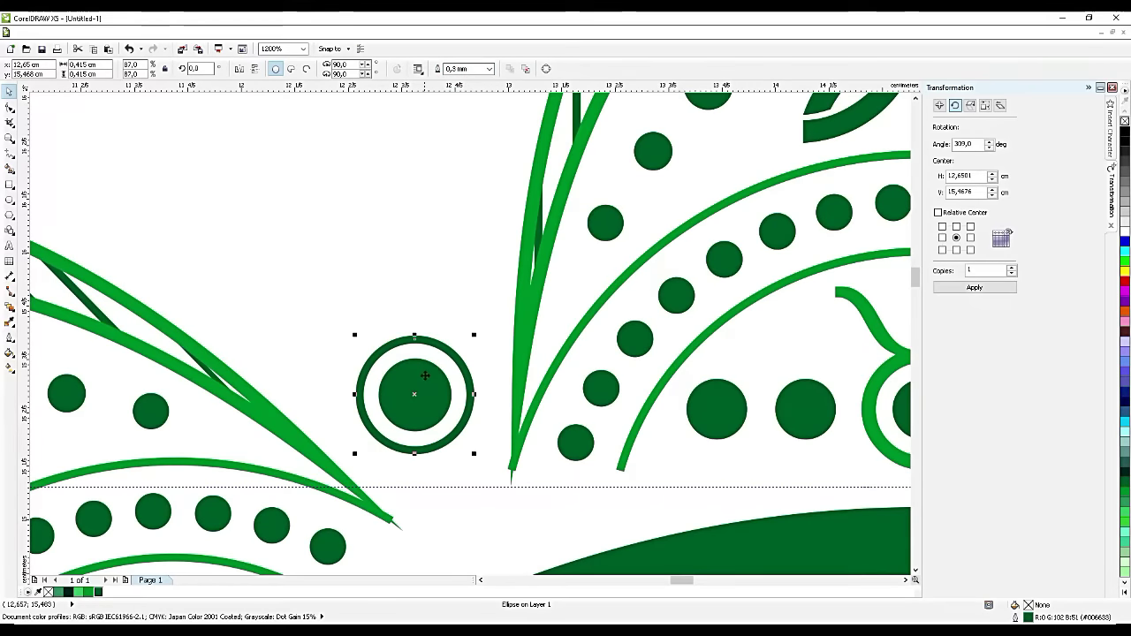
Step: Group the dark green inner circle and its outer ring between the top and upper-left arches
scroll(426, 371, down, 4)
drag(381, 258, 440, 335)
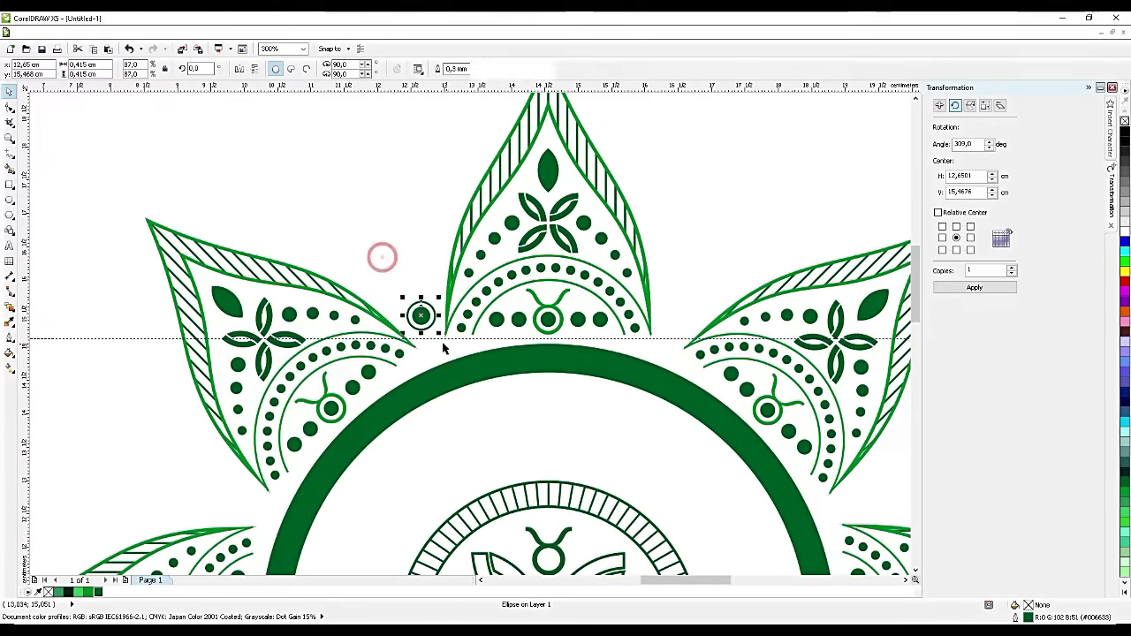
key(ctrl+g)
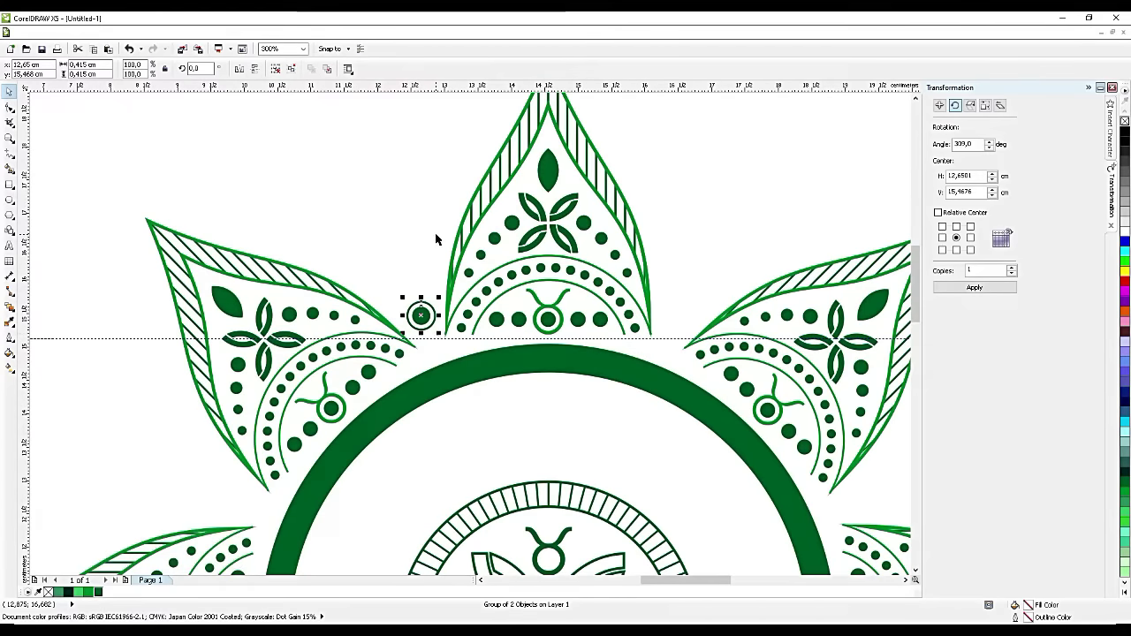
Step: Set the ringed dot's rotation centre at the mandala's centre and rotate a pasted copy into the gap between the top and upper-right arches
scroll(436, 239, down, 1)
scroll(454, 342, up, 1)
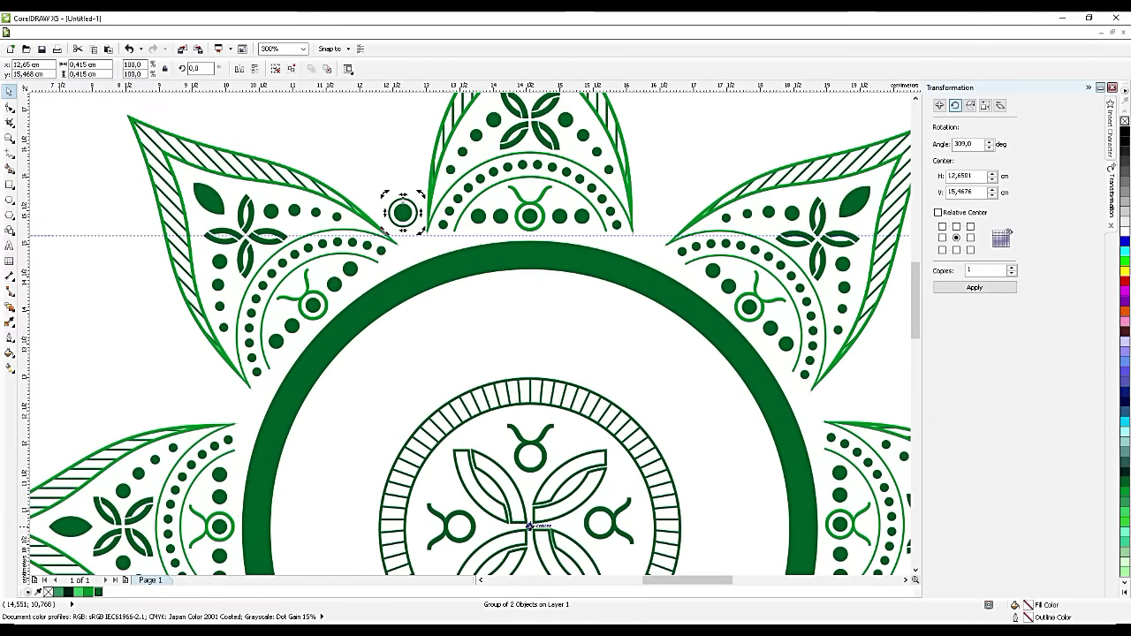
key(ctrl+c)
key(ctrl+v)
drag(420, 195, 678, 222)
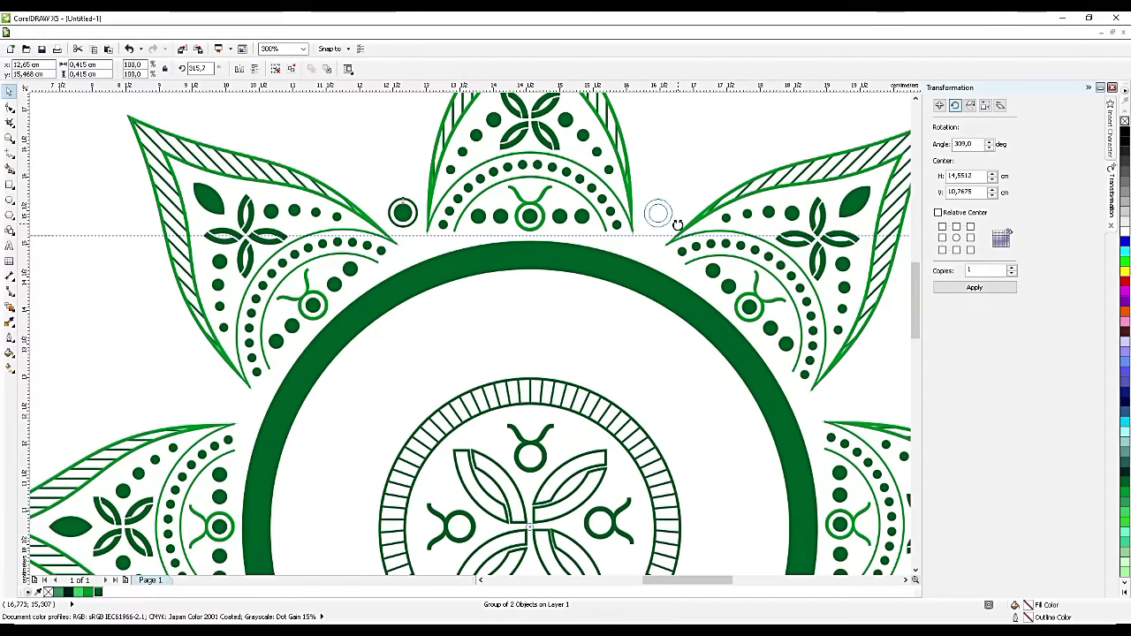
drag(678, 224, 676, 221)
Step: Place further rotated copies of the ringed dot around the mandala's centre, one in each remaining gap between the arches
scroll(659, 199, down, 2)
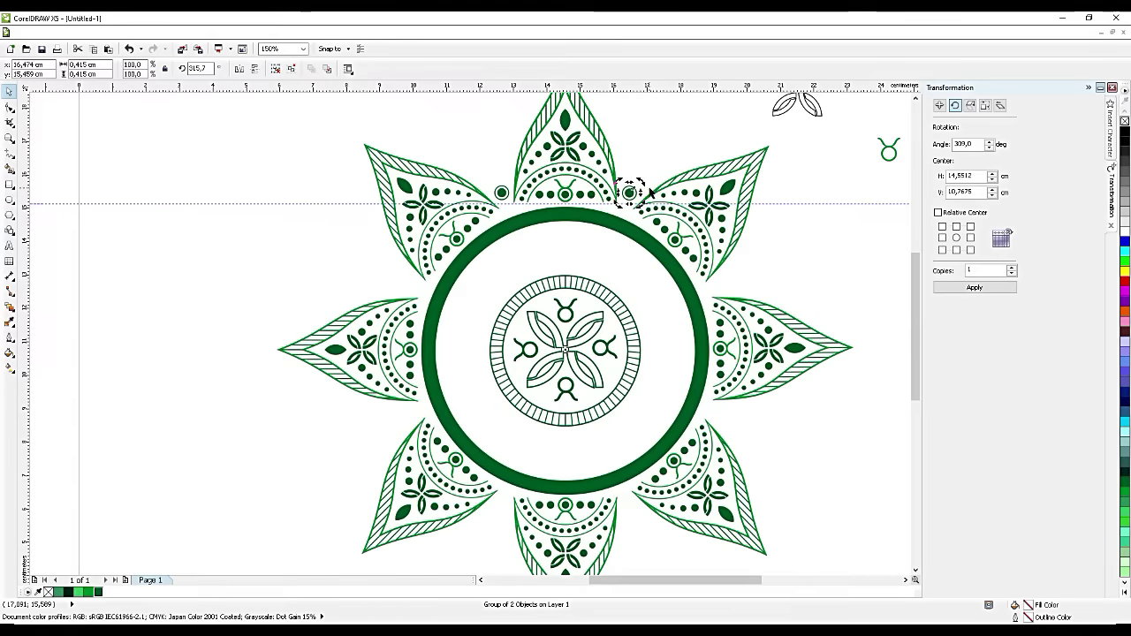
right_click(745, 288)
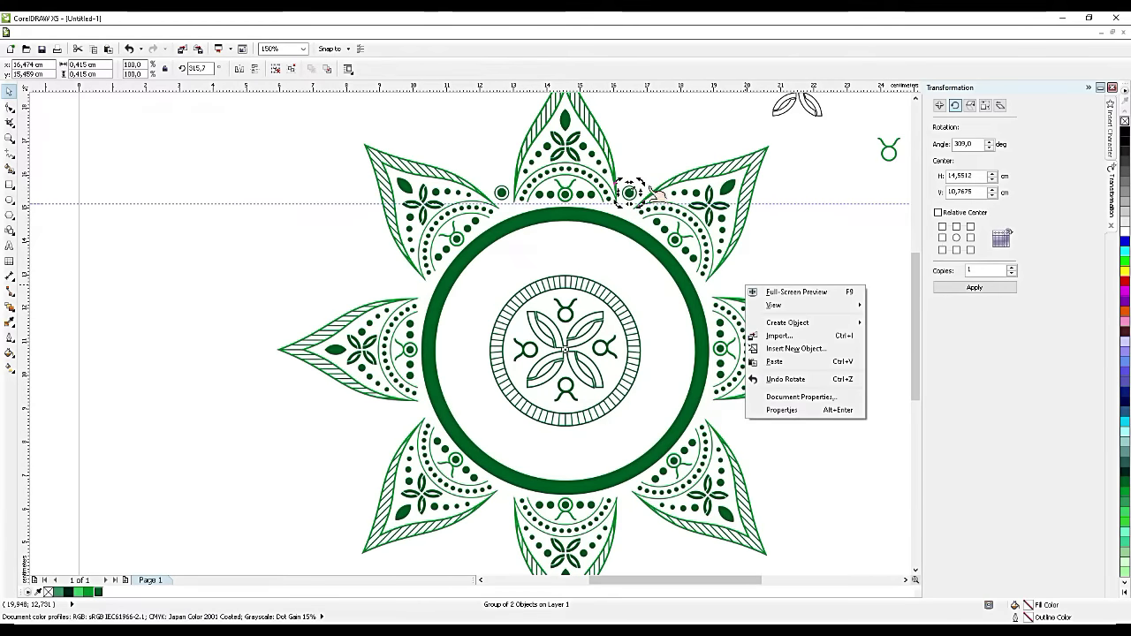
click(642, 182)
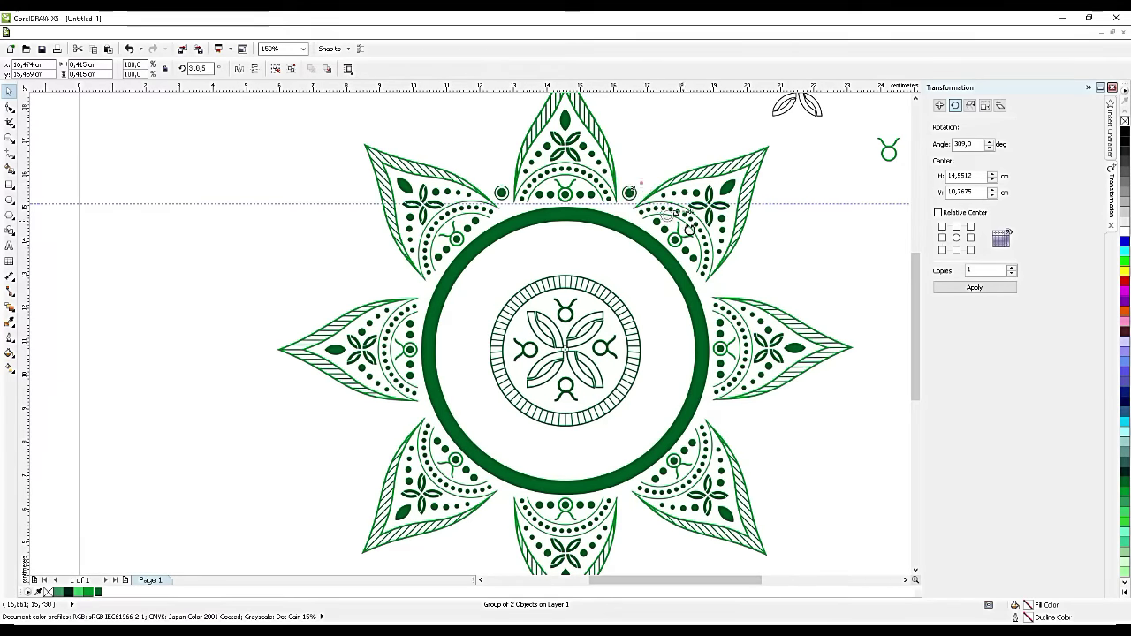
click(630, 190)
drag(738, 289, 774, 429)
scroll(722, 279, down, 2)
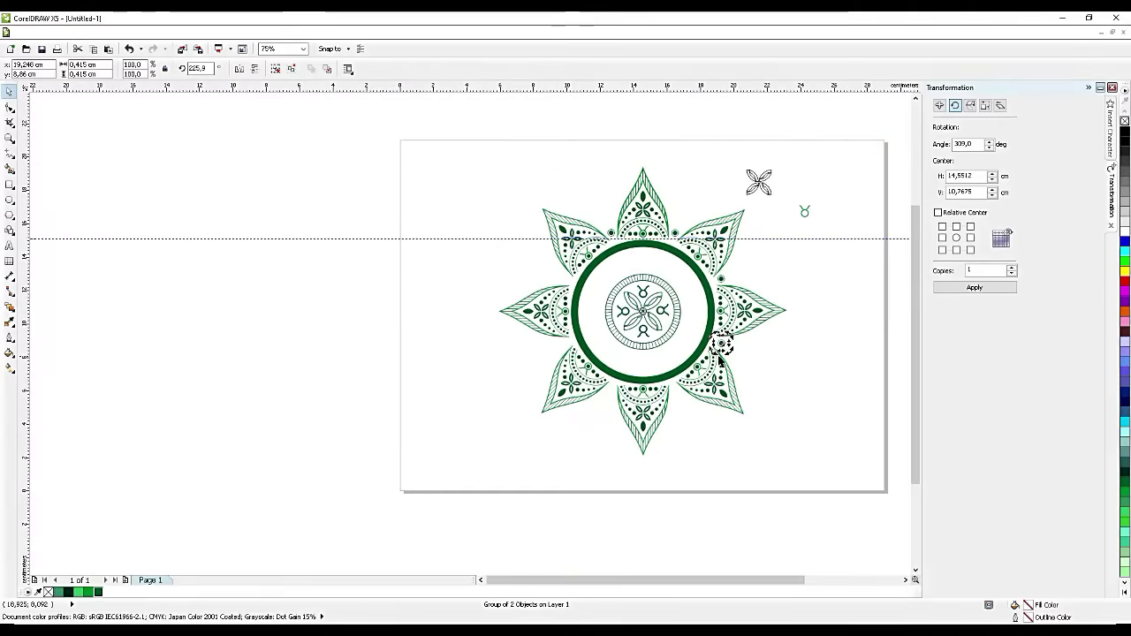
scroll(720, 361, up, 2)
drag(671, 448, 368, 195)
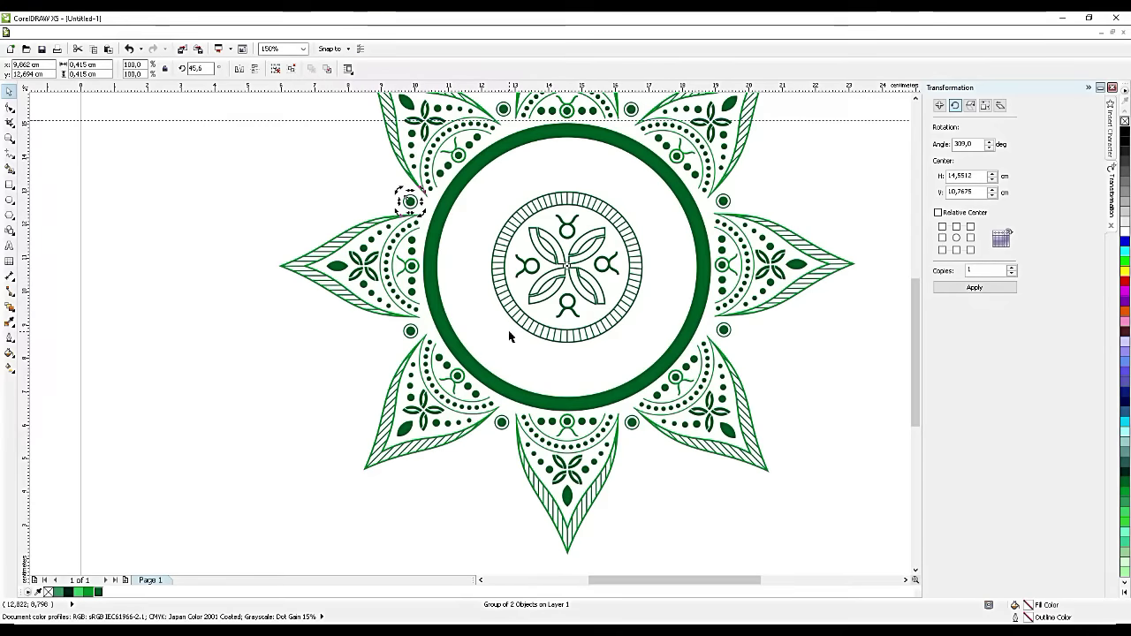
Step: Draw a circle about 2.42 cm in diameter and move it over the ringed dot between the top and upper-left arches
scroll(513, 334, down, 1)
scroll(630, 223, up, 1)
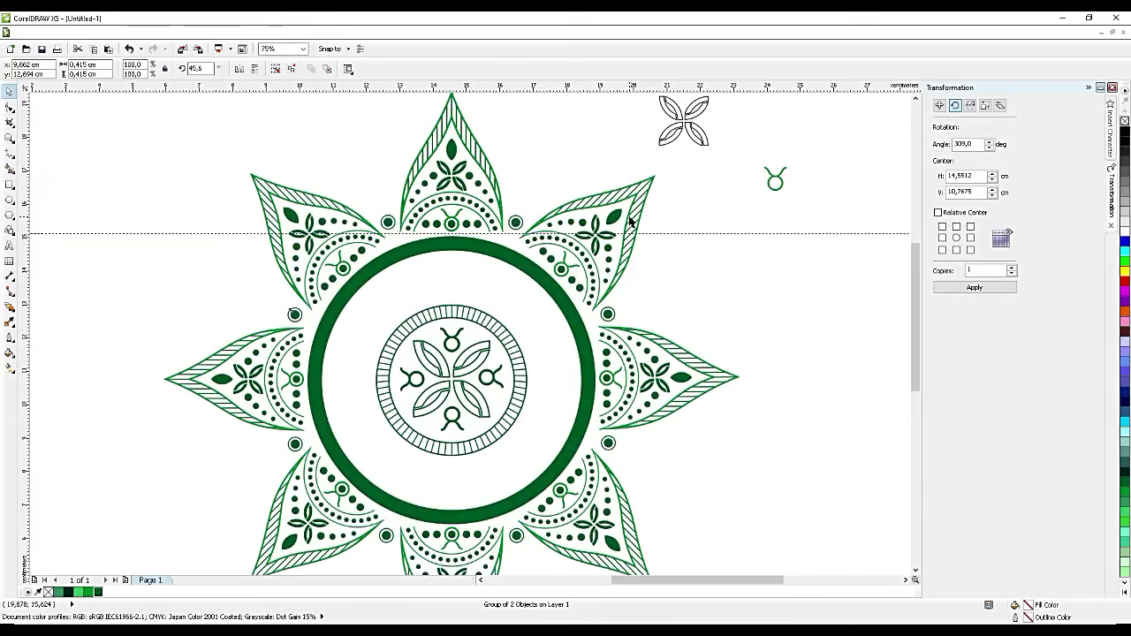
click(10, 200)
scroll(235, 299, up, 2)
drag(328, 196, 657, 484)
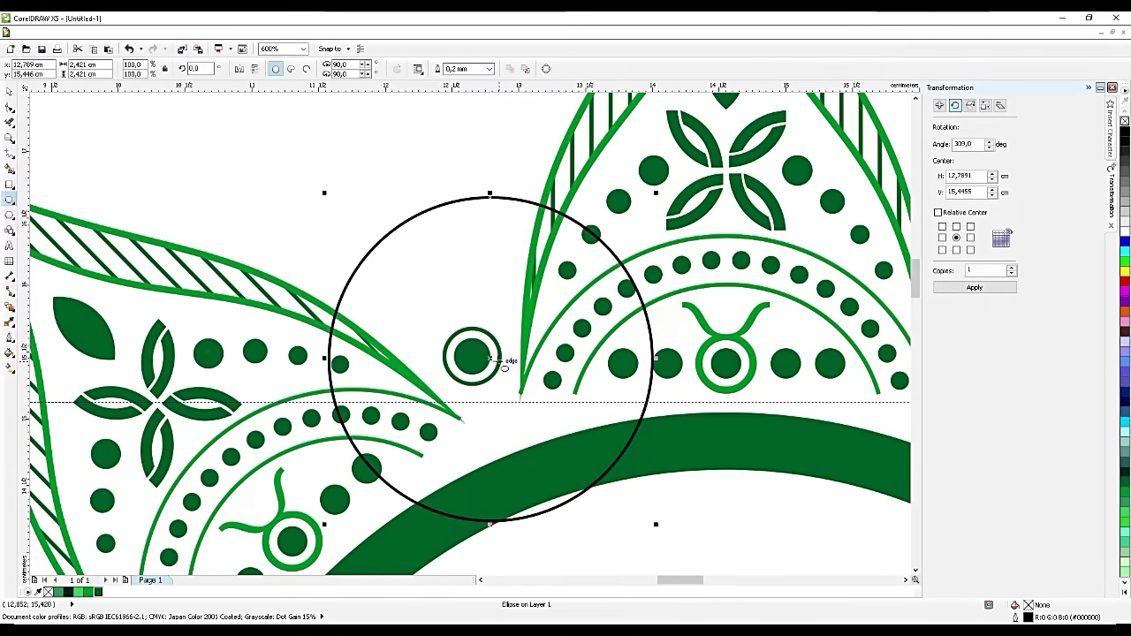
drag(493, 358, 469, 338)
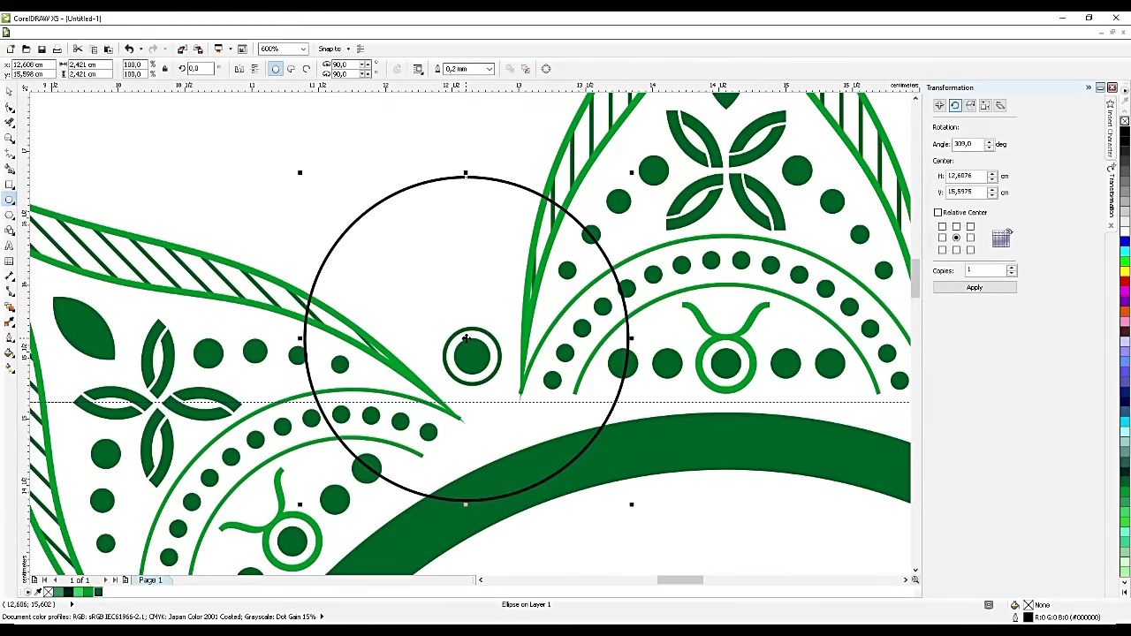
Step: Enlarge the large black circle concentrically to about 2.98 cm in diameter
drag(631, 172, 644, 169)
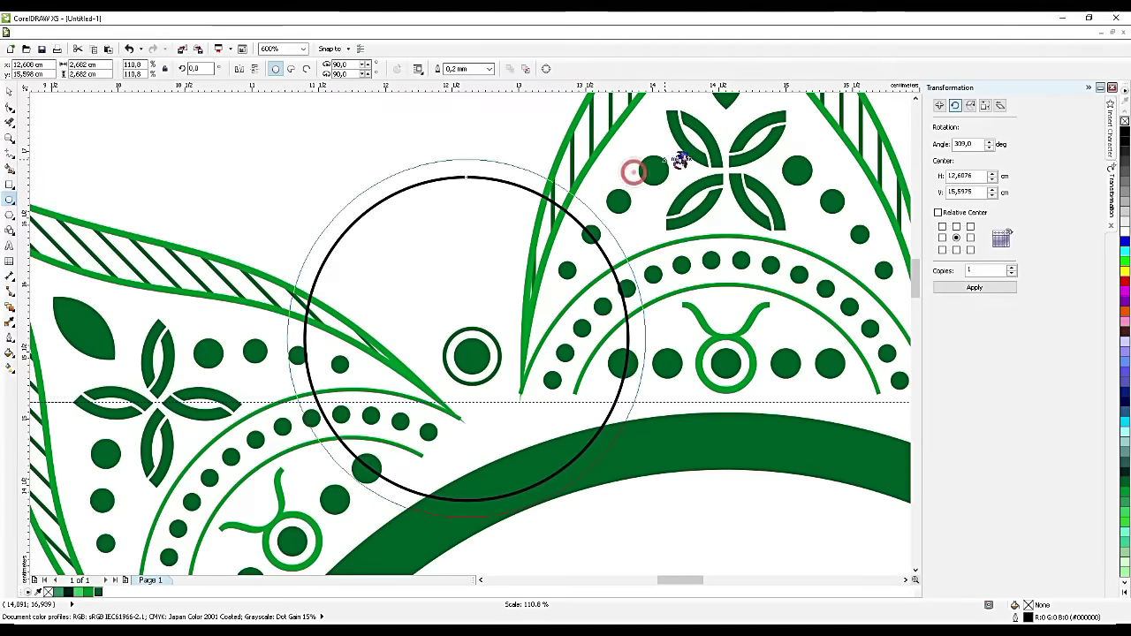
scroll(492, 334, down, 1)
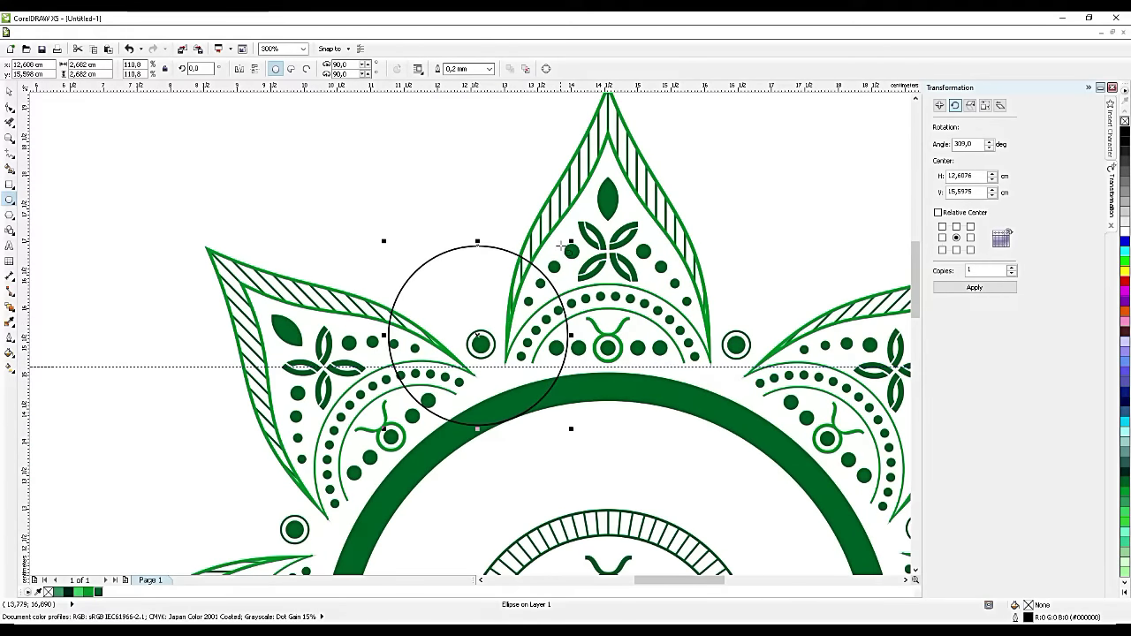
drag(574, 239, 581, 230)
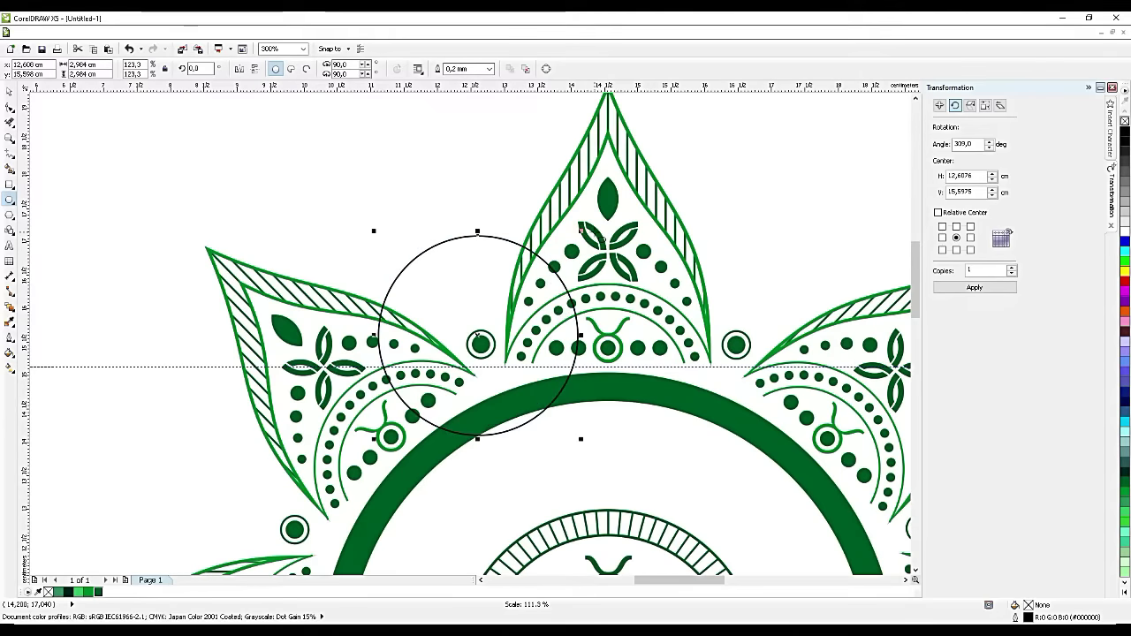
Step: Reposition the large circle so its centre coincides with the centre of the ringed dot between the top and upper-left arches
click(8, 91)
mouse_move(460, 287)
mouse_down()
mouse_move(472, 292)
mouse_move(459, 289)
mouse_up()
scroll(467, 291, up, 2)
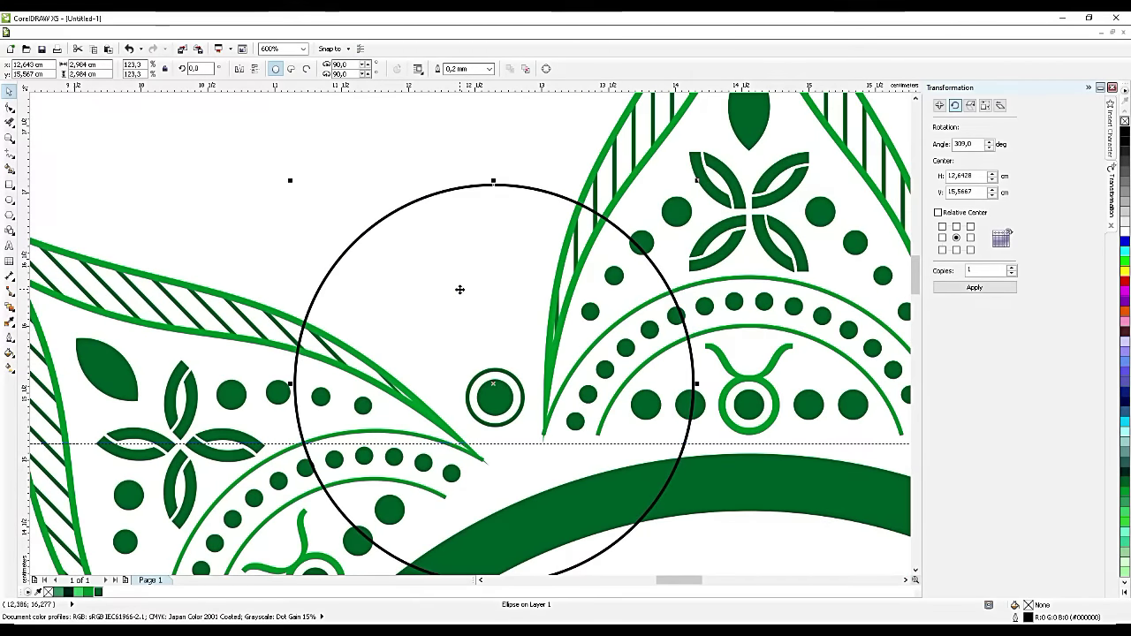
drag(459, 289, 455, 281)
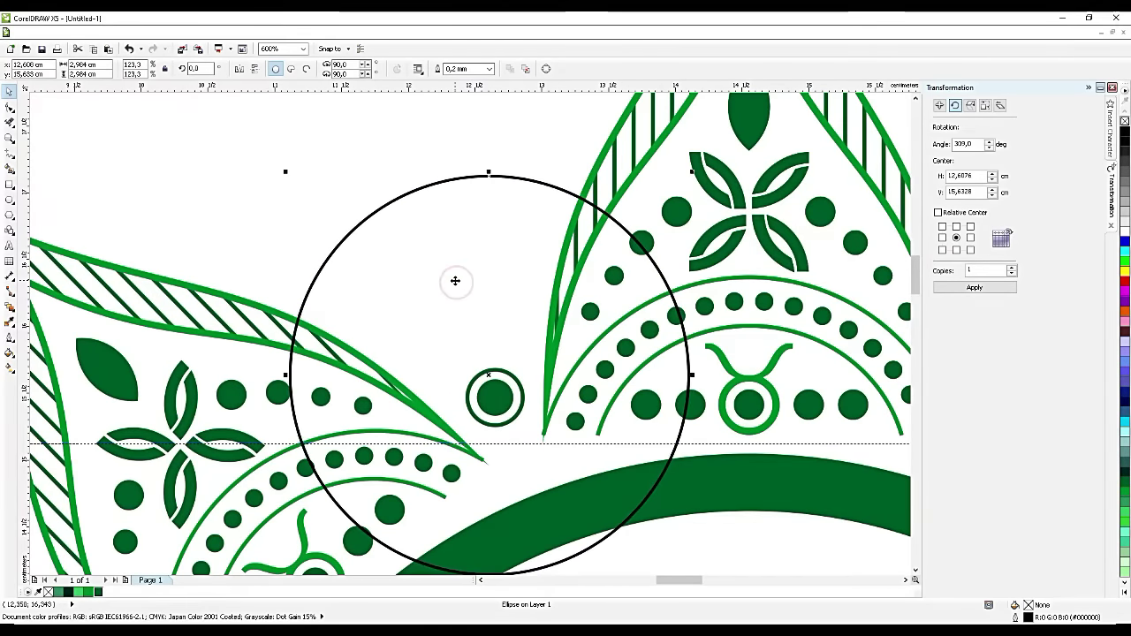
scroll(455, 280, down, 2)
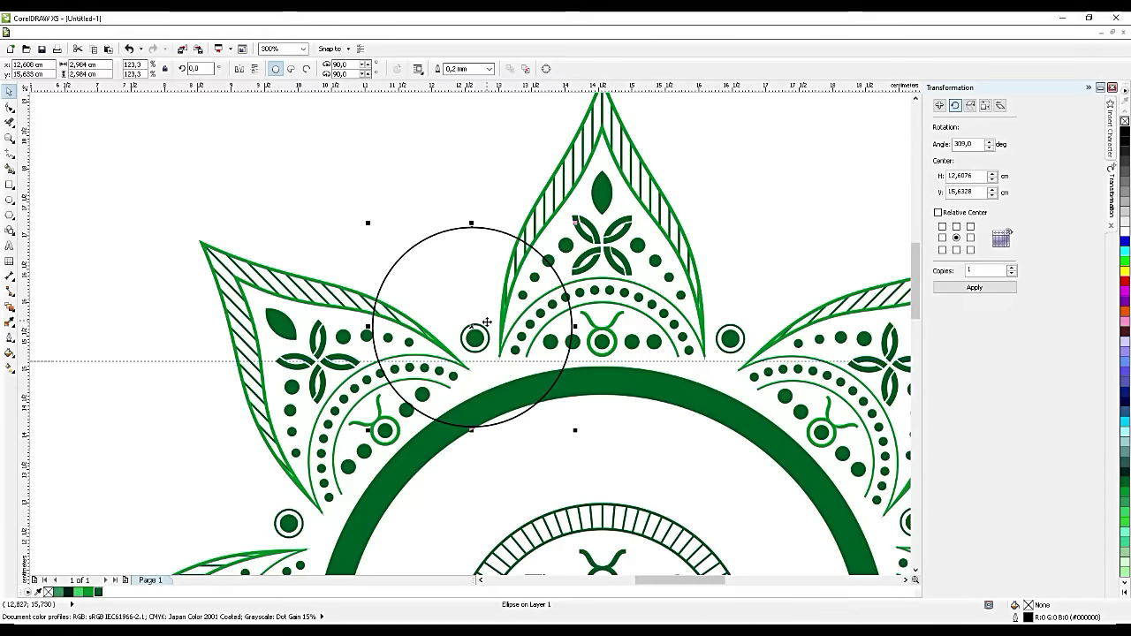
drag(471, 327, 475, 338)
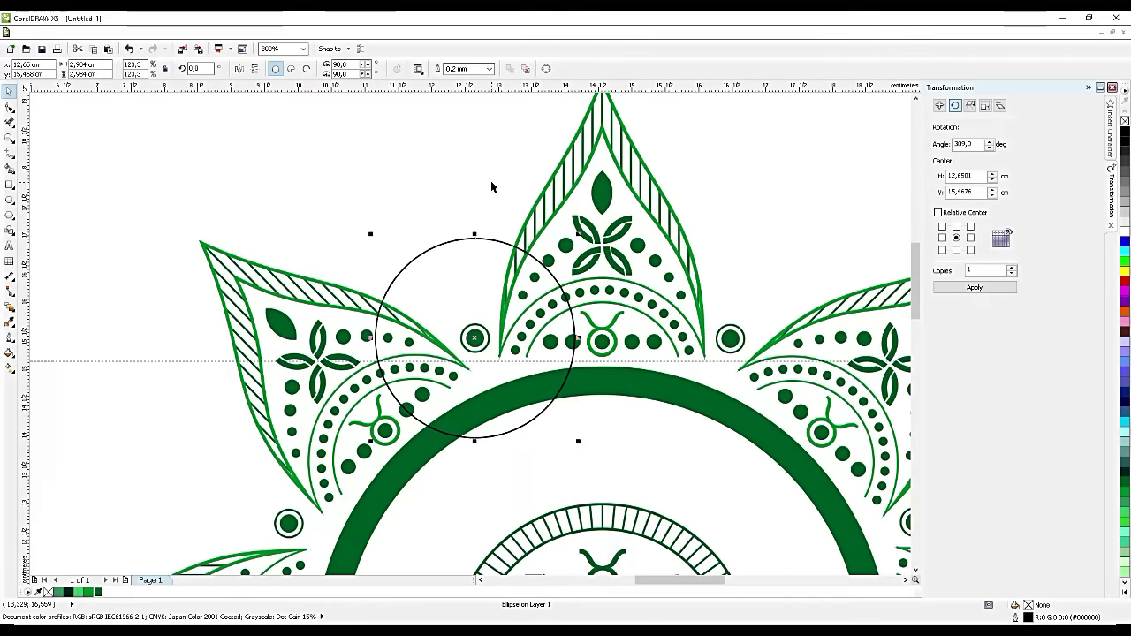
Step: Convert the large circle to an open arc from about 66.2° to 159.2°, ending on the outer edges of the two neighbouring arches
click(308, 69)
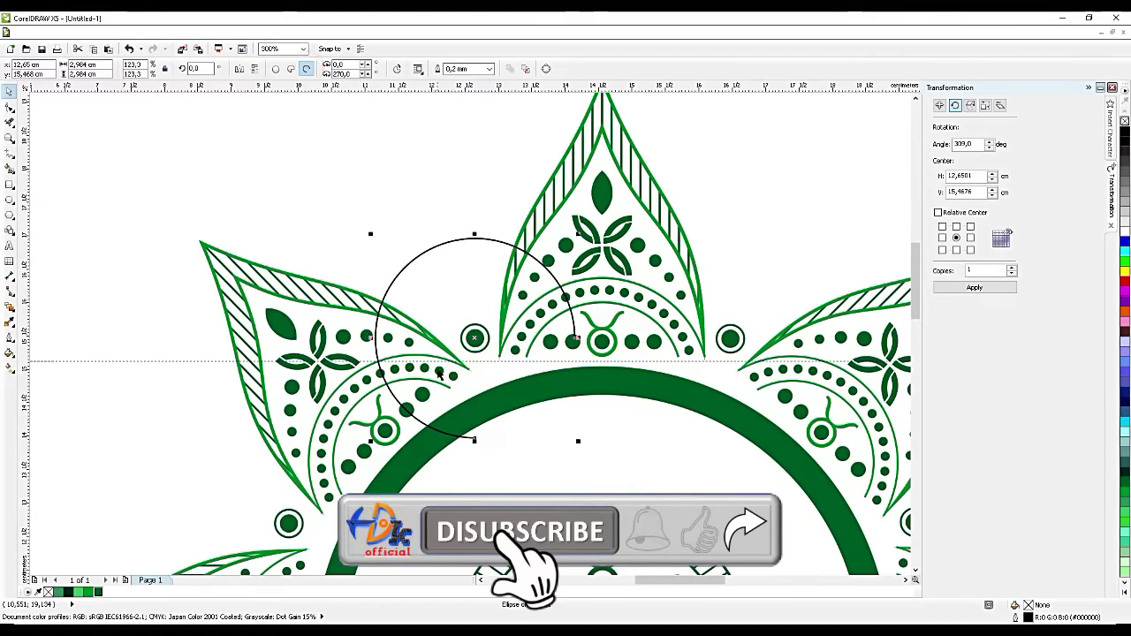
key(F10)
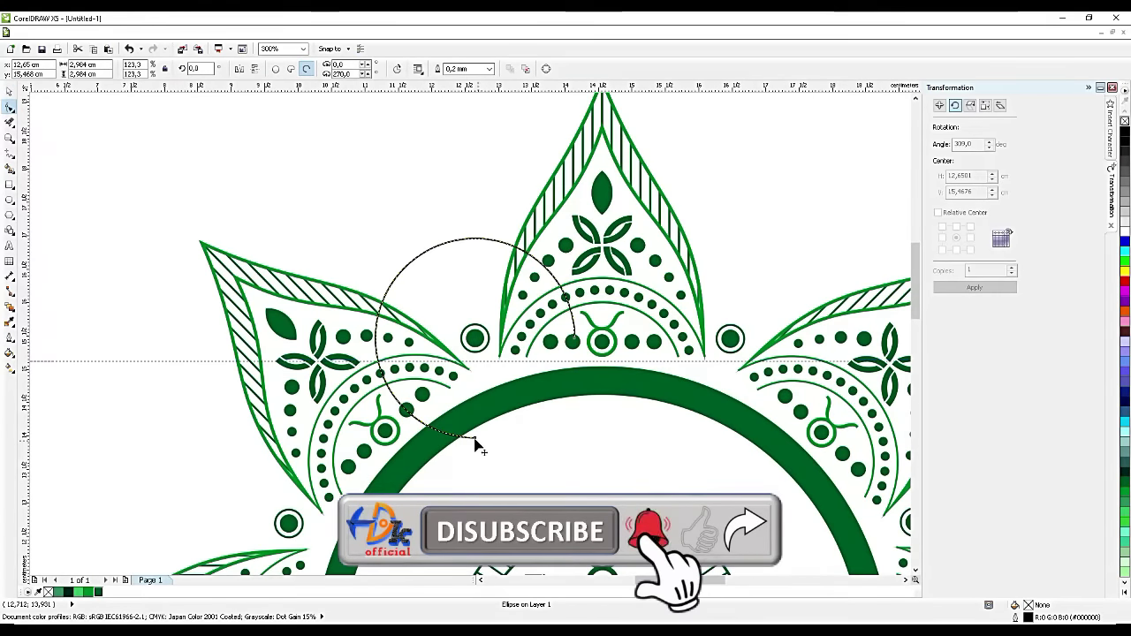
drag(474, 437, 381, 304)
scroll(527, 269, up, 1)
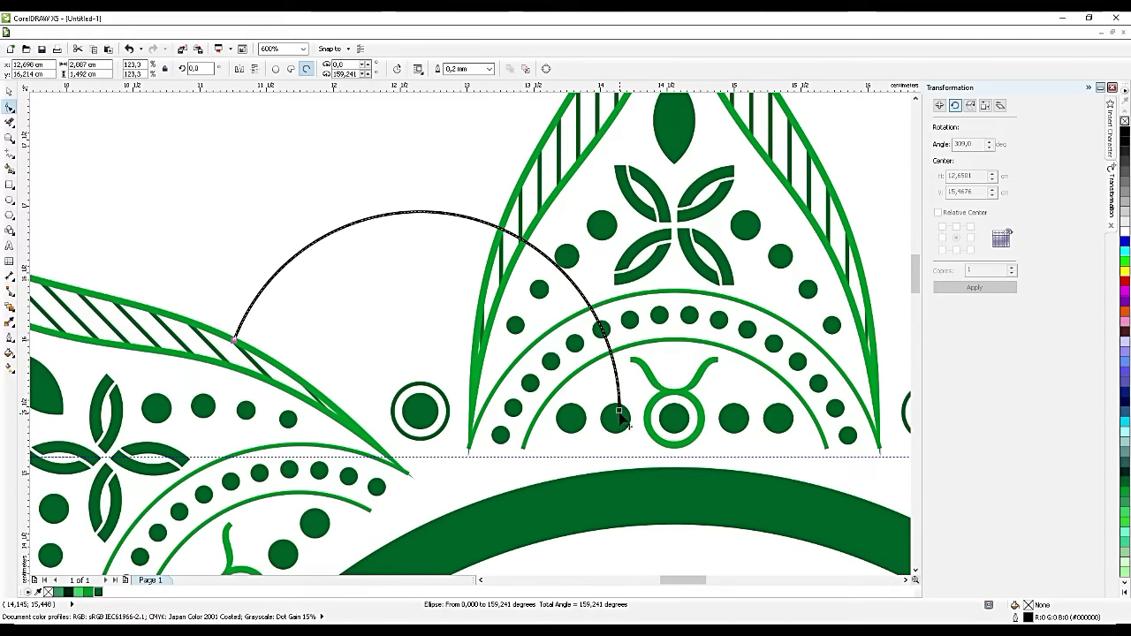
drag(620, 412, 515, 233)
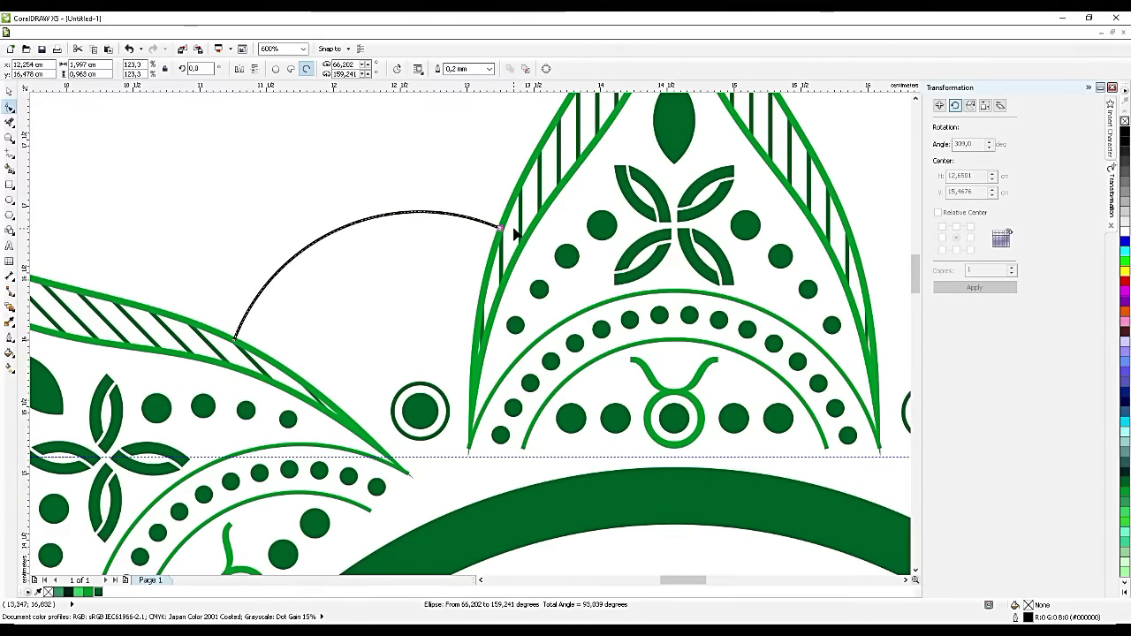
Step: Give the connecting arc a 0.4 mm outline in dark green (#006633)
click(453, 68)
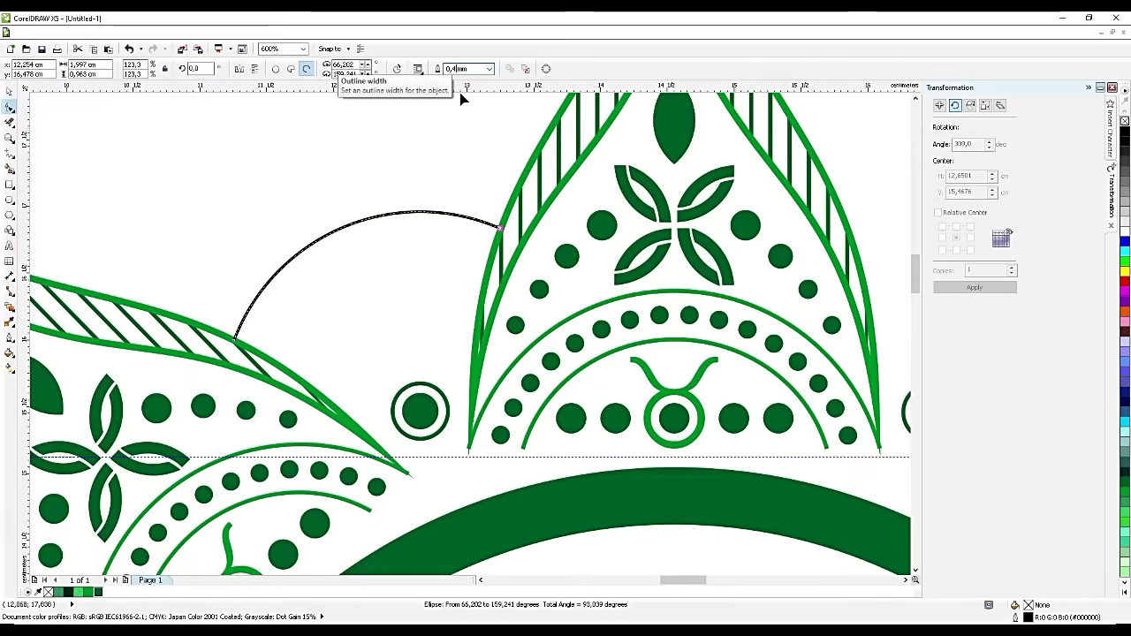
key(Return)
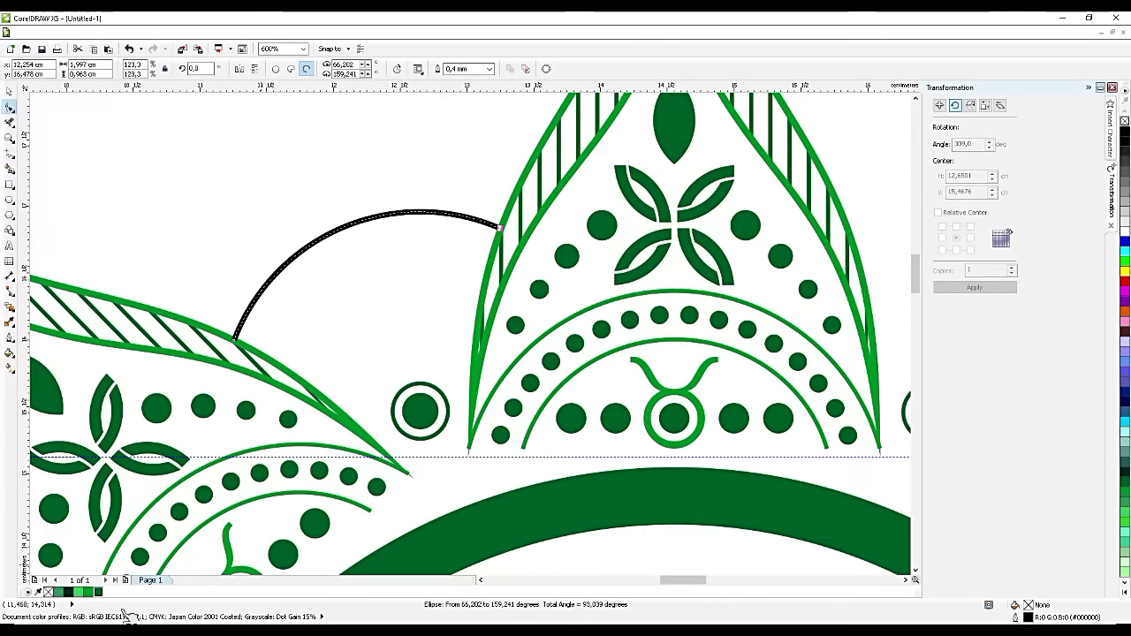
right_click(98, 592)
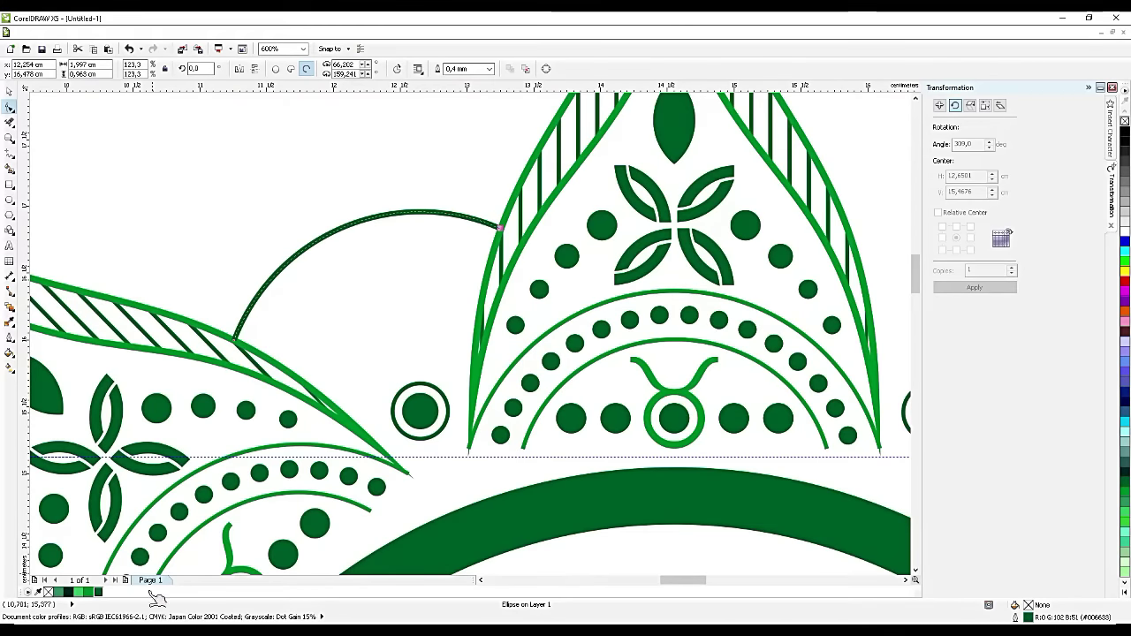
Step: Give the arc between the top and upper-left petals the lighter green outline (#009933) and deselect it
click(9, 91)
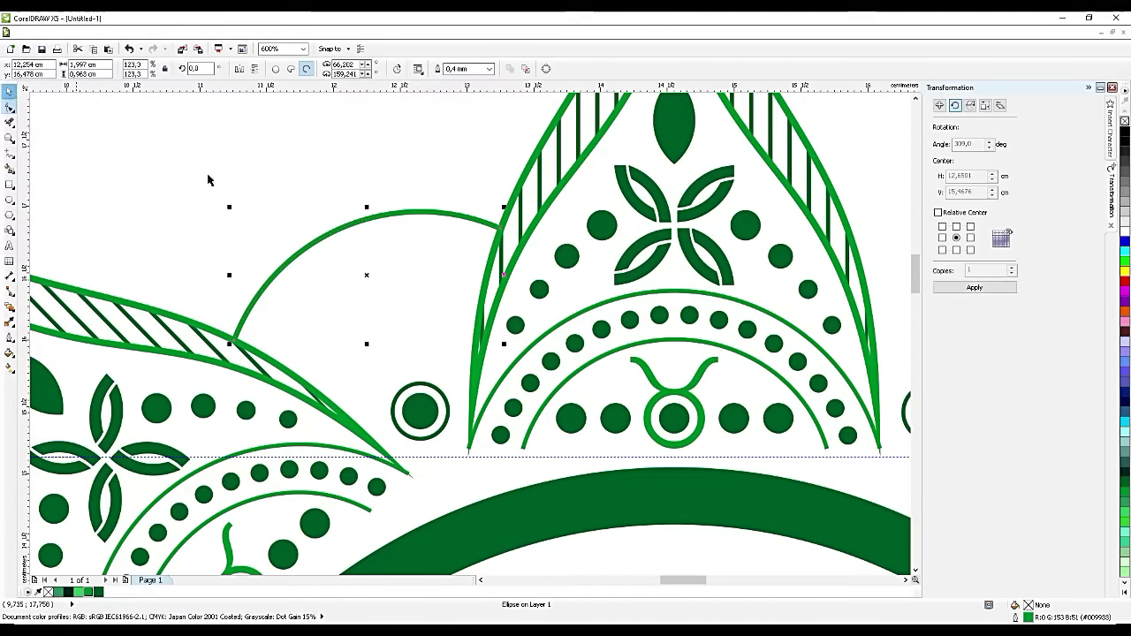
click(275, 213)
scroll(457, 225, down, 2)
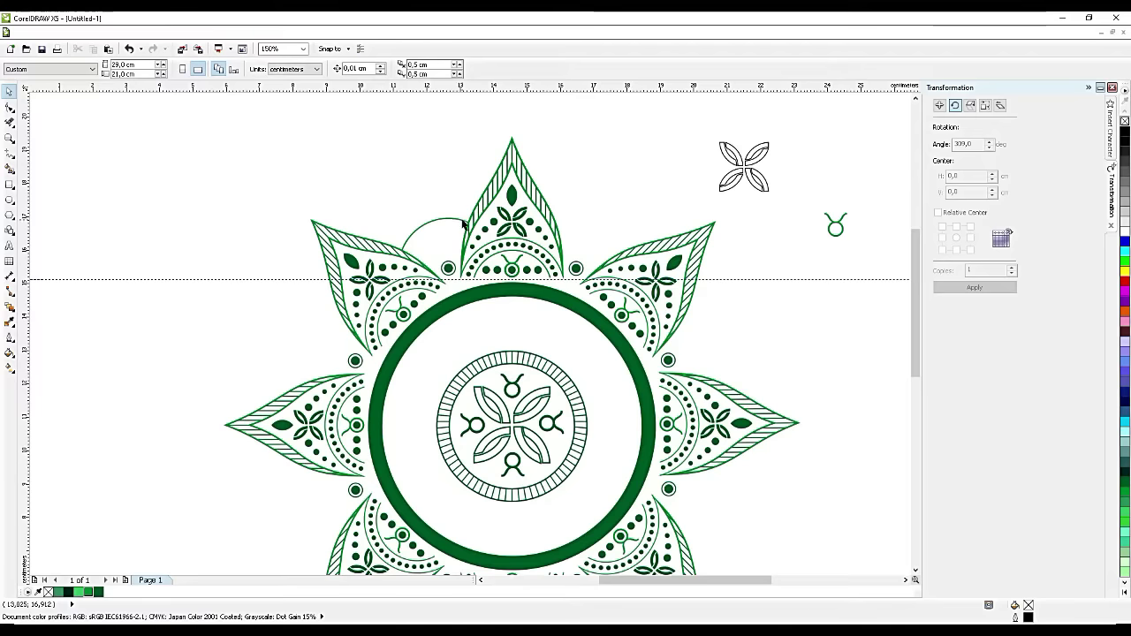
scroll(462, 224, up, 1)
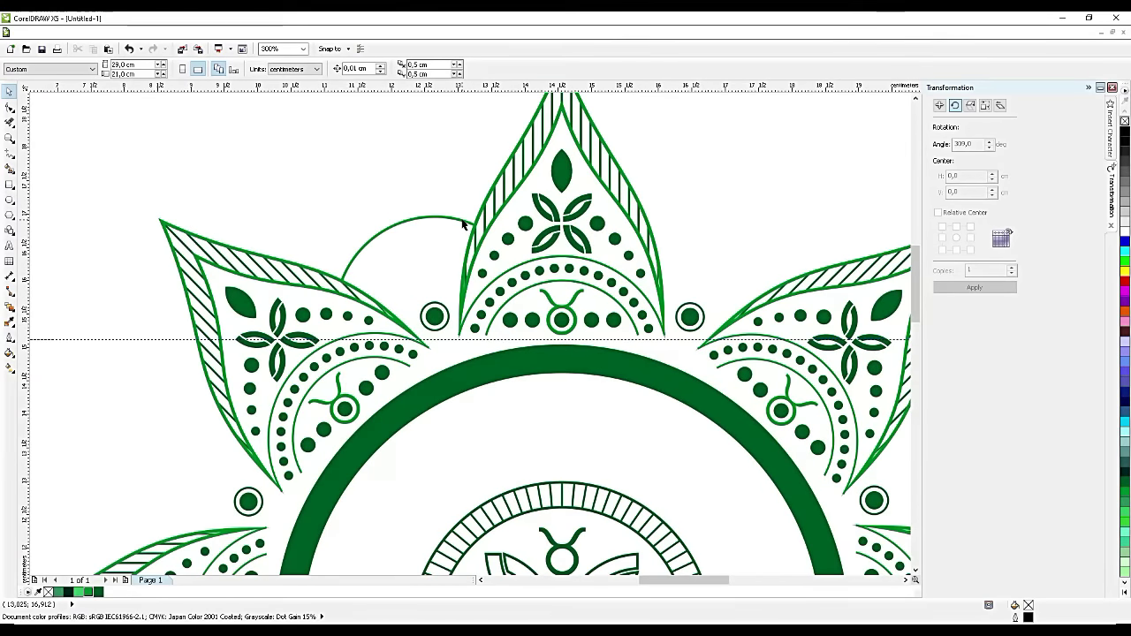
scroll(409, 222, up, 1)
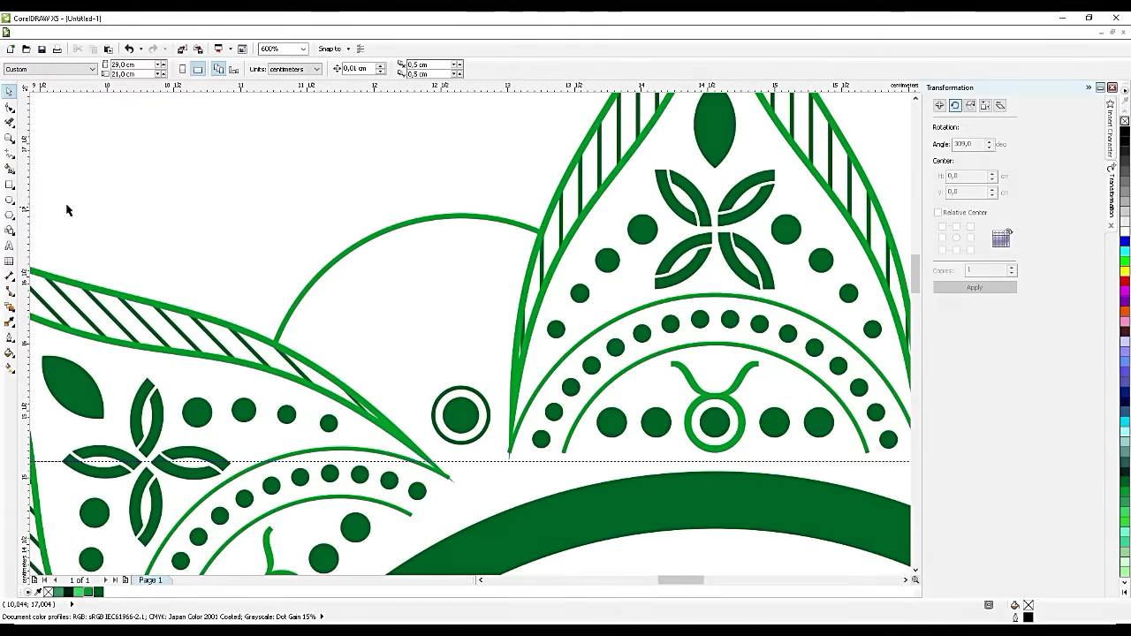
Step: Draw a circle about 0.17 cm across outside the arc, filled dark green (#006633) and without an outline
click(10, 199)
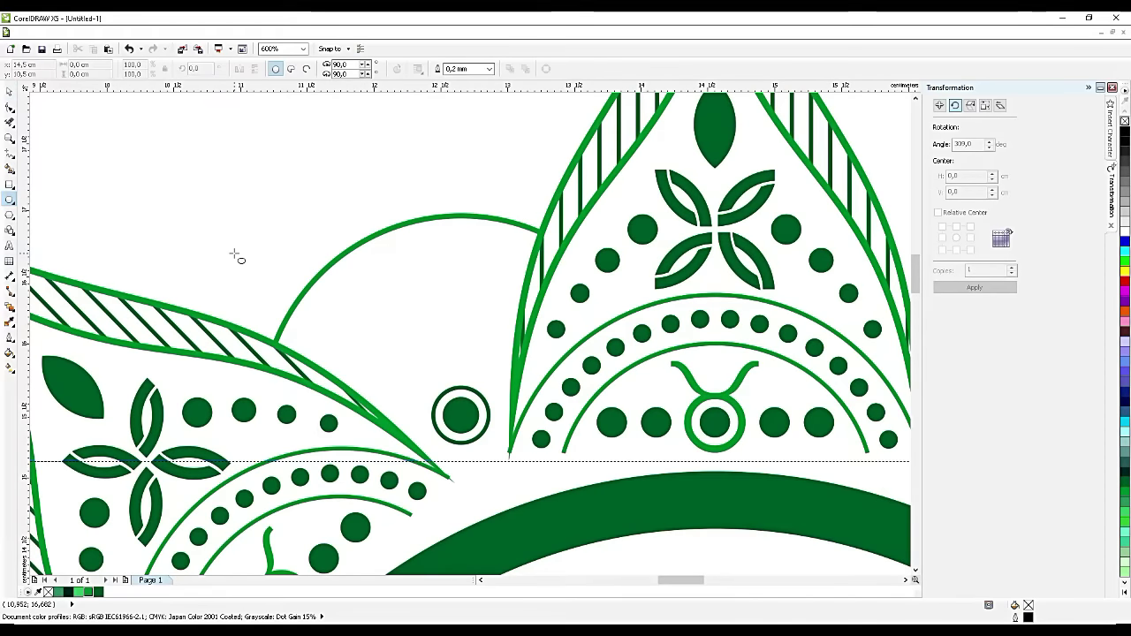
drag(236, 257, 266, 280)
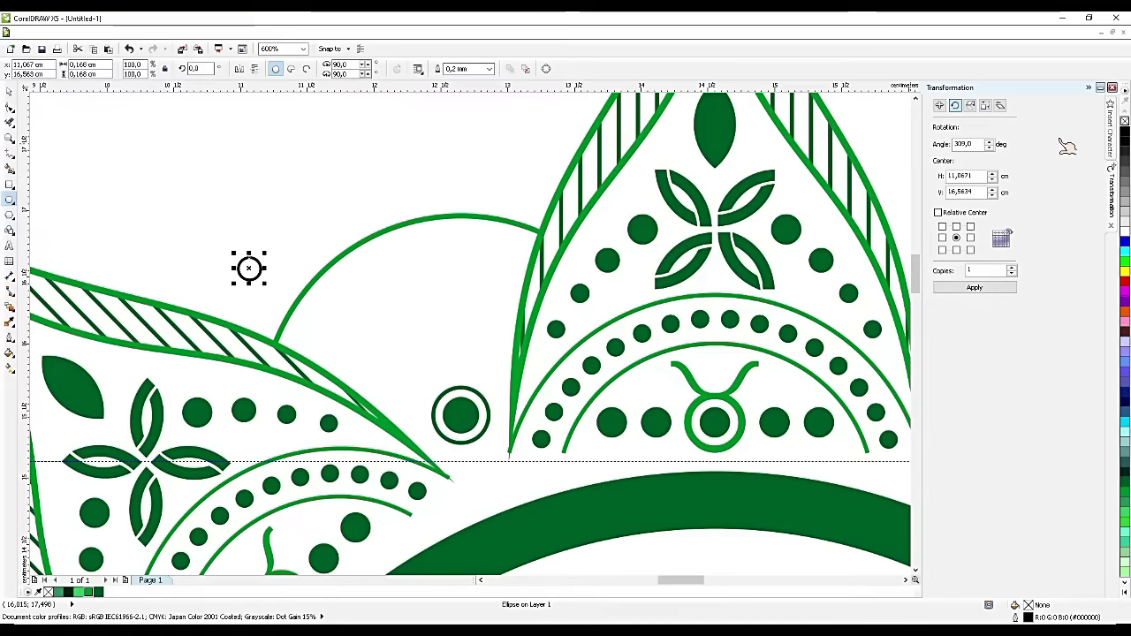
click(99, 591)
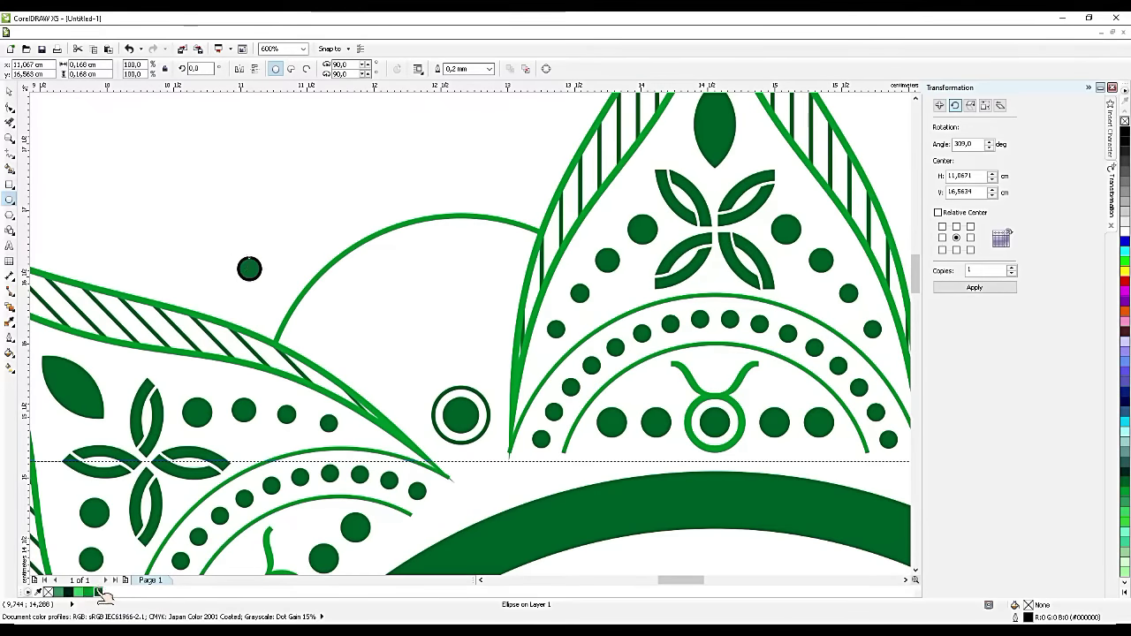
right_click(48, 591)
scroll(256, 281, up, 1)
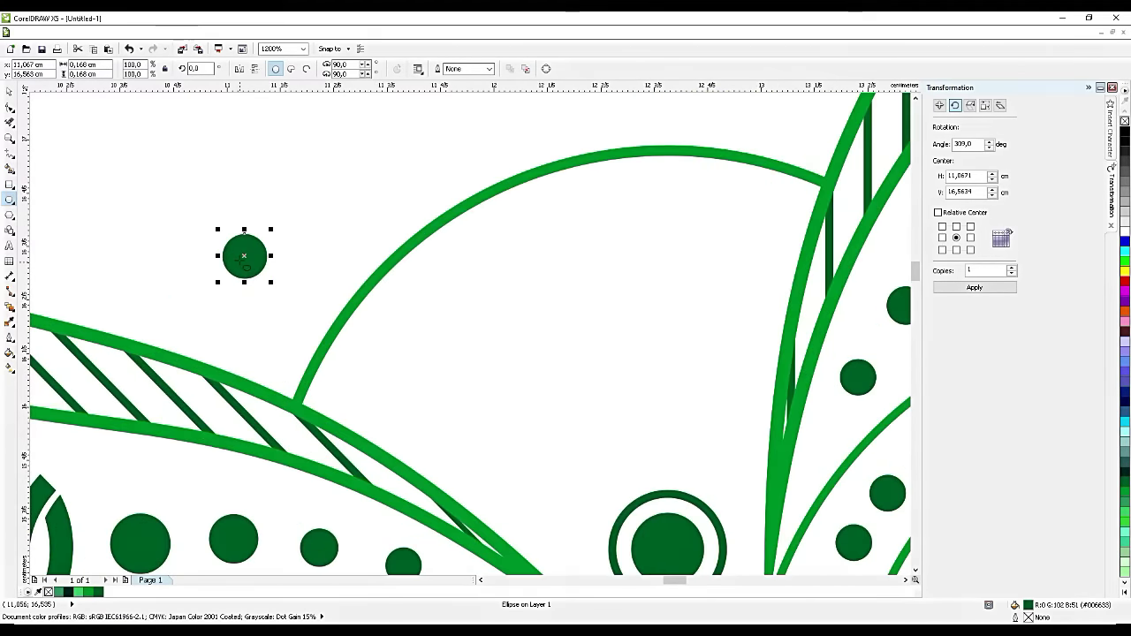
Step: Place the dark green dot just outside the arc's left end and a duplicate of it outside the right end
drag(246, 258, 275, 336)
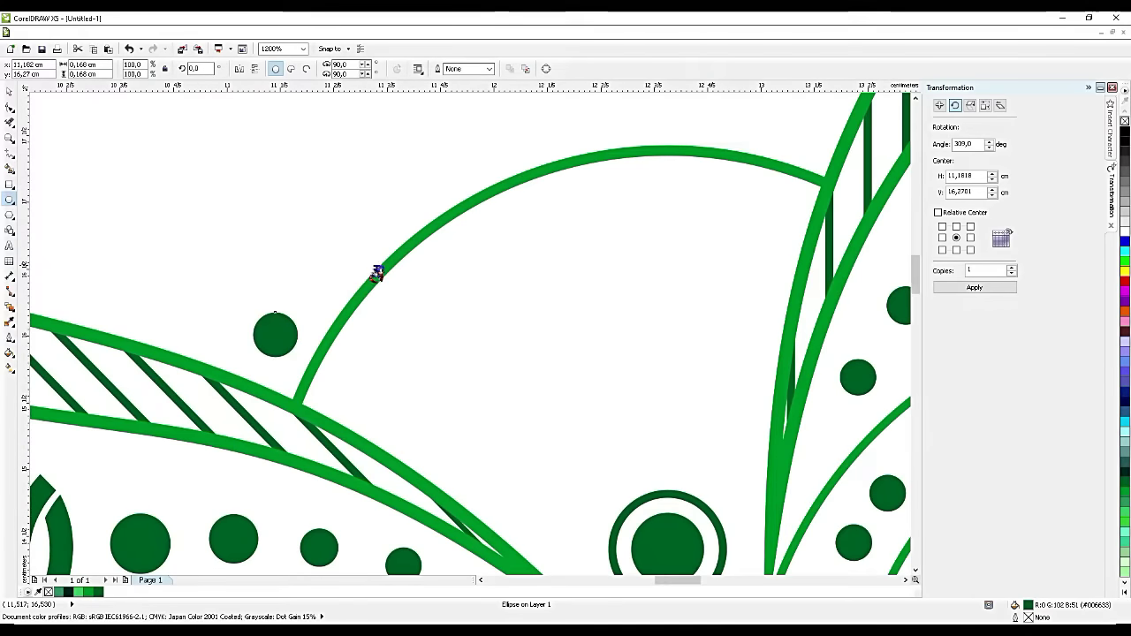
scroll(376, 274, down, 1)
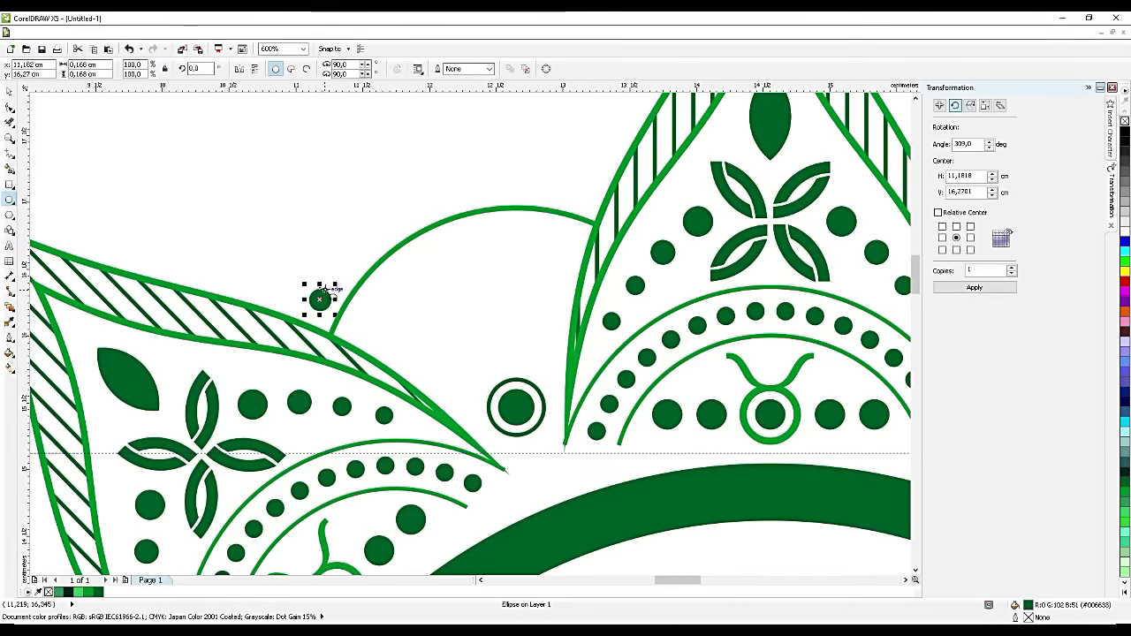
key(ctrl+d)
key(space)
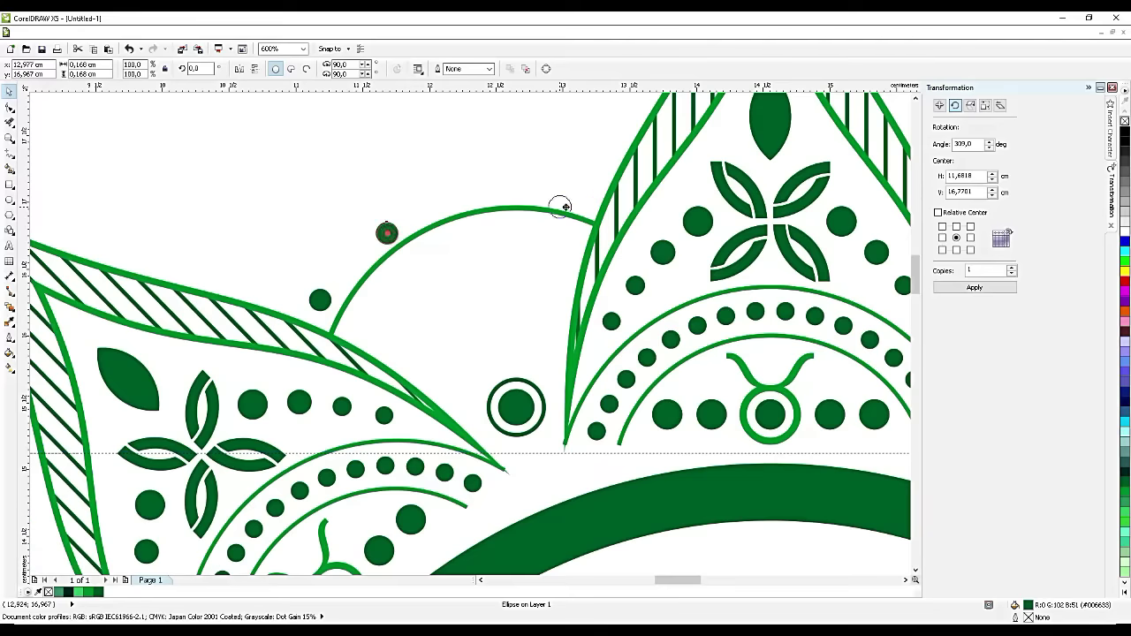
drag(562, 207, 584, 196)
Step: Blend the two dots in 20 steps and attach the blend to the arc as its new path
click(10, 307)
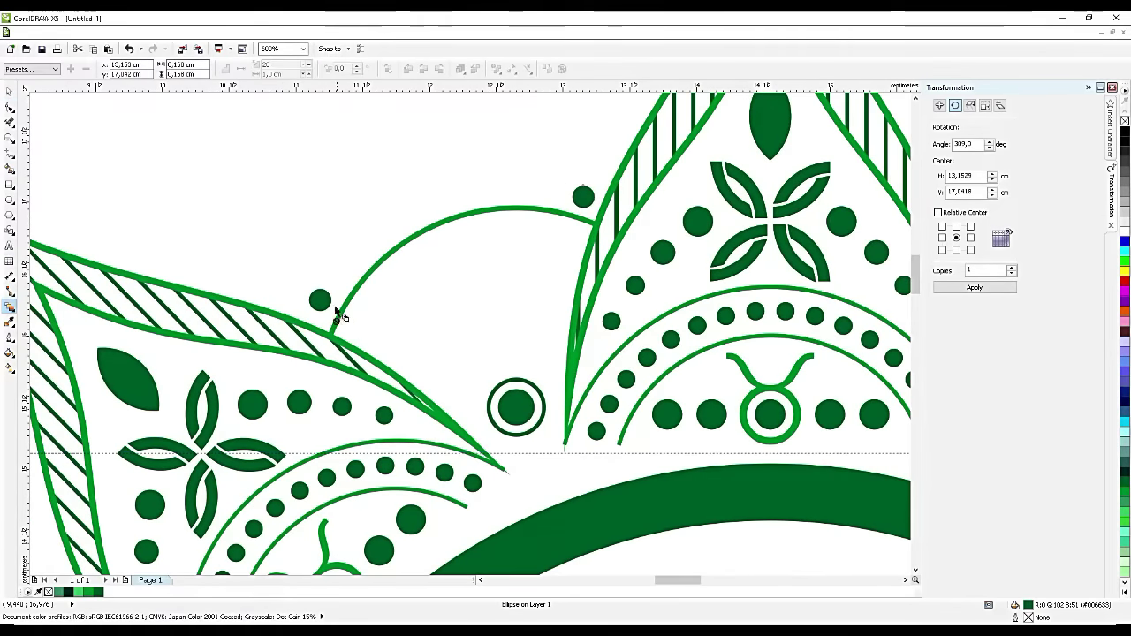
drag(320, 299, 583, 197)
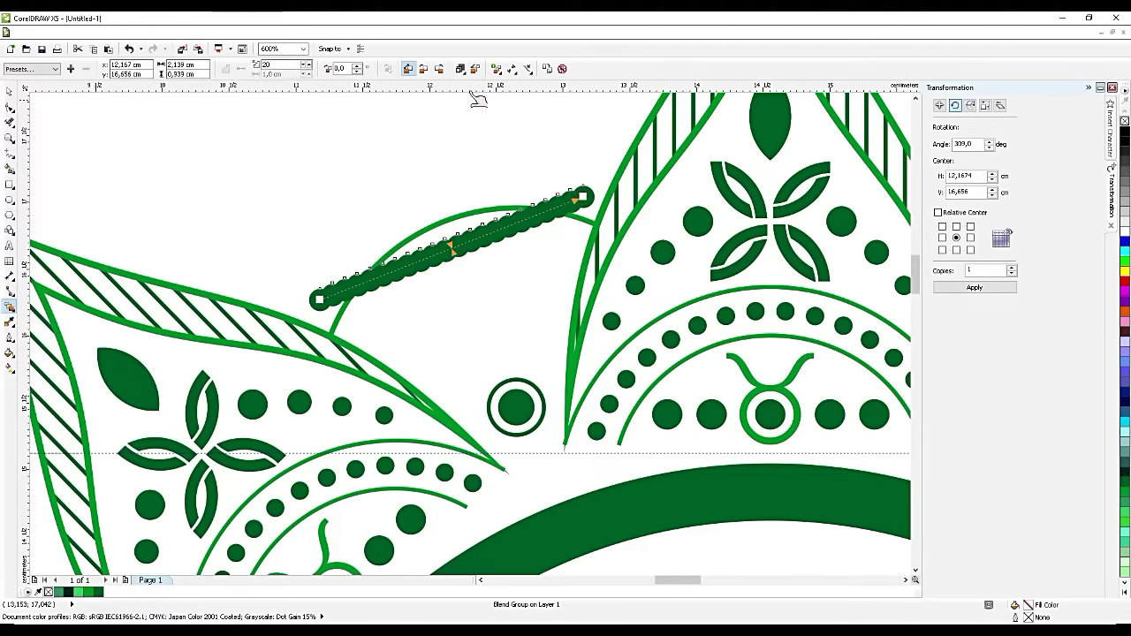
click(529, 70)
click(555, 83)
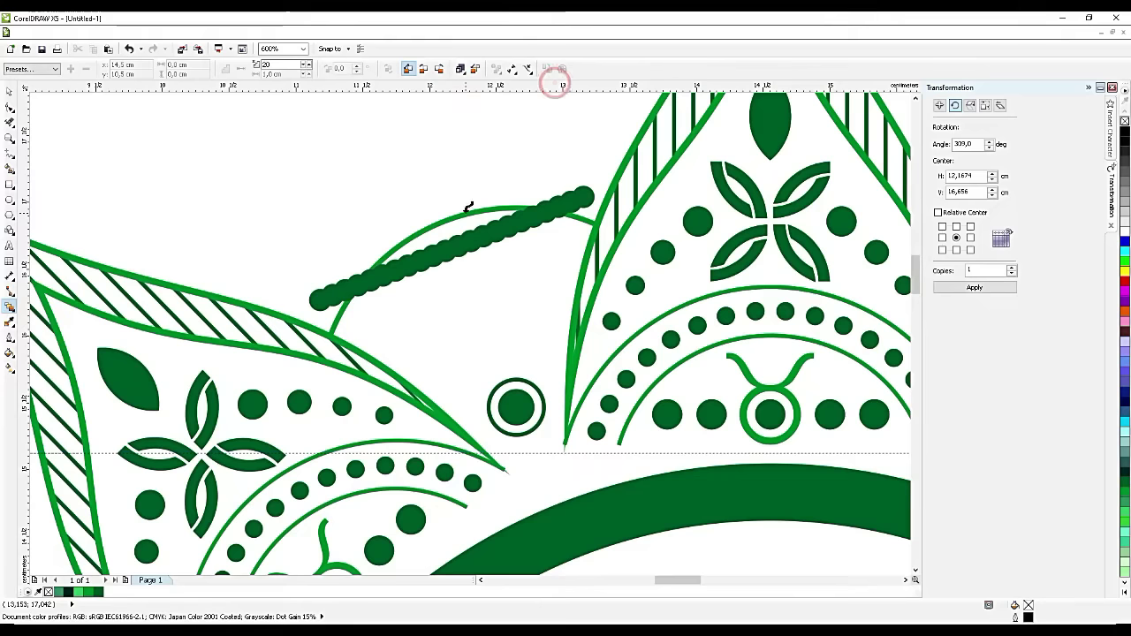
click(472, 221)
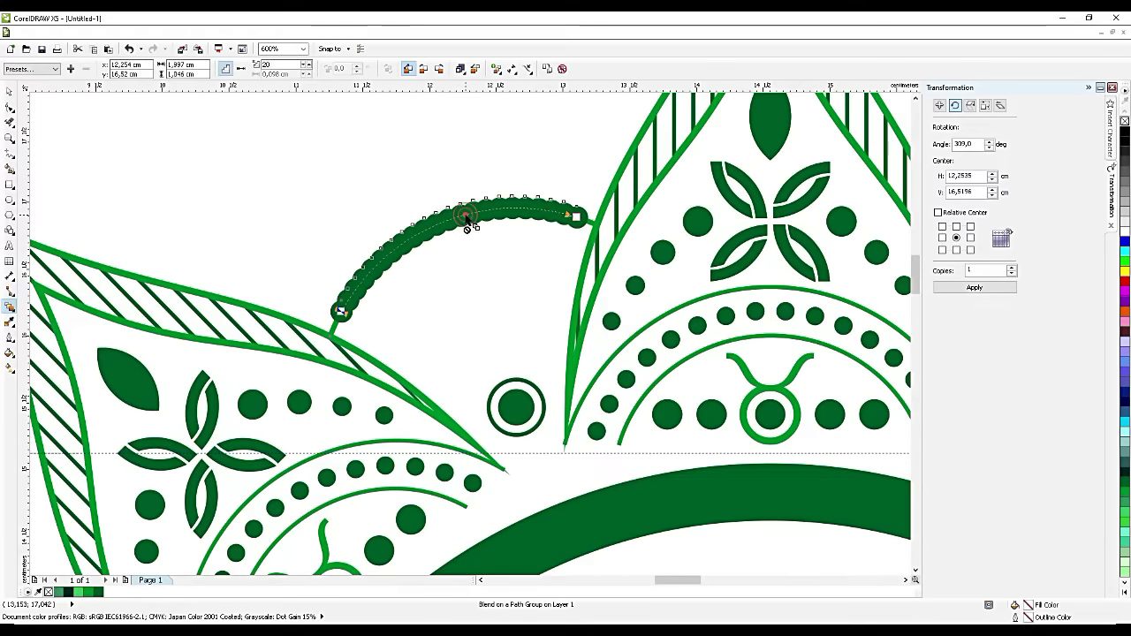
Step: Reduce the dot blend along the arc to 8 steps
click(305, 70)
click(305, 70)
click(305, 70)
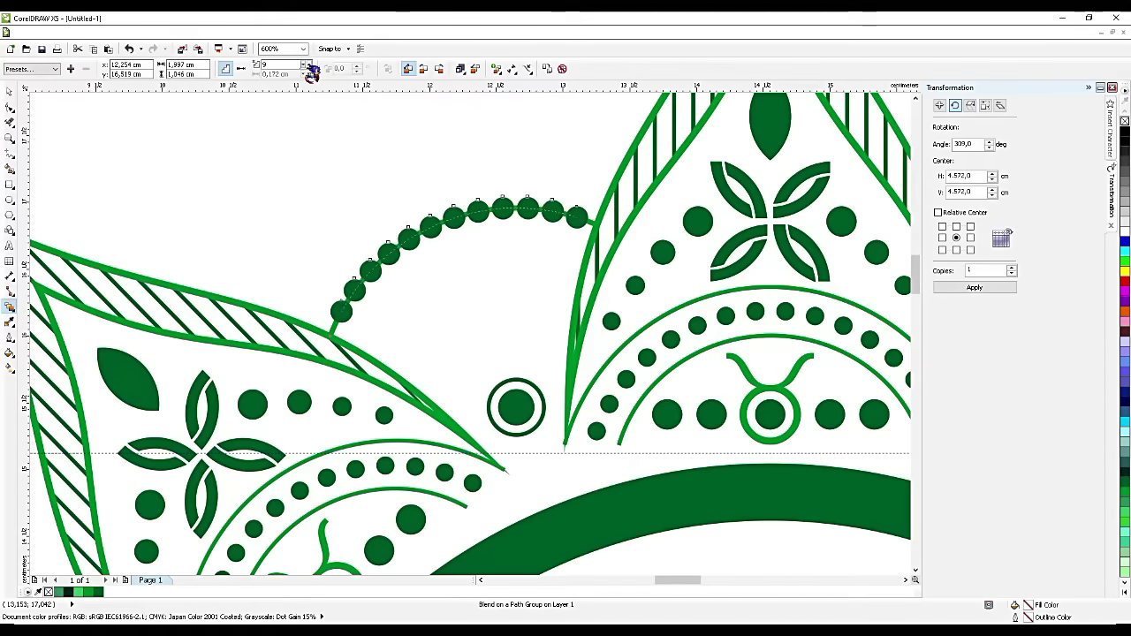
click(305, 70)
click(305, 70)
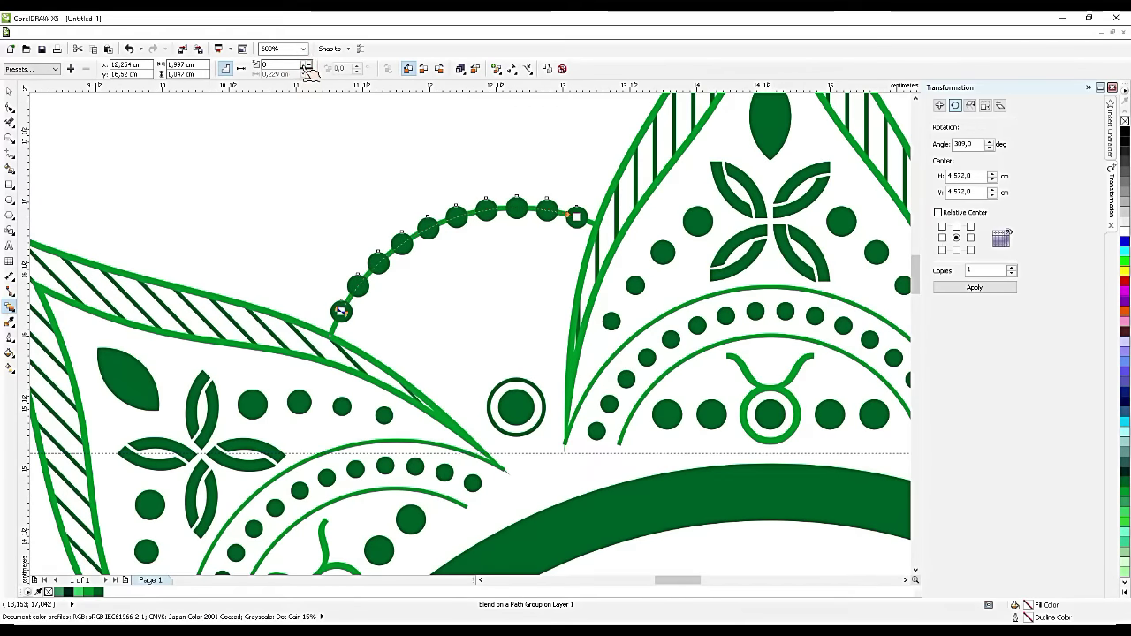
Step: Break the blend apart from the arc and group all the dots without the arc
click(9, 91)
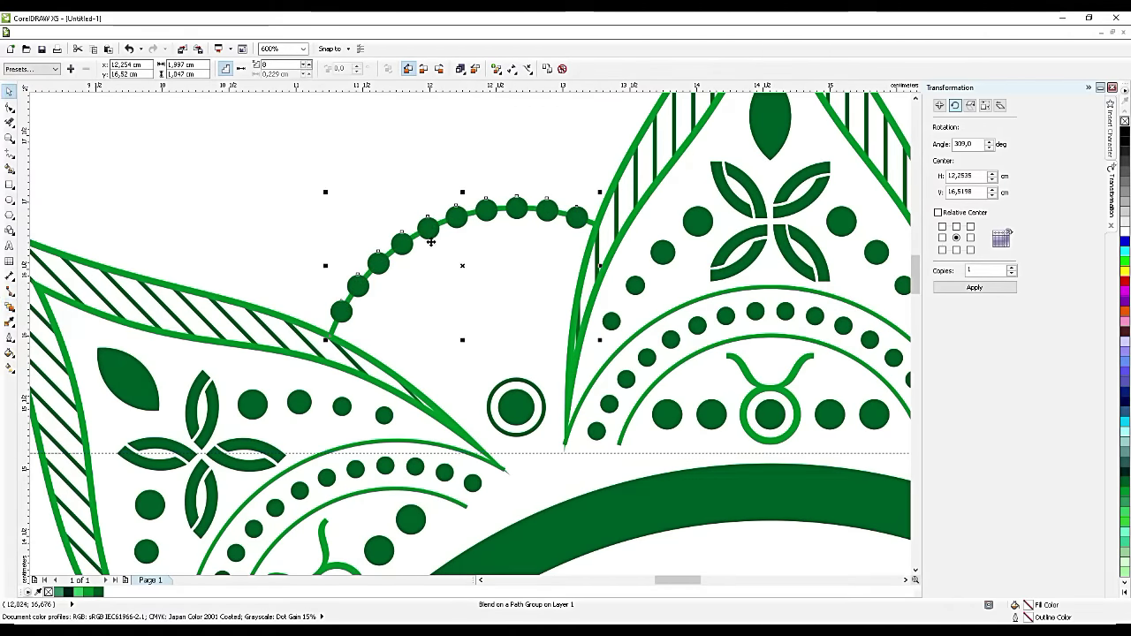
right_click(427, 235)
click(462, 255)
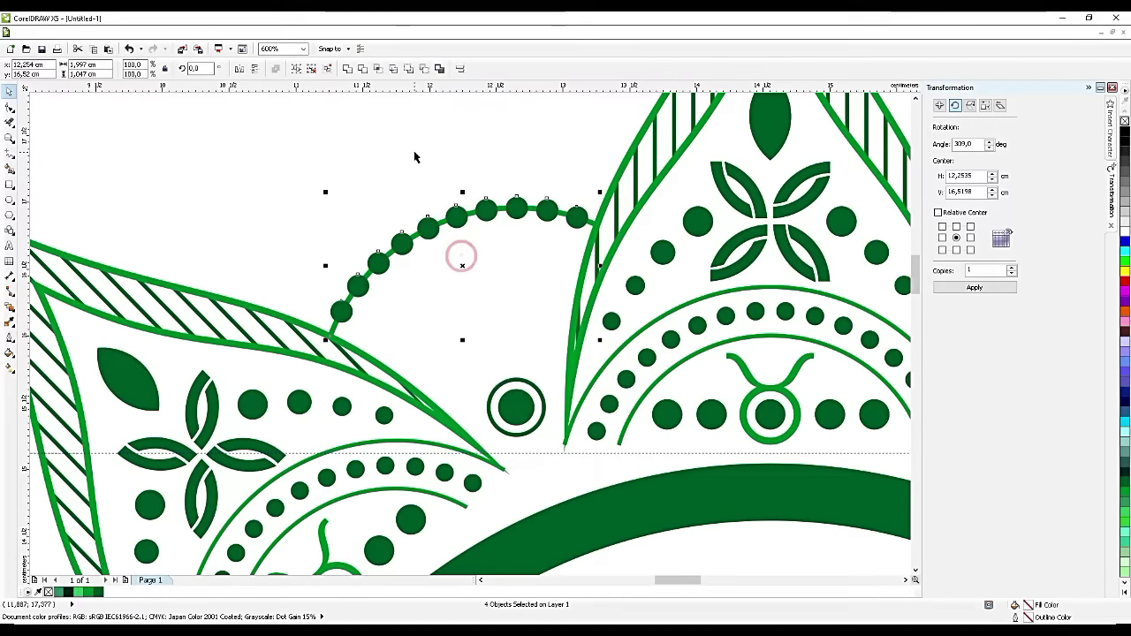
click(415, 151)
click(341, 310)
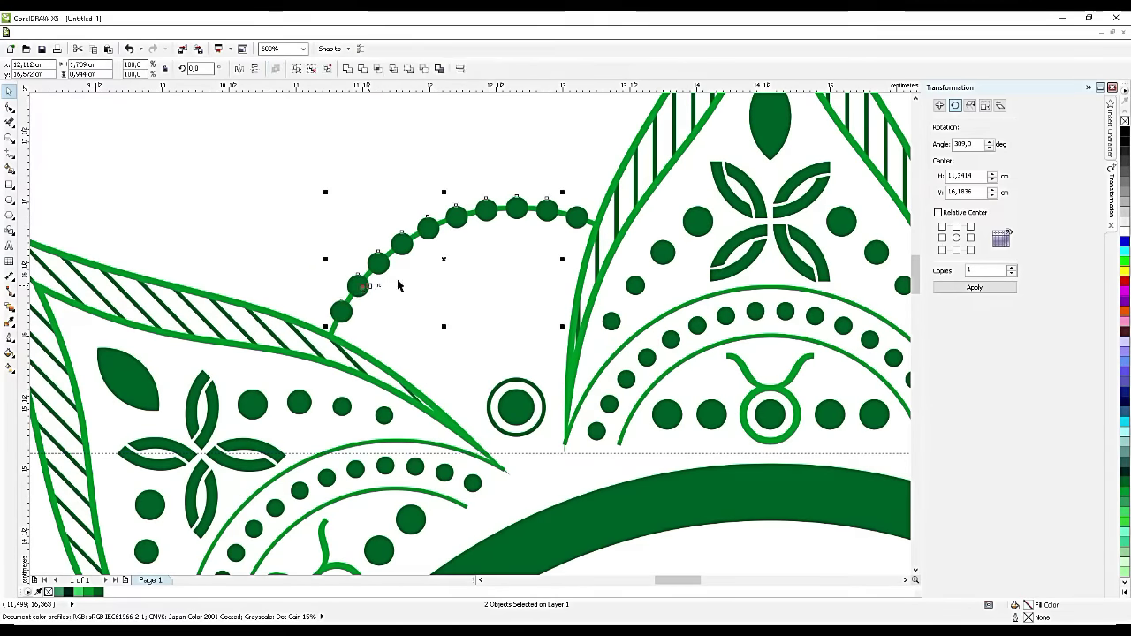
key(ctrl+g)
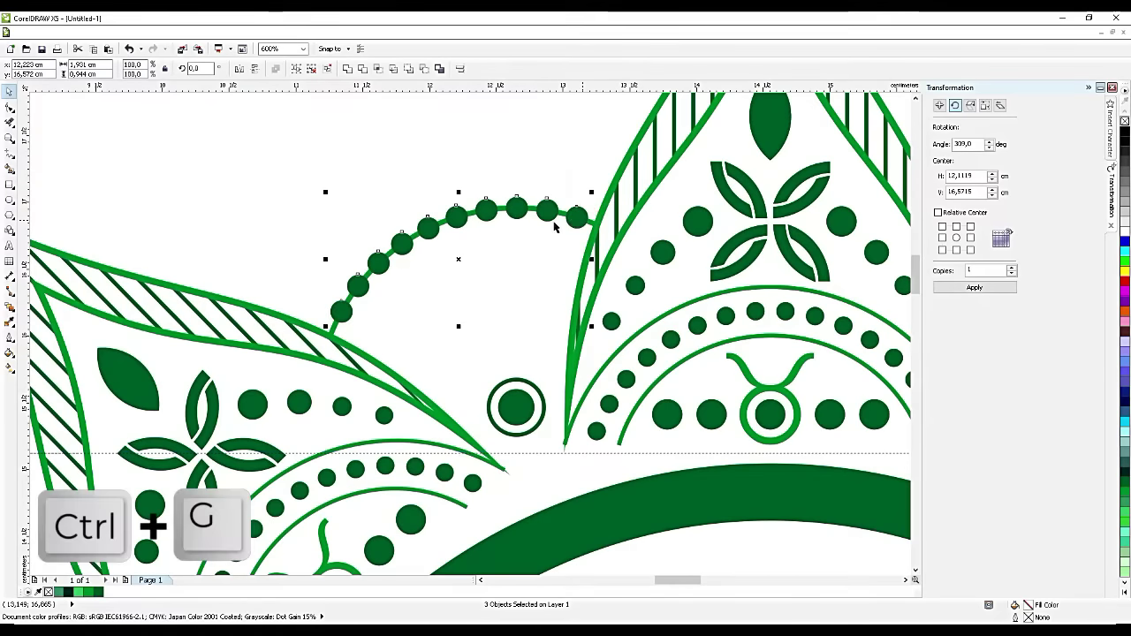
Step: Enlarge the dot group to about 2.1 cm wide and position it just outside the arc
drag(592, 191, 601, 186)
drag(478, 209, 471, 197)
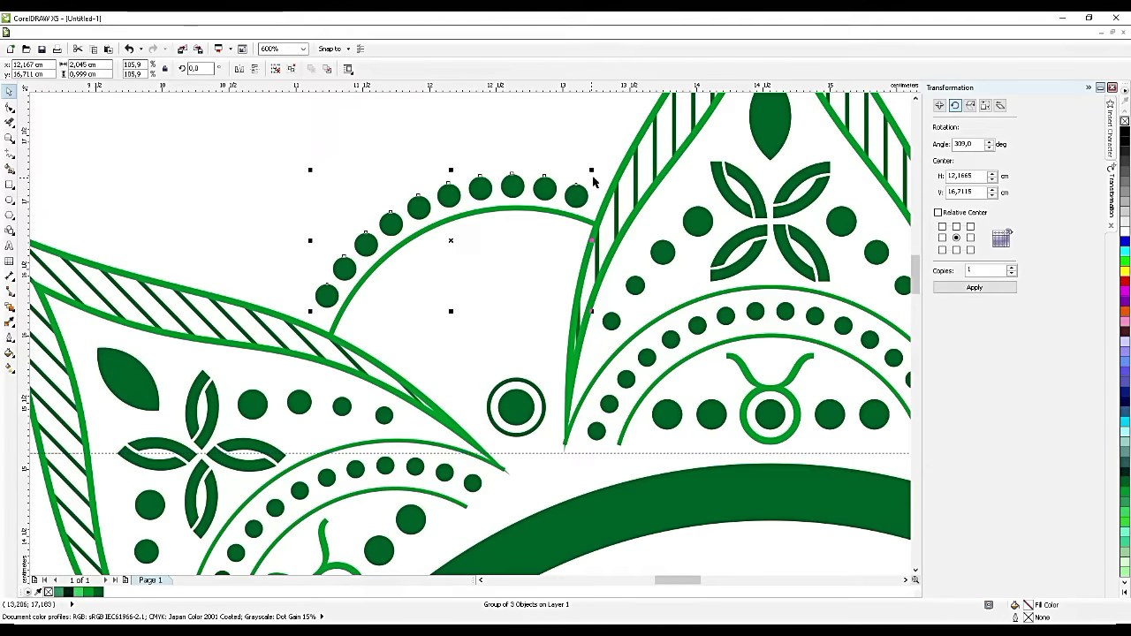
drag(592, 170, 596, 167)
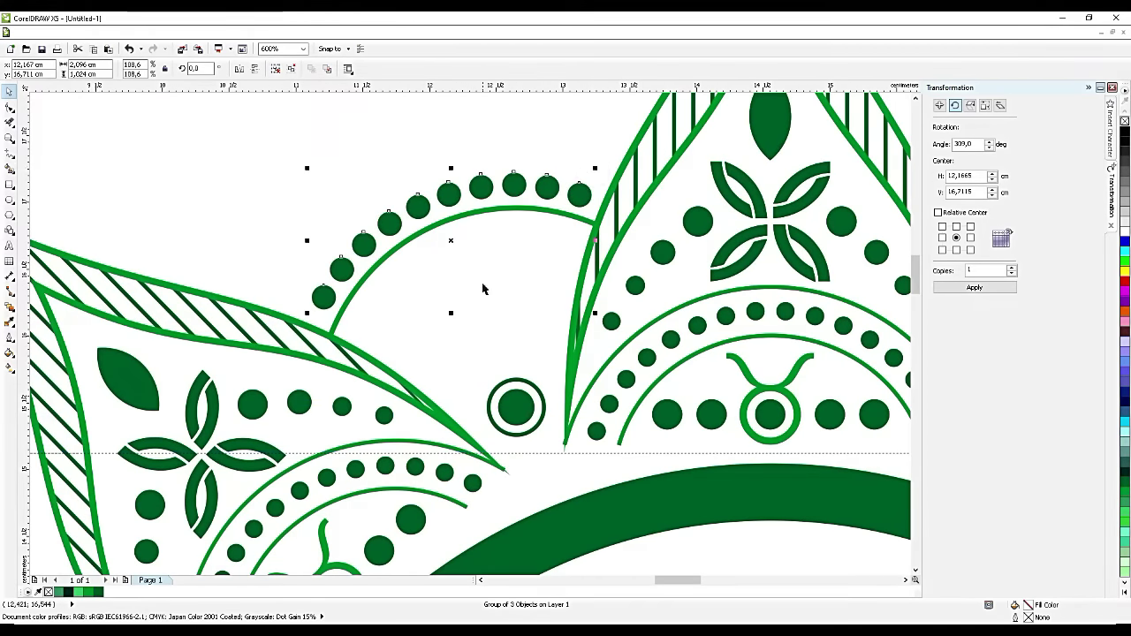
key(shift+F4)
click(448, 211)
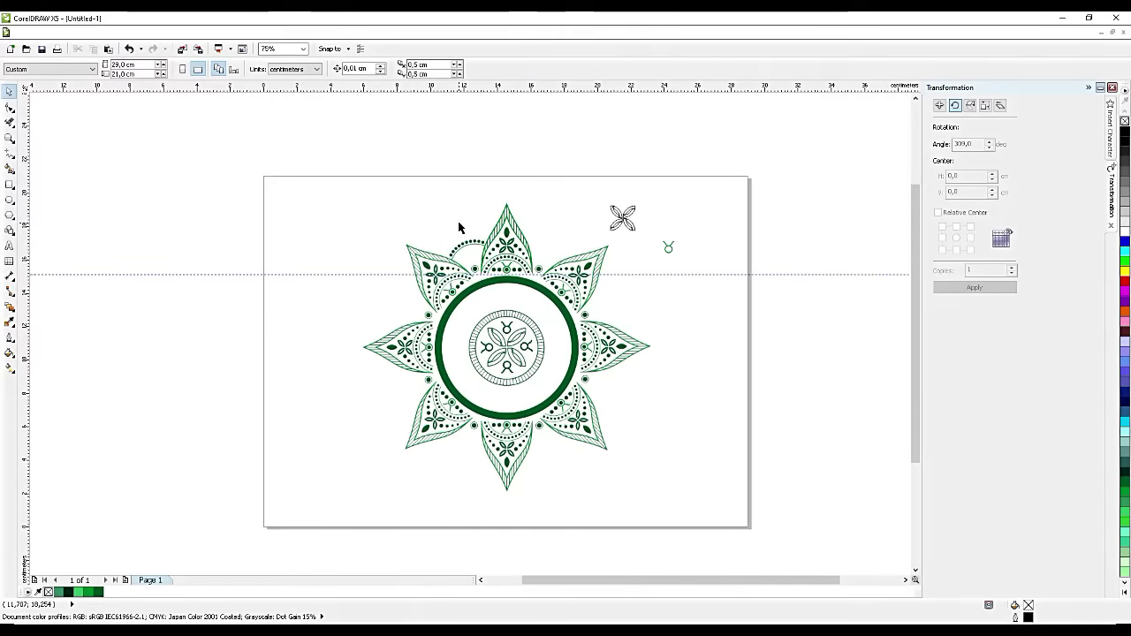
Step: Place the spare Taurus symbol from beside the mandala in the space under the dotted arc
scroll(502, 257, up, 1)
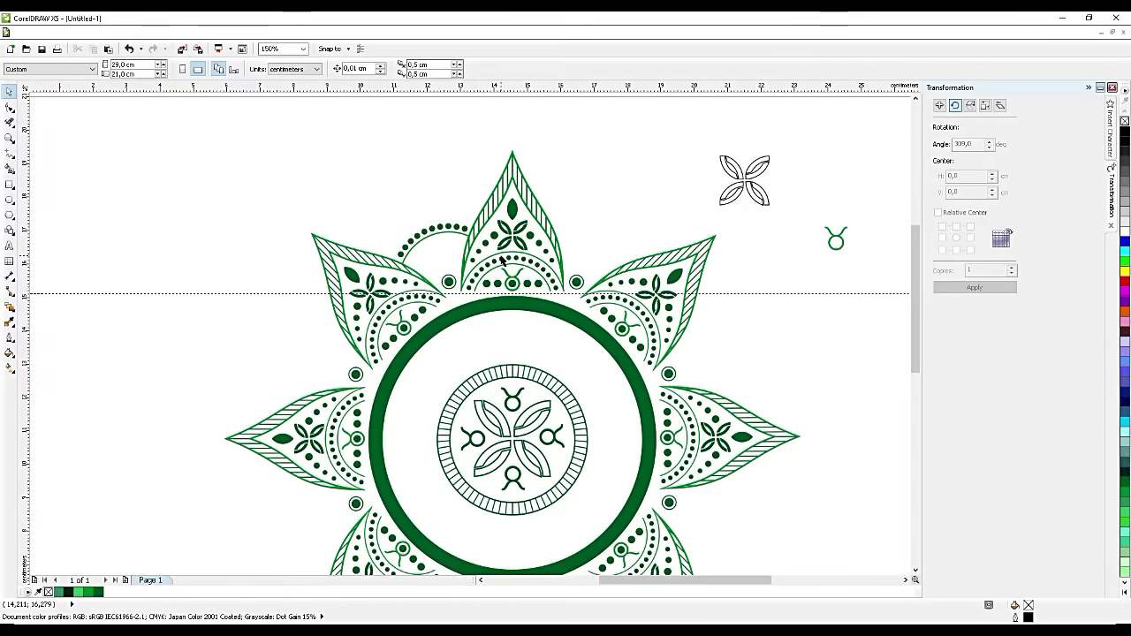
click(839, 236)
drag(835, 237, 439, 251)
scroll(440, 252, up, 2)
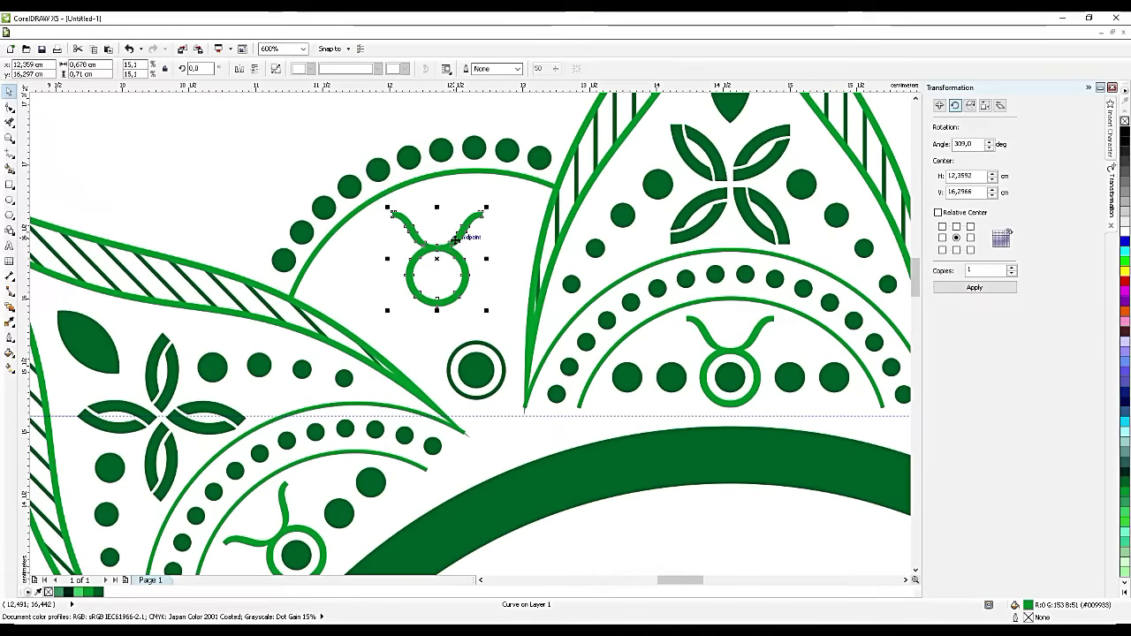
Step: Scale the Taurus symbol to about 17.6%, rotate it to about 201°, and position it with its ring towards the arc
mouse_move(496, 201)
mouse_down()
mouse_move(428, 324)
mouse_move(392, 328)
mouse_move(426, 305)
mouse_up()
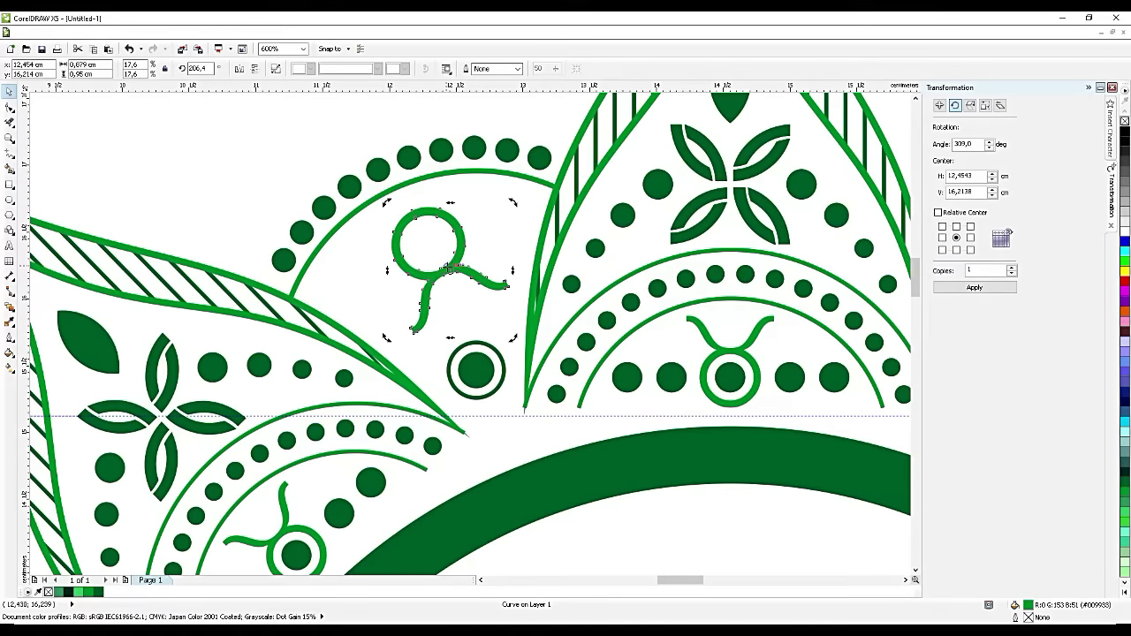
drag(448, 273, 442, 277)
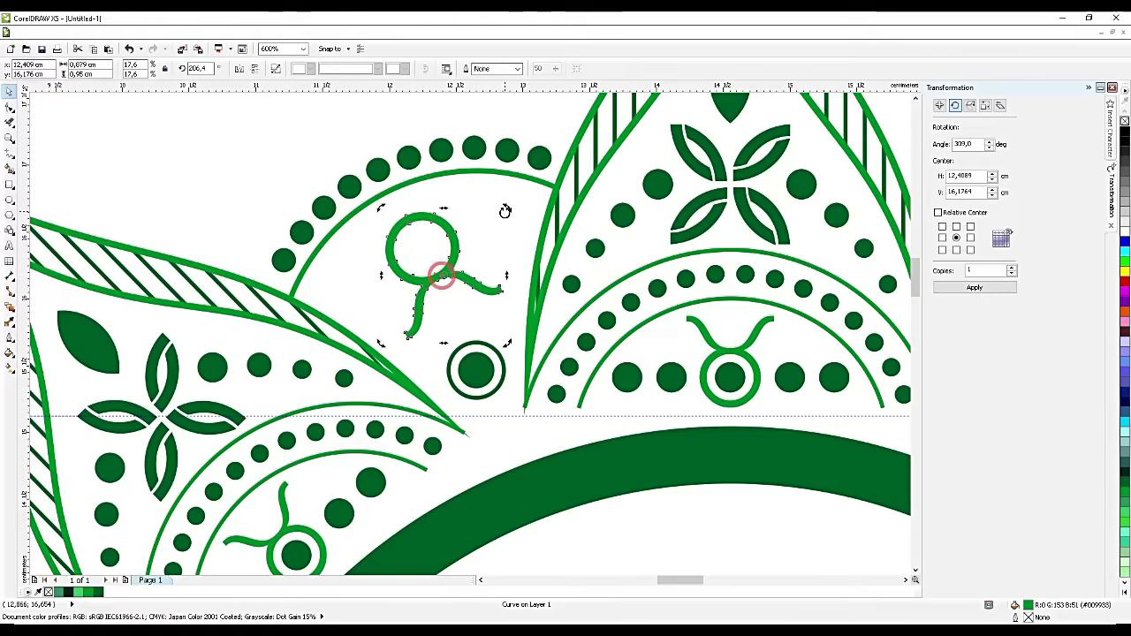
drag(508, 212, 511, 219)
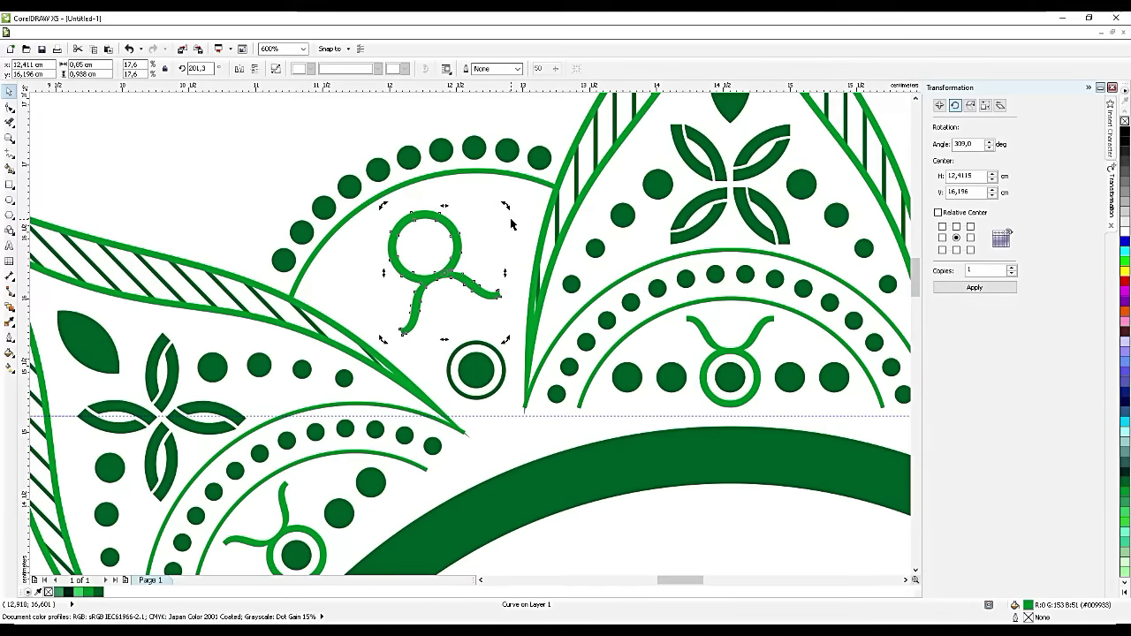
click(191, 233)
click(281, 261)
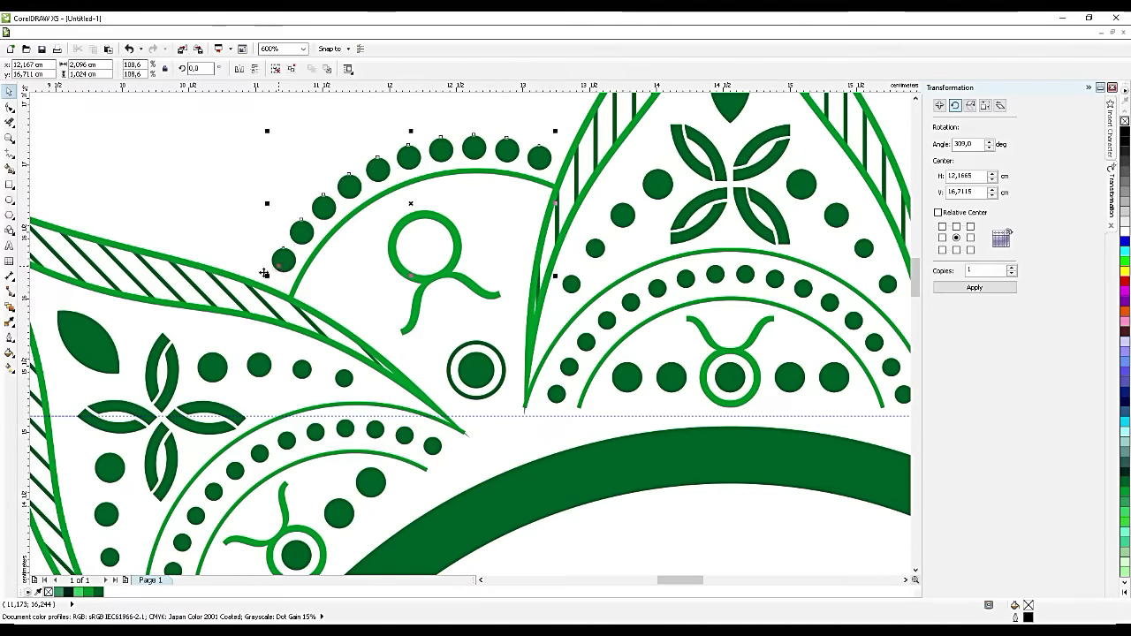
Step: Draw a circle about 0.21 cm across inside the Taurus symbol's ring and fill it dark green
click(9, 200)
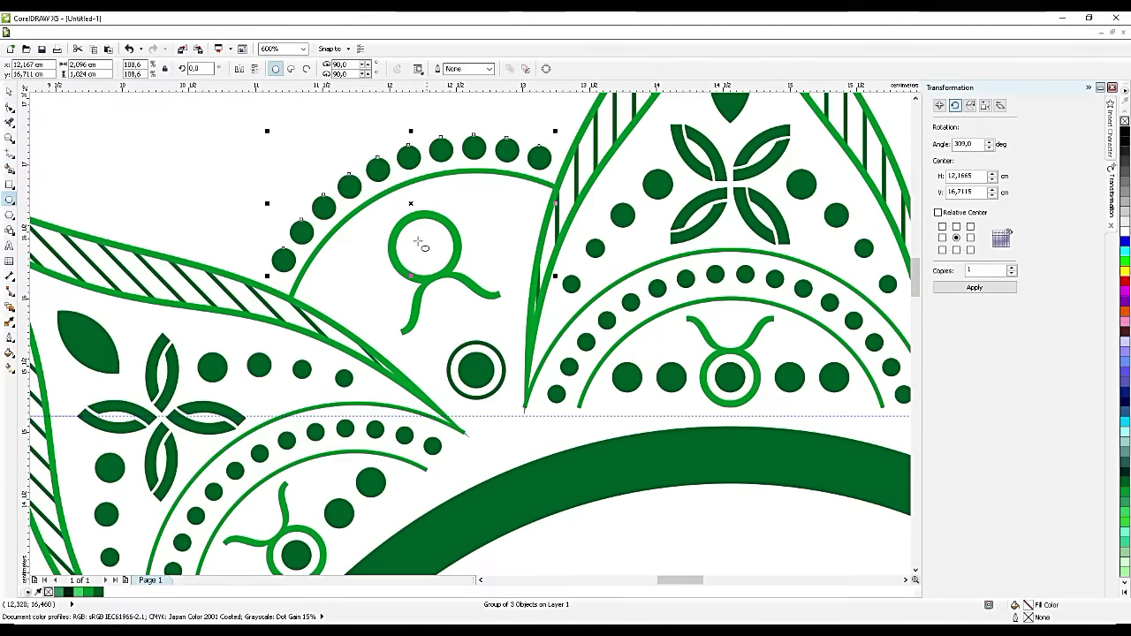
mouse_move(413, 236)
mouse_down()
mouse_move(437, 257)
mouse_move(407, 237)
mouse_move(415, 245)
mouse_up()
scroll(424, 259, up, 2)
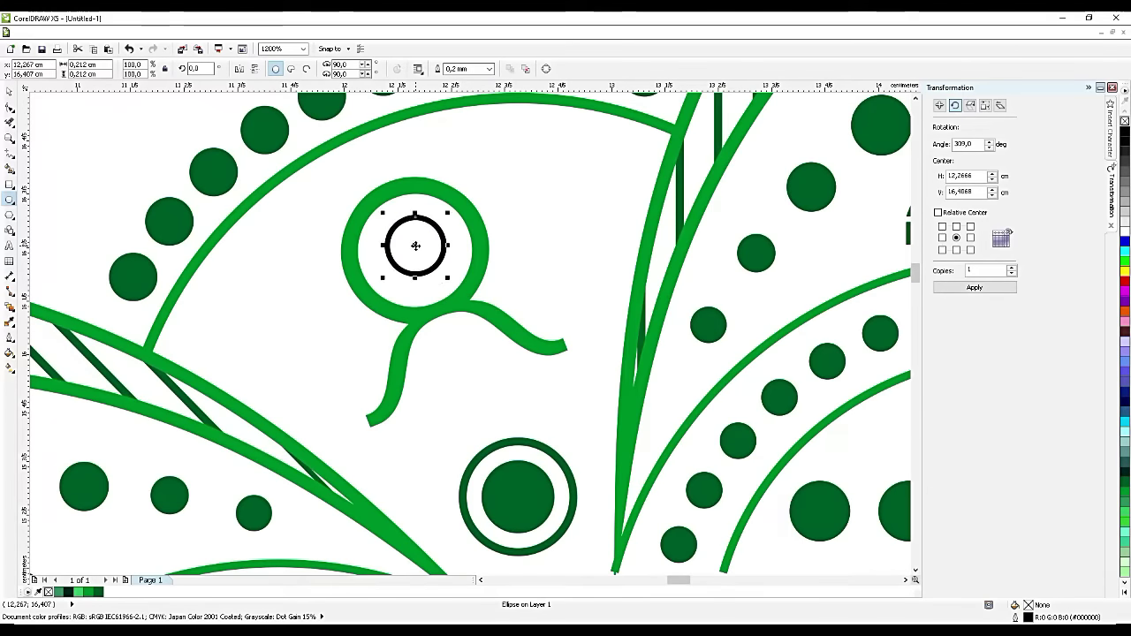
click(98, 591)
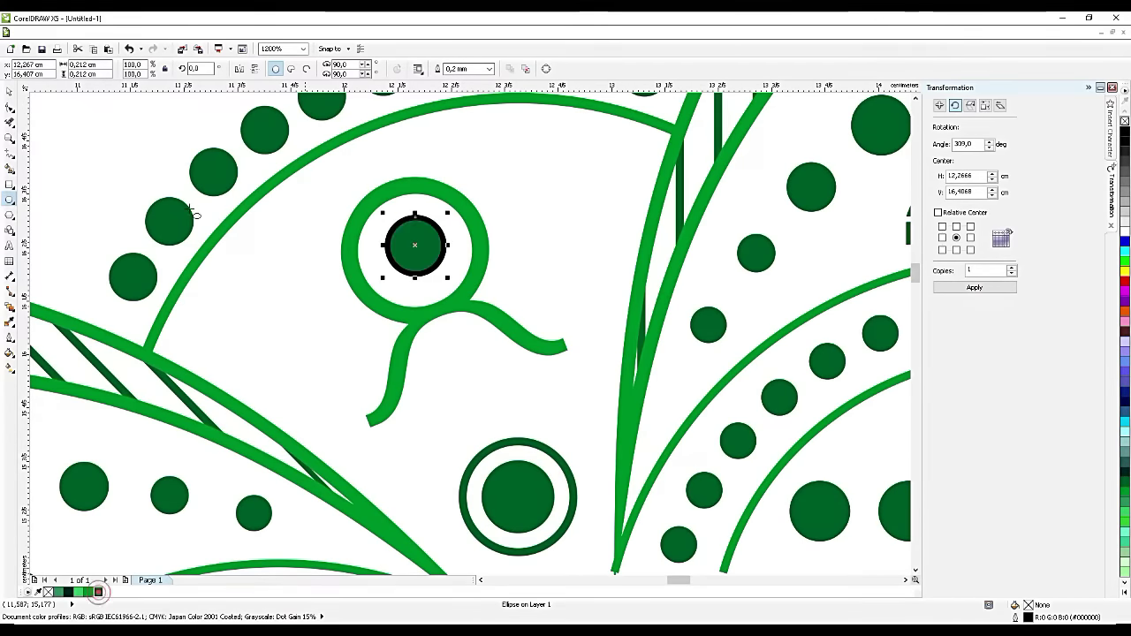
Step: Recolour the Taurus symbol under the arc dark green (#006633) and remove the outline of the dot in its ring
click(474, 289)
click(98, 591)
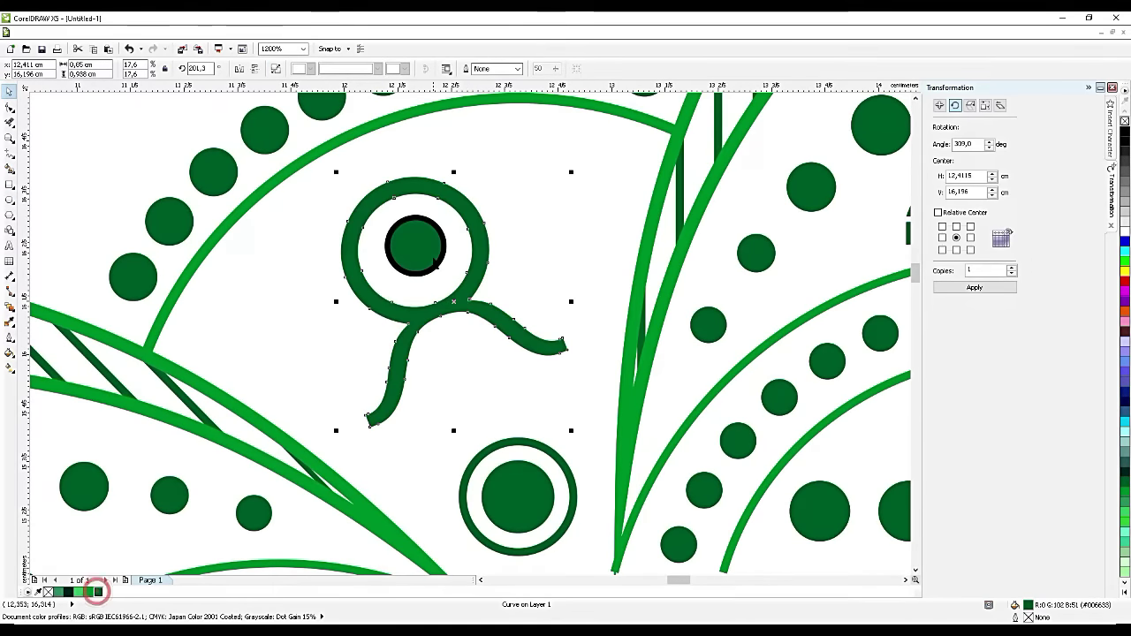
click(416, 245)
right_click(1124, 122)
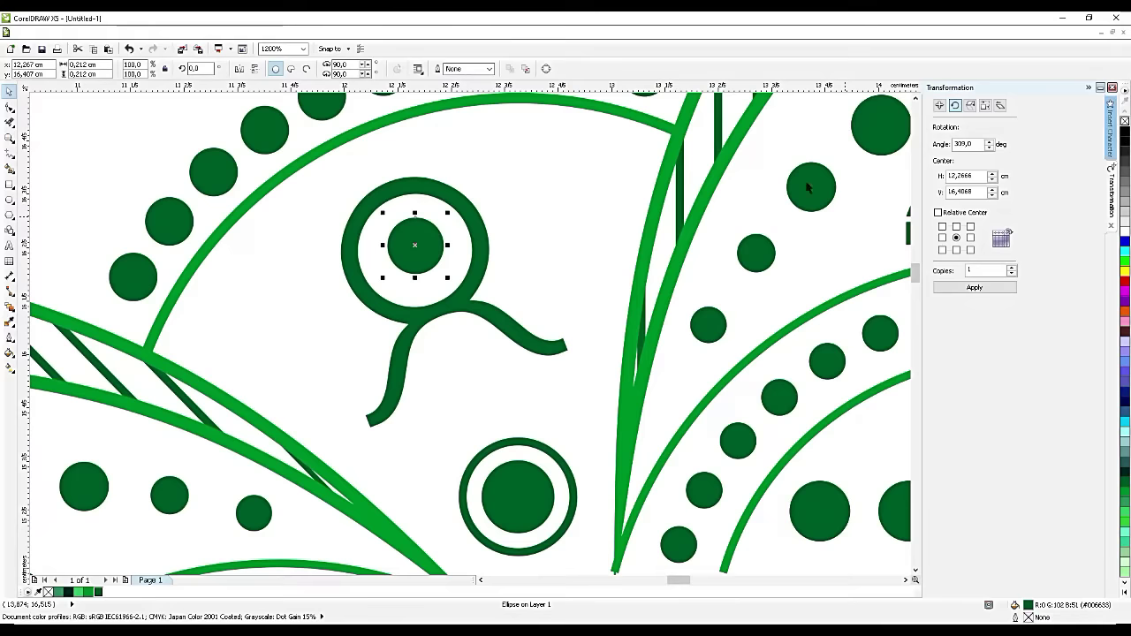
Step: Recolour the dot in the Taurus symbol's ring green (#009933) and group it with the symbol, dotted arc and ringed dot
click(79, 591)
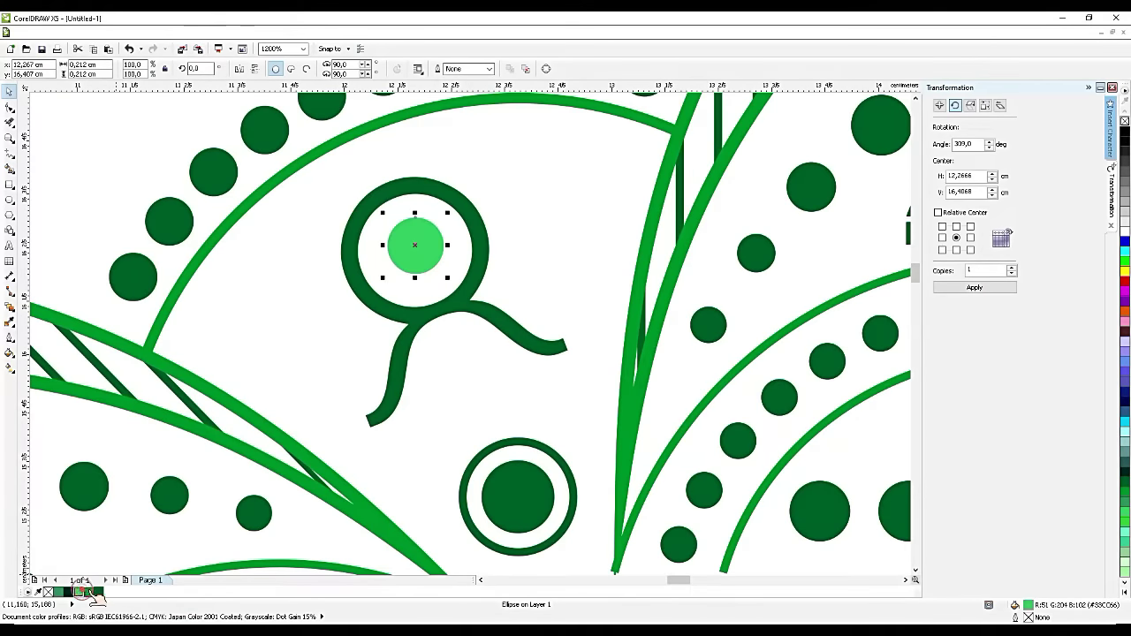
scroll(490, 350, down, 4)
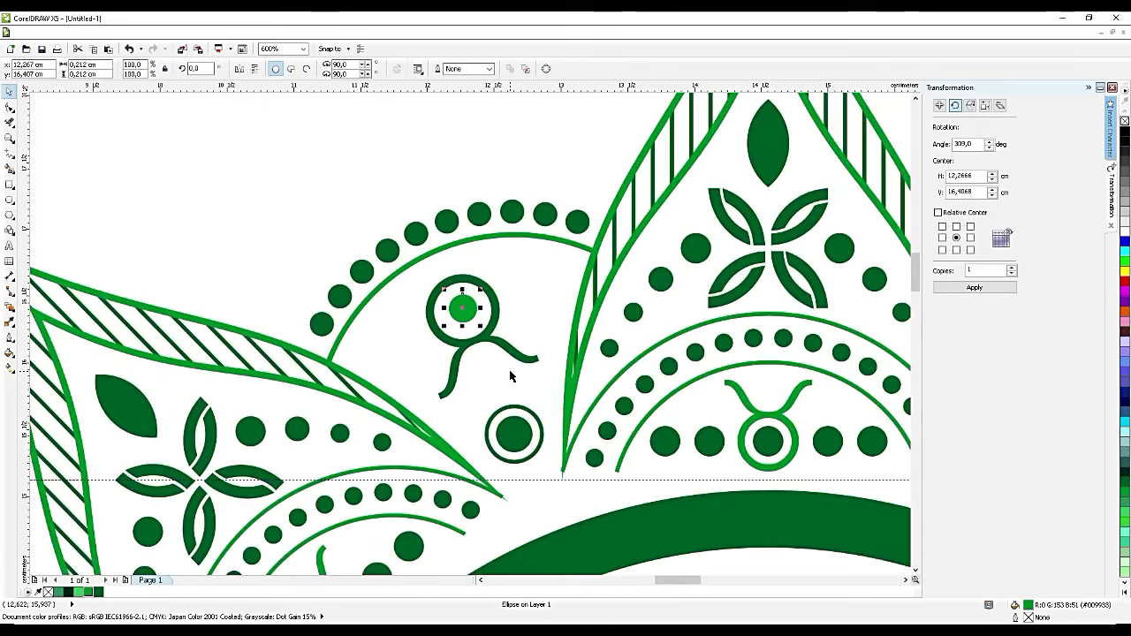
drag(340, 202, 580, 427)
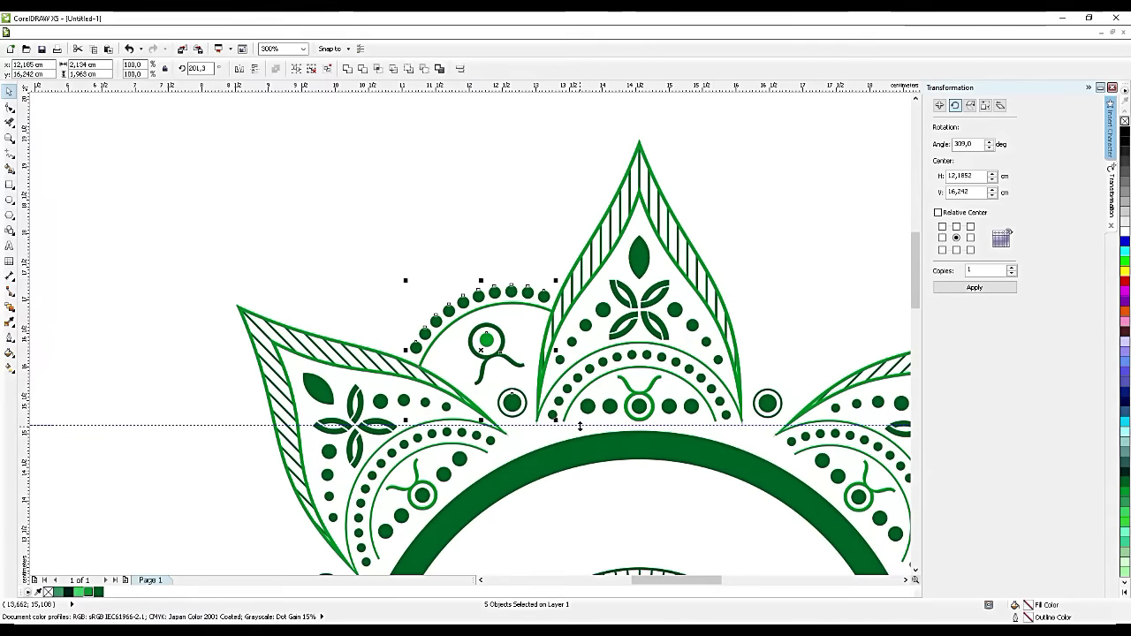
key(ctrl+g)
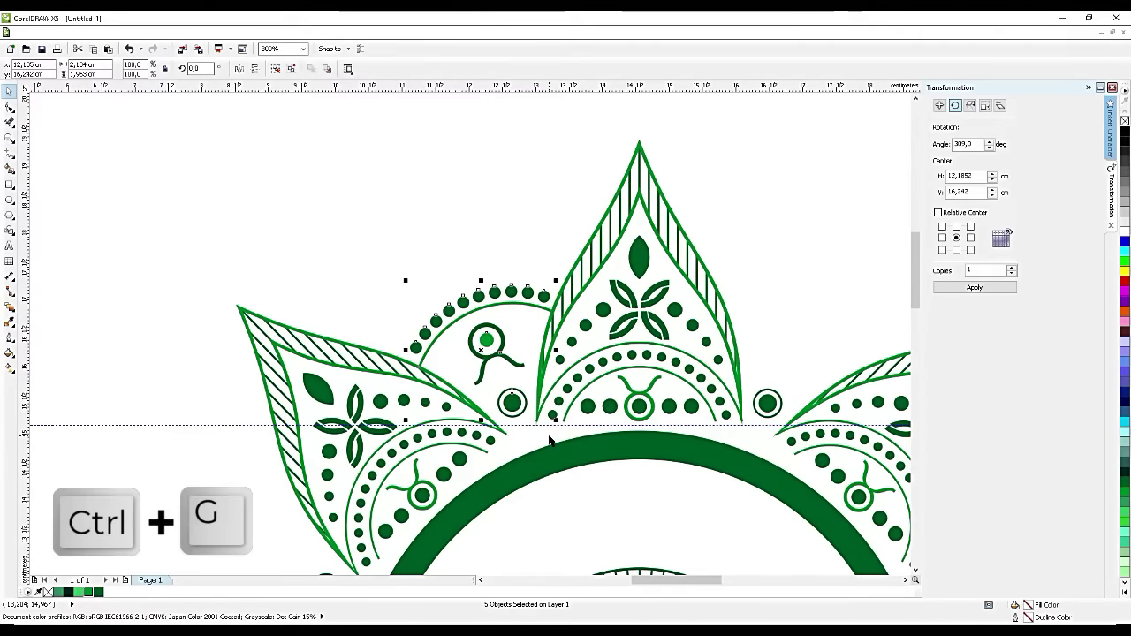
click(520, 315)
scroll(521, 314, down, 2)
scroll(589, 407, up, 2)
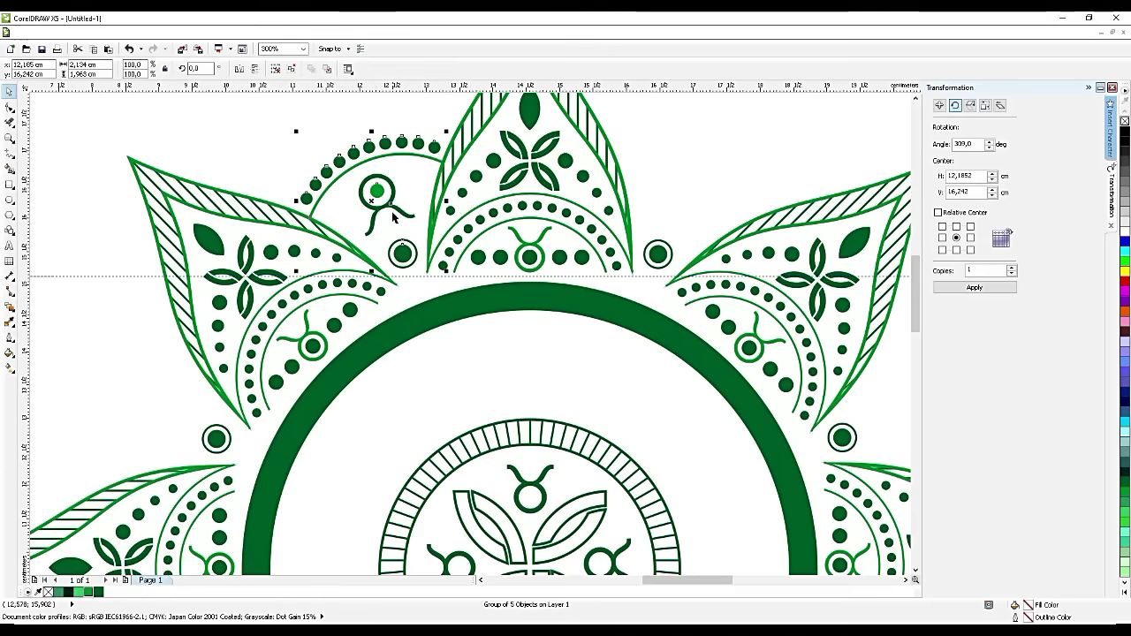
drag(387, 205, 376, 196)
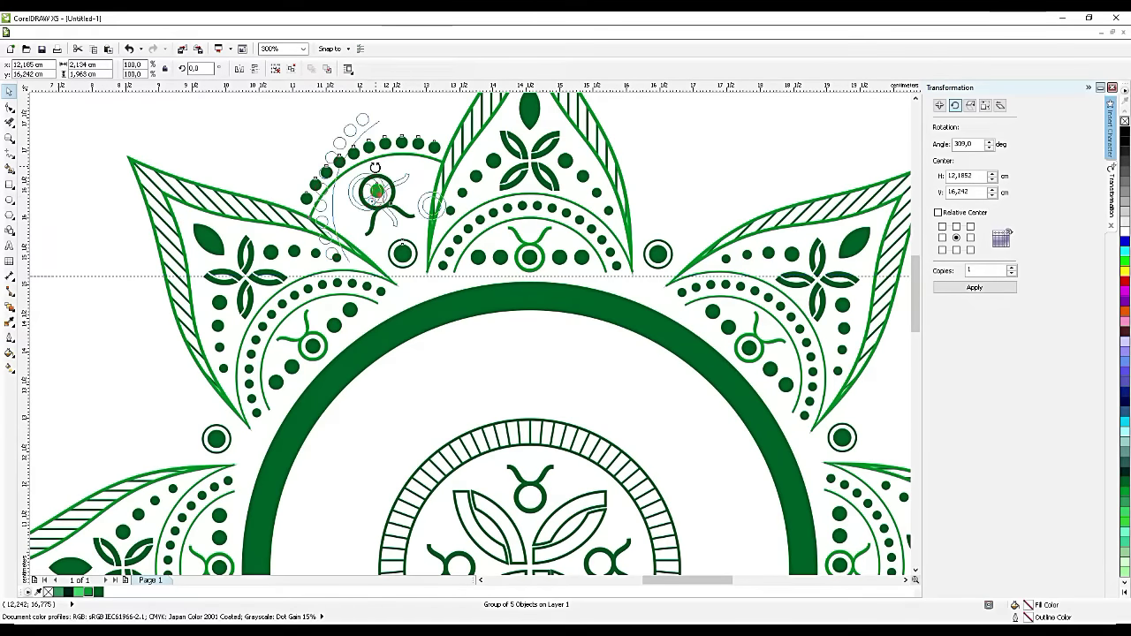
drag(296, 131, 308, 114)
key(ctrl+z)
click(357, 118)
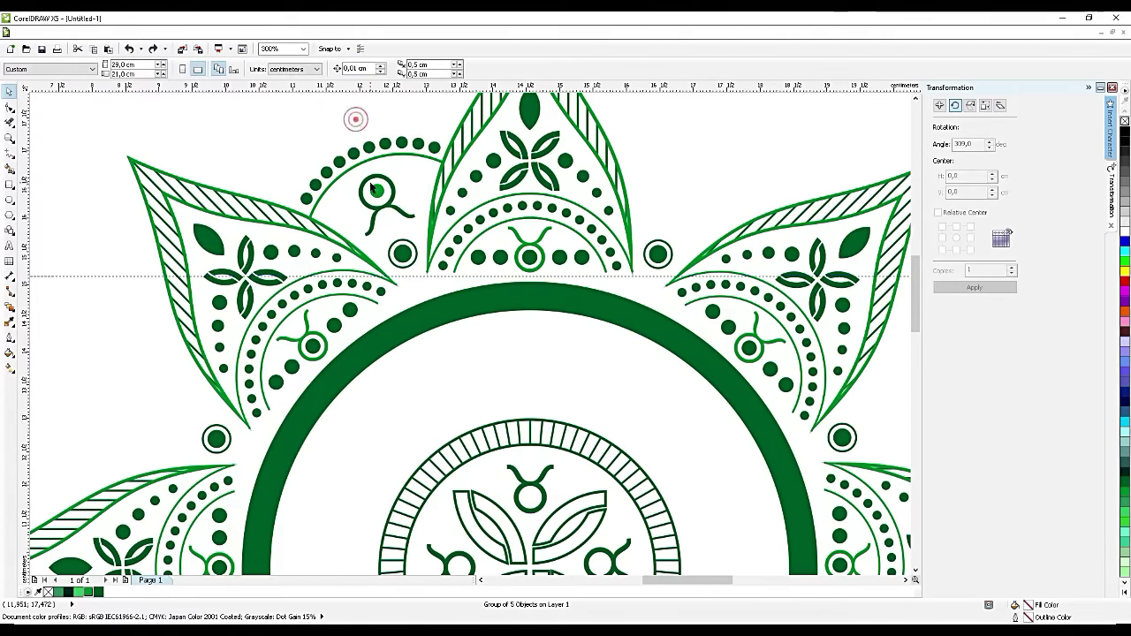
drag(379, 188, 391, 155)
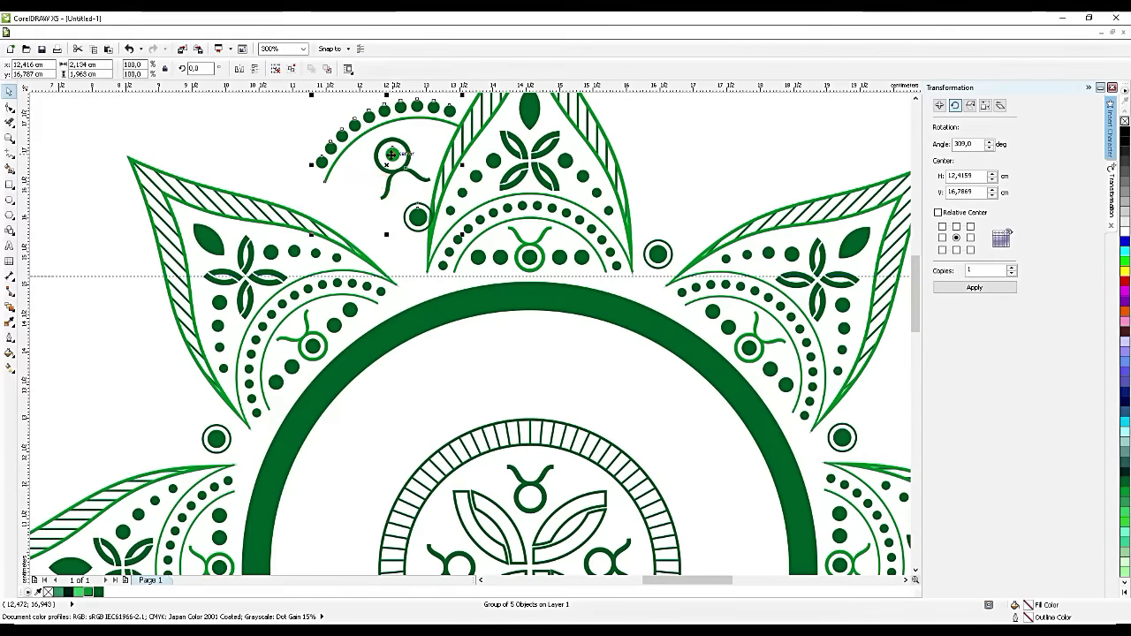
key(ctrl+z)
Step: Set the group's rotation centre at the mandala's centre and rotate a copy to about 315° into the gap right of the top petal
click(378, 191)
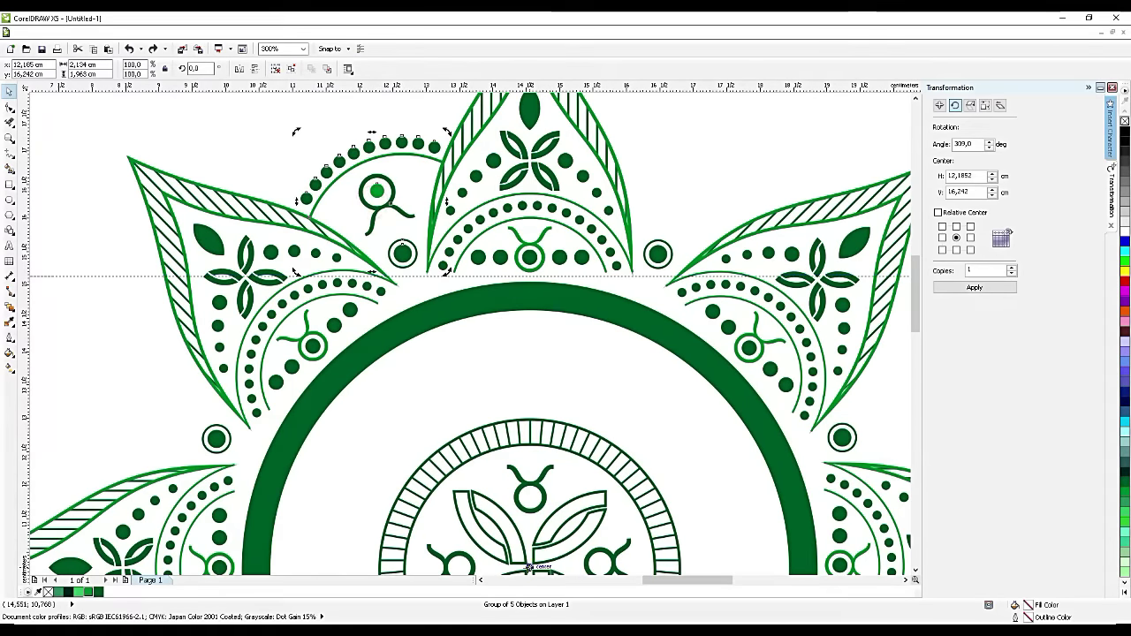
scroll(378, 190, down, 1)
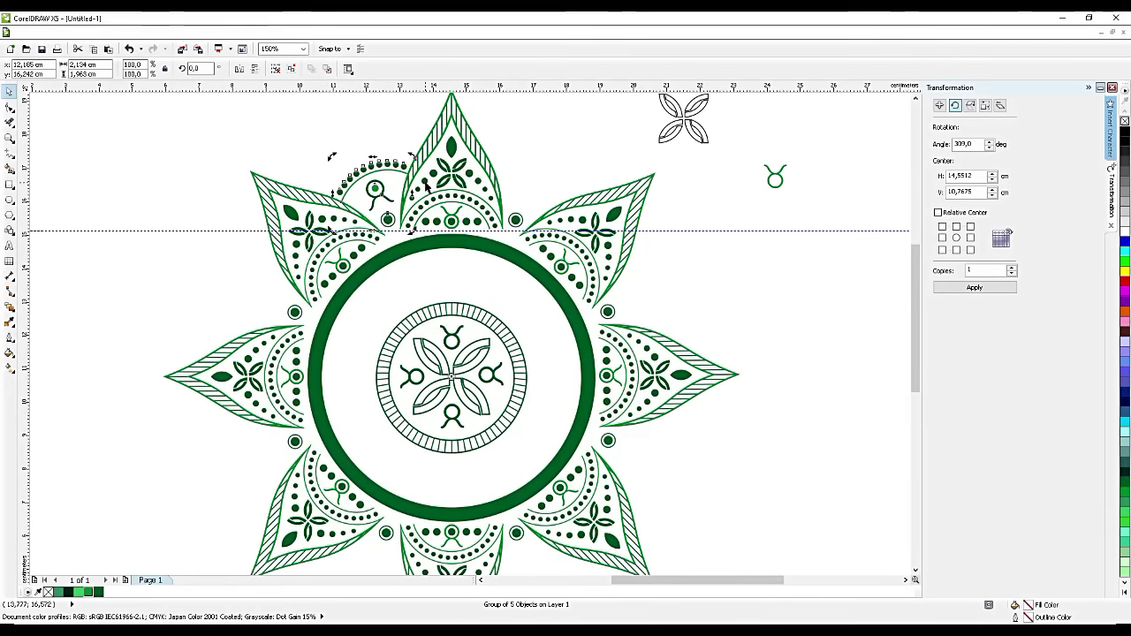
key(ctrl+c)
key(ctrl+v)
drag(411, 155, 562, 221)
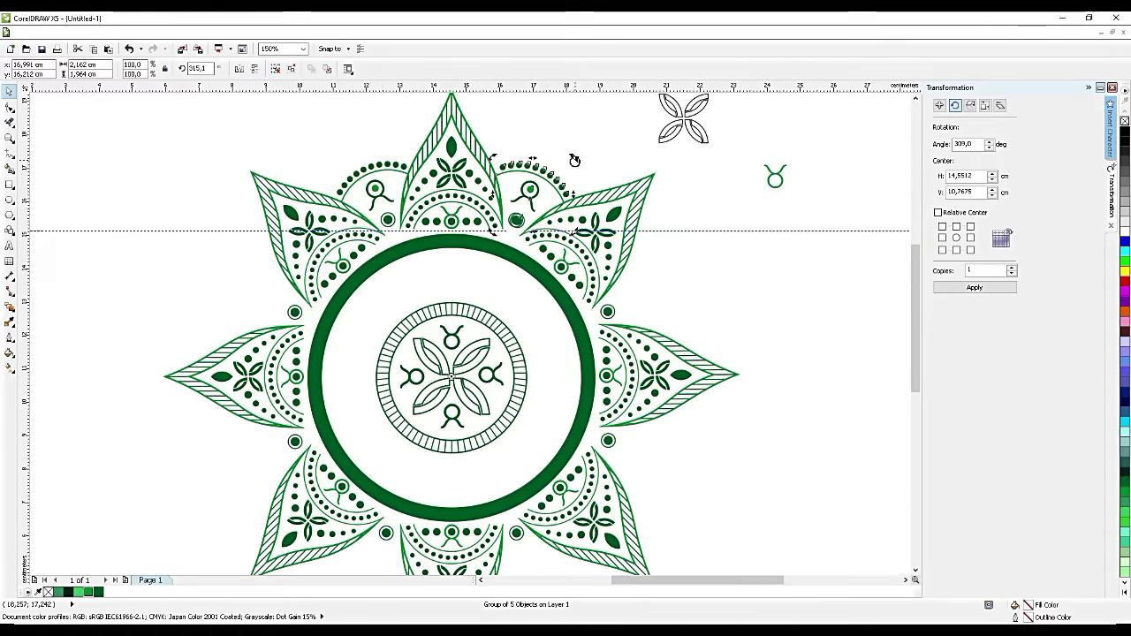
Step: Rotate further copies of the group to about 270° and 225.5°, filling the gaps above and below the right petal
drag(574, 160, 686, 319)
scroll(669, 227, down, 2)
scroll(677, 245, up, 4)
drag(644, 134, 575, 465)
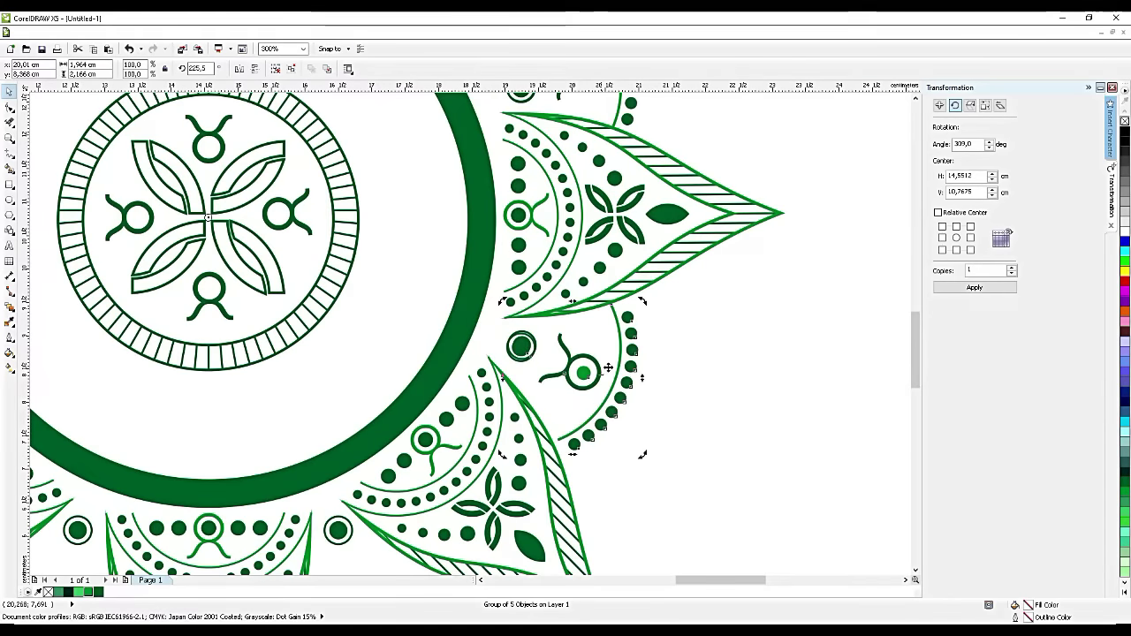
Step: Enlarge the copy below the right petal to about 104% so it meets the neighbouring petals
click(617, 365)
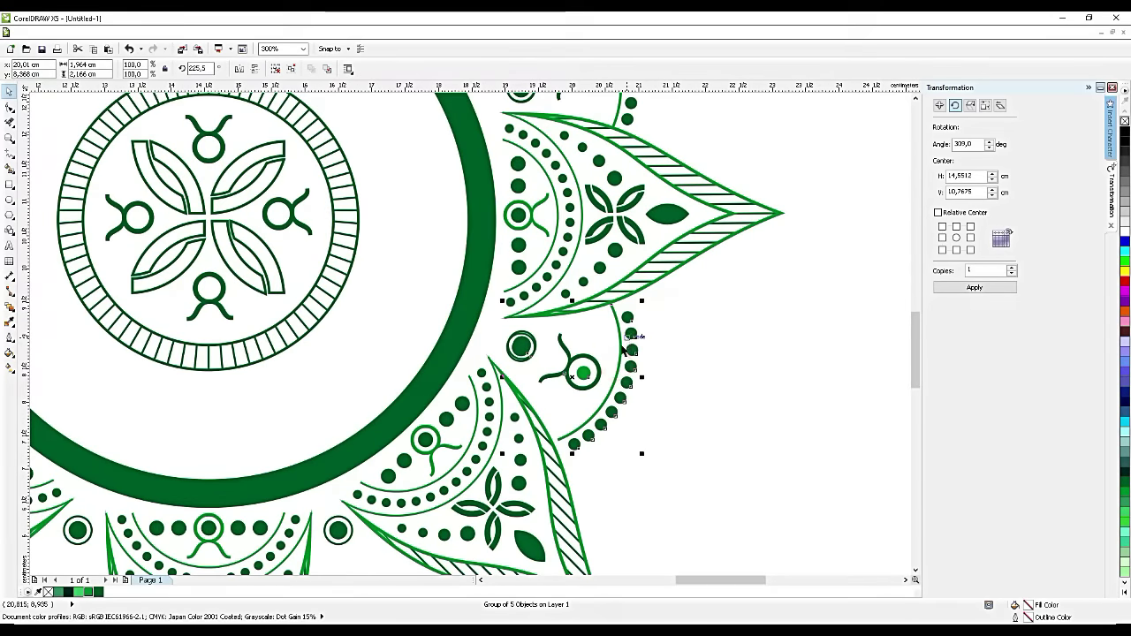
drag(504, 453, 512, 466)
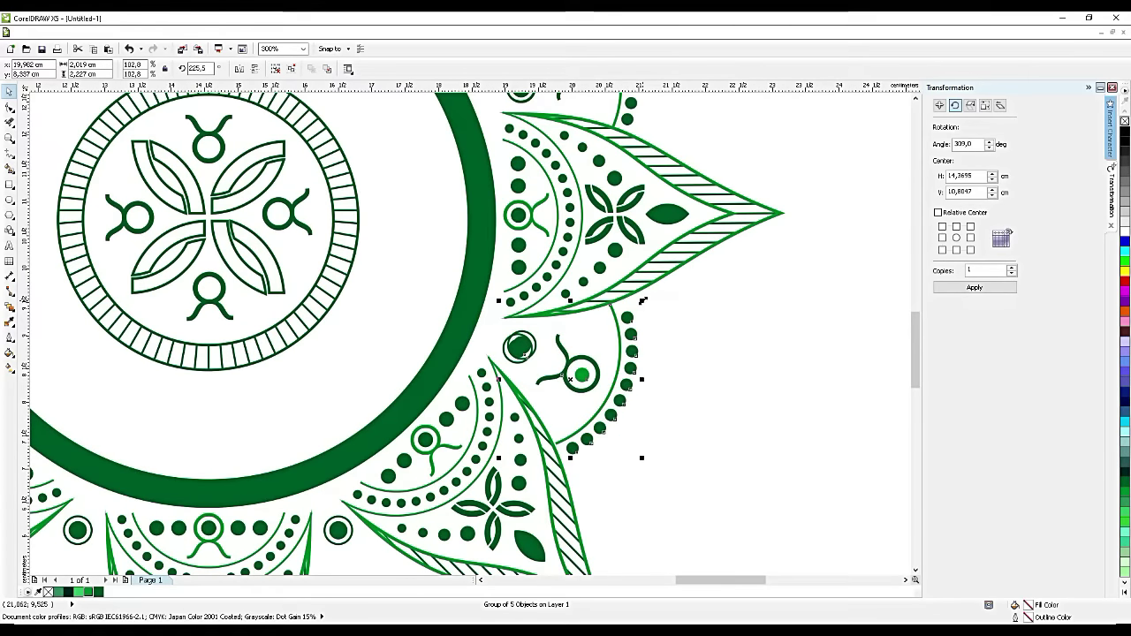
drag(642, 301, 645, 299)
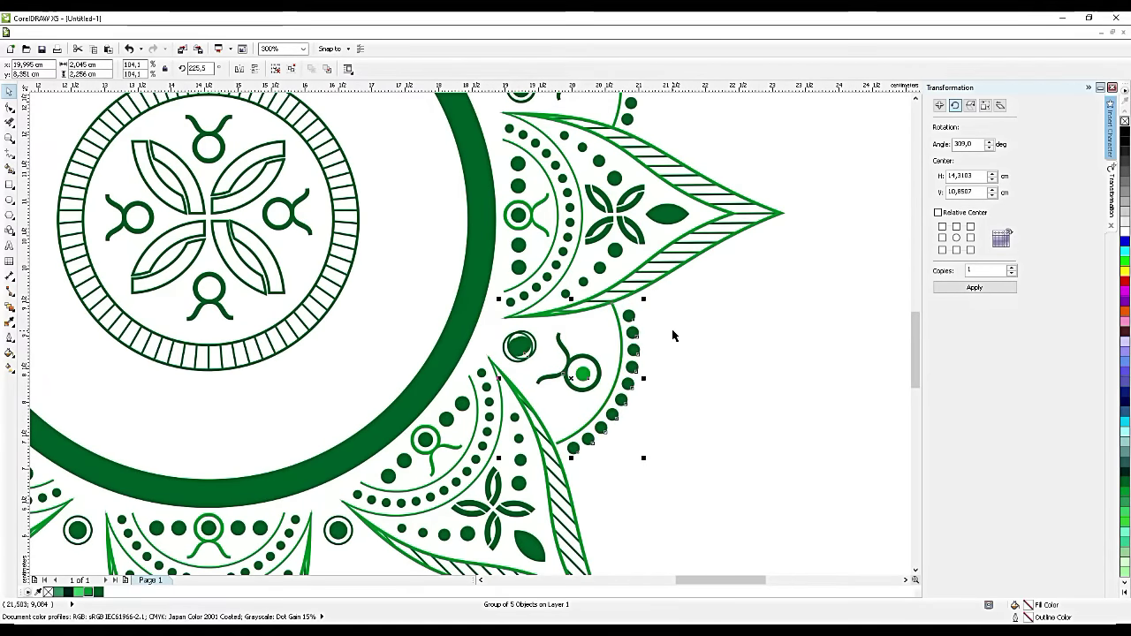
Step: Remove the duplicate ringed dot under the copy below the right petal and fit the copy back into its gap
drag(647, 408, 740, 439)
click(521, 345)
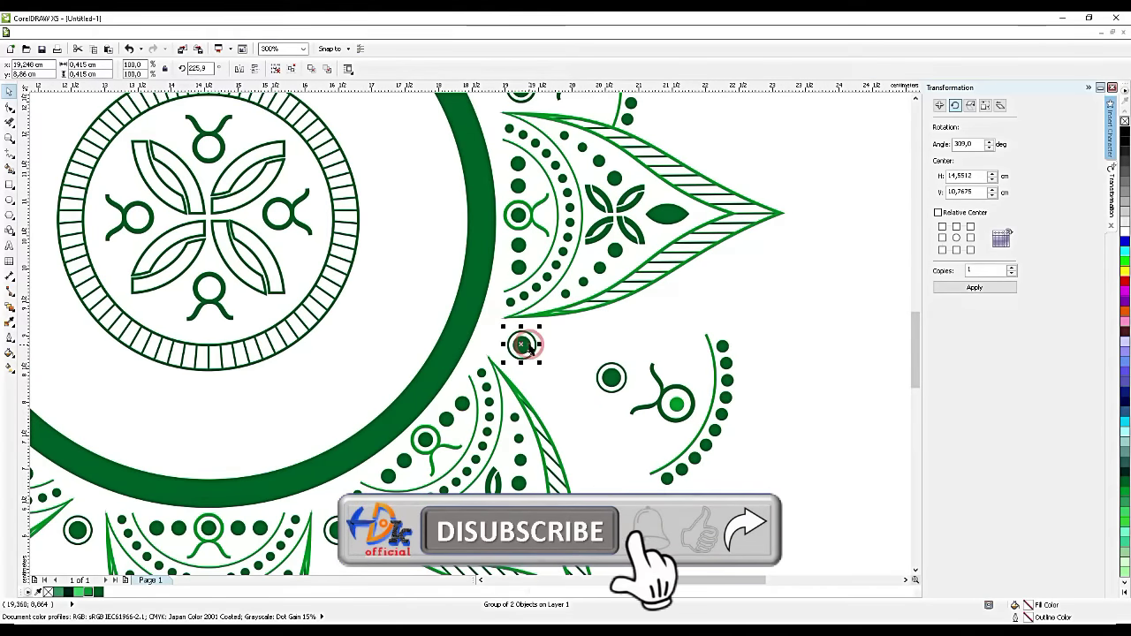
drag(521, 345, 589, 372)
drag(752, 482, 574, 323)
key(ctrl+g)
drag(600, 378, 521, 353)
Step: Rotate a copy of the group above the right petal to about 180° into the gap right of the bottom petal
scroll(530, 336, down, 5)
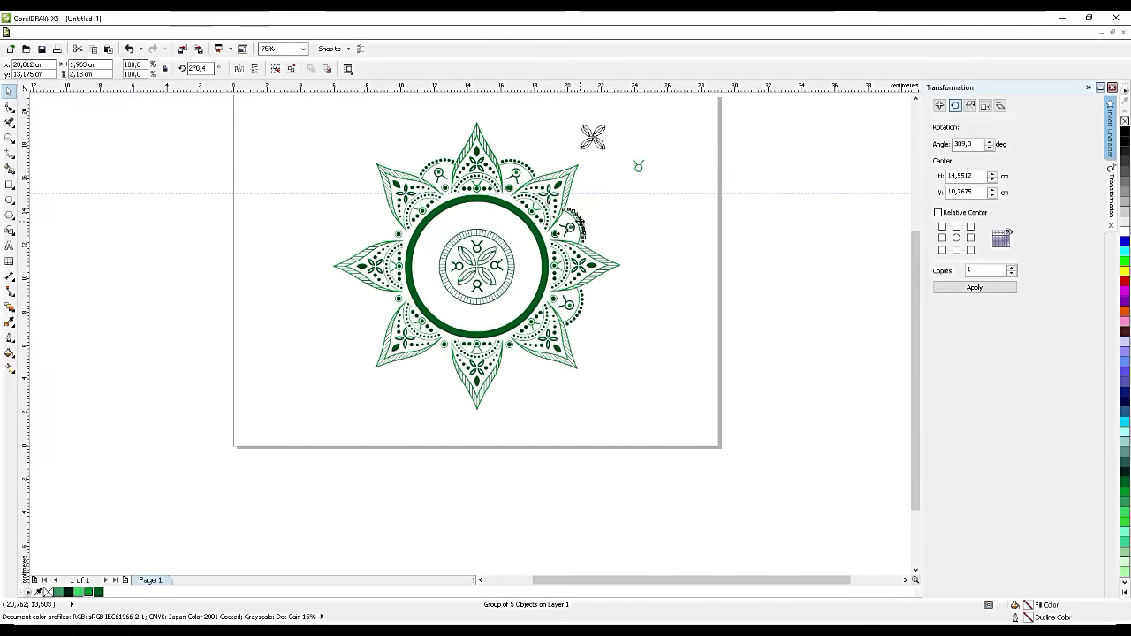
drag(589, 205, 544, 397)
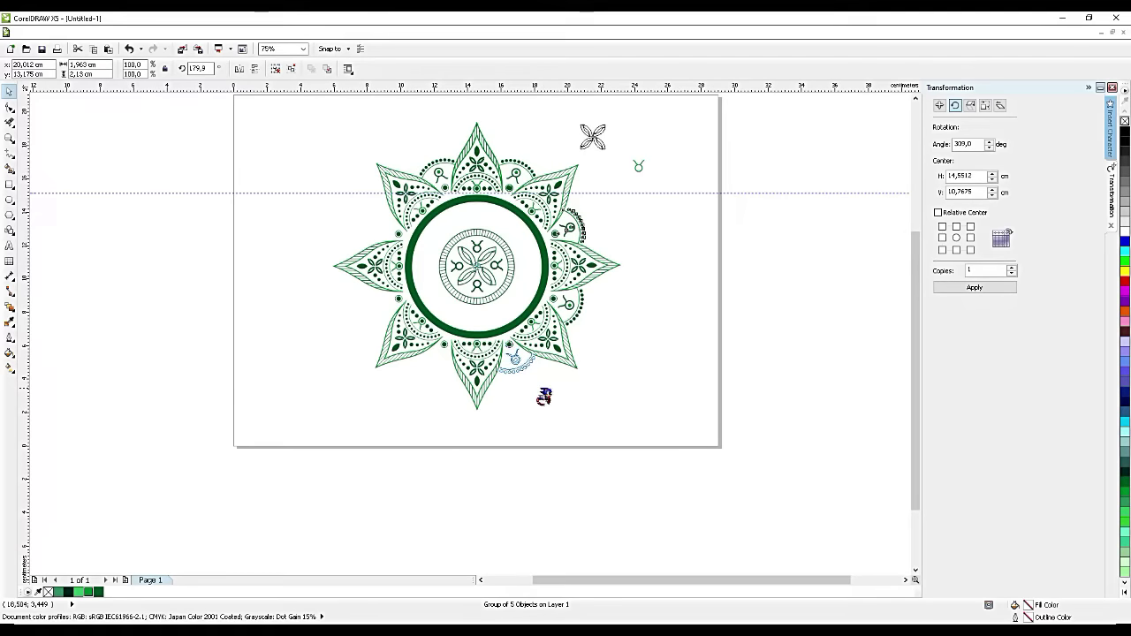
scroll(520, 391, up, 5)
drag(440, 345, 449, 353)
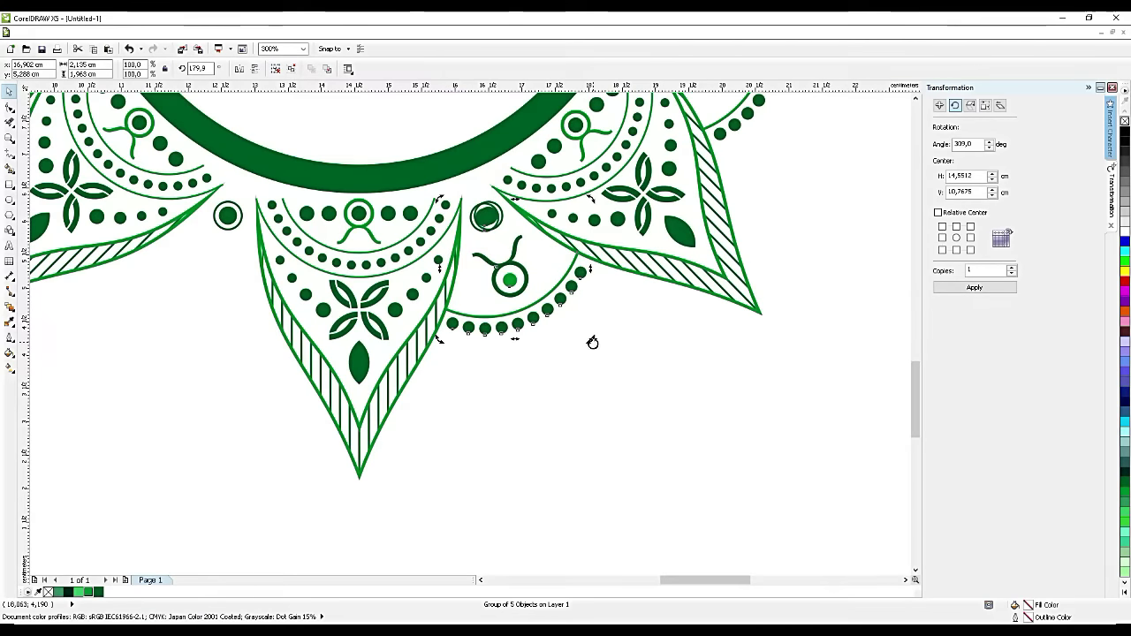
right_click(248, 386)
click(590, 341)
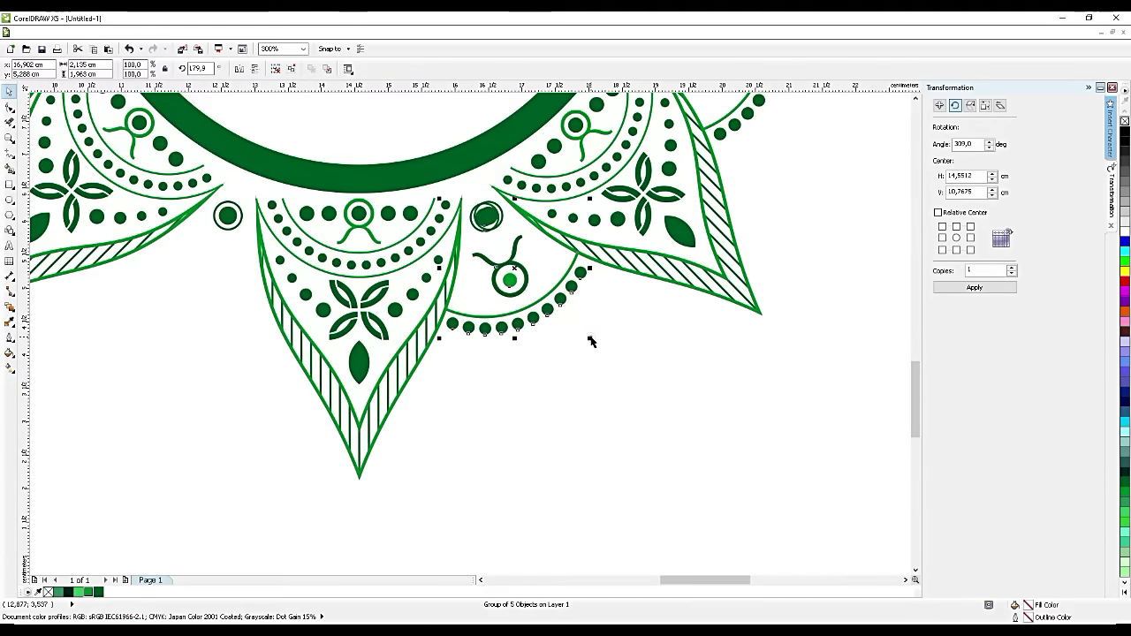
drag(590, 342, 557, 303)
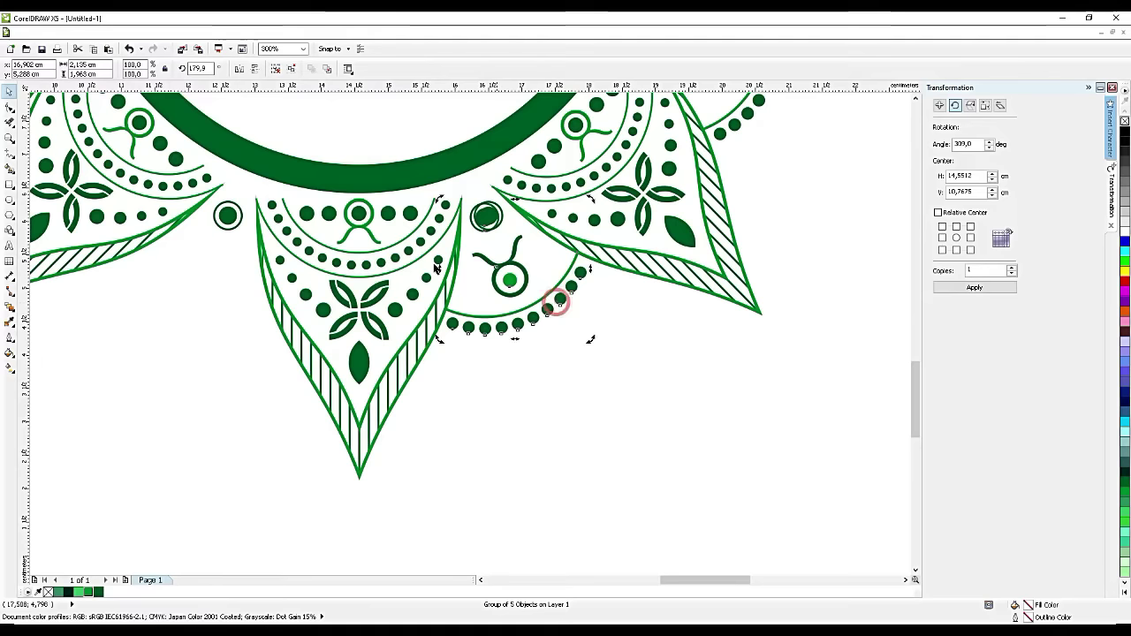
Step: Delete the ringed dot left of the bottom petal and the duplicate ringed dot under the copy right of it
click(227, 215)
key(Delete)
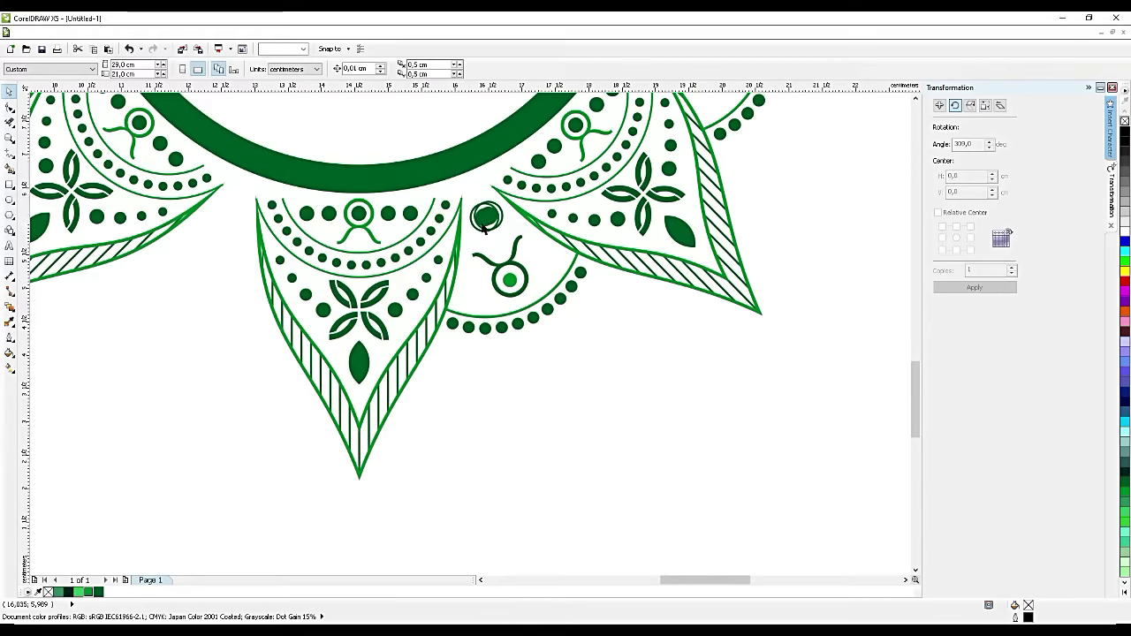
click(478, 226)
click(598, 392)
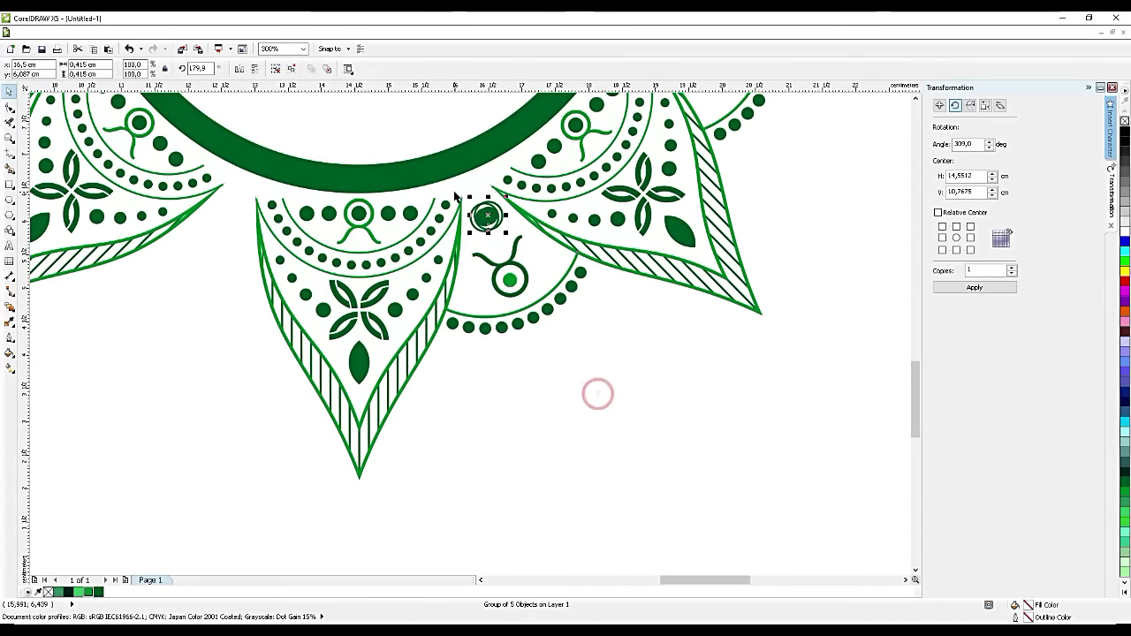
scroll(551, 359, down, 1)
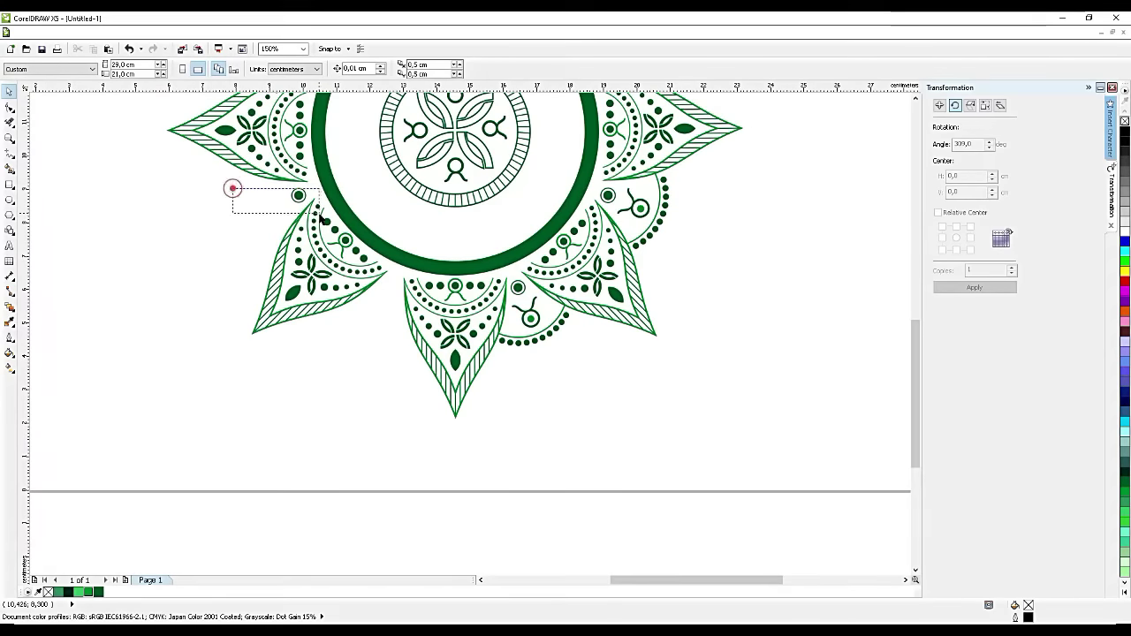
Step: Delete the loose ringed dots from the gaps below and above the left petal
click(300, 195)
key(Delete)
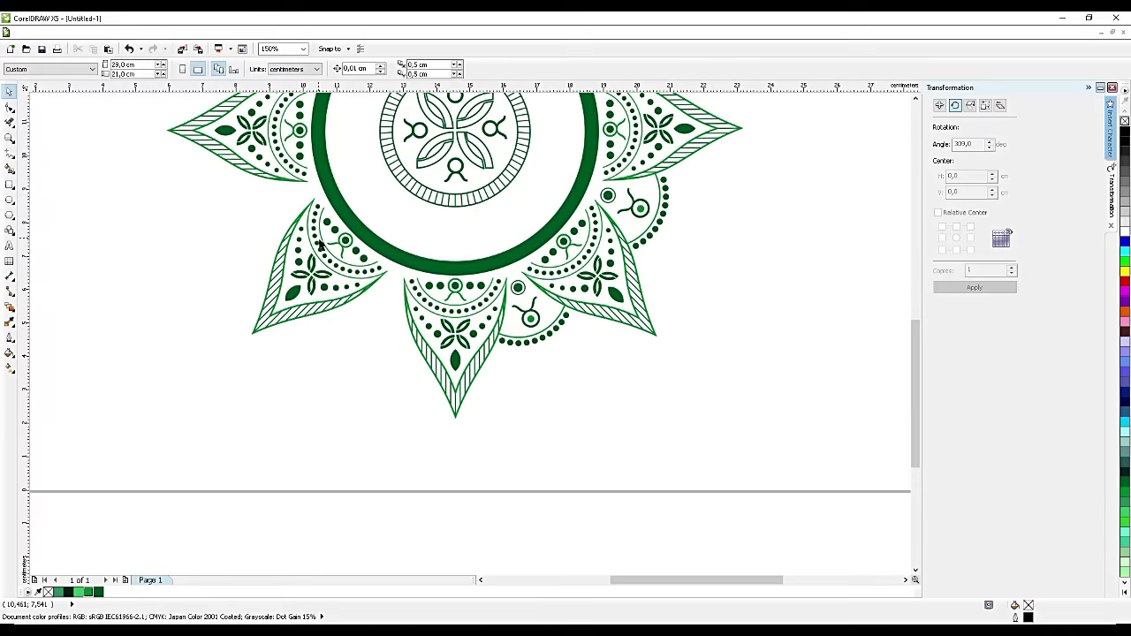
scroll(339, 274, down, 1)
scroll(321, 165, up, 1)
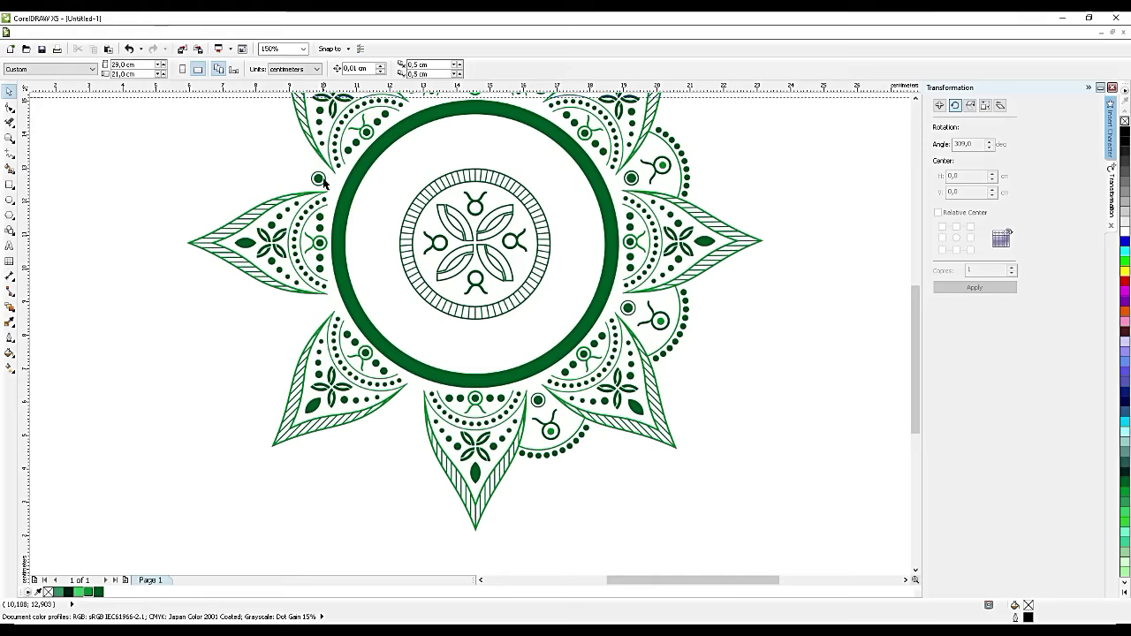
click(315, 176)
key(Delete)
scroll(365, 218, down, 1)
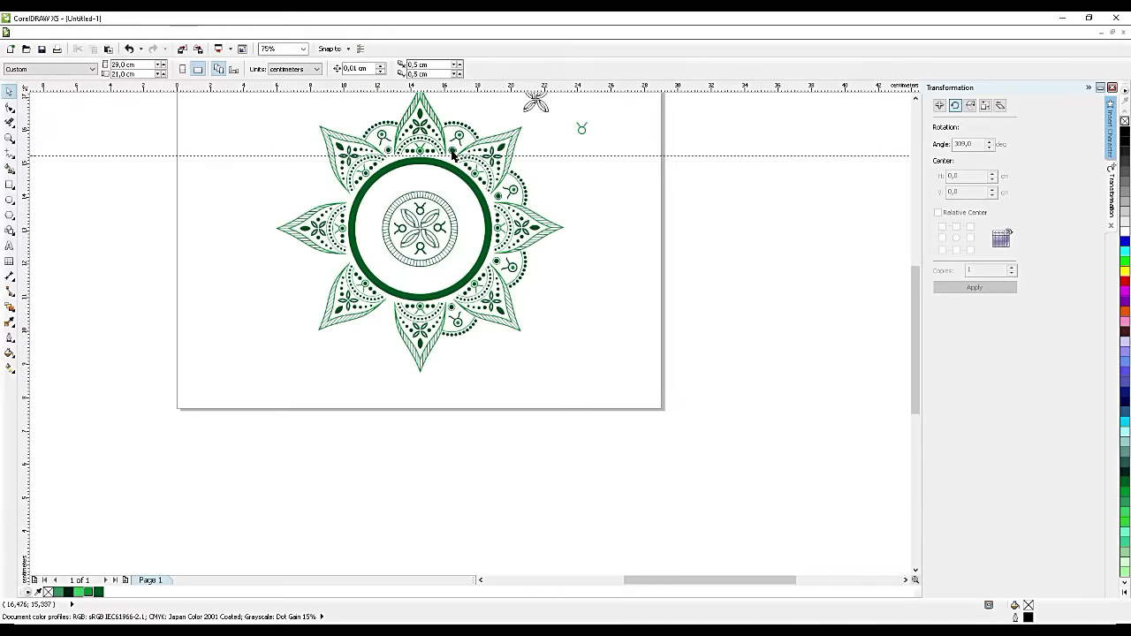
Step: Delete the duplicate ringed dot under the copy right of the top petal
scroll(452, 154, up, 2)
click(453, 151)
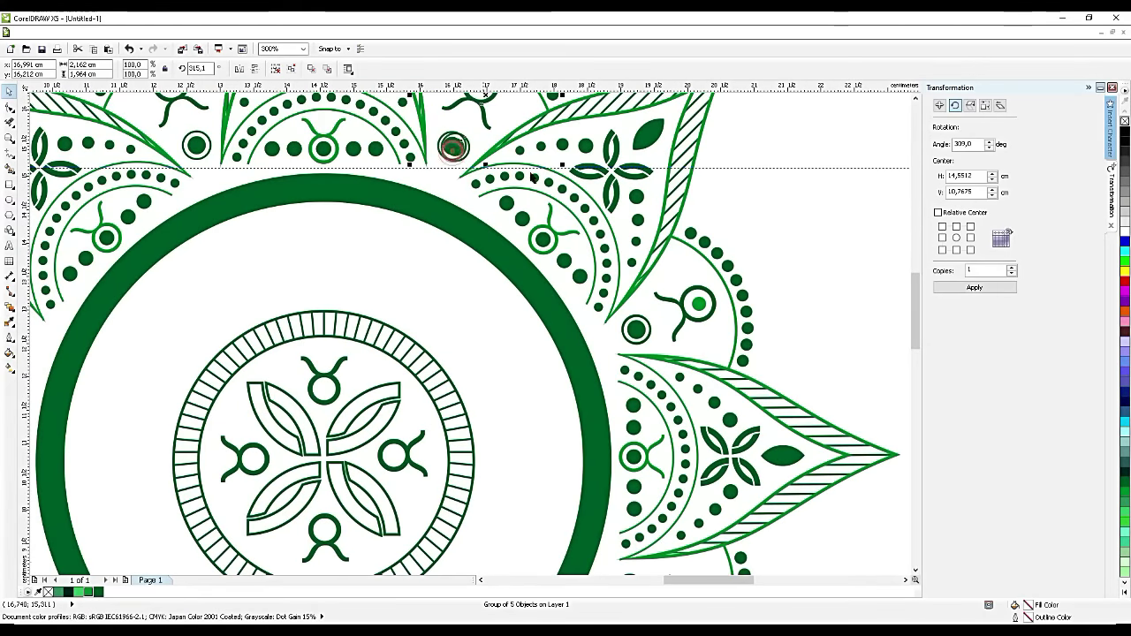
click(378, 173)
drag(737, 113, 400, 187)
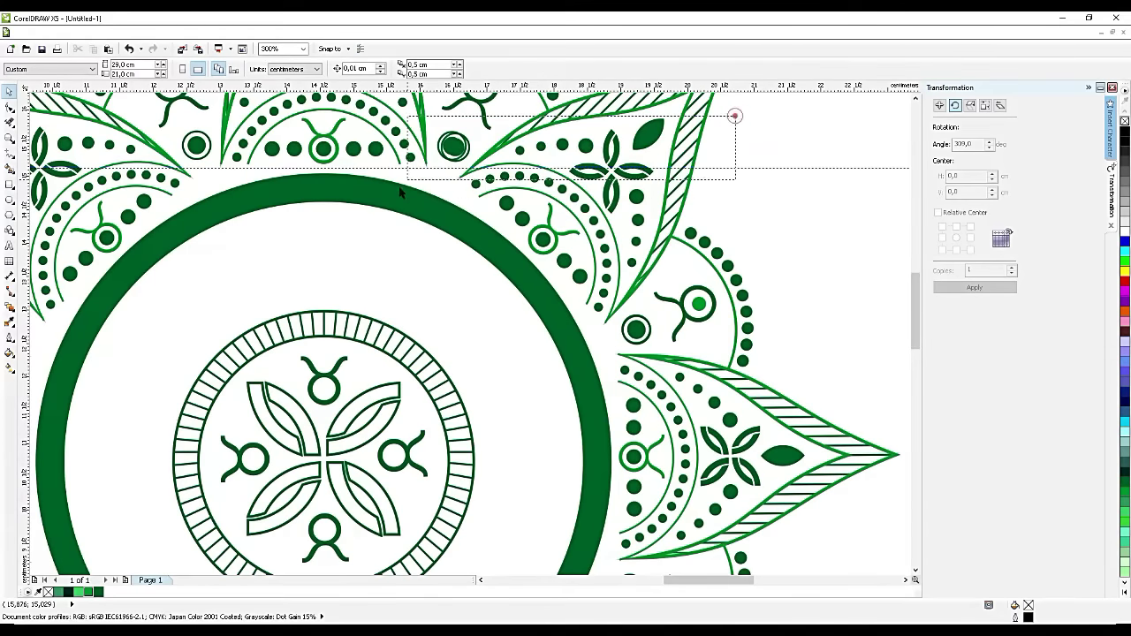
click(530, 202)
scroll(530, 201, down, 1)
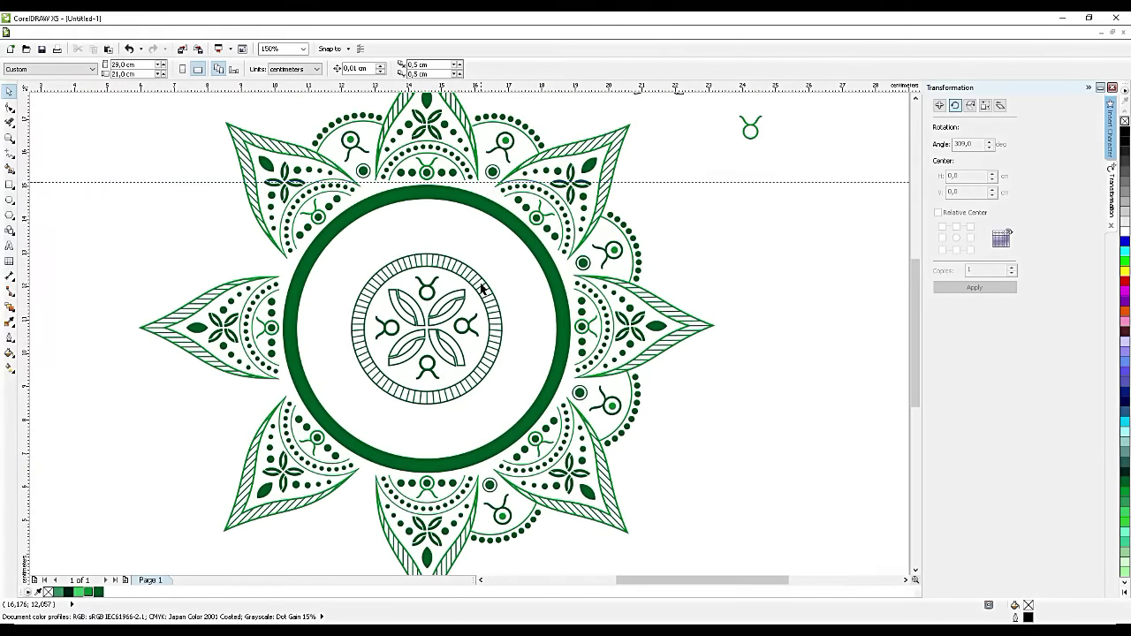
Step: Rotate a copy of the group right of the bottom petal to about 135° into the gap left of that petal
scroll(483, 288, down, 1)
scroll(434, 434, up, 1)
click(540, 387)
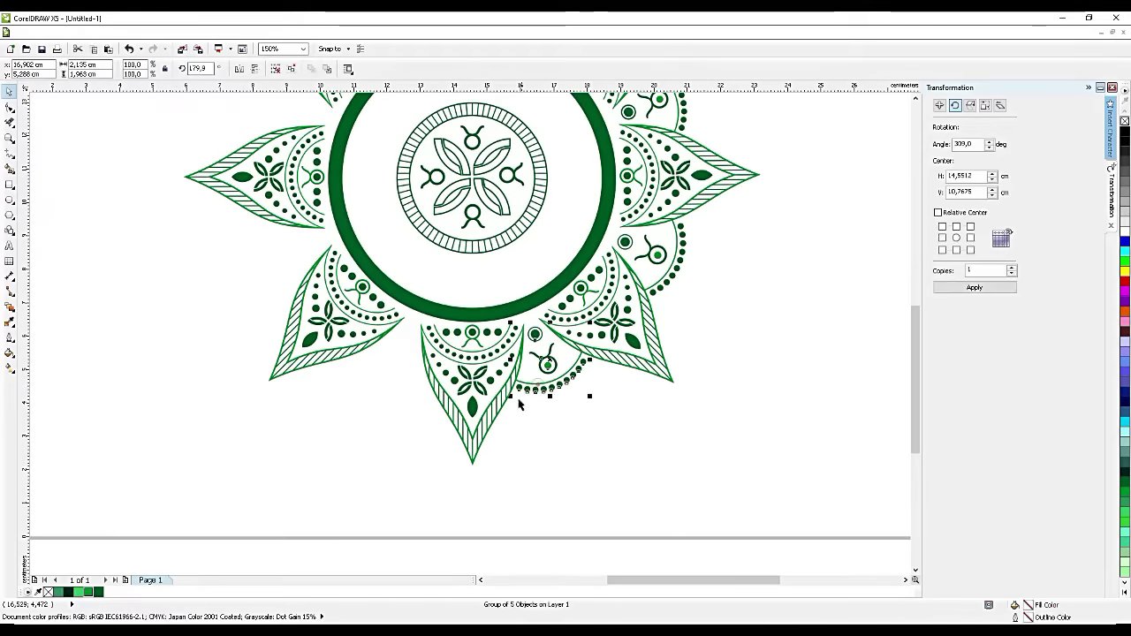
scroll(535, 386, up, 1)
drag(507, 391, 186, 312)
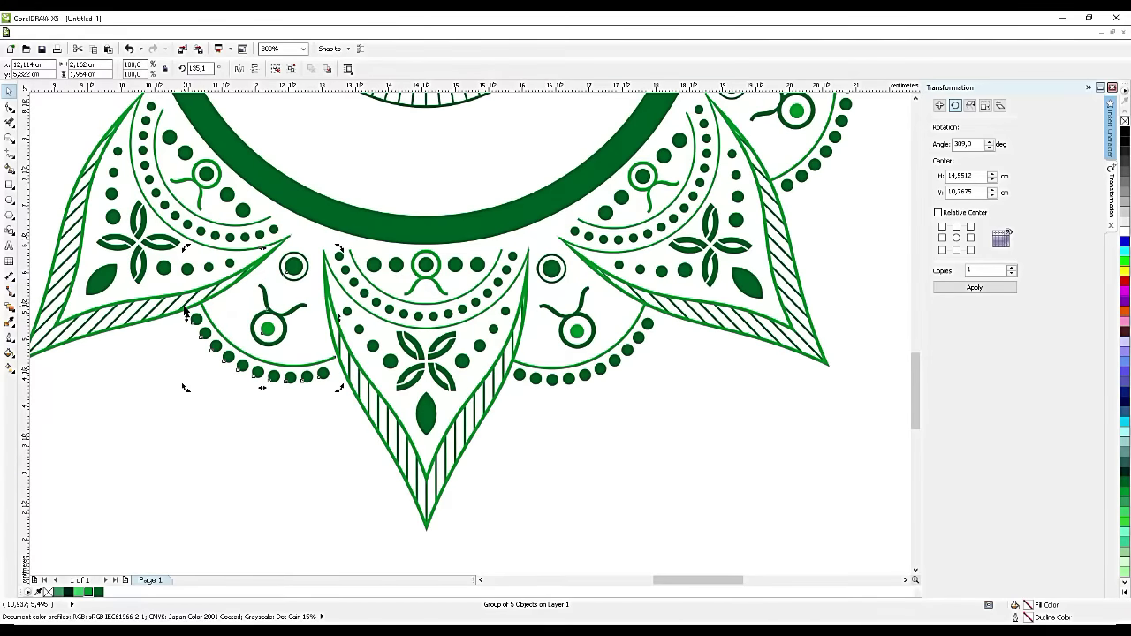
Step: Fine-tune the copy left of the bottom petal to a rotation of 135.5° and a scale of 100.2%
scroll(328, 402, up, 2)
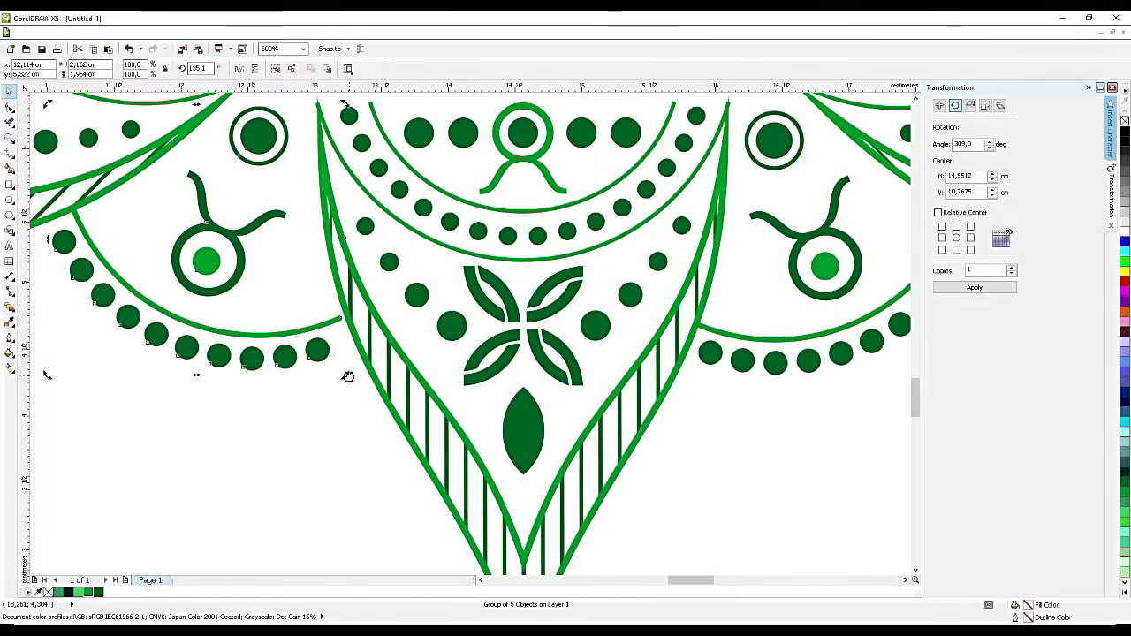
drag(348, 376, 351, 375)
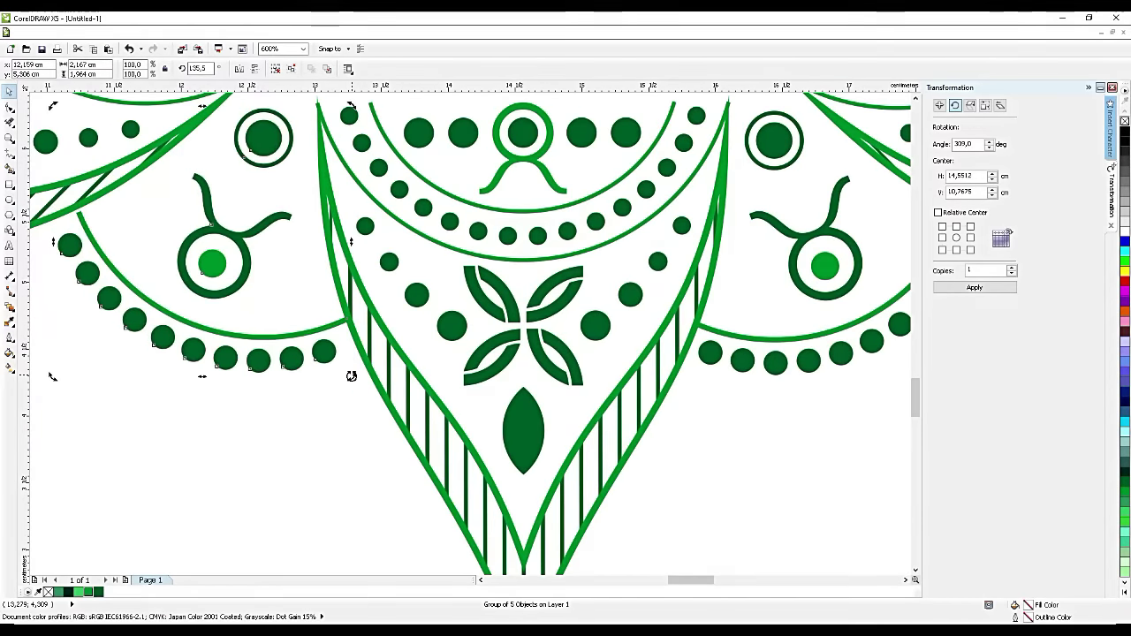
scroll(352, 388, down, 2)
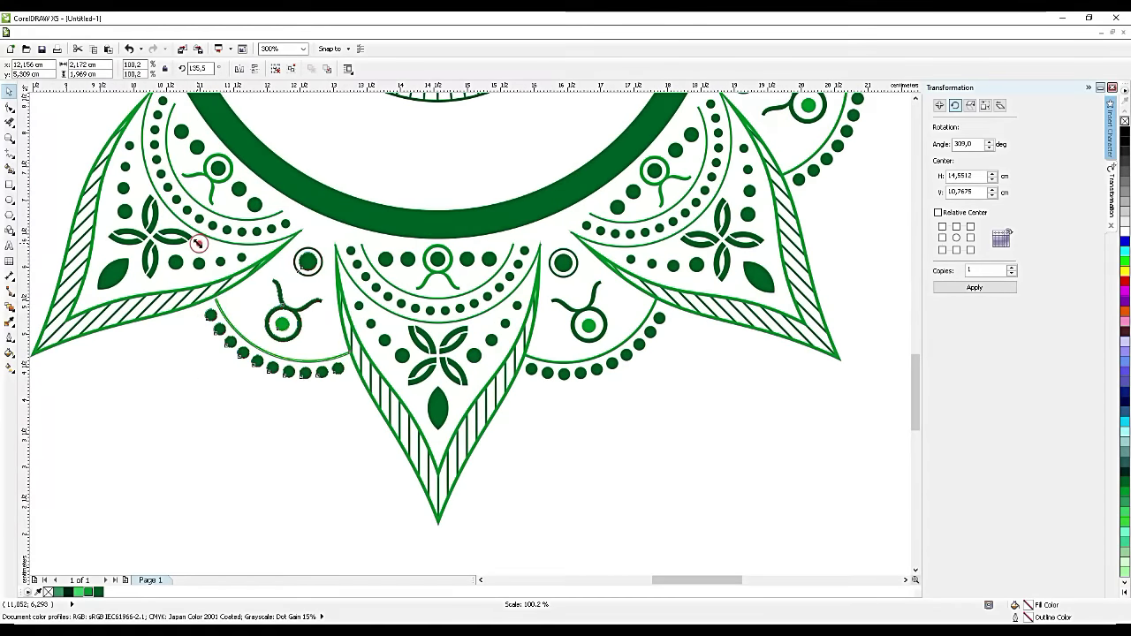
Step: Rotate a copy of the group right of the bottom petal to about 90.5° into the gap below the left petal
scroll(350, 334, down, 2)
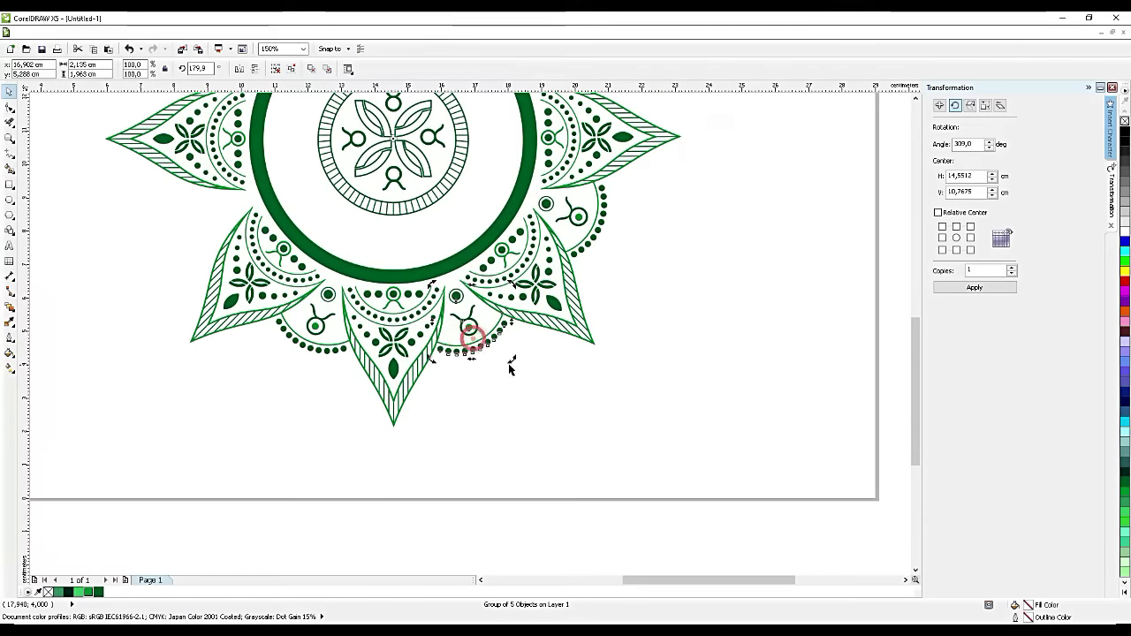
drag(513, 361, 177, 252)
scroll(152, 215, up, 2)
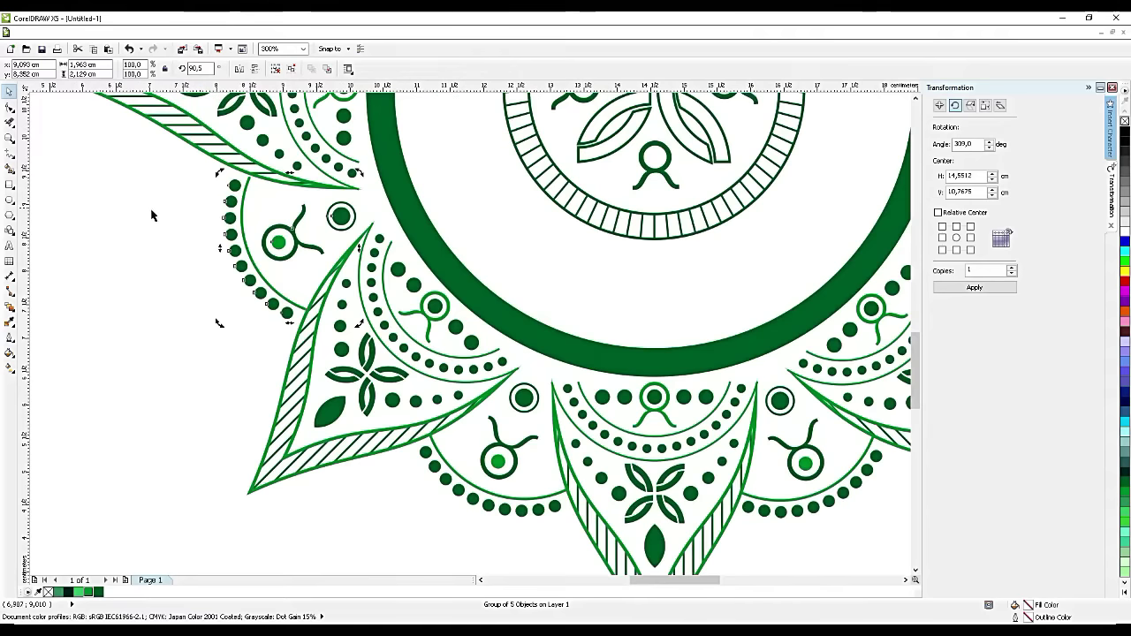
scroll(192, 241, up, 1)
scroll(194, 245, down, 5)
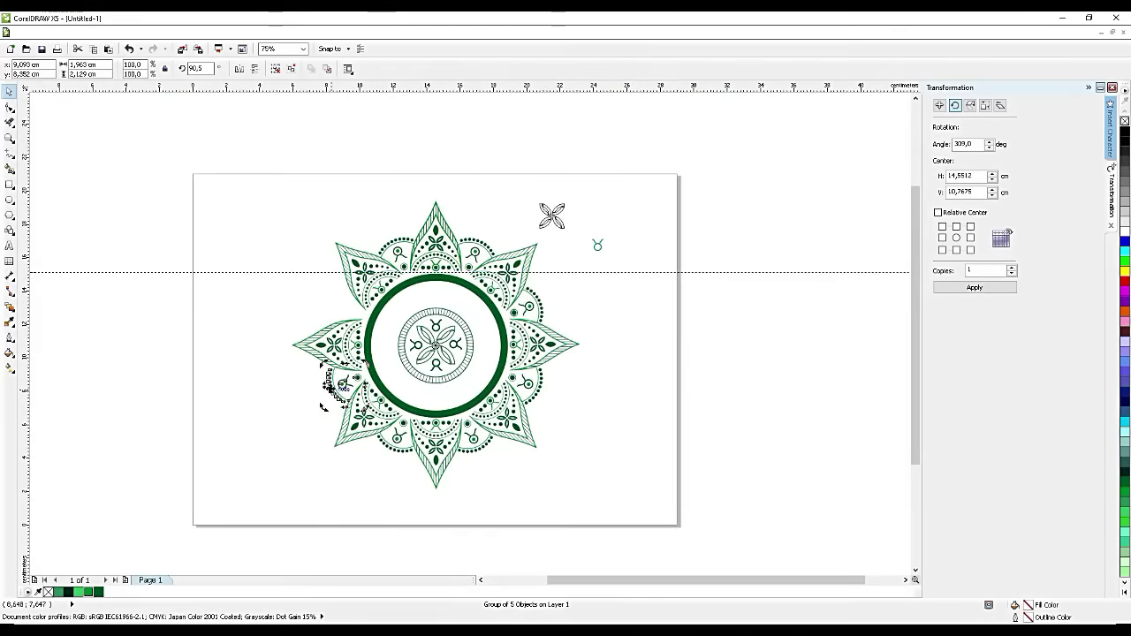
Step: Rotate a copy of the group below the left petal to about 45.2° into the gap above that petal
scroll(321, 406, up, 2)
drag(324, 337, 357, 180)
click(273, 215)
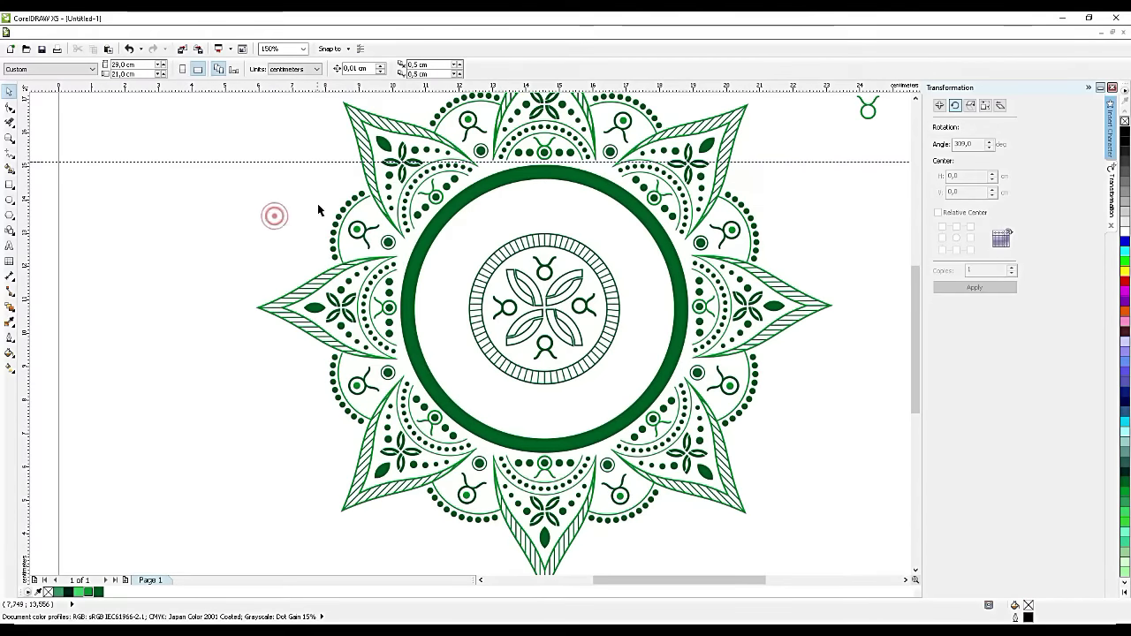
Step: Enlarge the copy above the left petal to 103.2% so it fills its gap
scroll(274, 215, up, 6)
click(598, 320)
scroll(255, 268, down, 4)
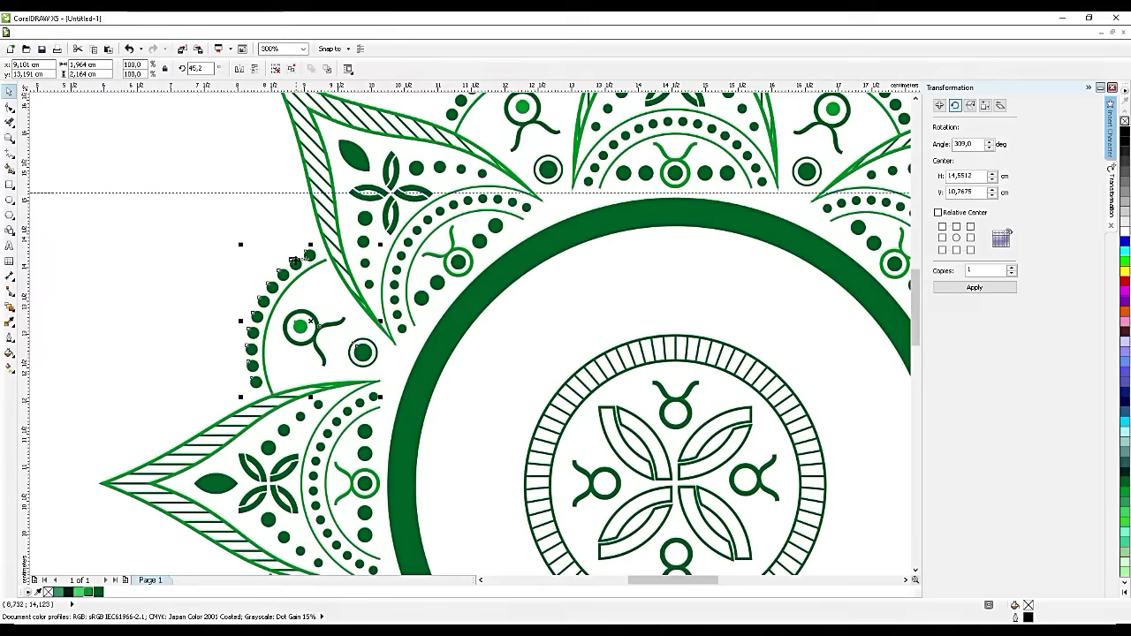
scroll(404, 245, up, 2)
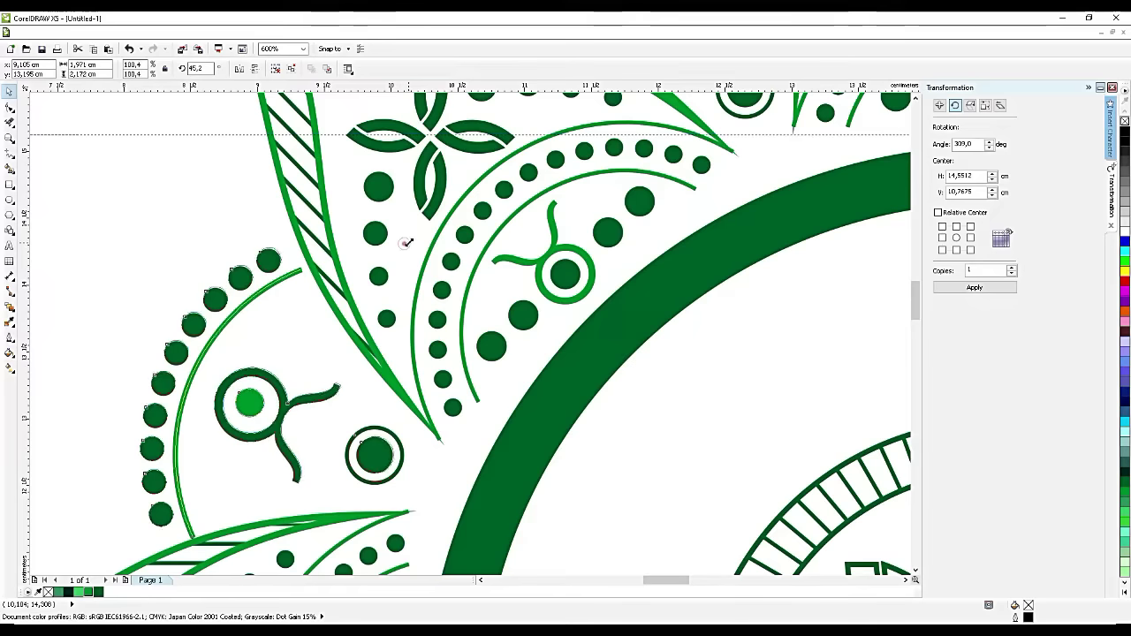
drag(414, 241, 417, 244)
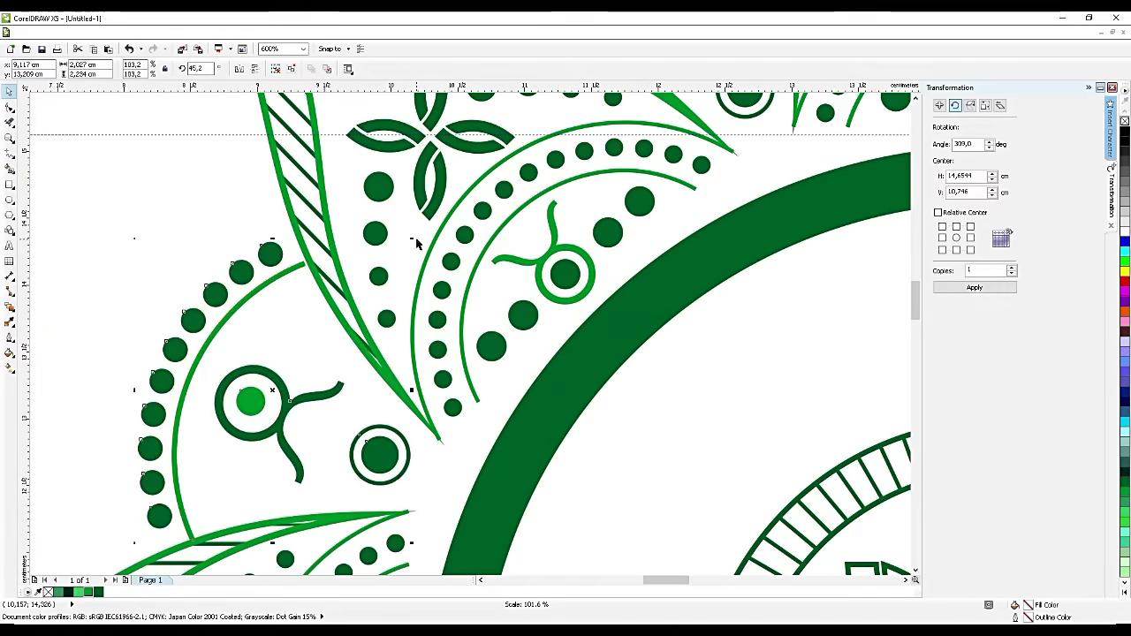
scroll(360, 259, down, 3)
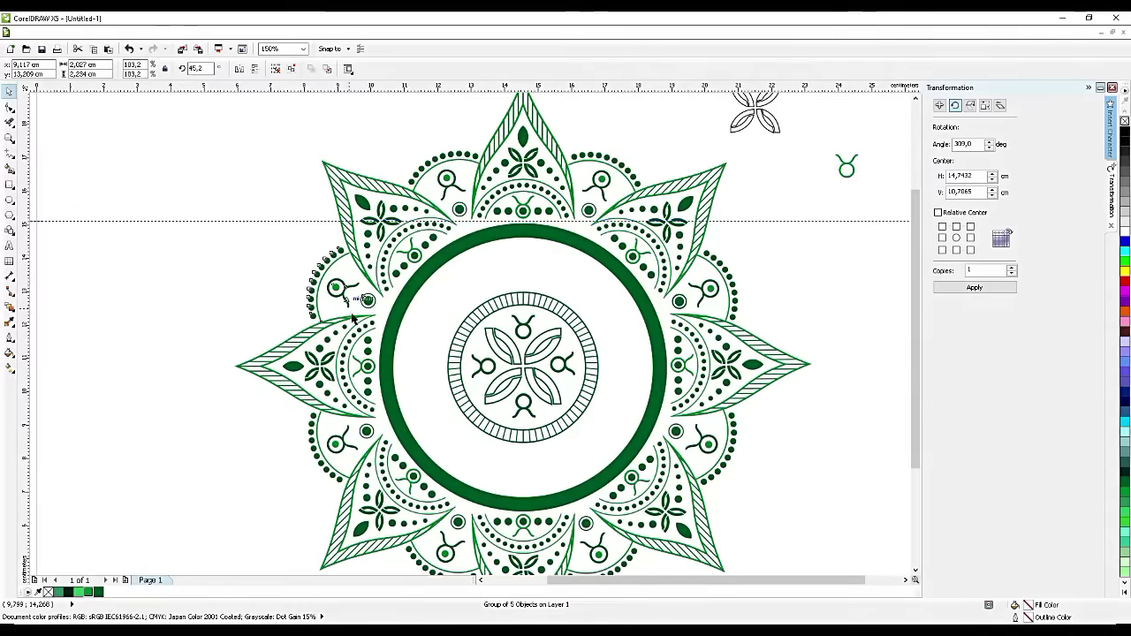
Step: Move the loose four-leaf motif and the loose Taurus symbol off the page, just beyond its right edge
scroll(303, 245, down, 2)
click(535, 230)
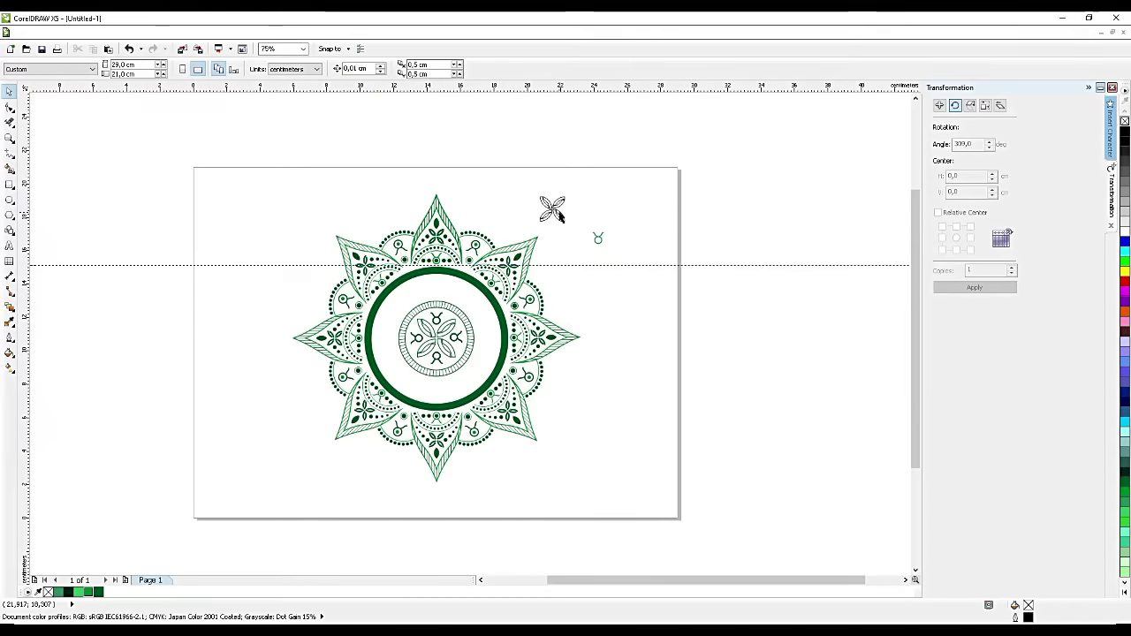
drag(558, 215, 700, 208)
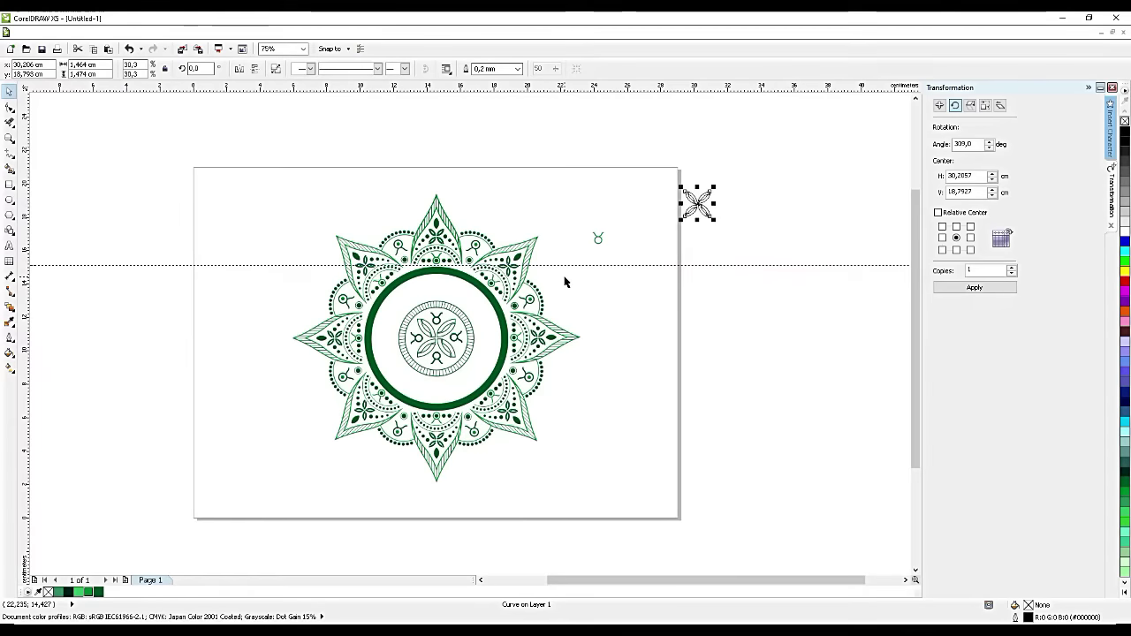
click(598, 237)
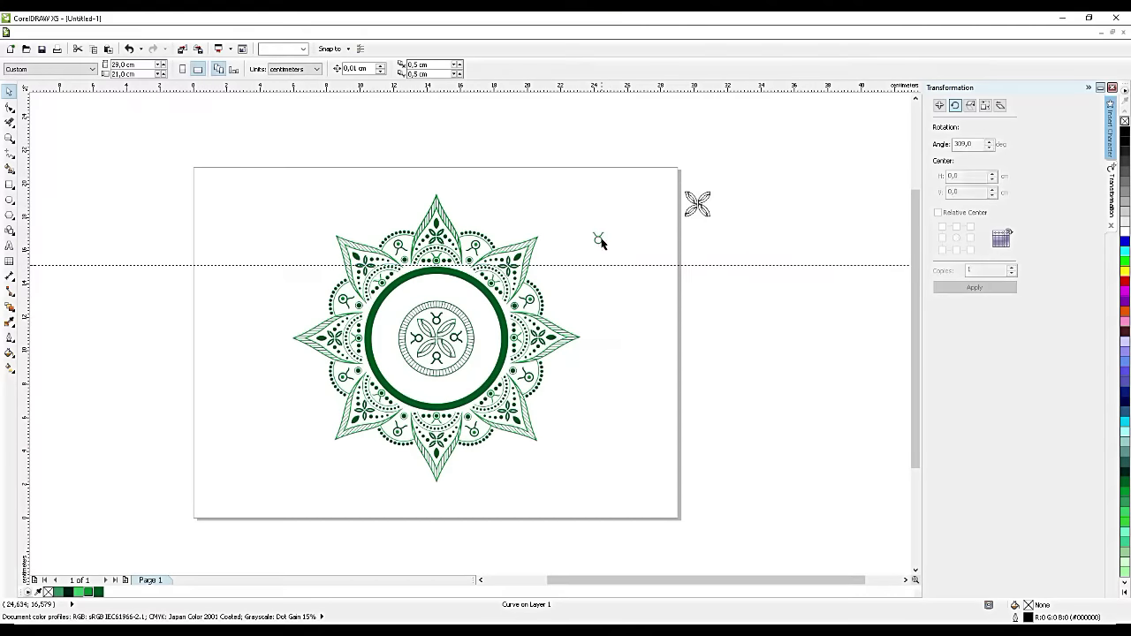
drag(601, 236, 700, 230)
Step: Group the whole mandala and rotate it to about 68.9° so that a gap between petals points upward
drag(235, 159, 633, 562)
key(ctrl+g)
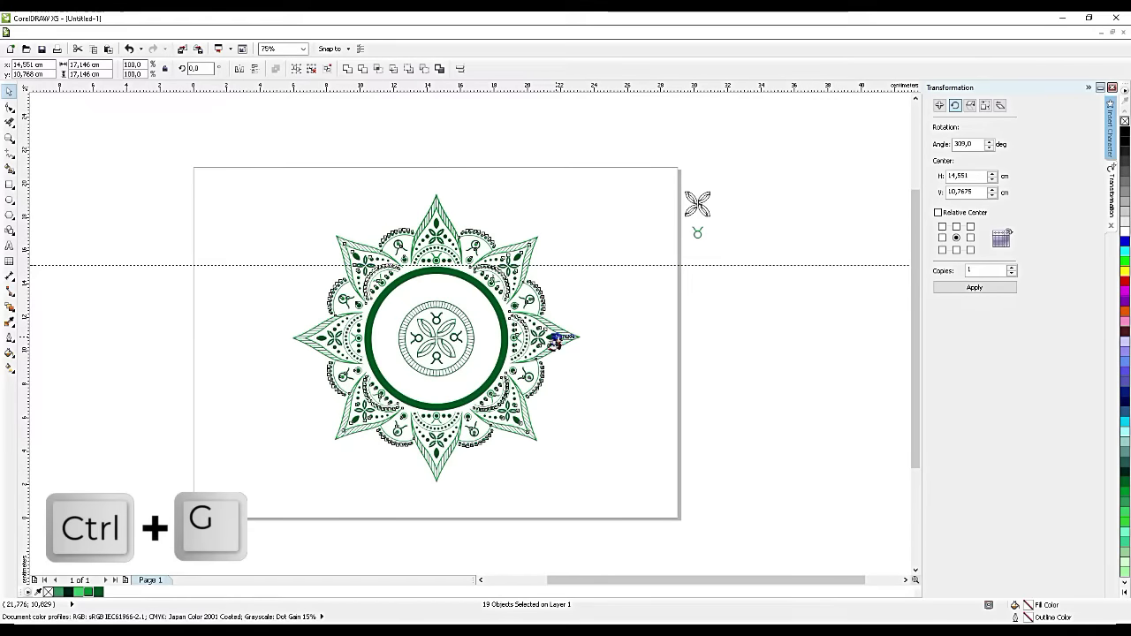
click(502, 288)
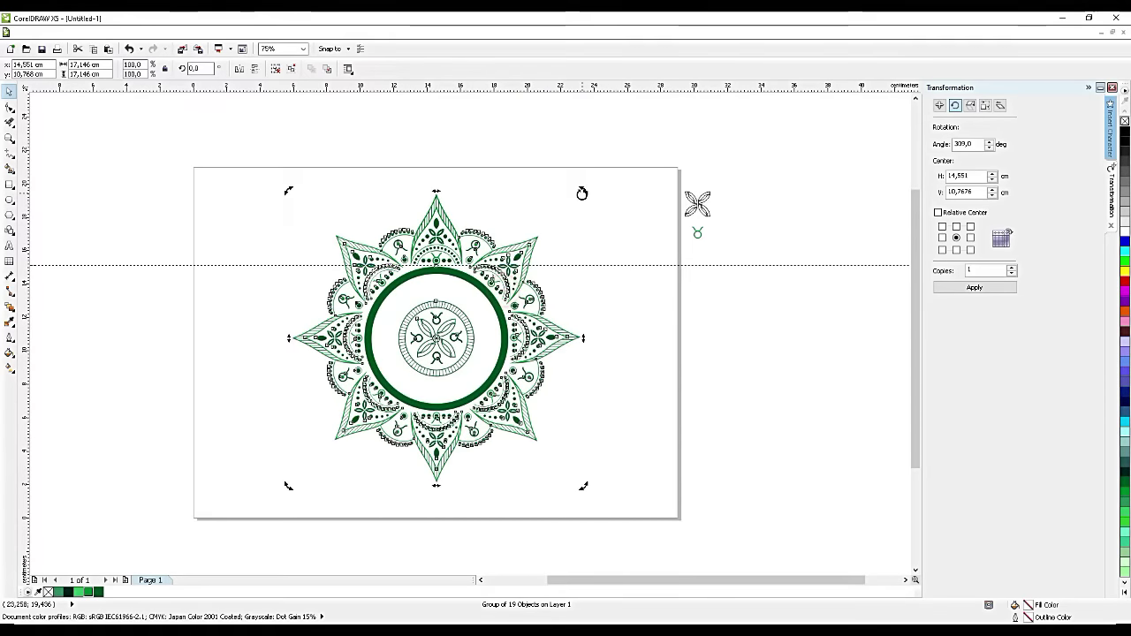
drag(582, 193, 445, 134)
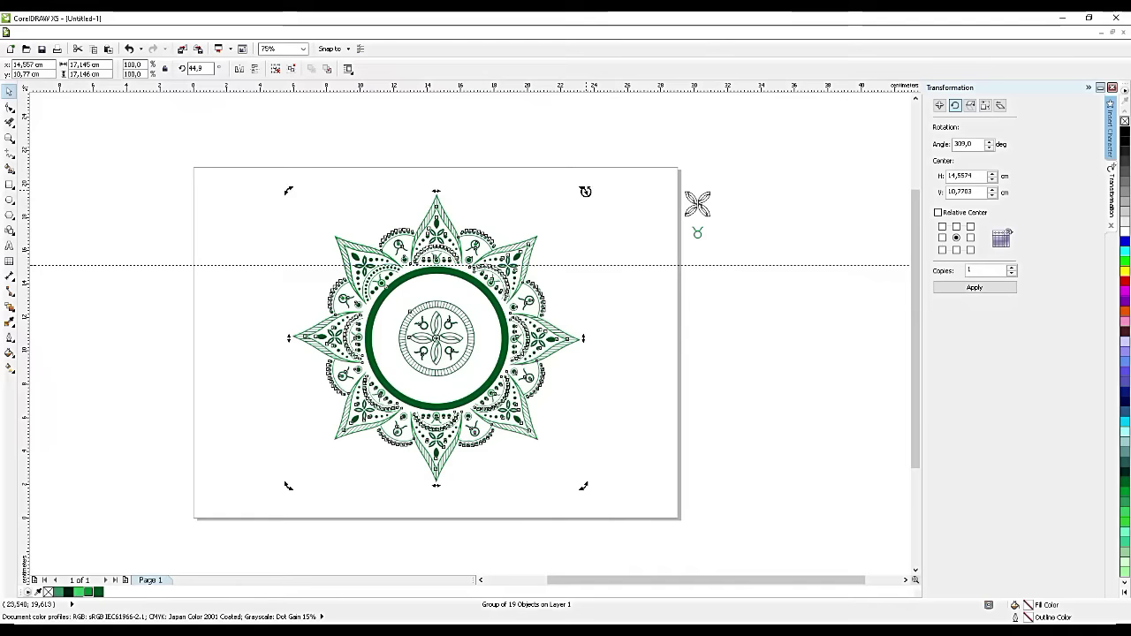
drag(585, 191, 495, 152)
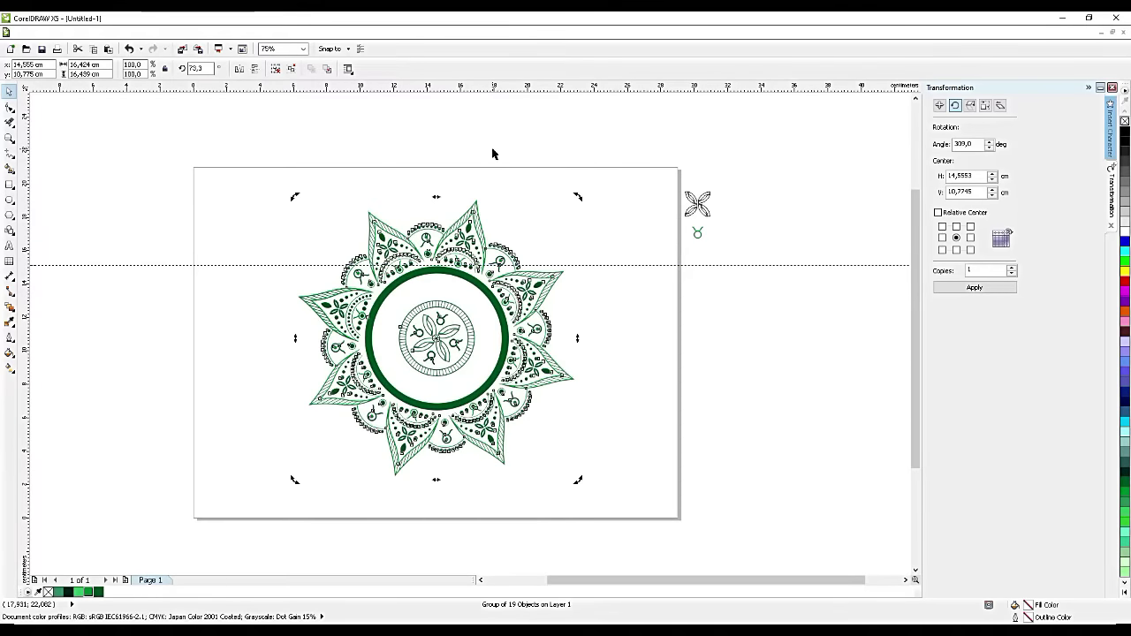
drag(578, 197, 590, 215)
scroll(569, 221, up, 2)
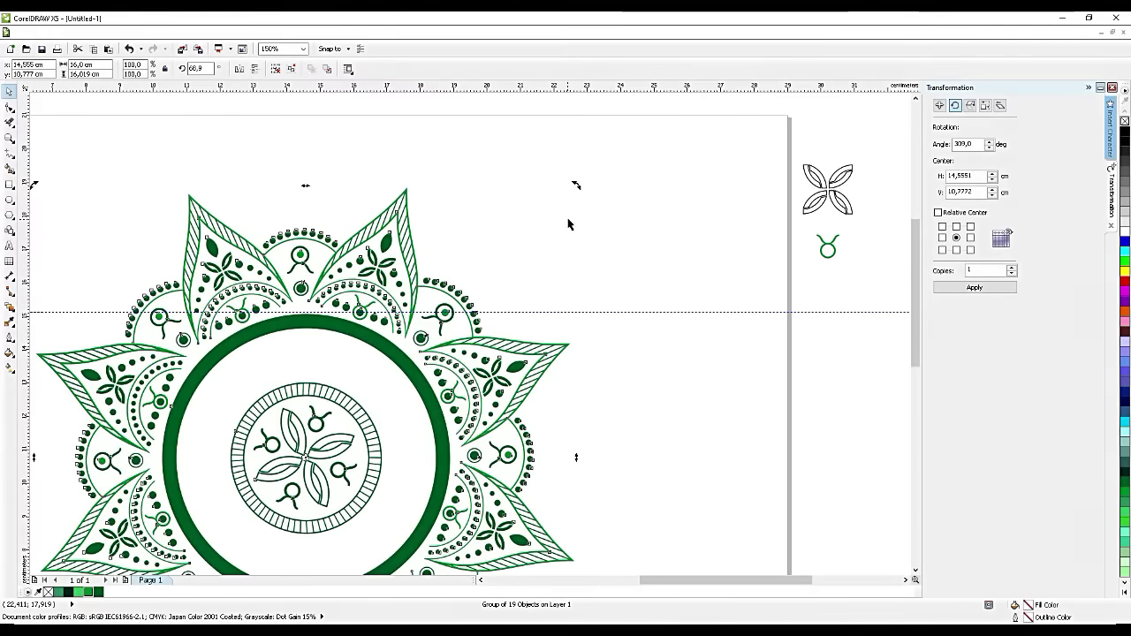
scroll(583, 193, down, 2)
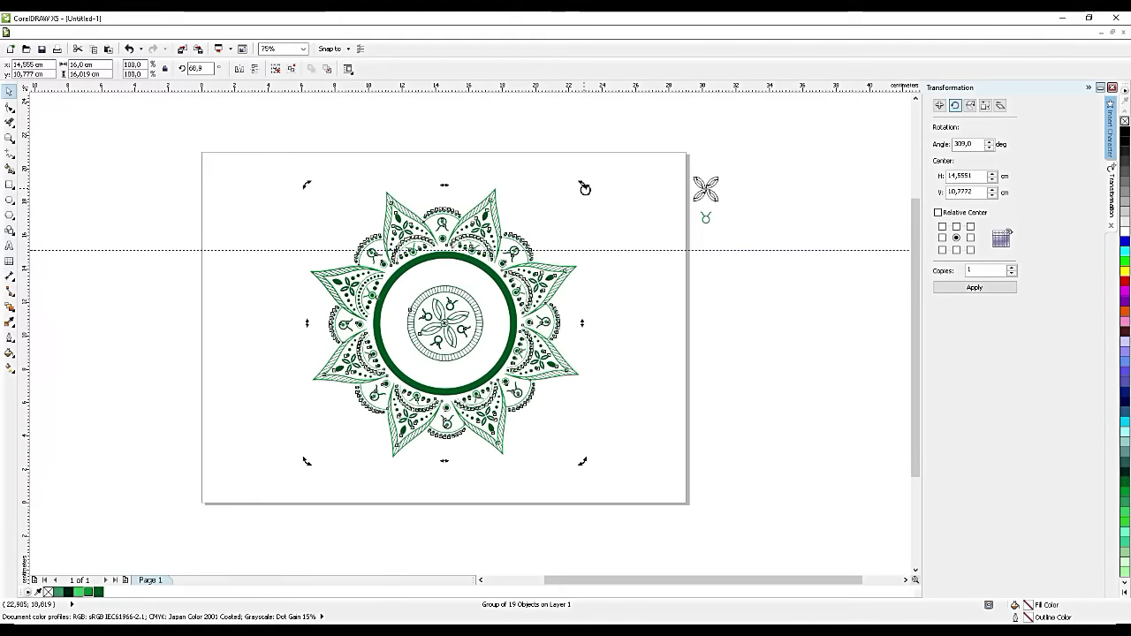
click(612, 222)
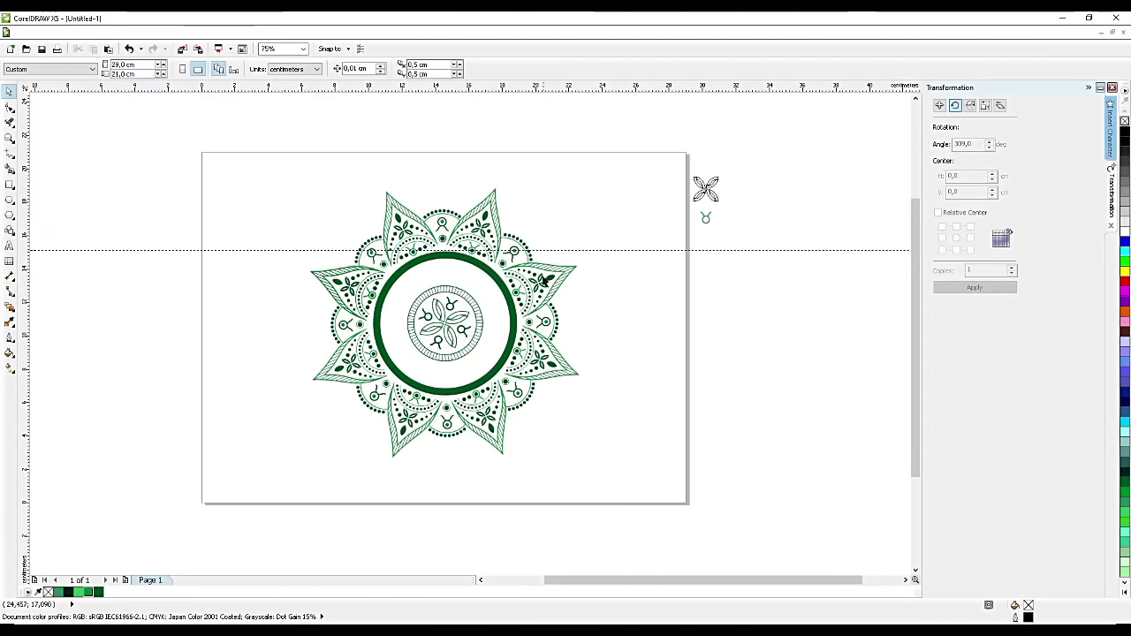
Step: Place a horizontal guideline at the upper left petal's tip and rotate the mandala to 67.9° so both upper tips align
click(541, 274)
scroll(527, 205, up, 2)
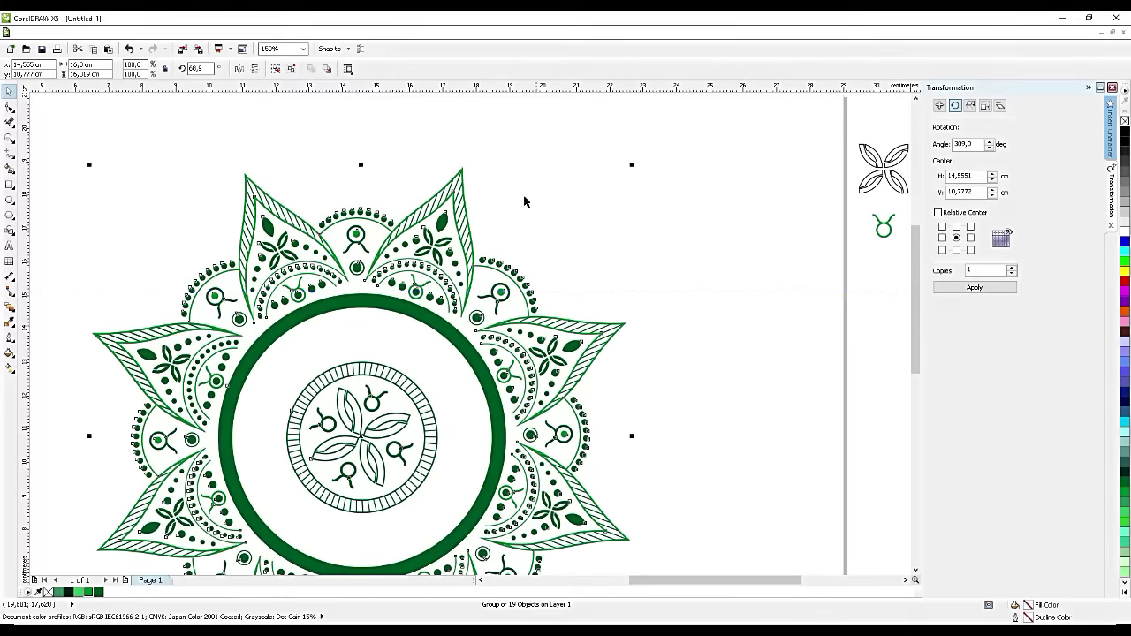
drag(404, 92, 254, 176)
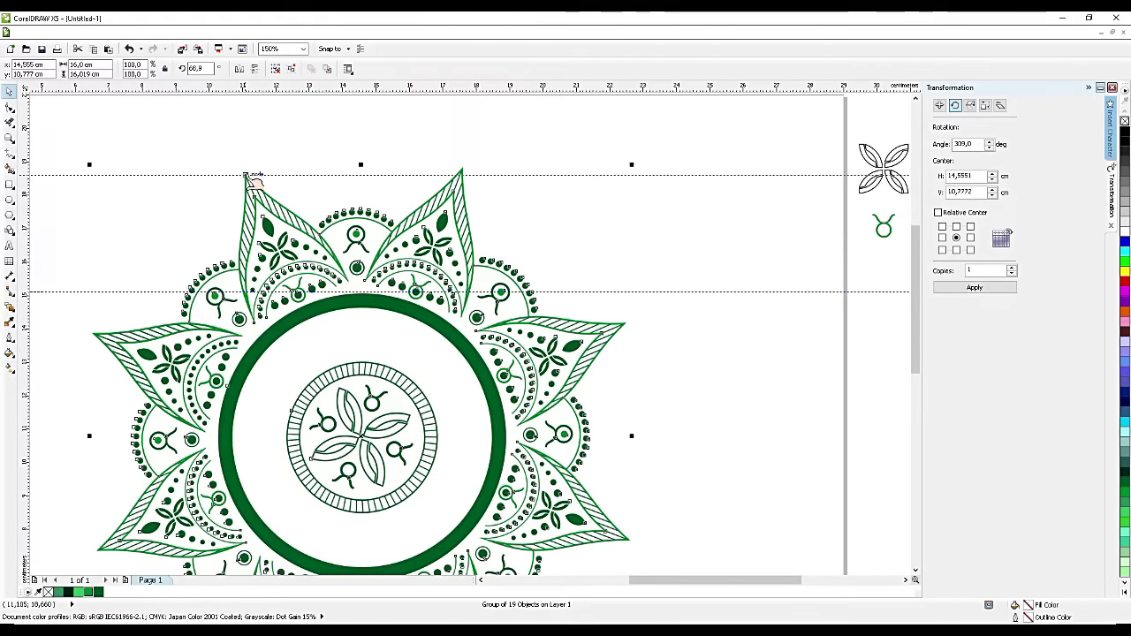
click(467, 210)
click(468, 210)
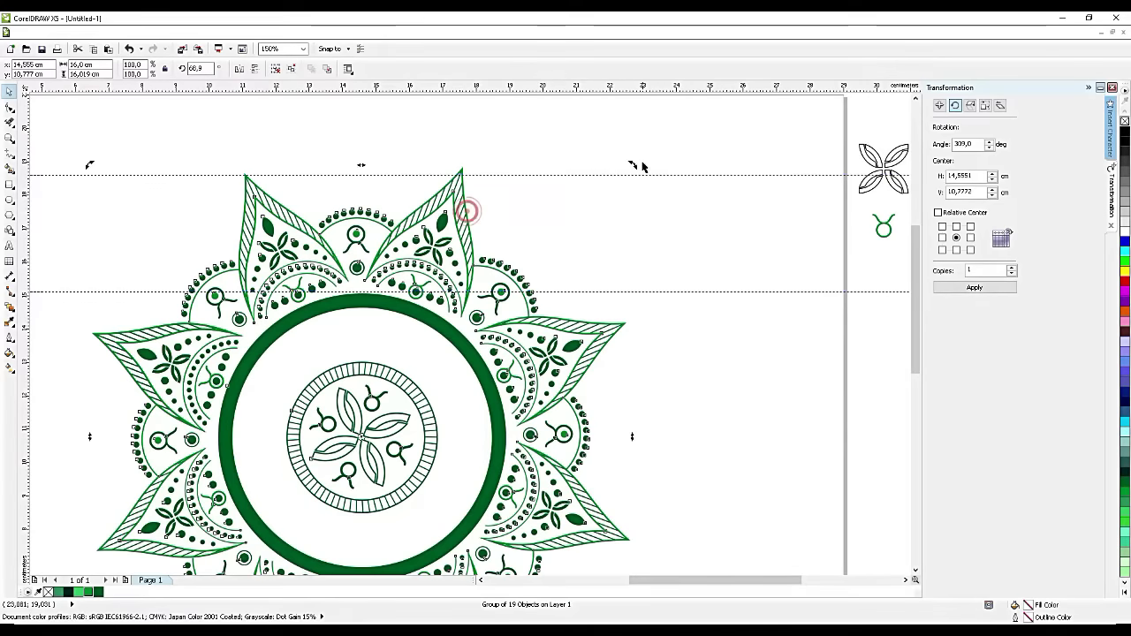
drag(632, 164, 643, 171)
drag(573, 162, 572, 176)
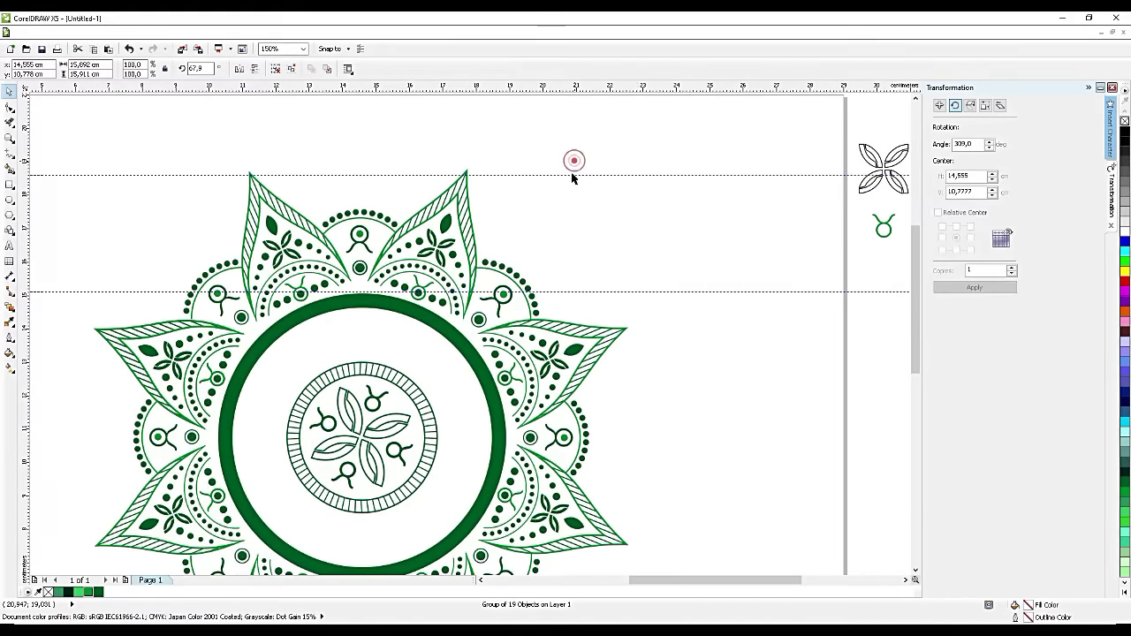
scroll(575, 183, down, 2)
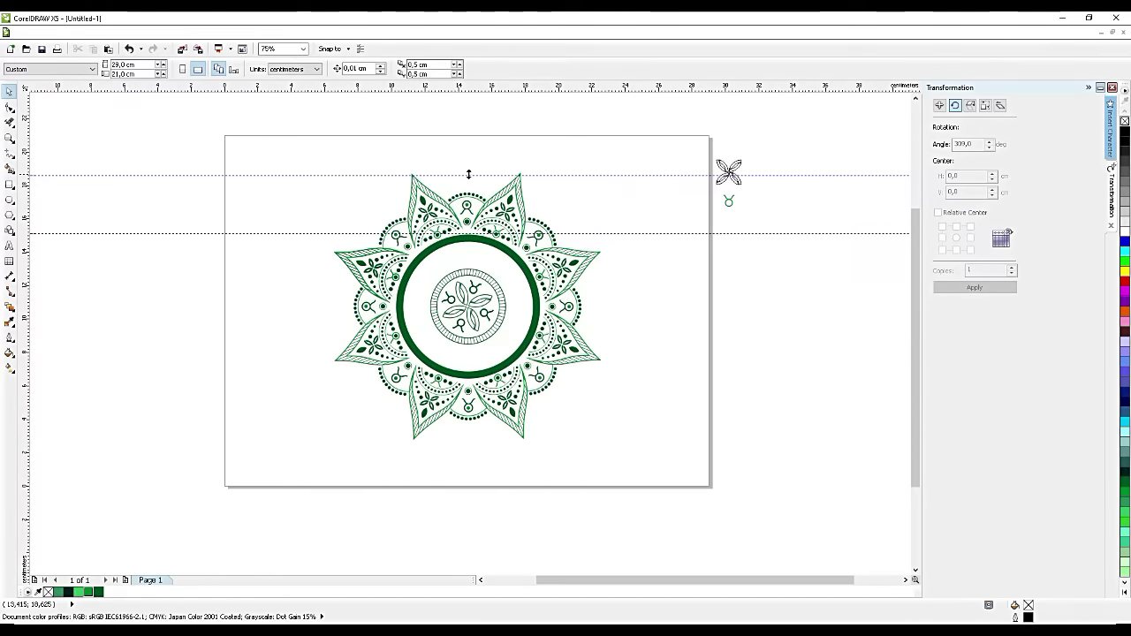
Step: Place a copy of the whole mandala beside the original, over the page's left edge
click(477, 288)
key(ctrl+d)
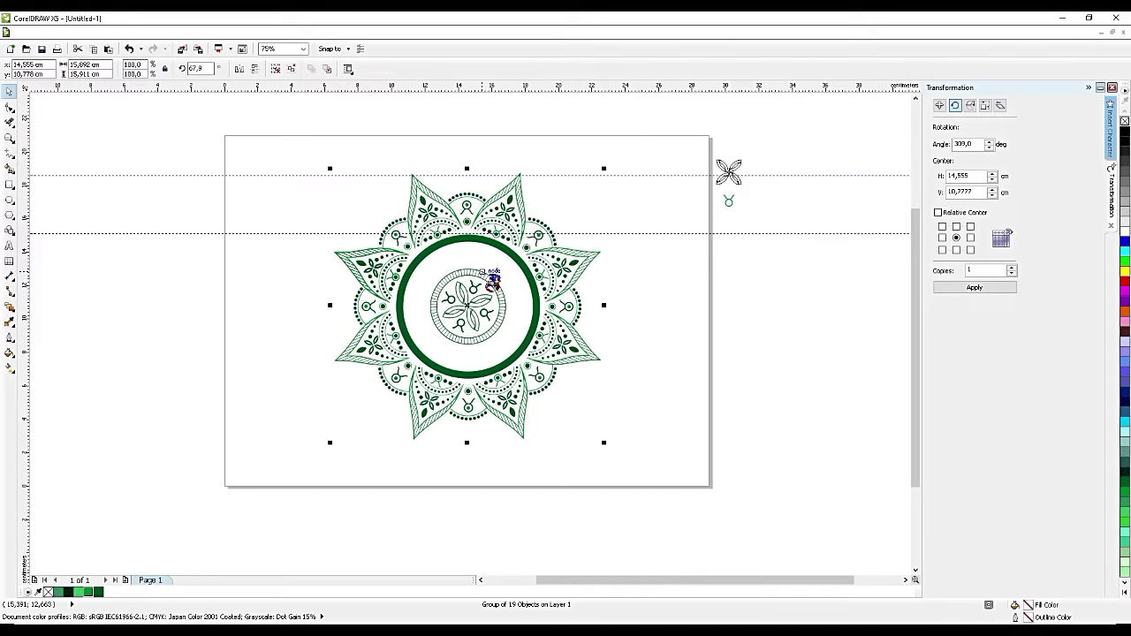
drag(491, 268, 182, 282)
right_click(182, 281)
key(Escape)
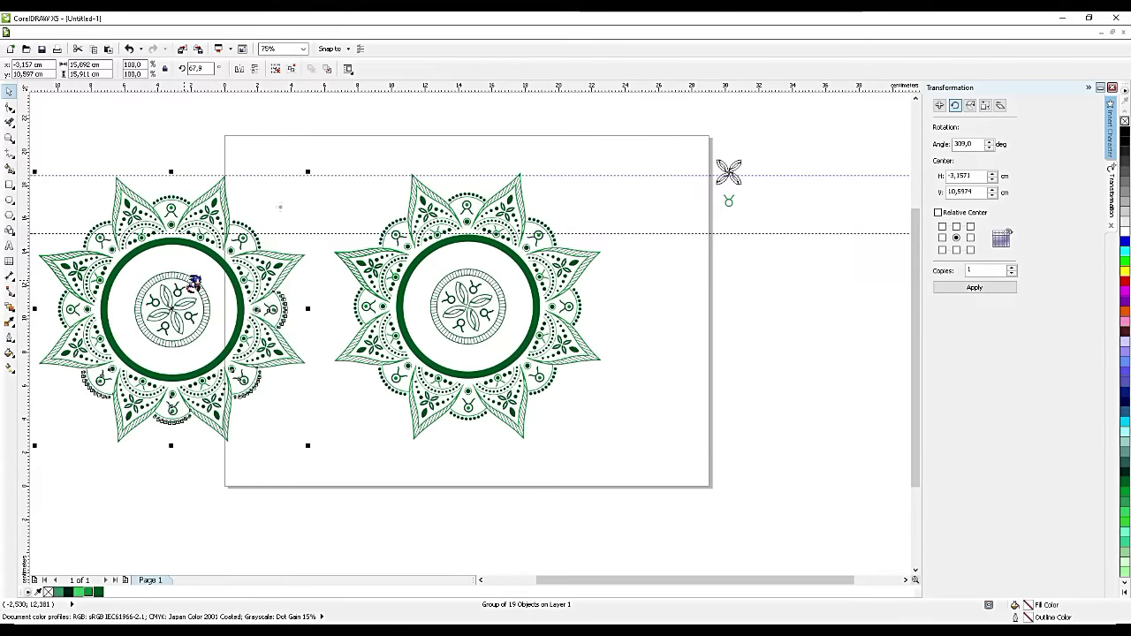
Step: Ungroup the left mandala copy and its centre group to free the striped ring
click(280, 207)
click(187, 283)
right_click(187, 280)
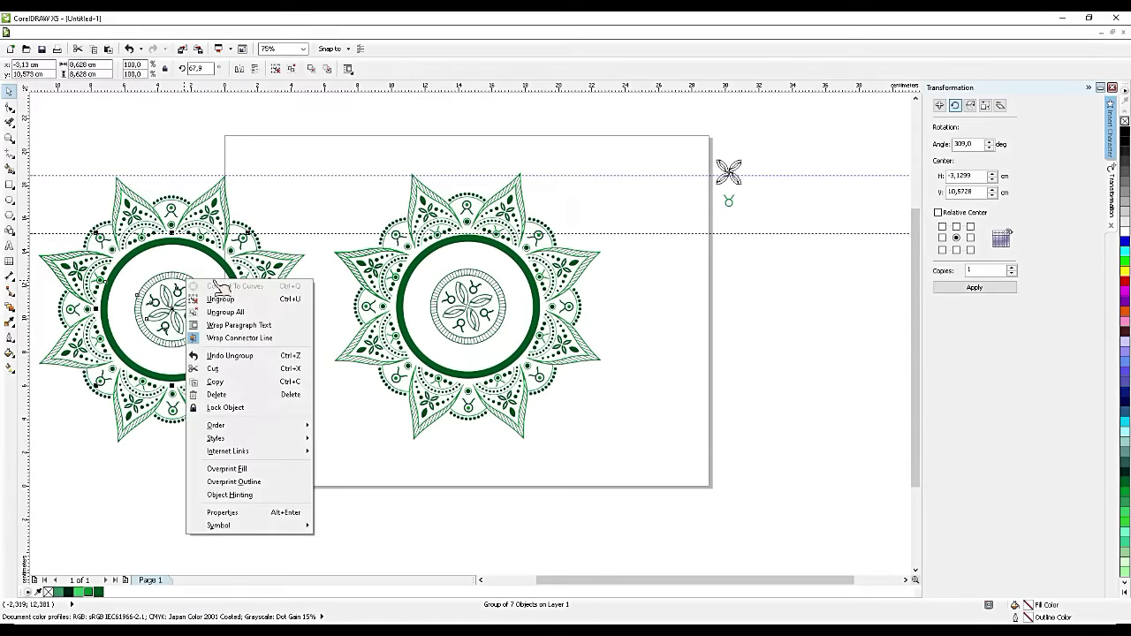
click(212, 299)
click(186, 281)
Step: Move the copy's striped ring over the gap between the original mandala's two upper petals
drag(182, 277, 479, 173)
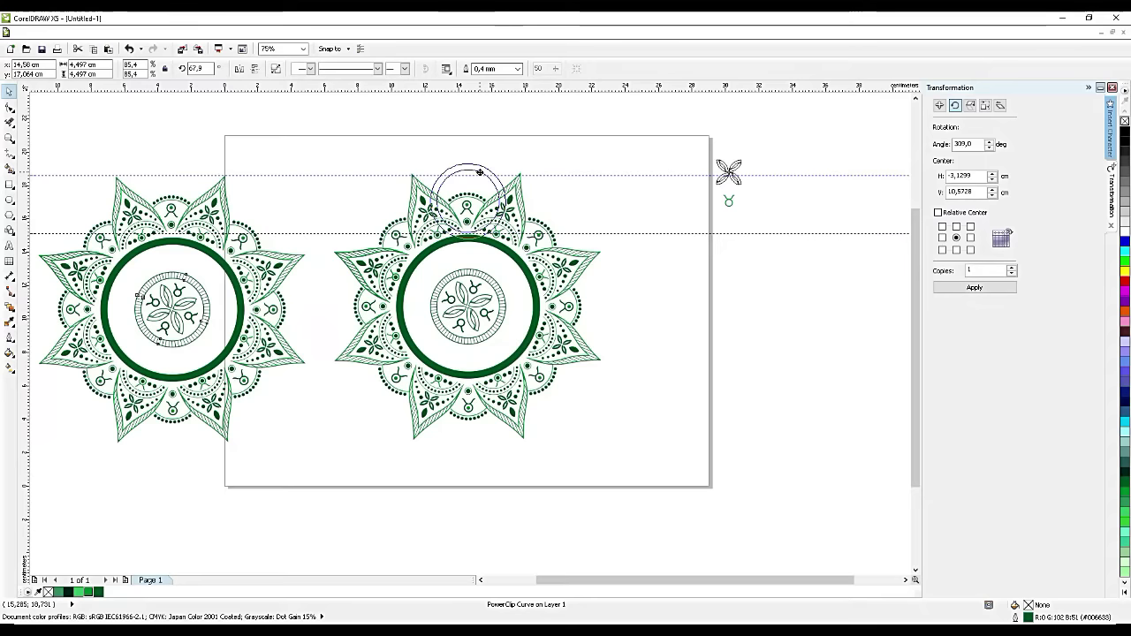
drag(479, 173, 479, 171)
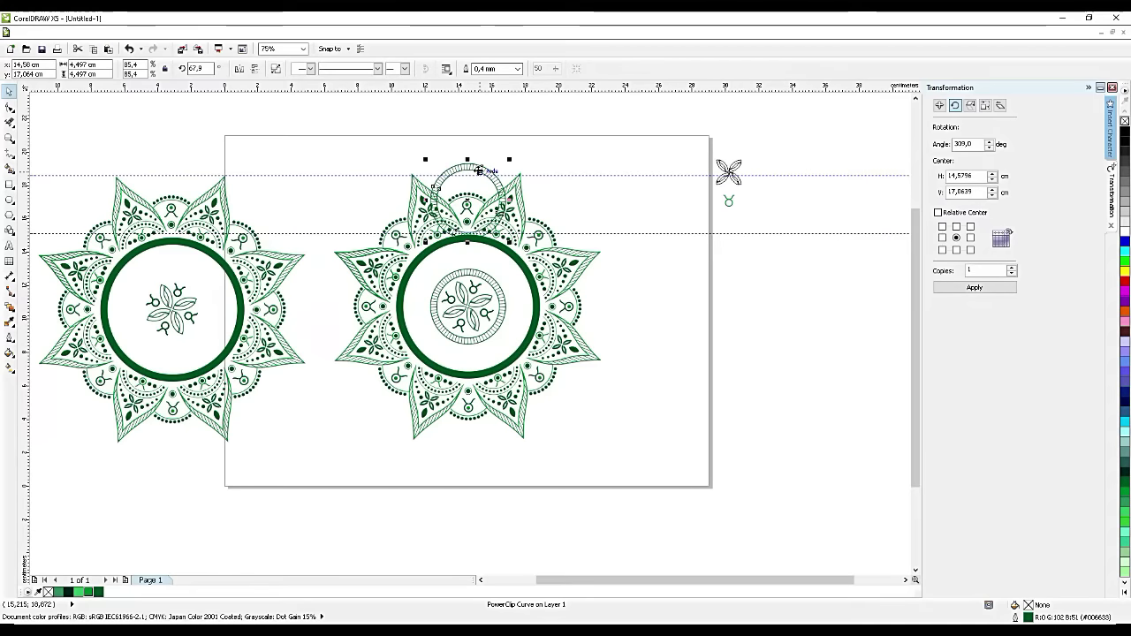
scroll(480, 168, up, 1)
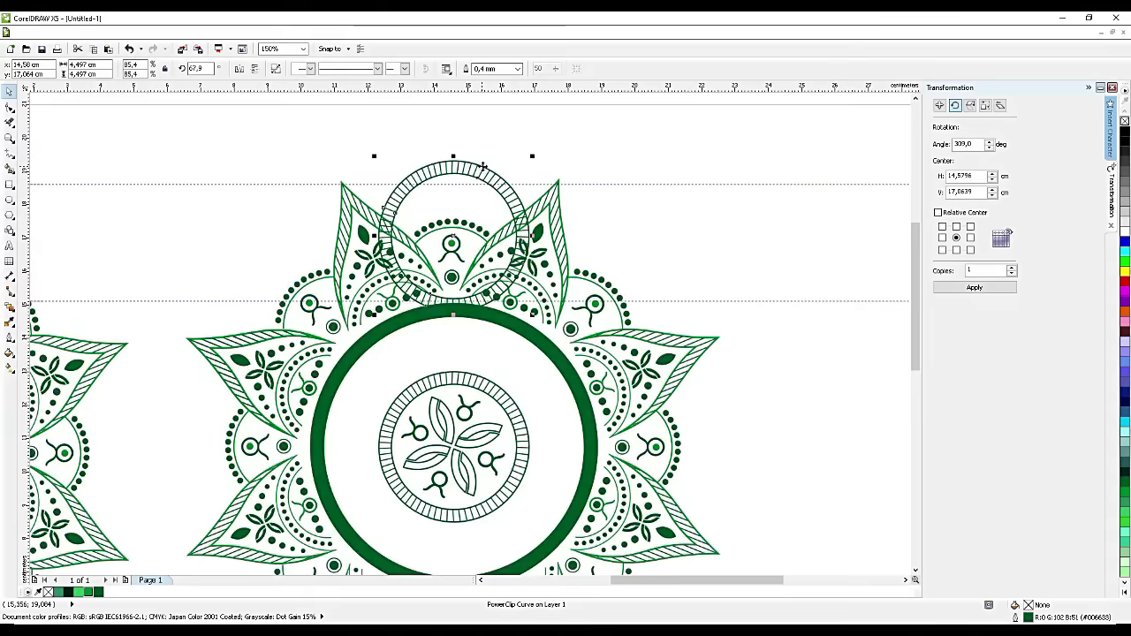
drag(478, 175, 478, 151)
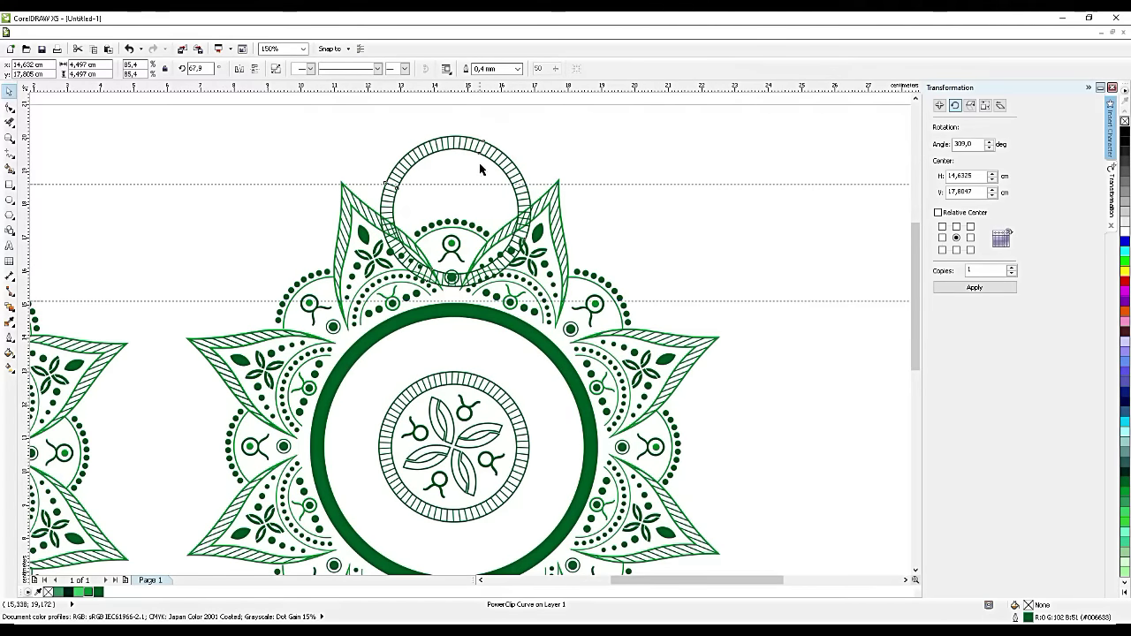
drag(489, 153, 485, 140)
scroll(455, 141, up, 1)
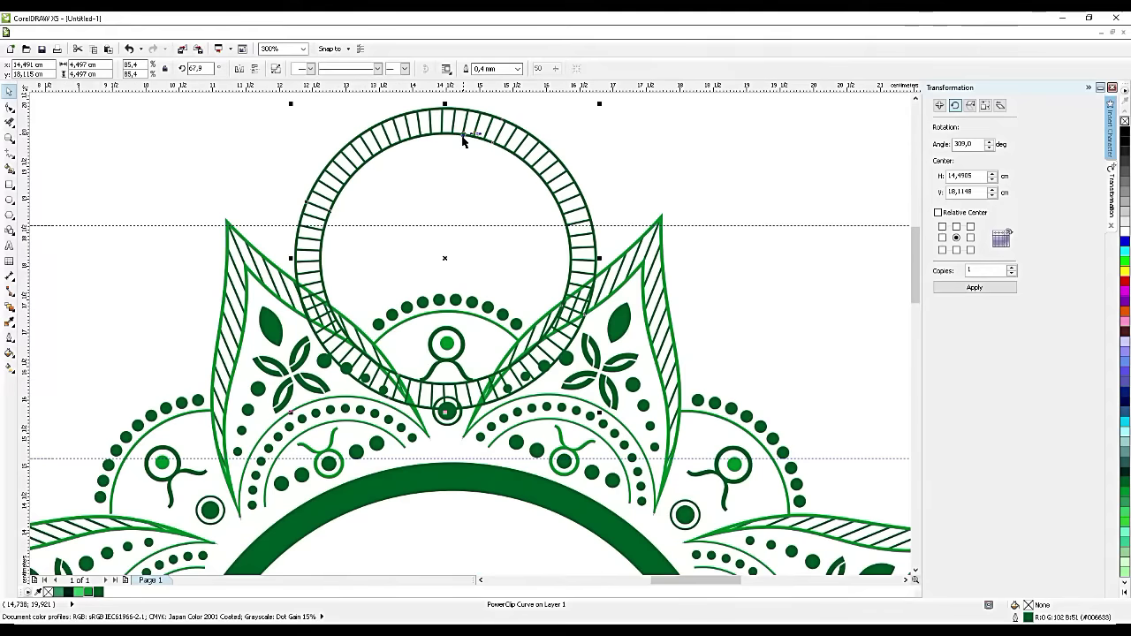
Step: Enlarge the striped ring to 90.5% scale and centre it above the upper Taurus symbol at about x 14.537, y 18.351 cm
scroll(502, 188, down, 1)
drag(552, 143, 557, 133)
scroll(499, 167, up, 1)
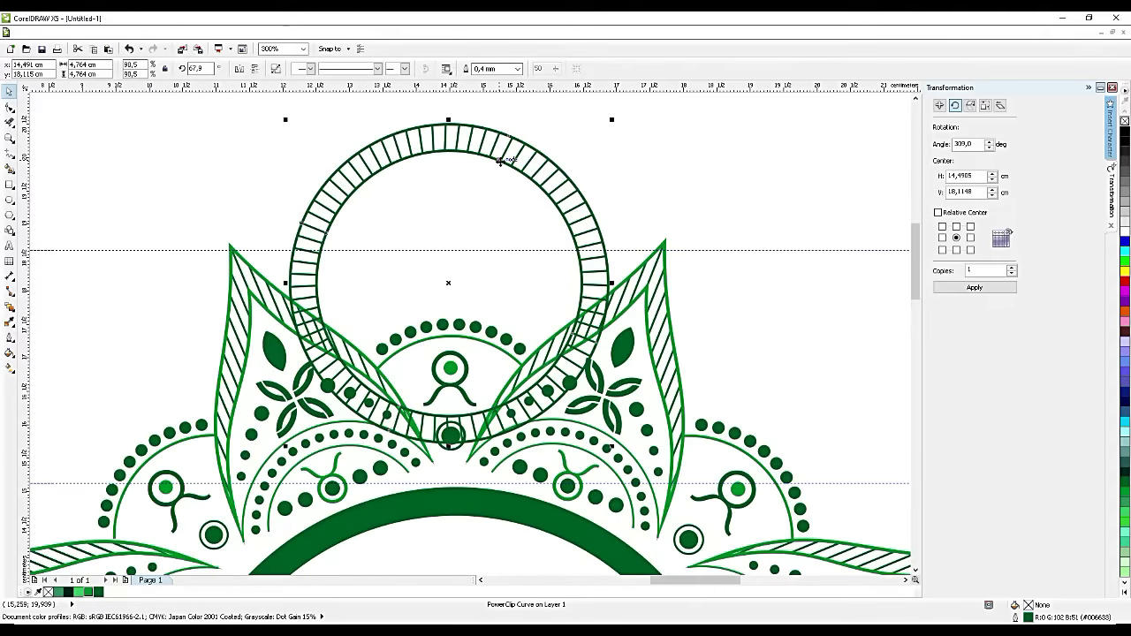
drag(501, 161, 501, 147)
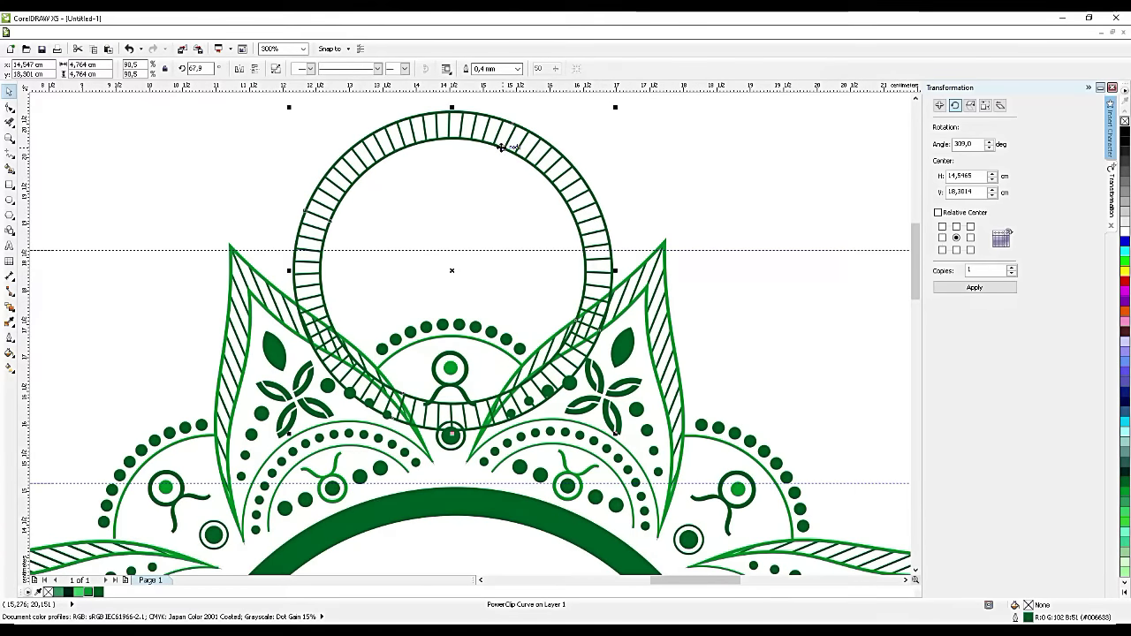
key(Up)
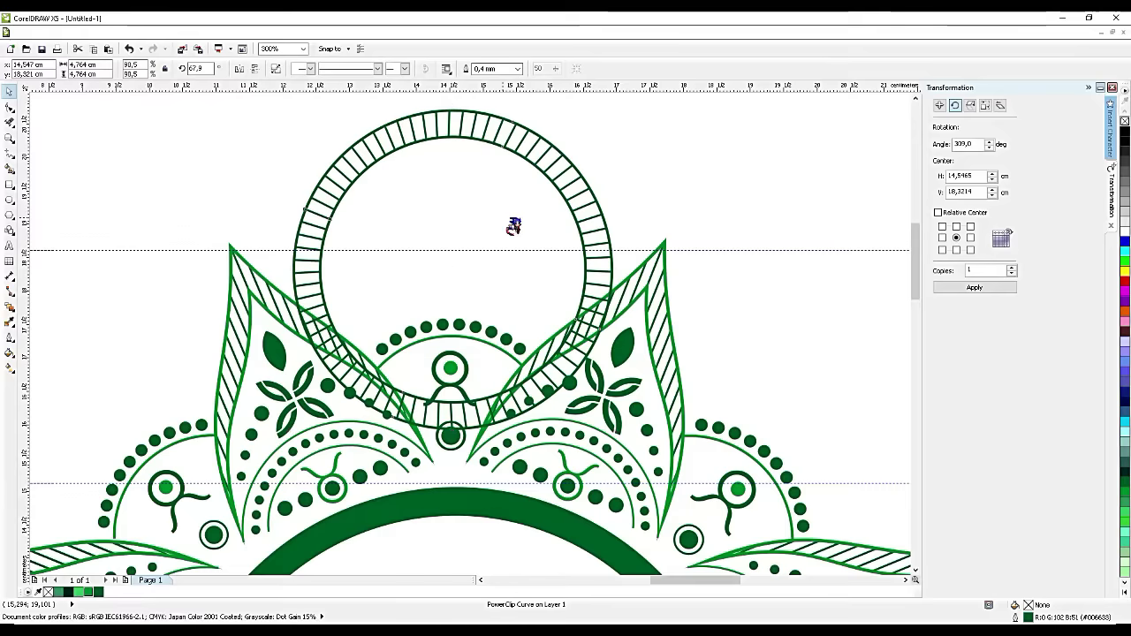
key(Left)
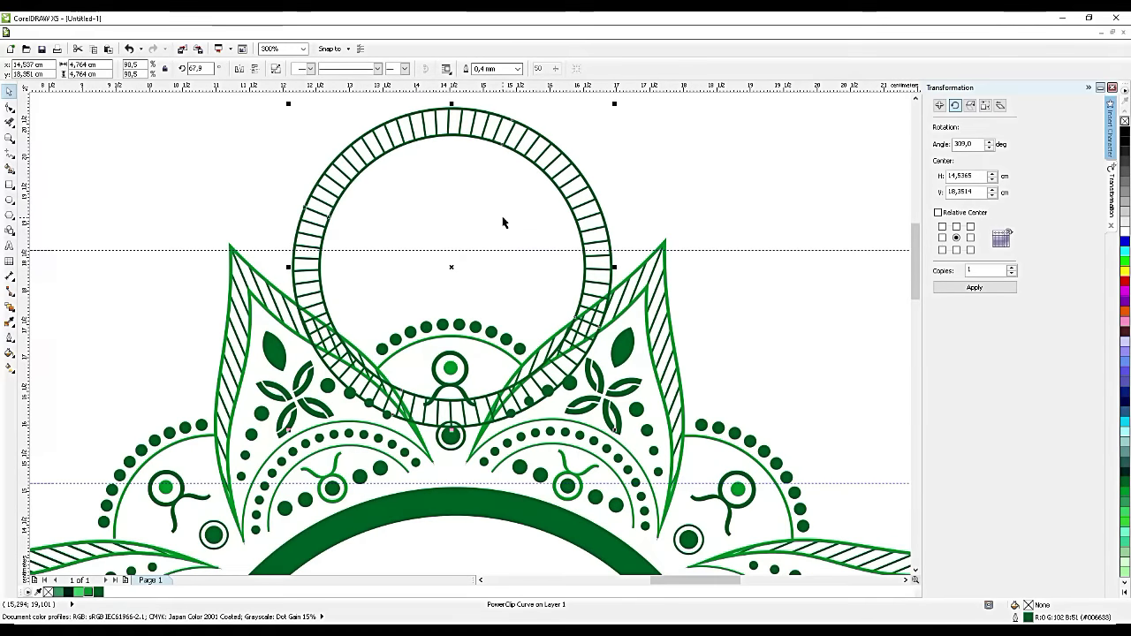
Step: Rotate the striped ring to an angle of 51°
click(507, 148)
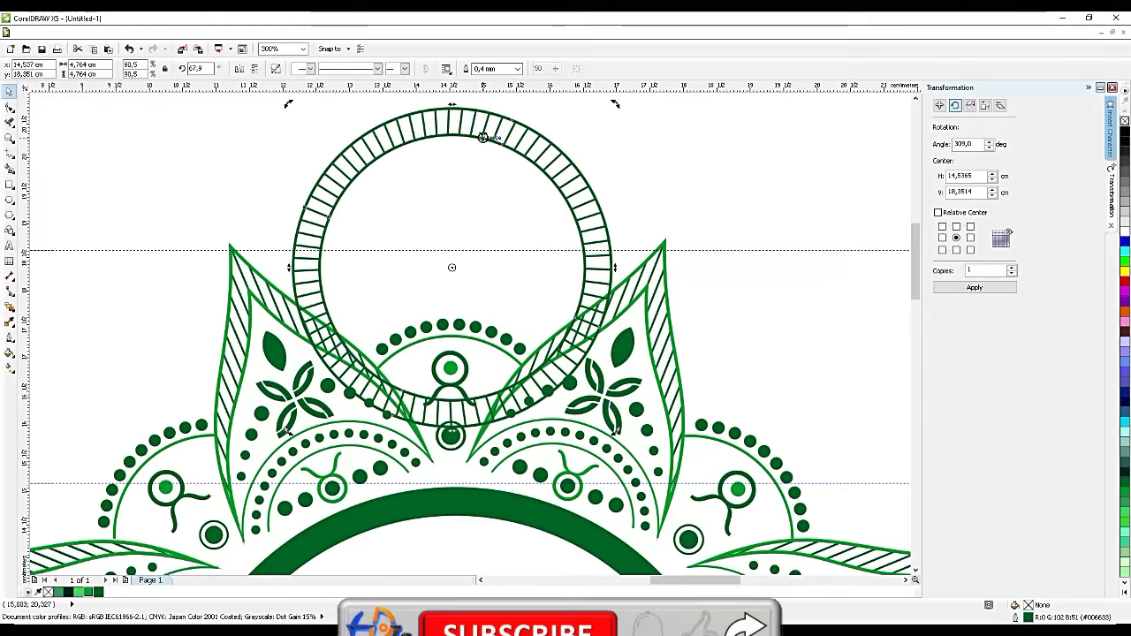
drag(612, 105, 656, 162)
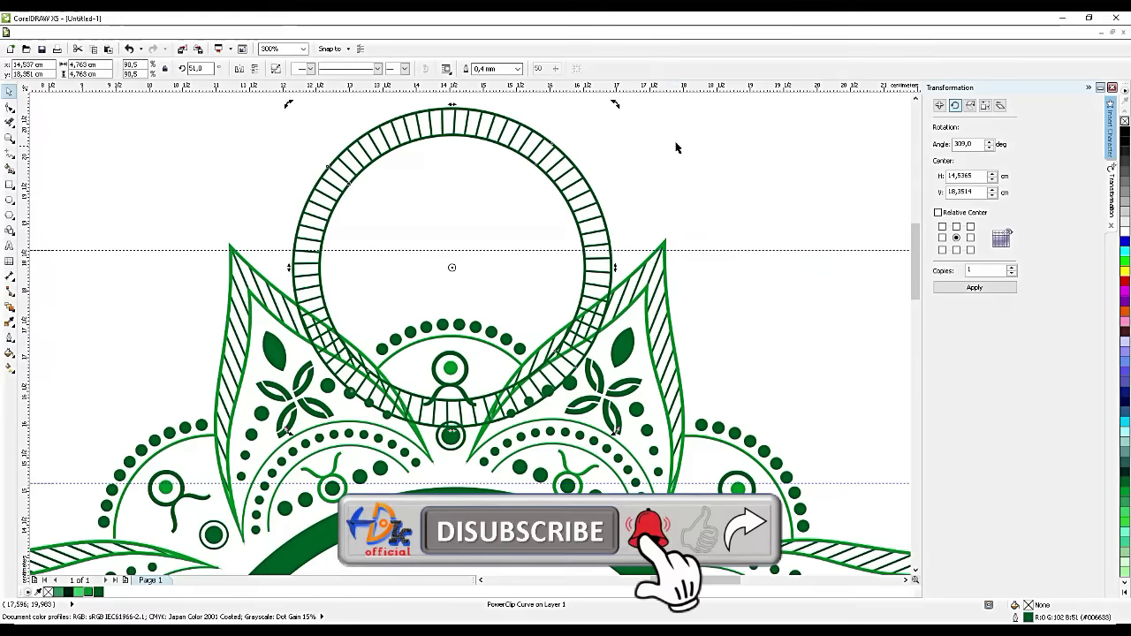
click(676, 142)
click(538, 164)
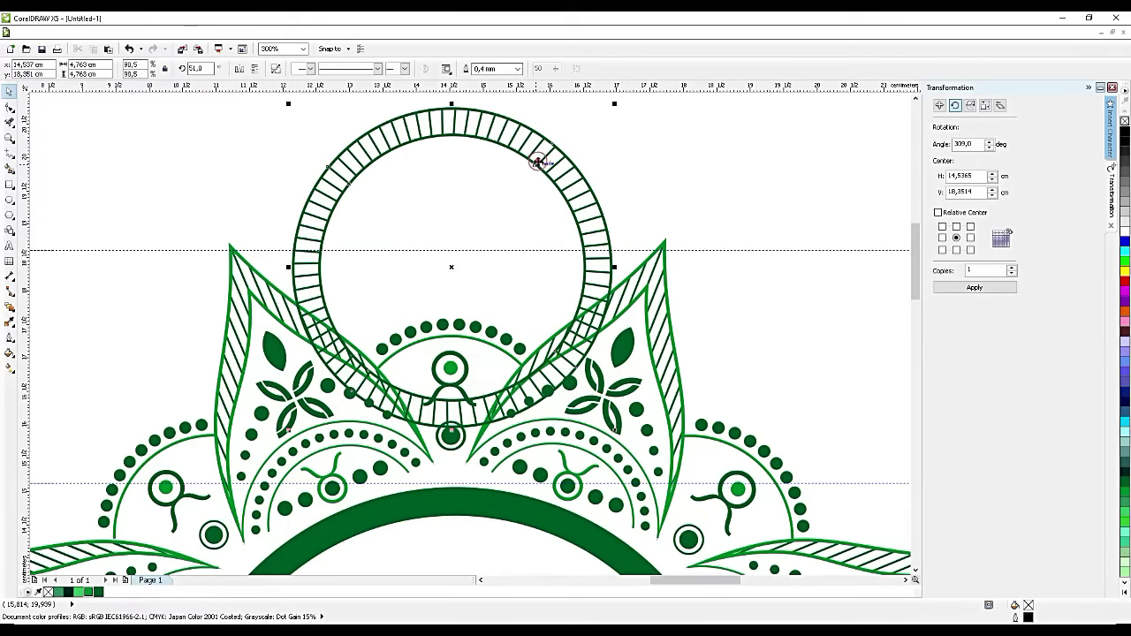
click(754, 247)
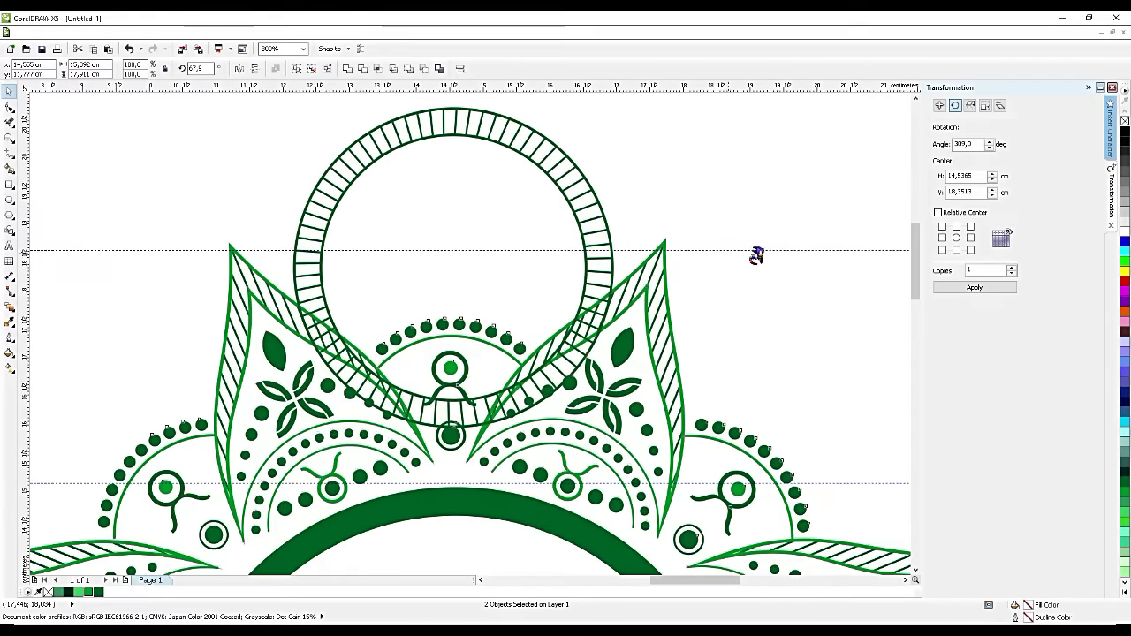
Step: Draw a rectangle about 9.8 by 3.4 cm between the two guidelines and move the ring's centre onto its upper edge
click(9, 184)
drag(763, 482, 111, 251)
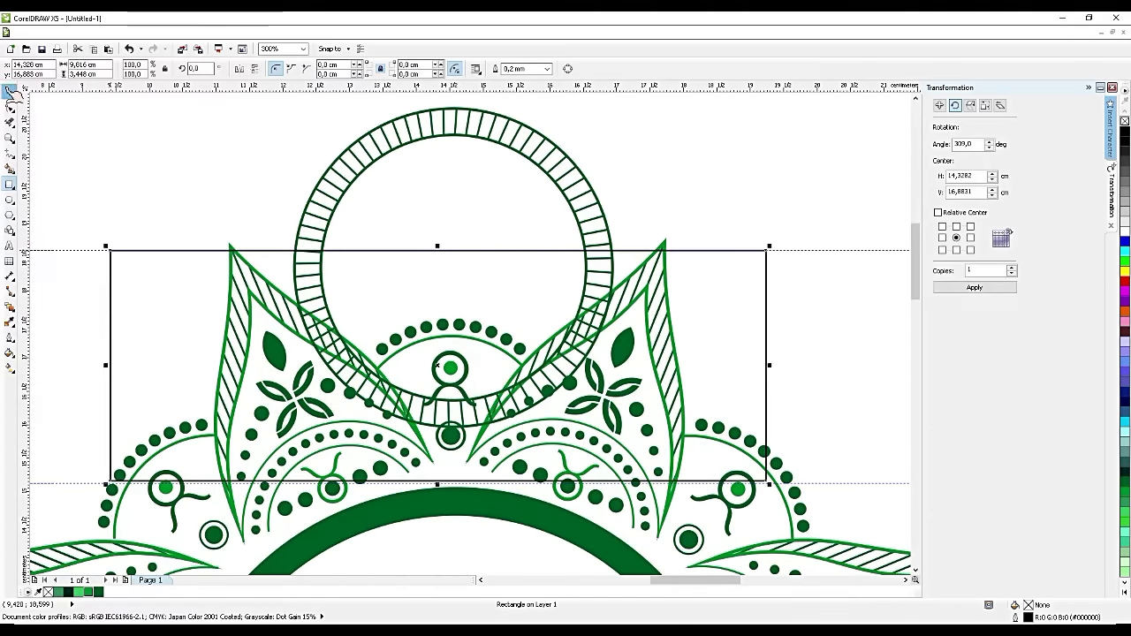
click(458, 131)
drag(452, 266, 453, 252)
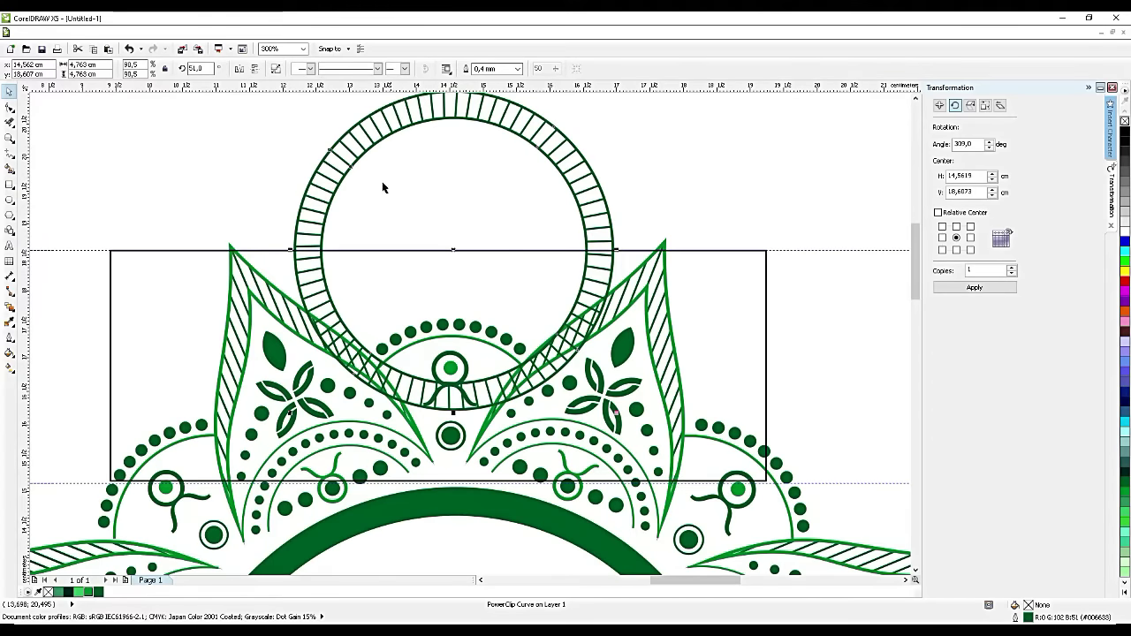
Step: Trim the lower half of the striped ring with the rectangle and delete the rectangle
click(187, 250)
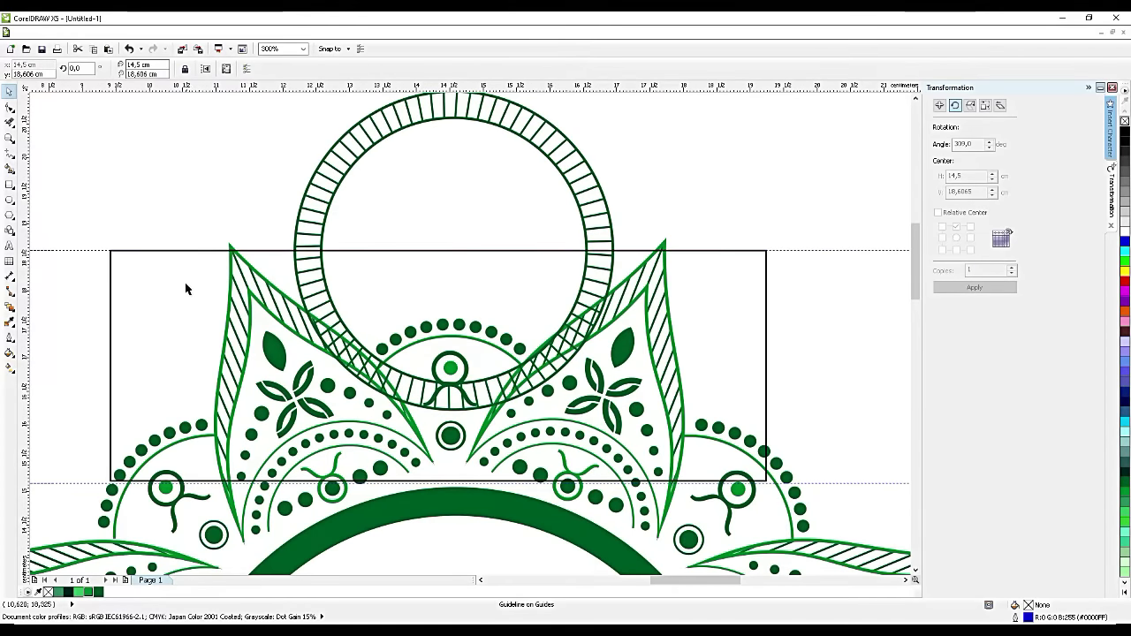
click(185, 281)
shift+click(354, 156)
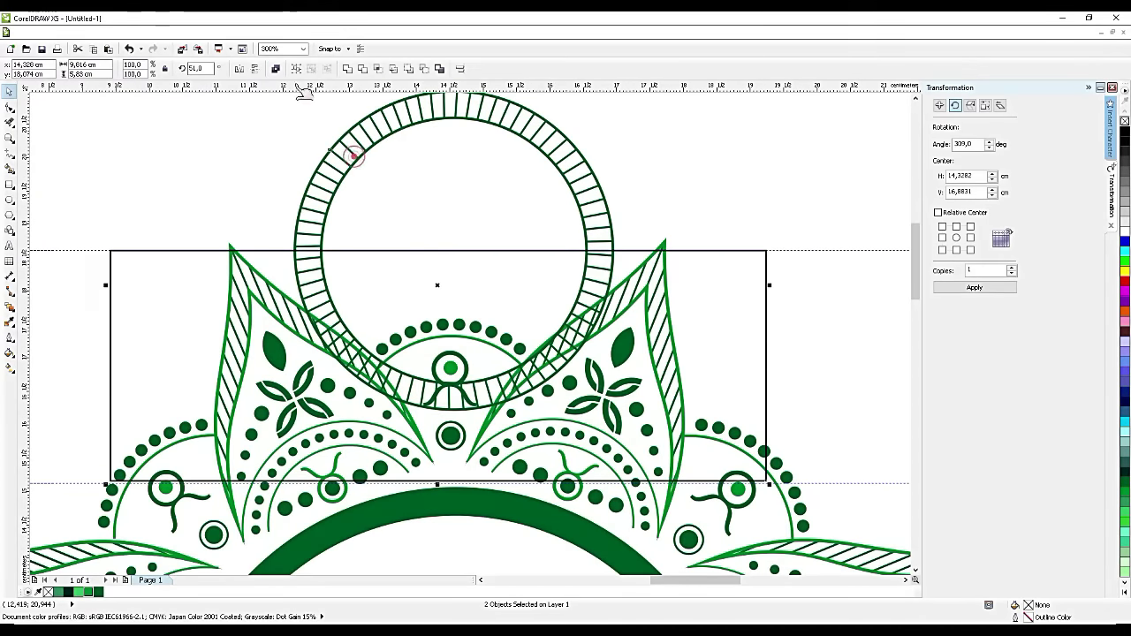
click(363, 71)
click(177, 285)
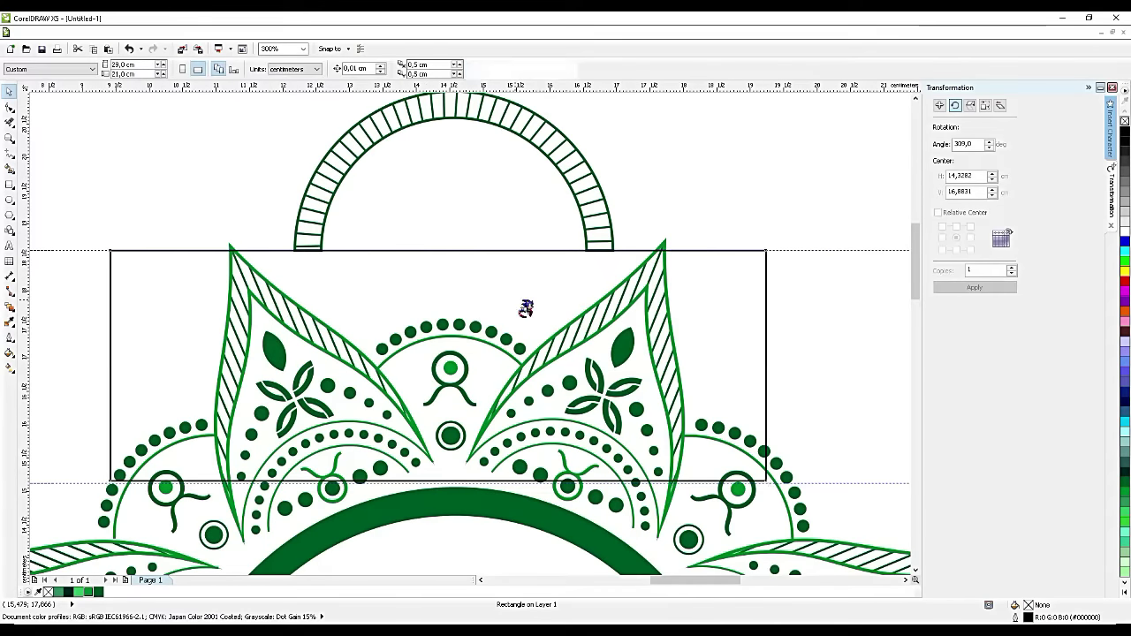
key(Delete)
Step: Shift the striped half ring slightly left to about x 14.508 cm, centred over the gap between the upper petals
scroll(503, 256, down, 2)
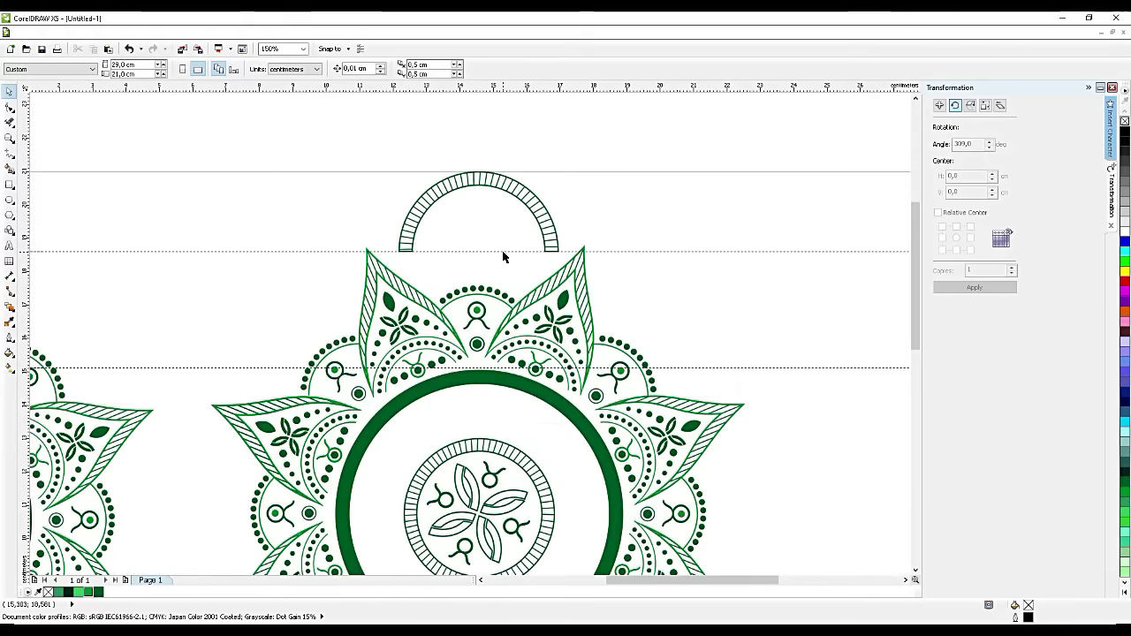
scroll(511, 254, up, 2)
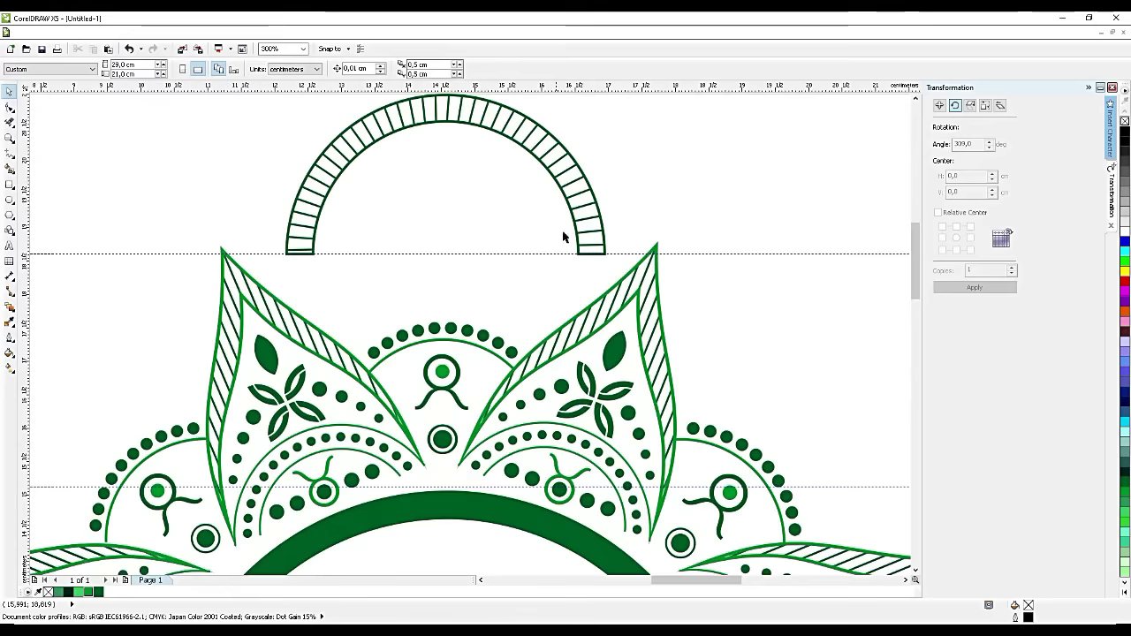
click(585, 222)
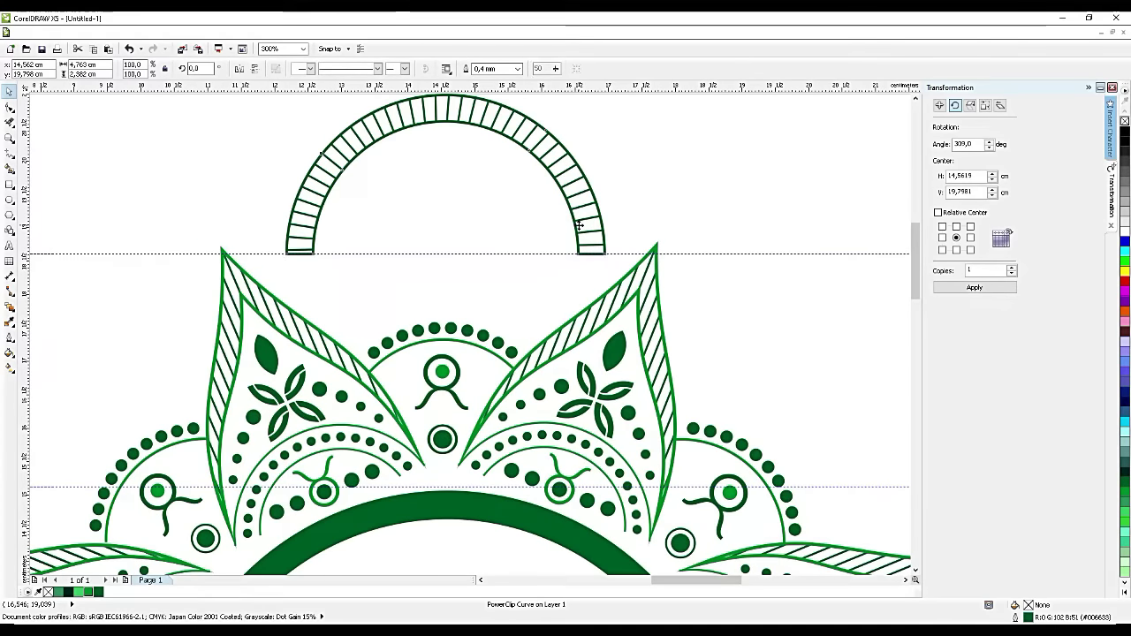
drag(576, 226, 574, 226)
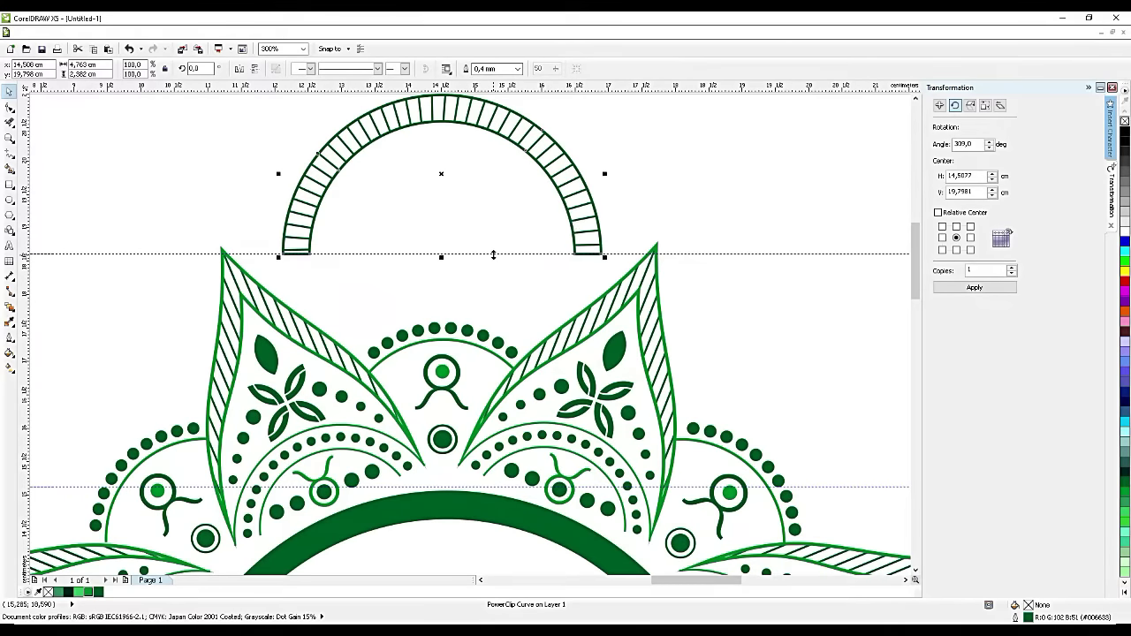
Step: Bring the spare green Taurus symbol inside the half ring, scale it to 24.4% and align its centre horizontally with the arch
scroll(493, 254, down, 4)
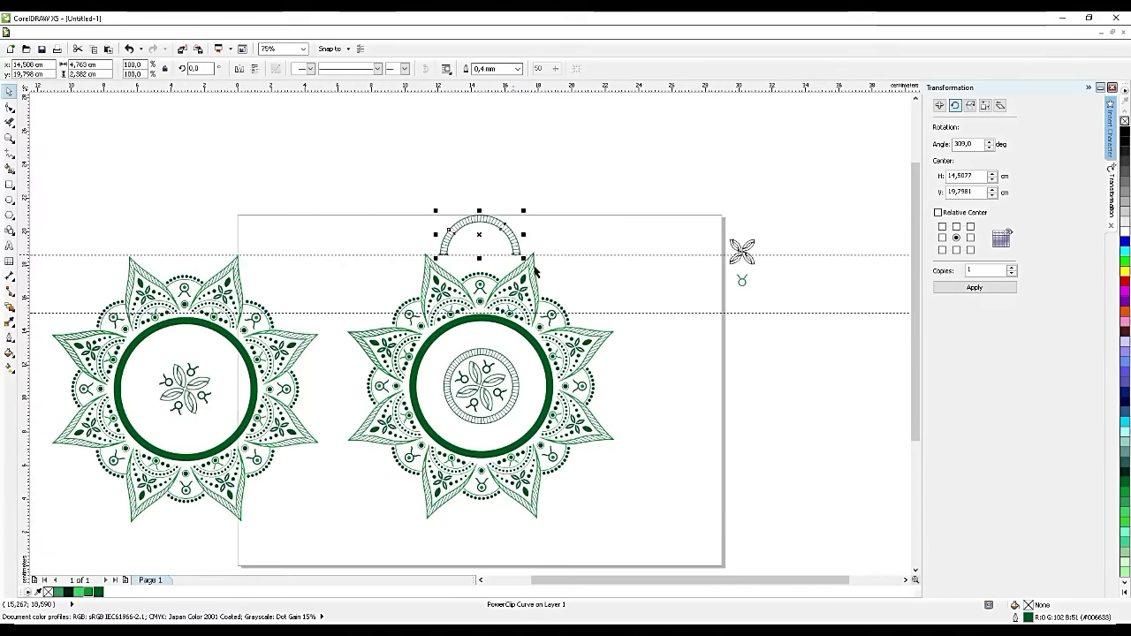
drag(743, 281, 500, 227)
scroll(484, 245, up, 4)
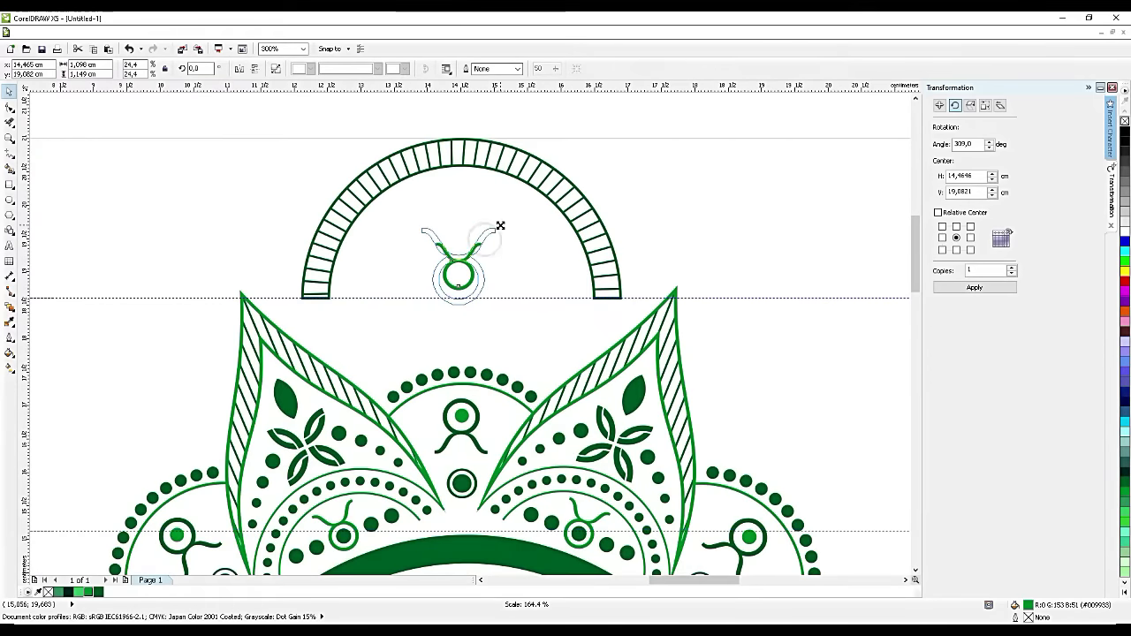
drag(473, 265, 478, 254)
scroll(461, 301, up, 2)
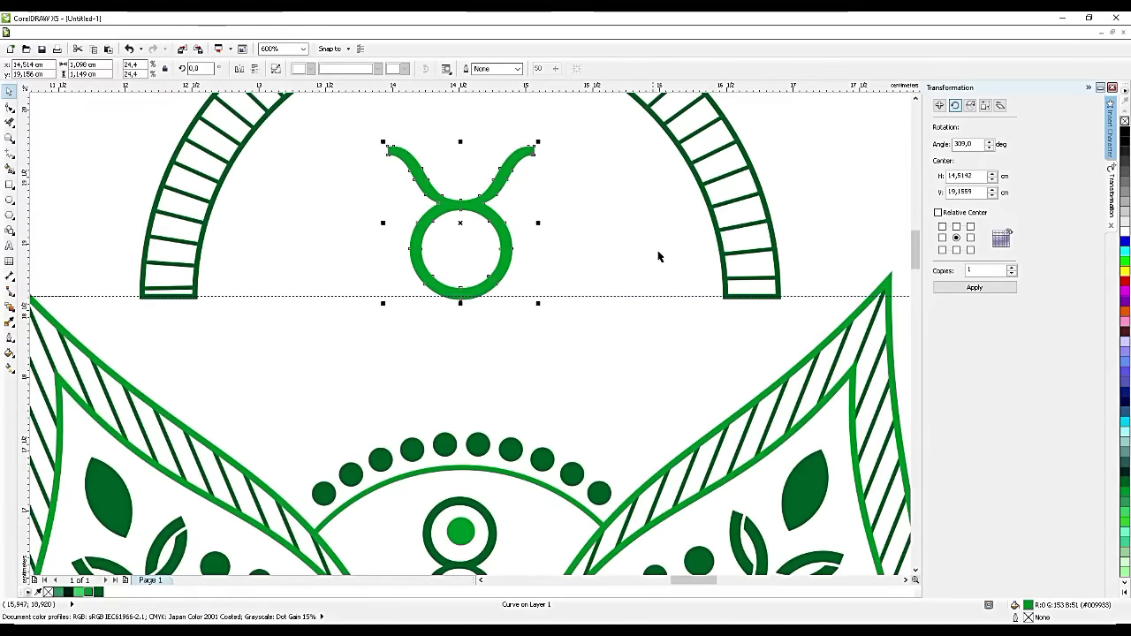
shift+click(720, 233)
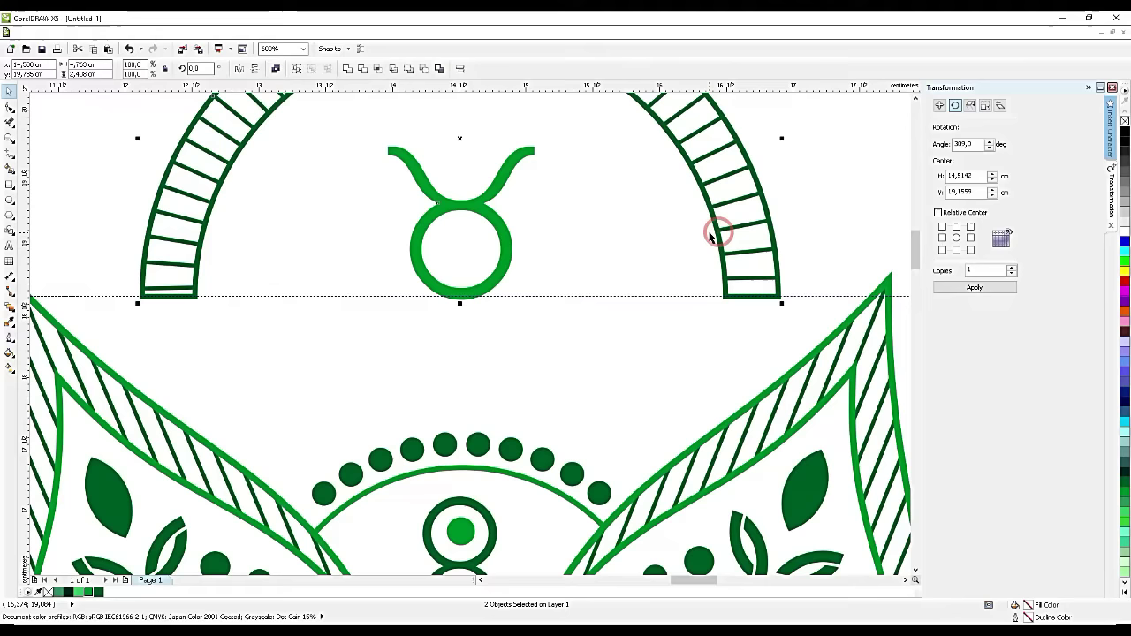
click(563, 248)
Step: Fill the Taurus symbol inside the arch with dark green #006633 and leave it without an outline
click(505, 265)
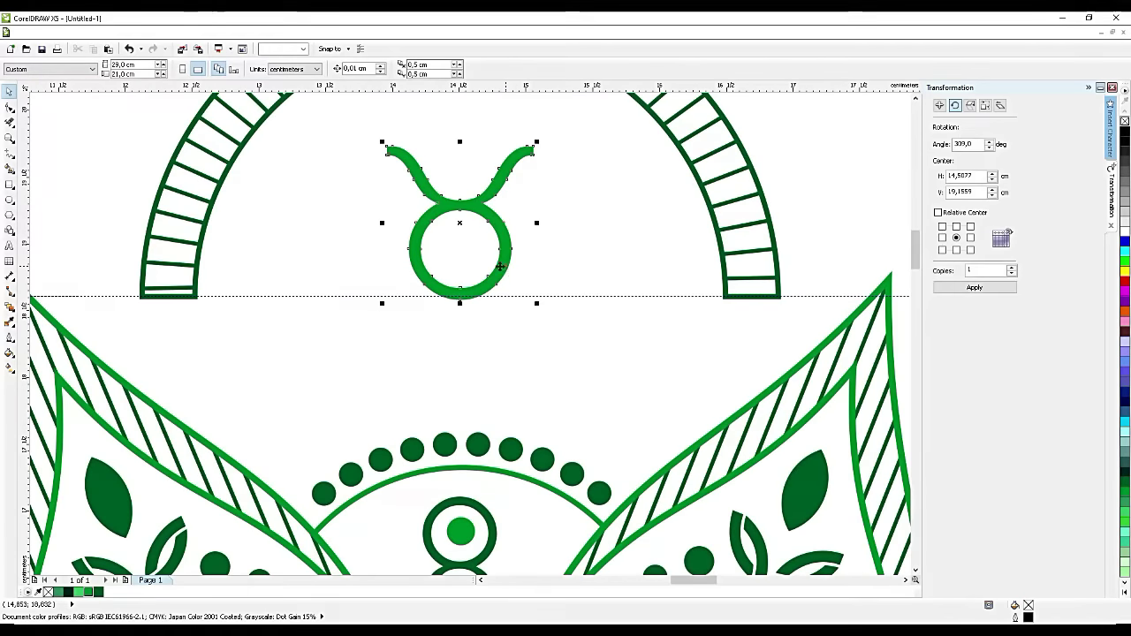
right_click(98, 592)
click(309, 328)
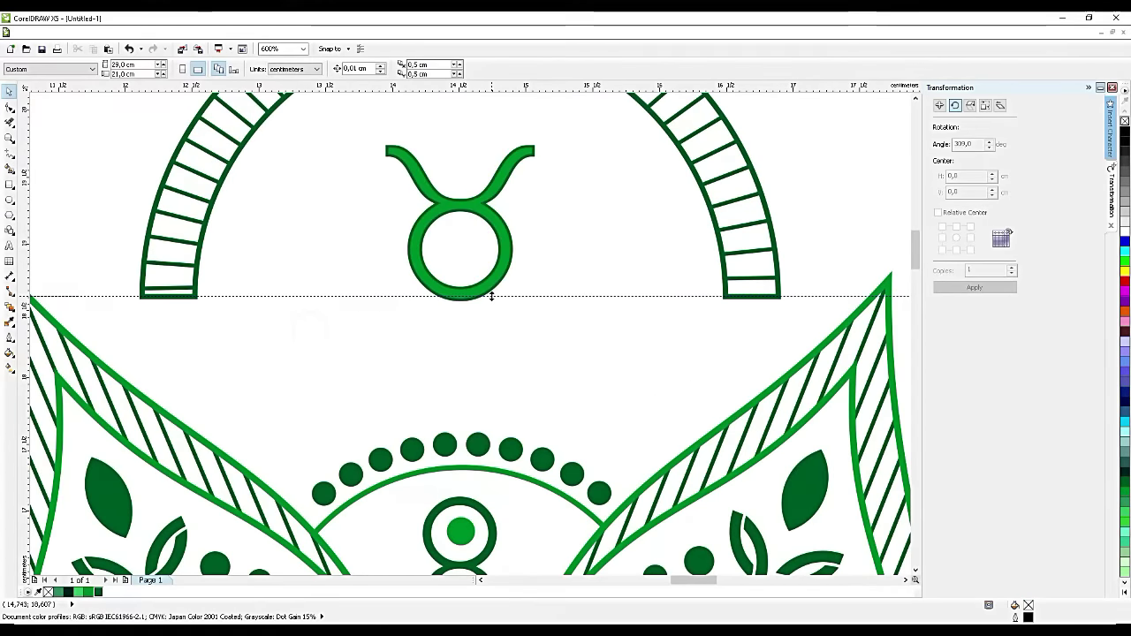
click(493, 277)
click(69, 592)
right_click(48, 592)
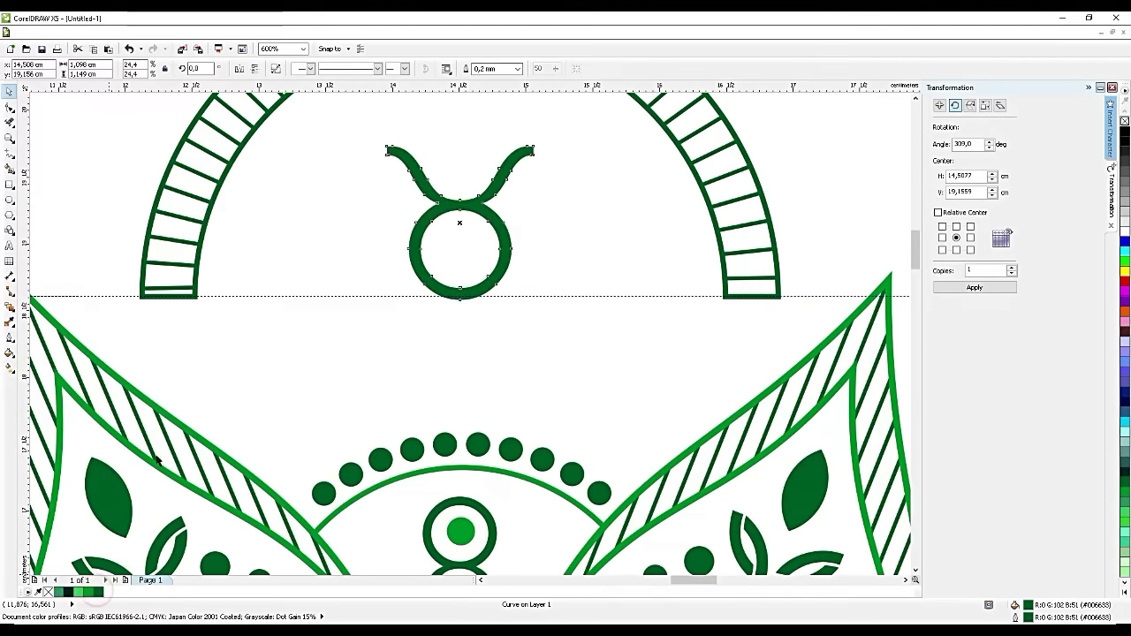
click(340, 380)
scroll(336, 379, down, 5)
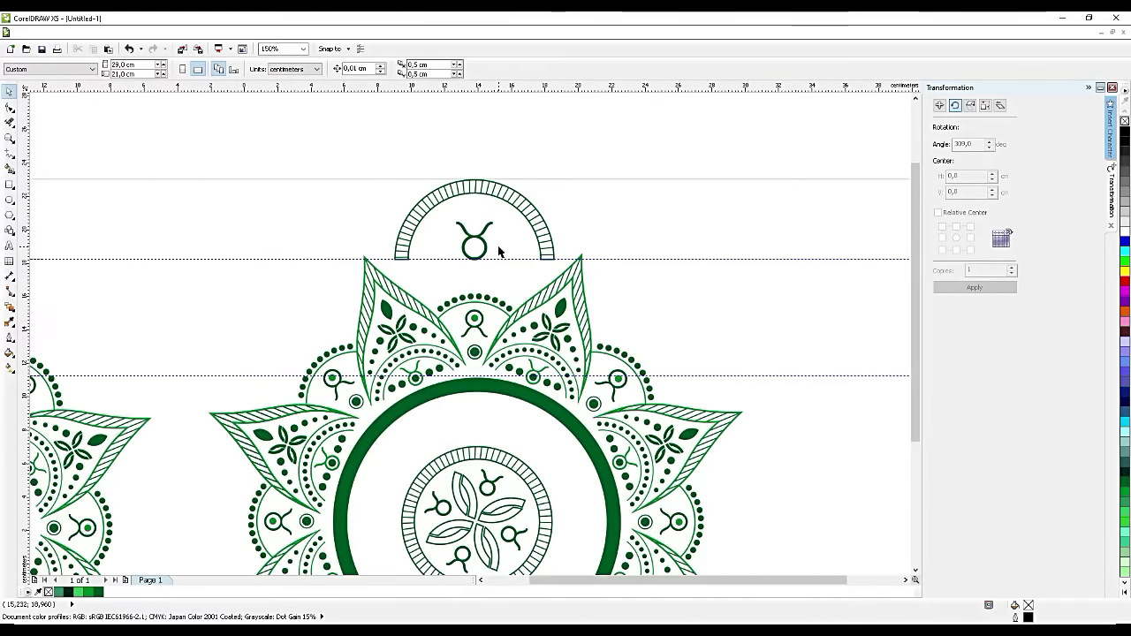
scroll(498, 247, down, 4)
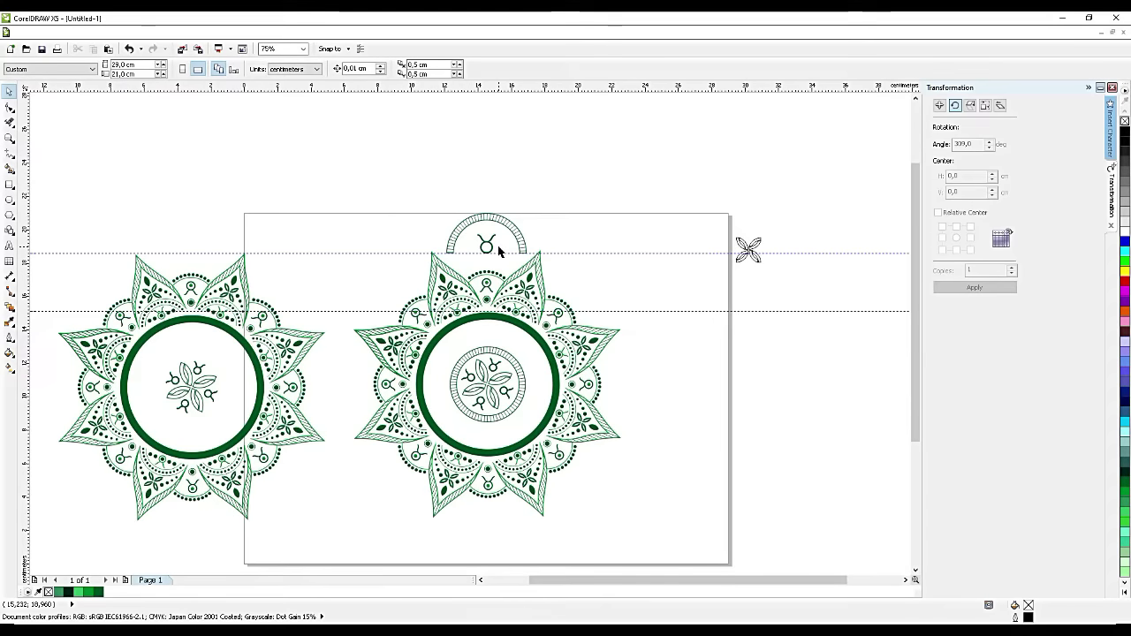
scroll(498, 251, up, 2)
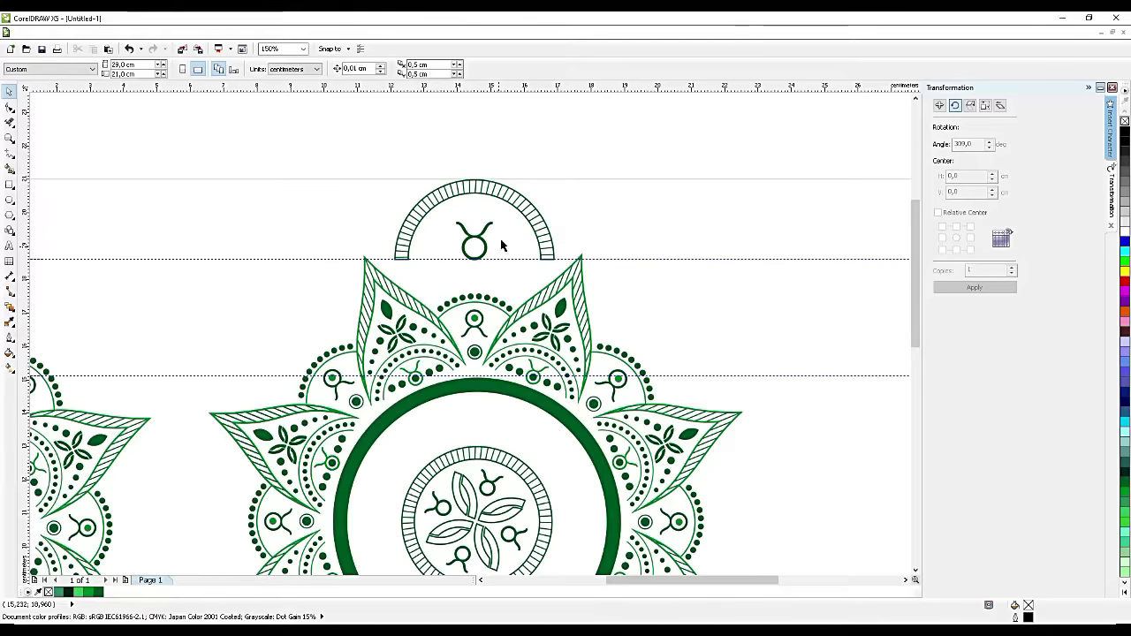
scroll(477, 237, up, 2)
click(445, 248)
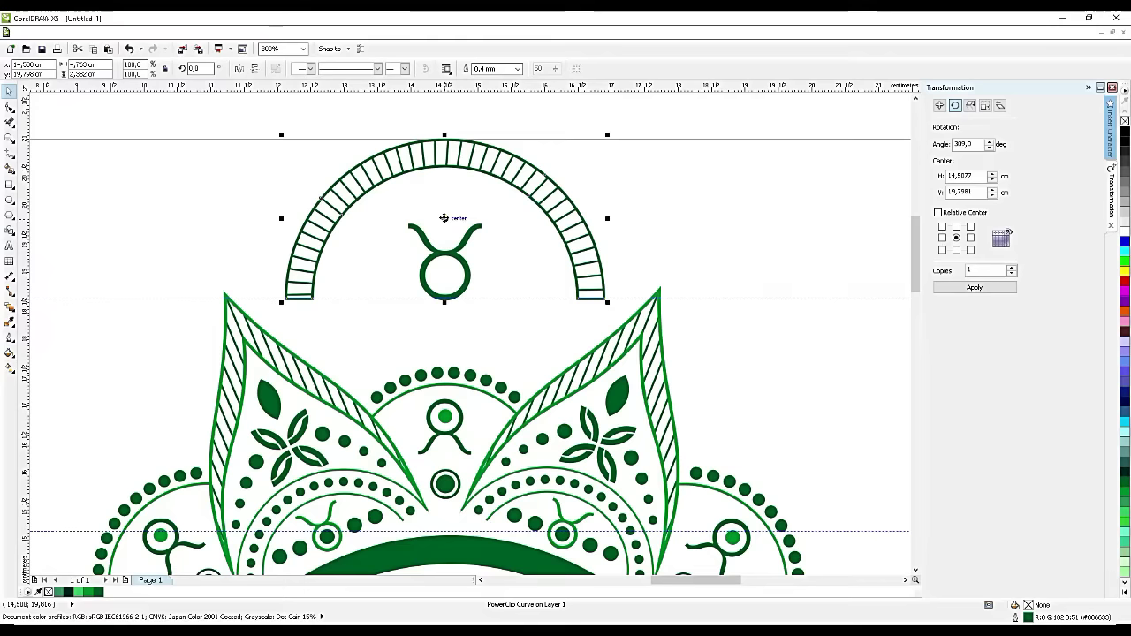
drag(444, 217, 441, 187)
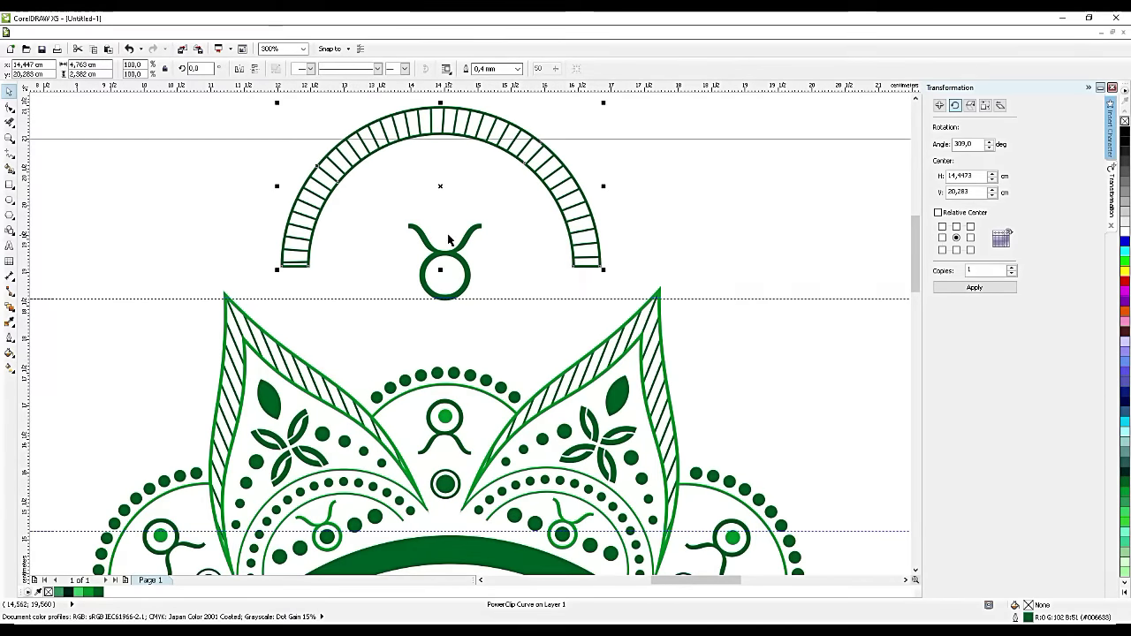
key(ctrl+z)
Step: Move the half ring and its Taurus symbol up together, clear of the upper guideline, to about y 20.076 cm
click(469, 284)
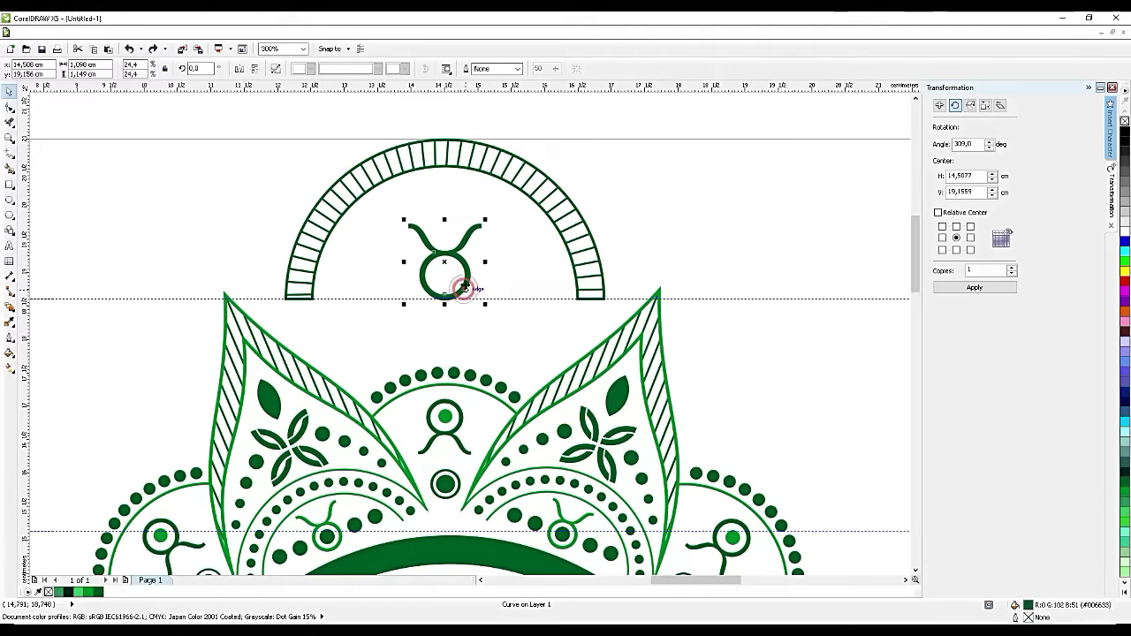
shift+click(563, 245)
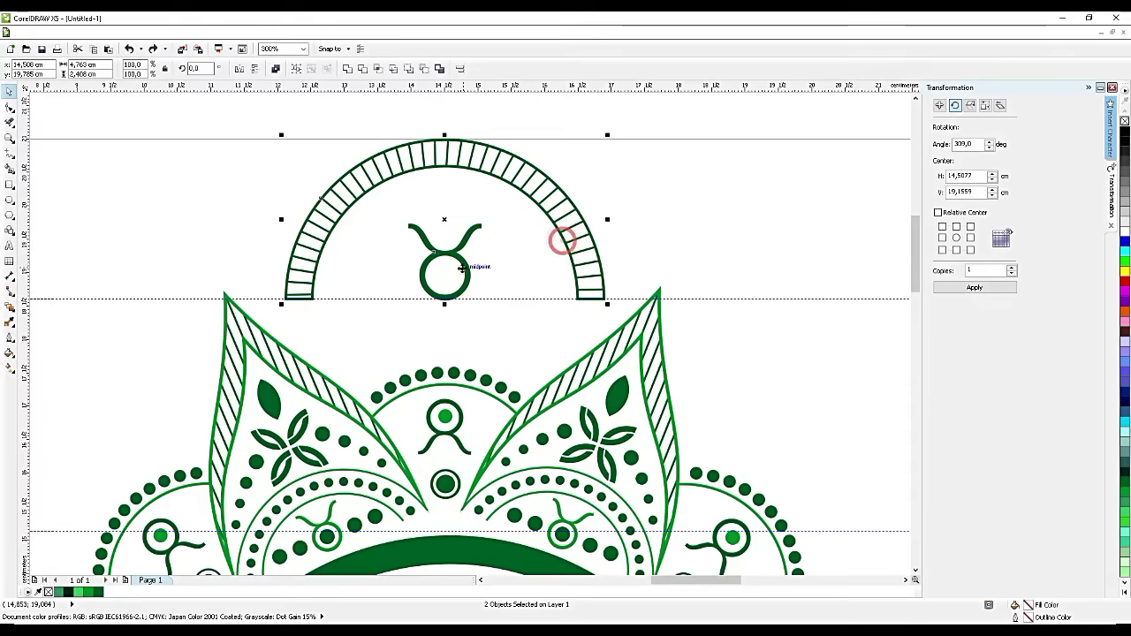
drag(453, 267, 460, 250)
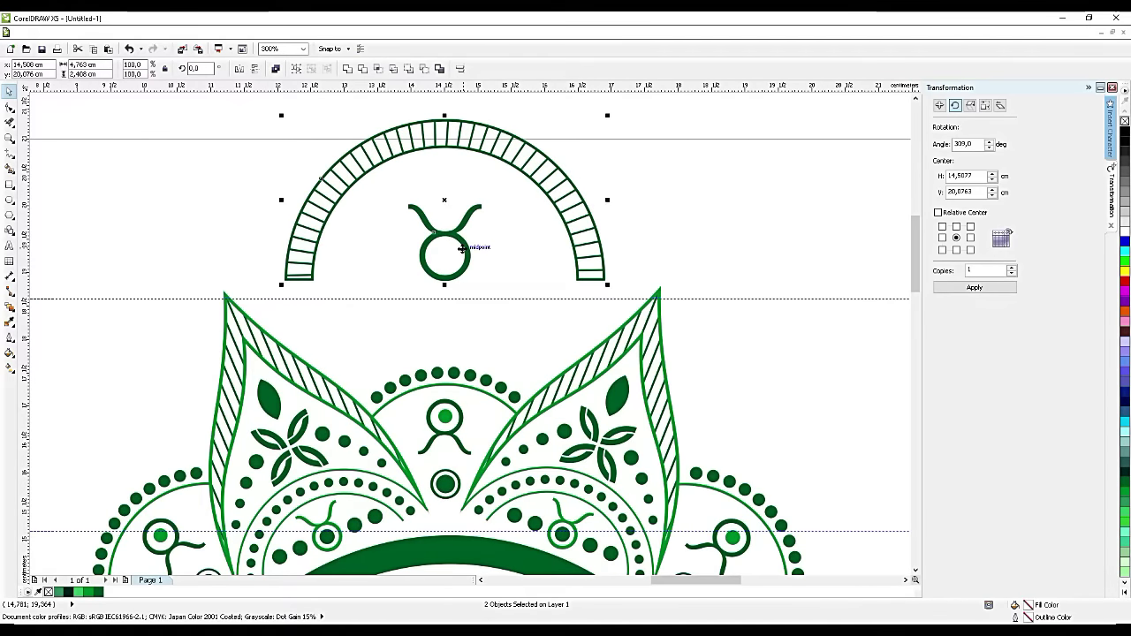
shift+click(472, 262)
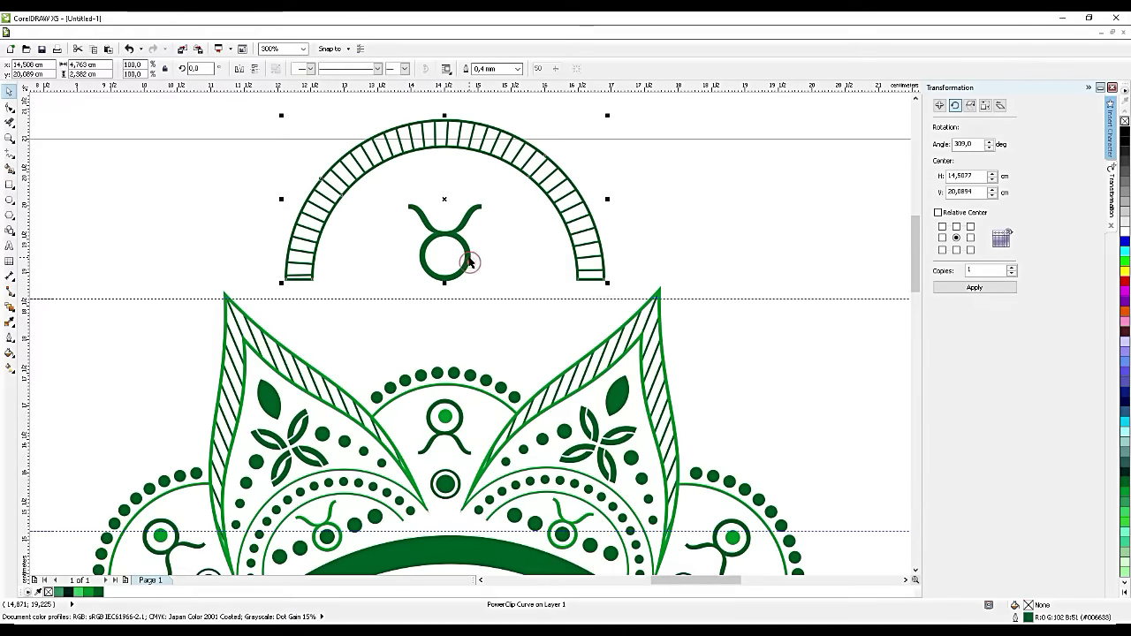
scroll(487, 270, down, 1)
click(626, 258)
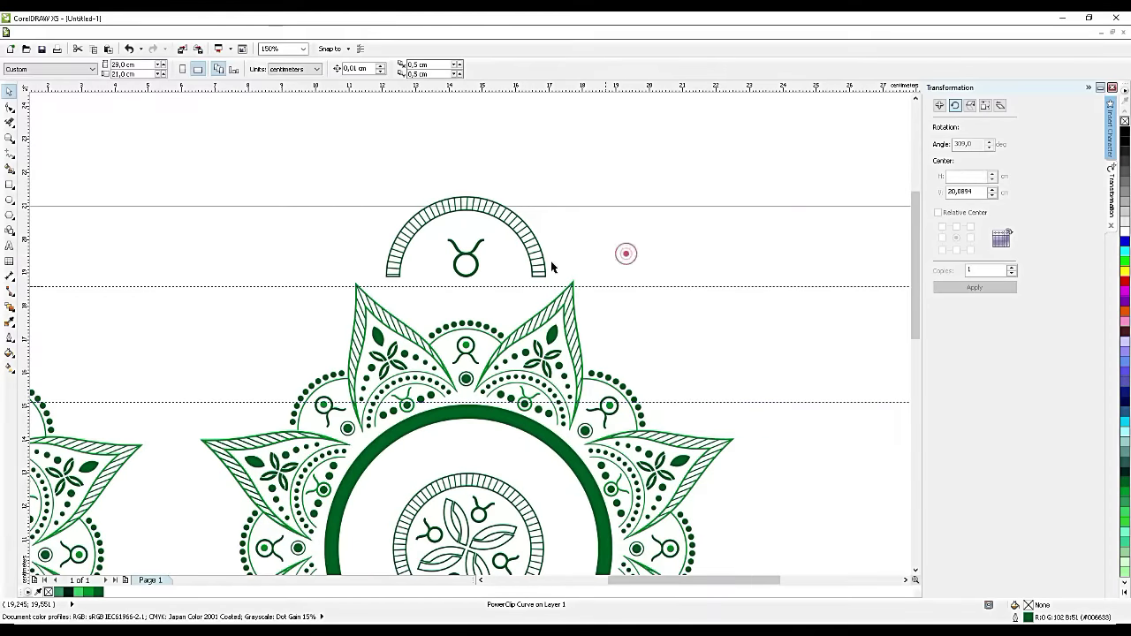
Step: Enlarge the Taurus symbol to 34.6% scale and raise it within the arch to about x 14.49, y 19.681 cm
scroll(471, 245, up, 2)
click(478, 247)
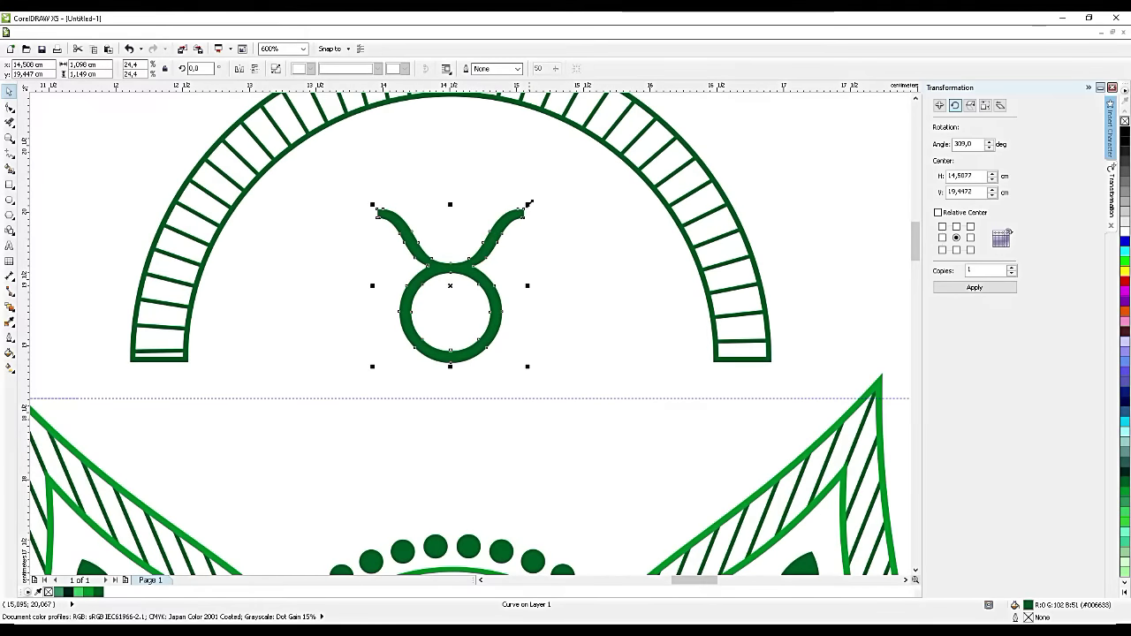
drag(530, 205, 559, 174)
drag(458, 386, 456, 355)
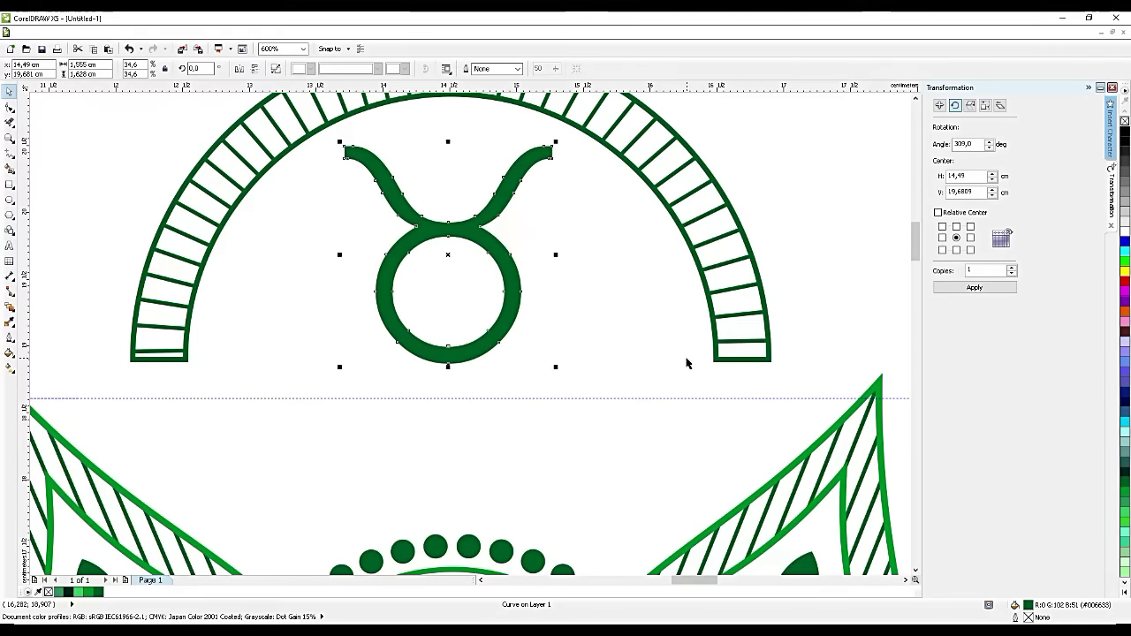
Step: Duplicate the Taurus symbol, shrink the copy to 18.4%, rotate it to 301.3° and place it between the large symbol and the arch's right leg
key(ctrl+c)
key(ctrl+v)
drag(509, 274, 661, 270)
drag(704, 143, 652, 186)
drag(618, 239, 616, 277)
click(616, 277)
drag(651, 228, 621, 287)
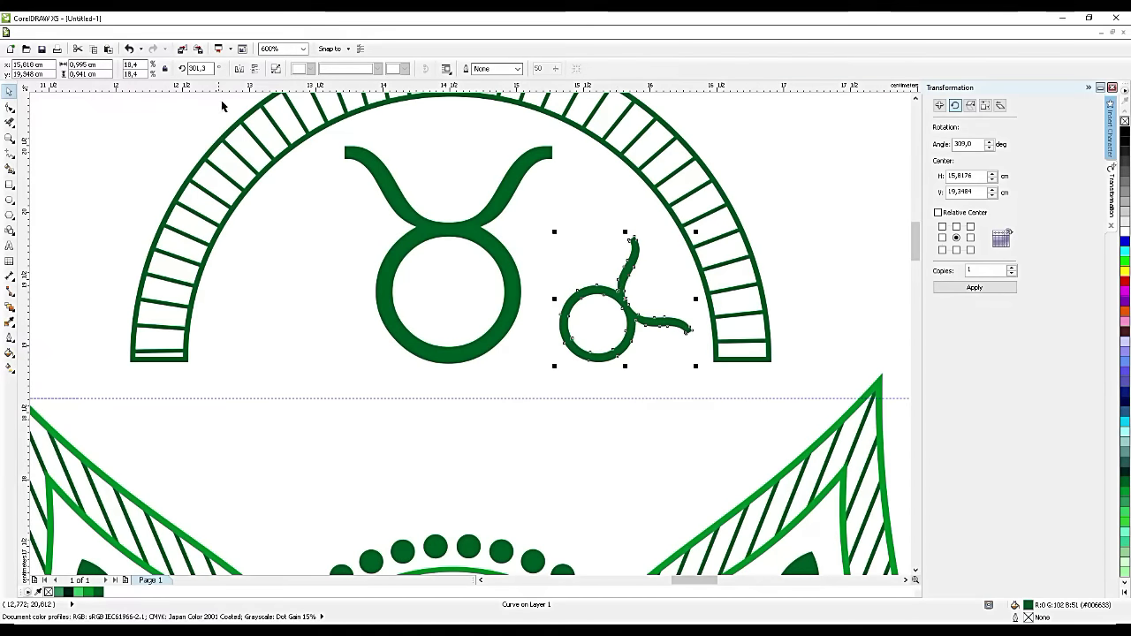
Step: Duplicate the small tilted Taurus symbol, mirror the copy horizontally and place it on the opposite side of the large symbol
key(ctrl+c)
key(ctrl+v)
click(239, 69)
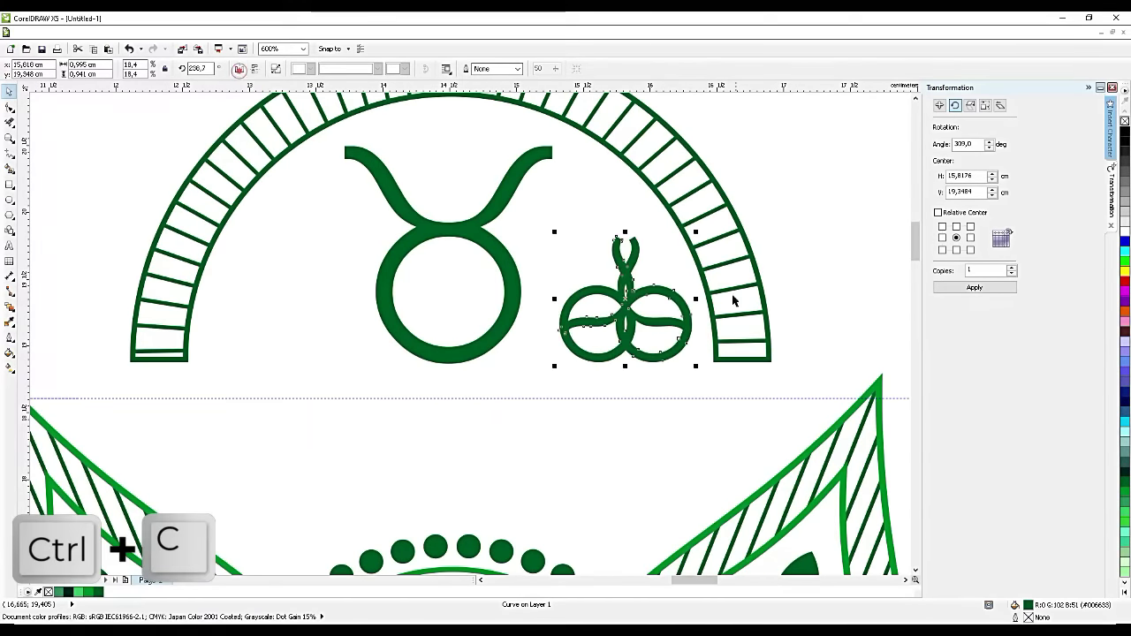
drag(640, 346, 336, 343)
click(520, 376)
scroll(519, 374, down, 3)
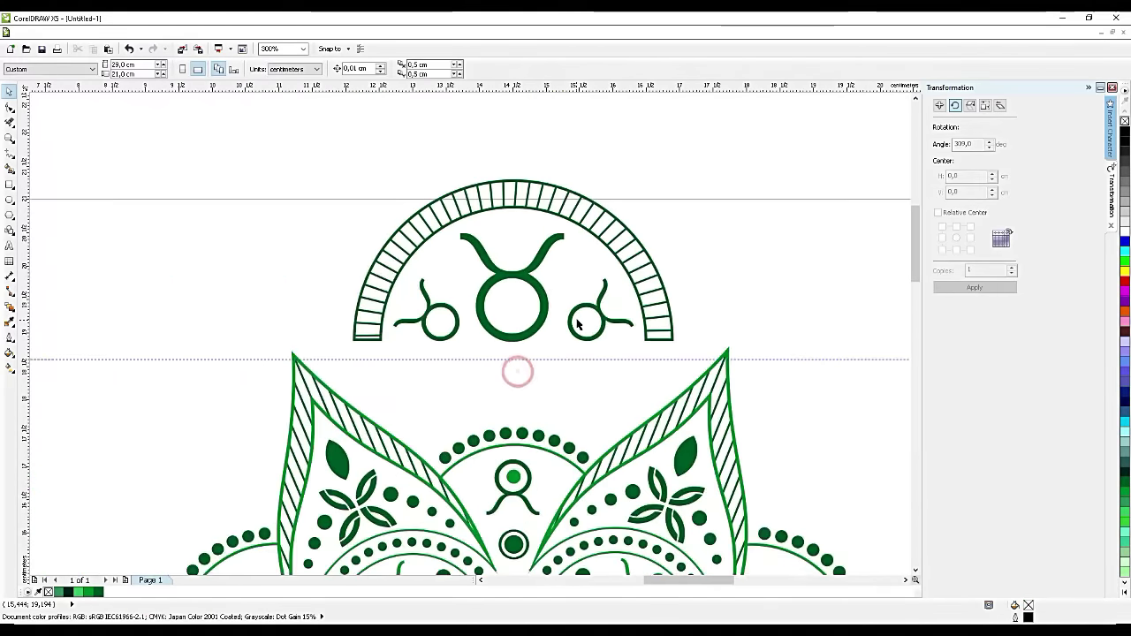
Step: Draw a circle about 0.42 cm wide inside the large Taurus symbol's ring and align it to the symbol's vertical centre line
scroll(529, 308, up, 2)
scroll(528, 307, up, 1)
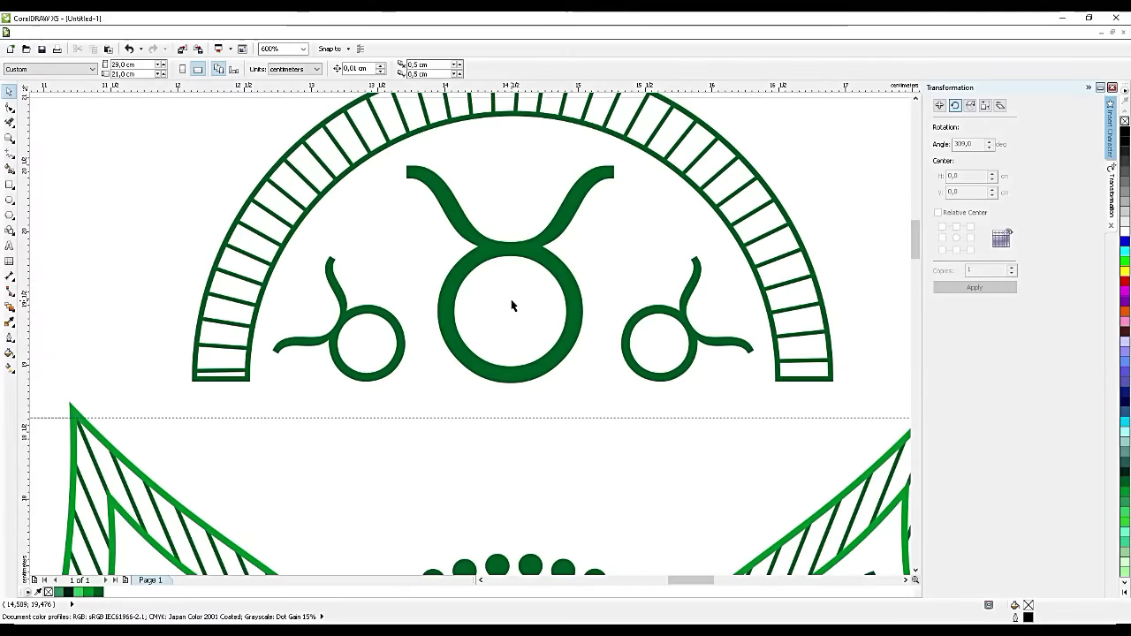
click(10, 200)
drag(490, 286, 512, 310)
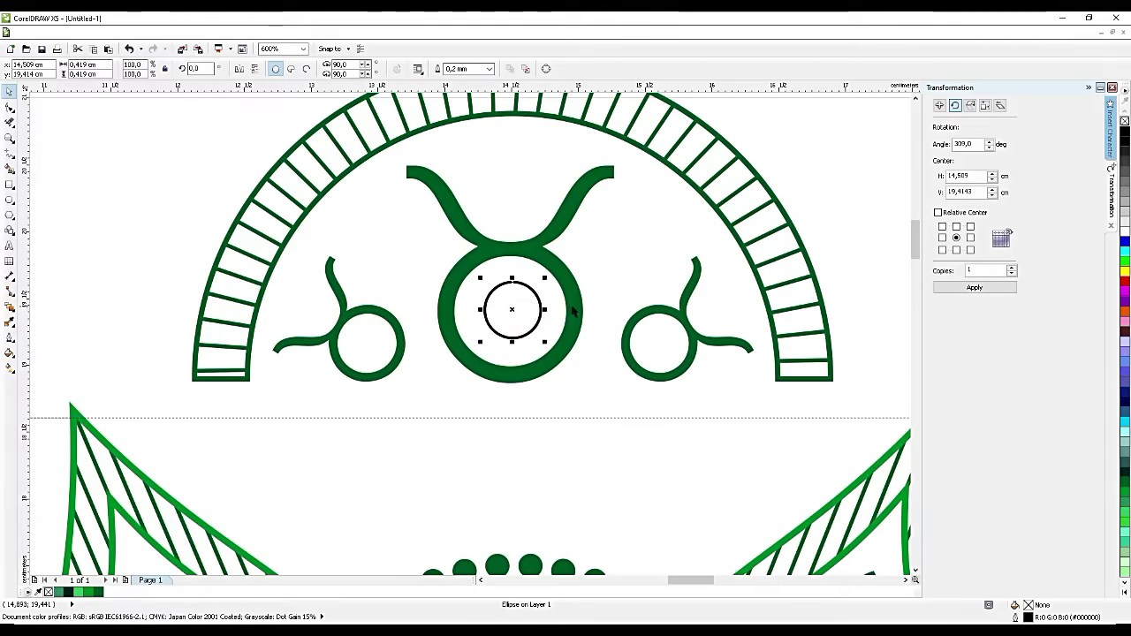
shift+click(574, 305)
key(c)
click(561, 392)
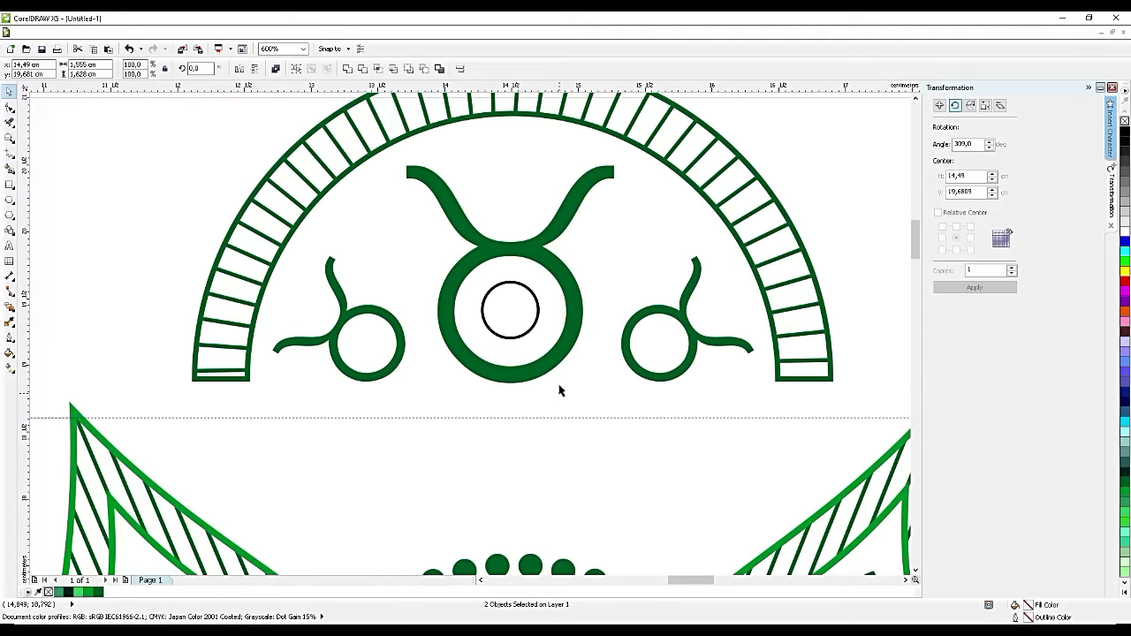
Step: Fill the new inner circle with dark green #006633 and remove its outline
click(528, 298)
click(97, 592)
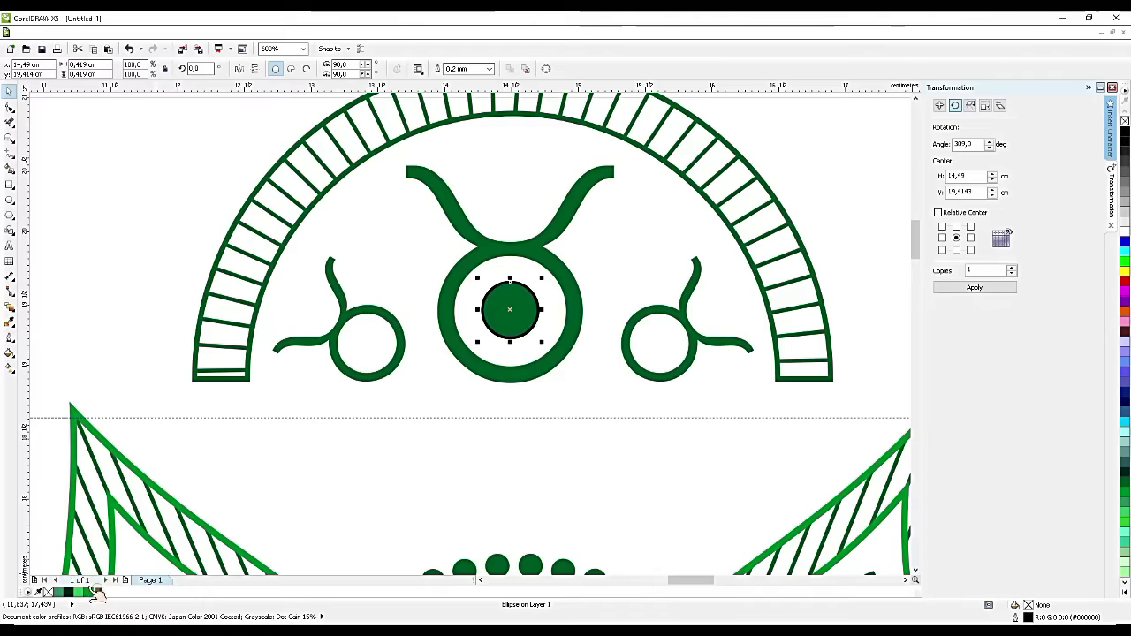
right_click(48, 592)
scroll(495, 353, down, 1)
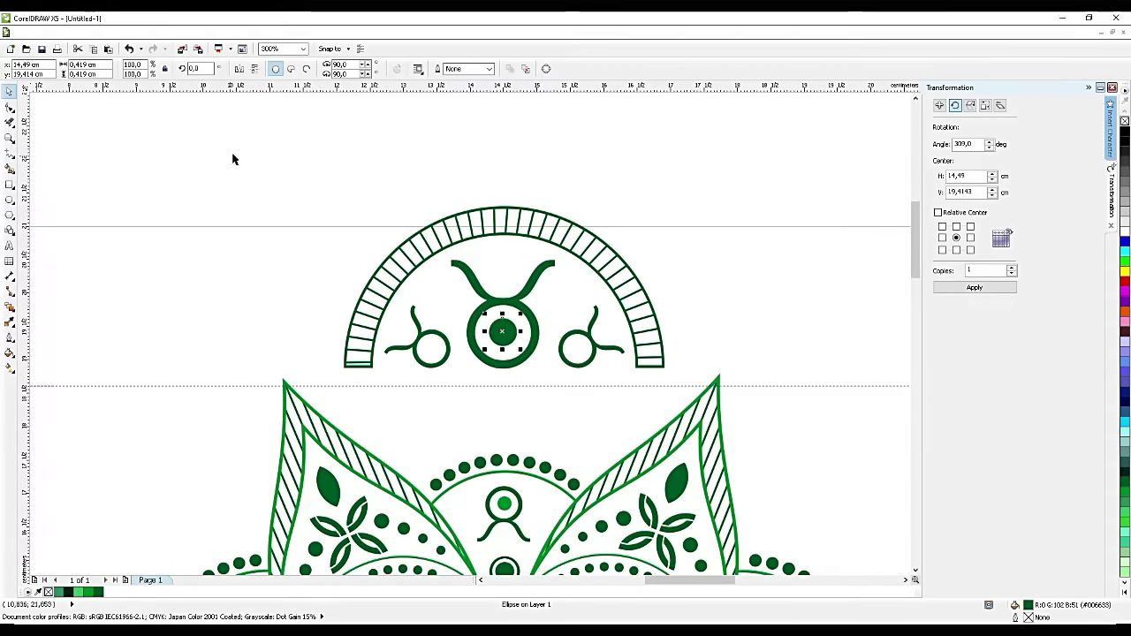
Step: Group the striped arch with its three Taurus symbols and the green centre dot
drag(236, 153, 747, 419)
key(ctrl+g)
scroll(590, 328, down, 1)
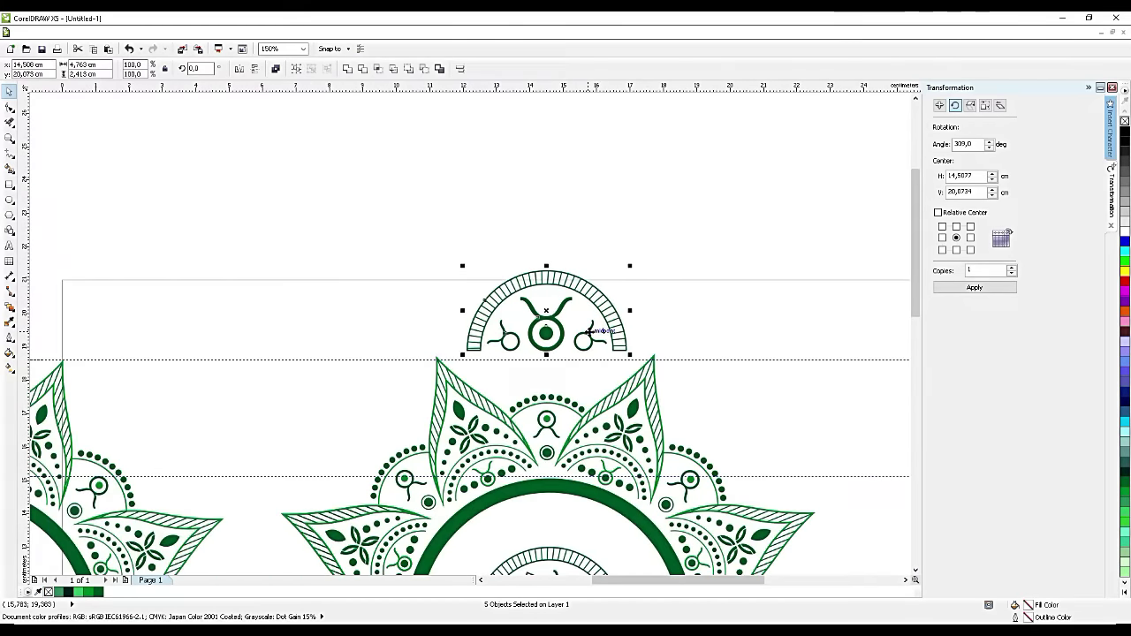
key(ctrl+g)
scroll(590, 334, down, 1)
scroll(616, 421, up, 1)
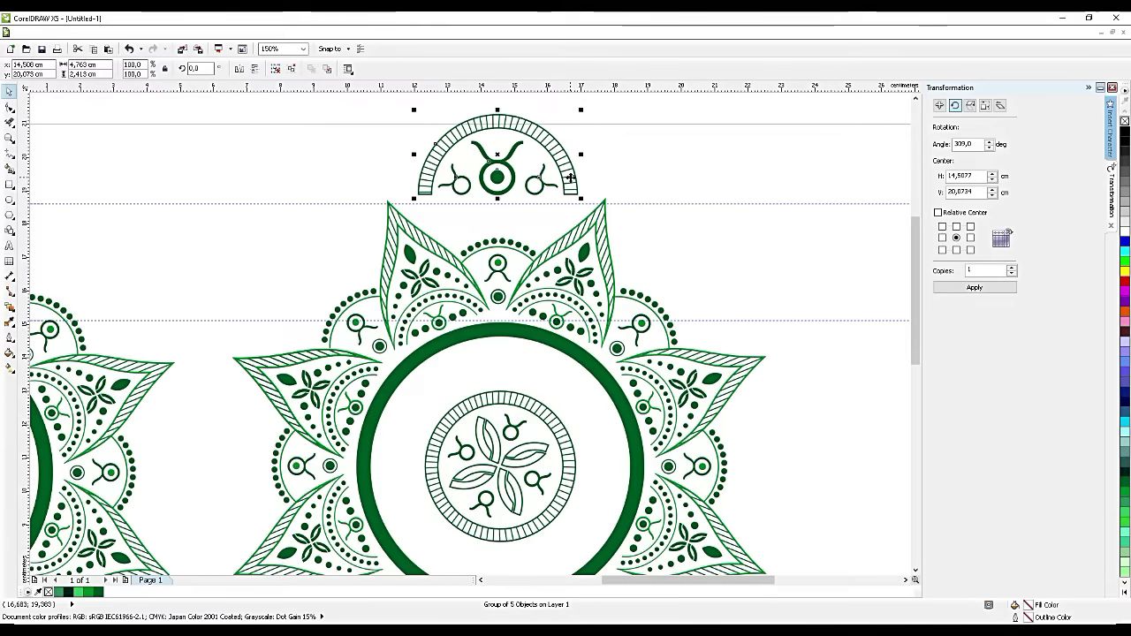
Step: Ungroup the mandala on the page and the nested group around its central flower
scroll(578, 174, down, 1)
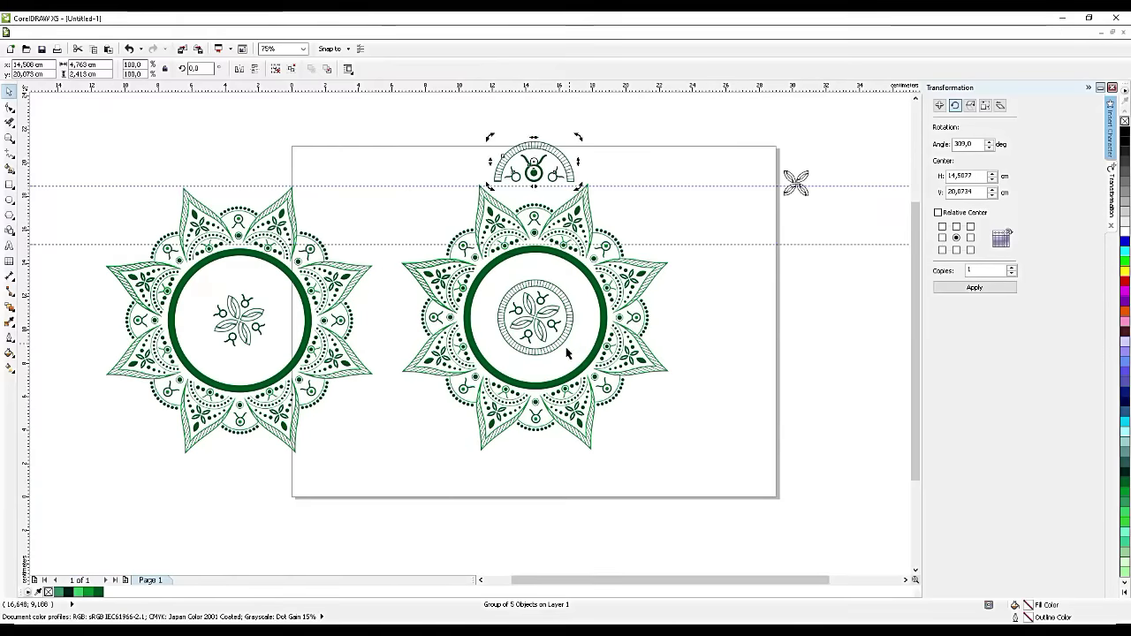
scroll(566, 318, up, 1)
key(Escape)
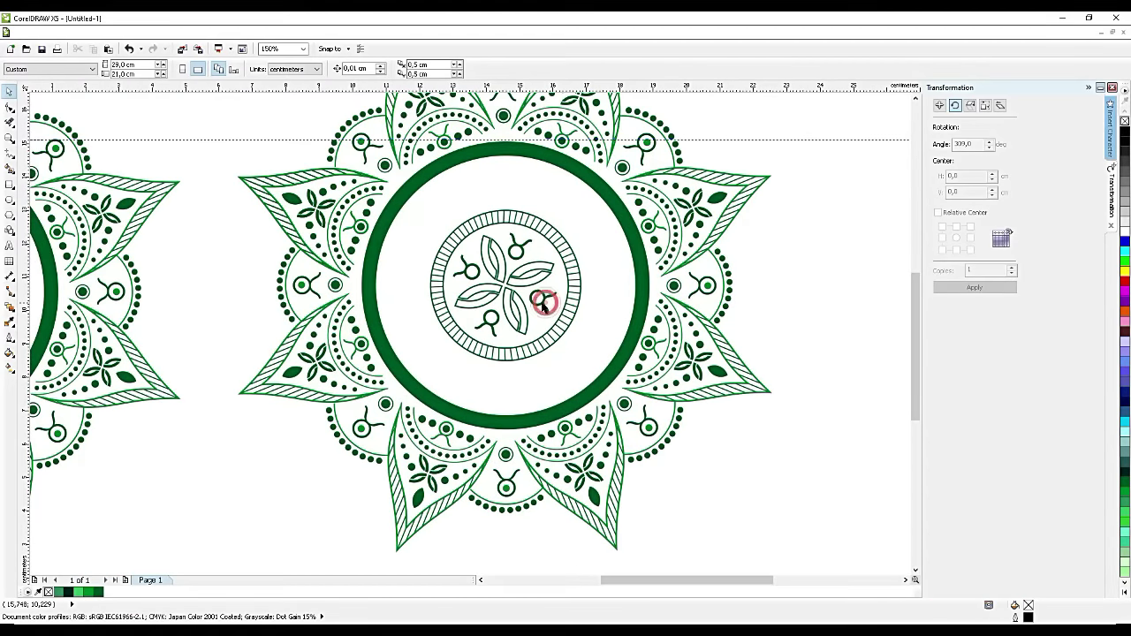
right_click(544, 302)
click(568, 320)
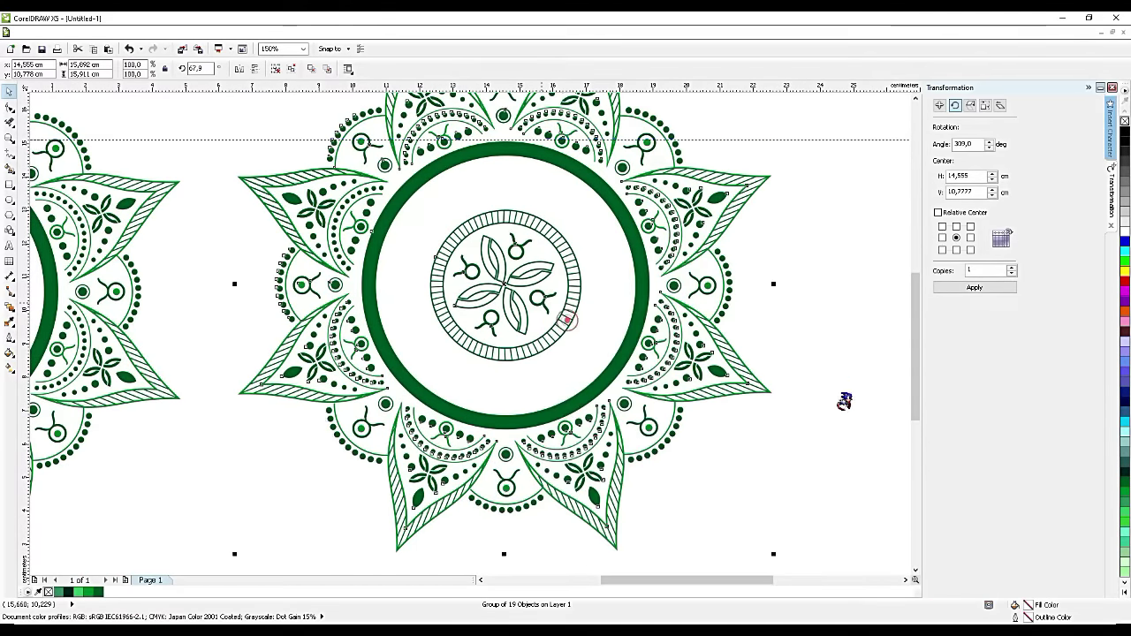
right_click(525, 310)
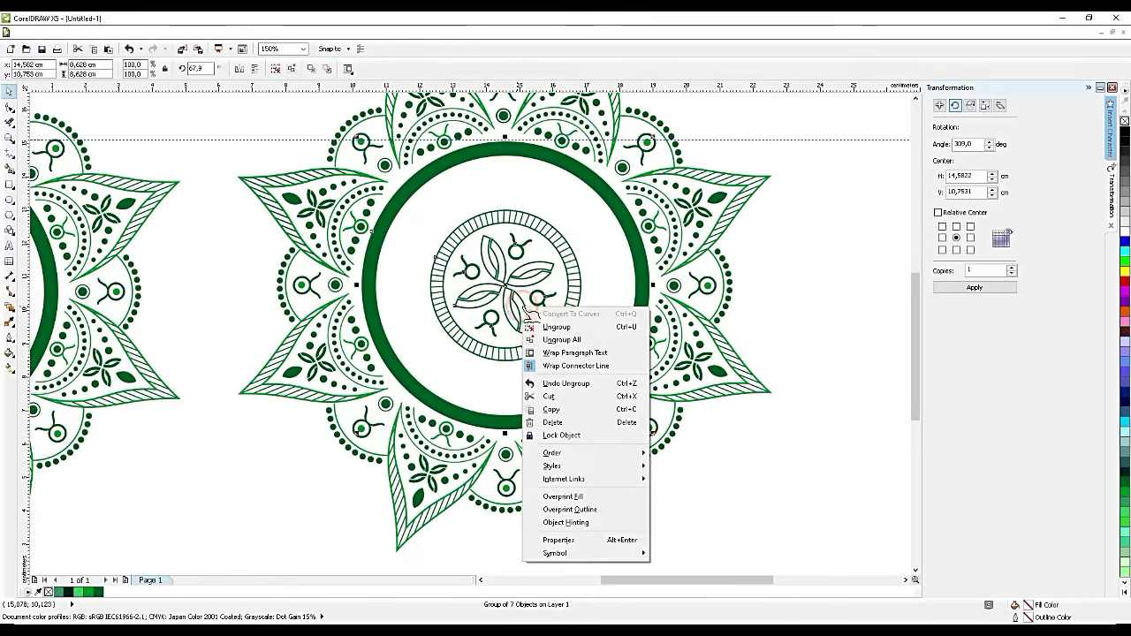
click(534, 327)
click(737, 457)
click(524, 314)
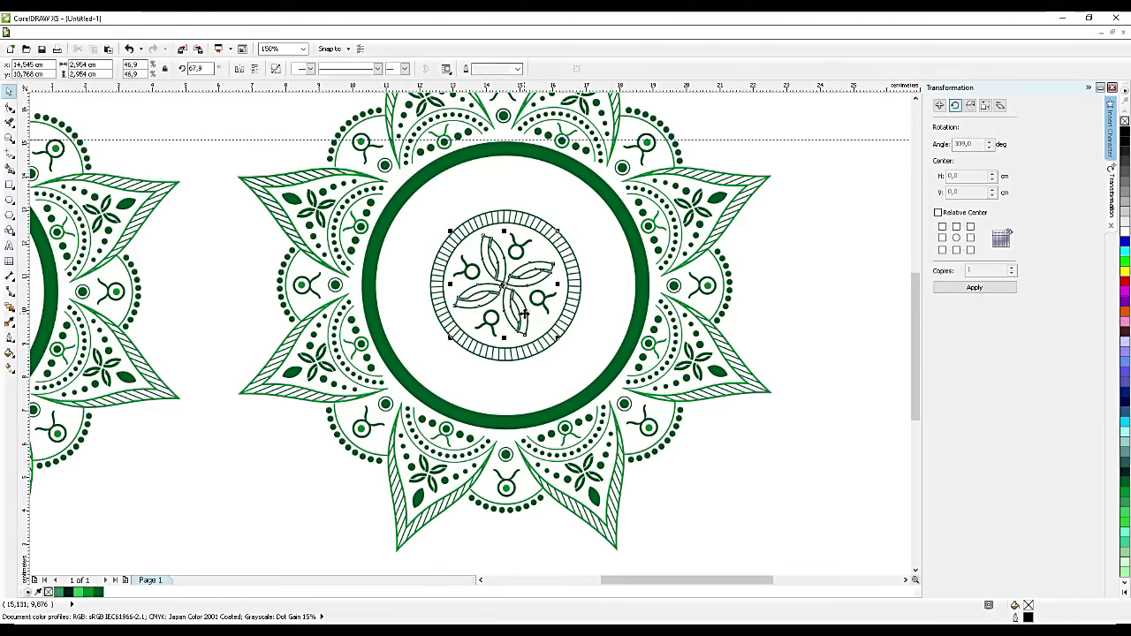
click(524, 314)
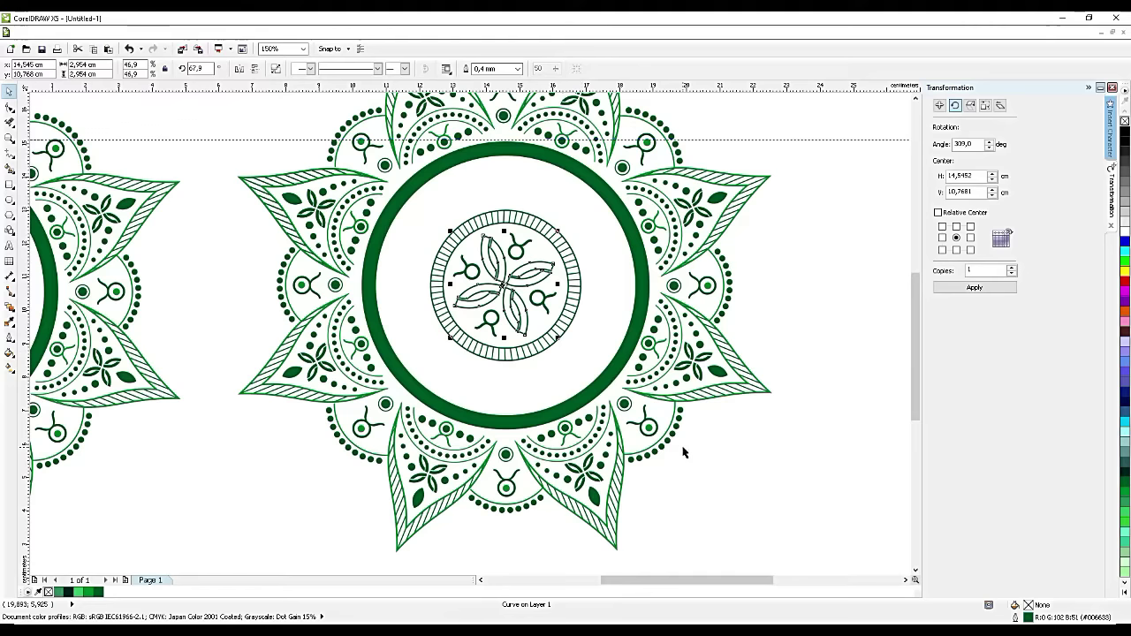
drag(747, 506, 441, 222)
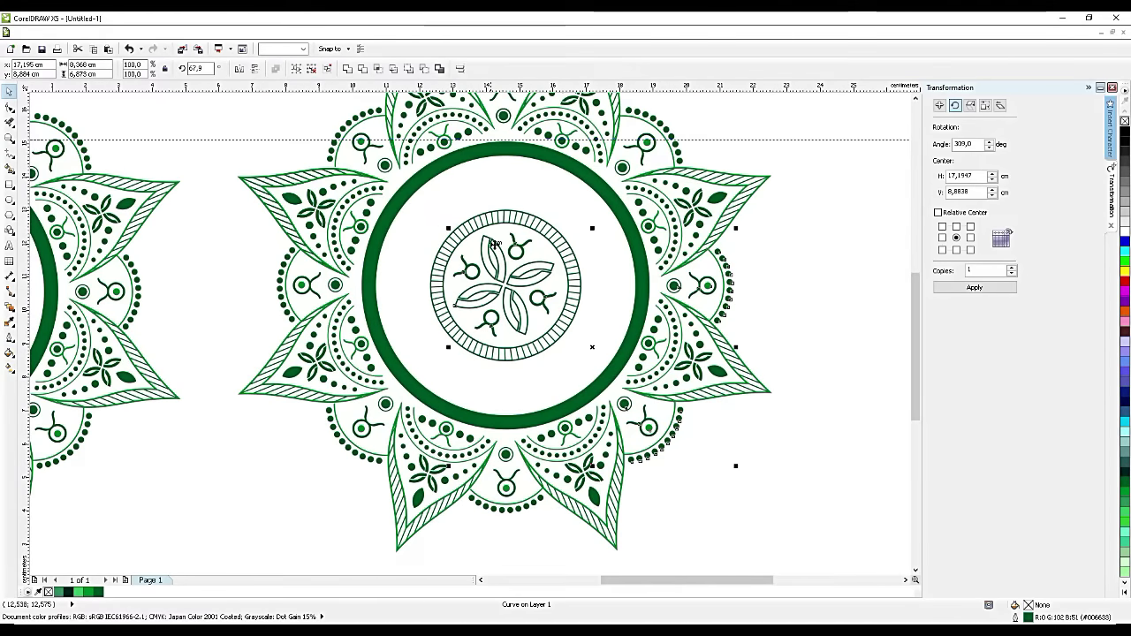
click(543, 305)
click(680, 483)
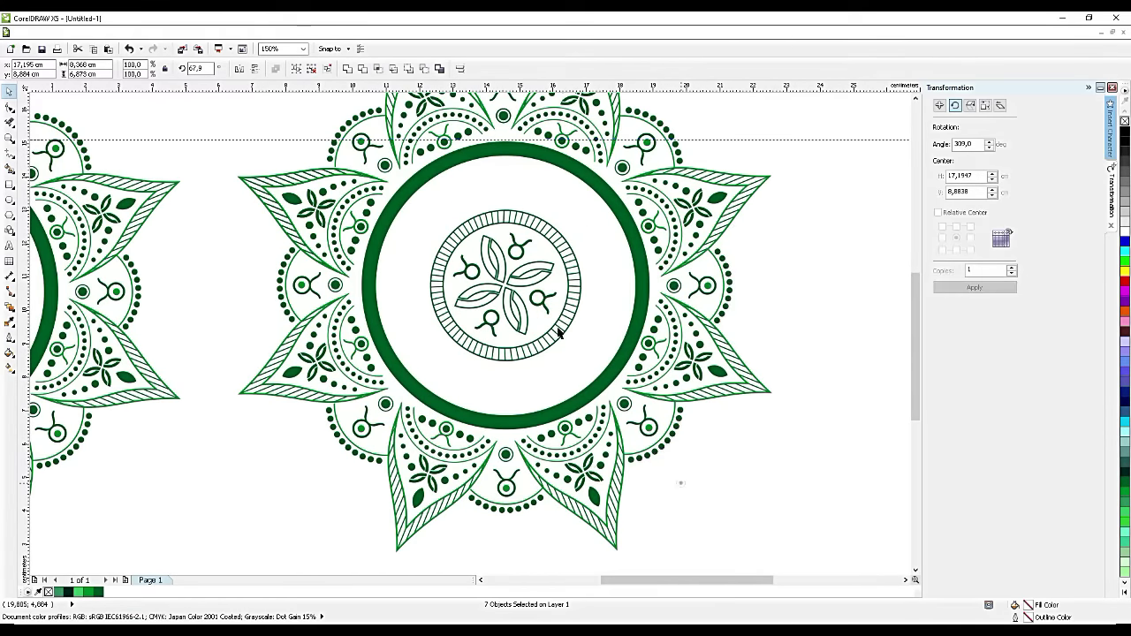
Step: Group the central four-petal flower with the four Taurus symbols around it
scroll(495, 257, up, 2)
click(496, 255)
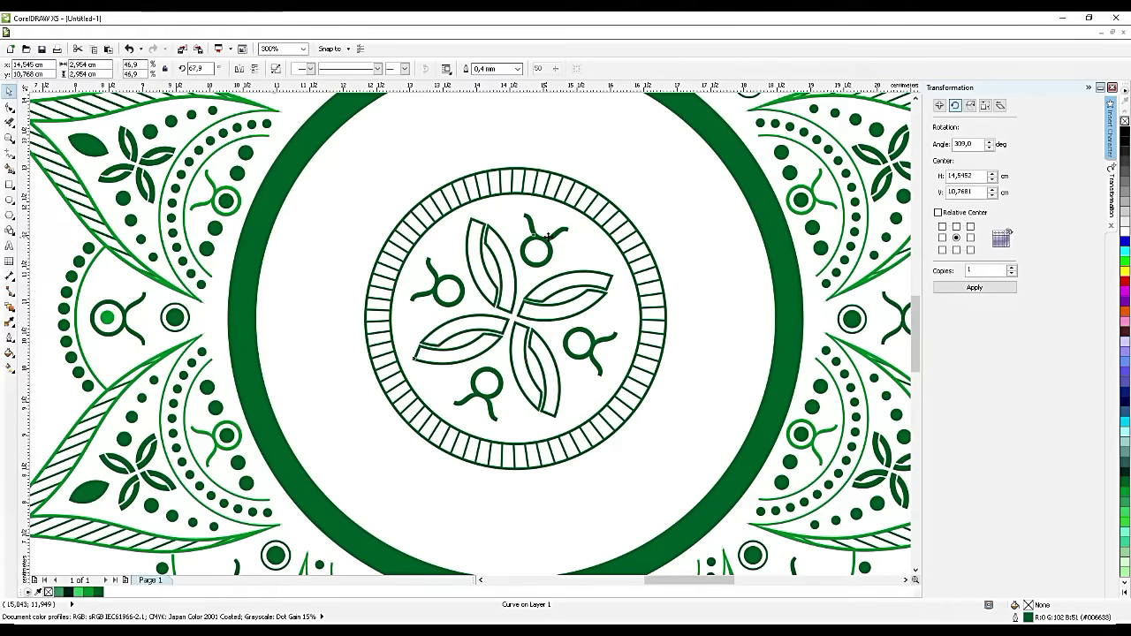
shift+click(549, 235)
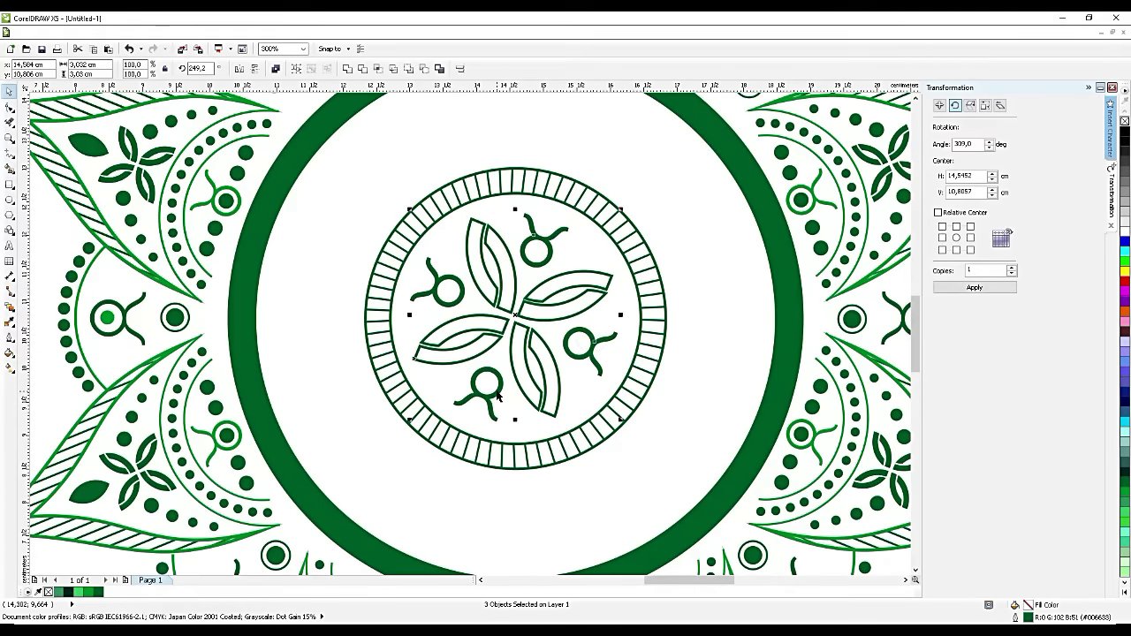
shift+click(433, 293)
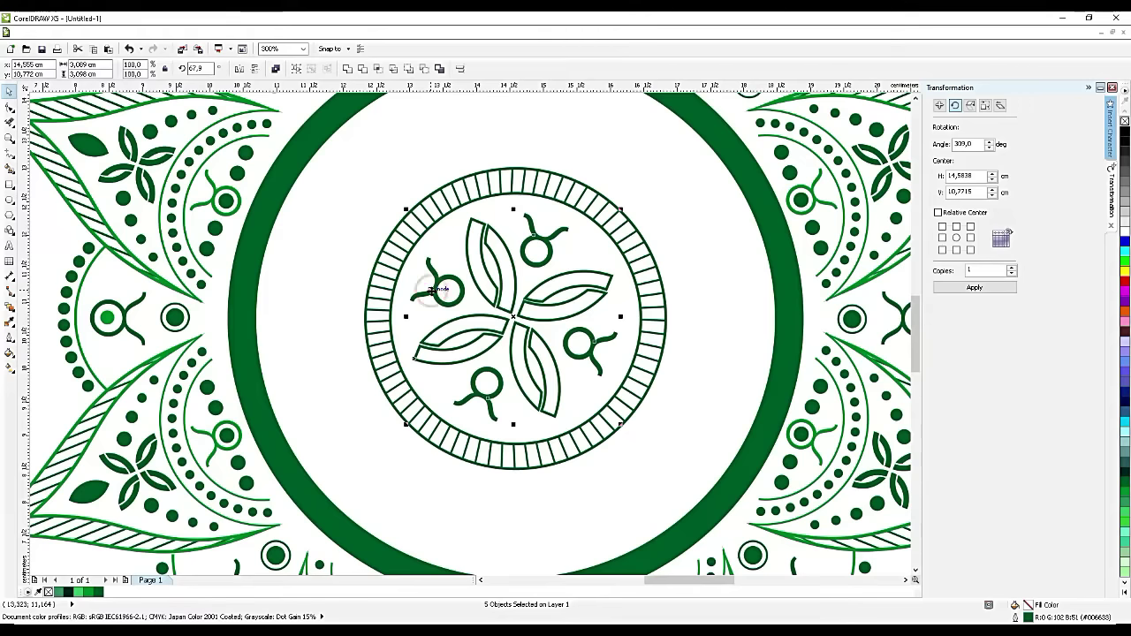
key(ctrl+g)
Step: Rotate the central flower and Taurus group to about 20° so its symbols line up with the horizontal and vertical axes
click(533, 265)
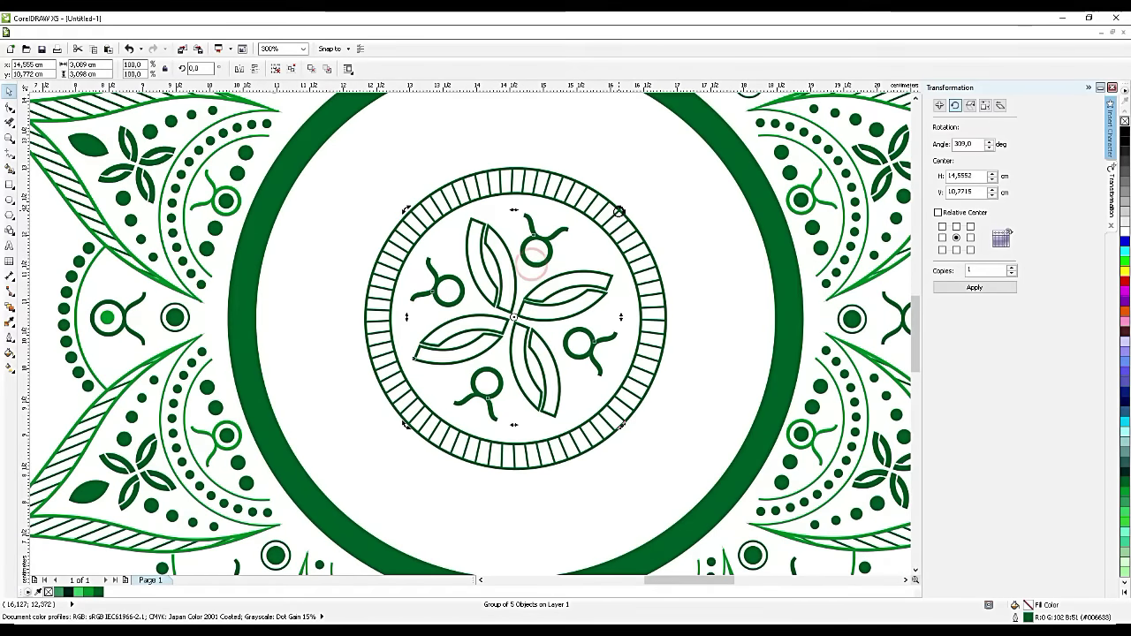
drag(617, 209, 581, 167)
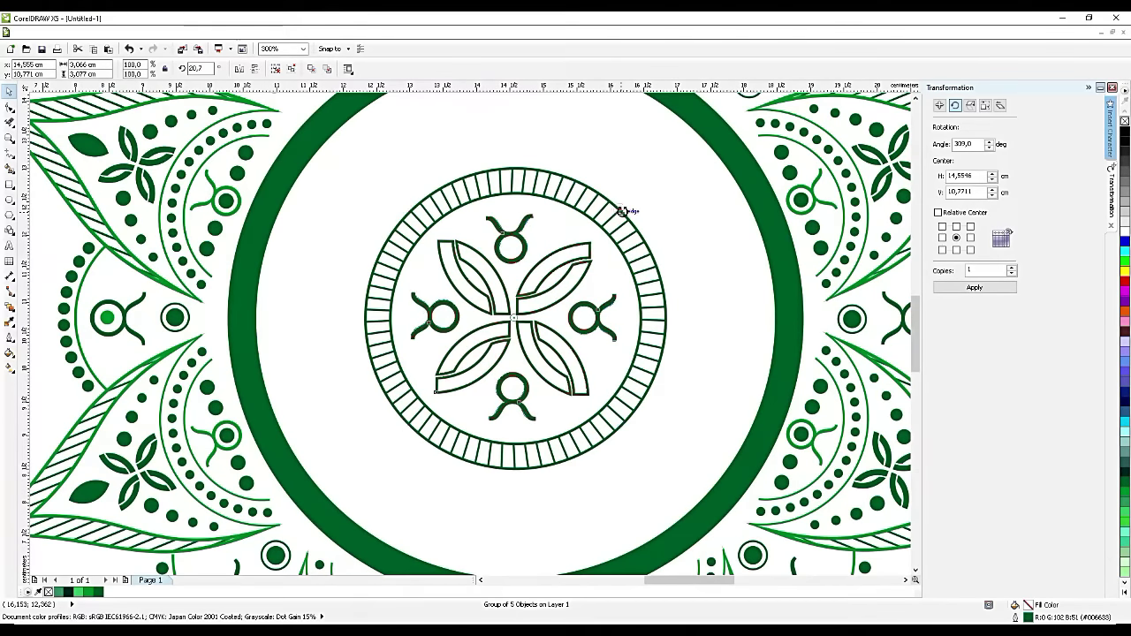
drag(620, 208, 623, 212)
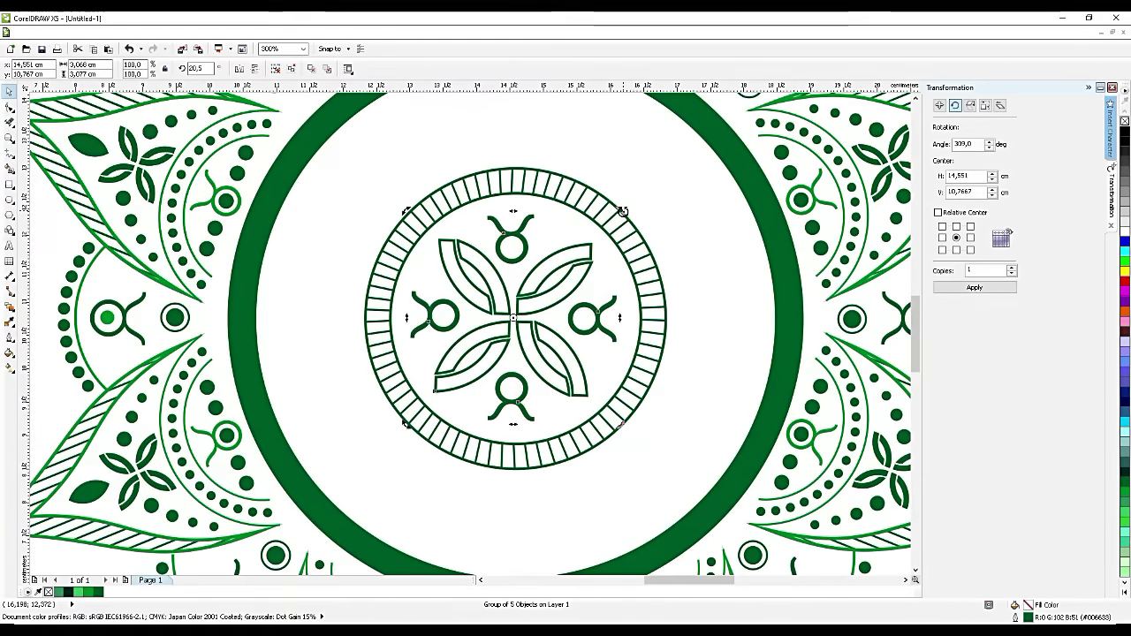
drag(622, 207, 624, 212)
Step: Group all parts of the mandala on the page, leaving out the arch above it
scroll(642, 232, down, 2)
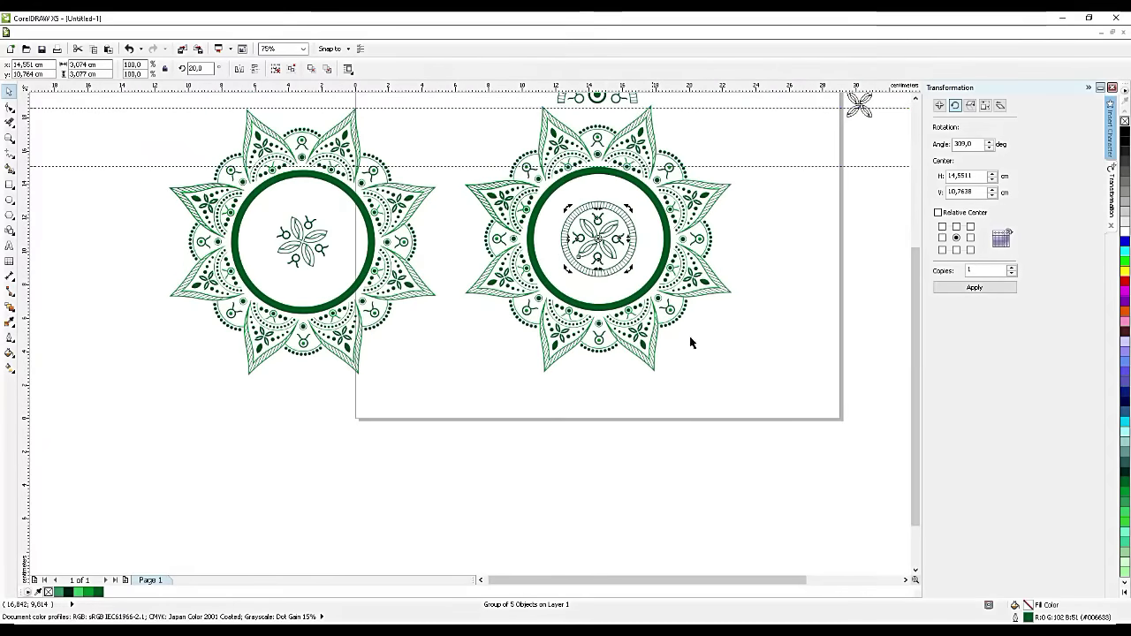
drag(767, 418, 454, 100)
key(ctrl+g)
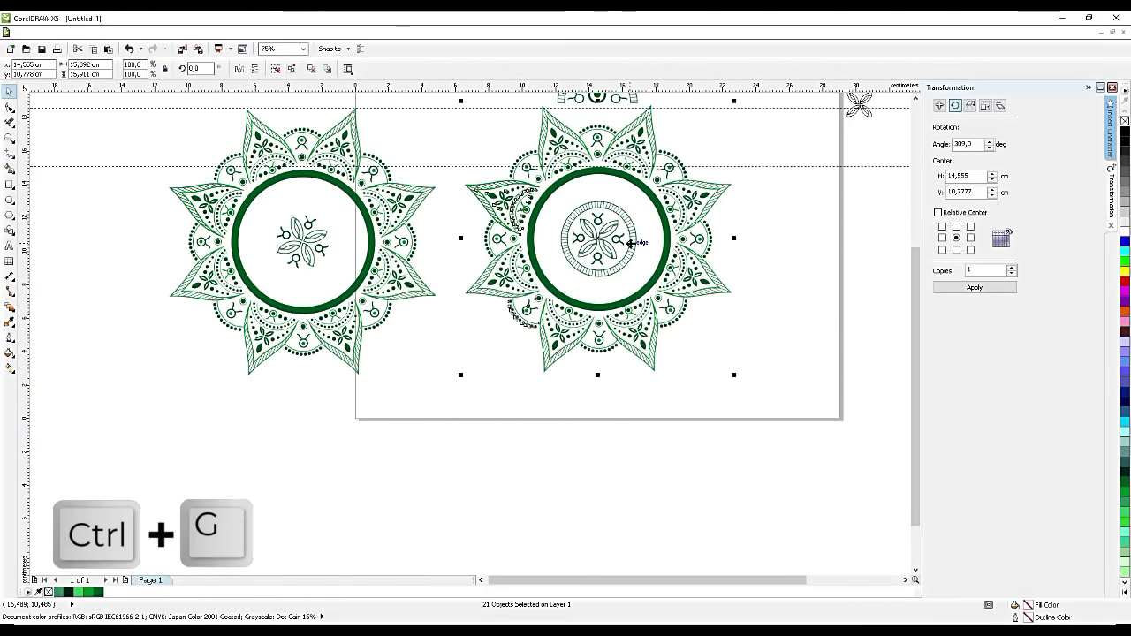
Step: Move the whole spare mandala farther left so that it lies clear of the page
scroll(631, 244, down, 1)
scroll(647, 208, up, 1)
click(371, 260)
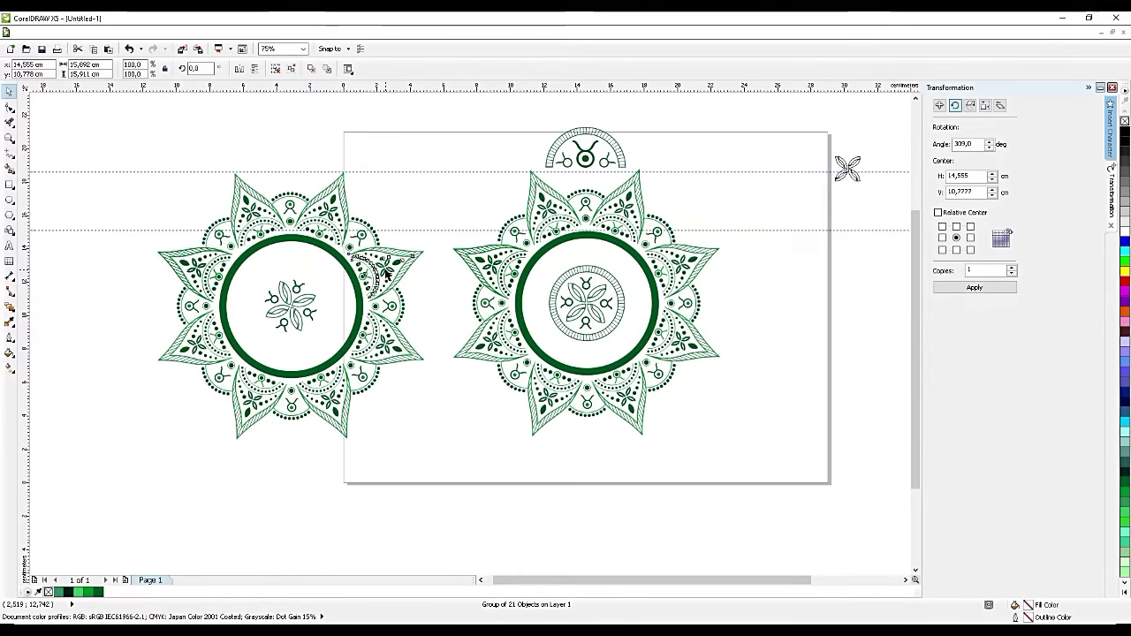
drag(109, 135, 460, 493)
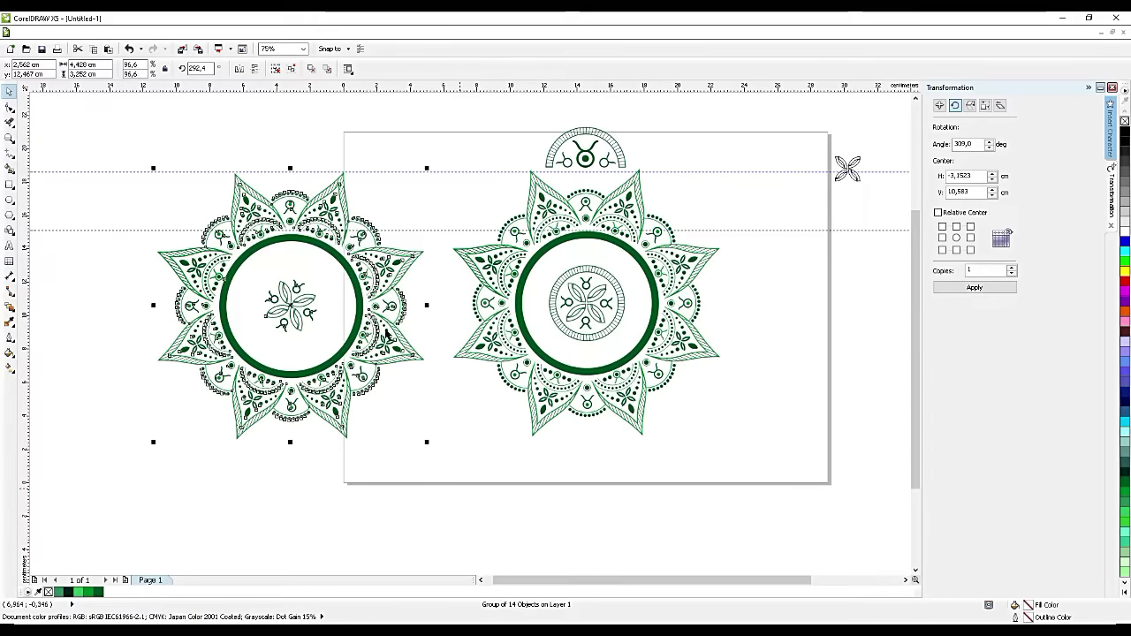
drag(383, 327, 226, 354)
Step: Place the arch group's rotation centre on the mandala's centre and enlarge the arch to 136.1% above the upper guideline
click(586, 149)
click(586, 148)
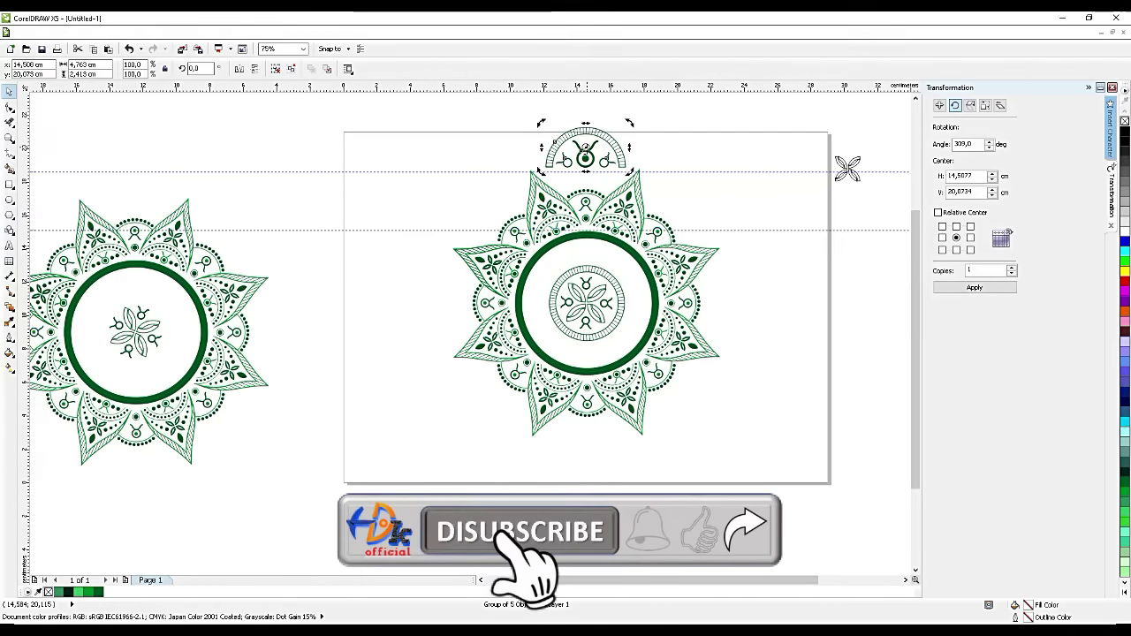
drag(586, 308, 586, 303)
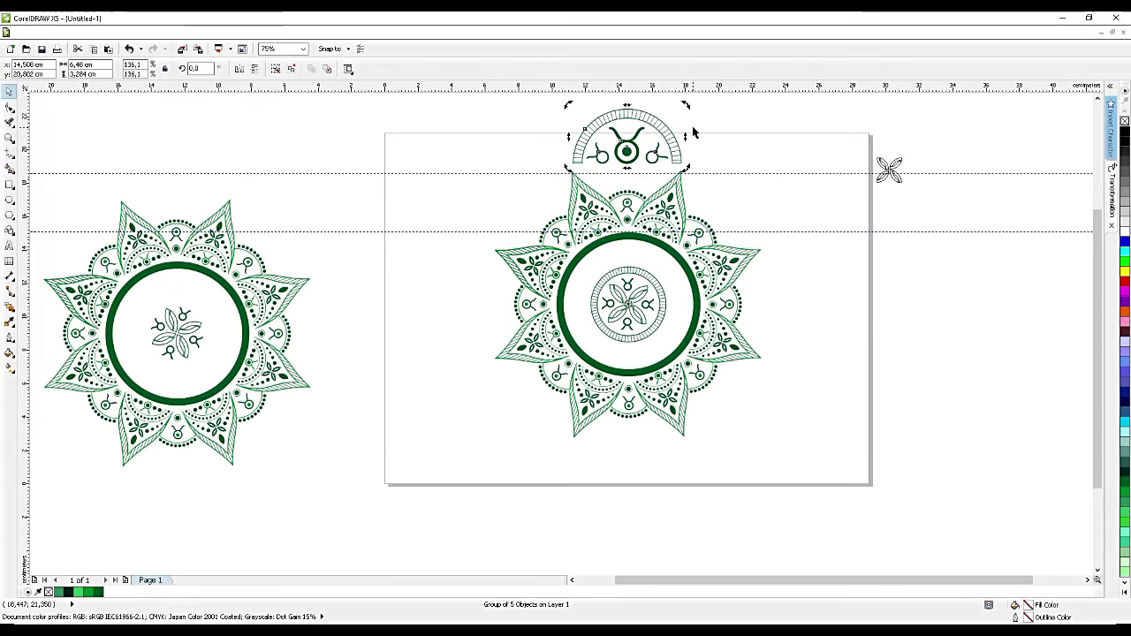
Step: Duplicate the arch group and rotate the copy 90° around the mandala's centre
key(ctrl+c)
key(ctrl+v)
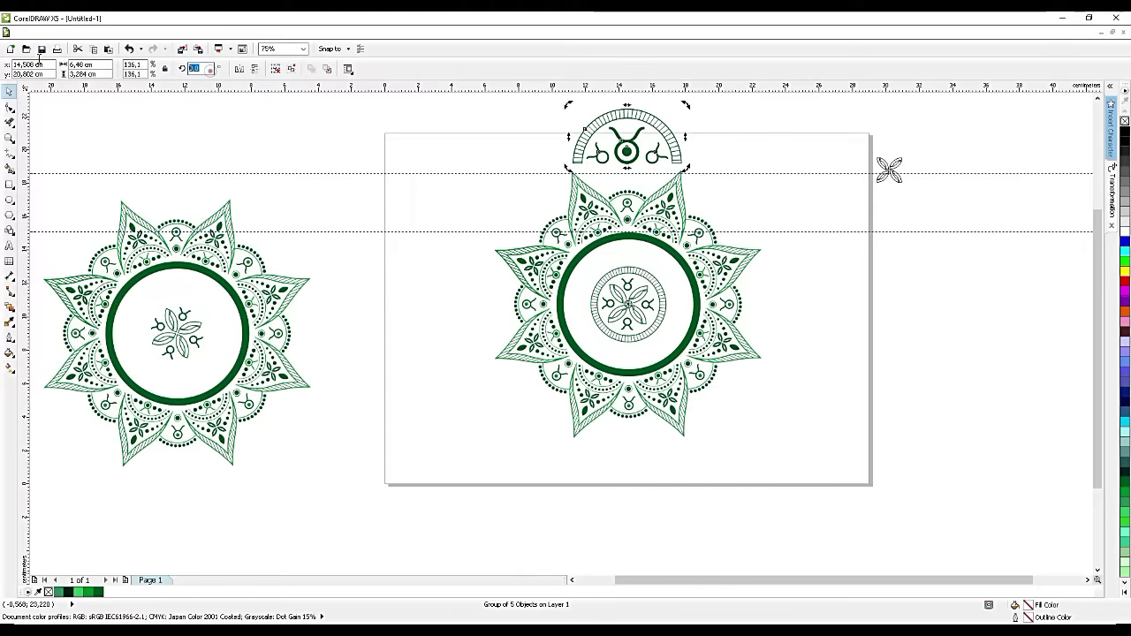
text(90)
key(Return)
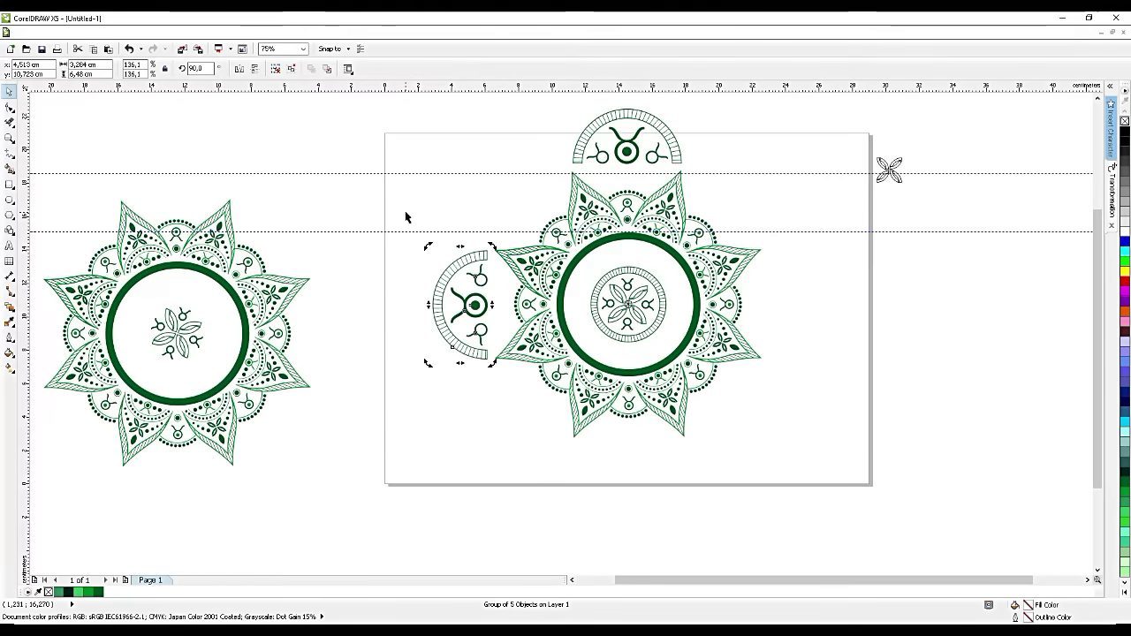
Step: Duplicate the arch above the mandala and rotate the copy -90° around the mandala's centre
click(672, 135)
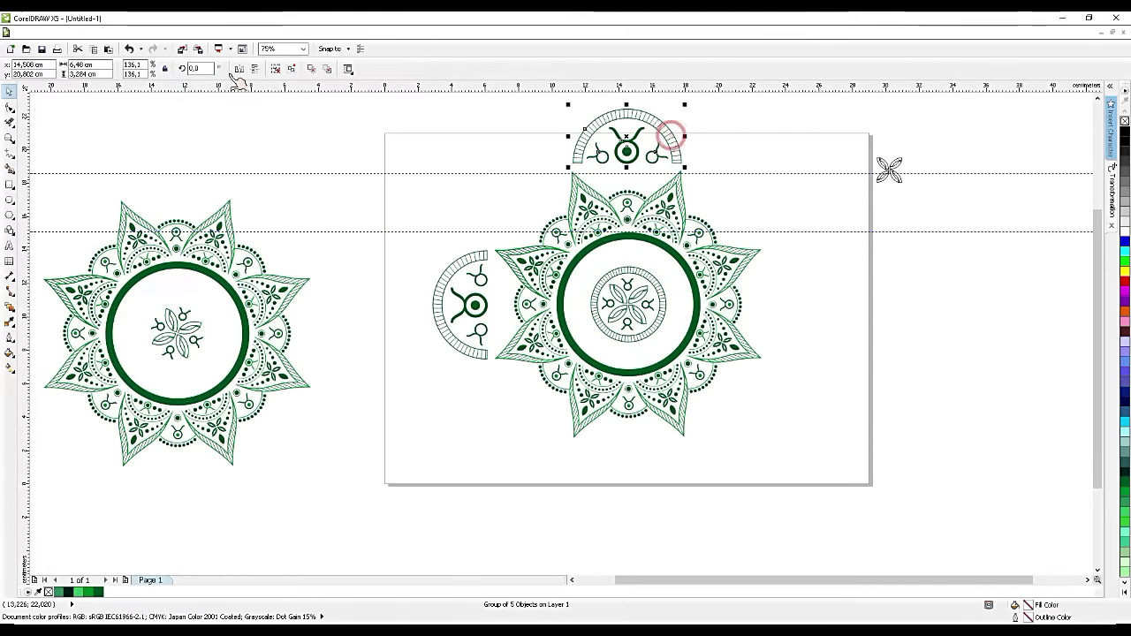
key(ctrl+c)
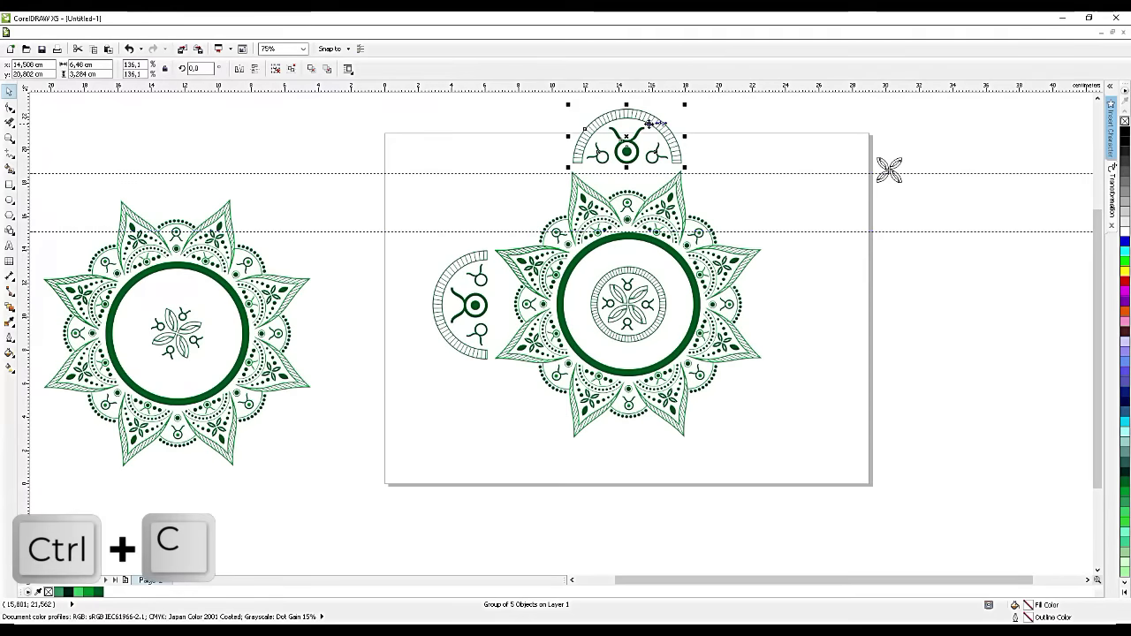
key(ctrl+v)
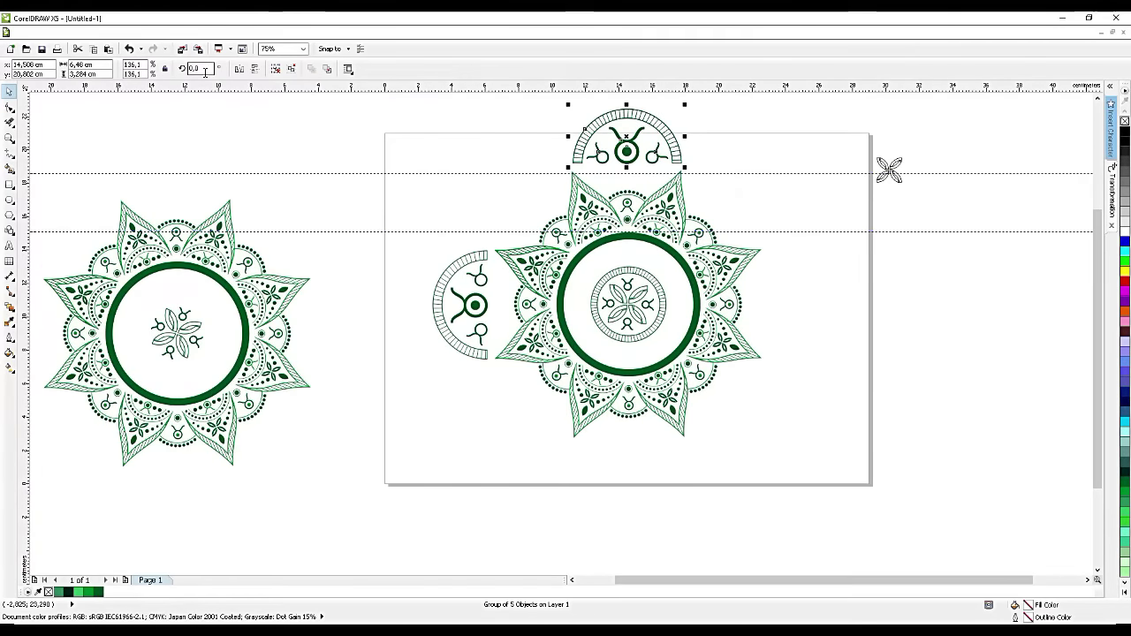
click(203, 68)
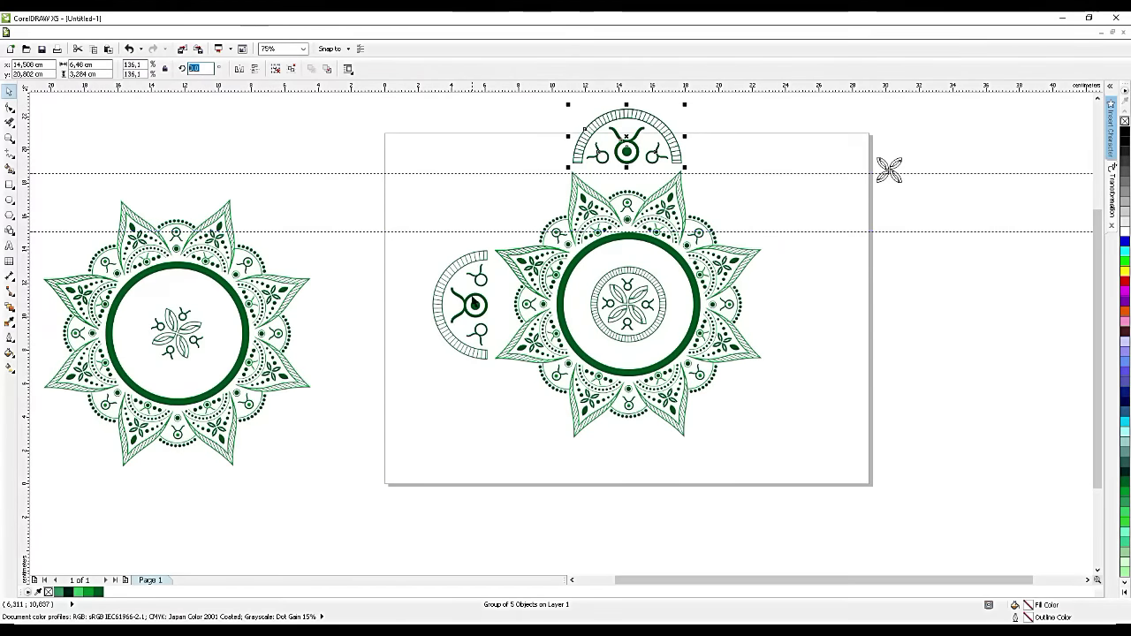
text(-90)
key(Return)
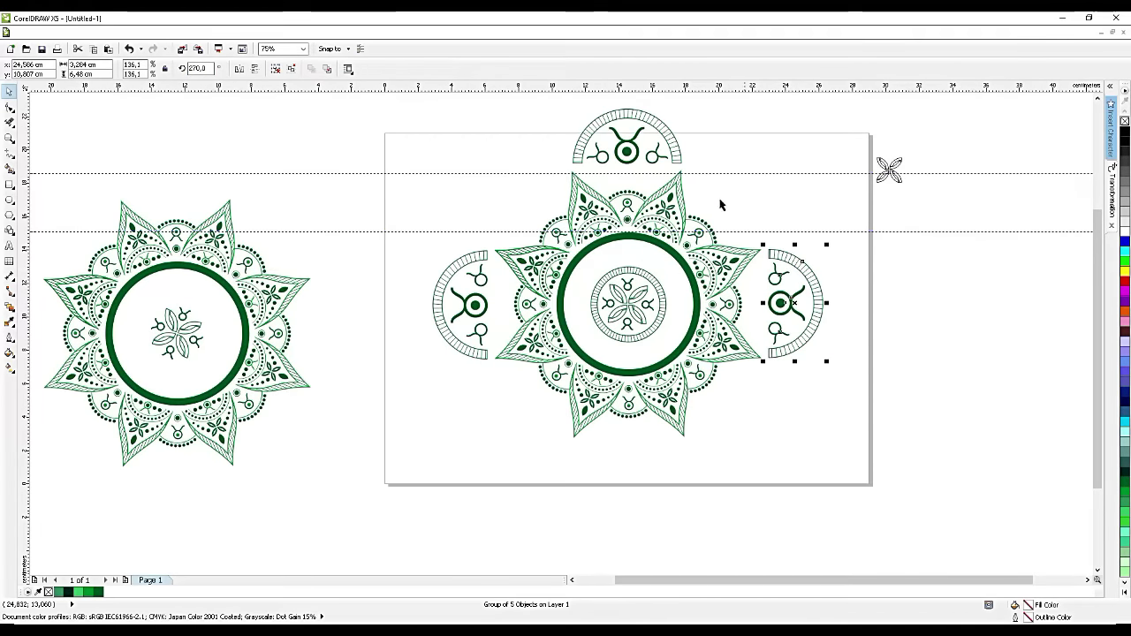
Step: Duplicate the arch group again and rotate the copy to 181.4° so that it sits beneath the mandala
key(ctrl+c)
key(ctrl+v)
drag(683, 116, 569, 535)
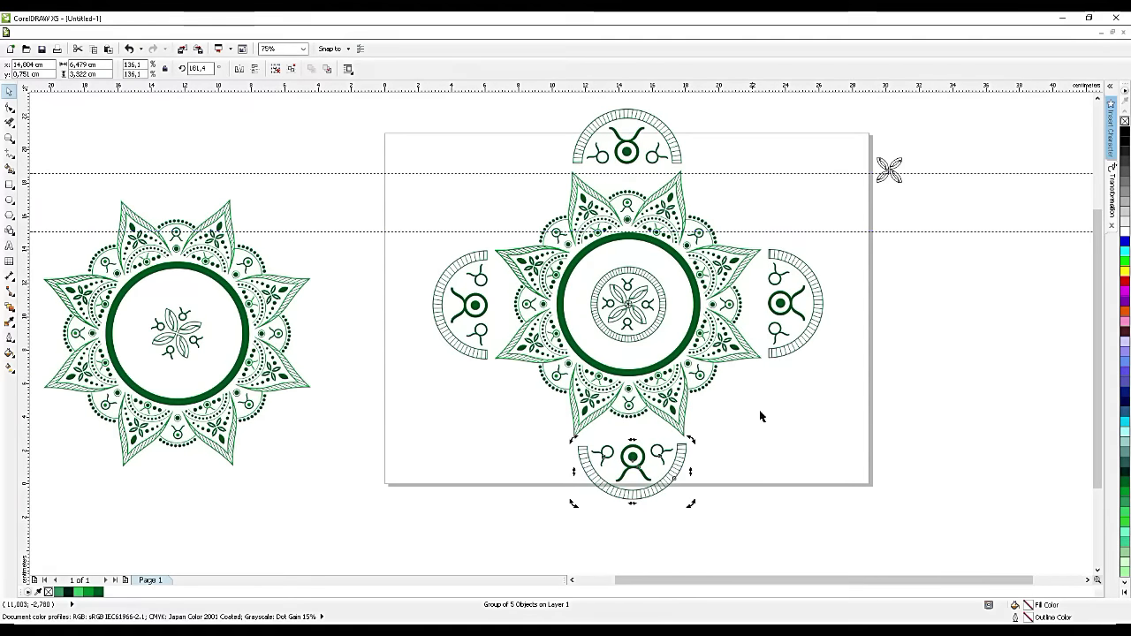
Step: Duplicate the arches on both sides of the mandala and rotate the copied pair around the centre to 135.1°, onto one diagonal
shift+click(789, 355)
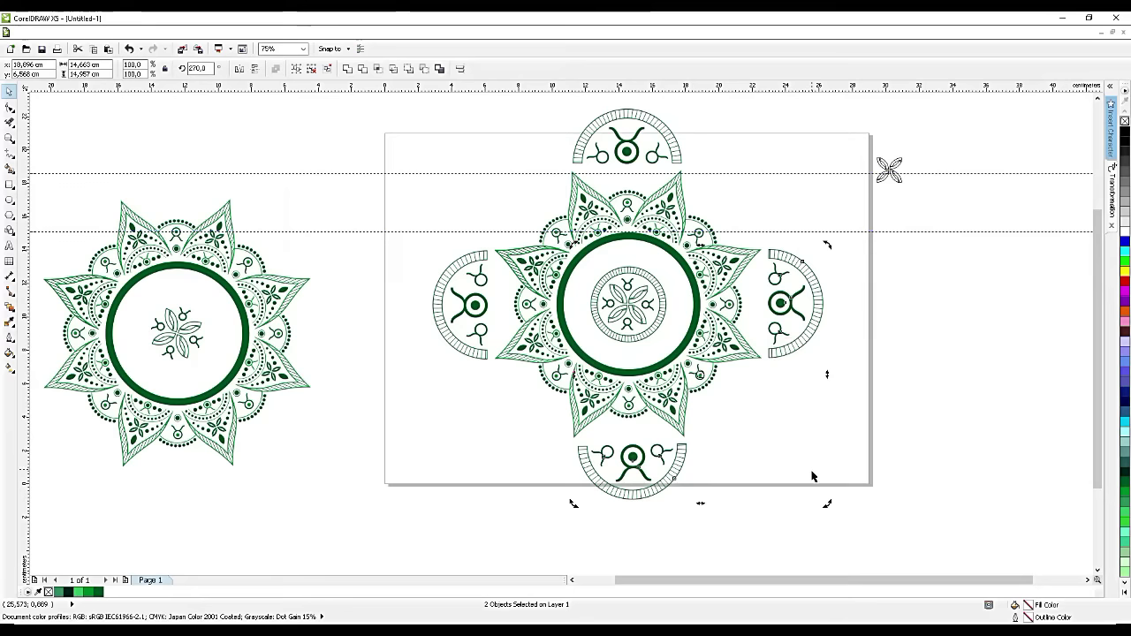
click(754, 410)
click(811, 297)
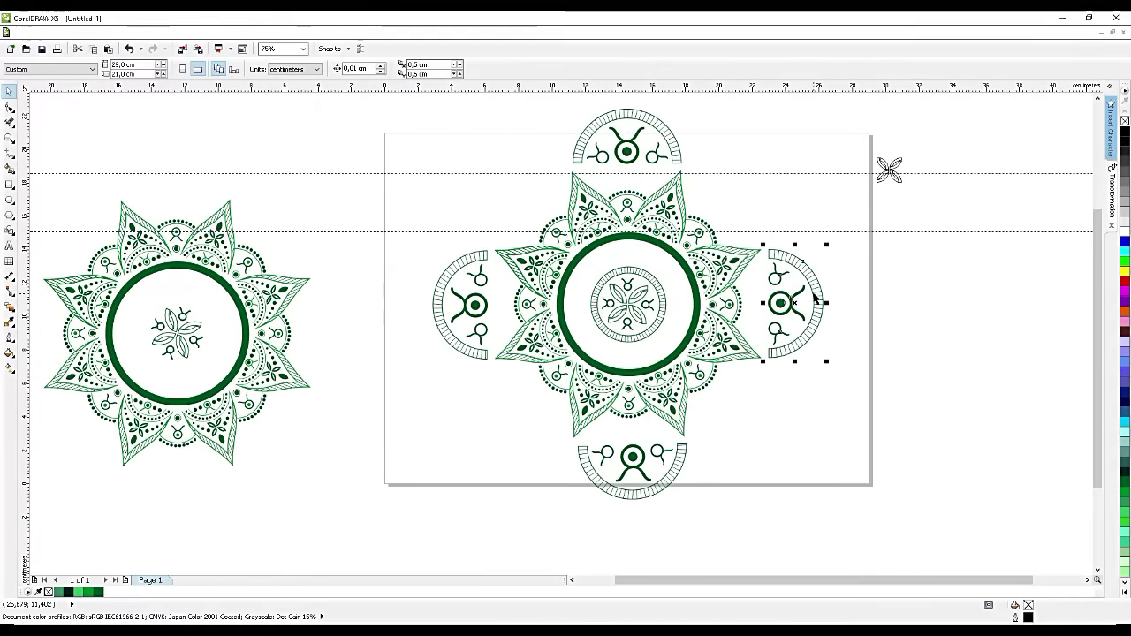
shift+click(445, 314)
key(ctrl+c)
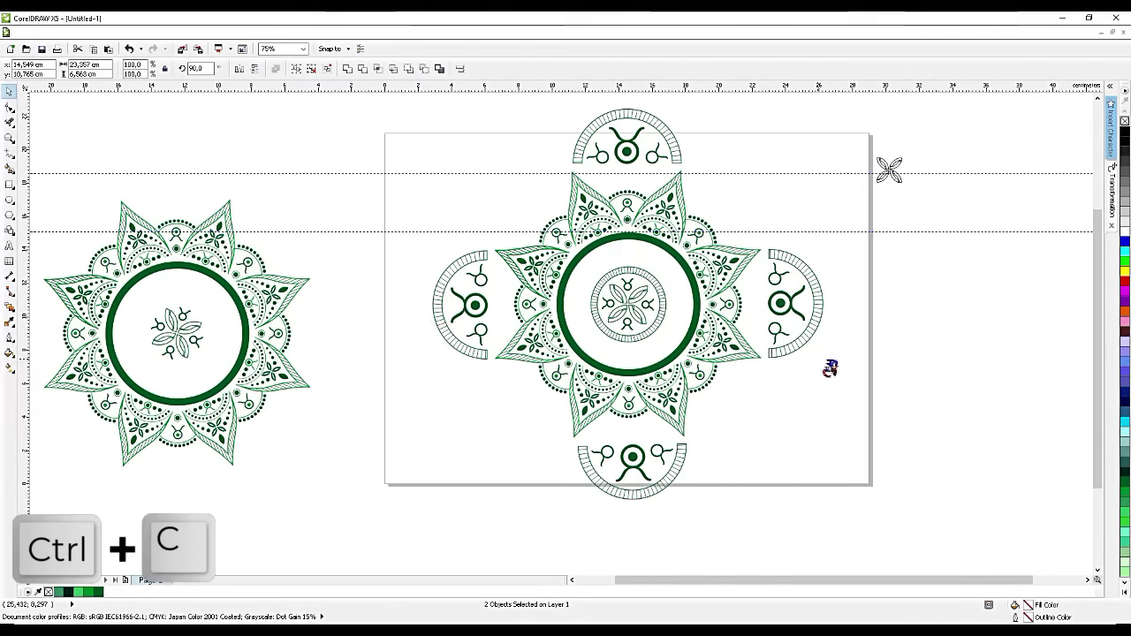
key(ctrl+v)
drag(828, 363, 815, 208)
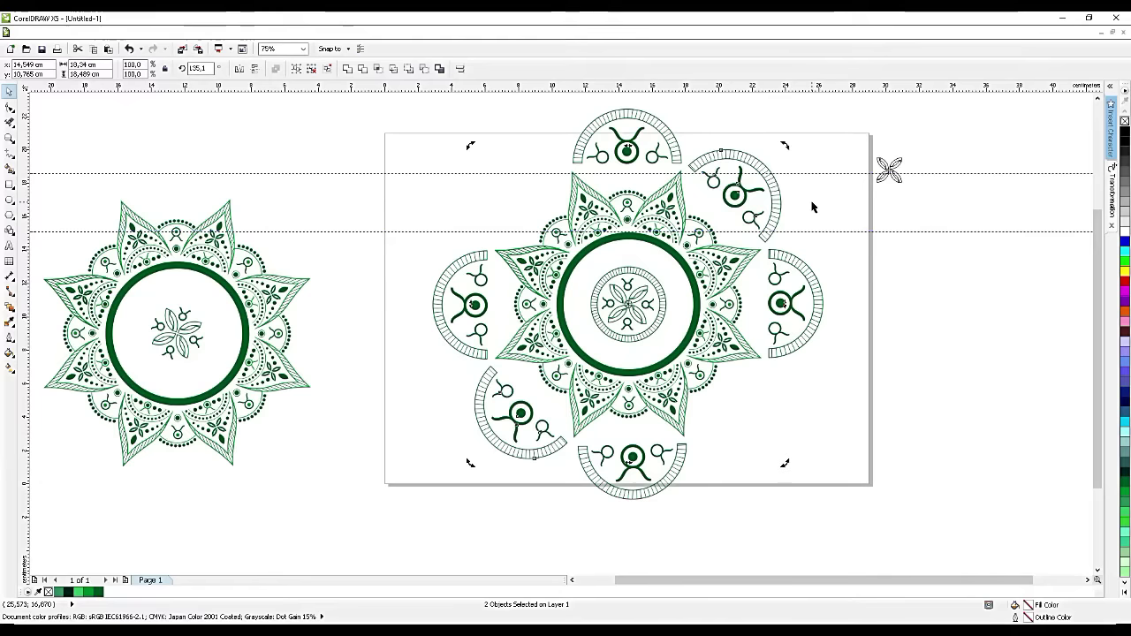
Step: Duplicate the diagonal arch pair and rotate the copies around the mandala's centre into the two remaining diagonal gaps
key(ctrl+c)
key(ctrl+v)
drag(781, 149, 459, 134)
click(922, 368)
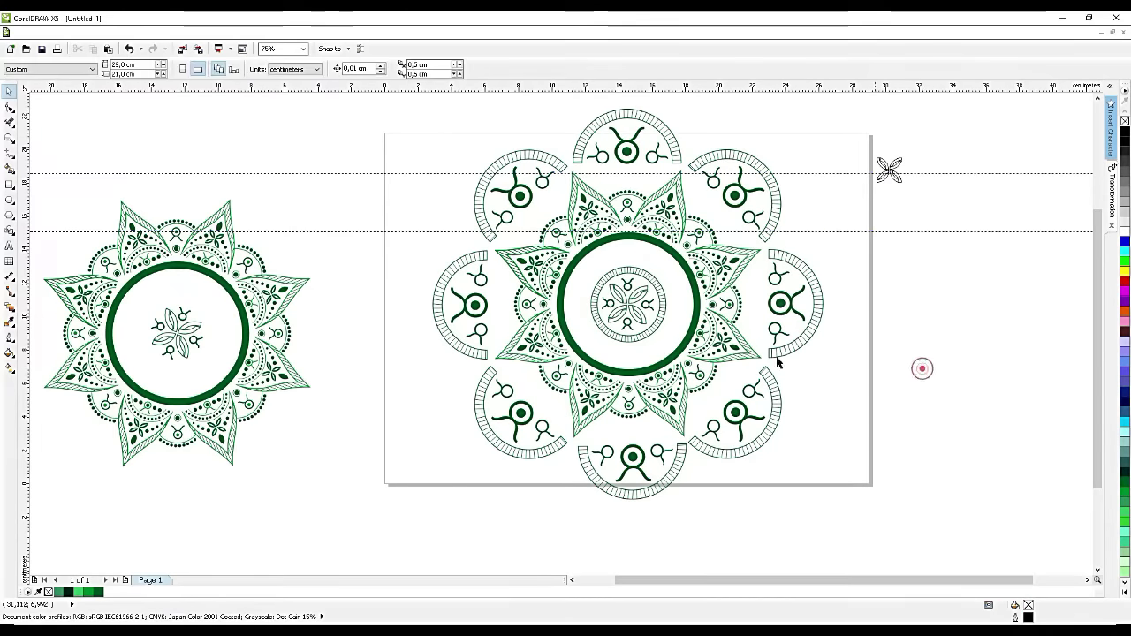
Step: Try to group the mandala with its surrounding arches
scroll(660, 373, down, 2)
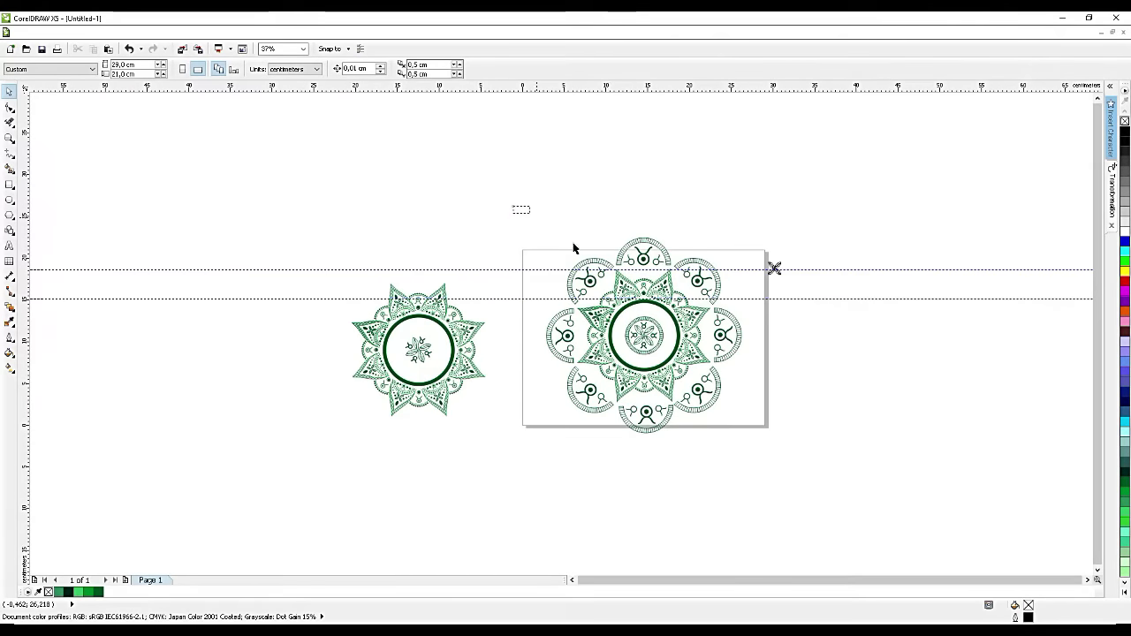
drag(513, 205, 790, 509)
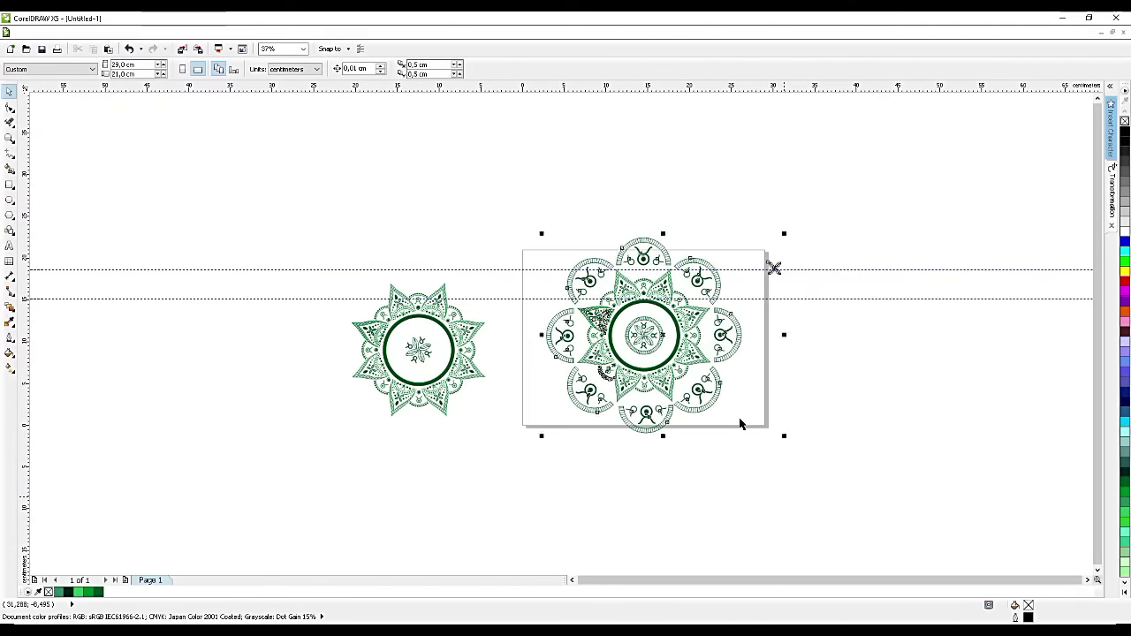
scroll(720, 366, up, 2)
key(ctrl+g)
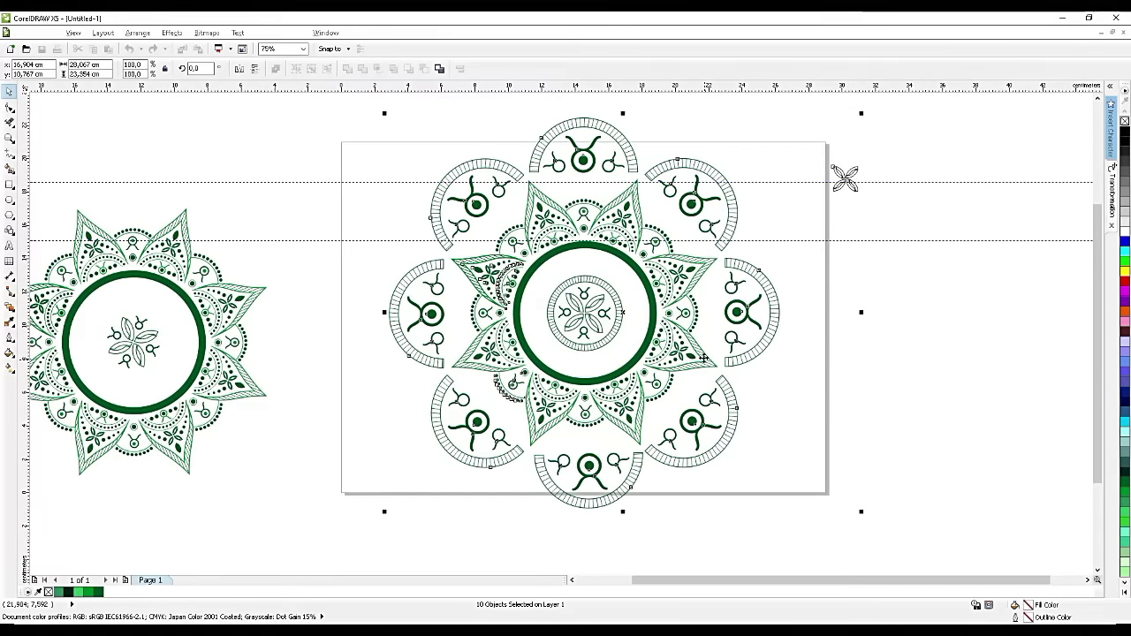
Step: Delete the spare mandala beside the page, including its thick green ring
click(183, 291)
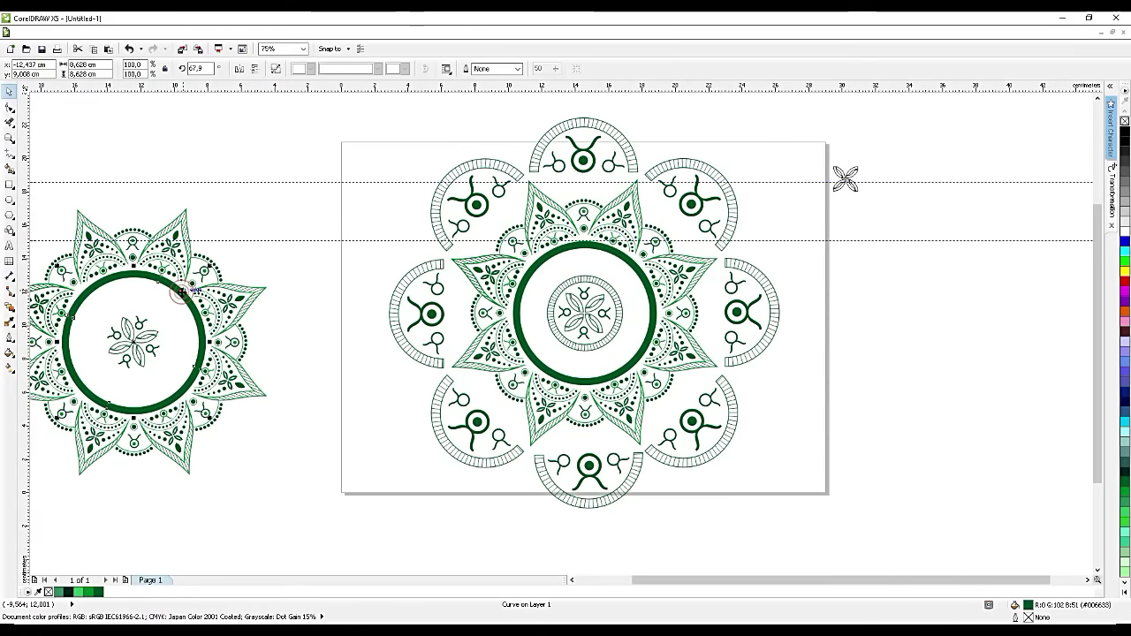
key(Delete)
click(202, 282)
scroll(371, 345, down, 2)
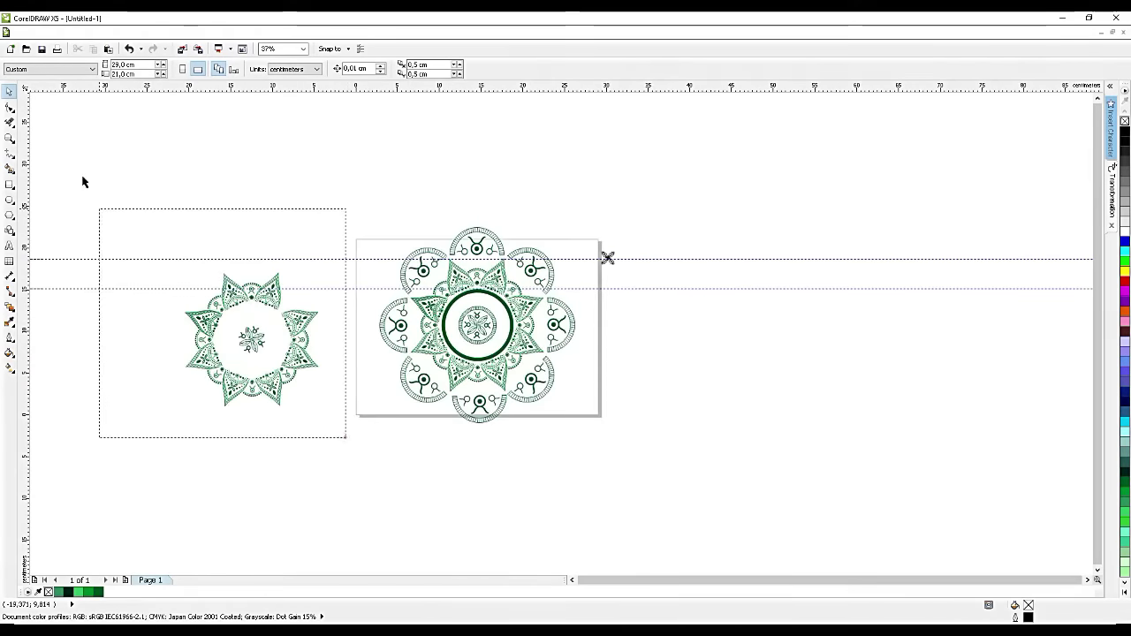
drag(82, 181, 344, 437)
key(Delete)
Step: Draw a circle about 0.74 cm wide between the central striped circle and the thick green ring, centred above the mandala's centre
scroll(494, 309, up, 4)
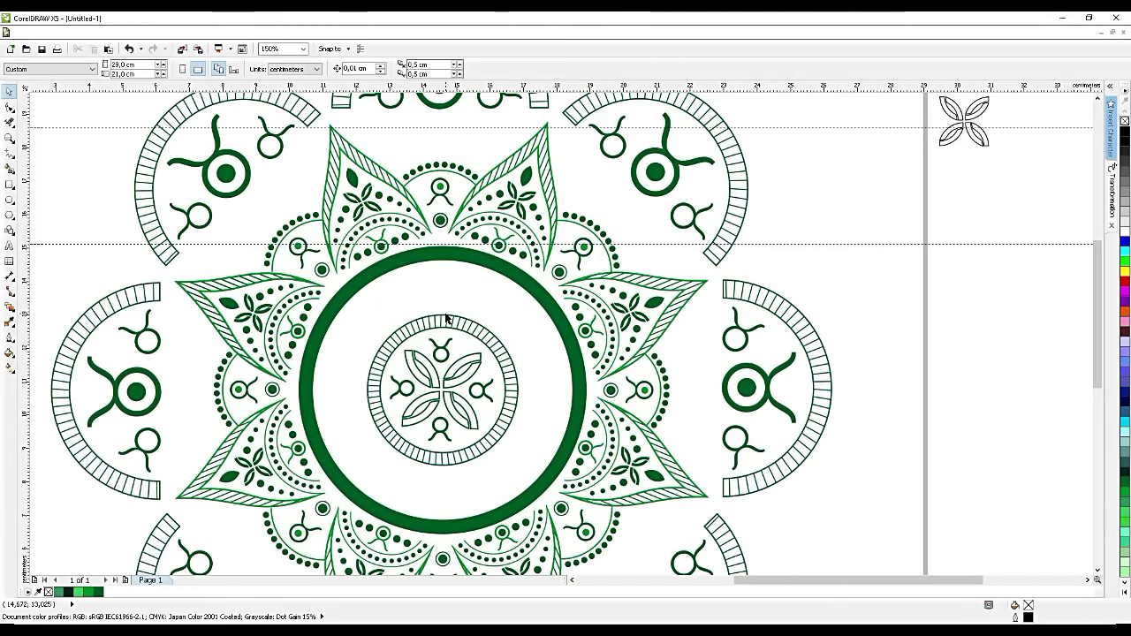
scroll(446, 318, up, 2)
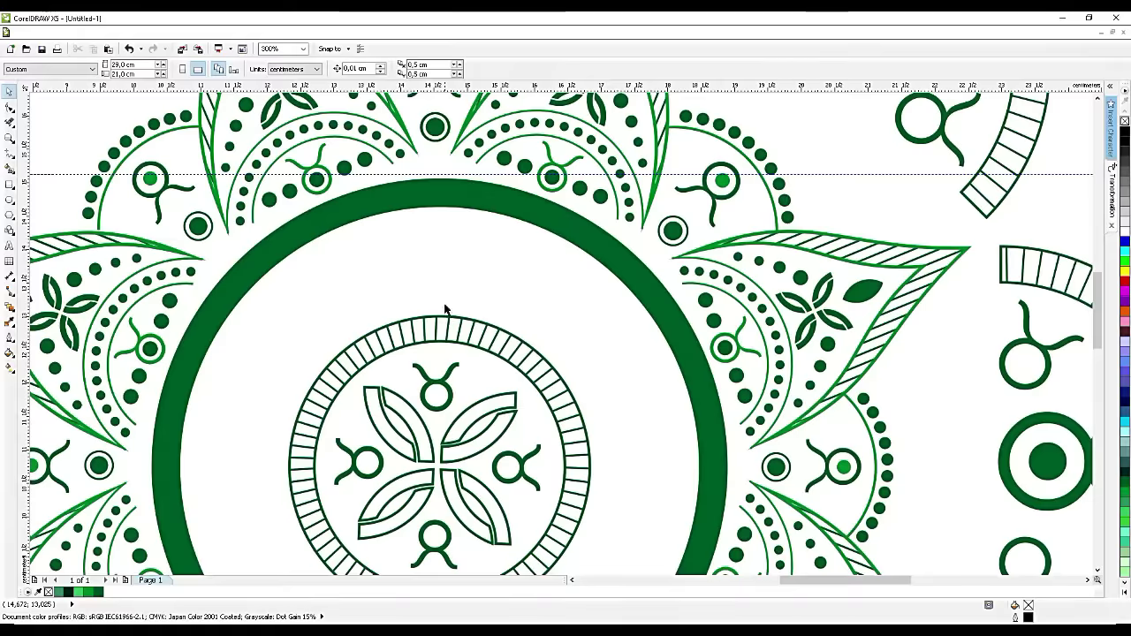
click(13, 203)
mouse_move(432, 245)
mouse_down()
mouse_move(470, 283)
mouse_move(436, 256)
mouse_move(466, 227)
mouse_up()
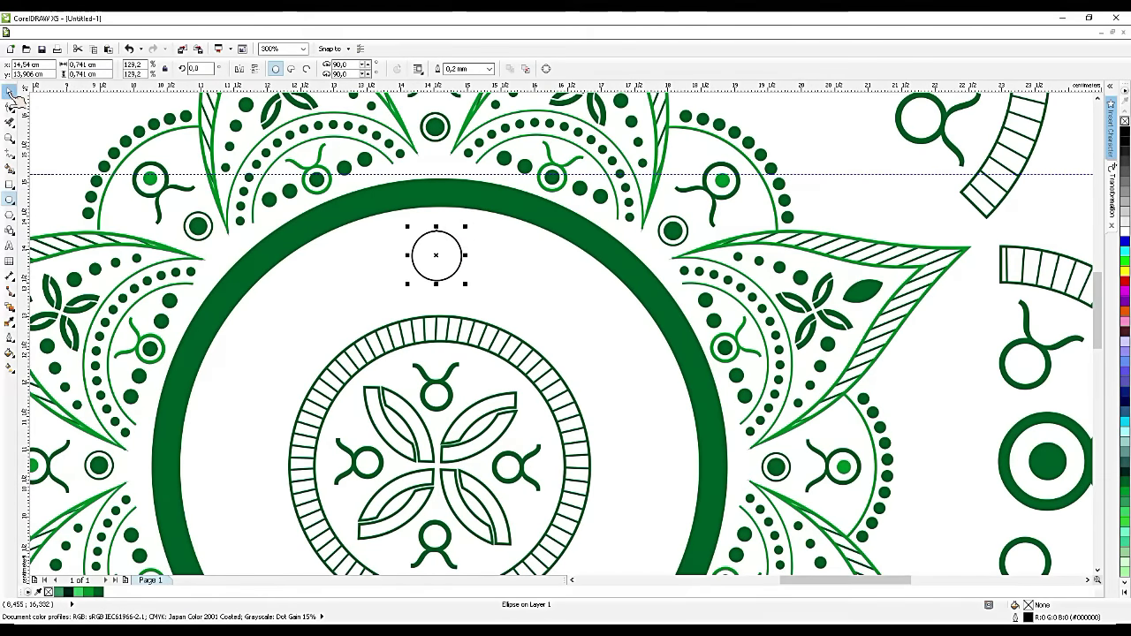
scroll(447, 244, up, 2)
mouse_move(409, 264)
mouse_down()
mouse_move(430, 269)
mouse_move(420, 266)
mouse_up()
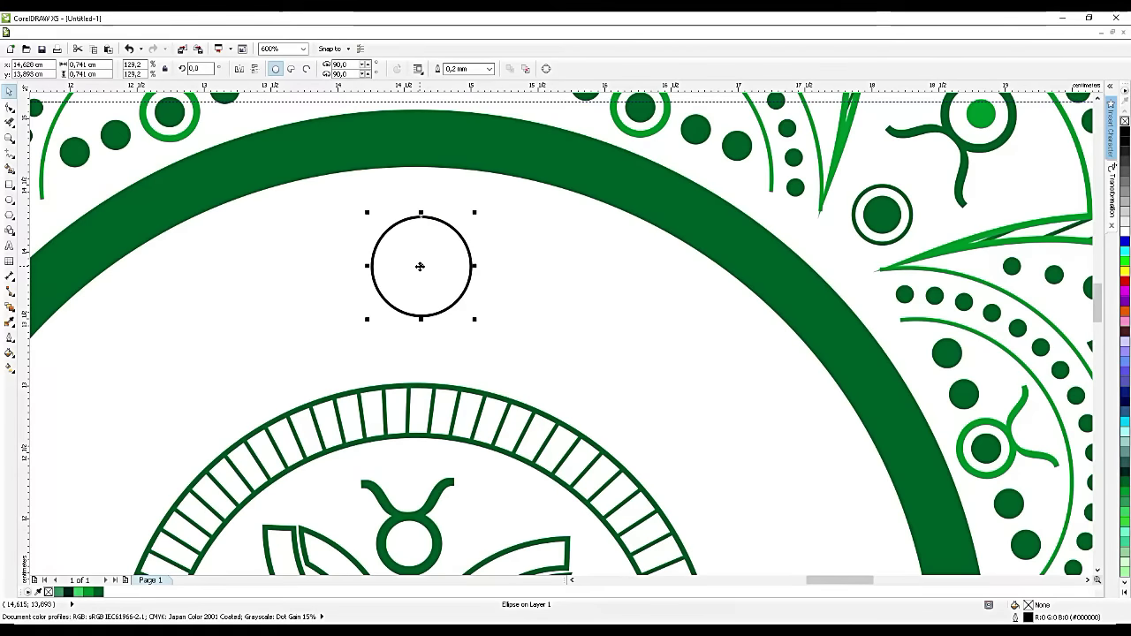
Step: Add a concentric copy of the small circle scaled down to about 0.44 cm and set the outer circle's outline to 0.4 mm
key(ctrl+c)
key(ctrl+v)
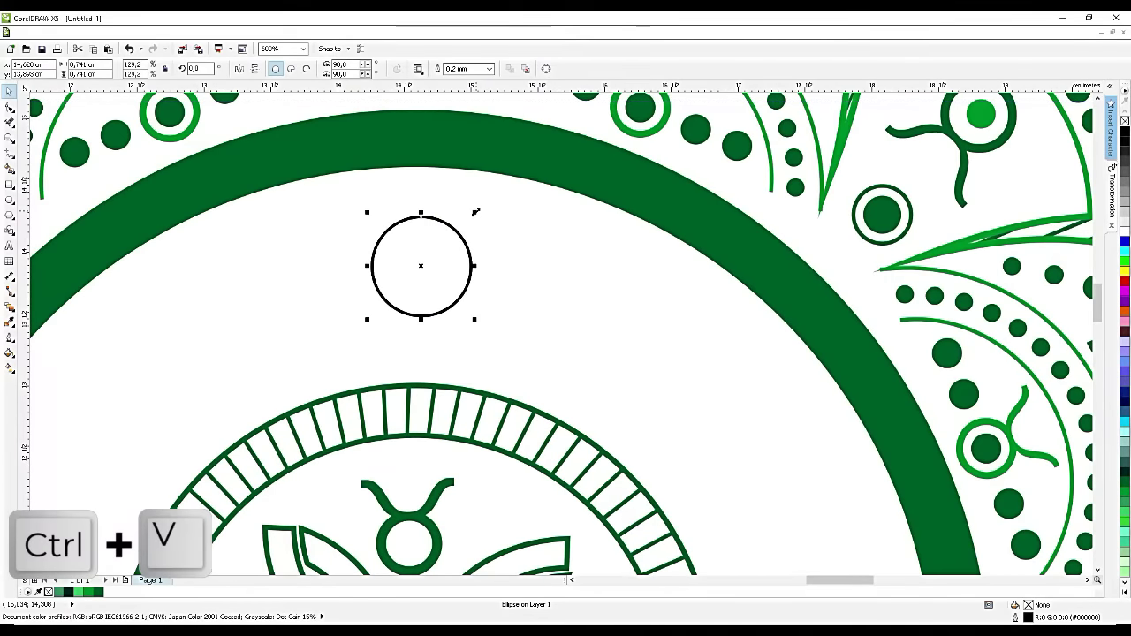
drag(474, 212, 454, 233)
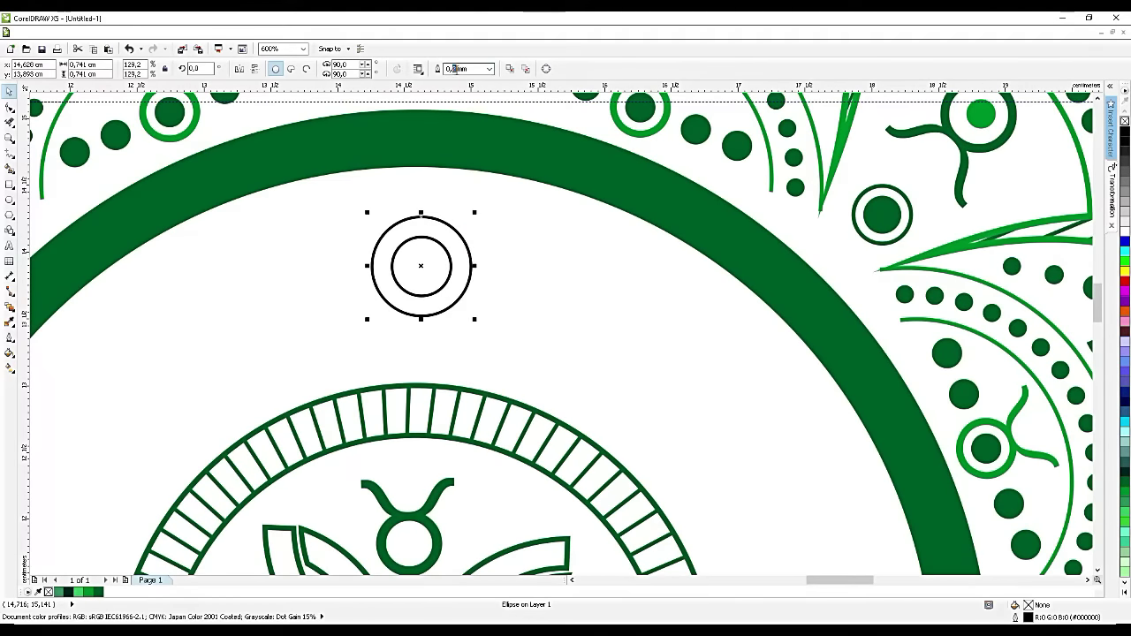
click(454, 68)
text(4)
key(Return)
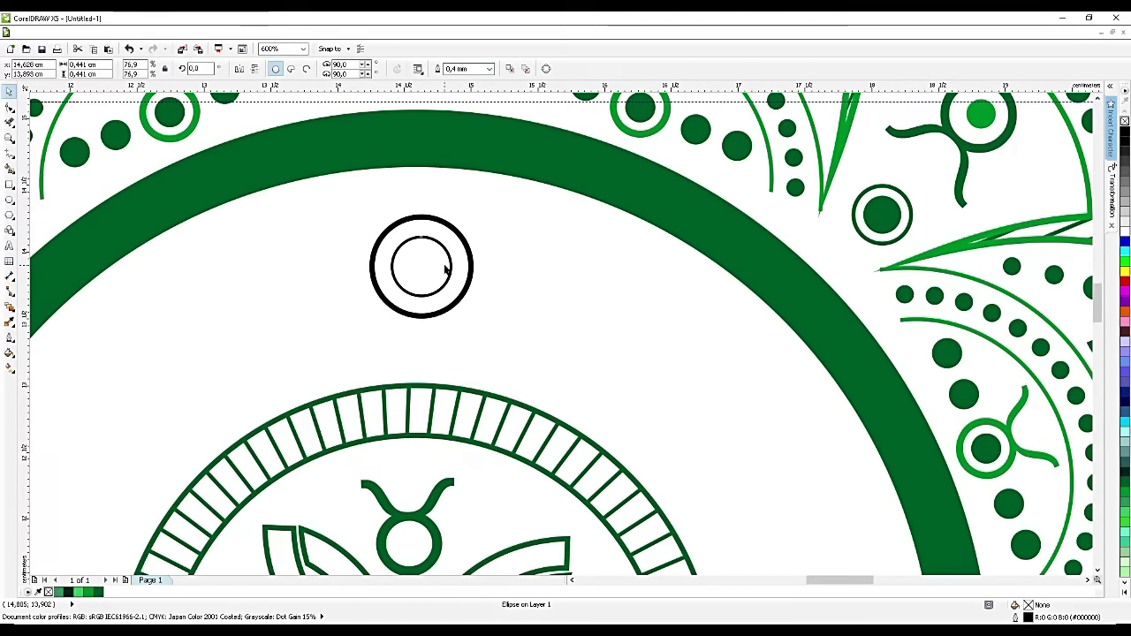
Step: Fill the inner circle with dark green and remove its outline, and give the outer circle a dark green outline
click(446, 267)
click(98, 593)
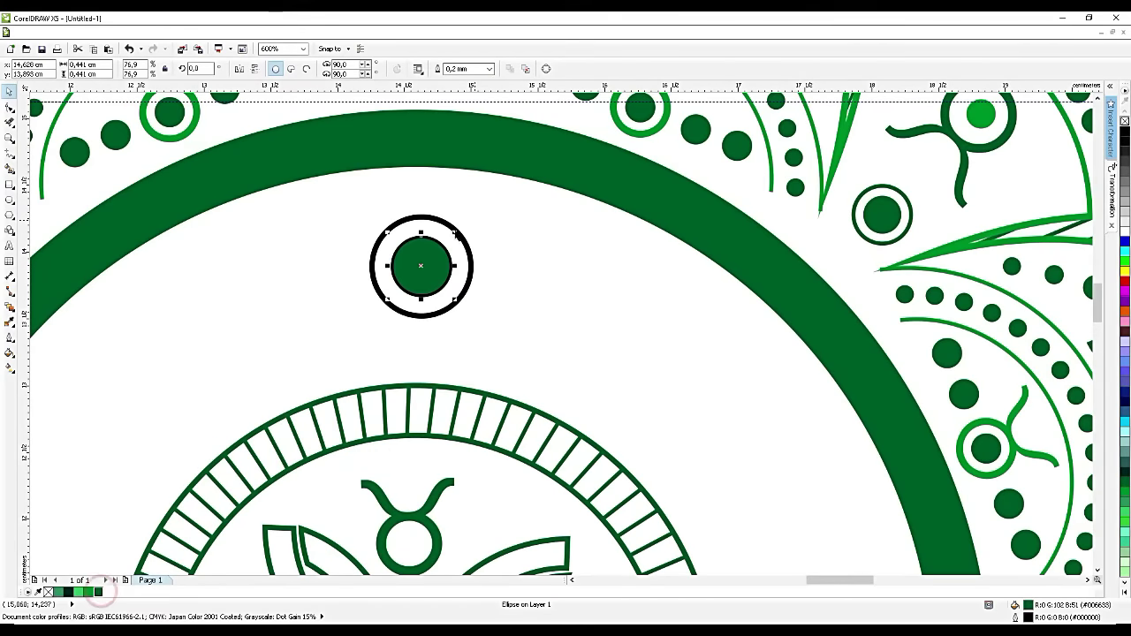
click(441, 222)
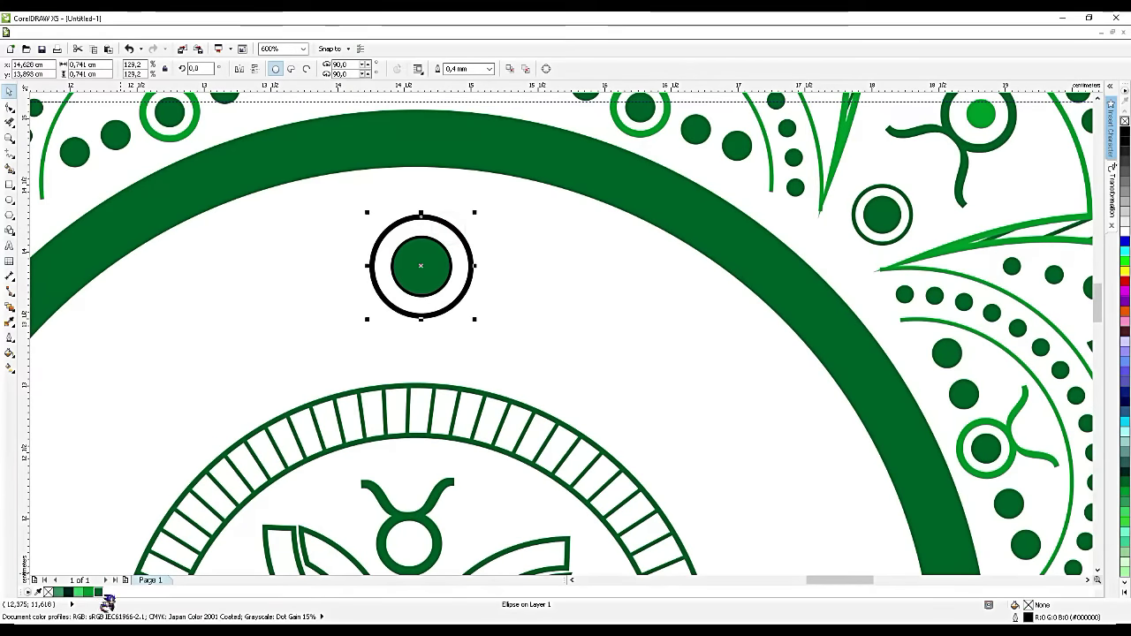
click(96, 592)
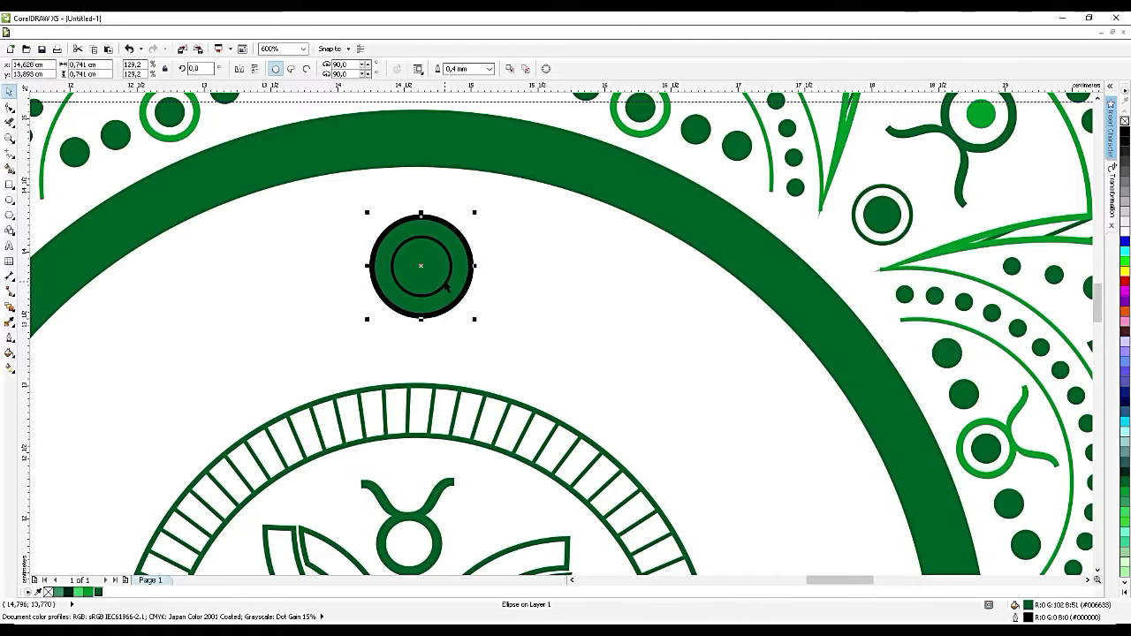
key(ctrl+z)
right_click(95, 593)
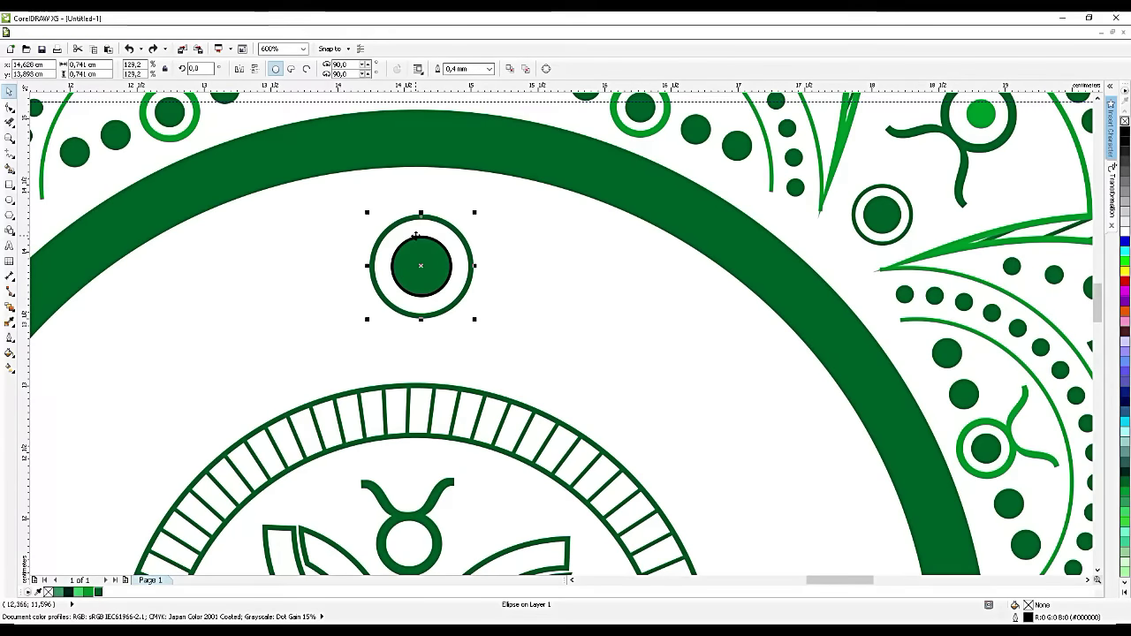
click(418, 247)
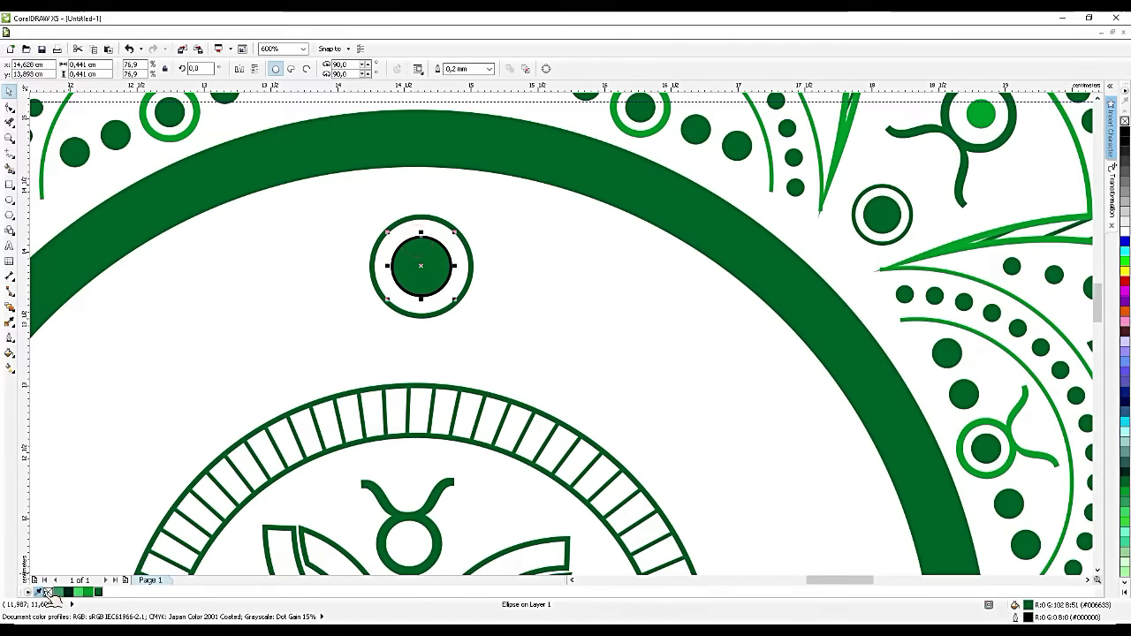
right_click(48, 592)
Step: Copy the double circle horizontally to just outside the page's right edge and blend the two inner dots
scroll(587, 266, down, 2)
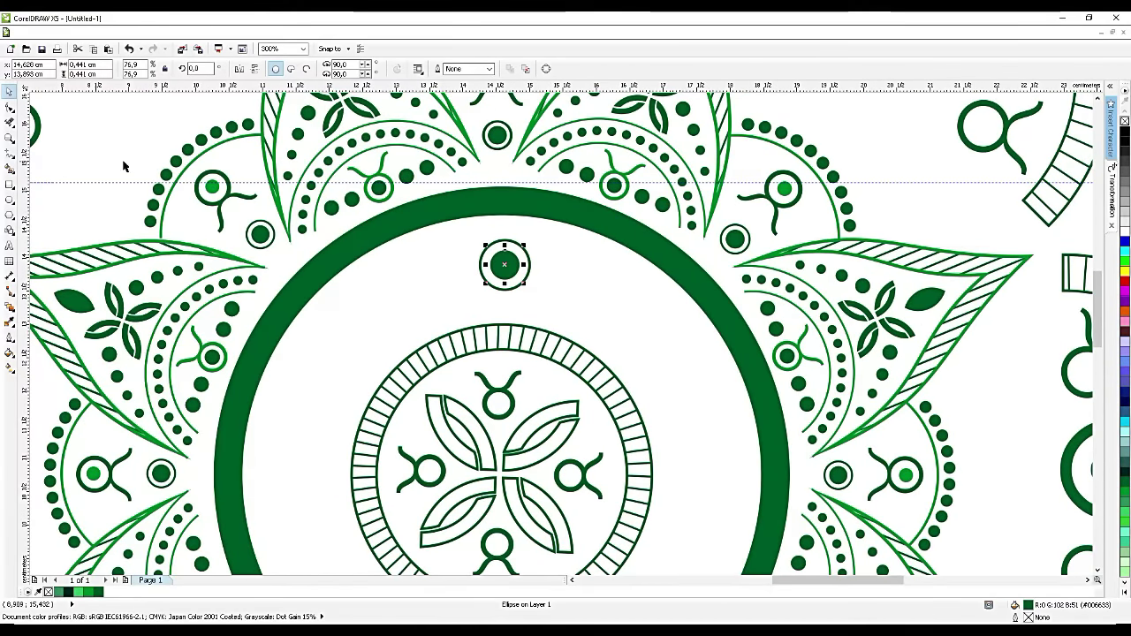
drag(124, 166, 585, 297)
scroll(539, 181, down, 1)
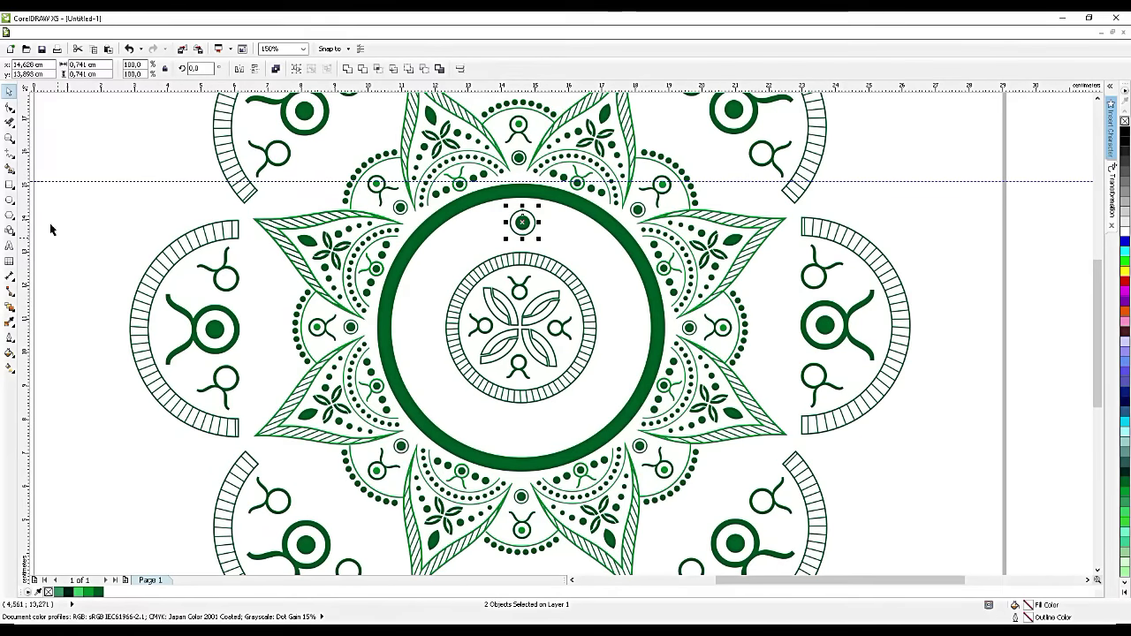
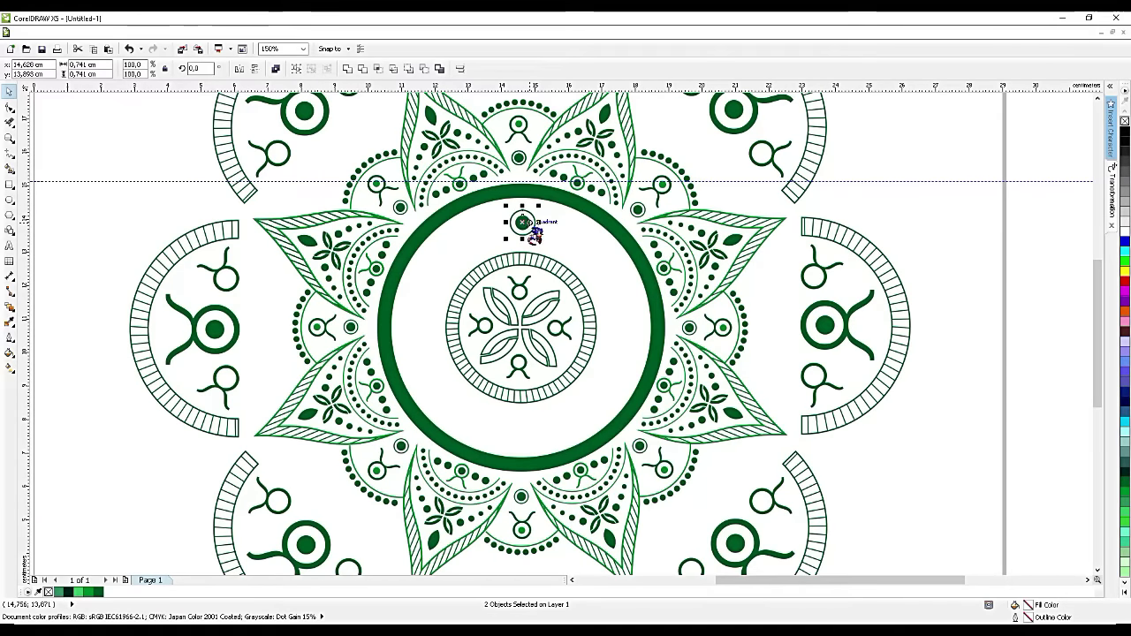
drag(527, 226, 1033, 222)
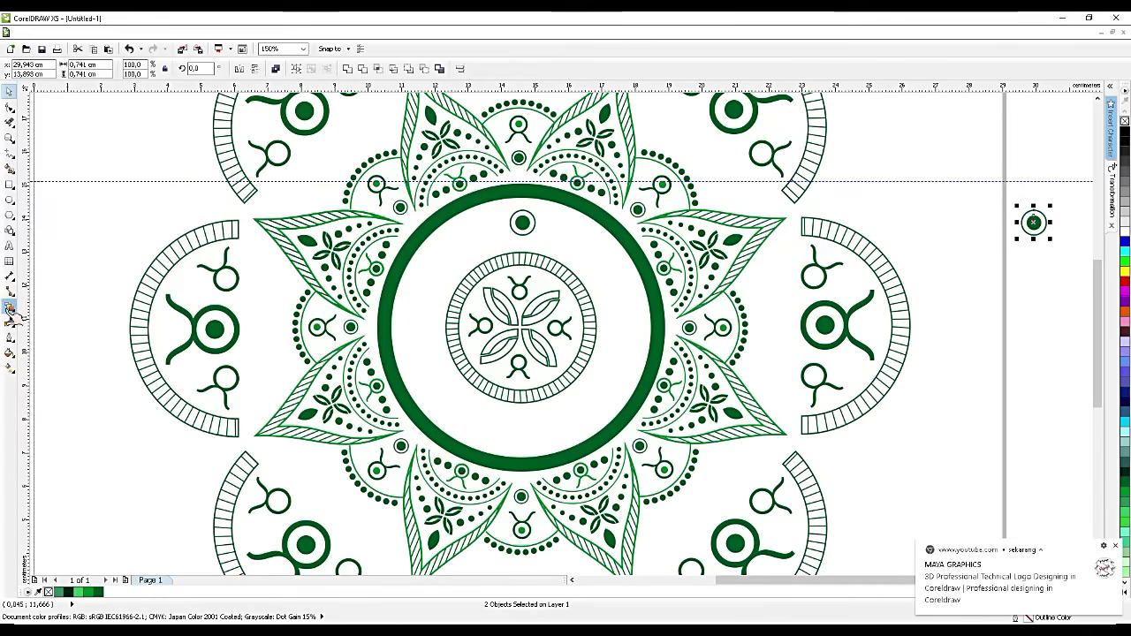
click(9, 308)
drag(522, 222, 1034, 222)
Step: Try to assign the thick green ring as the new path of the dot blend
click(527, 68)
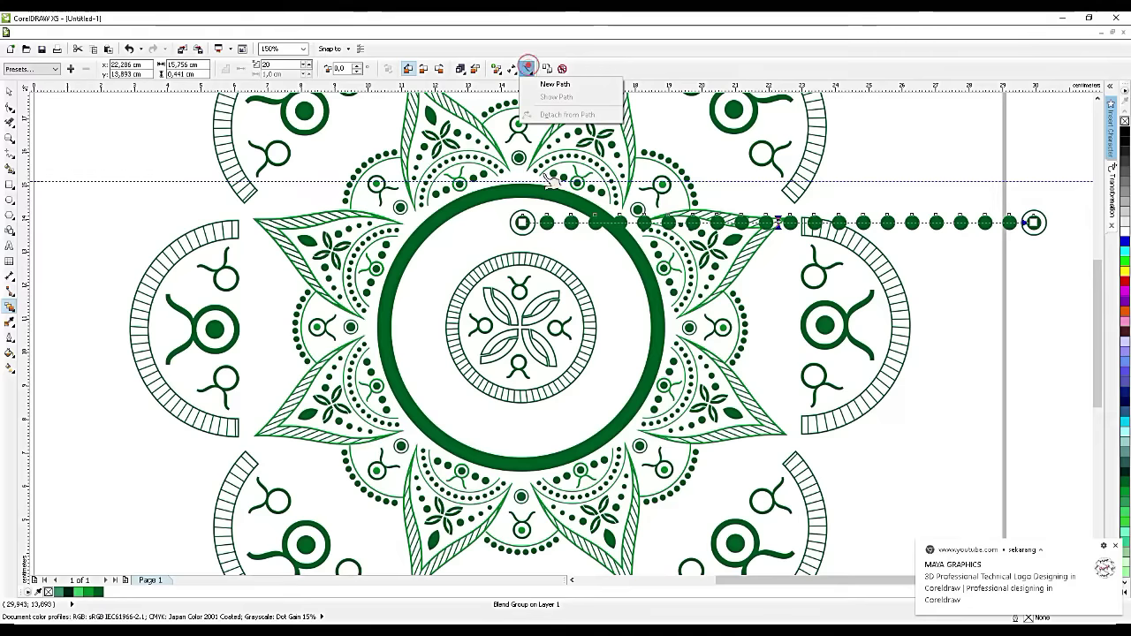
click(555, 84)
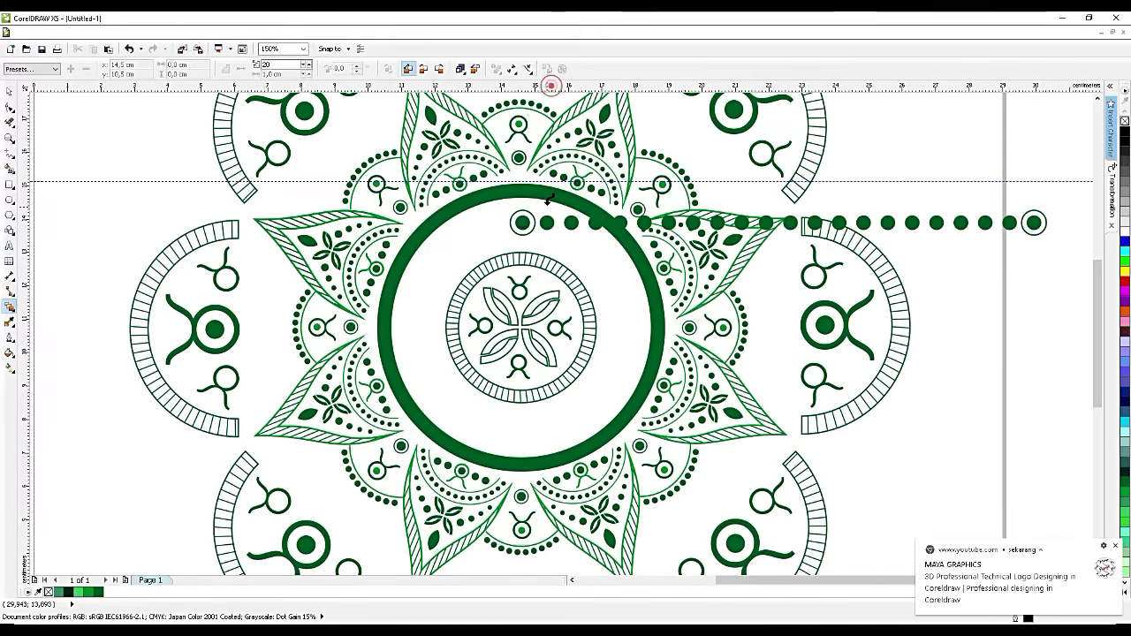
click(557, 204)
click(608, 345)
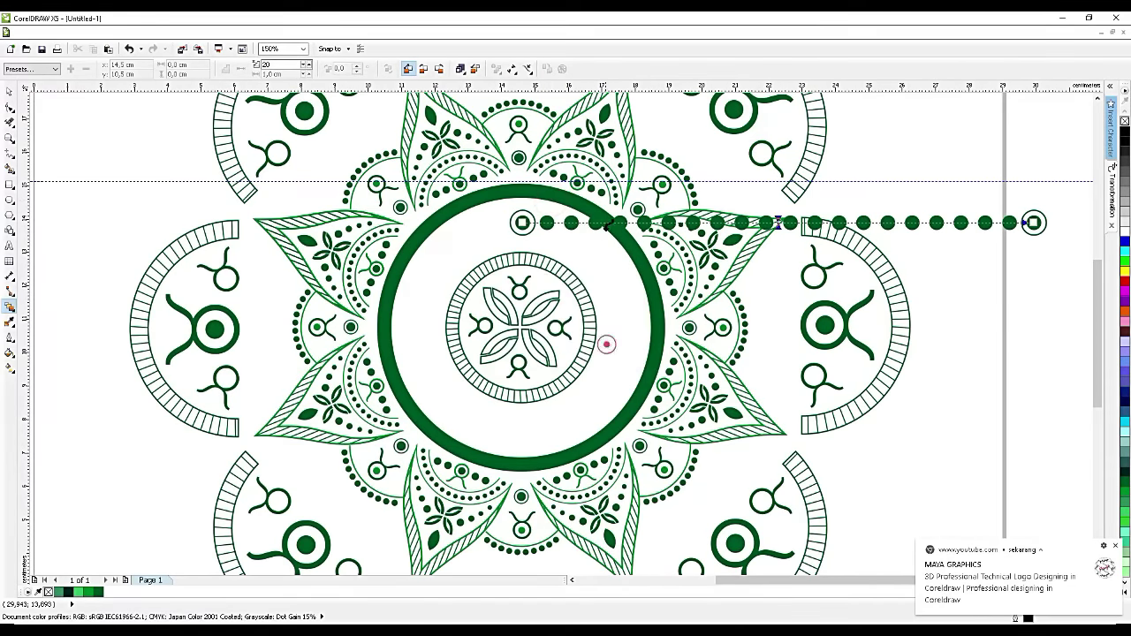
Step: Draw a circle about 5.77 cm wide around the central striped circle and align its centre with the mandala's centre
key(F7)
drag(437, 219, 633, 416)
click(10, 92)
shift+click(448, 215)
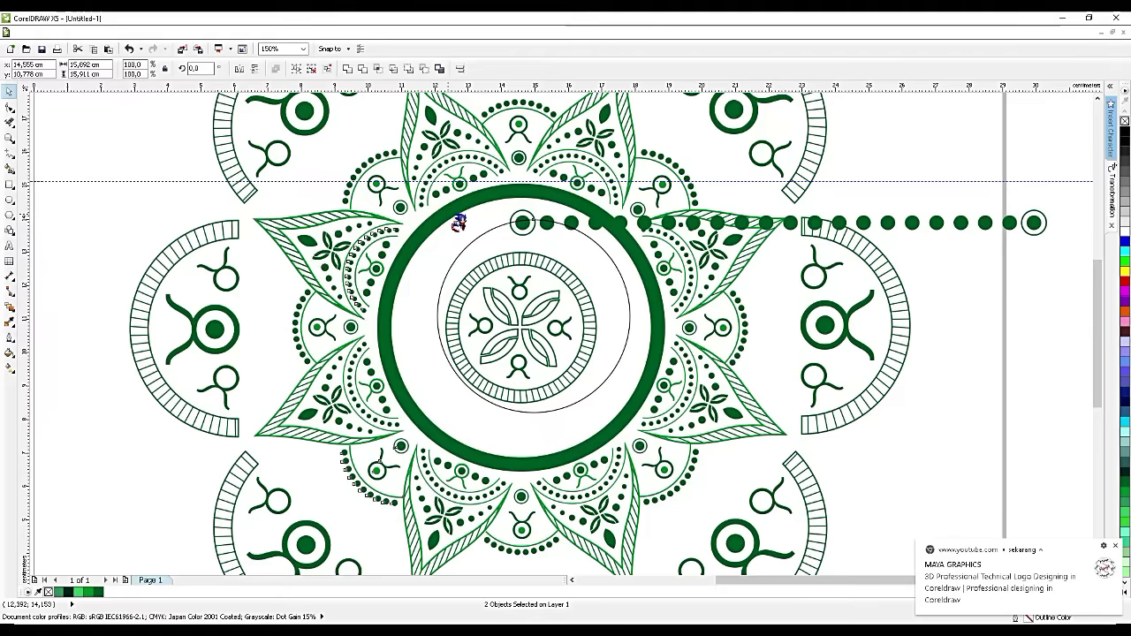
key(c)
key(e)
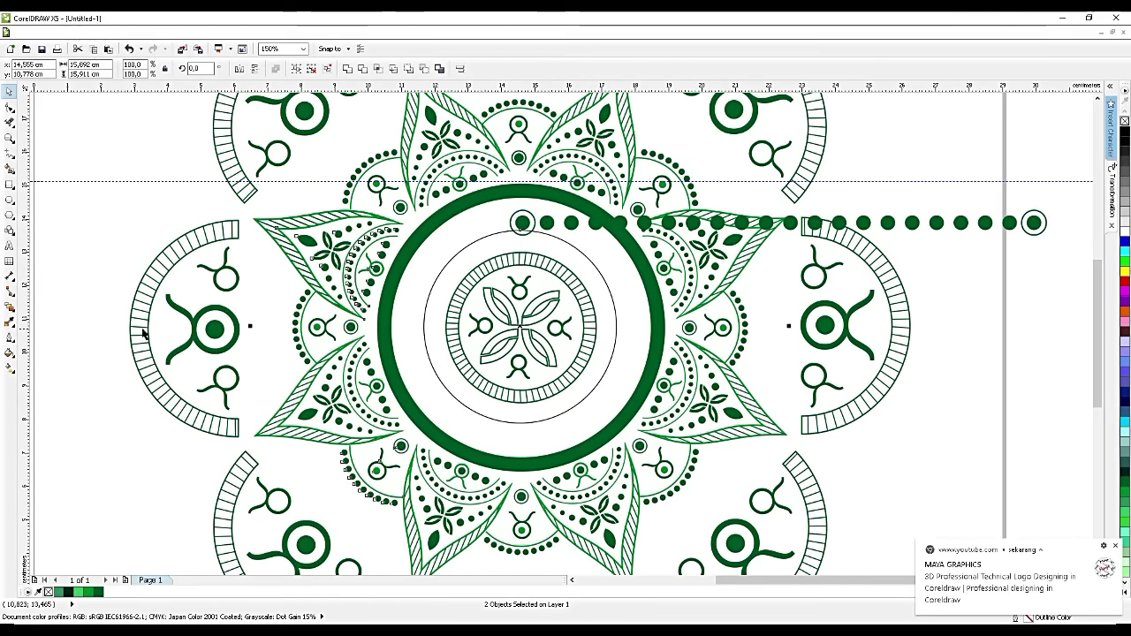
click(110, 250)
Step: Shrink the new path circle proportionally about its centre to 5.552 cm
click(588, 261)
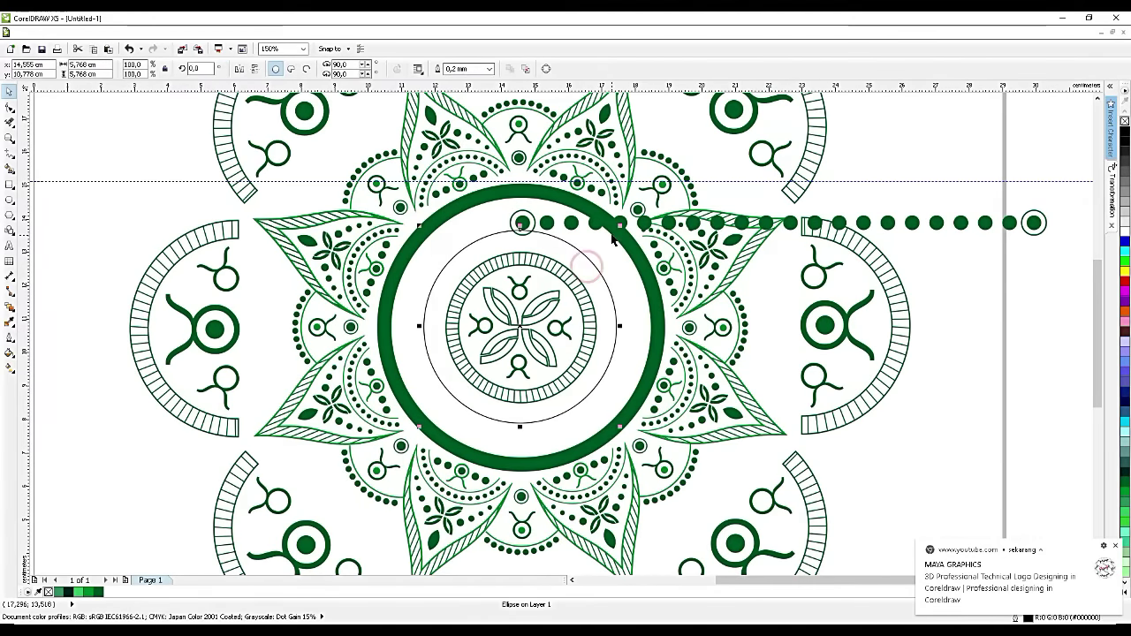
scroll(617, 232, up, 2)
drag(625, 222, 621, 230)
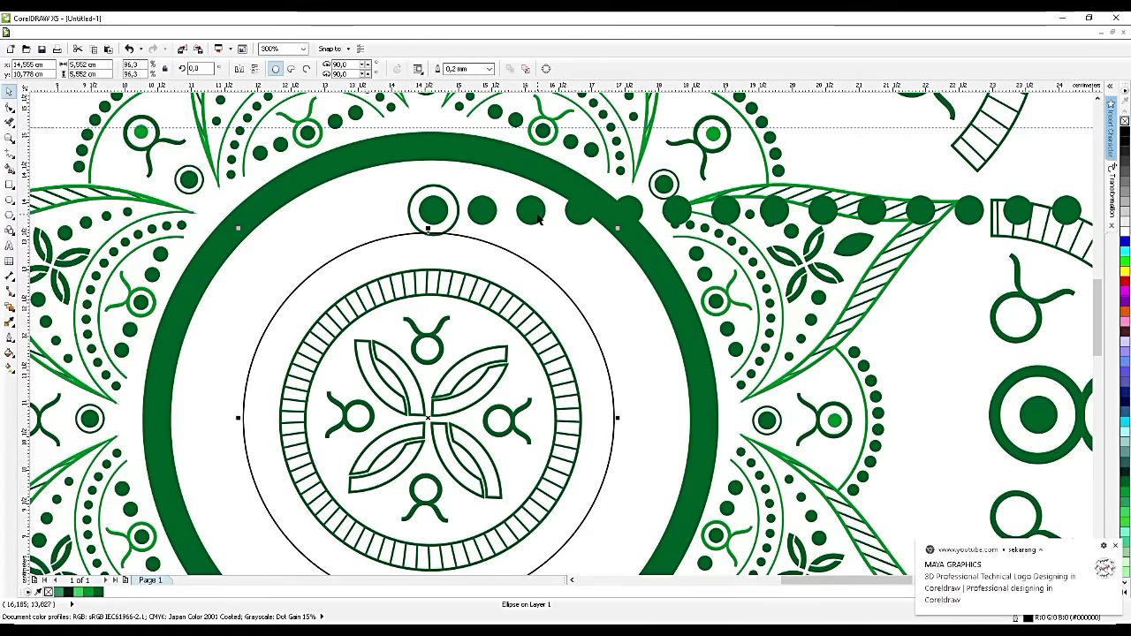
Step: Try to break the dot blend apart and move its dots beyond the page's right edge
click(537, 215)
scroll(537, 214, down, 1)
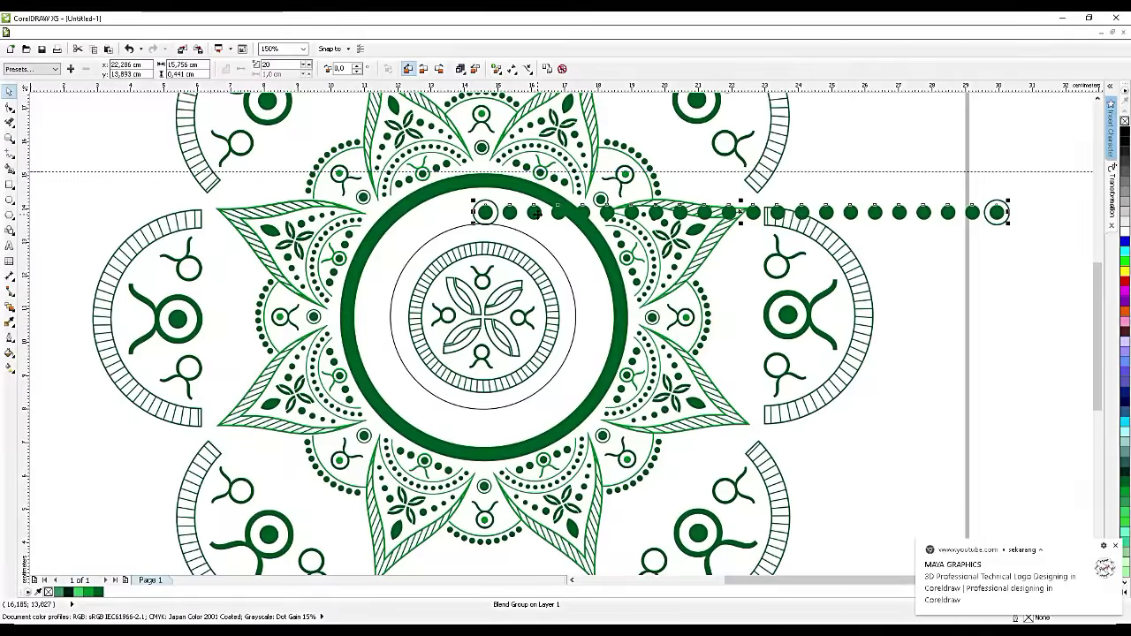
click(492, 203)
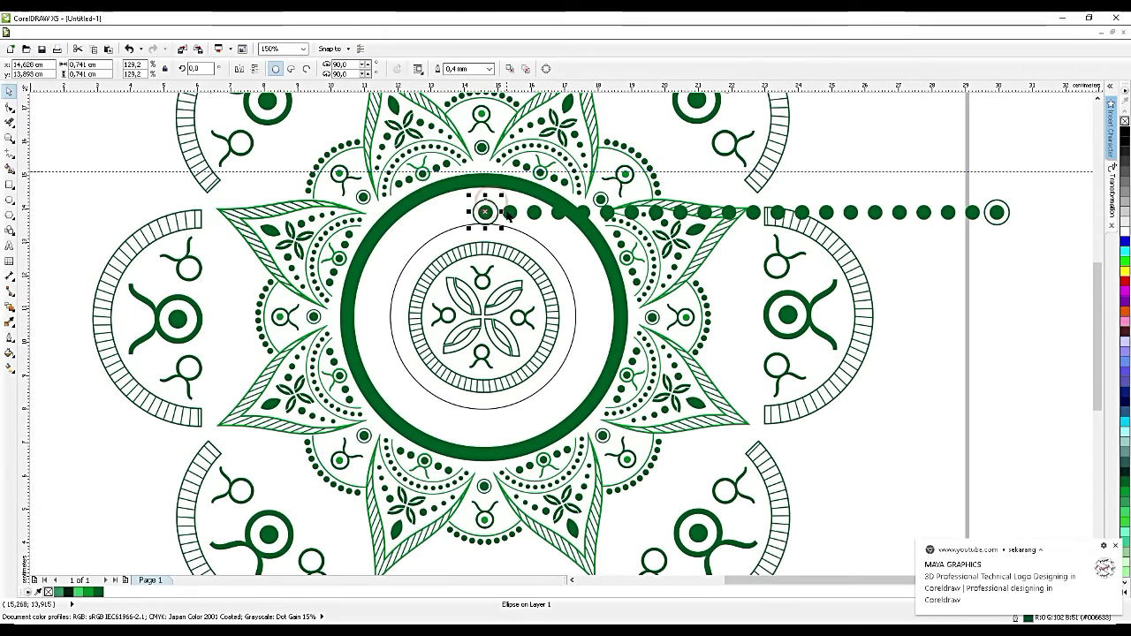
click(509, 212)
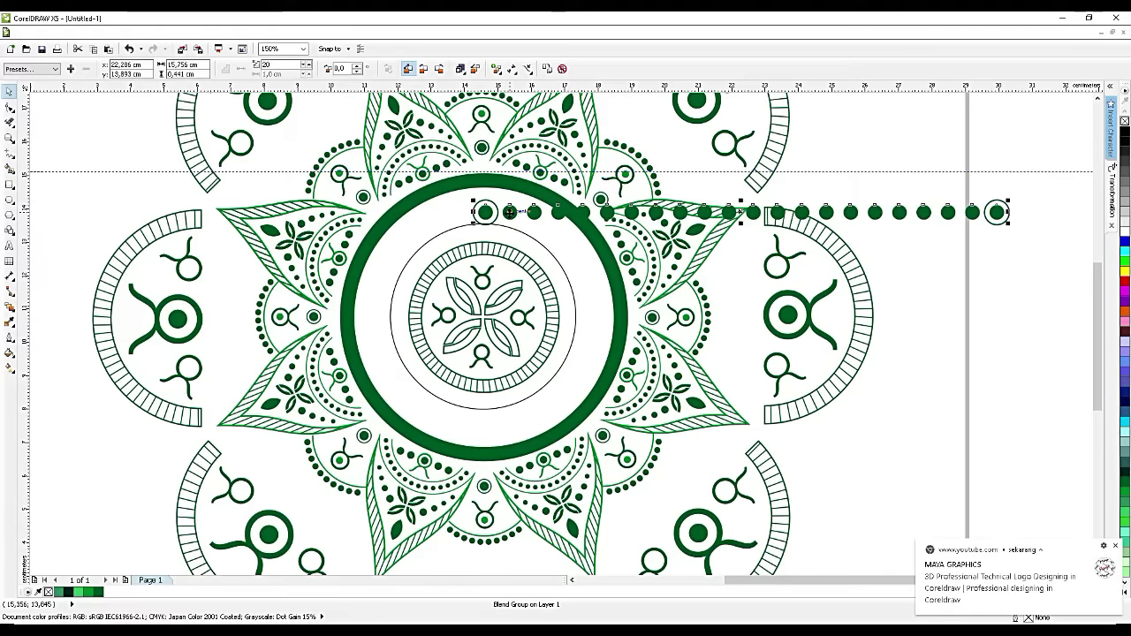
right_click(509, 212)
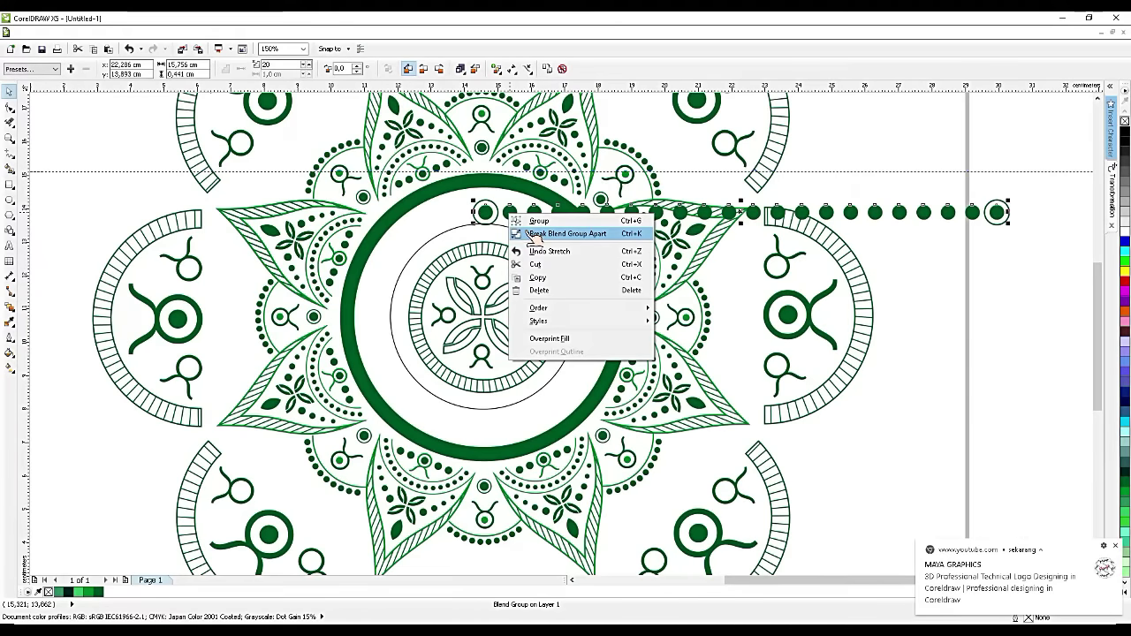
click(528, 234)
drag(504, 212, 781, 191)
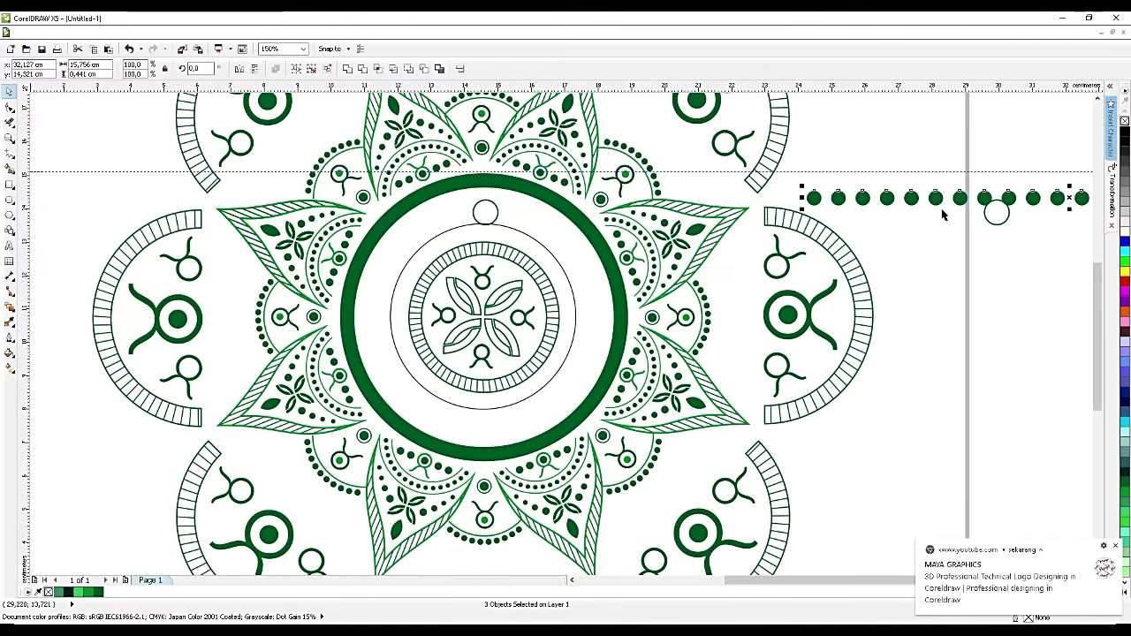
scroll(759, 187, down, 2)
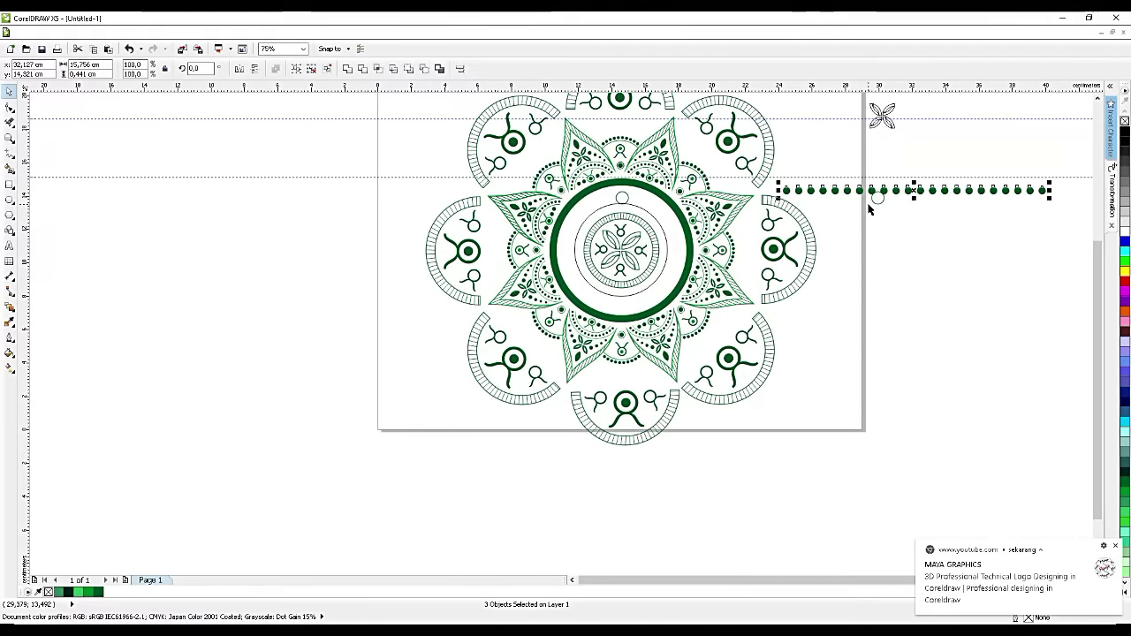
key(ctrl+z)
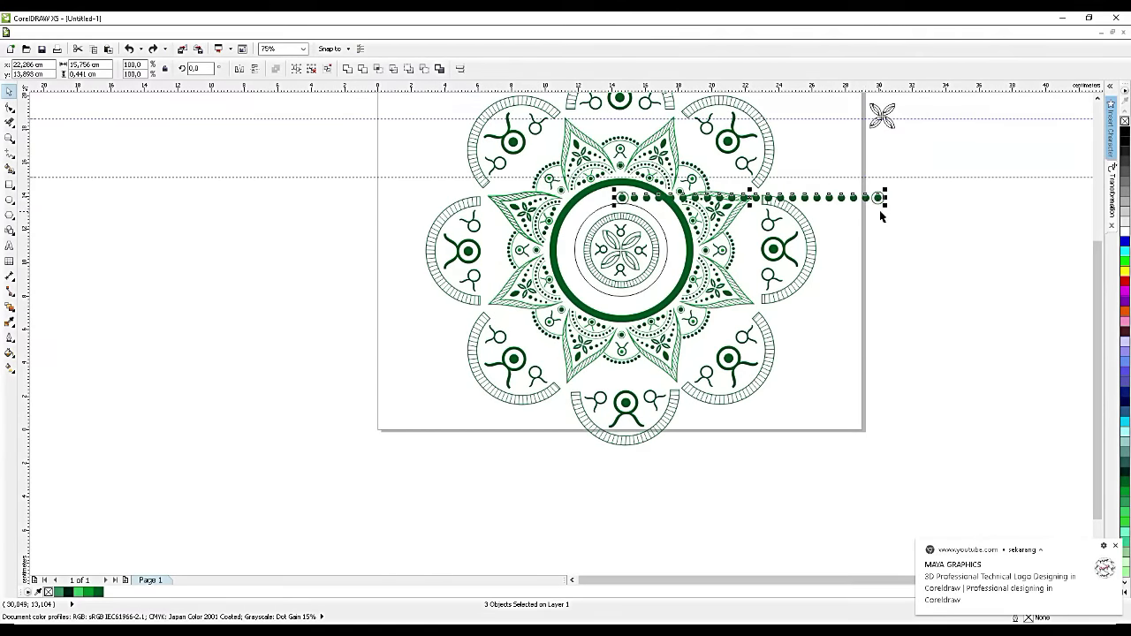
Step: Delete the copied double circle outside the page's right edge together with the blended dots
click(881, 215)
click(877, 199)
scroll(876, 199, up, 2)
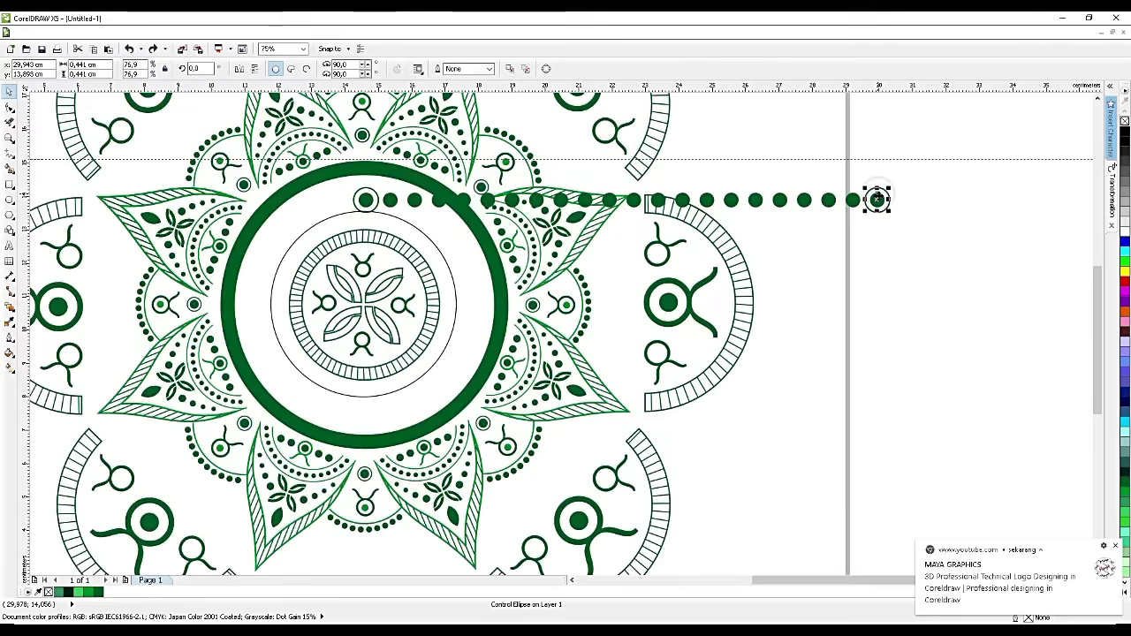
click(888, 206)
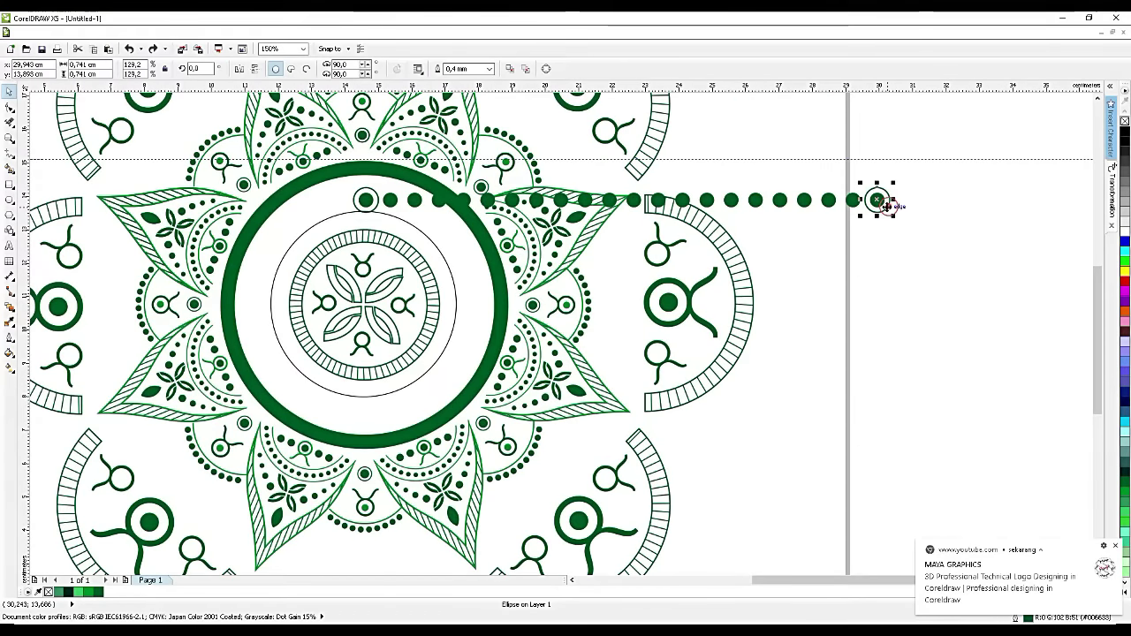
key(Delete)
click(879, 203)
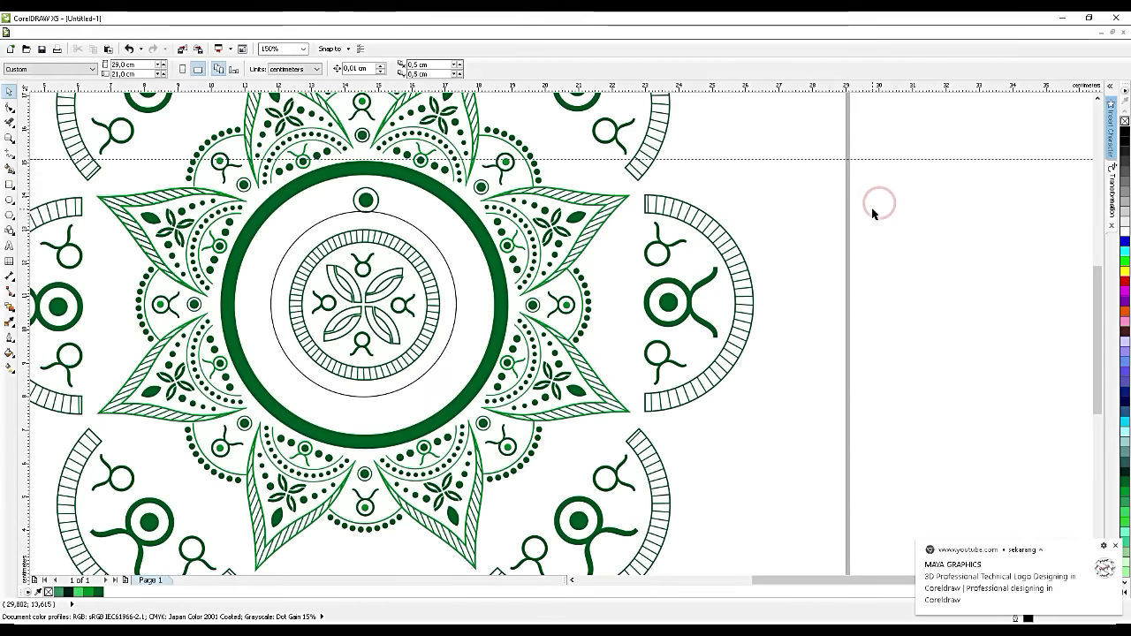
Step: Group the remaining dot with its surrounding circle inside the thick green ring
drag(404, 177, 373, 205)
click(370, 203)
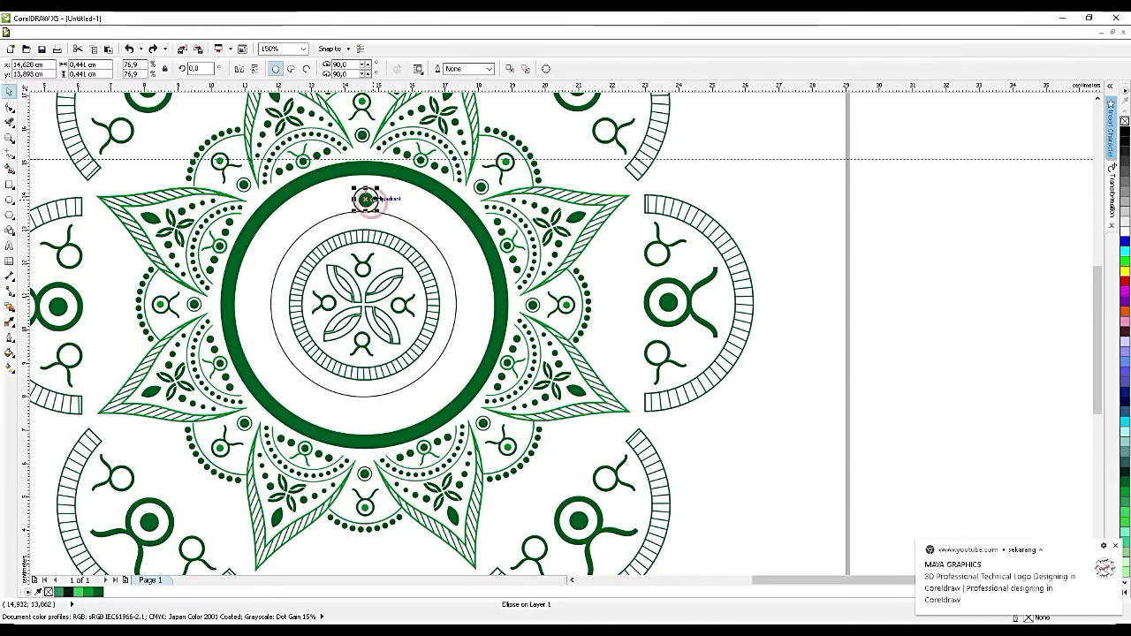
shift+click(374, 195)
key(ctrl+g)
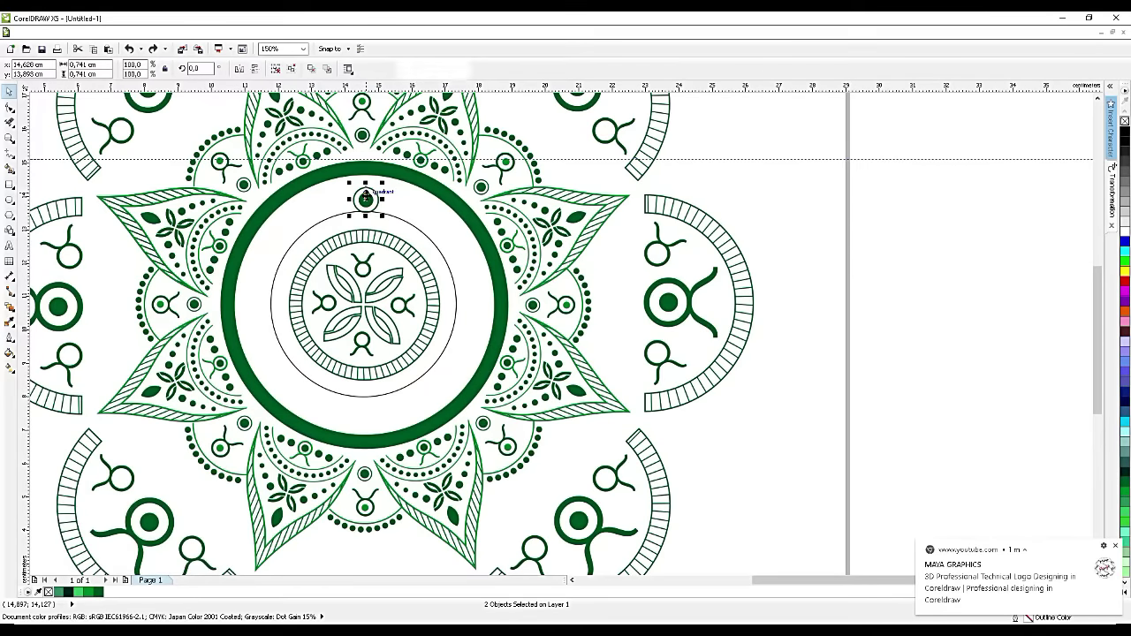
Step: Try to blend the grouped double circle with a copy placed slightly lower beyond the page's right edge
drag(374, 202, 929, 218)
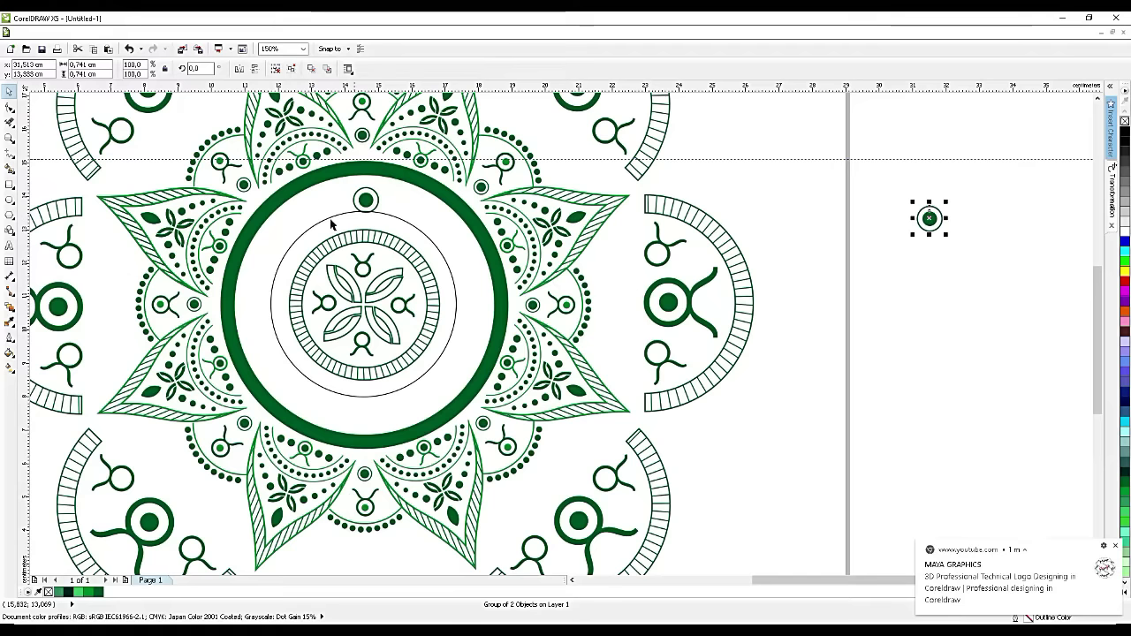
click(10, 307)
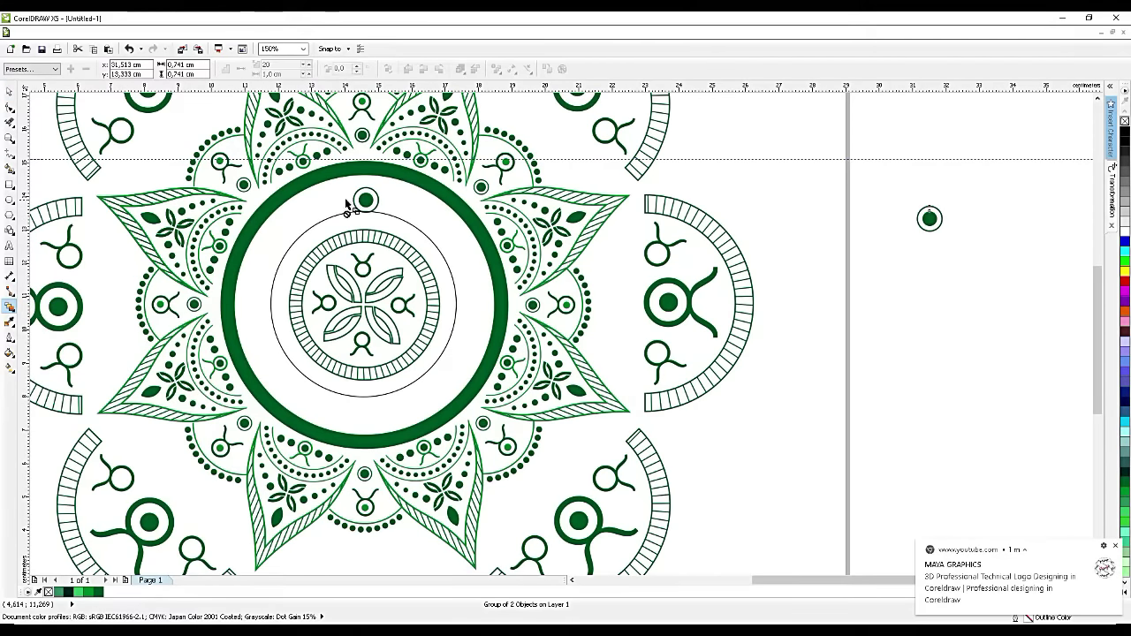
drag(367, 202, 929, 221)
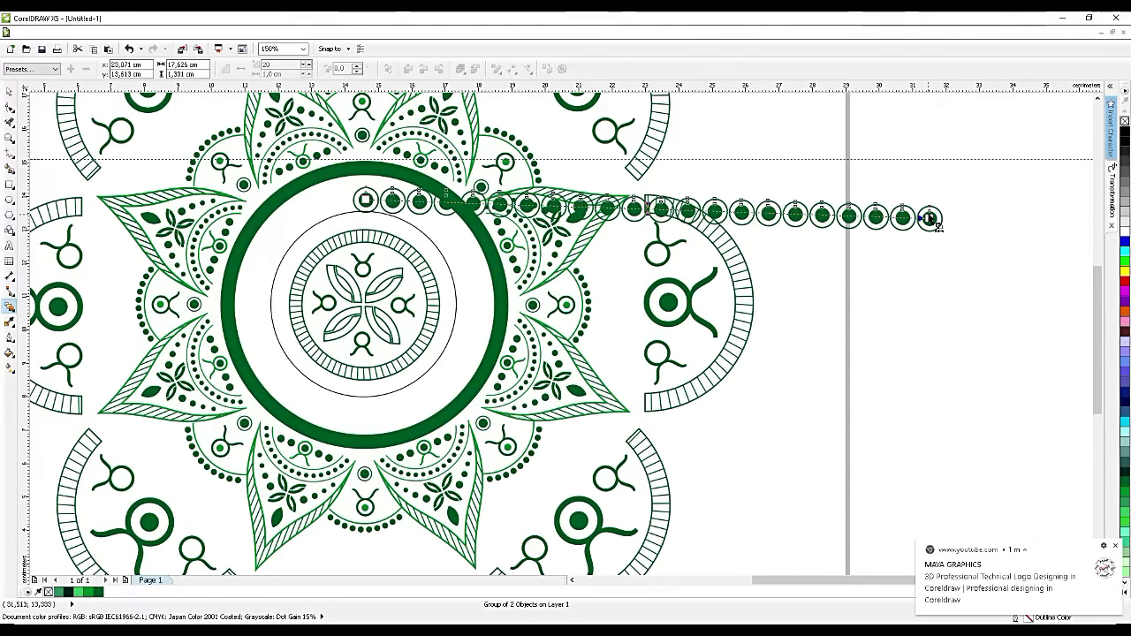
key(ctrl+z)
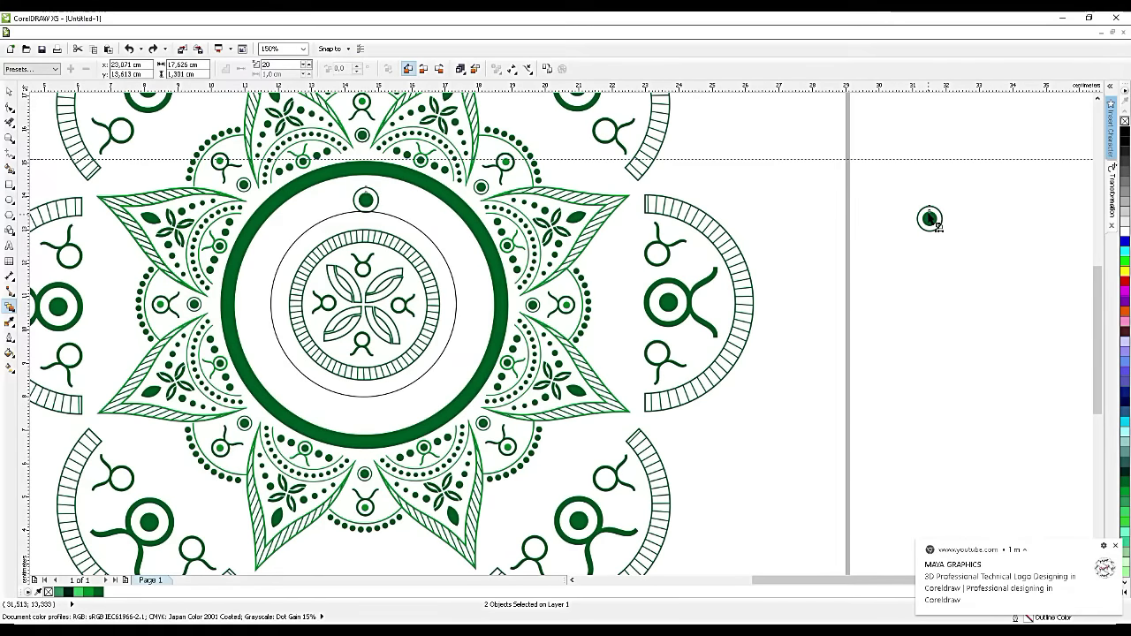
key(ctrl+z)
Step: Move the duplicate double circle beyond the page's right edge, level with the original, and blend the two groups with 20 steps
click(12, 91)
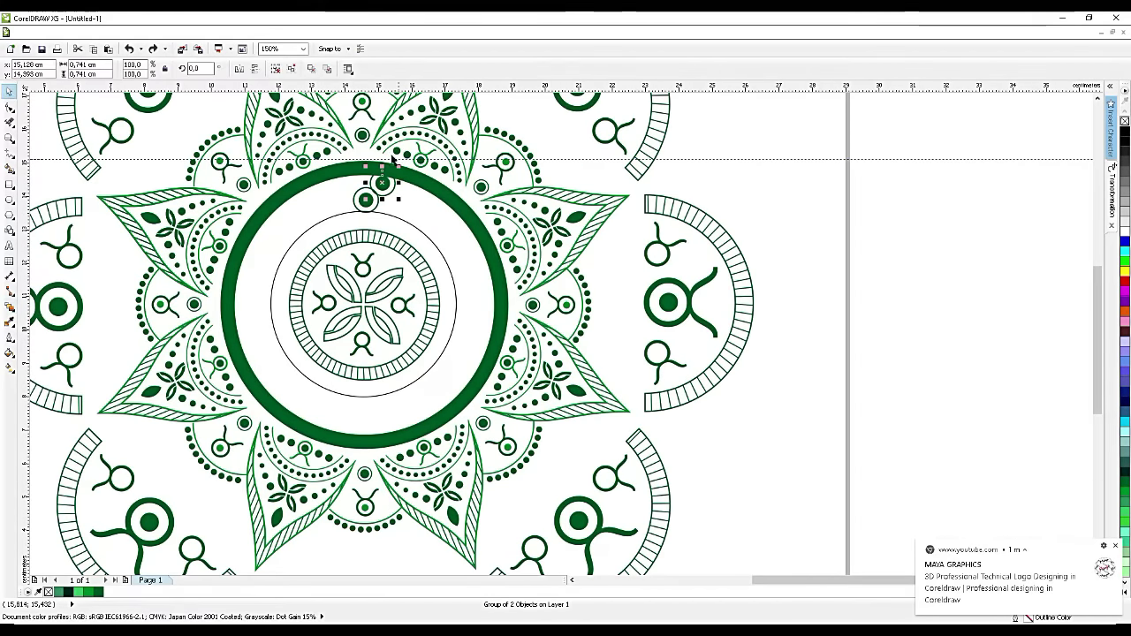
drag(381, 183, 998, 200)
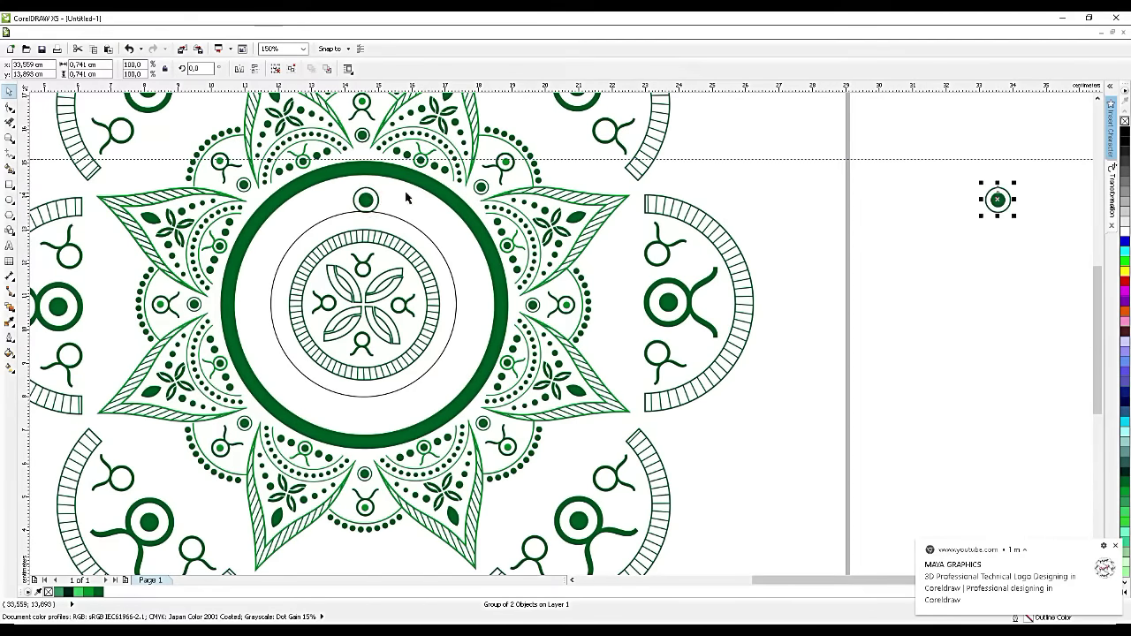
click(9, 306)
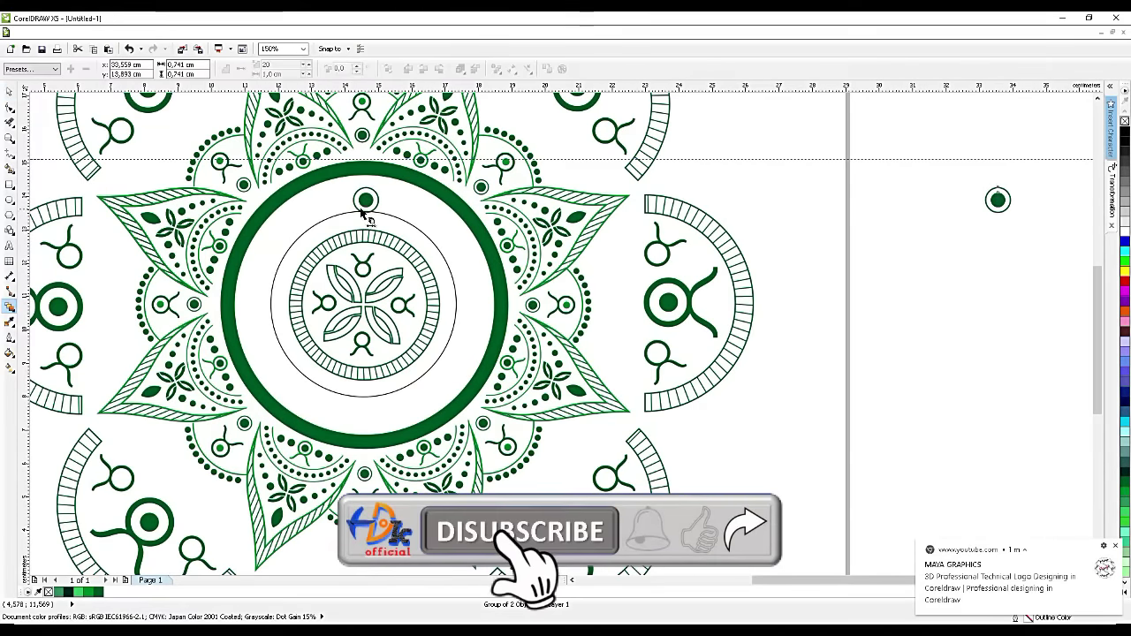
drag(570, 185, 998, 200)
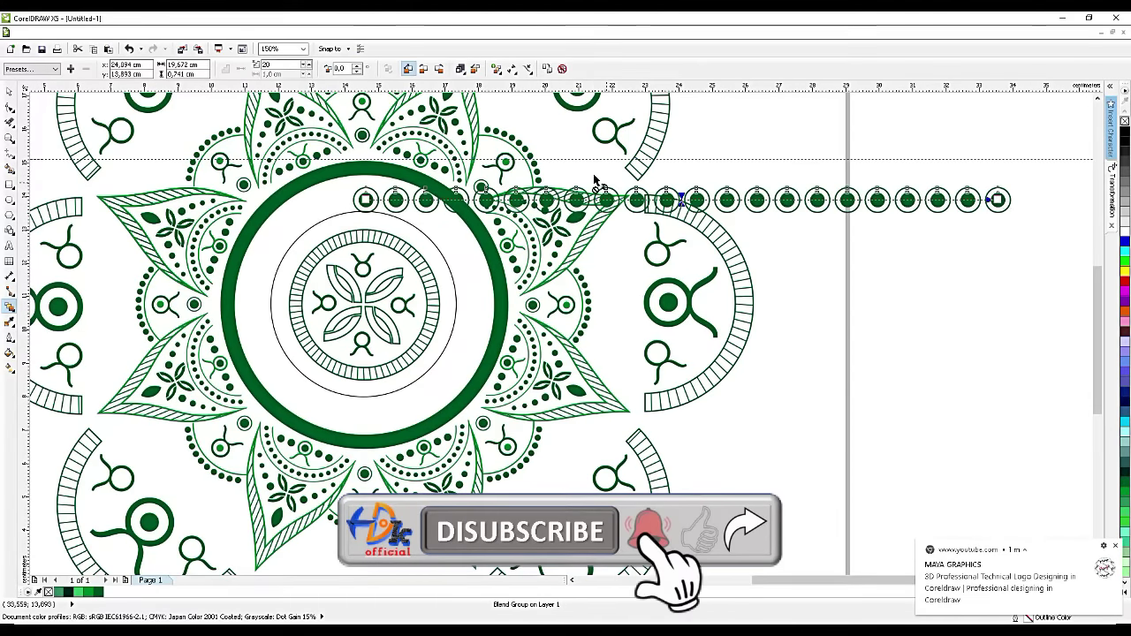
Step: Assign the thin inner circle as the blend's new path and spread the double circles around its whole circumference
click(527, 68)
click(549, 85)
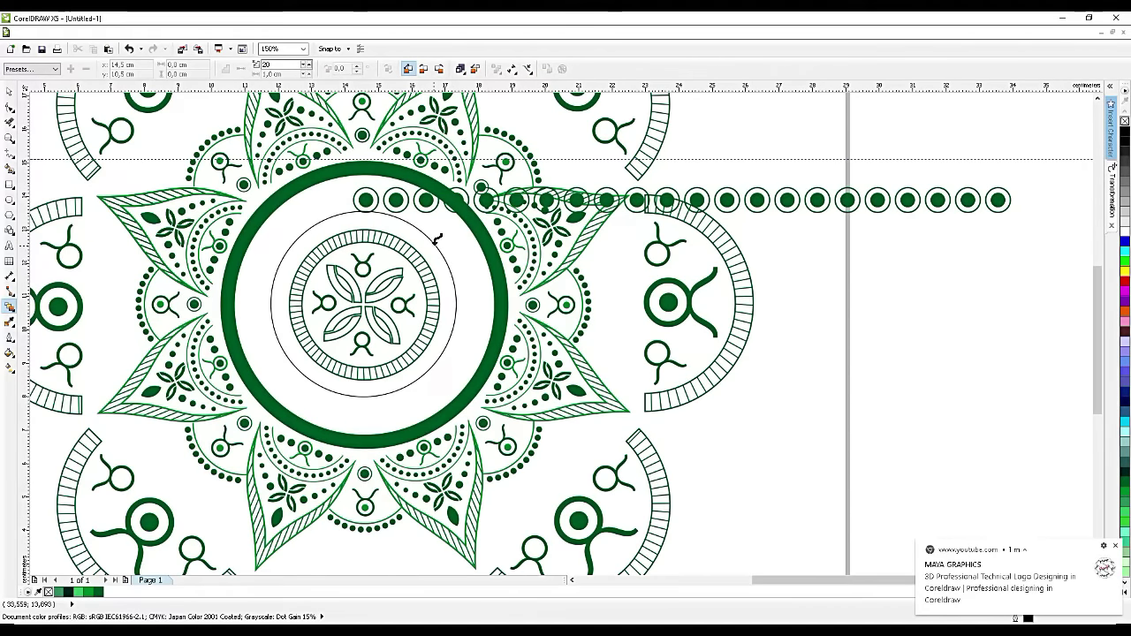
click(436, 238)
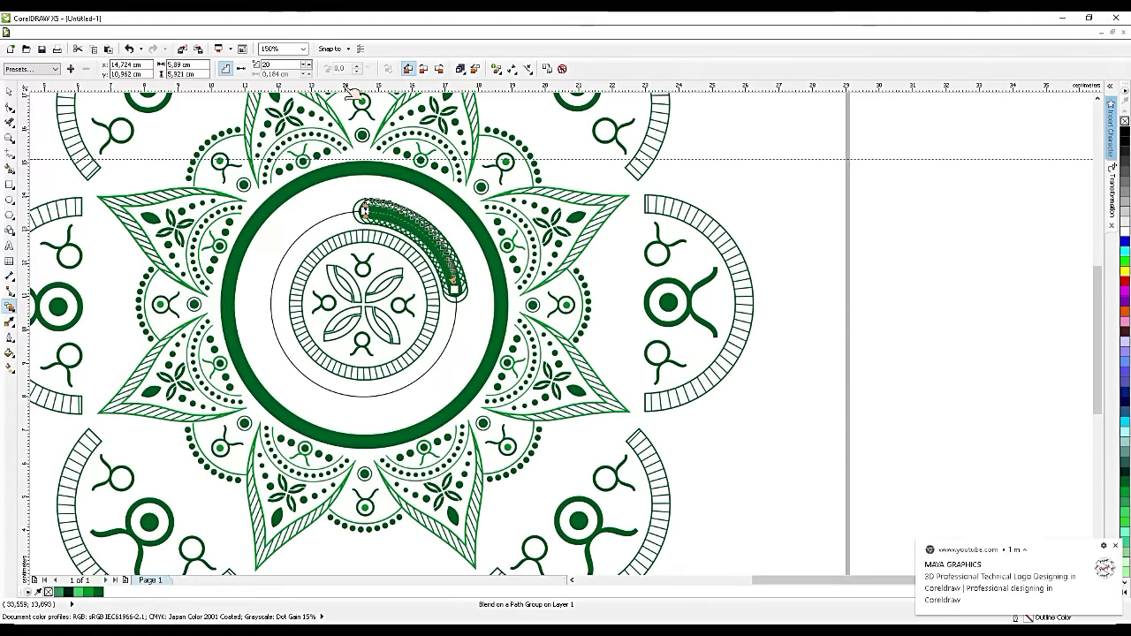
drag(453, 289, 332, 279)
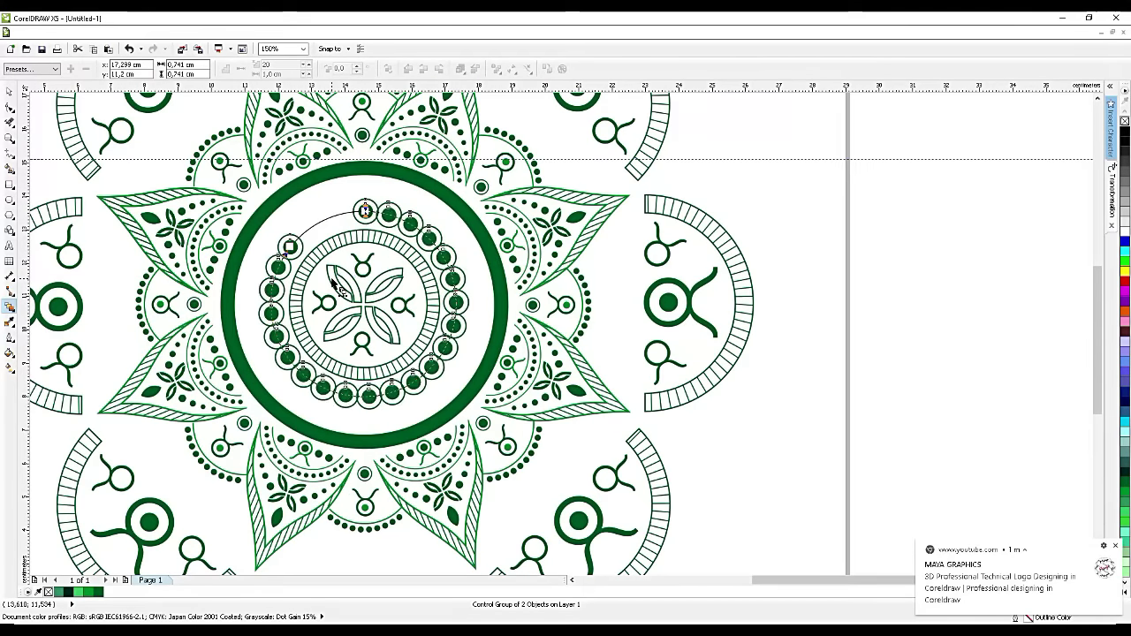
drag(318, 224, 348, 210)
scroll(329, 217, up, 1)
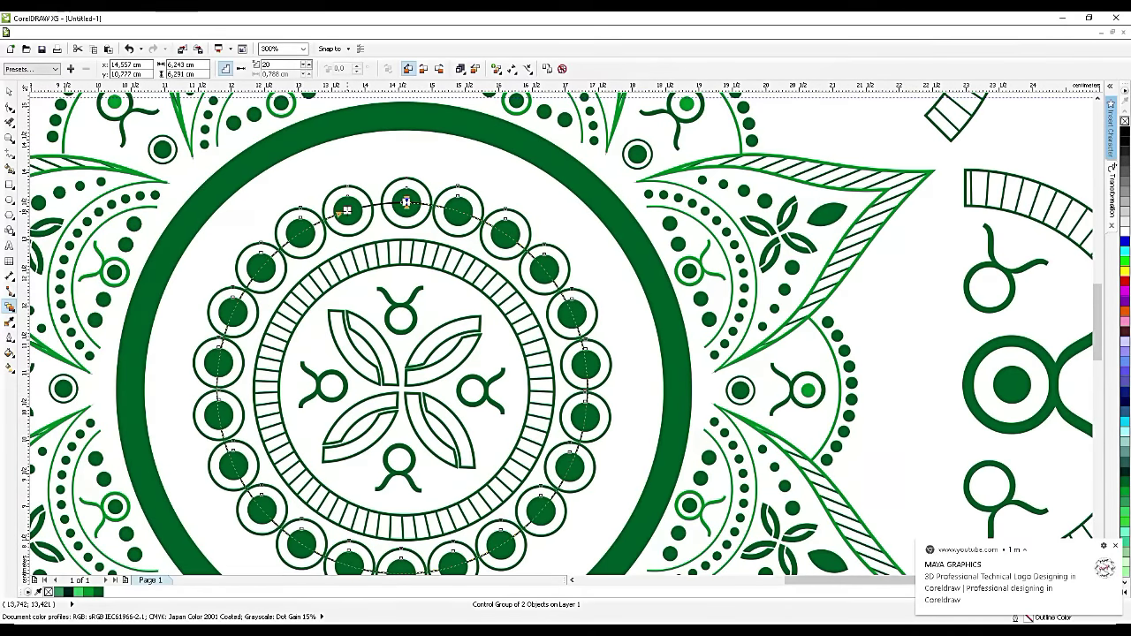
Step: Set the blend to 15 steps and shift its end double circle along the path to even out the spacing
double_click(274, 64)
text(30)
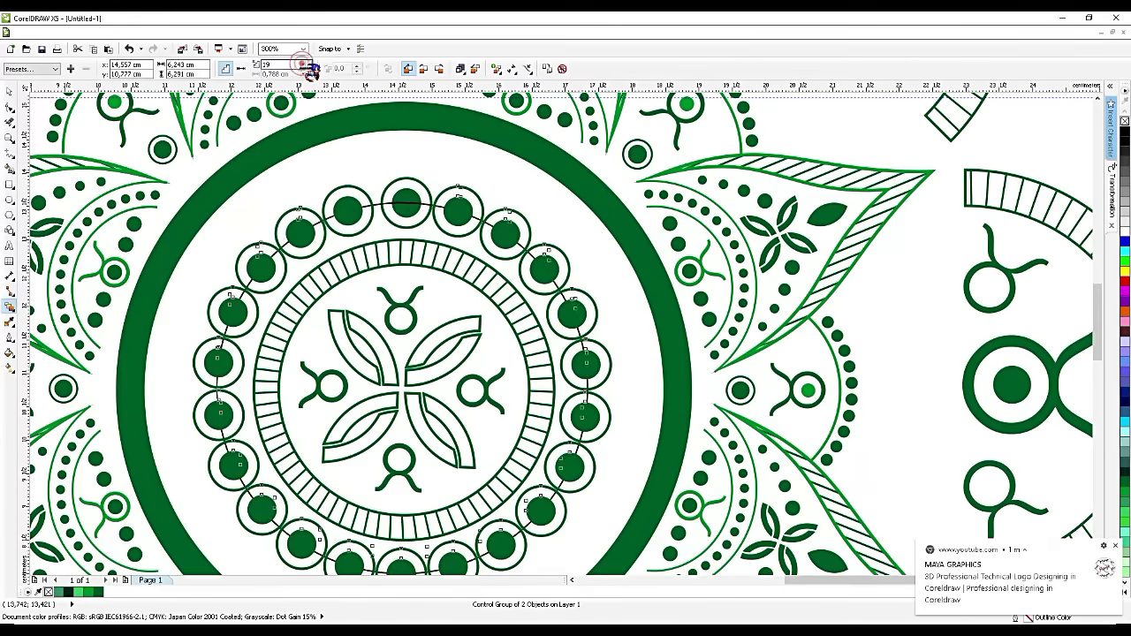
key(Return)
click(305, 69)
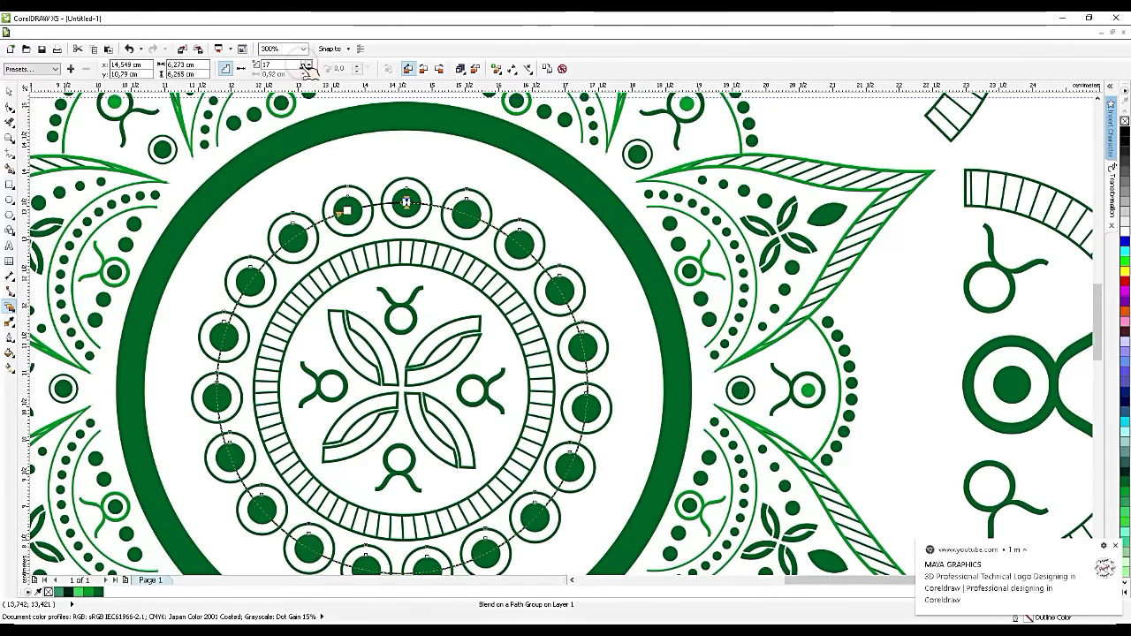
click(305, 69)
click(305, 69)
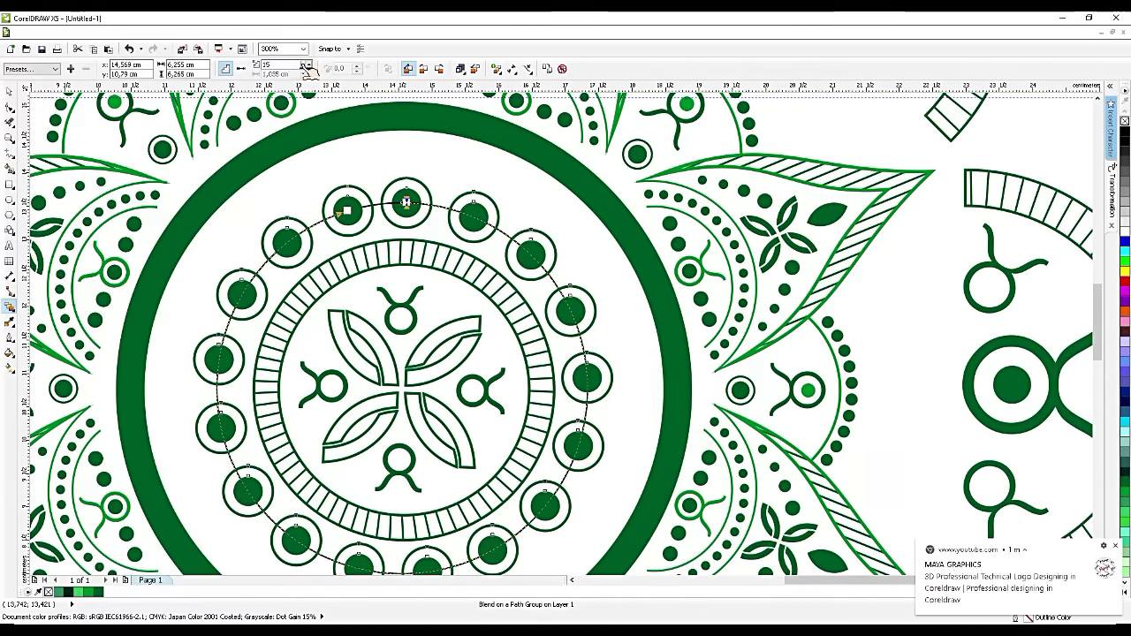
drag(348, 211, 335, 213)
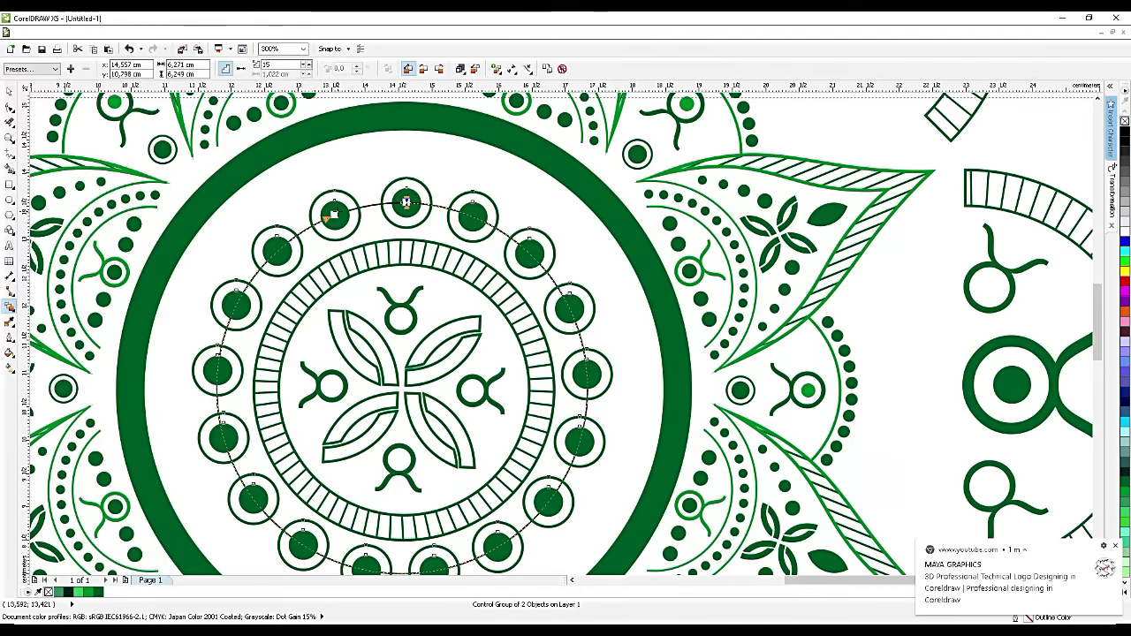
Step: Enlarge the ring of double circles proportionally about its centre to about 6.99 cm wide
click(18, 92)
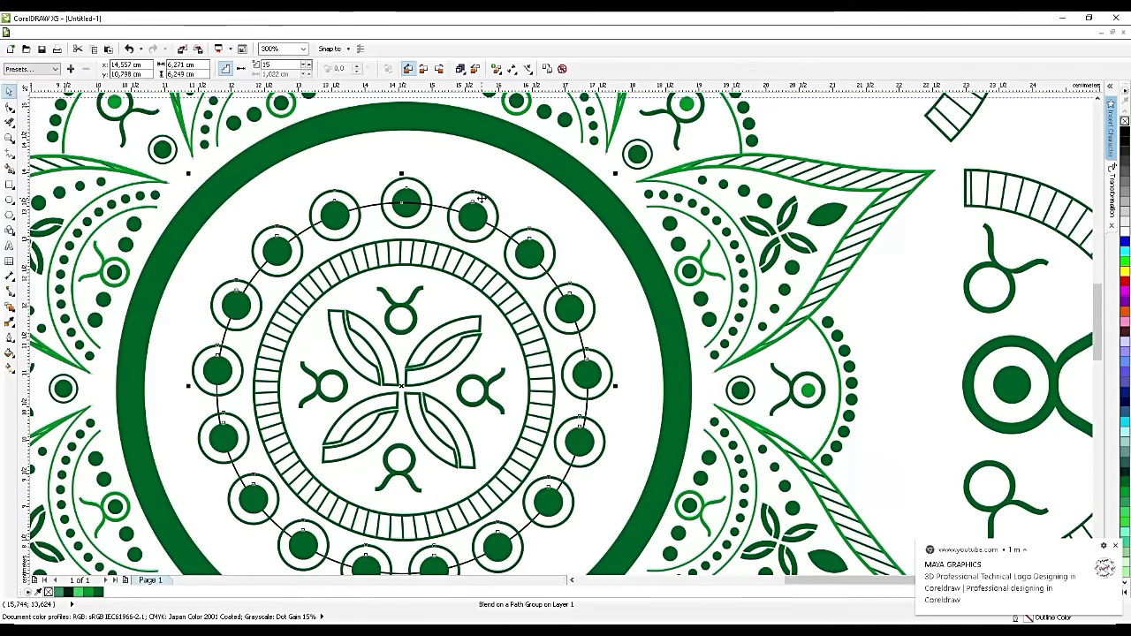
drag(614, 174, 638, 152)
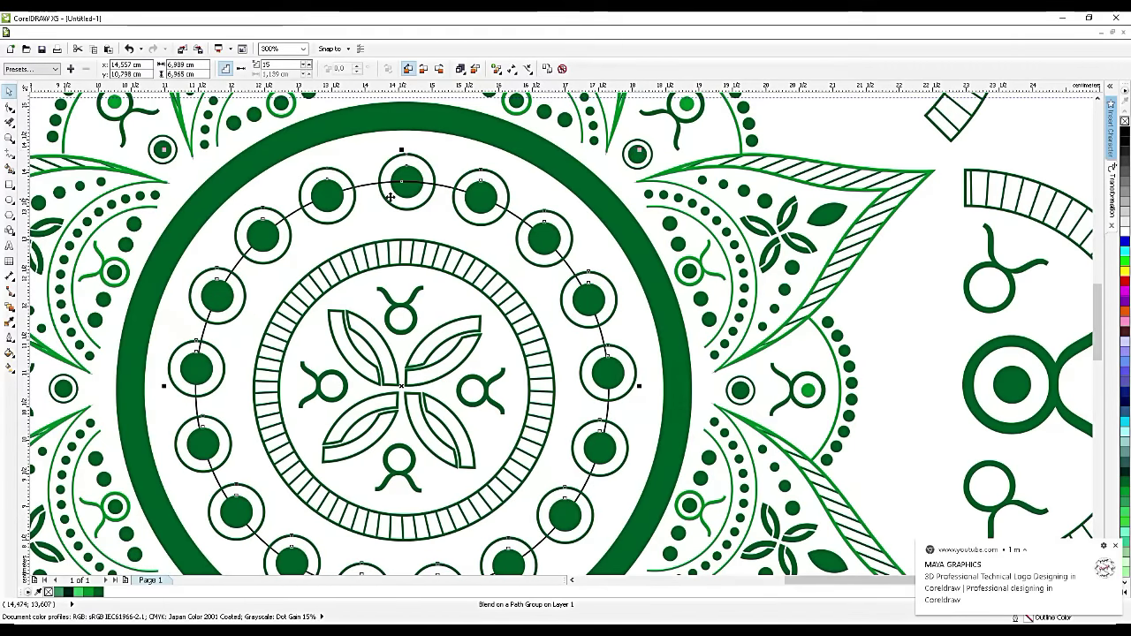
scroll(559, 228, down, 2)
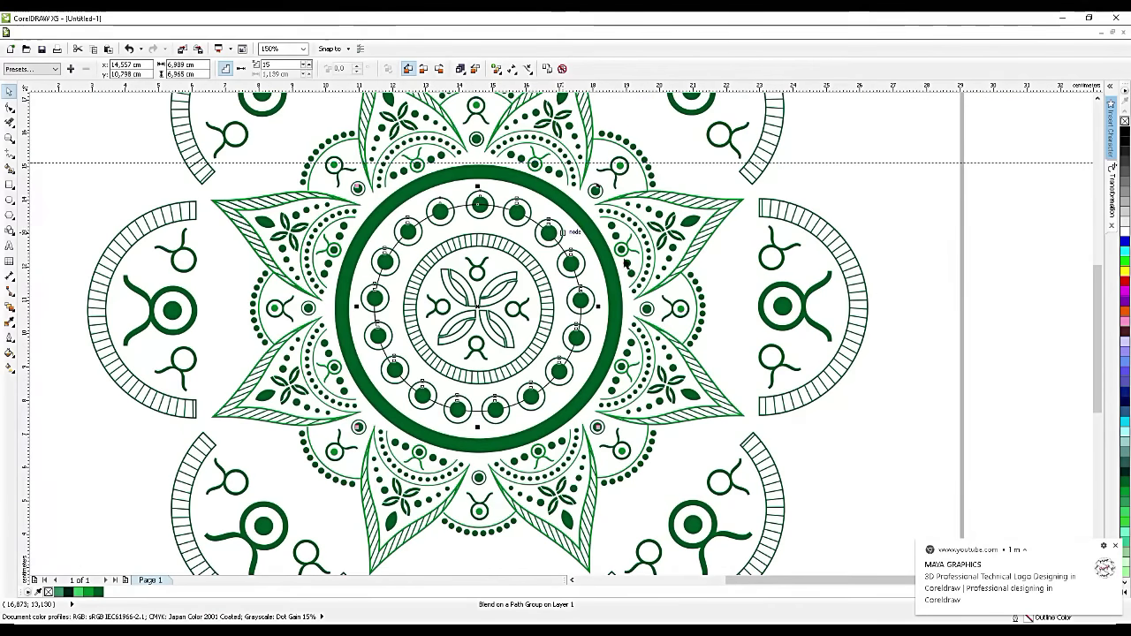
Step: Remove the thin outline of the path circle running through the ring of double circles
click(937, 290)
right_click(462, 213)
key(Escape)
click(810, 174)
click(459, 207)
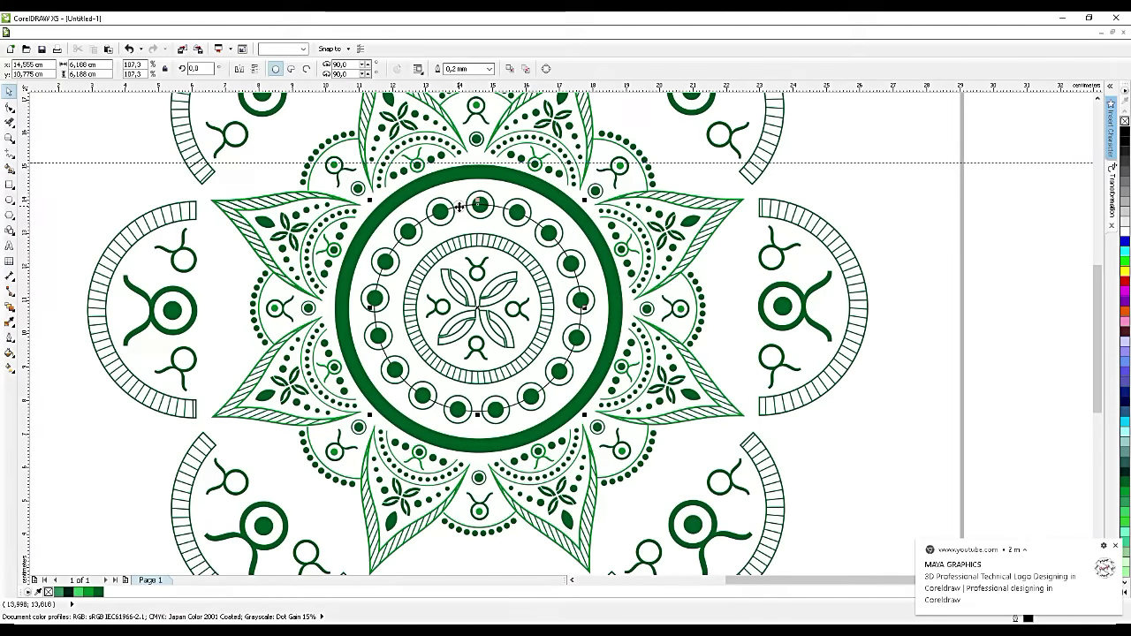
key(Escape)
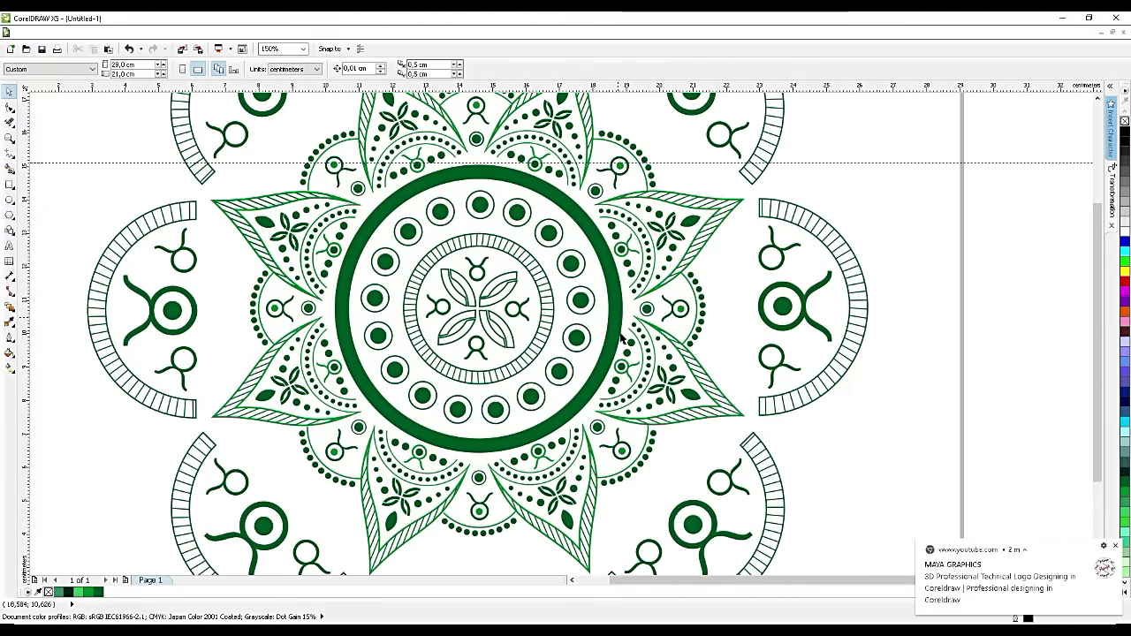
Step: Select all objects of the mandala and group them
scroll(622, 337, down, 2)
drag(417, 192, 749, 469)
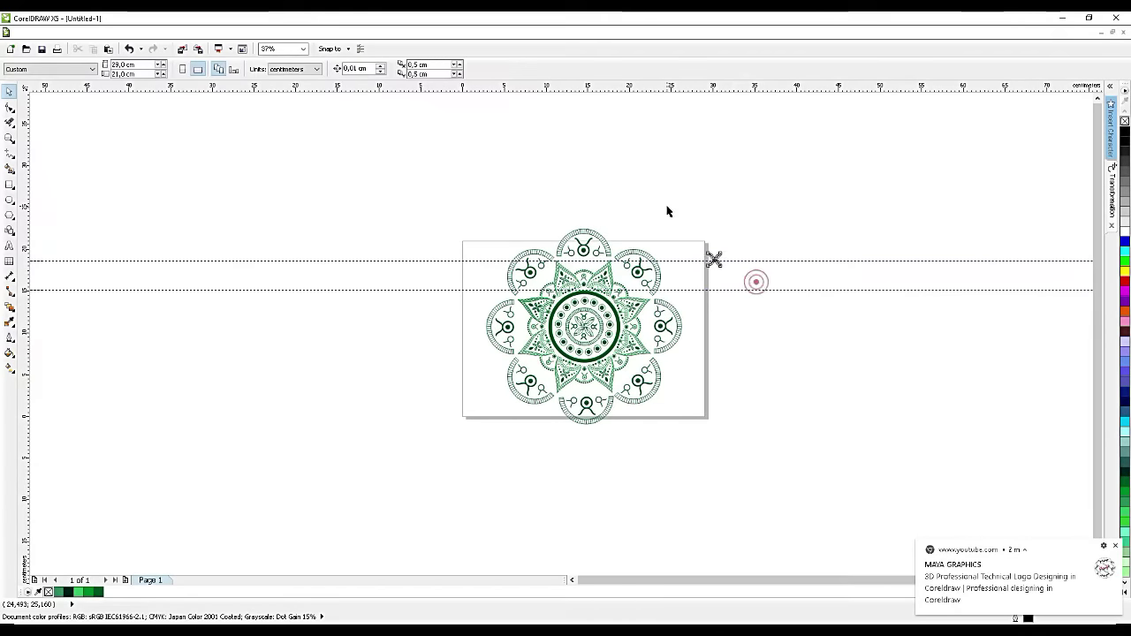
drag(436, 210, 744, 446)
key(ctrl+g)
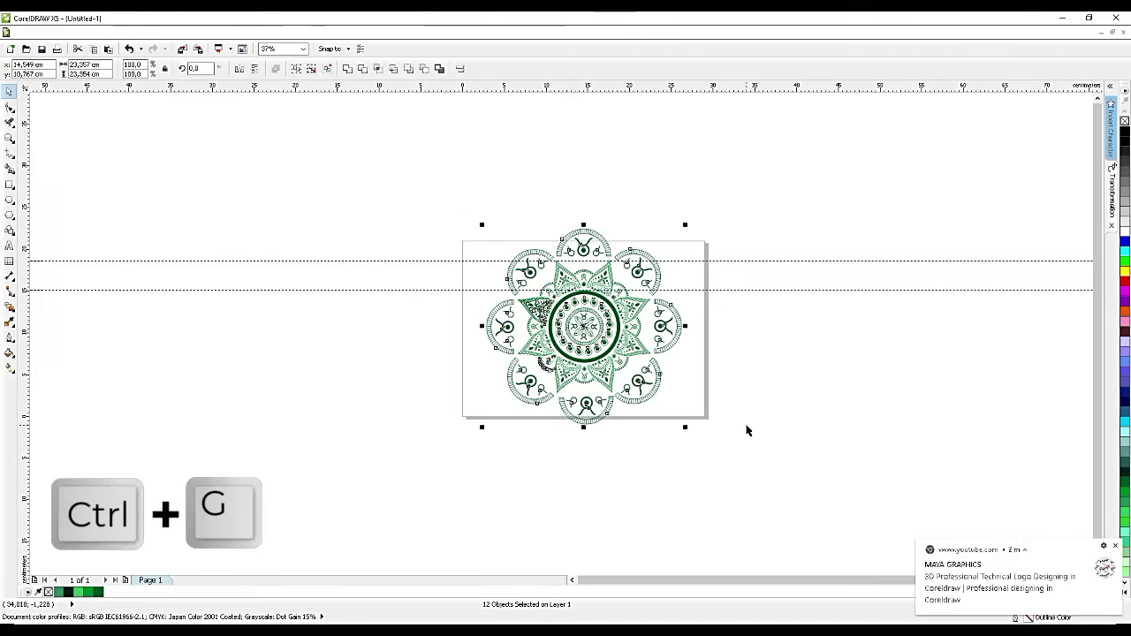
Step: Scale the grouped mandala proportionally about its centre to about 16.9 cm wide and move it to overlap the page's left edge
drag(685, 224, 658, 251)
scroll(626, 310, up, 2)
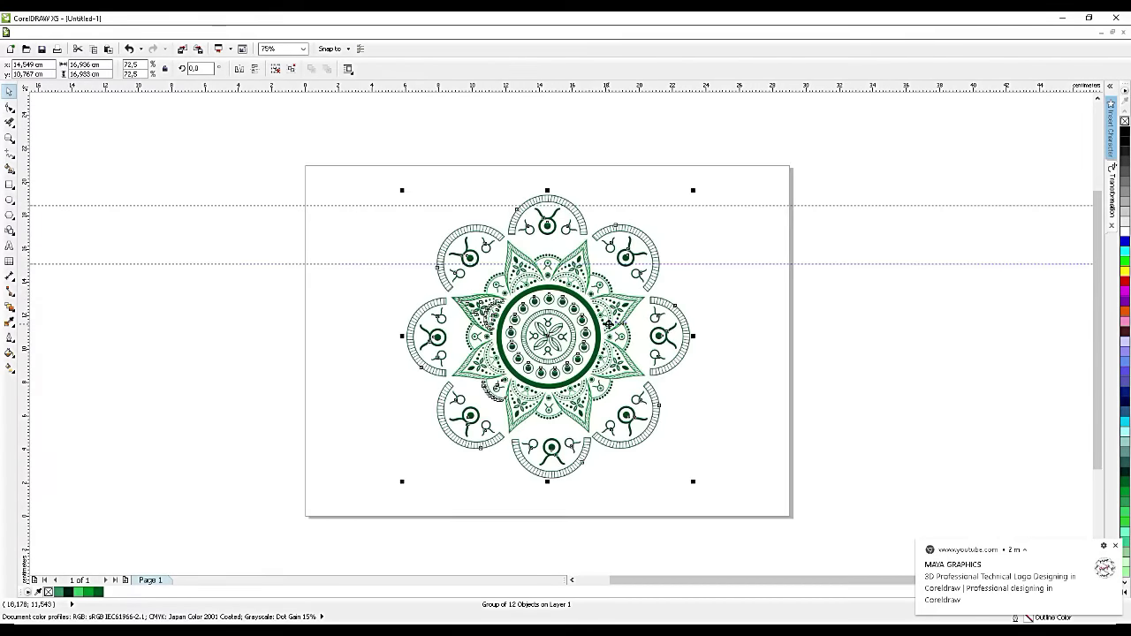
drag(608, 323, 491, 317)
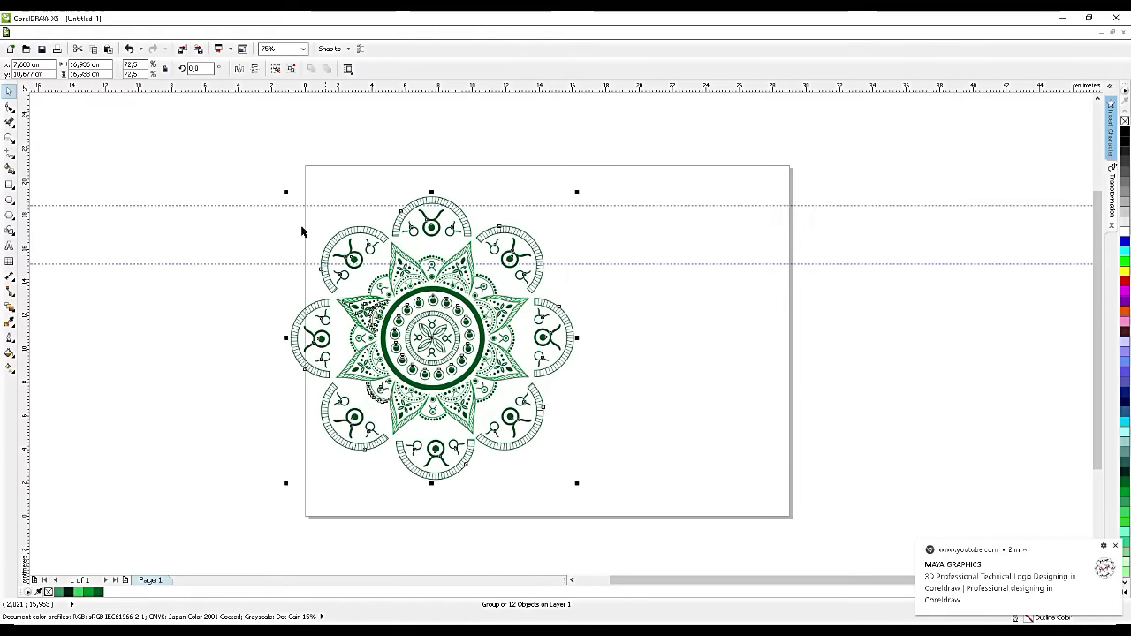
Step: Delete both horizontal guidelines crossing the page
click(270, 207)
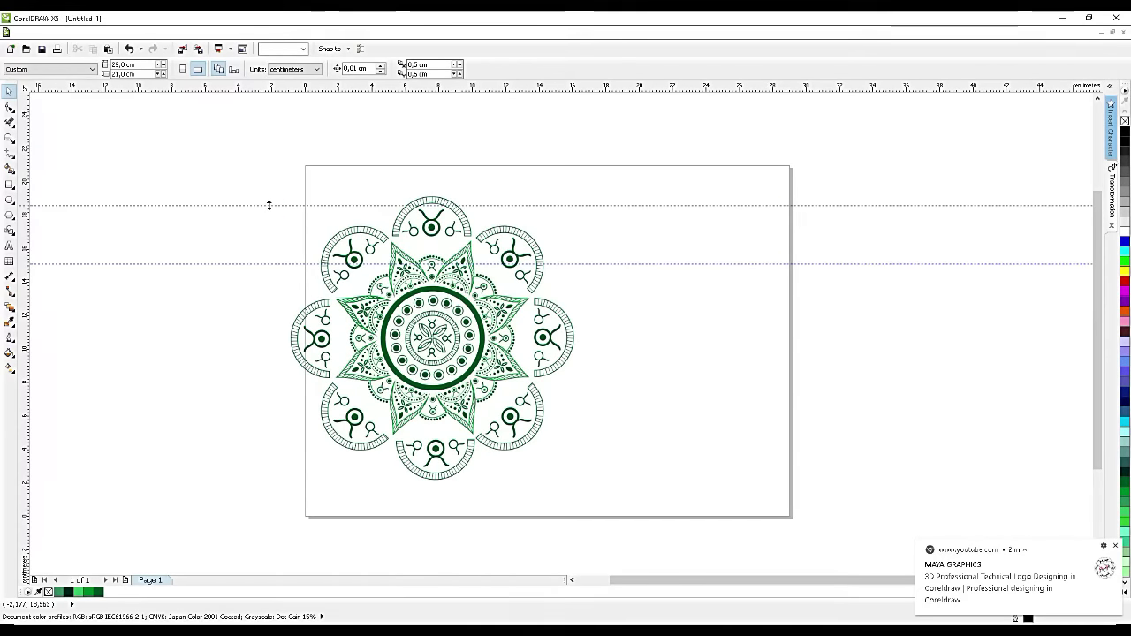
double_click(270, 206)
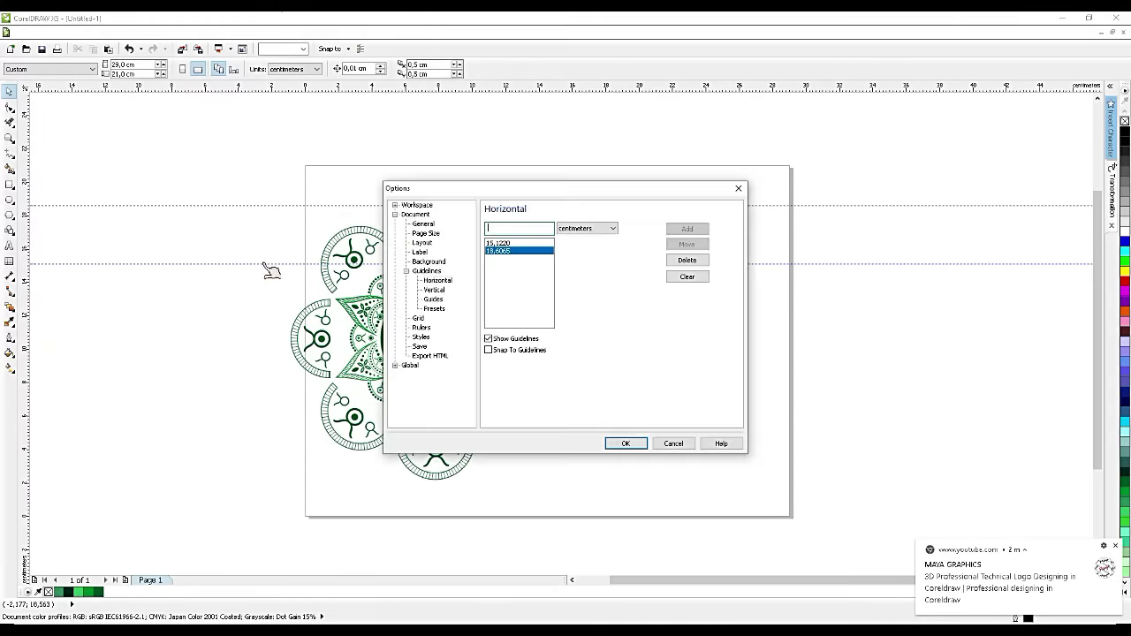
click(673, 443)
key(Delete)
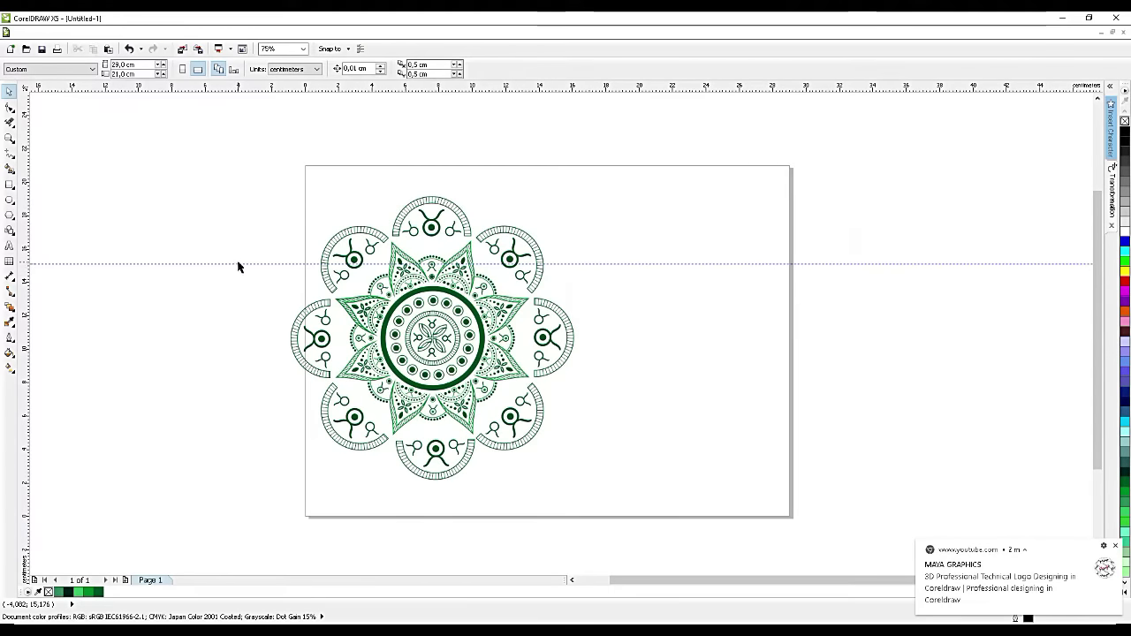
click(238, 264)
key(Delete)
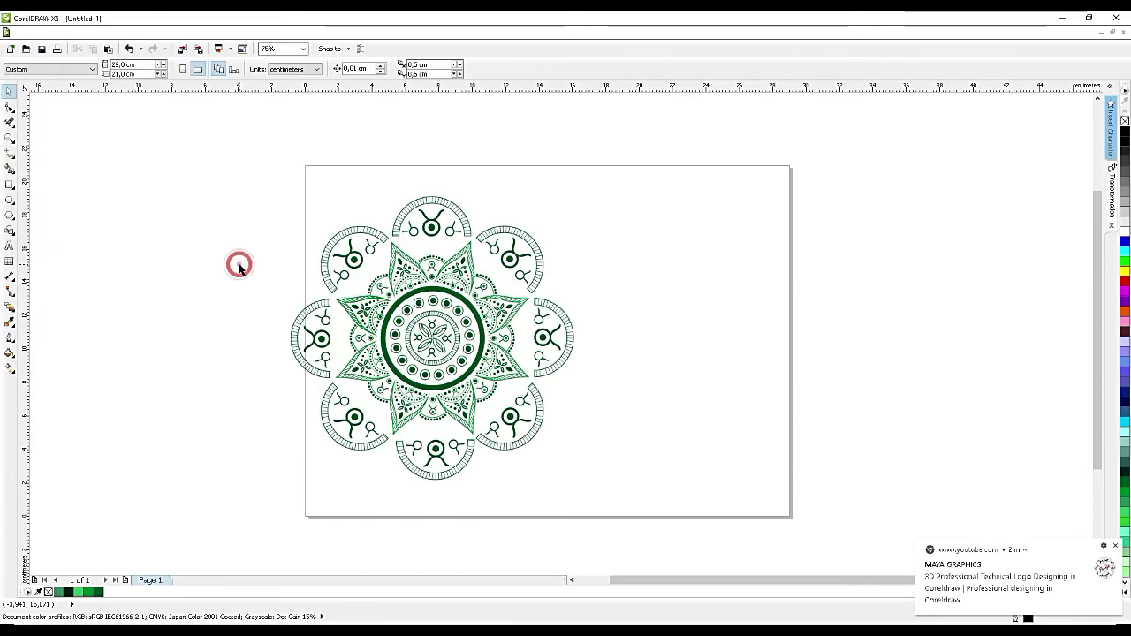
Step: Create a page-sized rectangle, apply a horizontal linear fountain fill across its full width and recolour the gradient's end
click(378, 311)
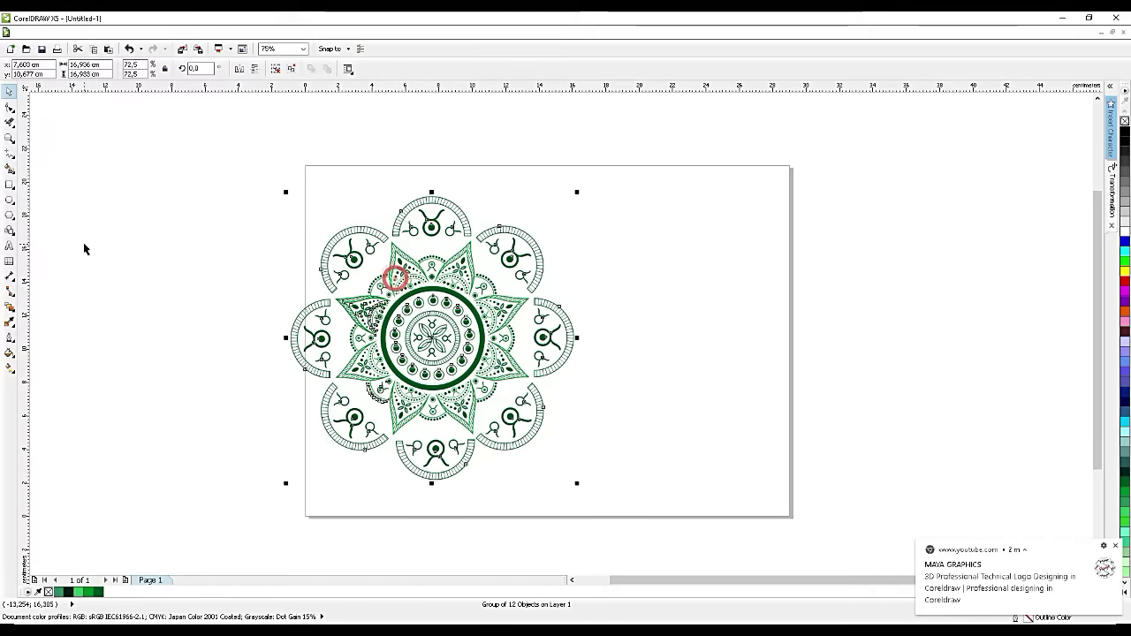
double_click(11, 184)
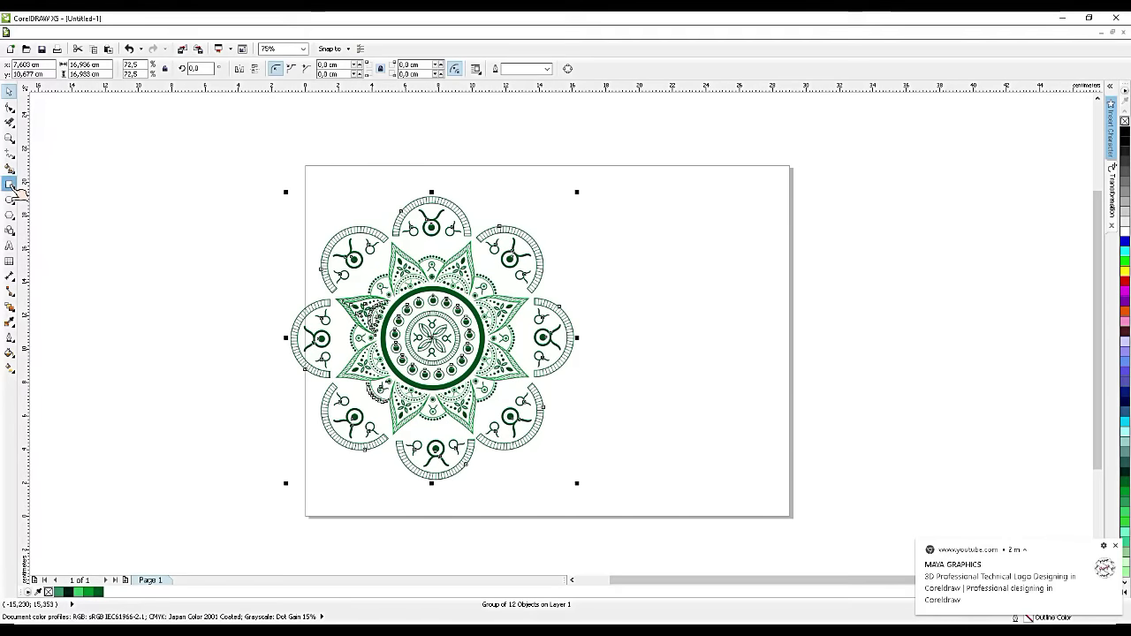
click(13, 368)
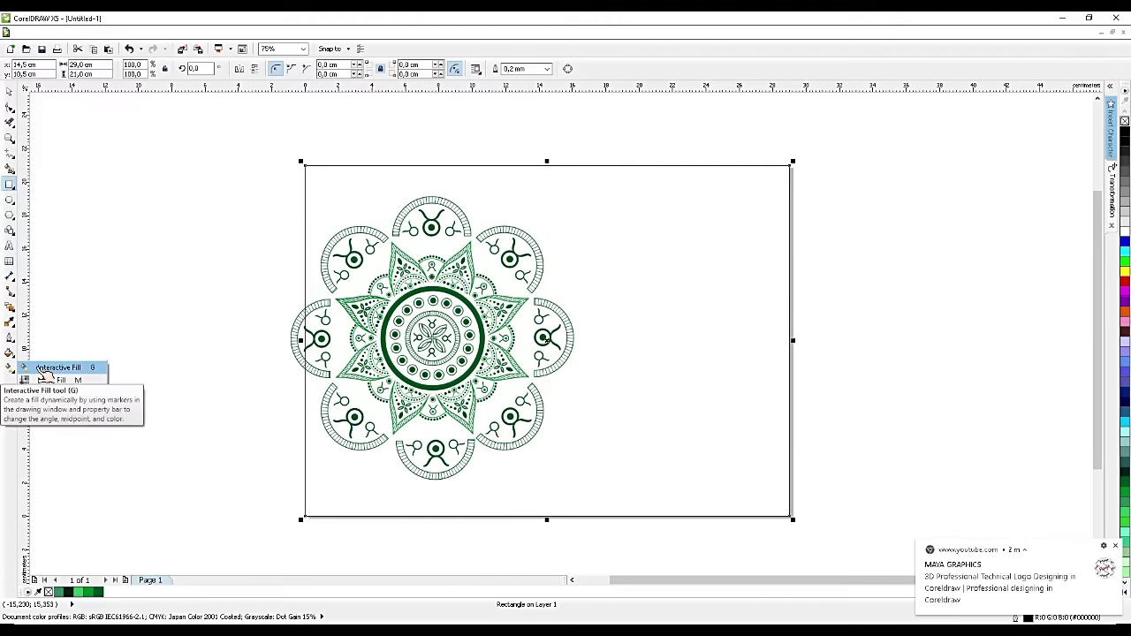
click(49, 368)
drag(305, 298, 789, 296)
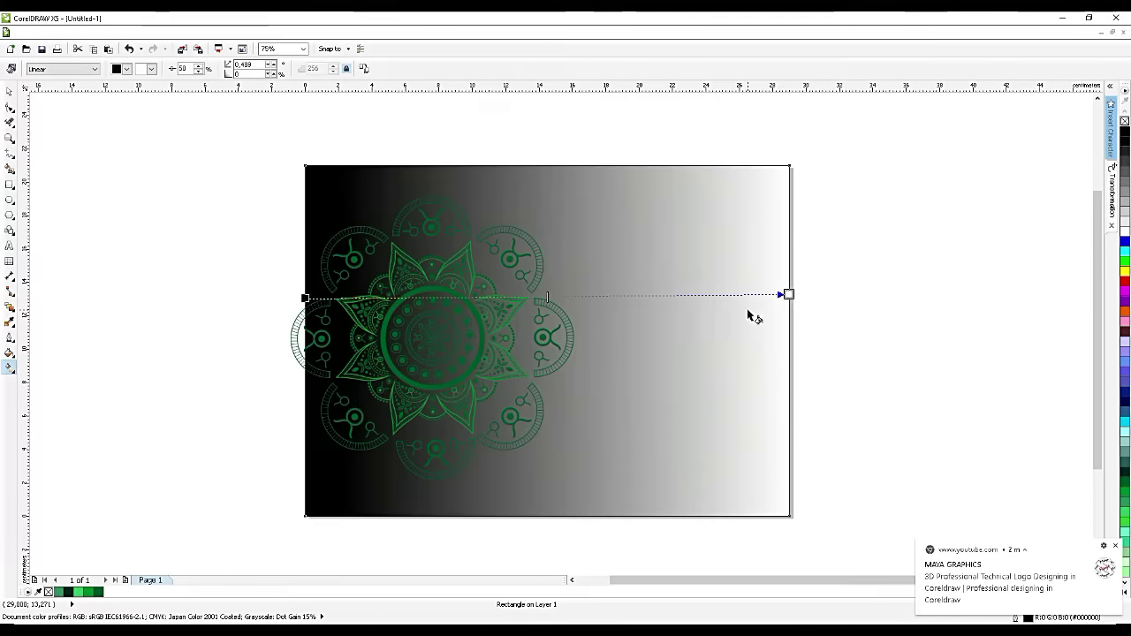
scroll(654, 324, up, 2)
scroll(846, 293, down, 2)
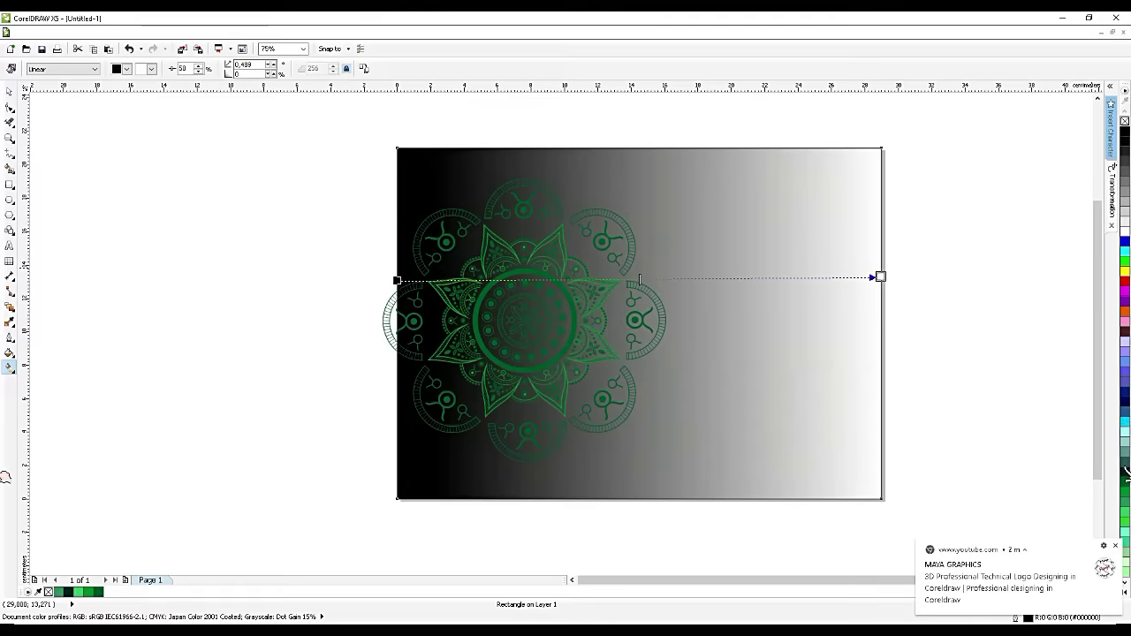
drag(1125, 512, 880, 278)
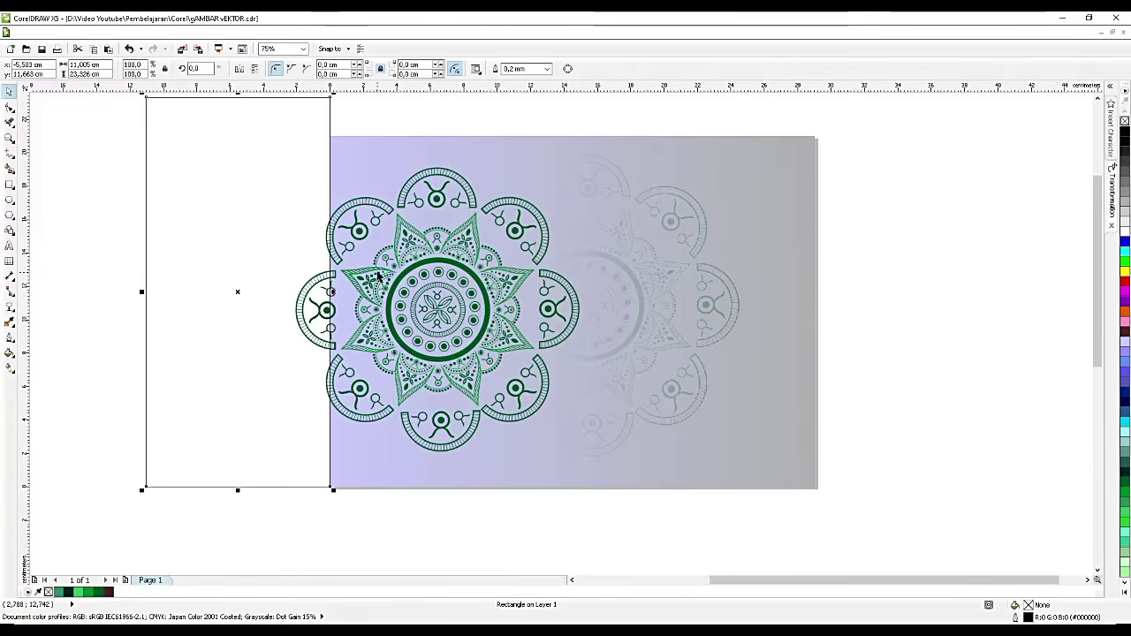
Step: Trim the part of the green mandala beyond the page's left edge using the unfilled rectangle, and delete that rectangle
shift+click(378, 277)
click(363, 69)
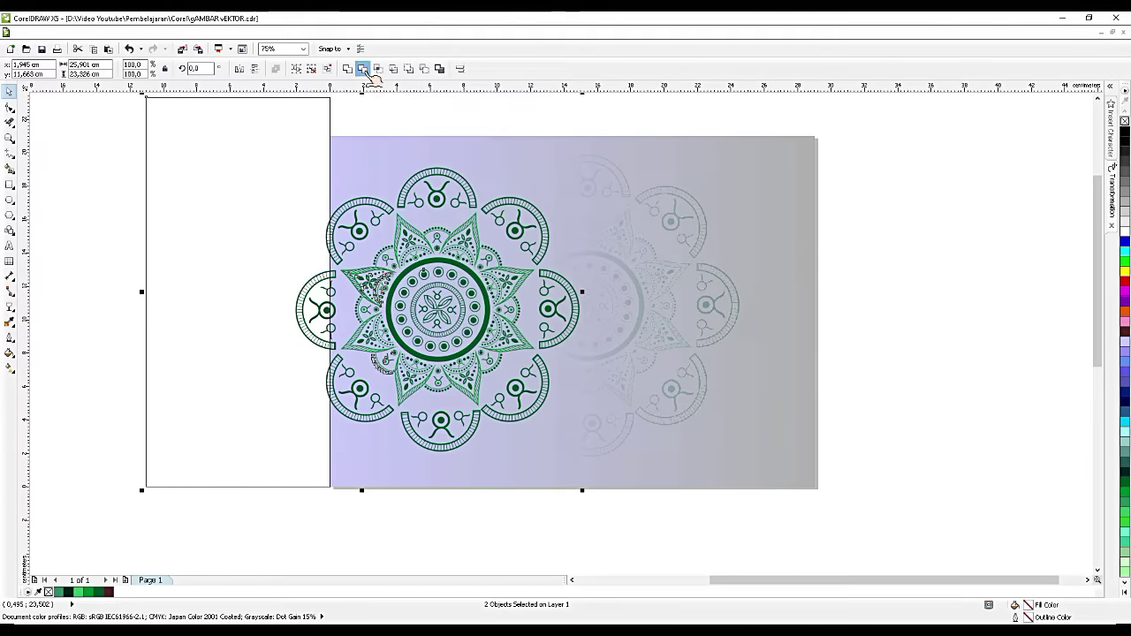
click(289, 312)
click(277, 305)
key(Delete)
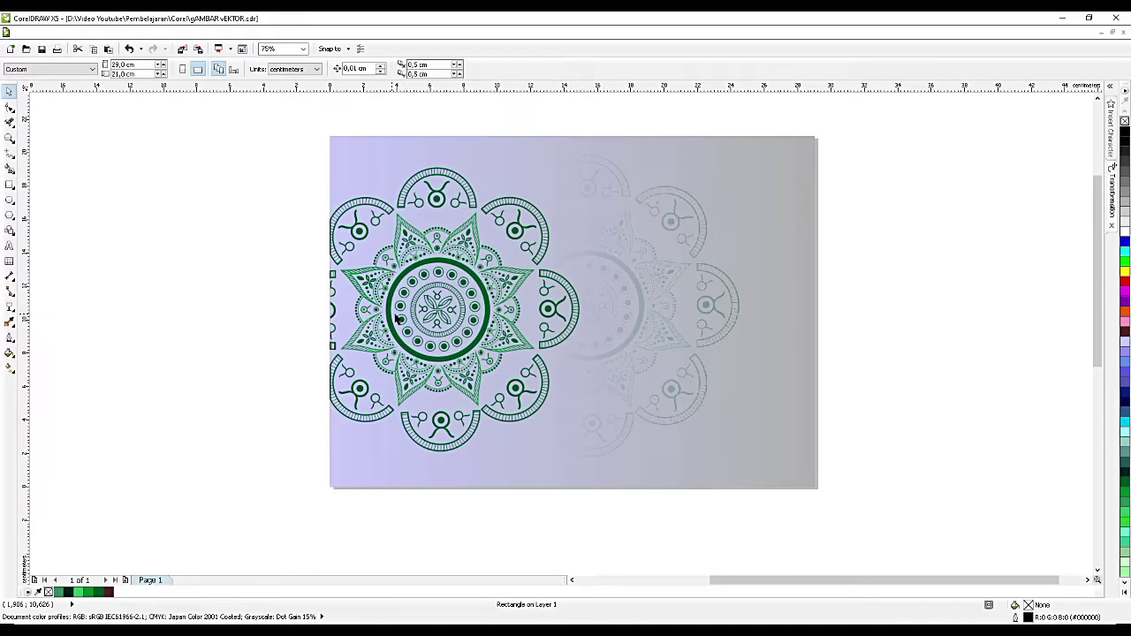
click(392, 314)
click(391, 312)
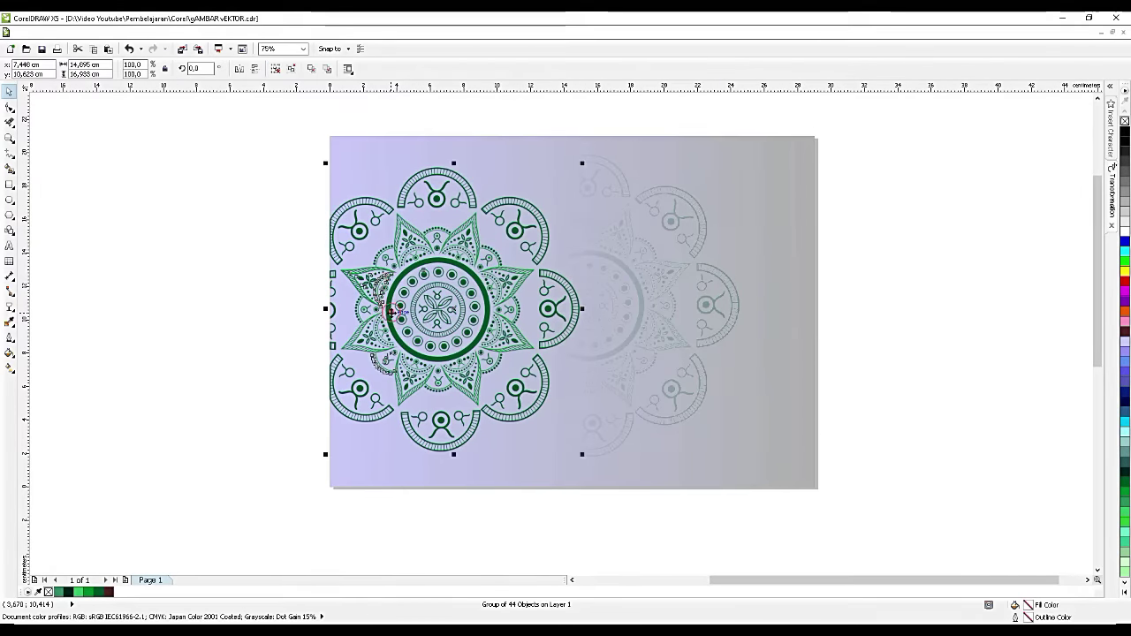
click(245, 356)
Step: Move the faded mandala bitmap left so it sits partly behind the green mandala
click(647, 291)
drag(647, 291, 600, 293)
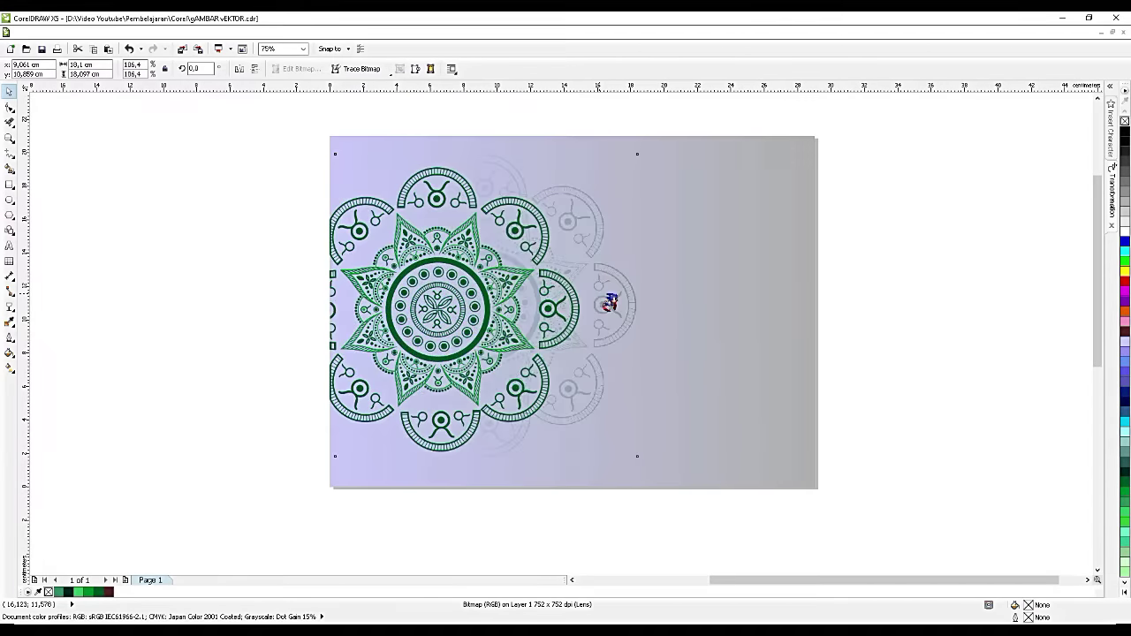
click(158, 350)
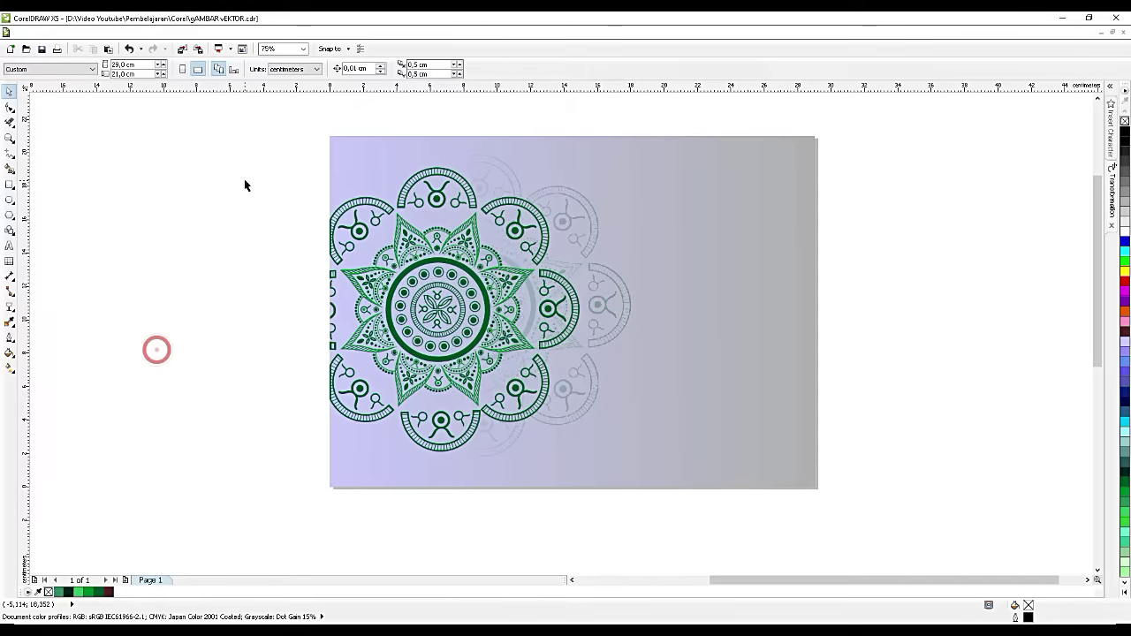
Step: Recolour the start of the background rectangle's linear gradient to light orange with the Interactive Fill tool
click(734, 283)
scroll(747, 354, down, 2)
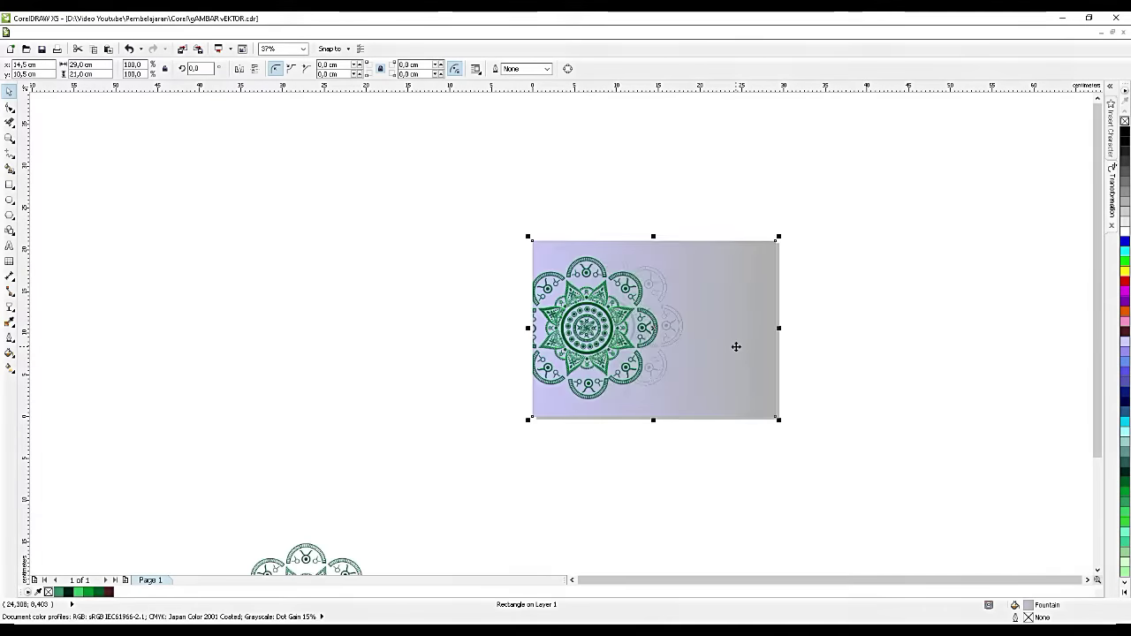
scroll(738, 352, up, 2)
scroll(601, 283, up, 2)
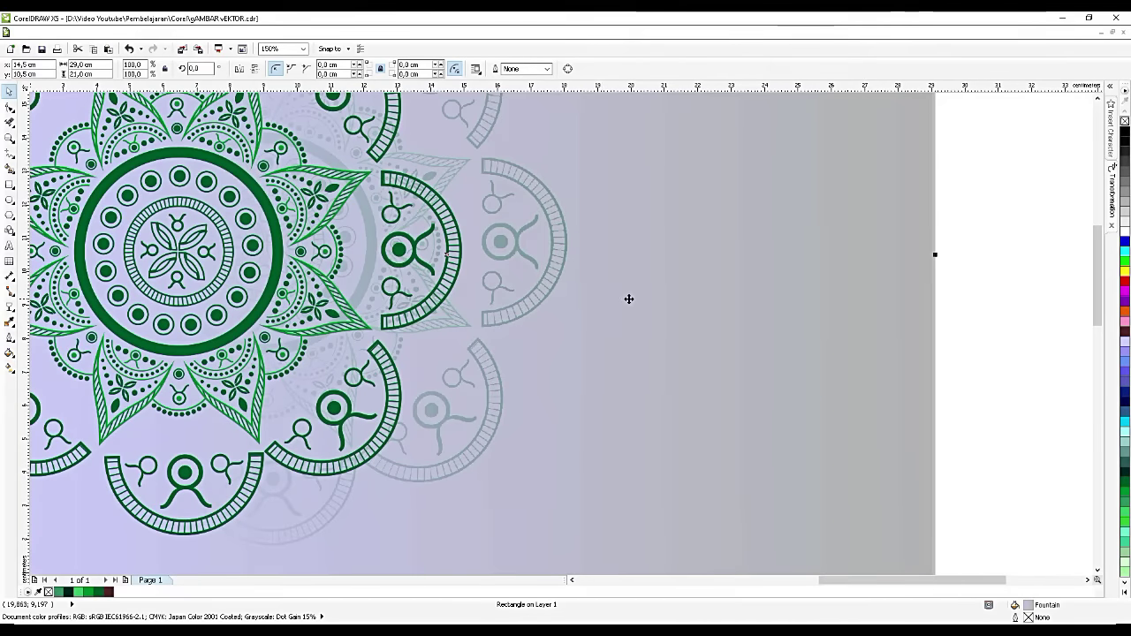
scroll(637, 302, down, 2)
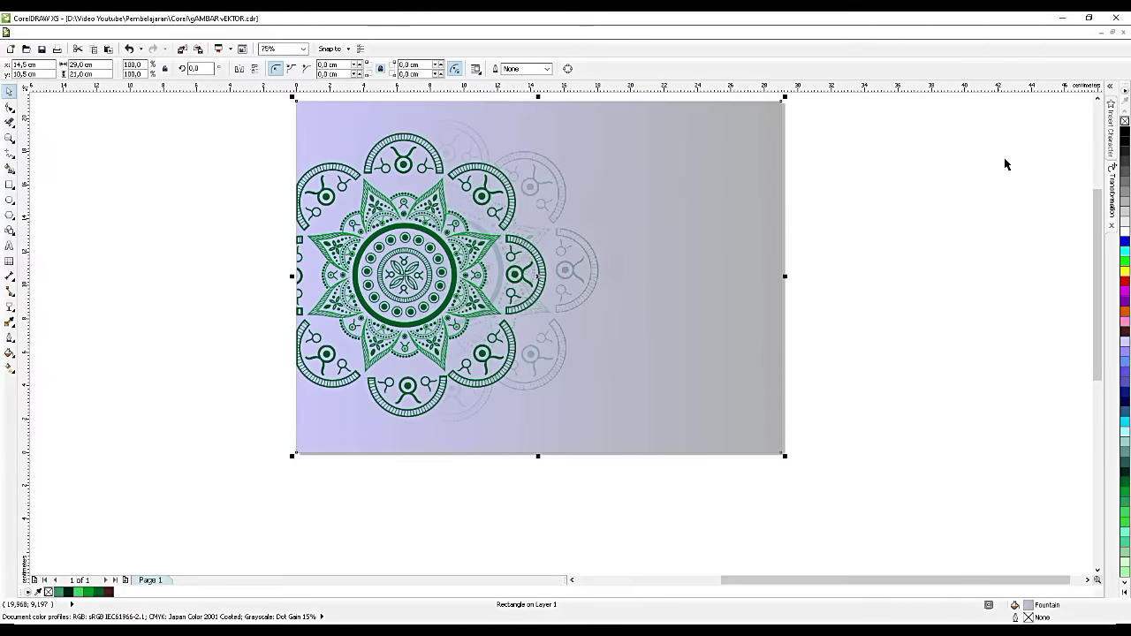
click(1097, 96)
click(730, 313)
click(10, 367)
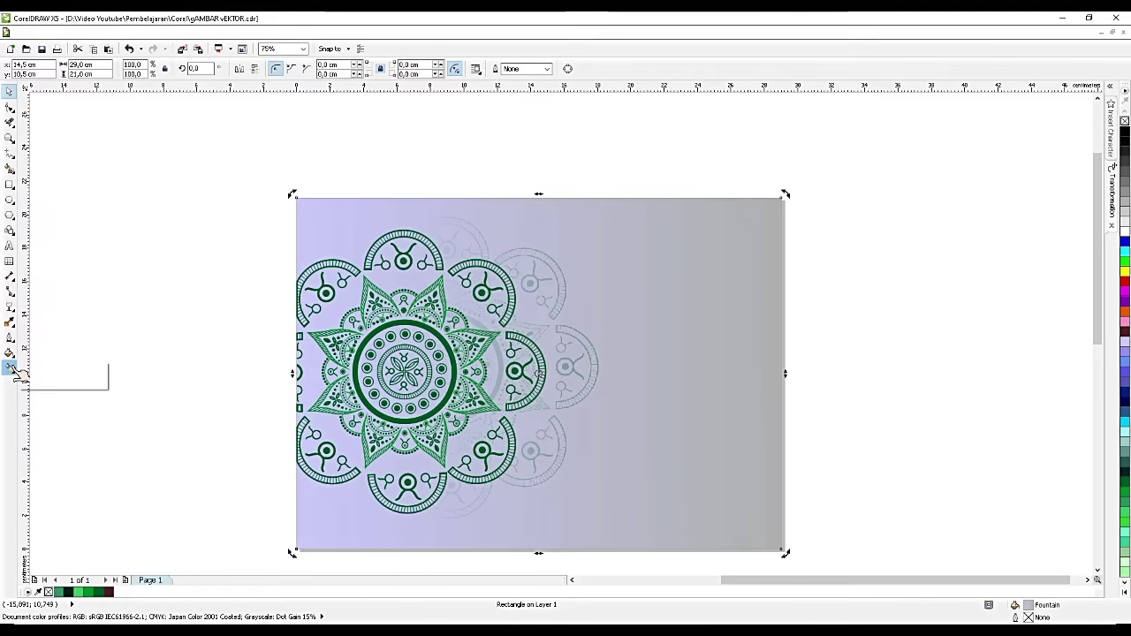
click(42, 366)
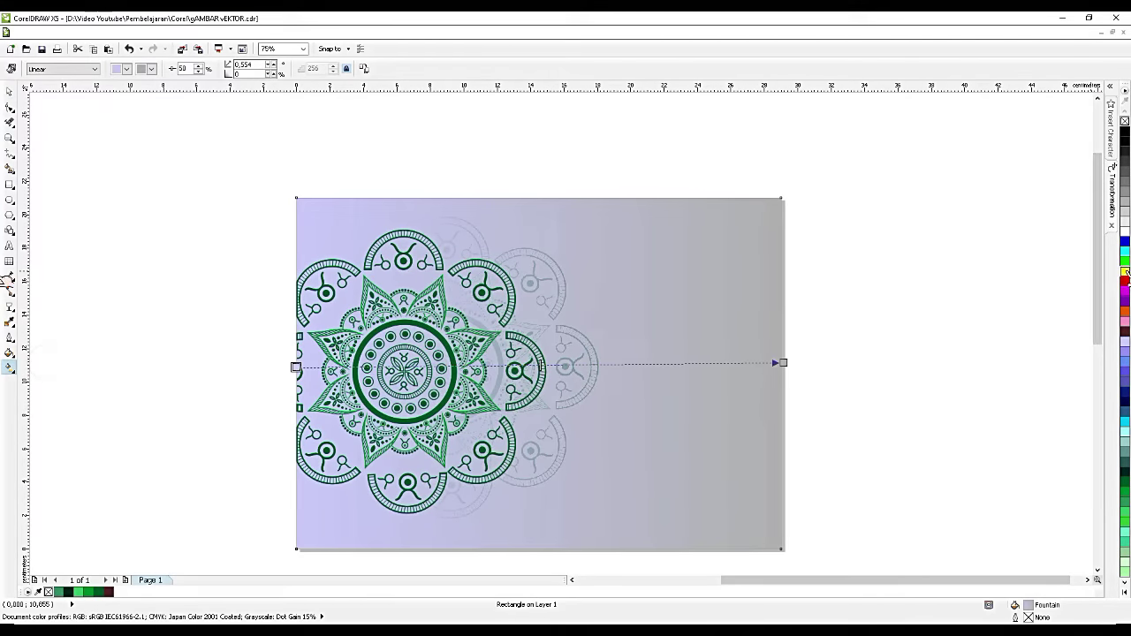
click(1125, 272)
click(1073, 305)
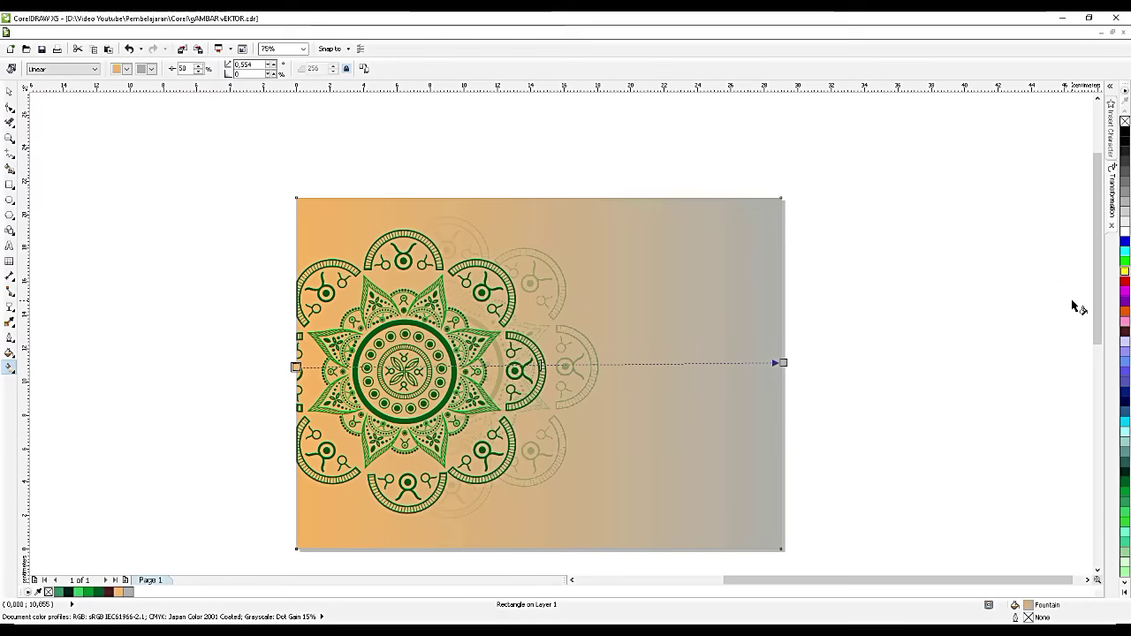
Step: Recolour the end of the background gradient to olive green
drag(1125, 258, 785, 364)
click(1125, 272)
drag(1087, 305, 785, 364)
Step: Set the background fountain fill's From colour to a pale yellow from the RGB palette
key(F11)
click(501, 328)
click(517, 419)
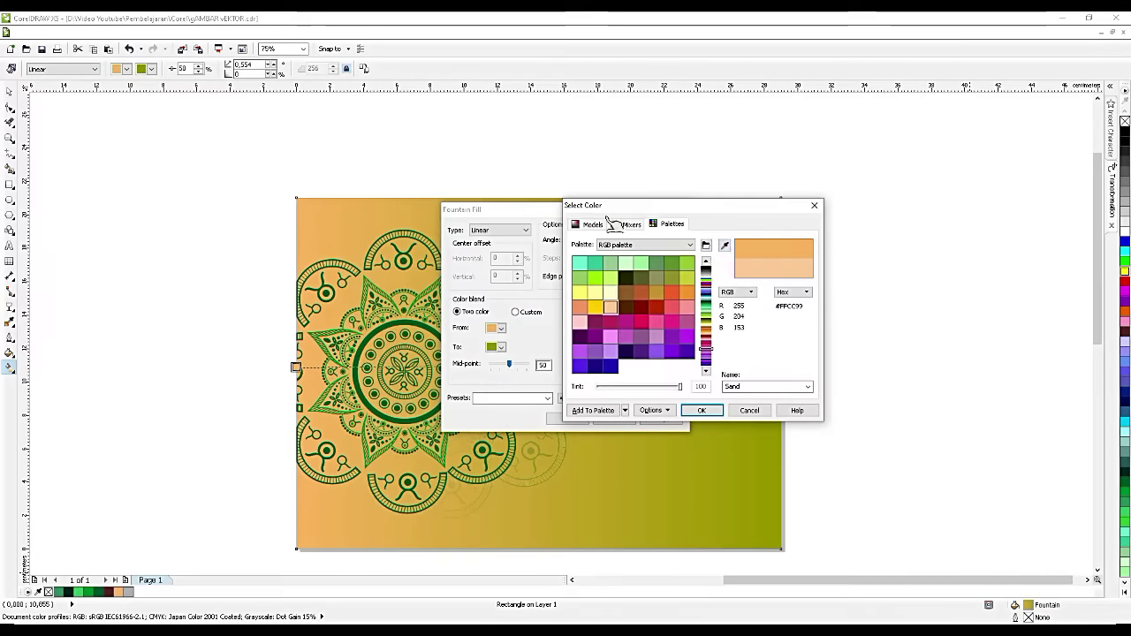
click(610, 292)
click(701, 410)
click(574, 417)
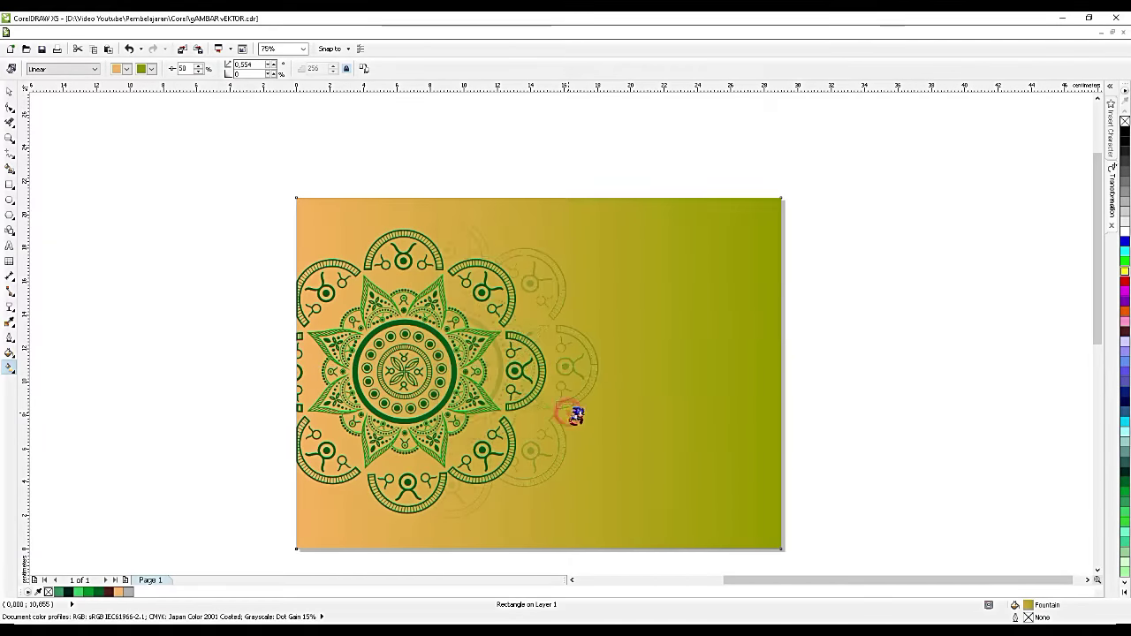
Step: Set the background fountain fill's To colour to a pale yellow using the RGB model
double_click(1028, 605)
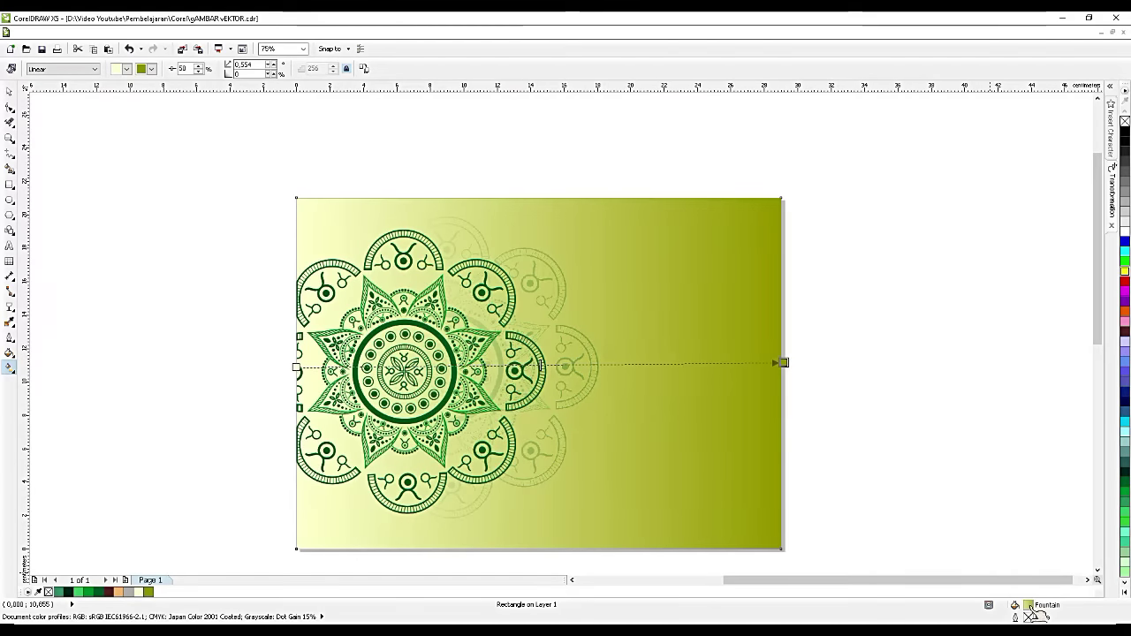
click(501, 347)
click(523, 436)
click(592, 227)
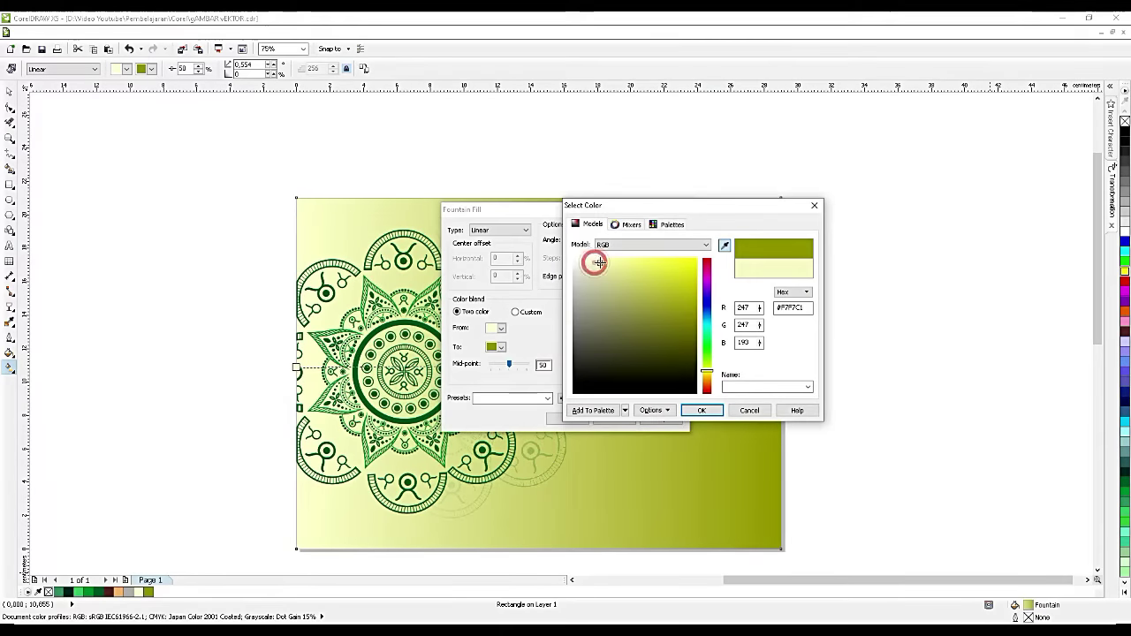
click(756, 407)
click(571, 418)
Step: Select all objects in the drawing with the Pick tool
key(space)
key(ctrl+a)
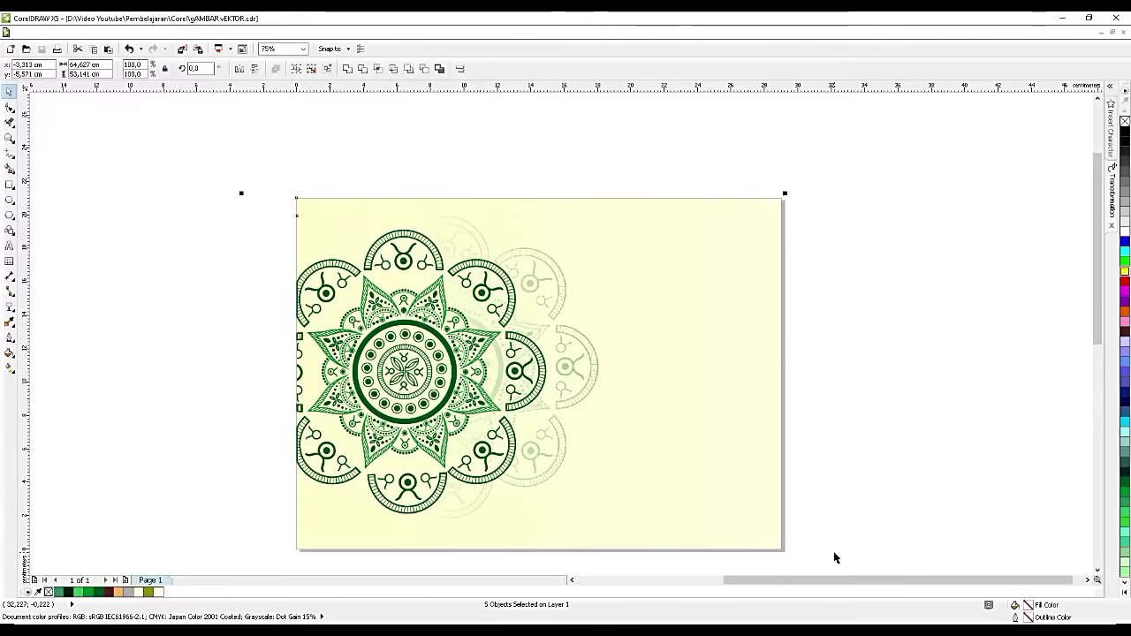